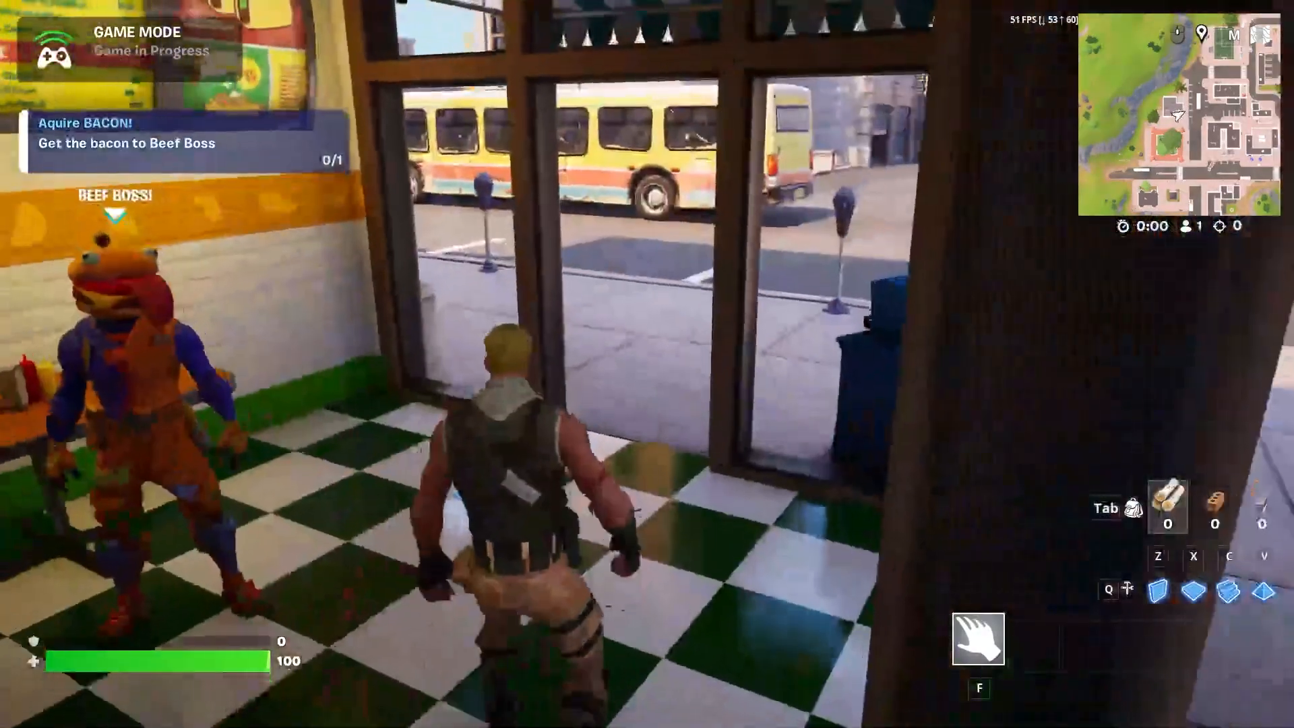
Enter Bacon as the Tracker device's title.
key("w")
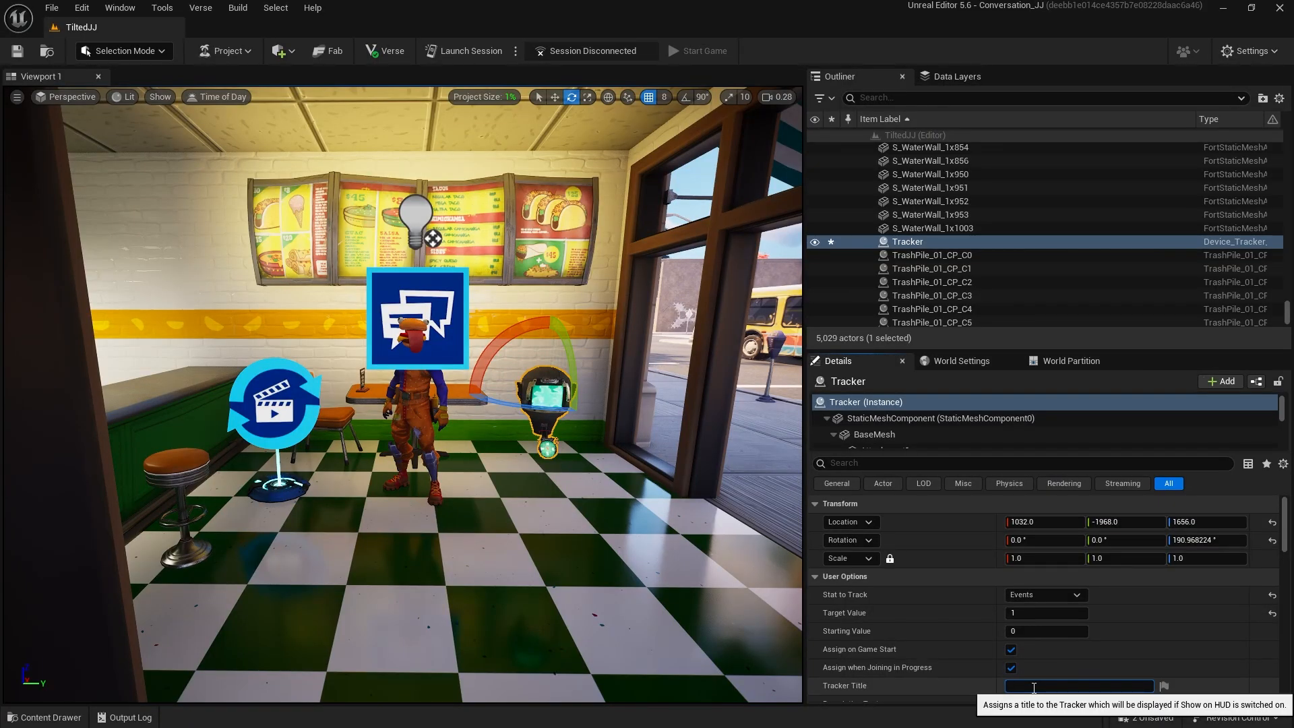
type("Bacon")
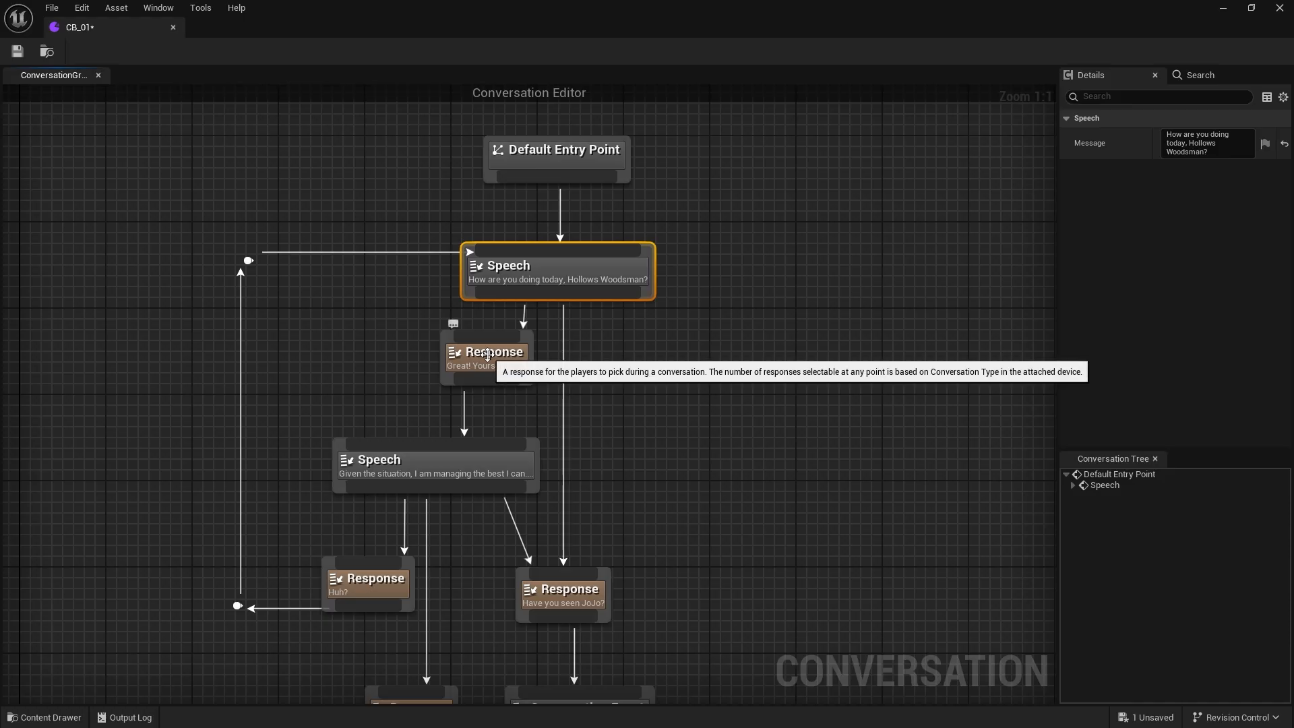
Reposition the "Great! Yourself?" and "Have you seen JoJo?" Response nodes in the CB_01 conversation graph.
mouse_move(489, 364)
left_mouse_down()
mouse_move(514, 364)
mouse_move(492, 364)
left_mouse_up()
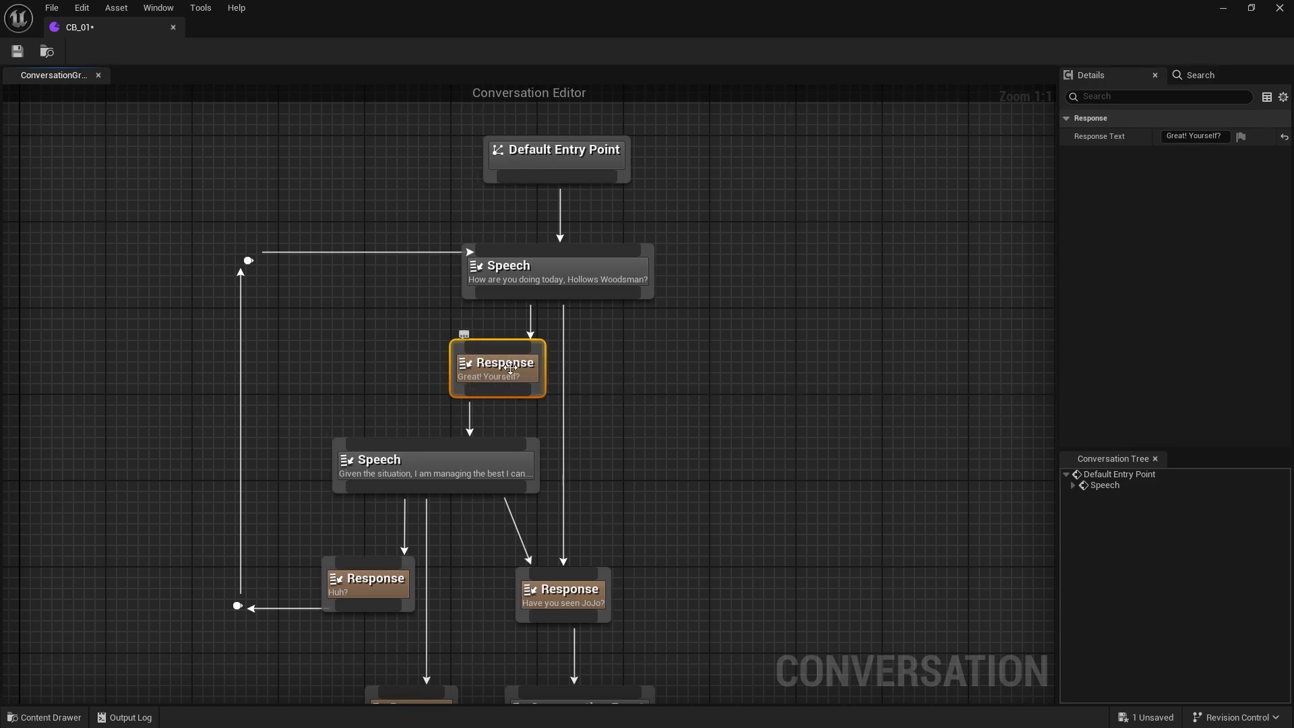
left_click_drag(560, 581, 615, 358)
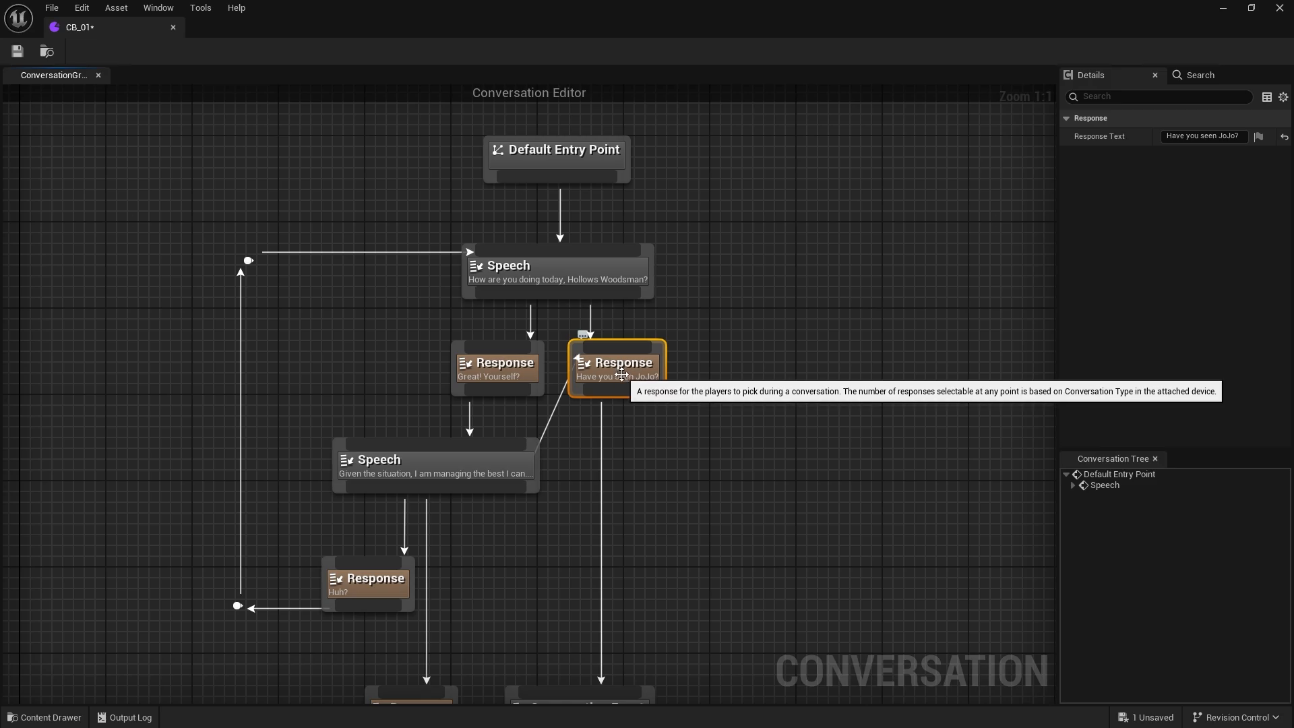
left_click_drag(623, 371, 557, 581)
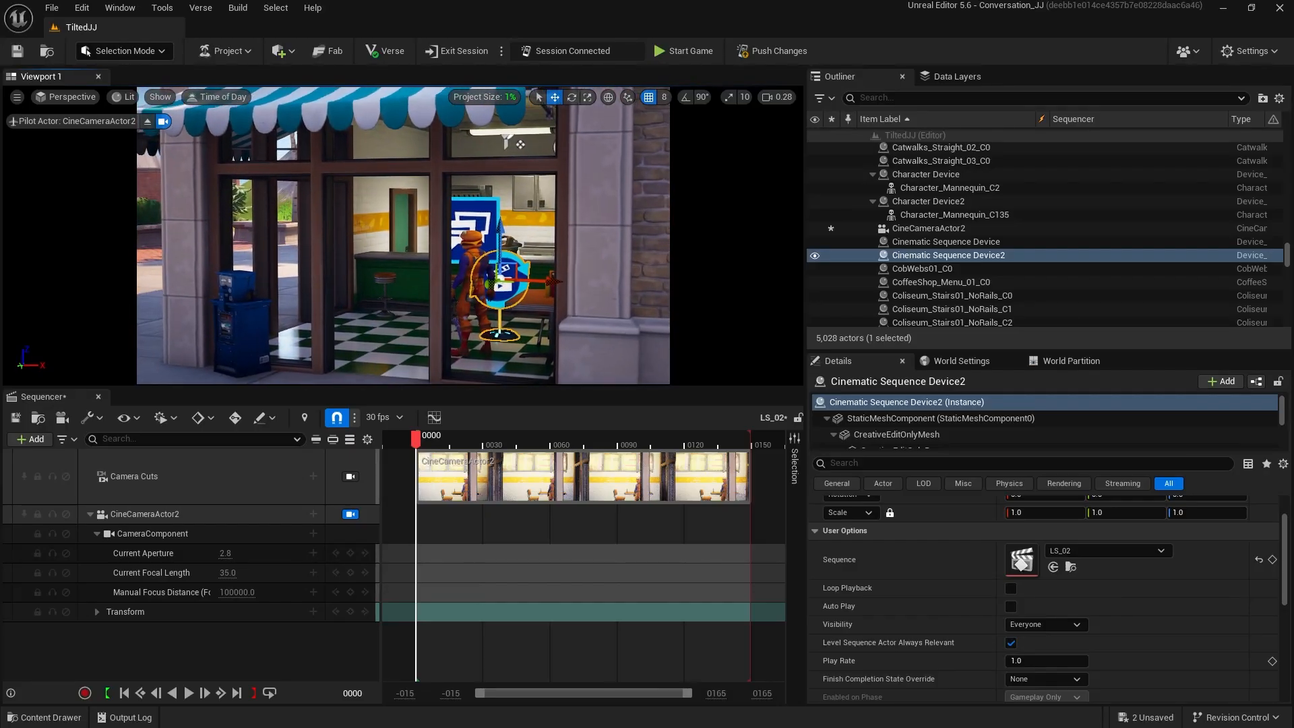
Pull the piloted CineCameraActor2 back so its shot frames the taco shop's front and sign.
key("s")
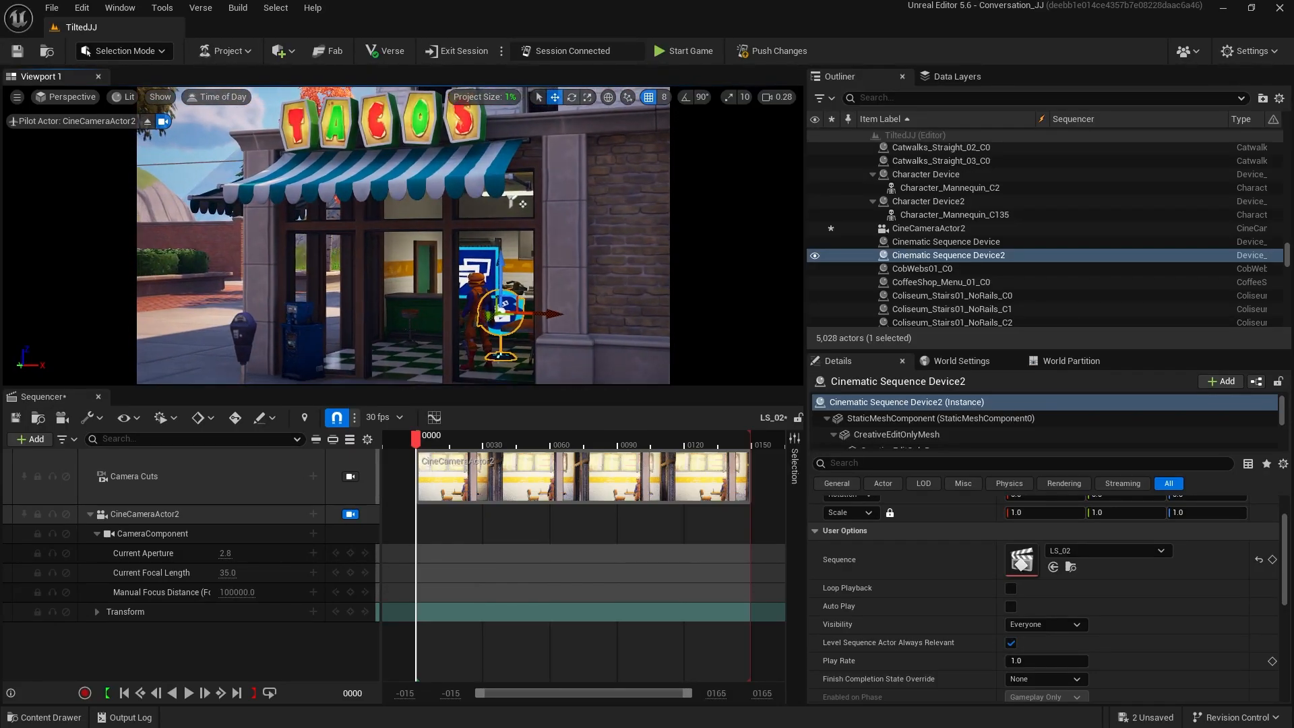
right_click_drag(252, 361, 245, 354)
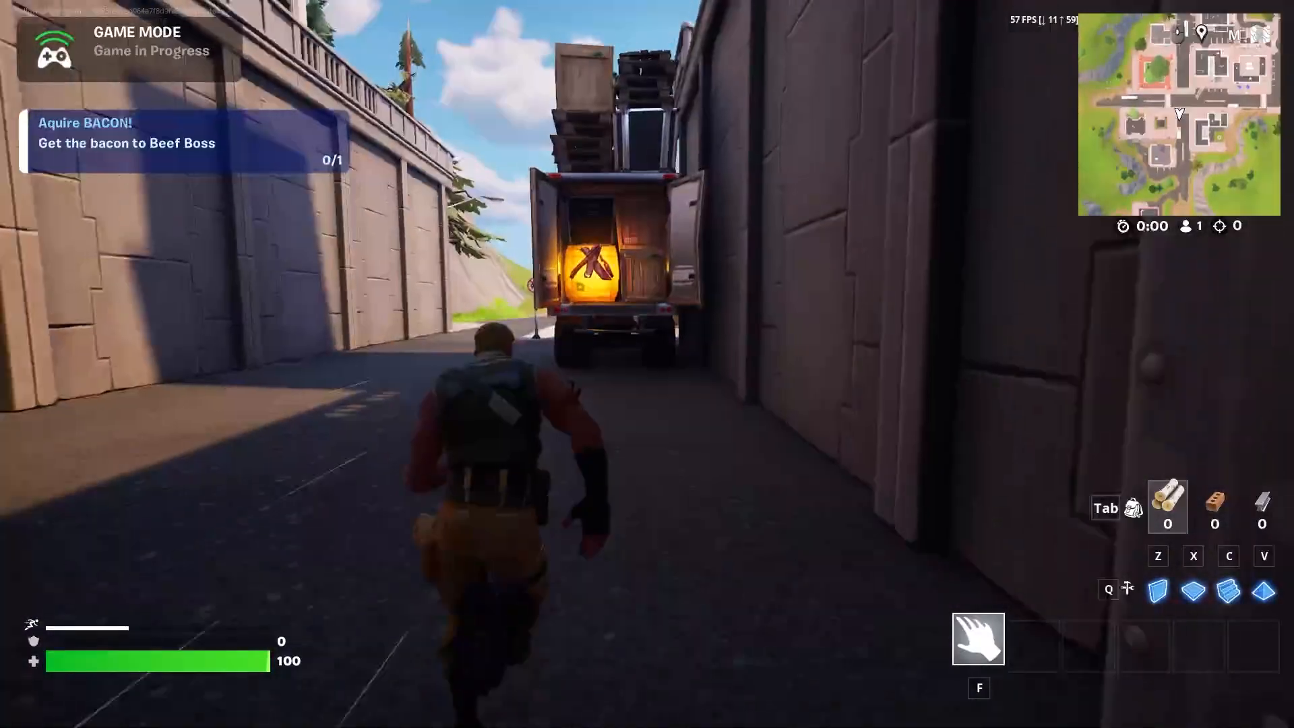
Playtest the bacon quest by collecting the bacon from the truck, returning to Beef Boss and asking "Have you seen JoJo?".
key("space")
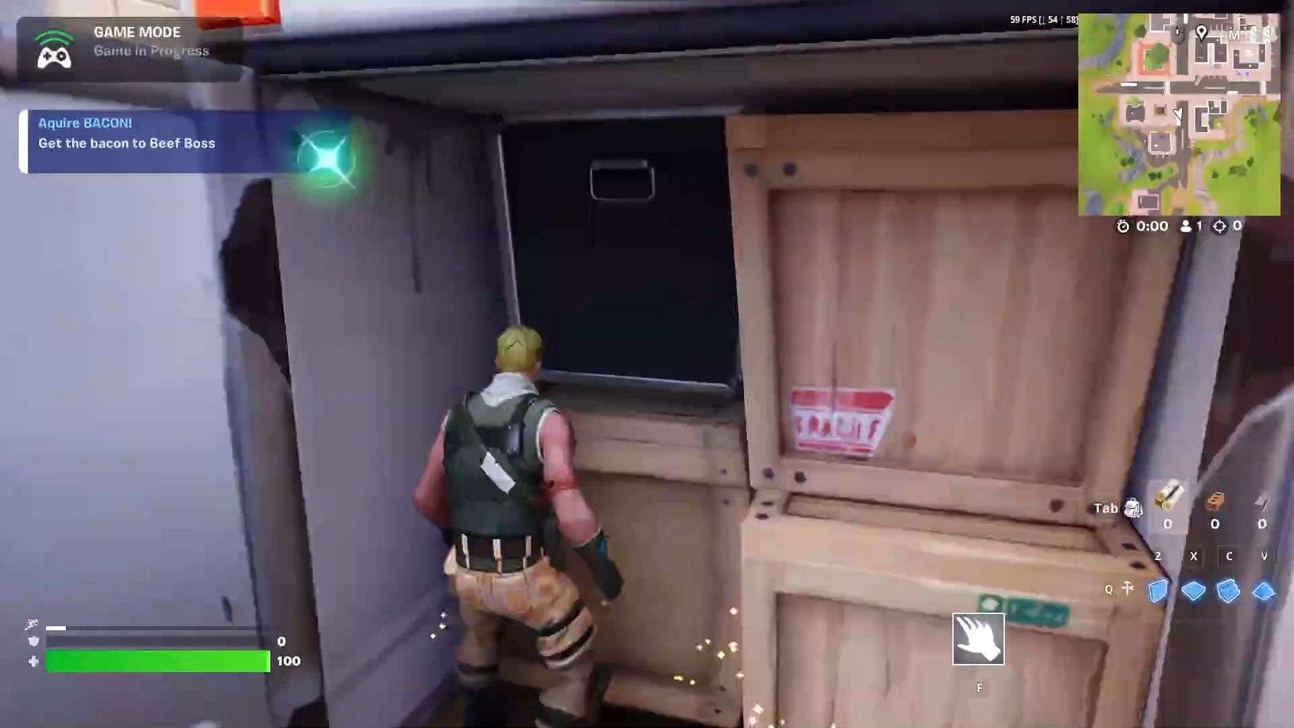
key("w")
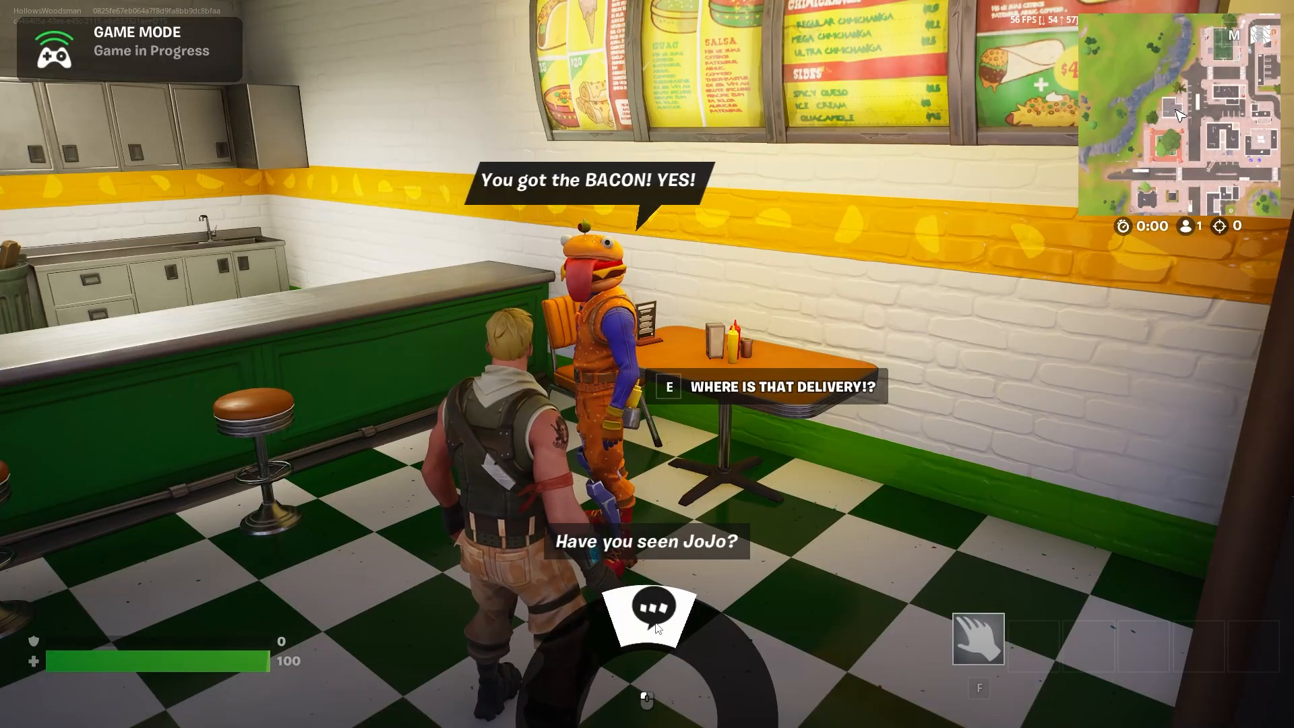
left_click(657, 626)
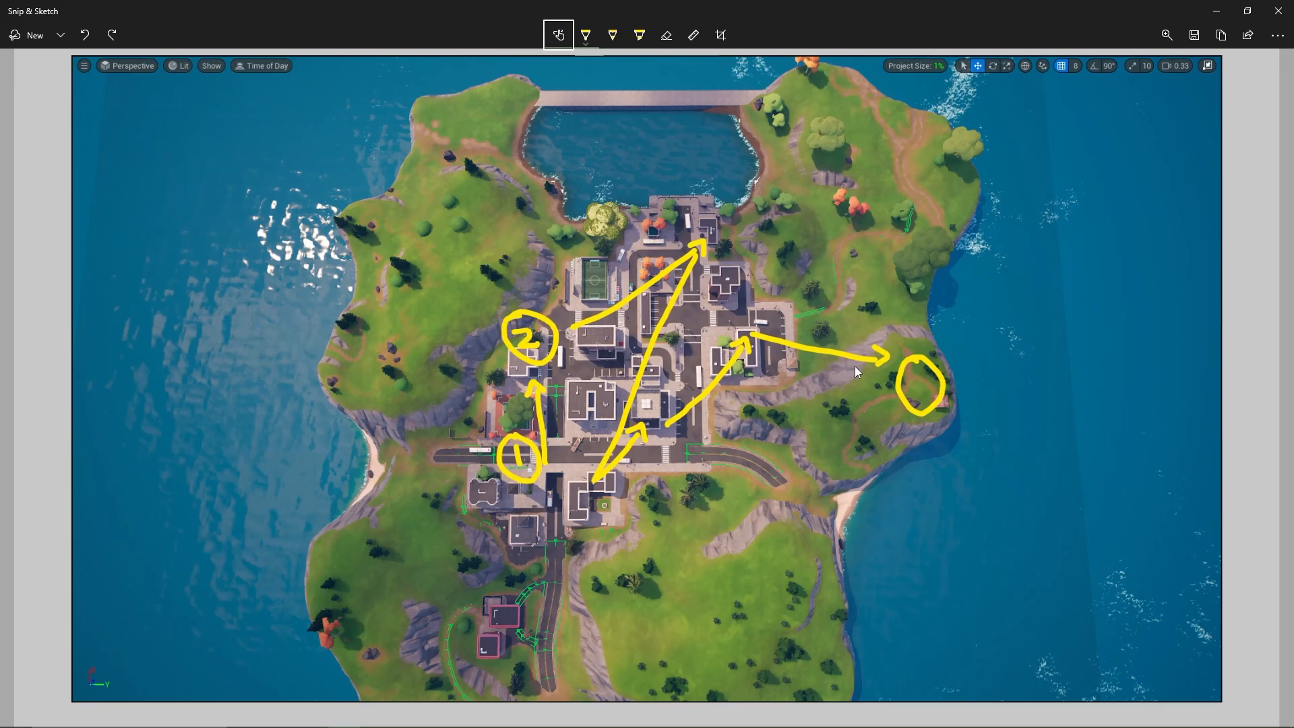
Switch to Snip & Sketch and draw with the yellow ballpoint pen inside the easternmost circle on the island map.
left_click(585, 35)
left_click(585, 35)
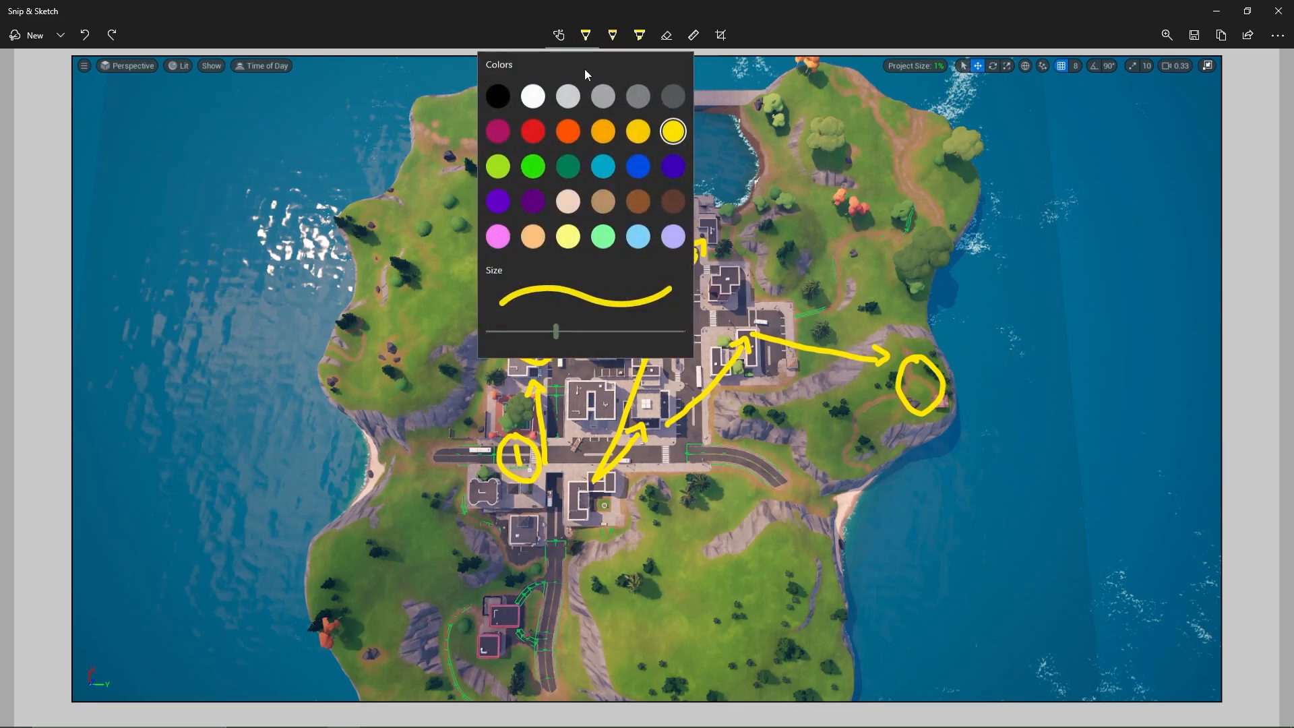
left_click(664, 134)
mouse_move(923, 370)
left_mouse_down()
mouse_move(926, 396)
mouse_move(911, 393)
left_mouse_up()
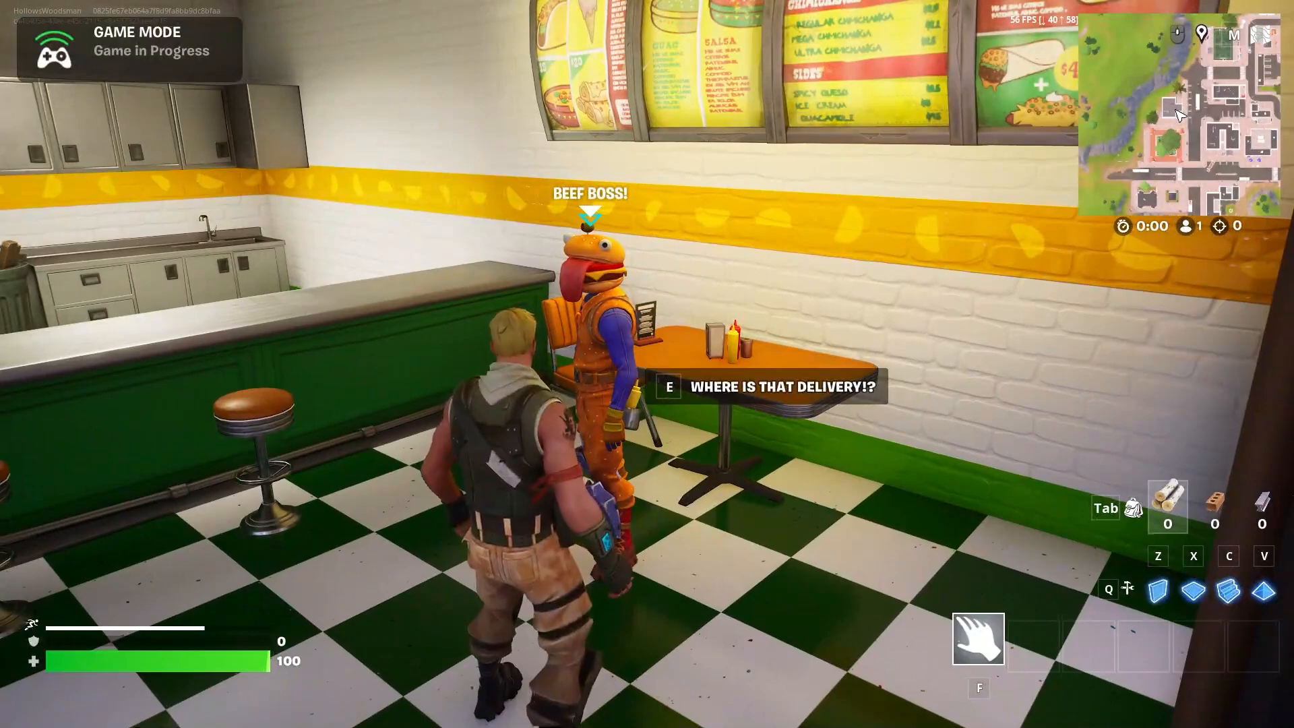
Start the "Where is that delivery!?" conversation with Beef Boss and choose the "Have you seen JoJo?" response.
key("e")
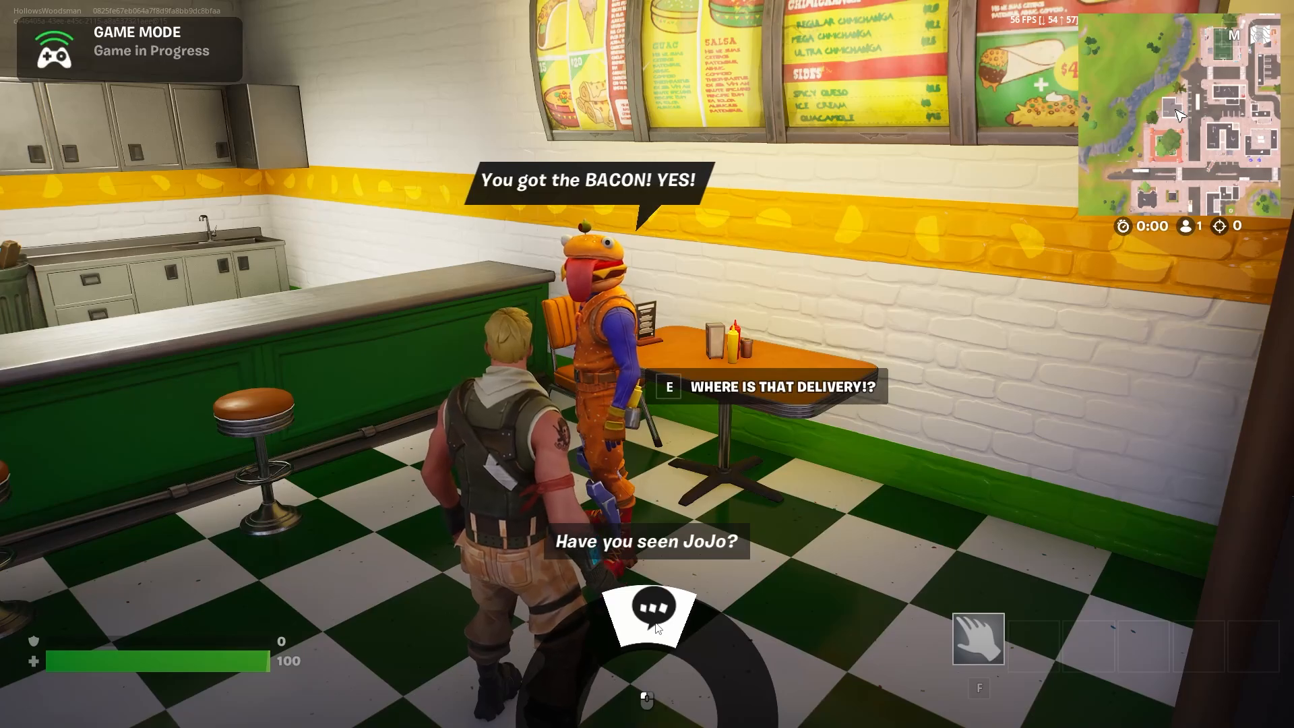
left_click(657, 626)
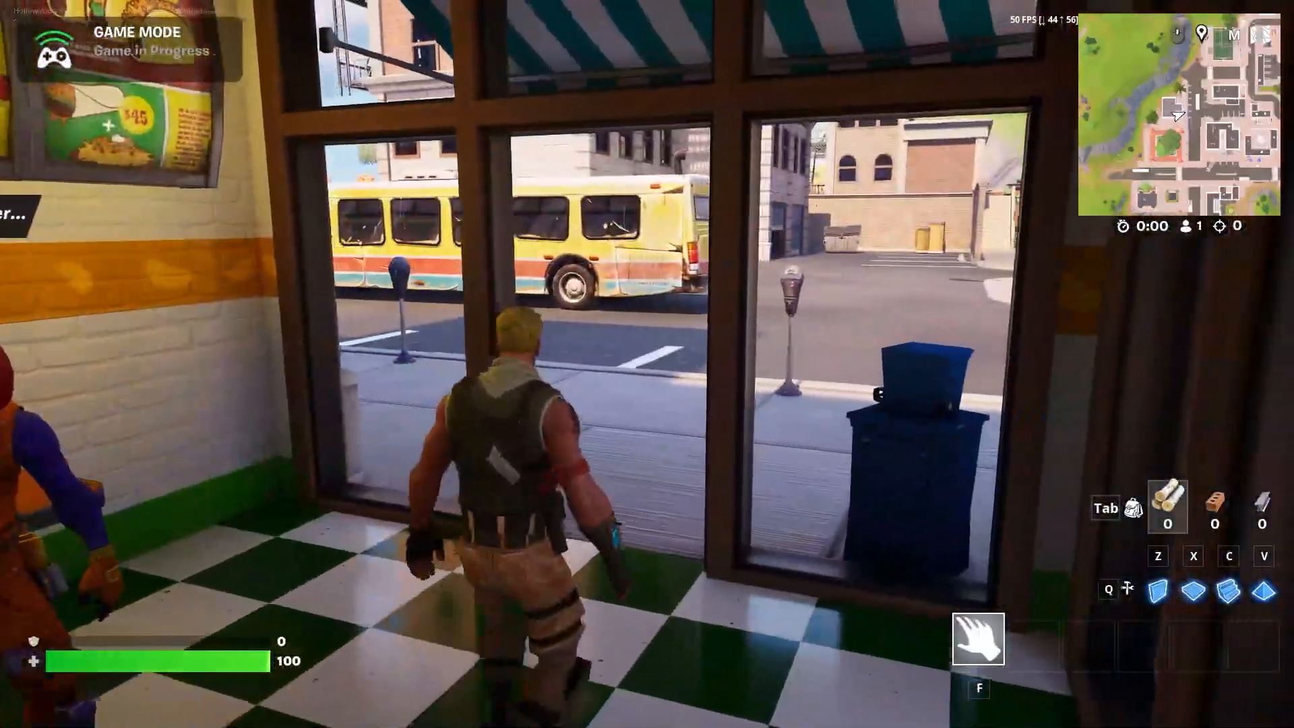
Walk out of the taco shop and around its street corner, checking Beef Boss's conversation indicator from outside.
key("w")
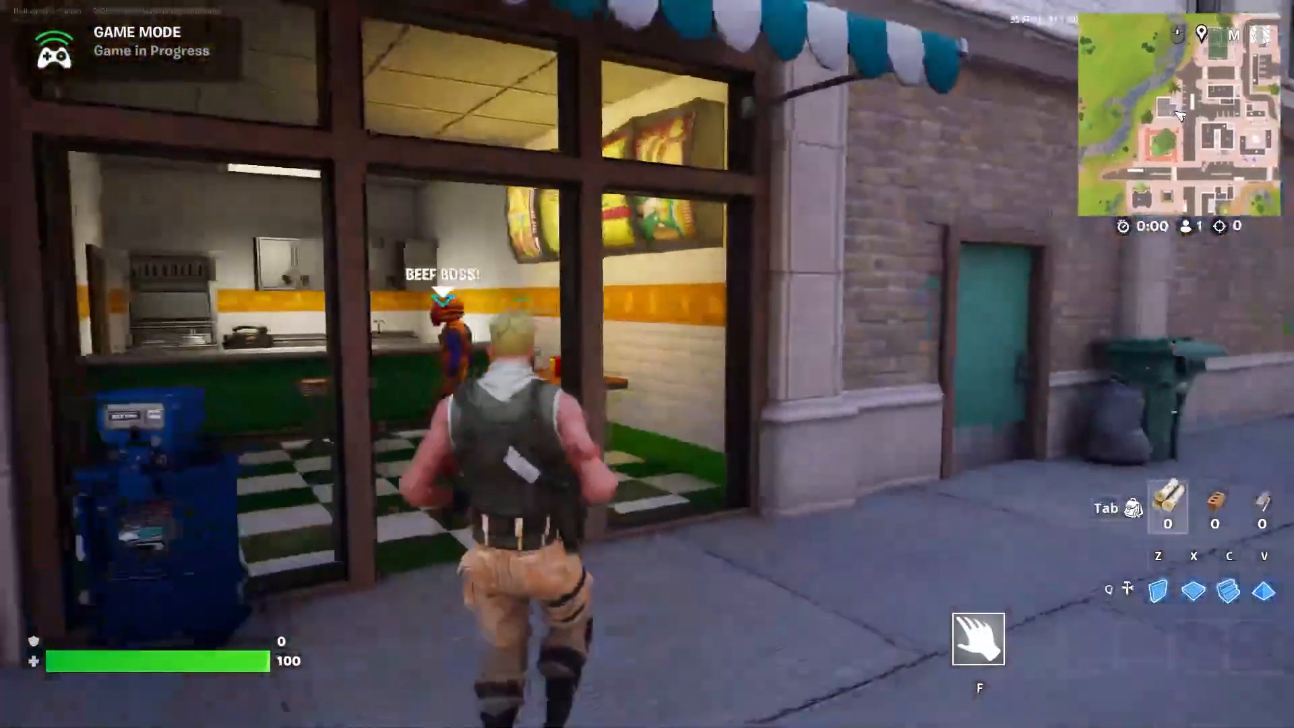
key("w")
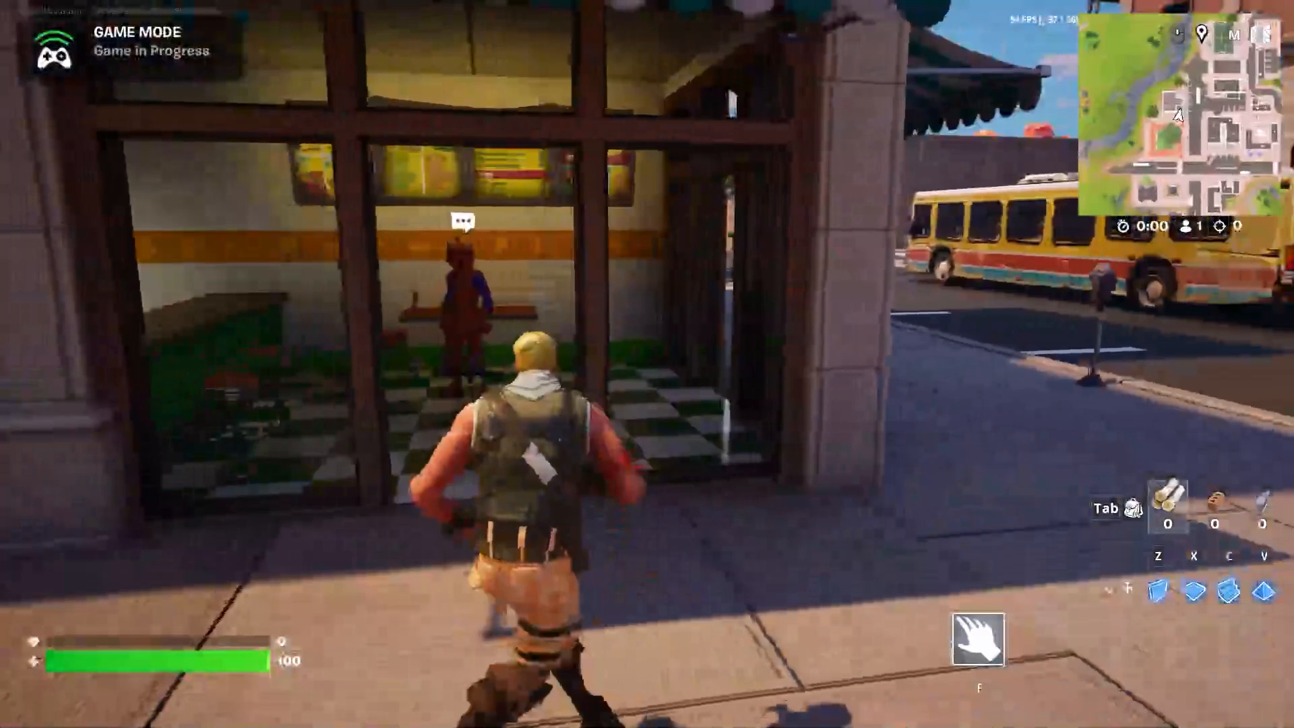
key("s")
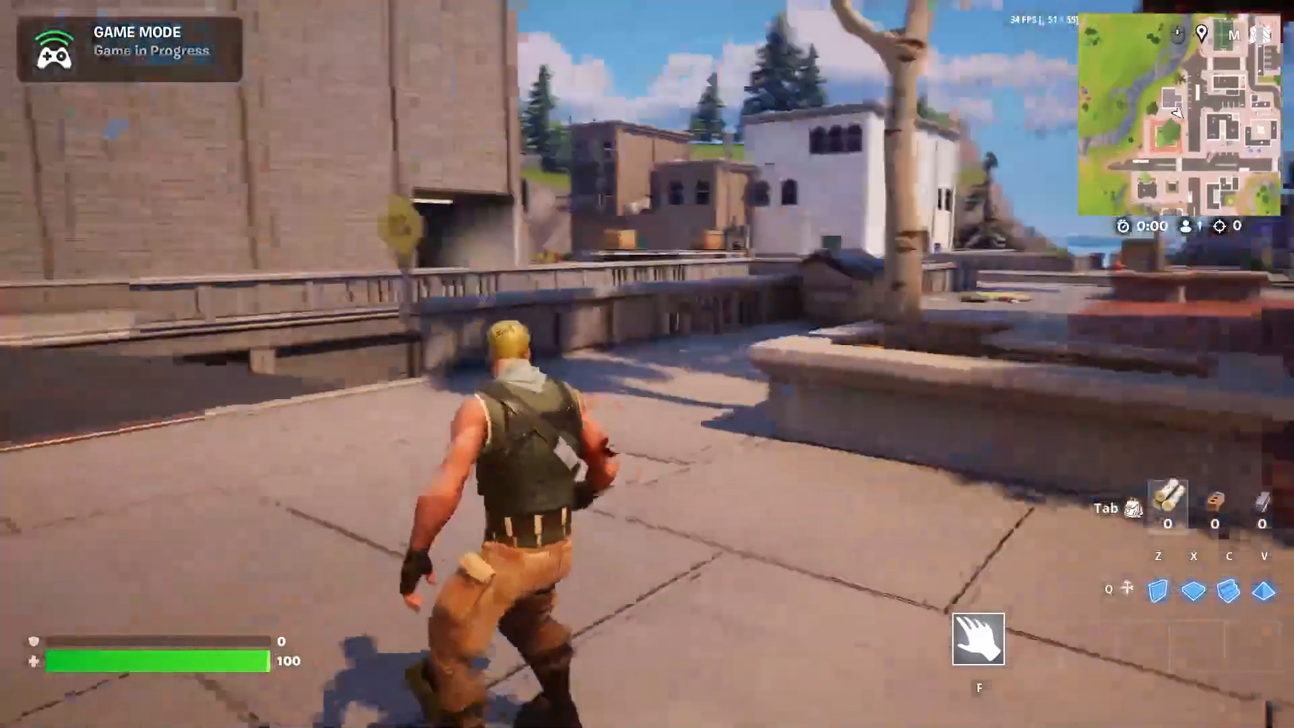
key("w")
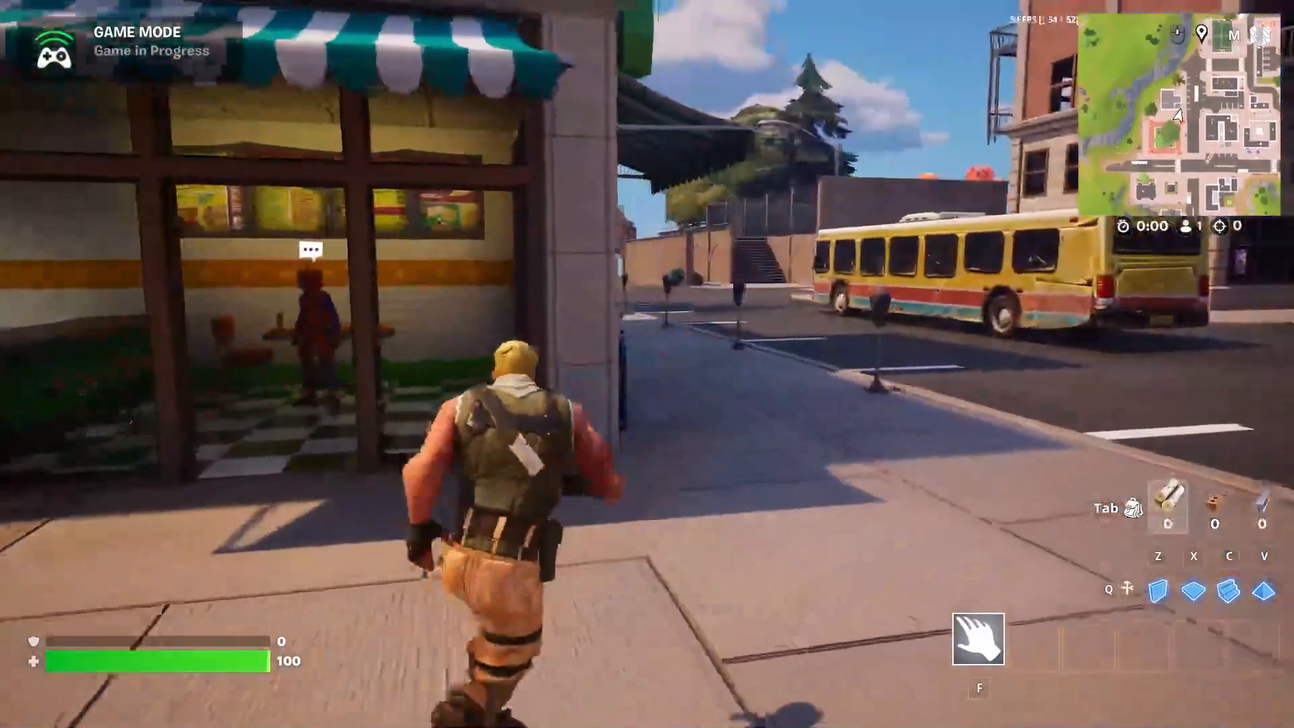
key("w")
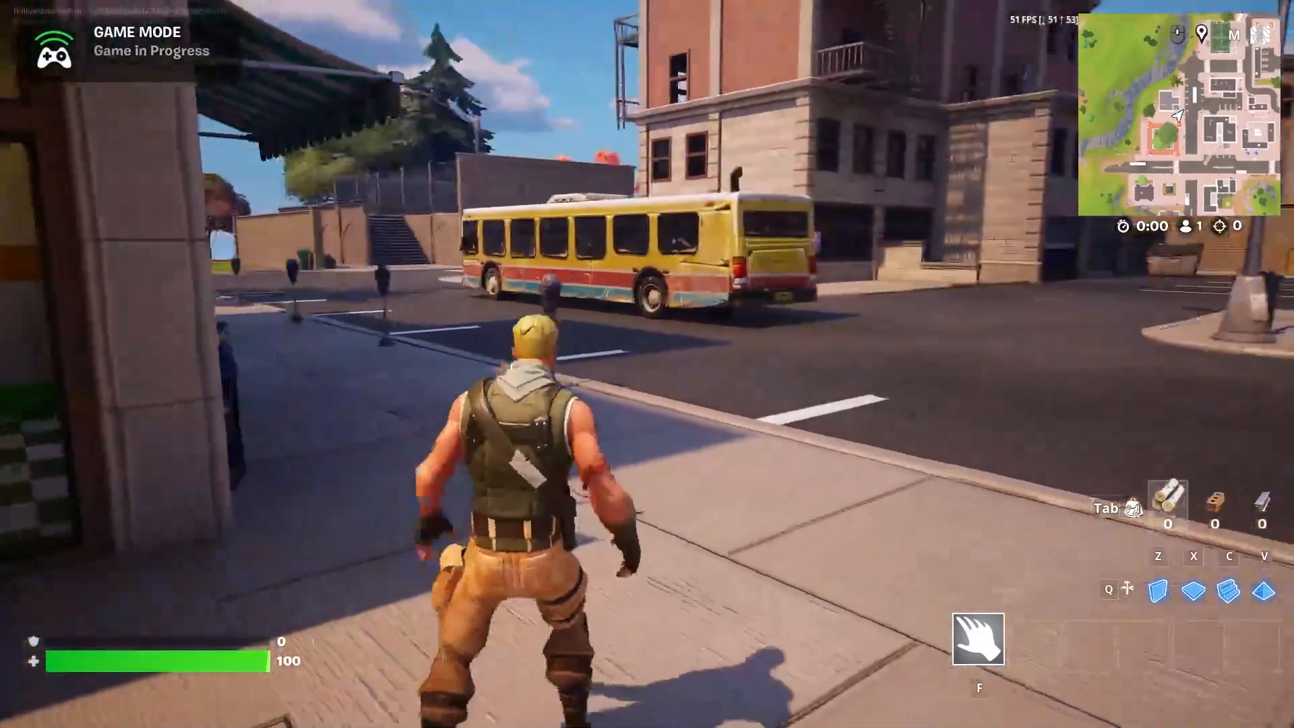
key("w")
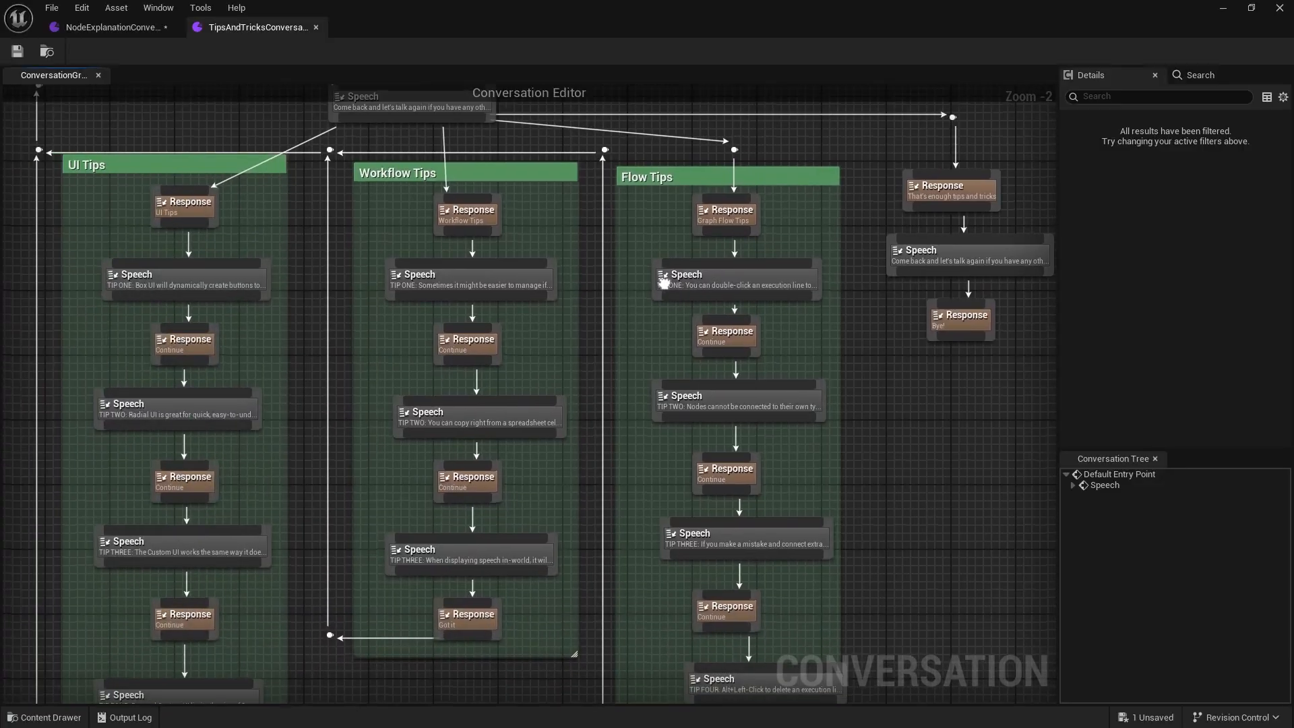
Examine the UI, Workflow and Flow Tips branches of the TipsAndTricks conversation graph, focusing on the first workflow tip.
right_click_drag(663, 283, 664, 246)
scroll(559, 296, "down", 2)
right_click_drag(521, 315, 497, 364)
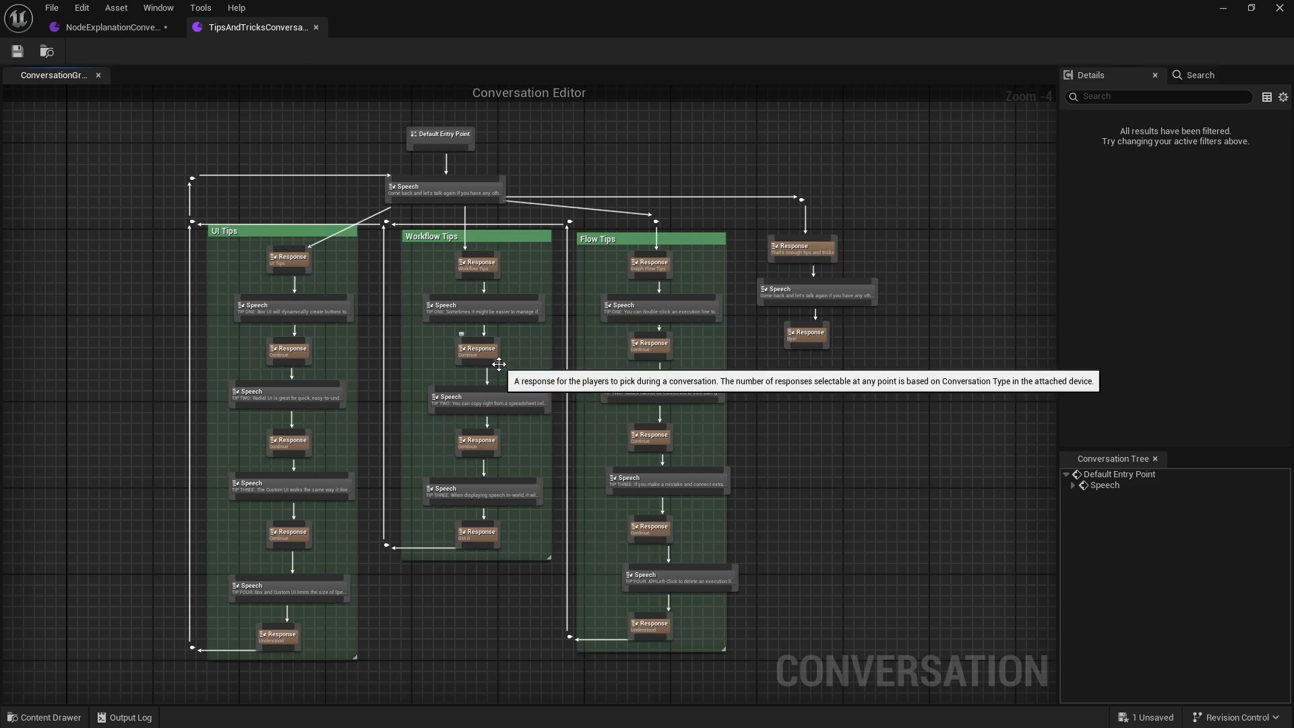
scroll(448, 382, "up", 4)
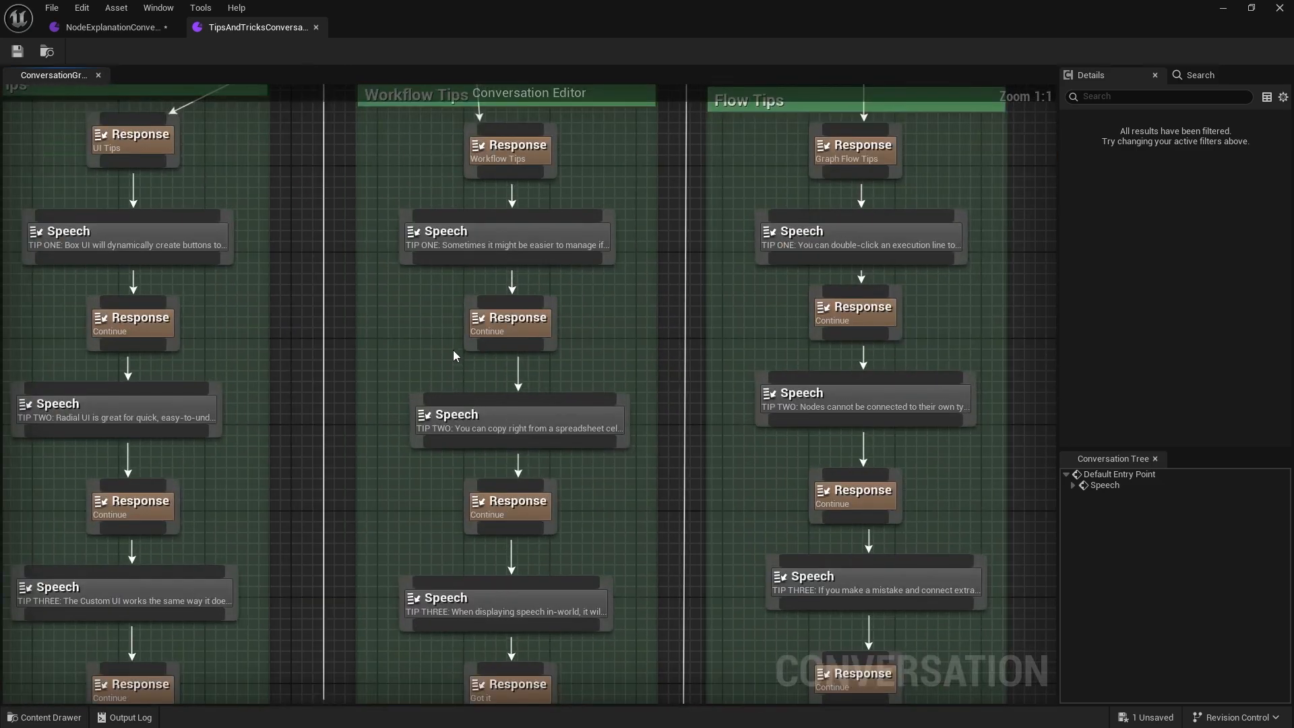
left_click(520, 235)
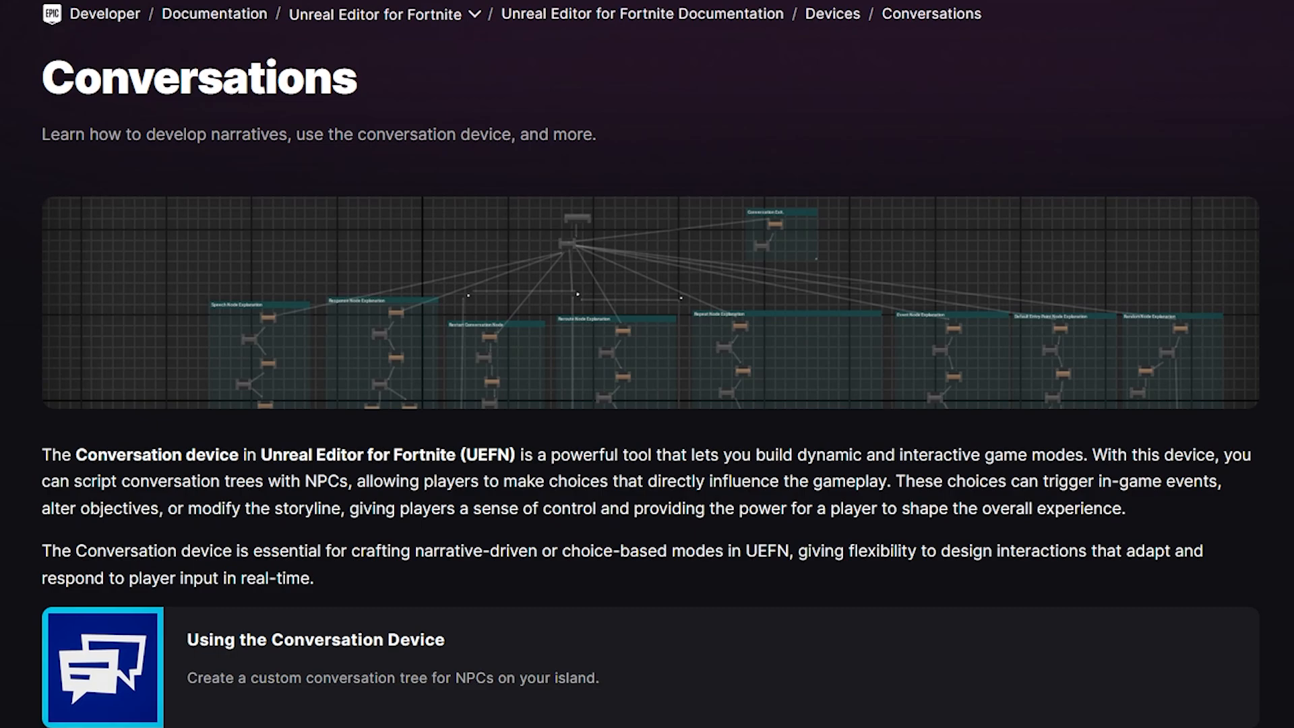
Open the "Using the Conversation Device" documentation page and read through it.
left_click(999, 637)
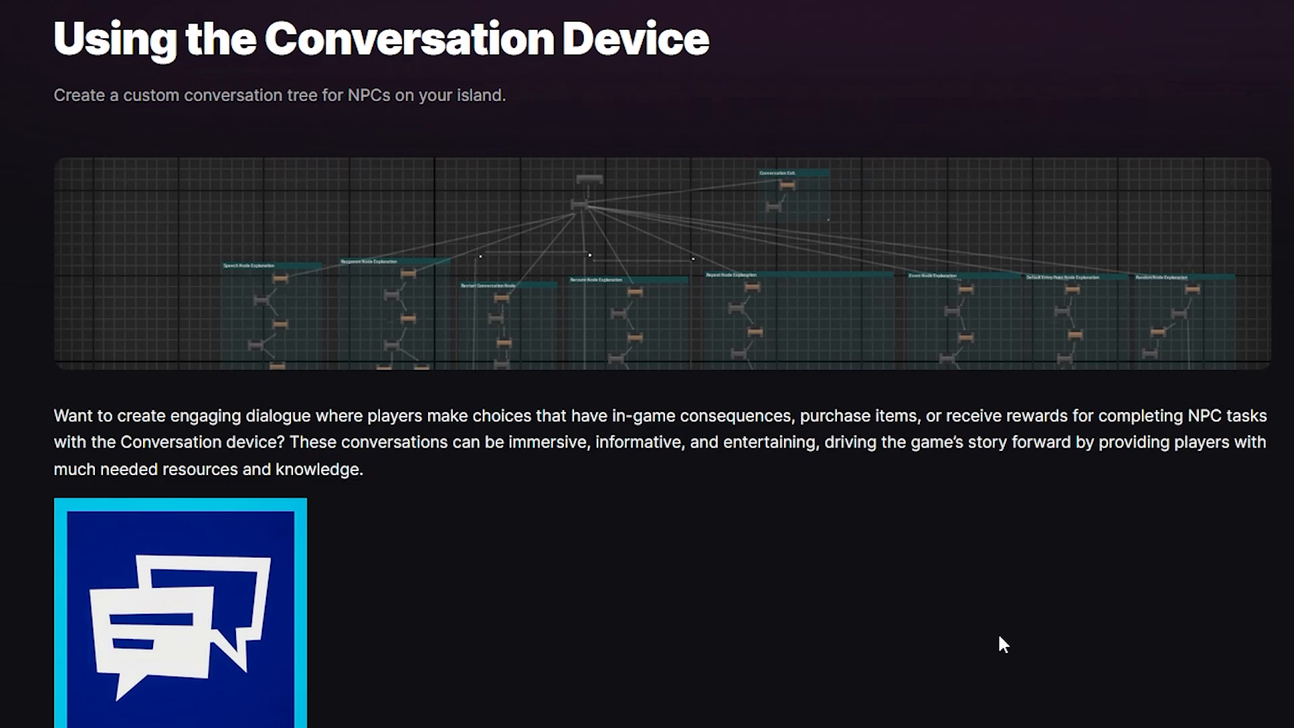
scroll(997, 632, "down", 7)
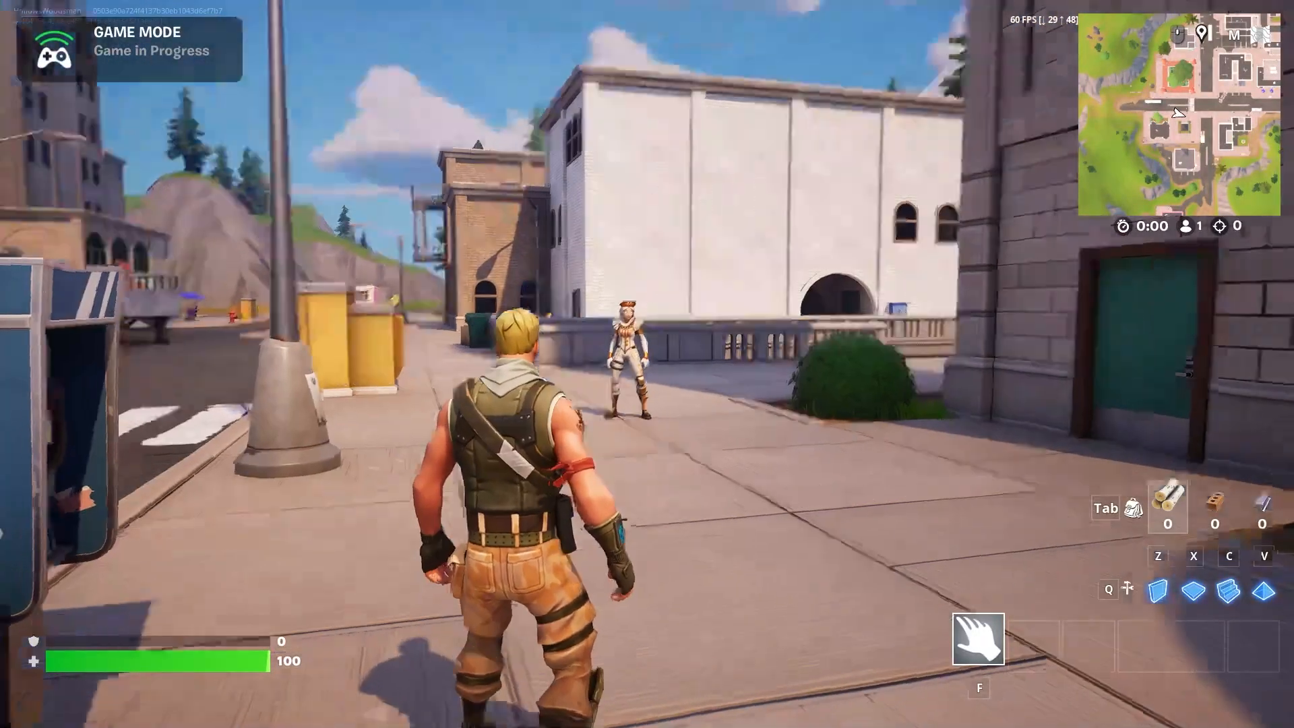
Talk to the street NPC, testing the "Great! Yourself?" and looping "Huh?" responses before asking "Have you seen JoJo?".
key("w")
key("e")
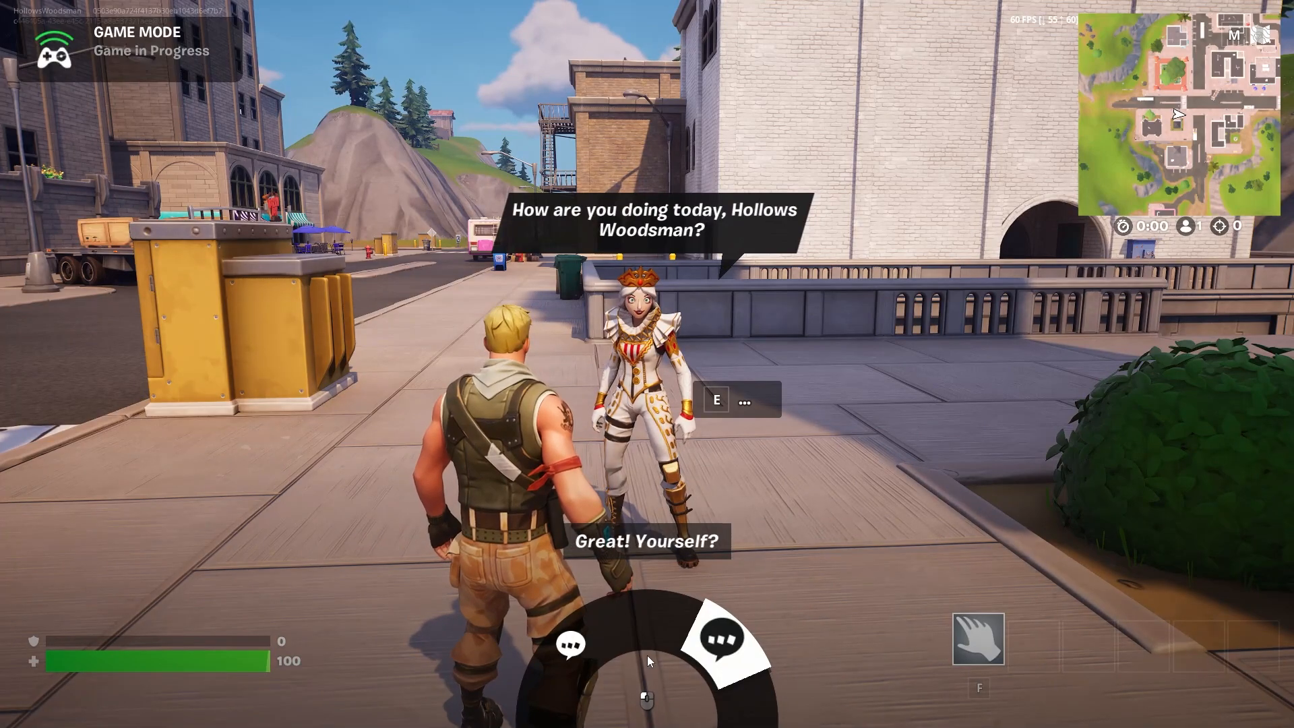
left_click(720, 682)
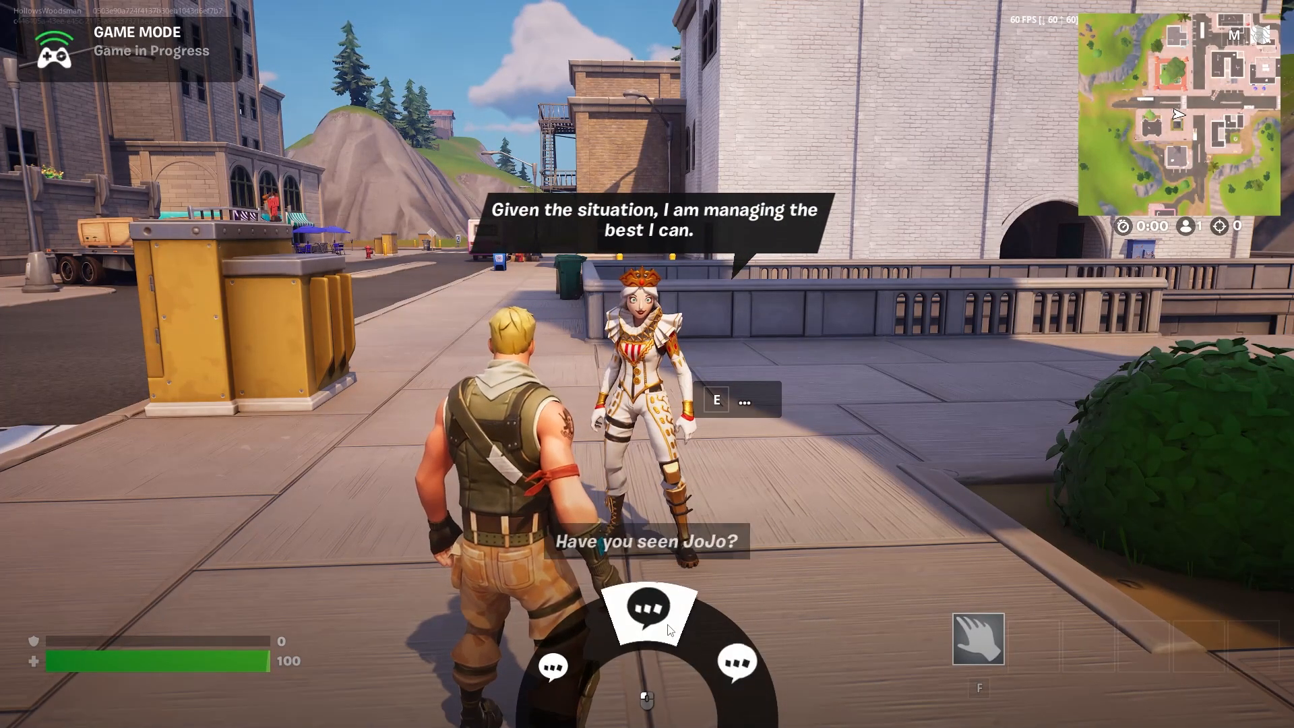
left_click(593, 648)
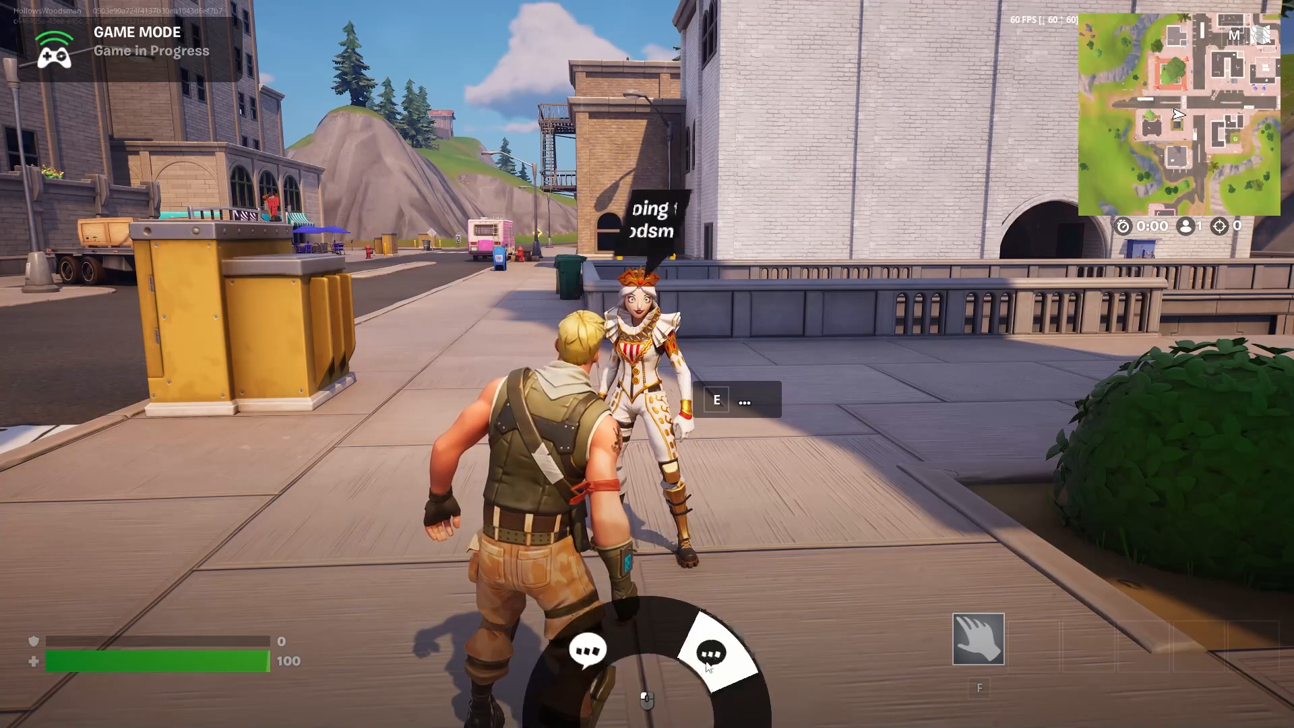
left_click(766, 657)
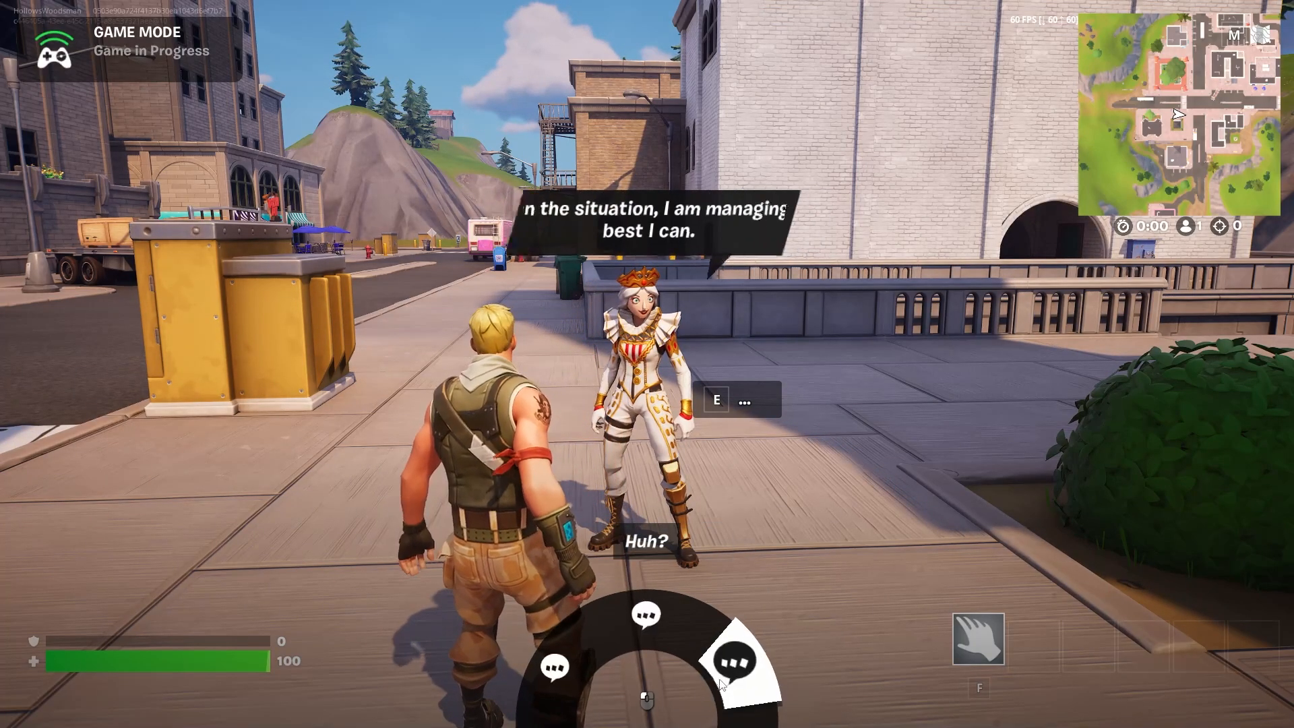
left_click(708, 667)
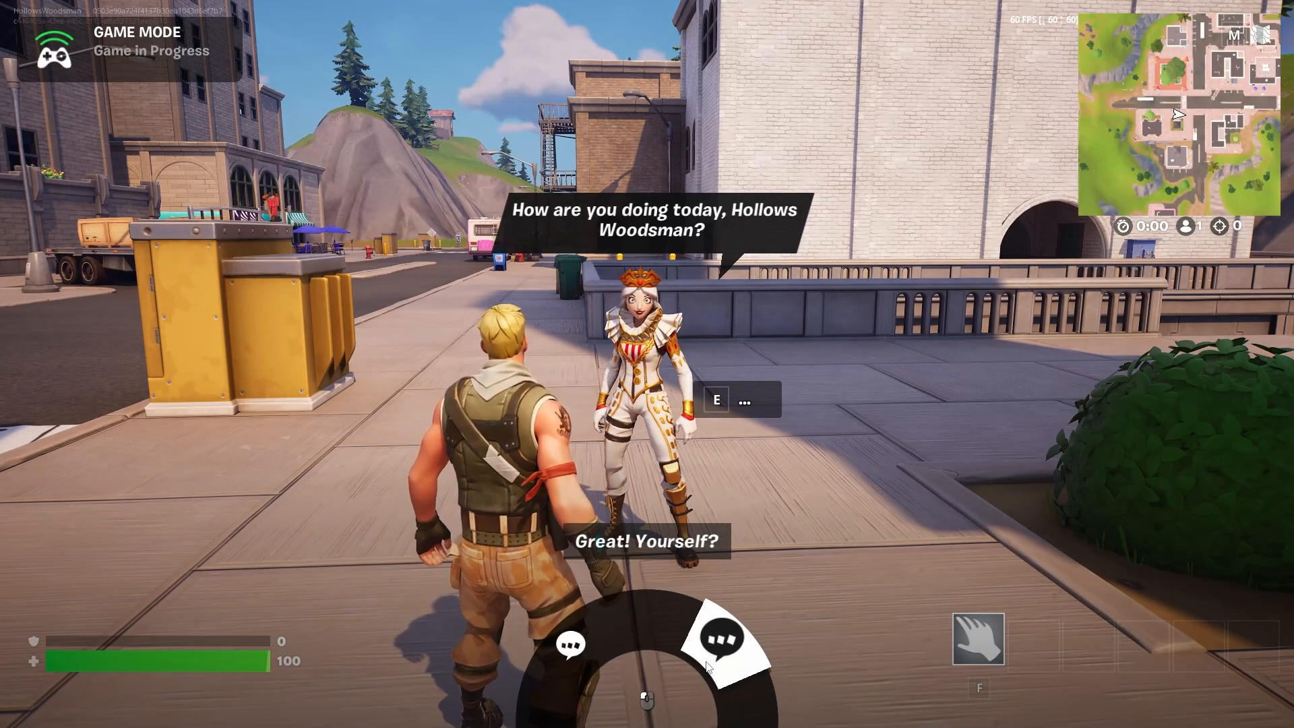
left_click(581, 648)
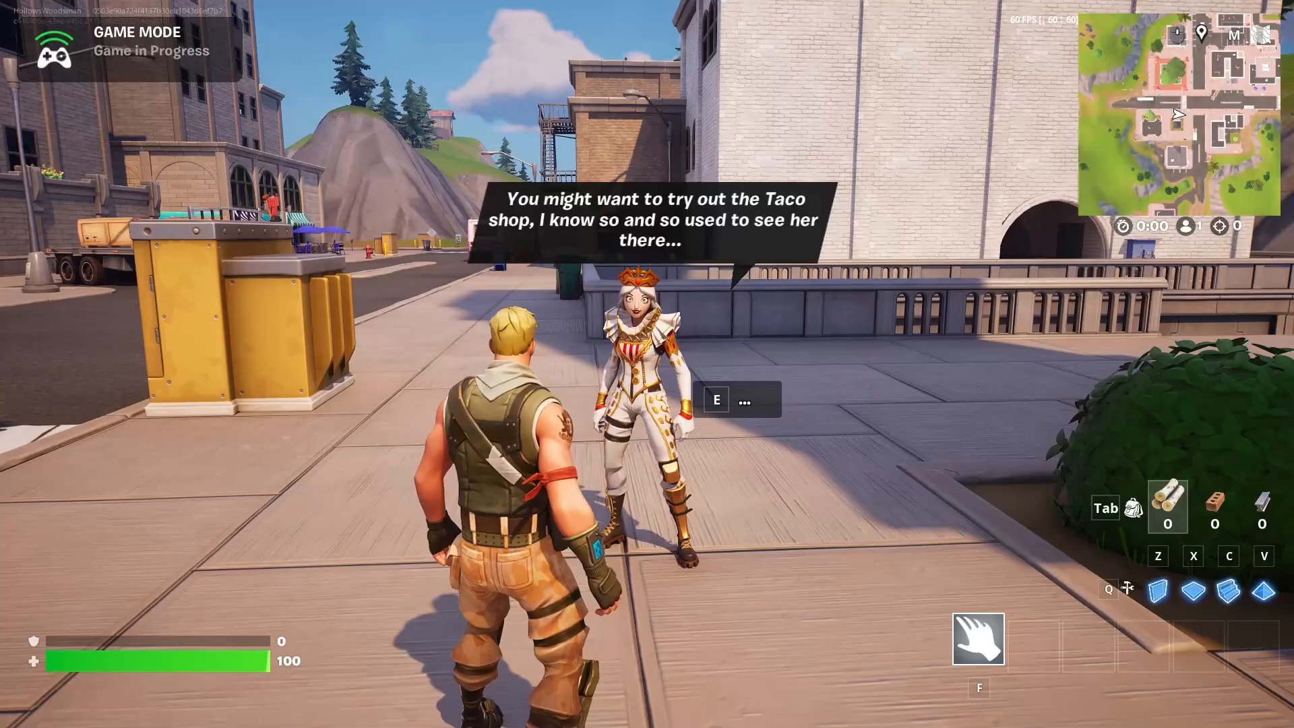
Run across the crosswalk from the street NPC towards the taco shop.
key("w")
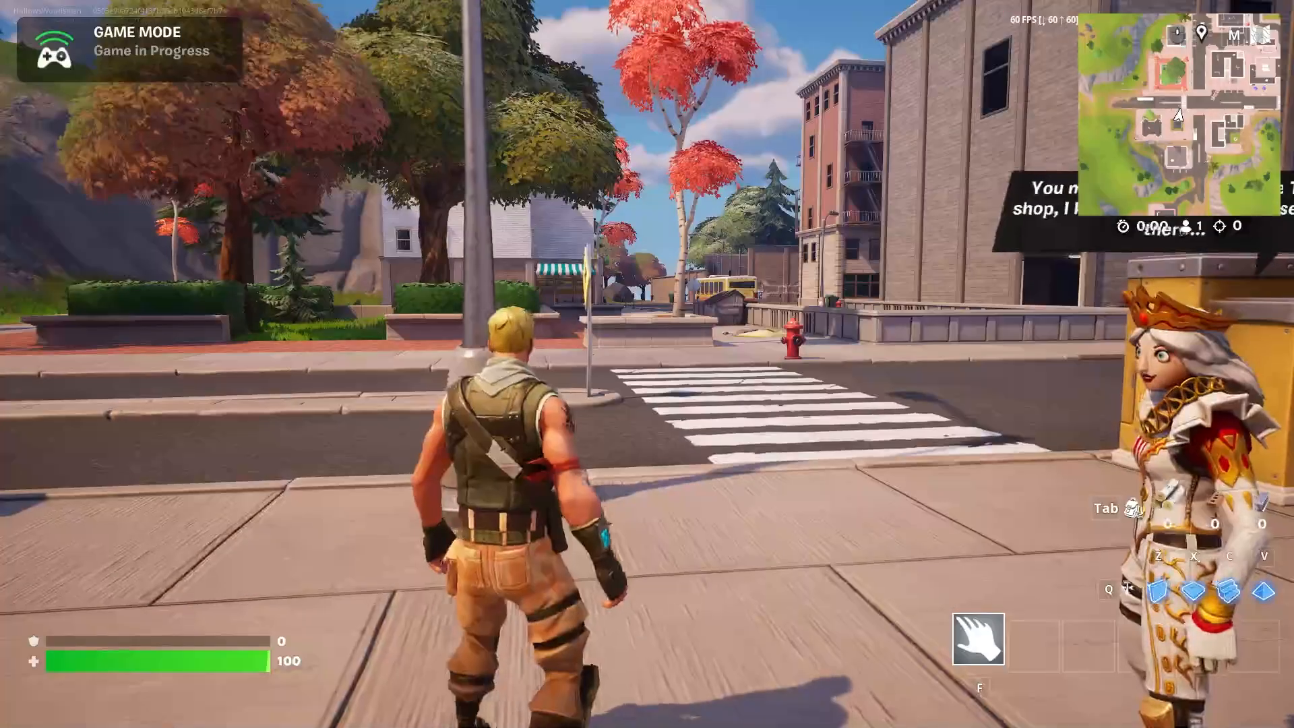
key("w")
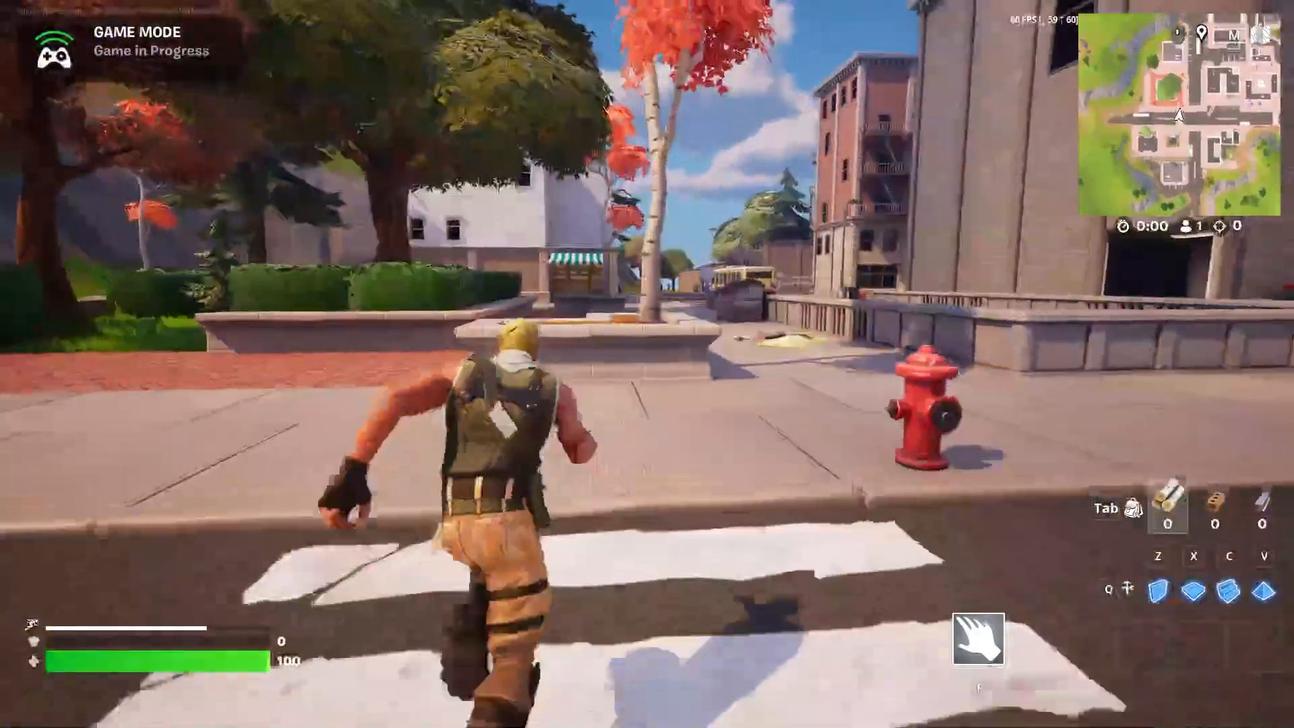
key("w")
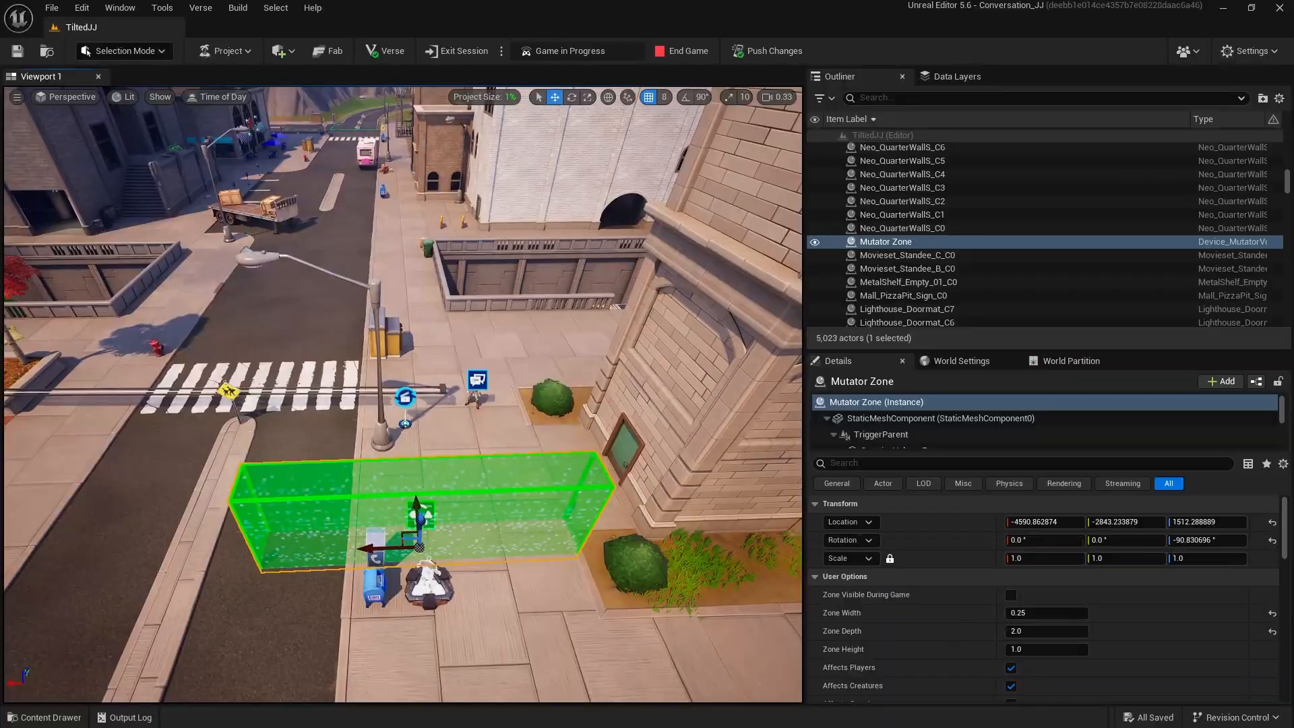
Save a viewport view facing the Pizza Pit restaurant as Bookmark 7.
key("d")
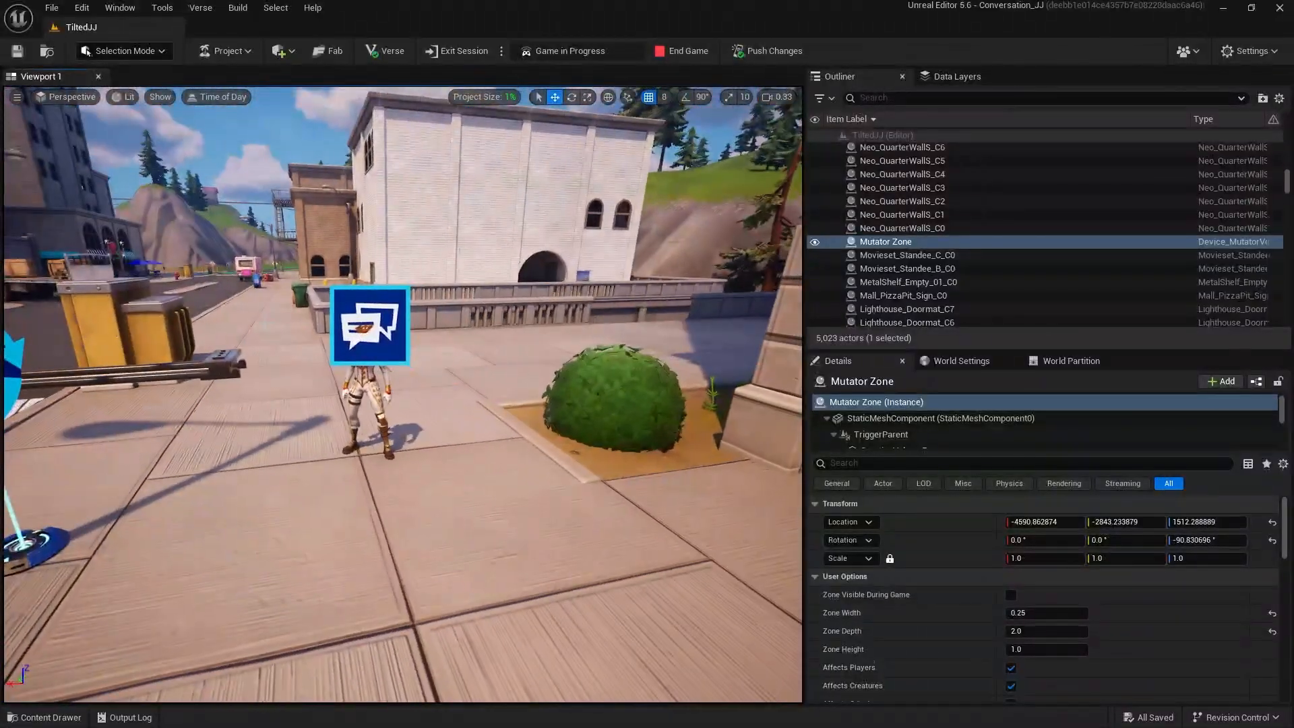
key("w")
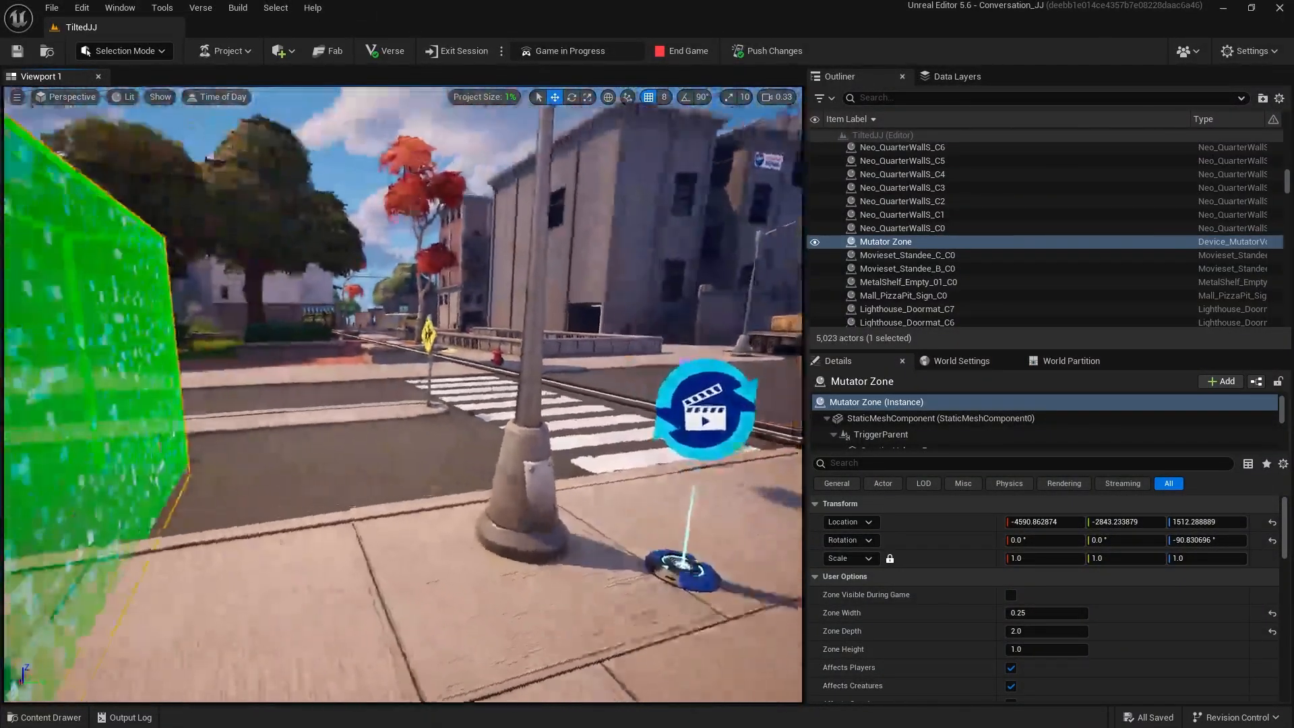
key("w")
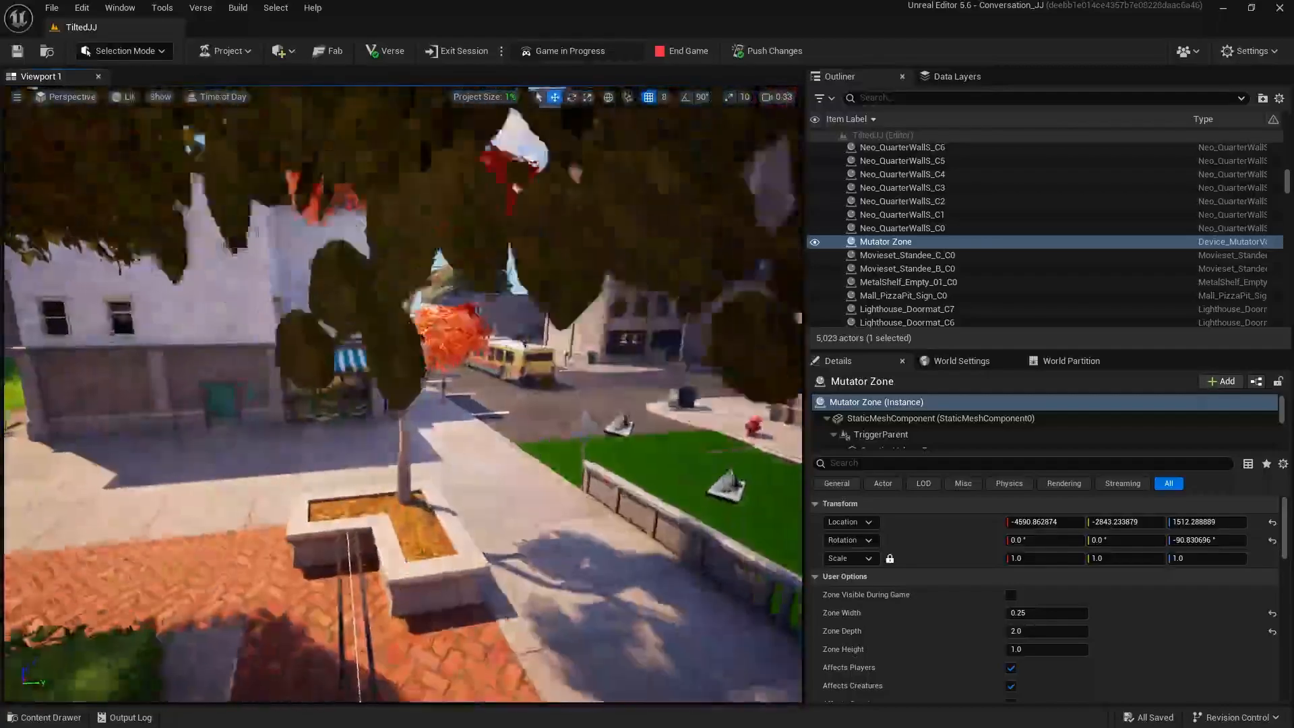
key("w")
key("s")
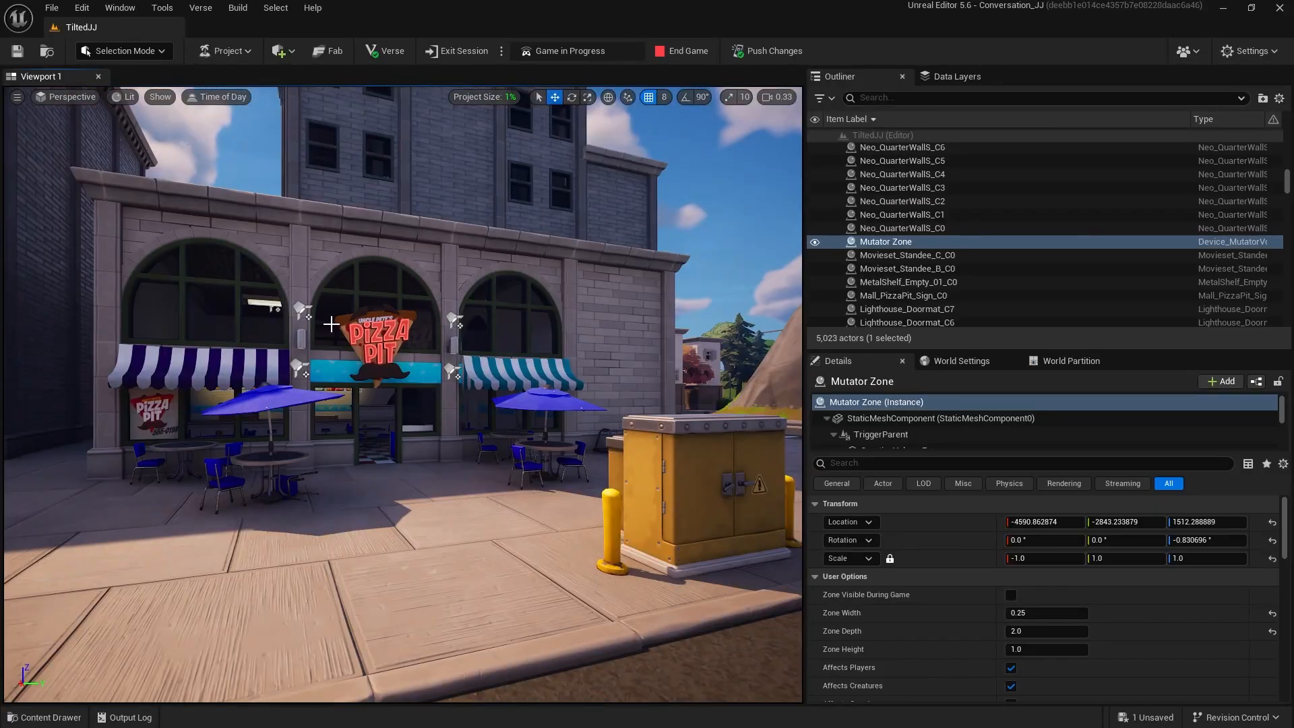
left_click(16, 96)
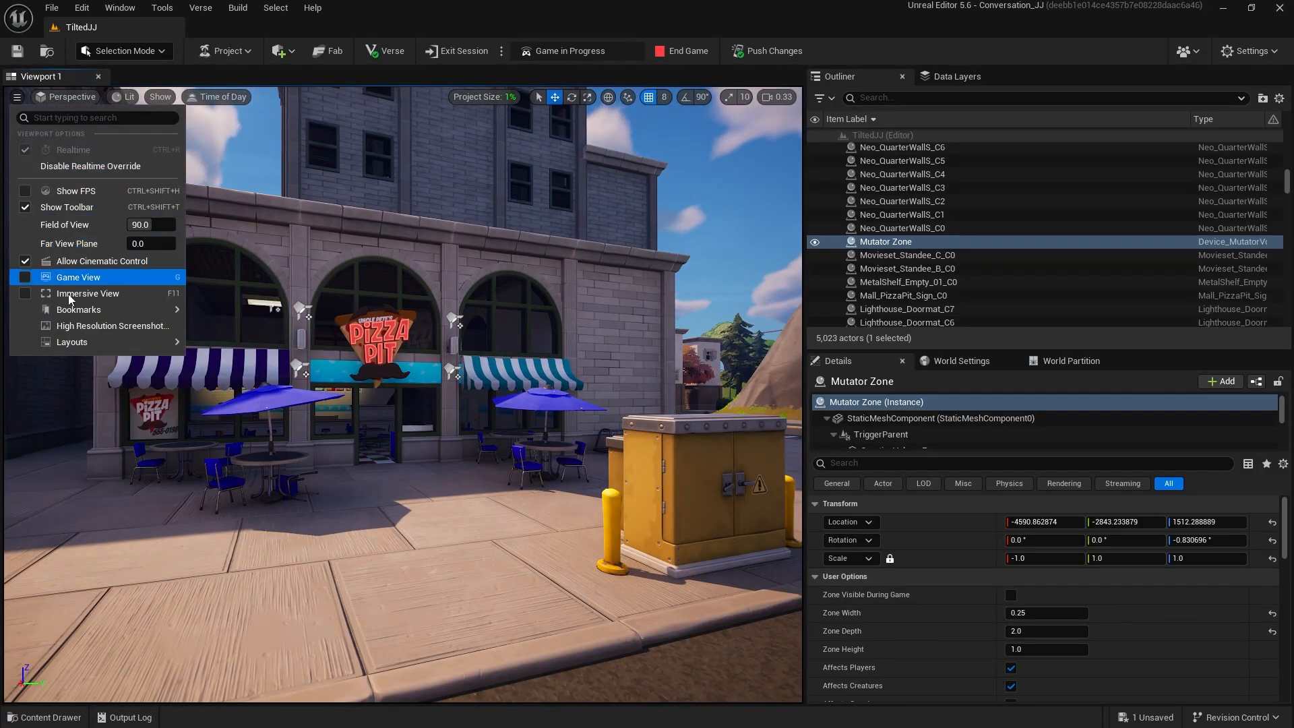
mouse_move(79, 309)
mouse_move(255, 331)
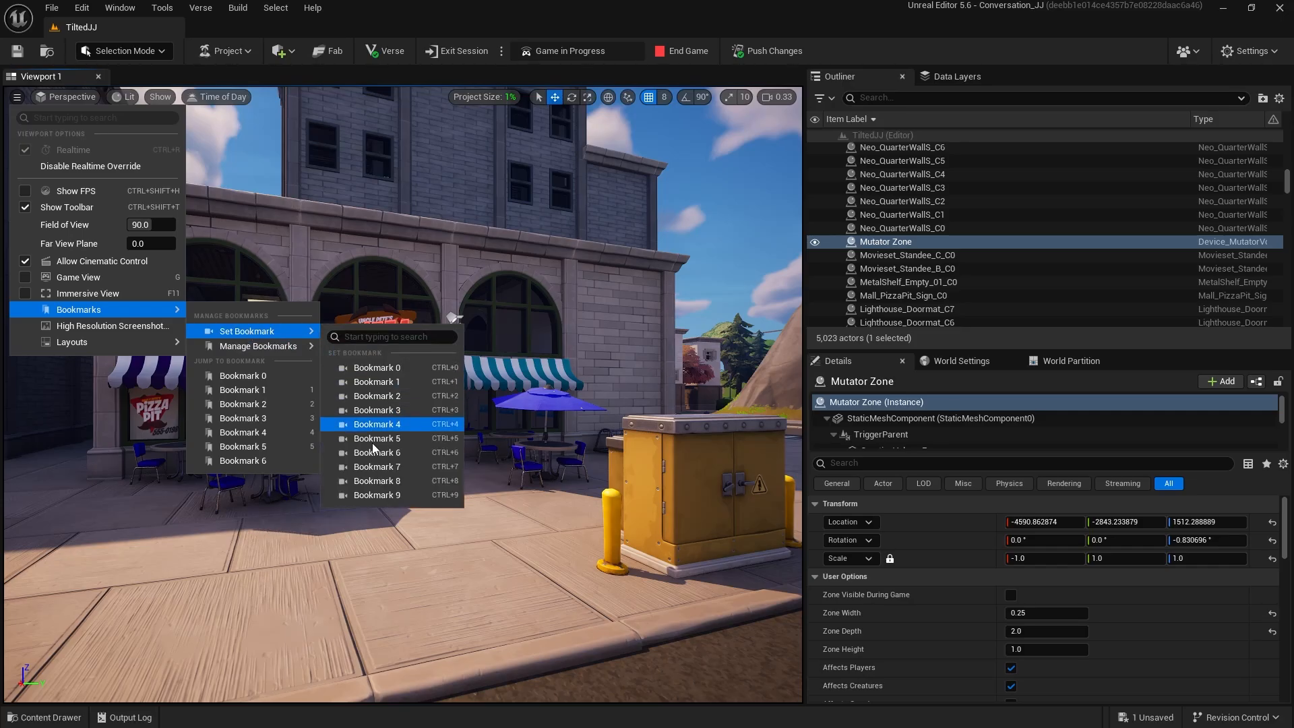
left_click(381, 467)
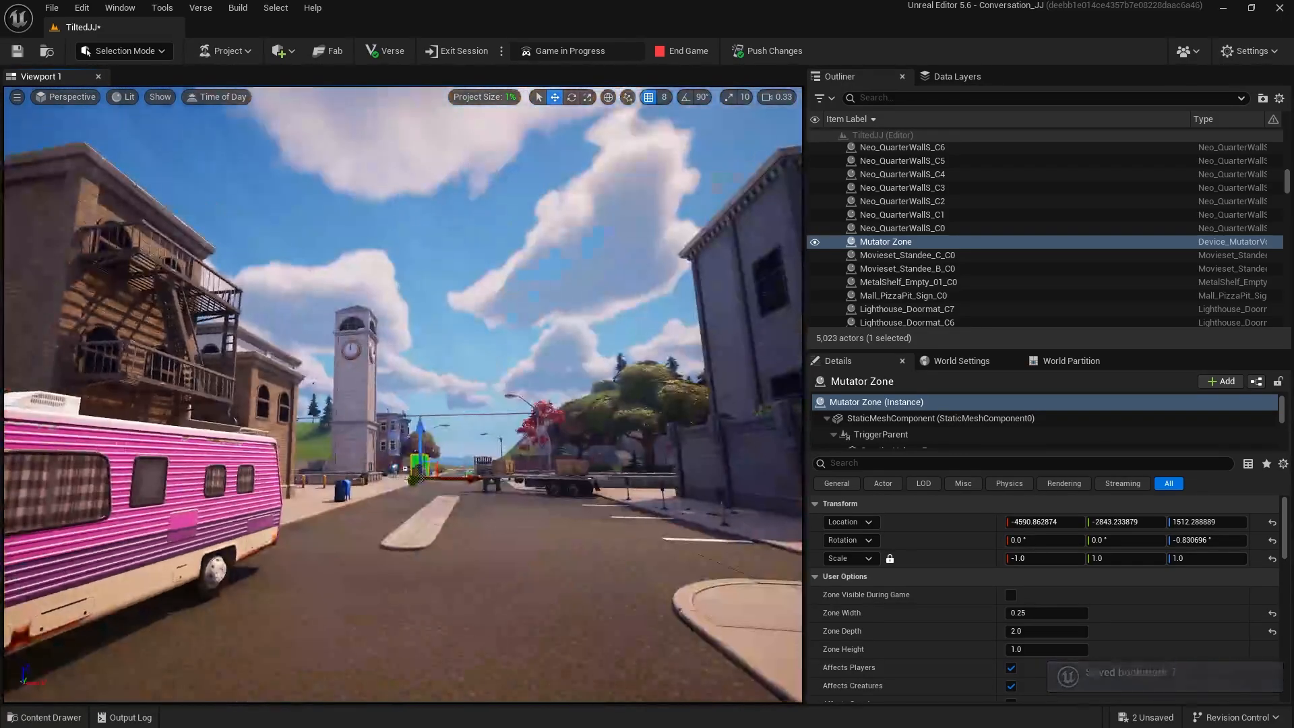
right_click_drag(403, 394, 792, 397)
key("w")
key("w")
key("w")
key("w")
right_click_drag(34, 357, 74, 404)
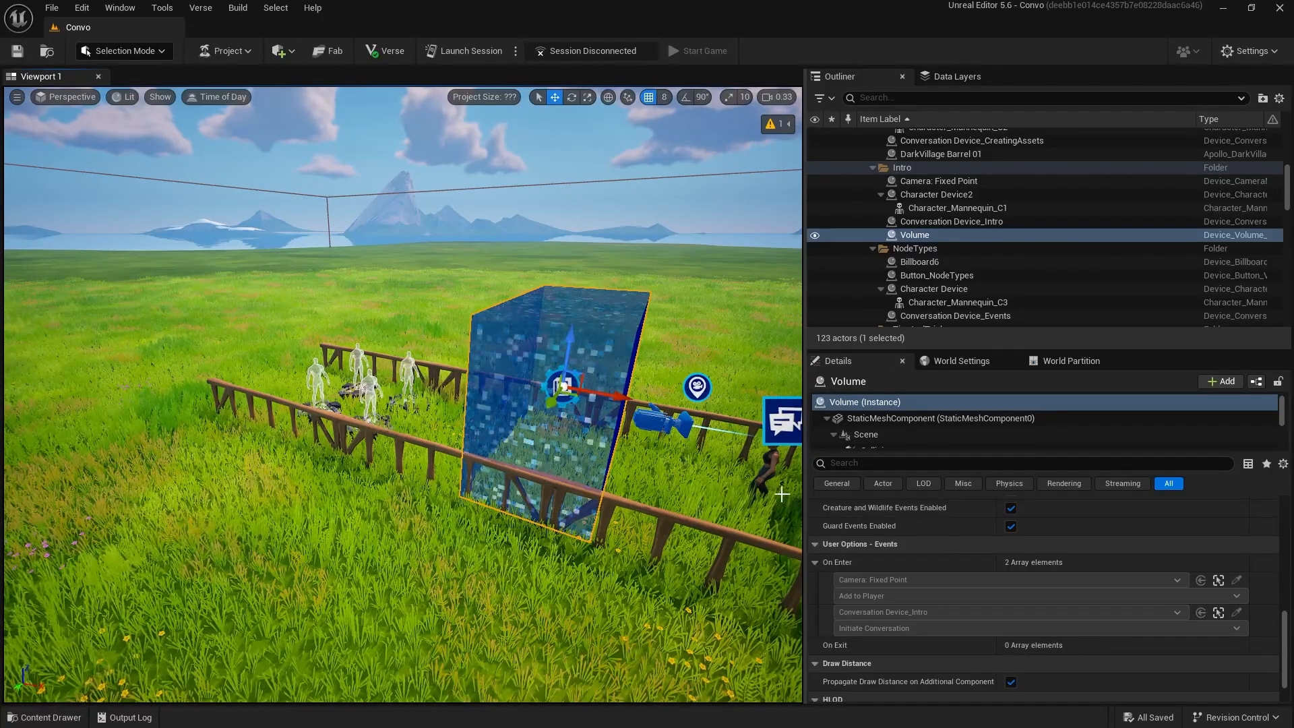
Select the fixed point camera beside the intro volume and examine its Add to Player and Remove from Player function bindings.
left_click(661, 419)
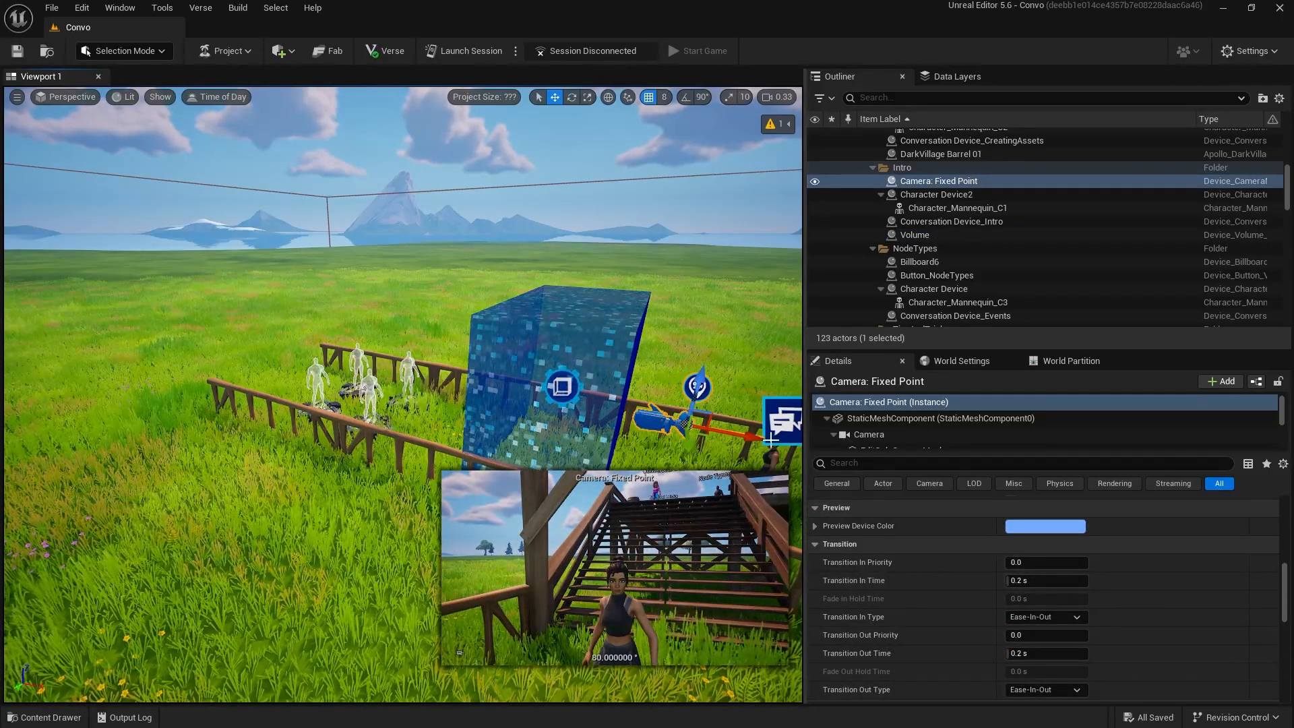
scroll(1018, 604, "down", 3)
scroll(1018, 604, "down", 6)
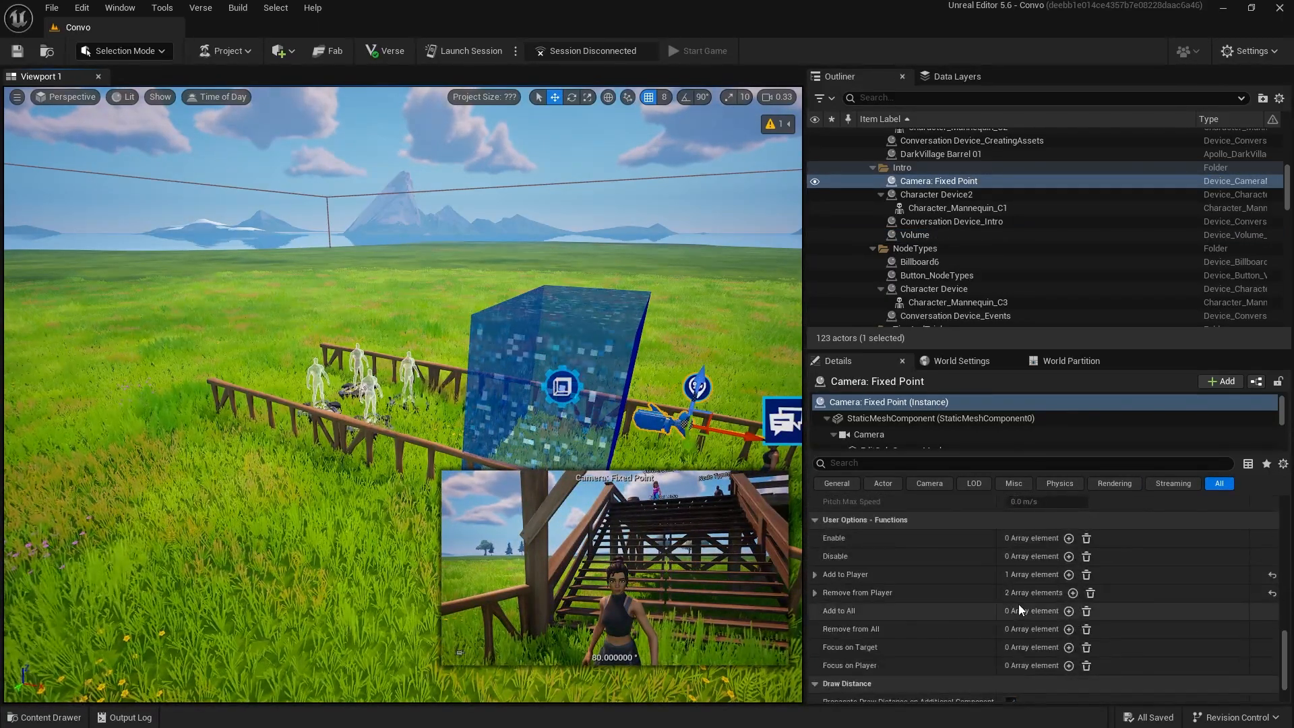
left_click(815, 574)
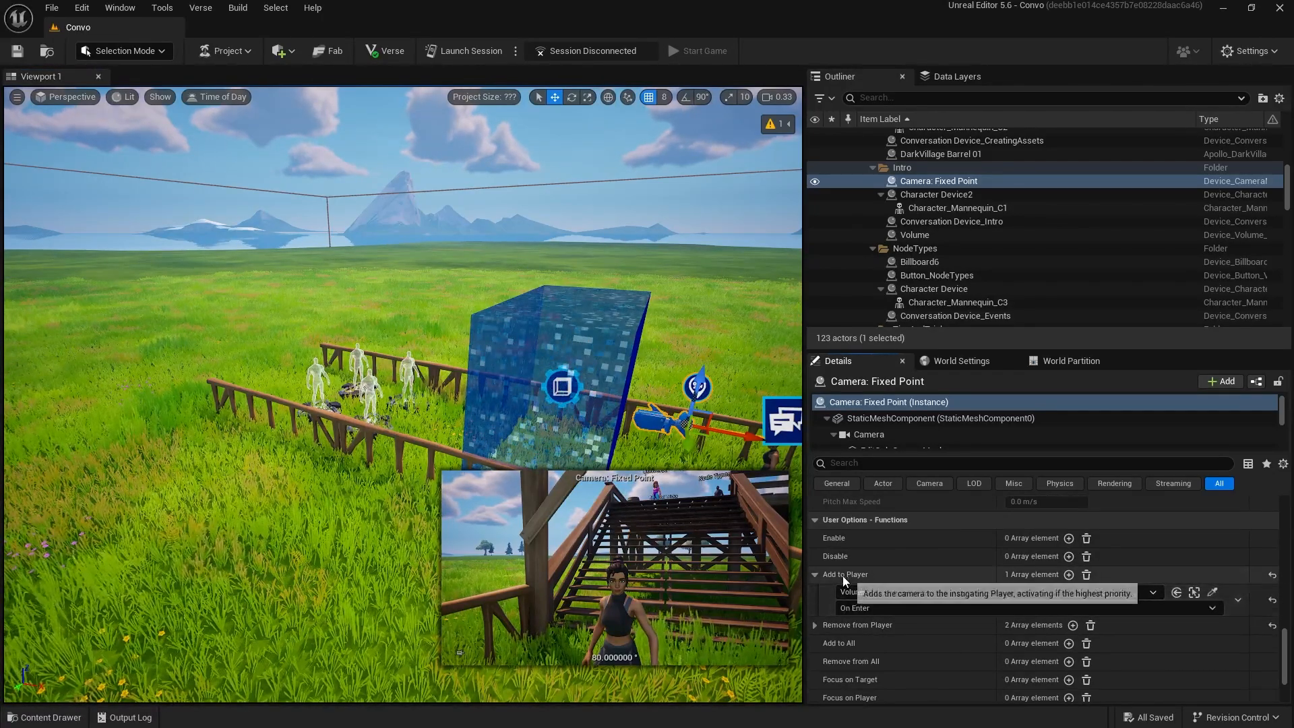
left_click(815, 625)
scroll(826, 626, "down", 1)
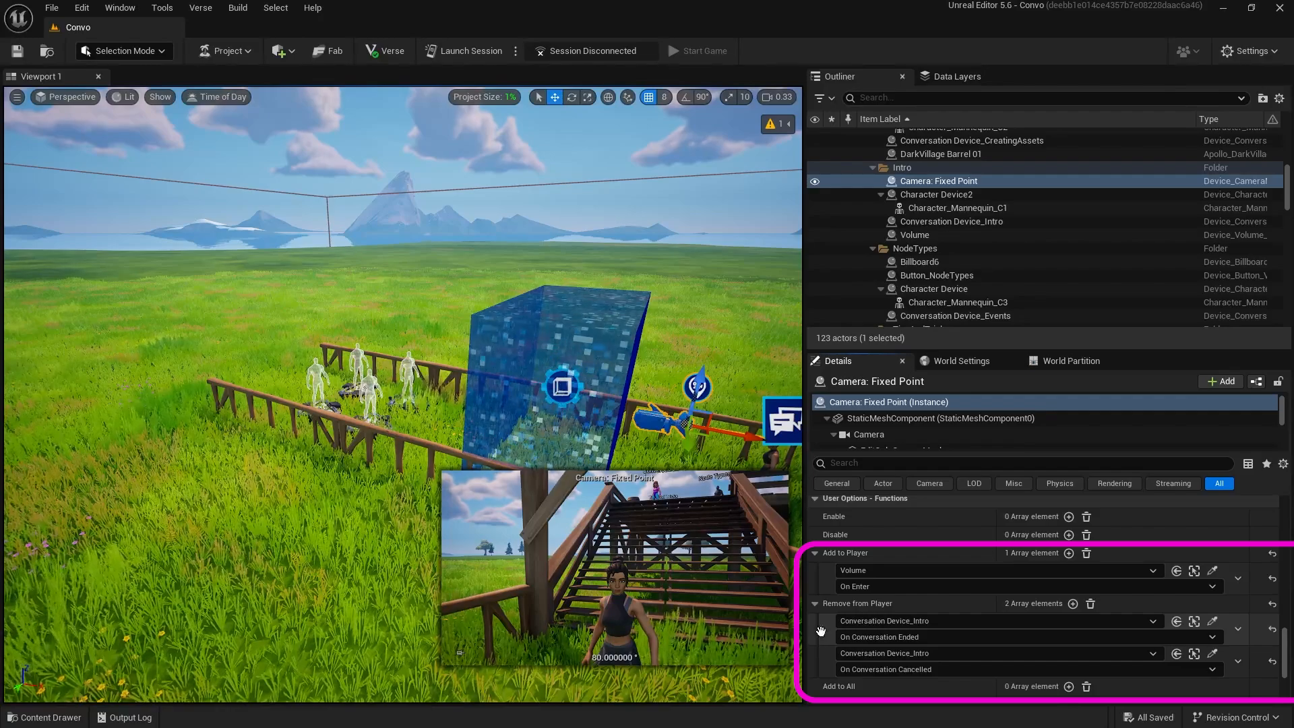
scroll(822, 622, "down", 1)
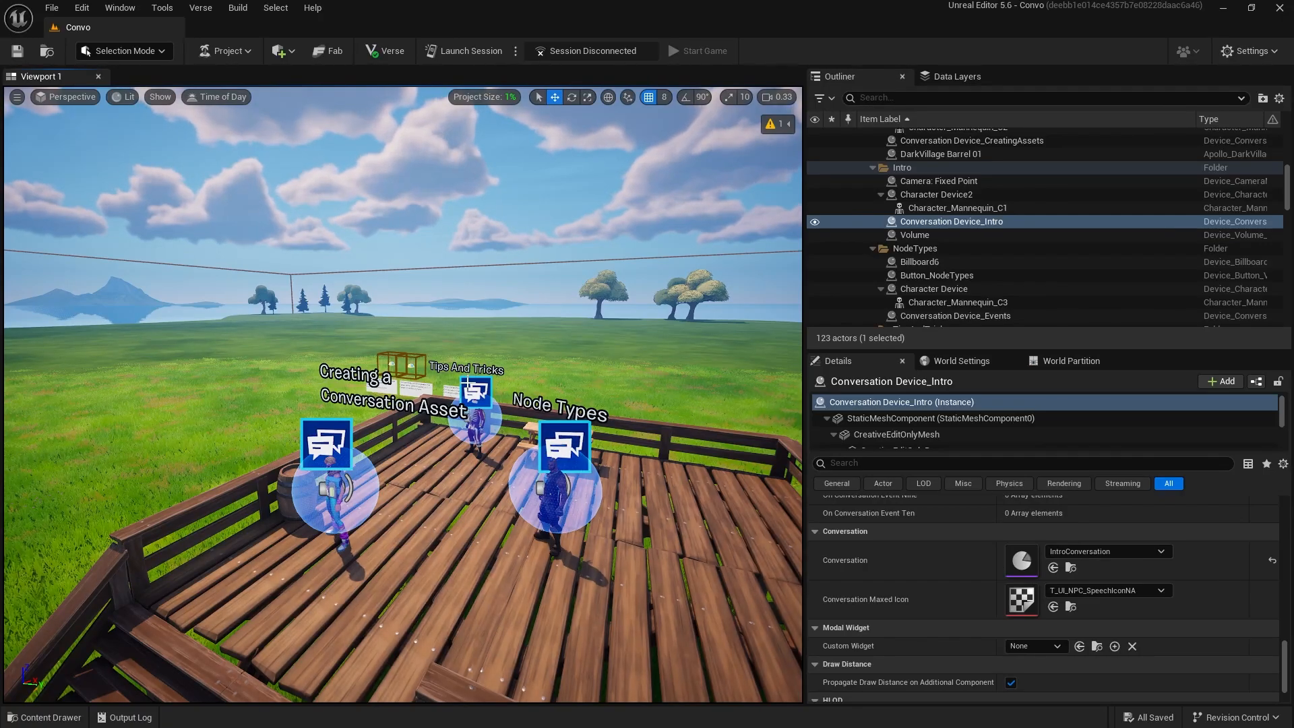
Select the Node Types conversation device and open its NodeExplanationConversation asset from the Conversations folder.
left_click(579, 426)
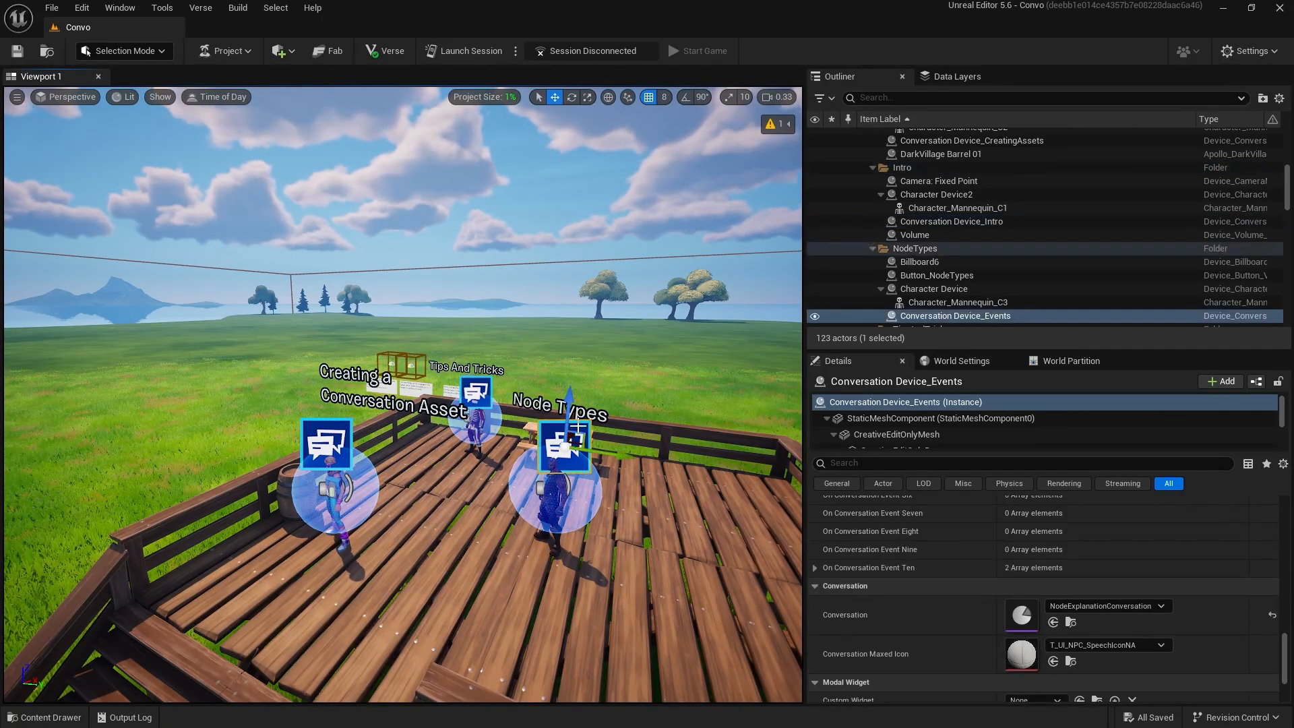
left_click(1071, 607)
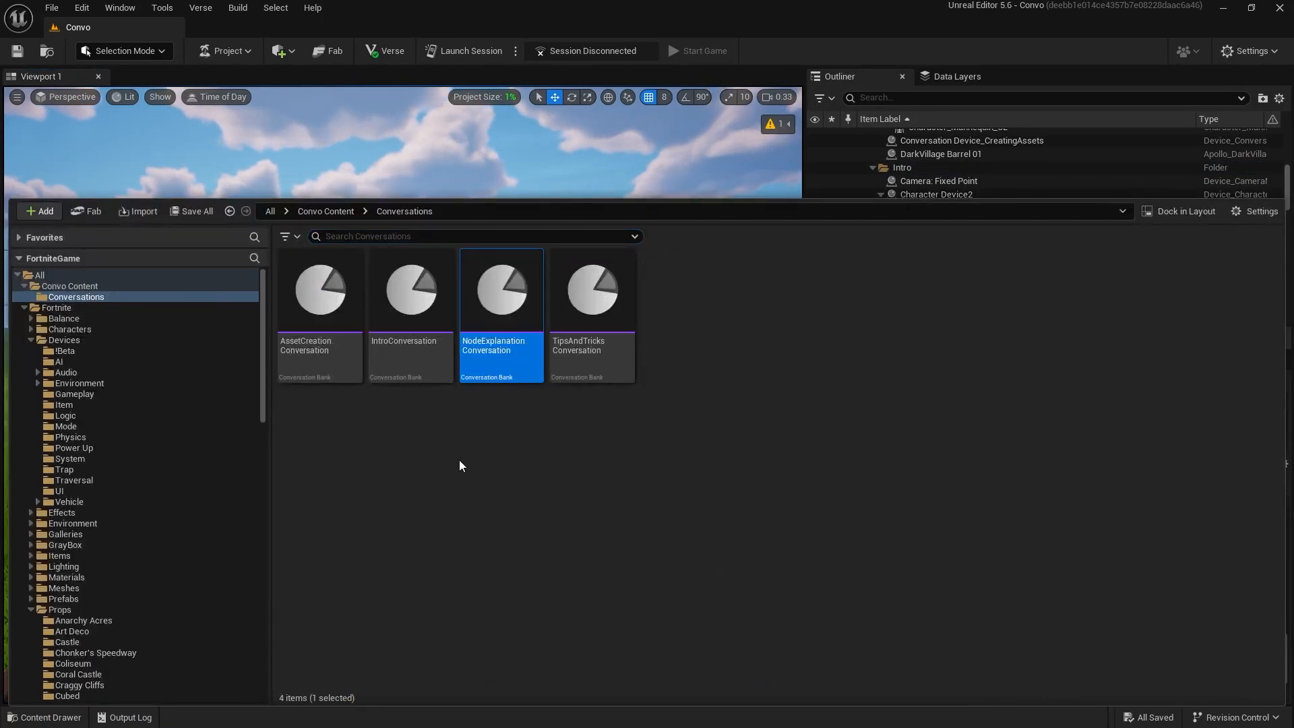
left_click(90, 297)
left_click(507, 303)
double_click(507, 306)
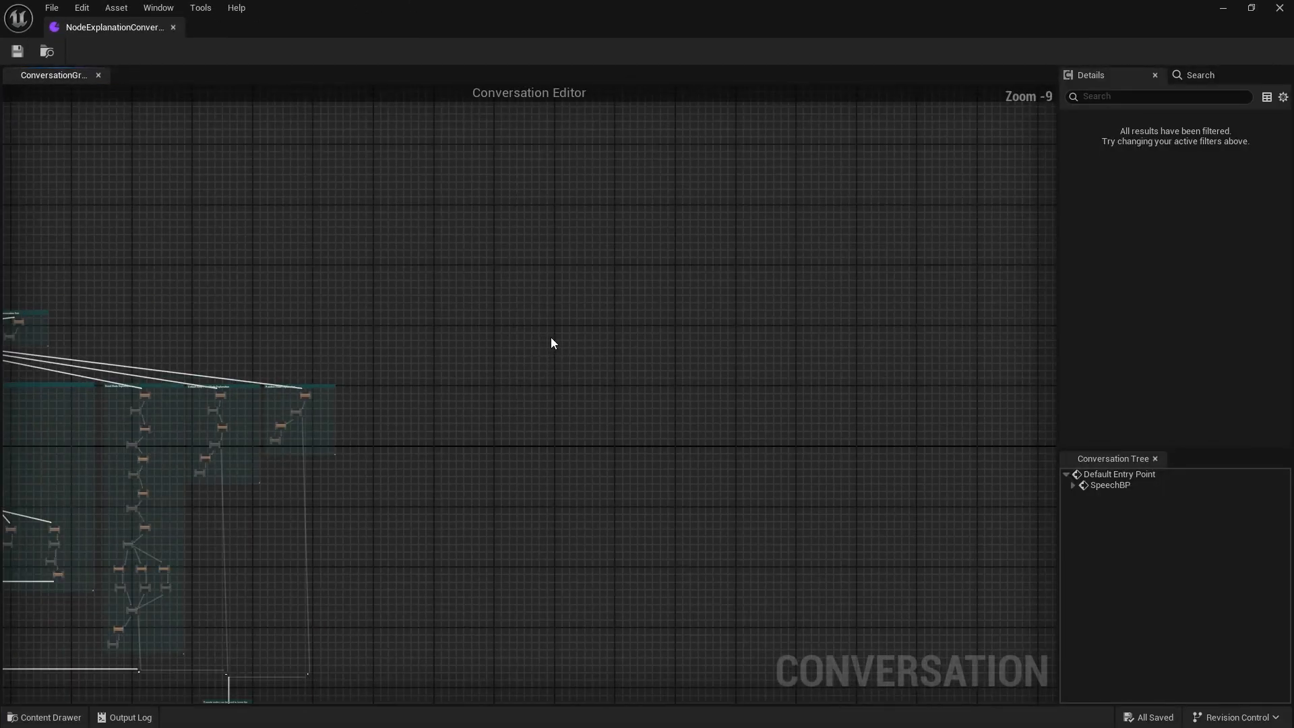
Examine the Default Entry Point, the opening SpeechBP node and the explanation branches connected to it.
right_click_drag(743, 375, 633, 266)
scroll(729, 333, "down", 5)
scroll(690, 307, "down", 3)
right_click_drag(691, 306, 694, 206)
scroll(469, 154, "up", 8)
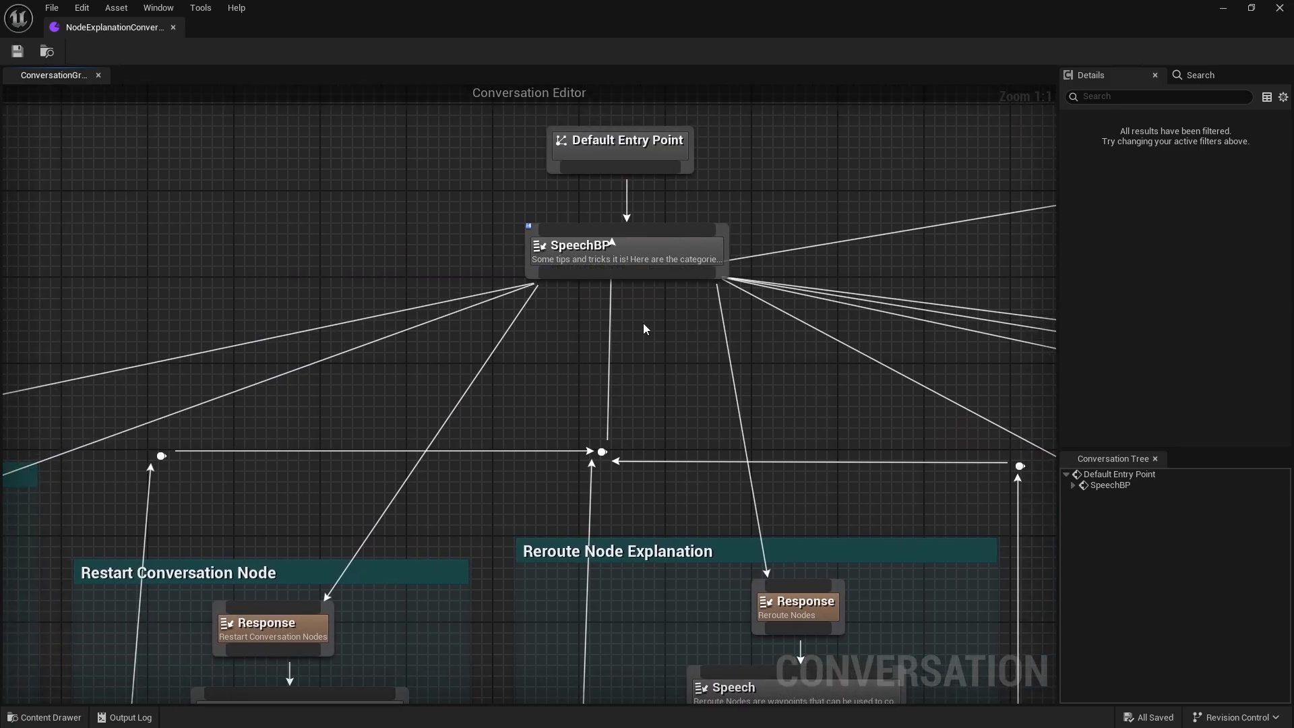
scroll(562, 326, "down", 3)
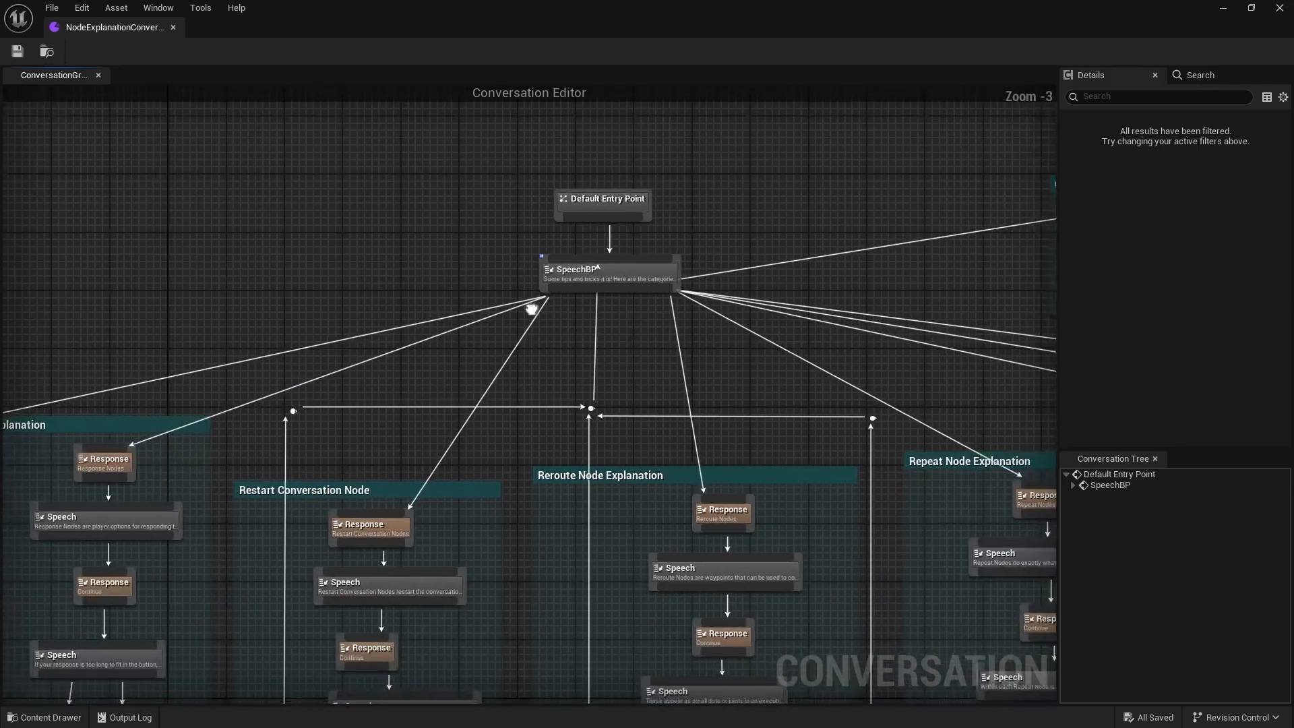
Move the Speech Node Explanation group slightly upward and nudge the Response Node Explanation comment box to the right.
right_click_drag(562, 326, 1087, 238)
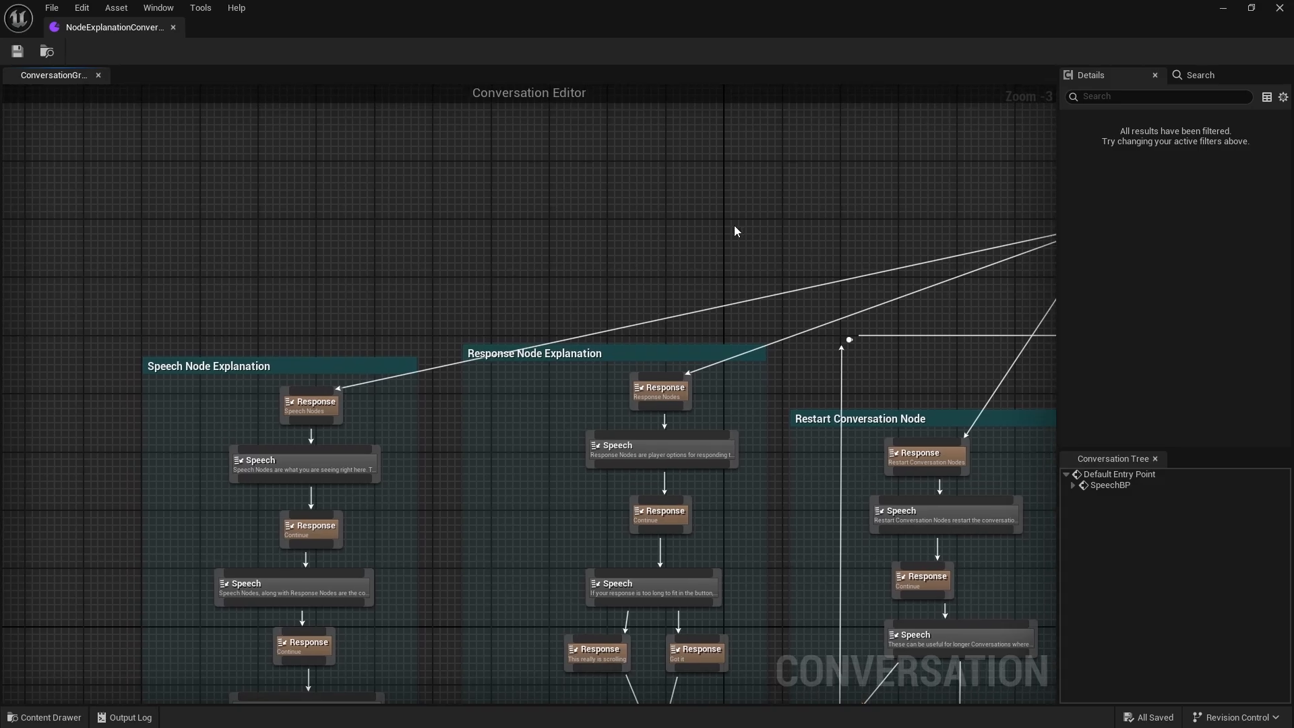
left_click_drag(344, 365, 337, 307)
left_click_drag(558, 354, 565, 356)
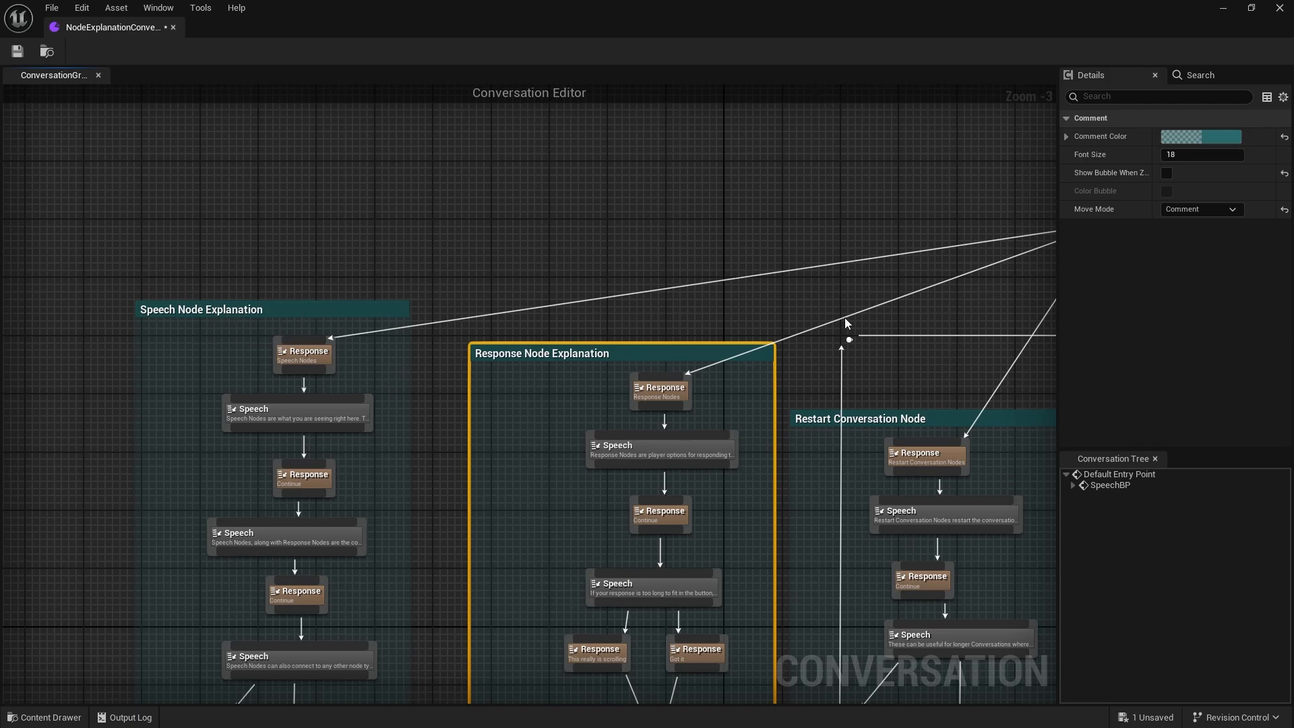
Extend the Default Entry Point Node Explanation comment box slightly upward.
right_click_drag(920, 391, 632, 321)
right_click_drag(873, 328, 558, 315)
right_click_drag(706, 289, 362, 300)
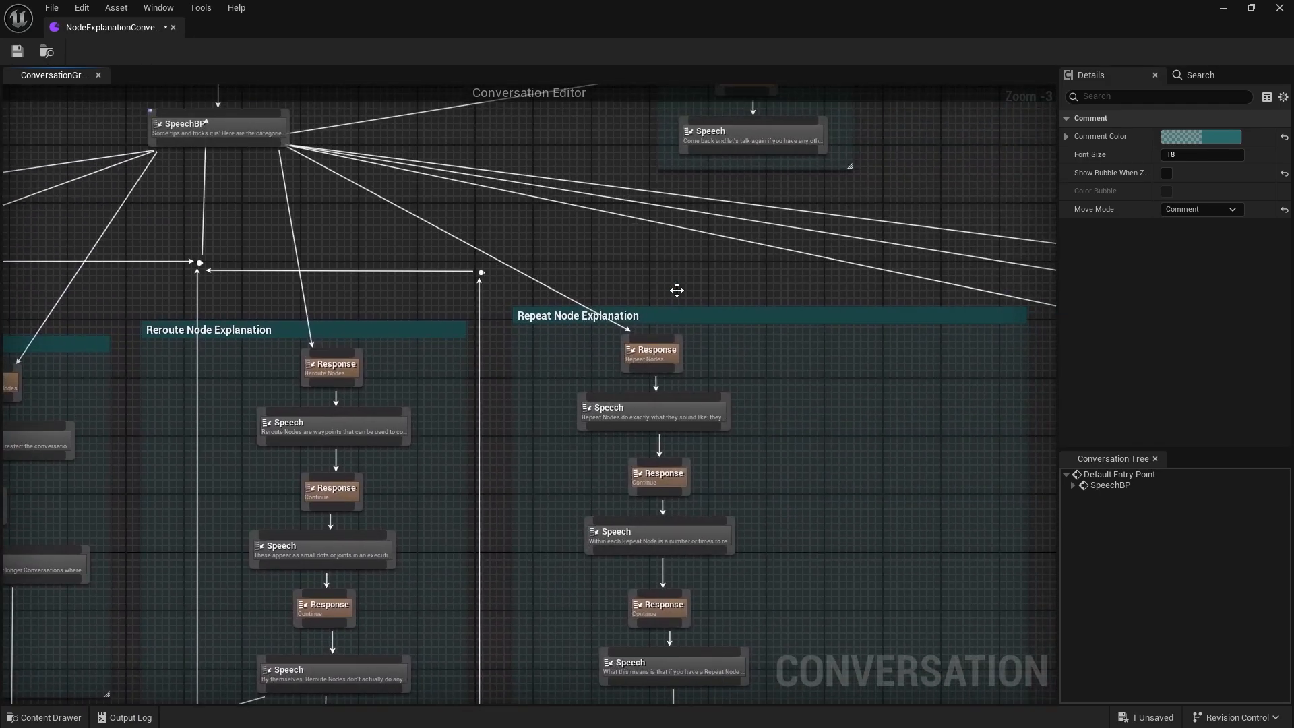
scroll(676, 290, "down", 4)
scroll(633, 394, "up", 6)
scroll(517, 344, "down", 4)
scroll(571, 439, "up", 4)
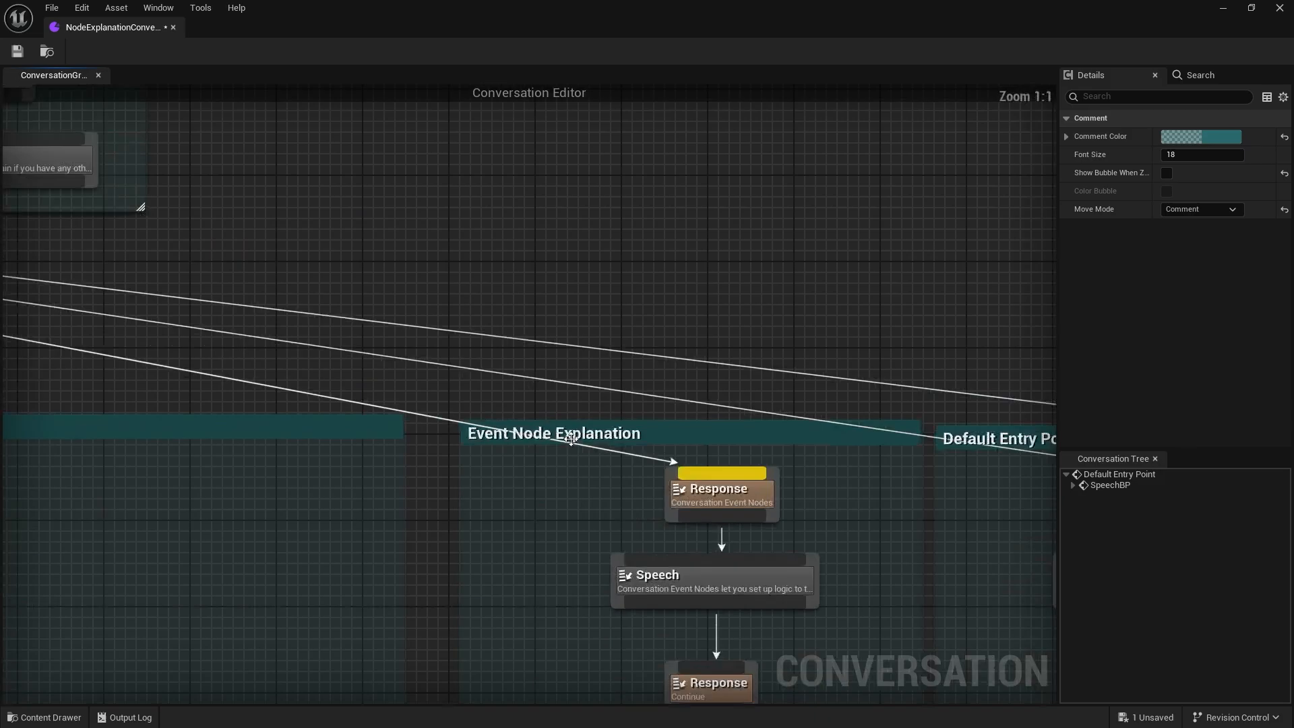
right_click_drag(834, 422, 317, 353)
left_click_drag(711, 361, 711, 342)
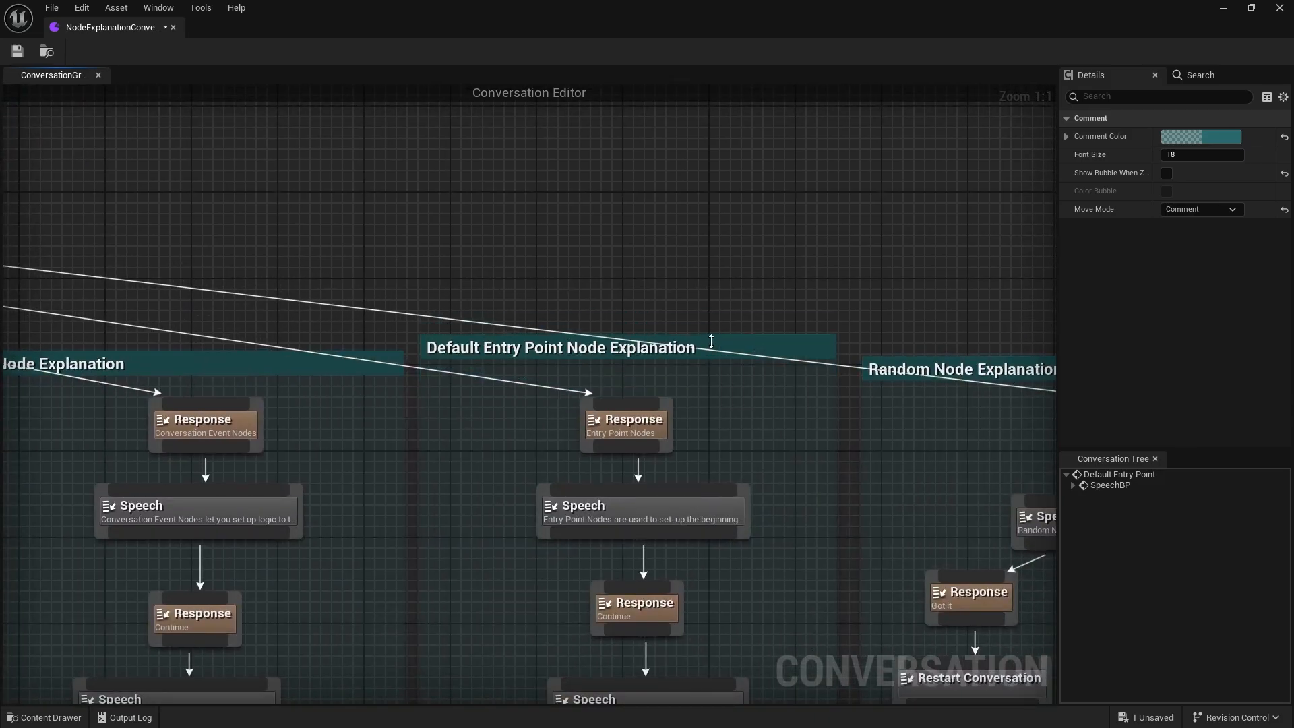
Examine how the explanation branches route through the reroute nodes into the shared "I'm done for now" response.
right_click_drag(856, 284, 472, 303)
scroll(579, 377, "down", 5)
right_click_drag(491, 451, 647, 88)
scroll(649, 560, "up", 5)
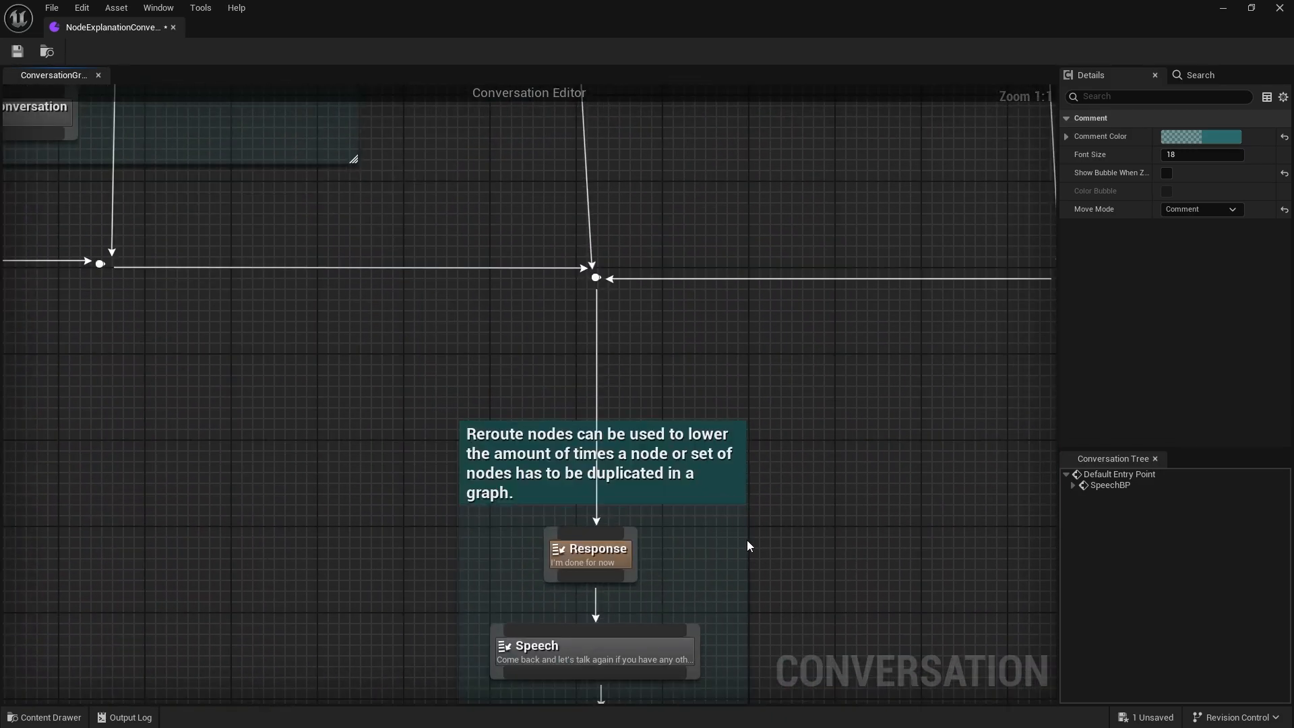
scroll(738, 539, "down", 3)
right_click_drag(474, 517, 384, 450)
scroll(384, 451, "down", 5)
right_click_drag(765, 520, 907, 616)
scroll(570, 532, "up", 6)
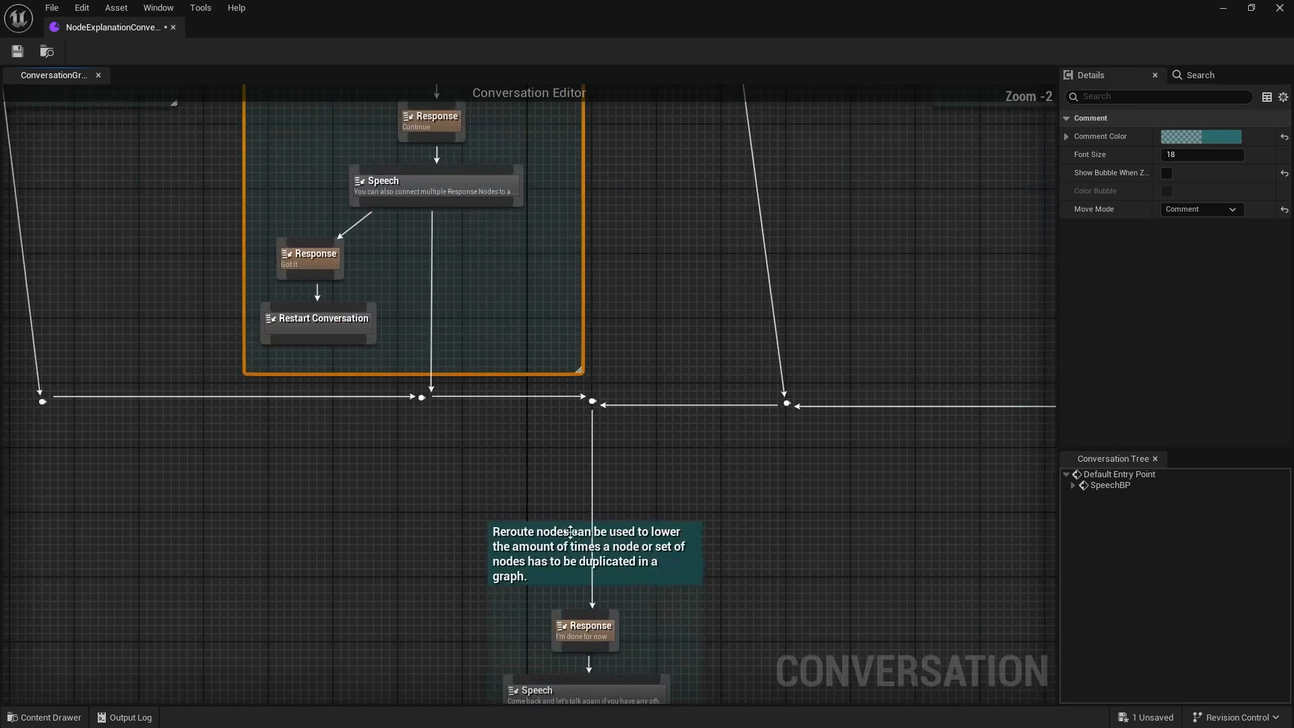
scroll(737, 527, "down", 4)
Open the TipsAndTricksConversation asset and look over its UI Tips, Workflow Tips and Flow Tips branches.
left_click(47, 52)
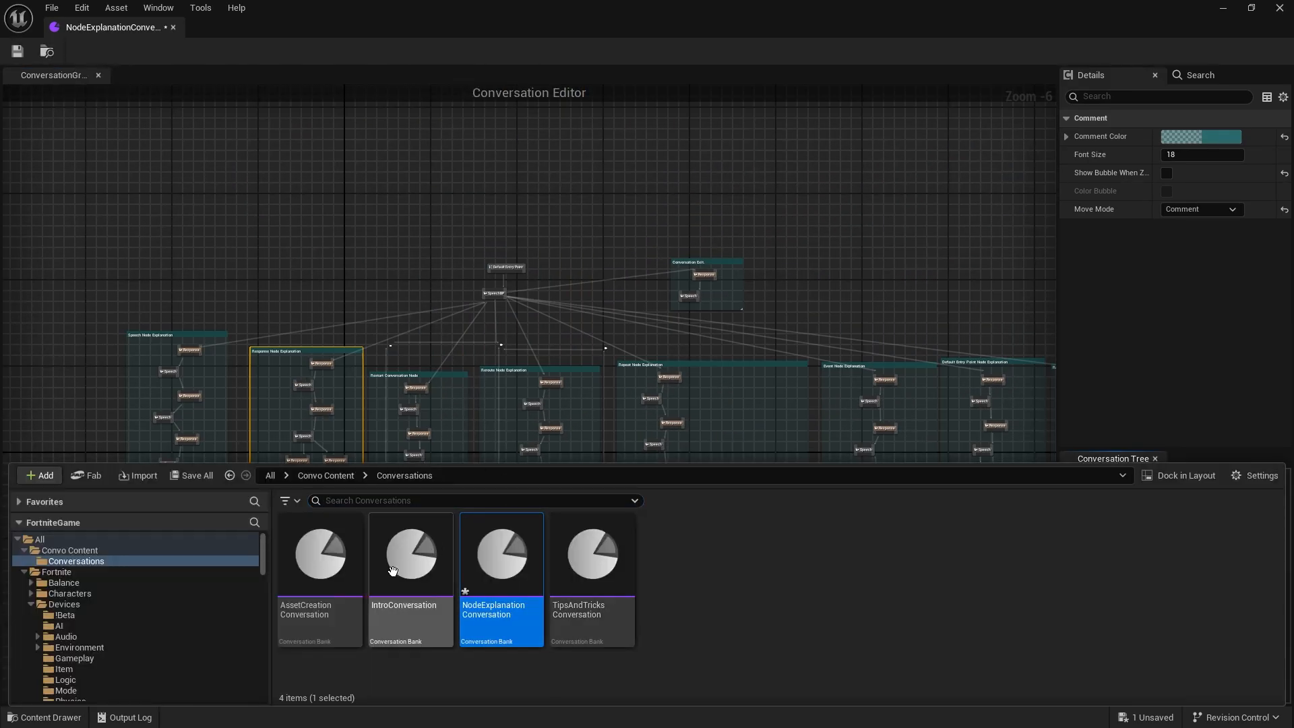
double_click(596, 556)
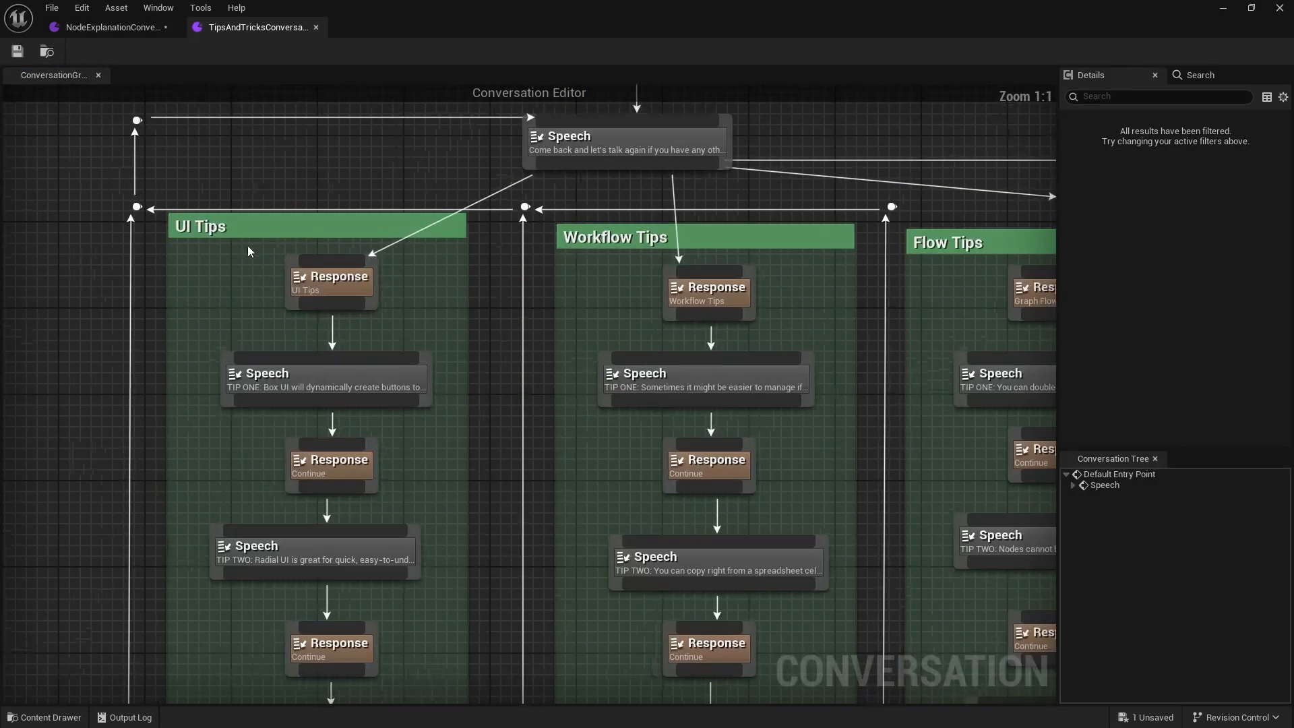
right_click_drag(835, 328, 470, 263)
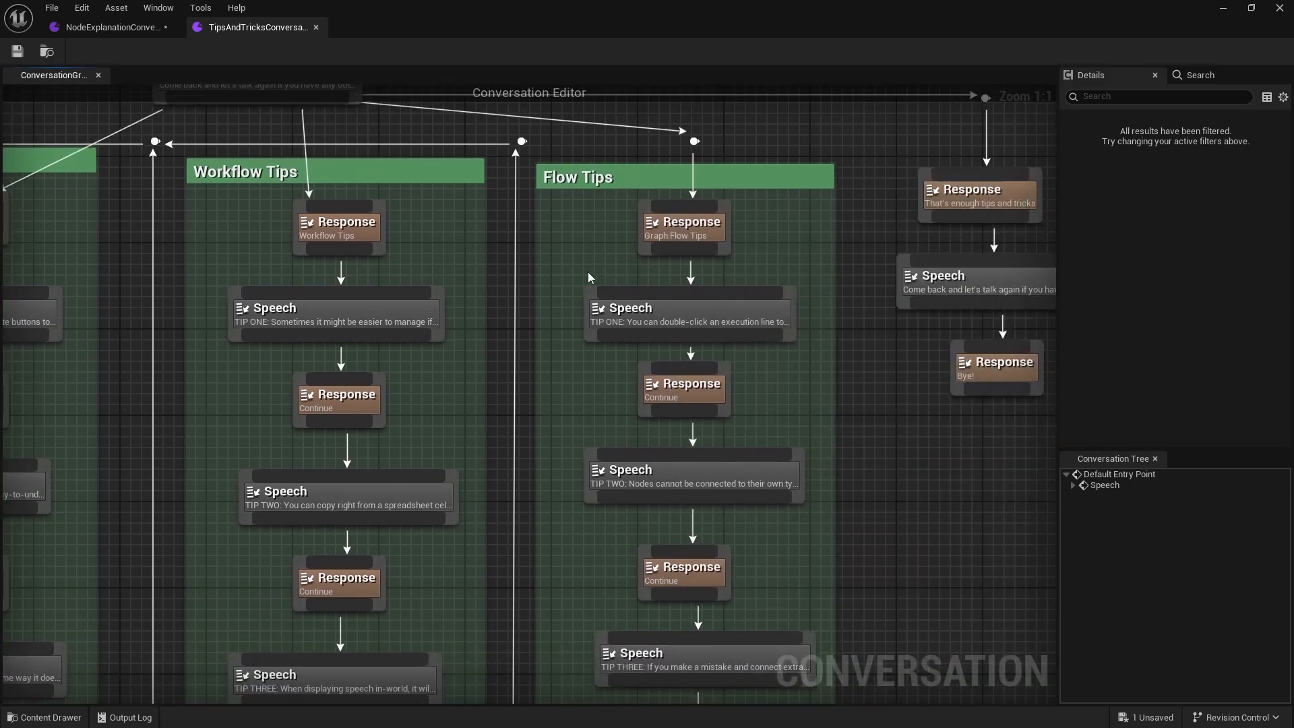
scroll(649, 290, "down", 2)
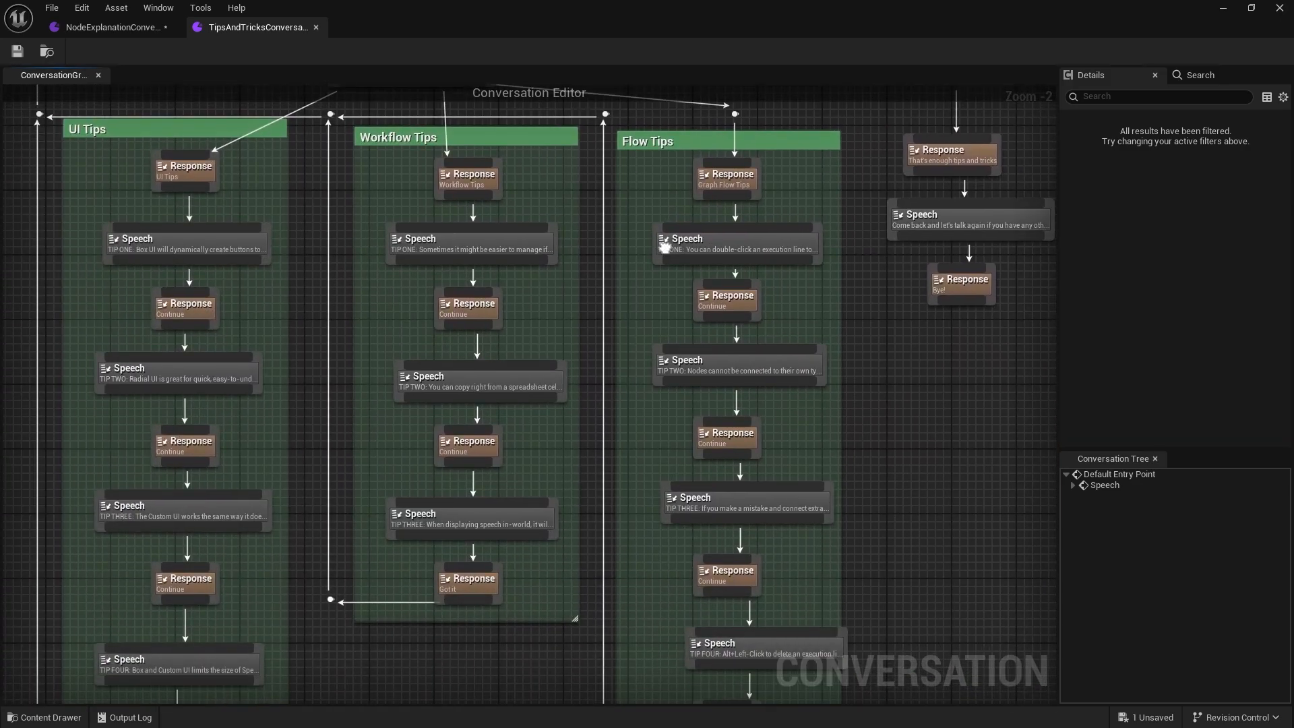
scroll(561, 294, "down", 2)
right_click_drag(520, 315, 498, 364)
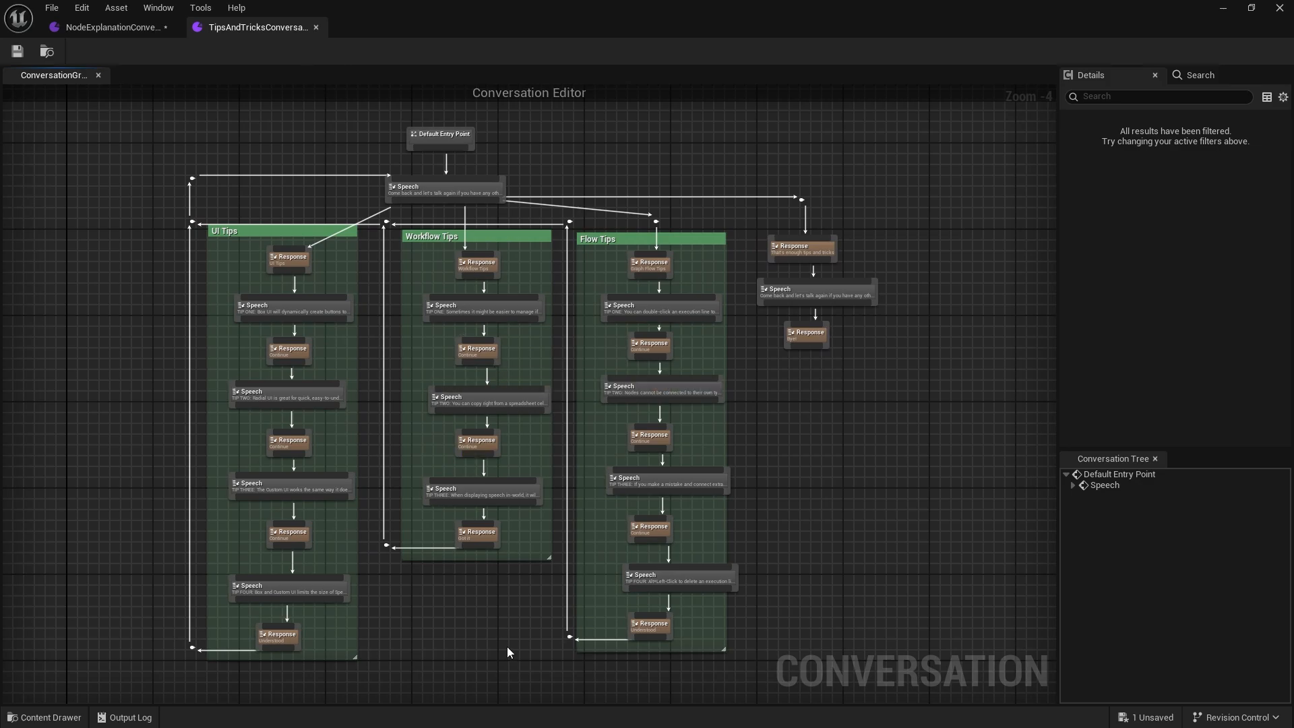
scroll(465, 431, "up", 4)
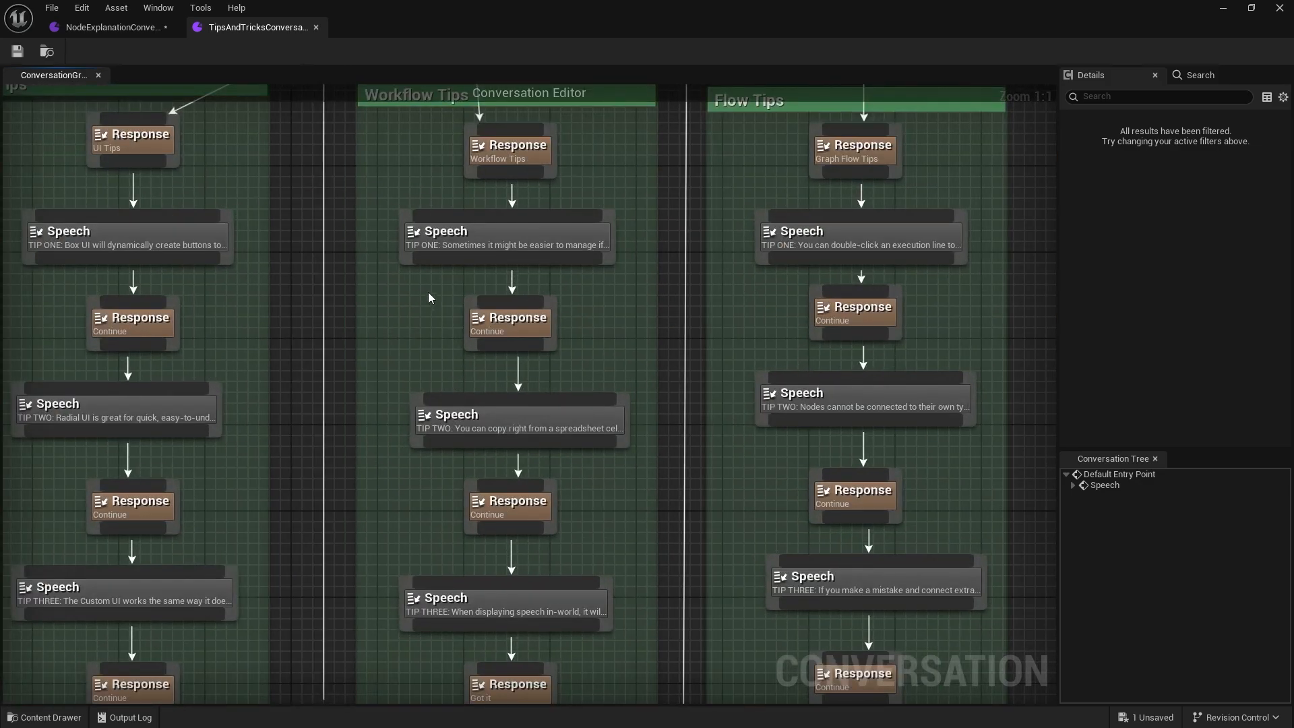
left_click(520, 234)
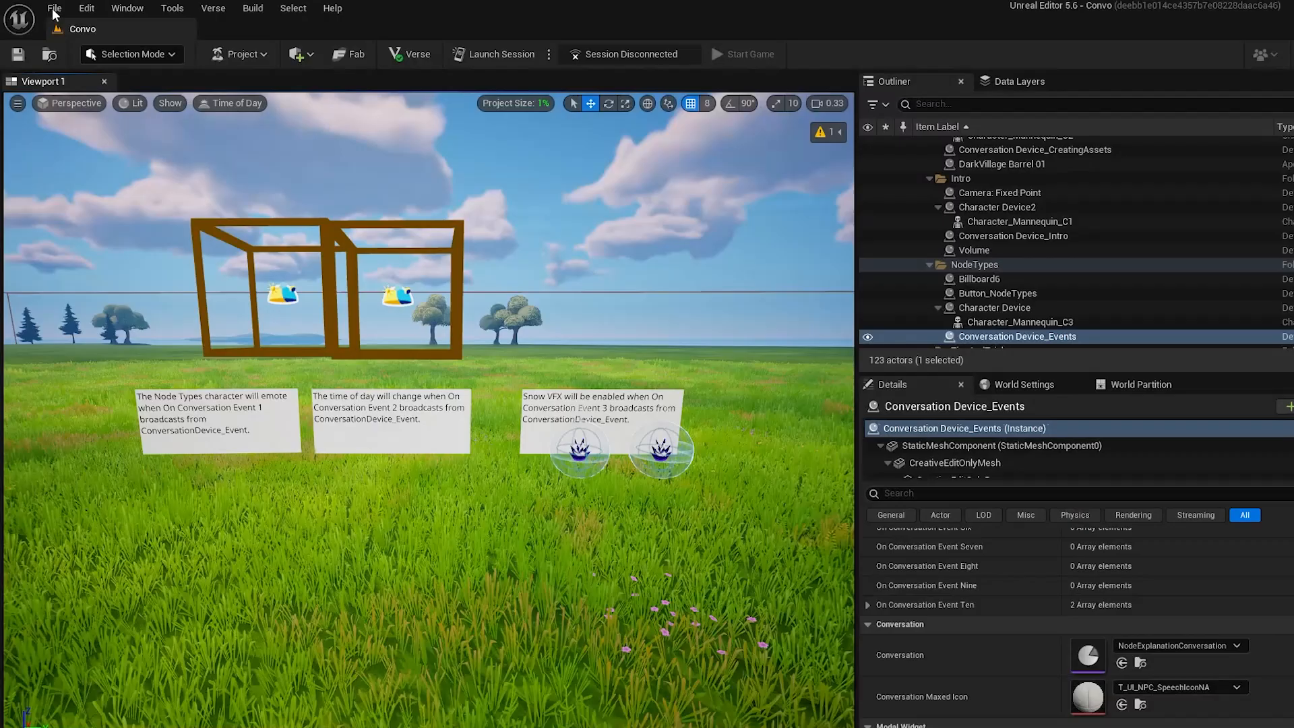
Open the project browser and select the Tilted Towers POI Island template.
left_click(55, 10)
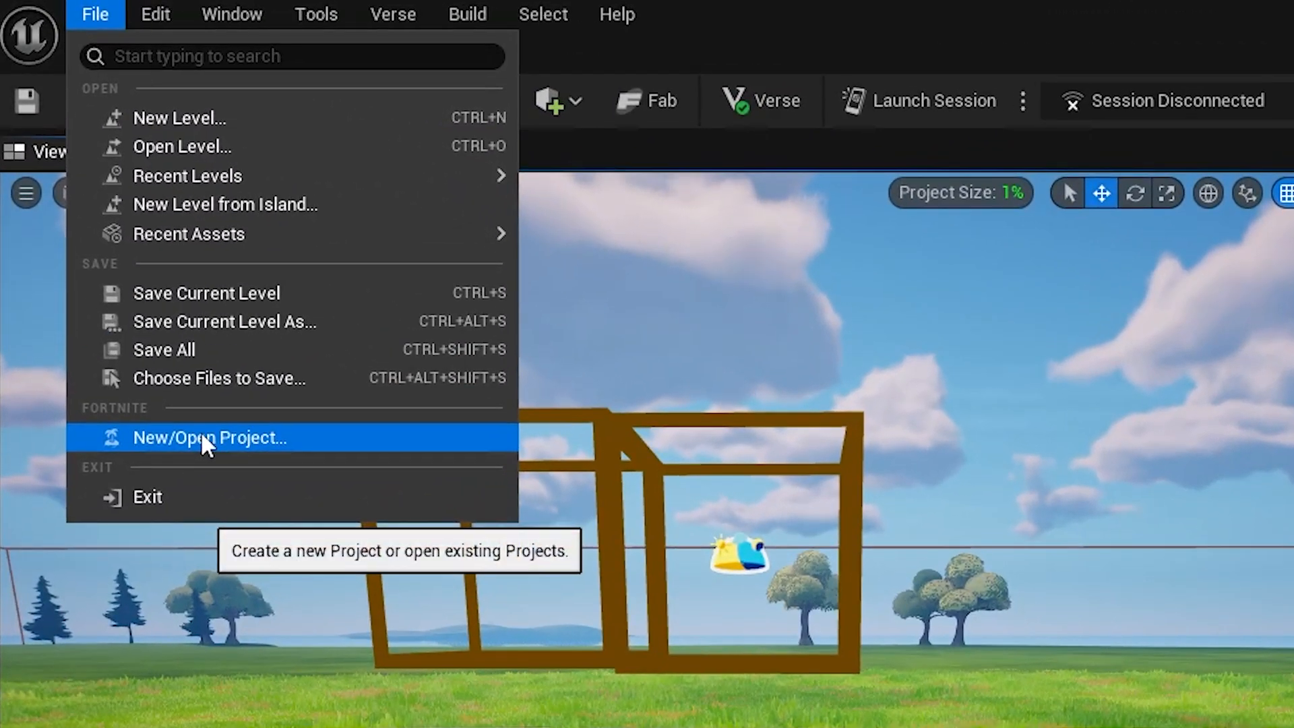
left_click(201, 437)
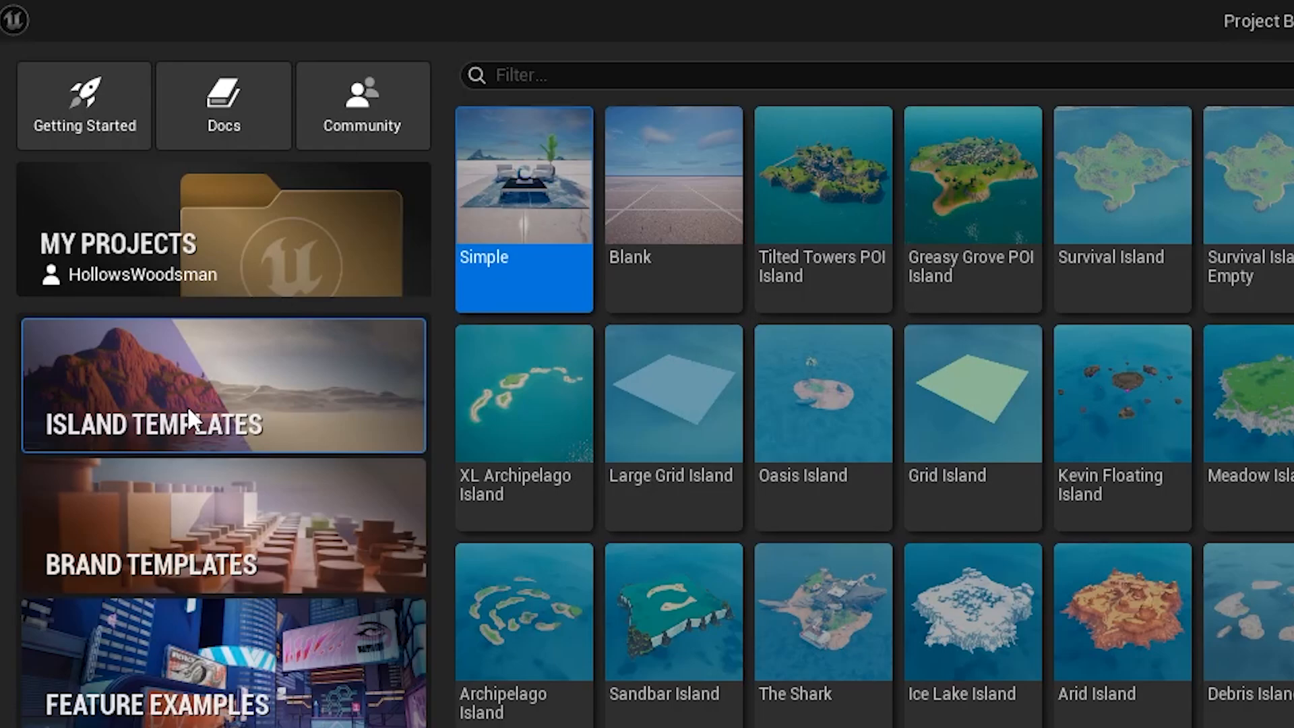
left_click(811, 159)
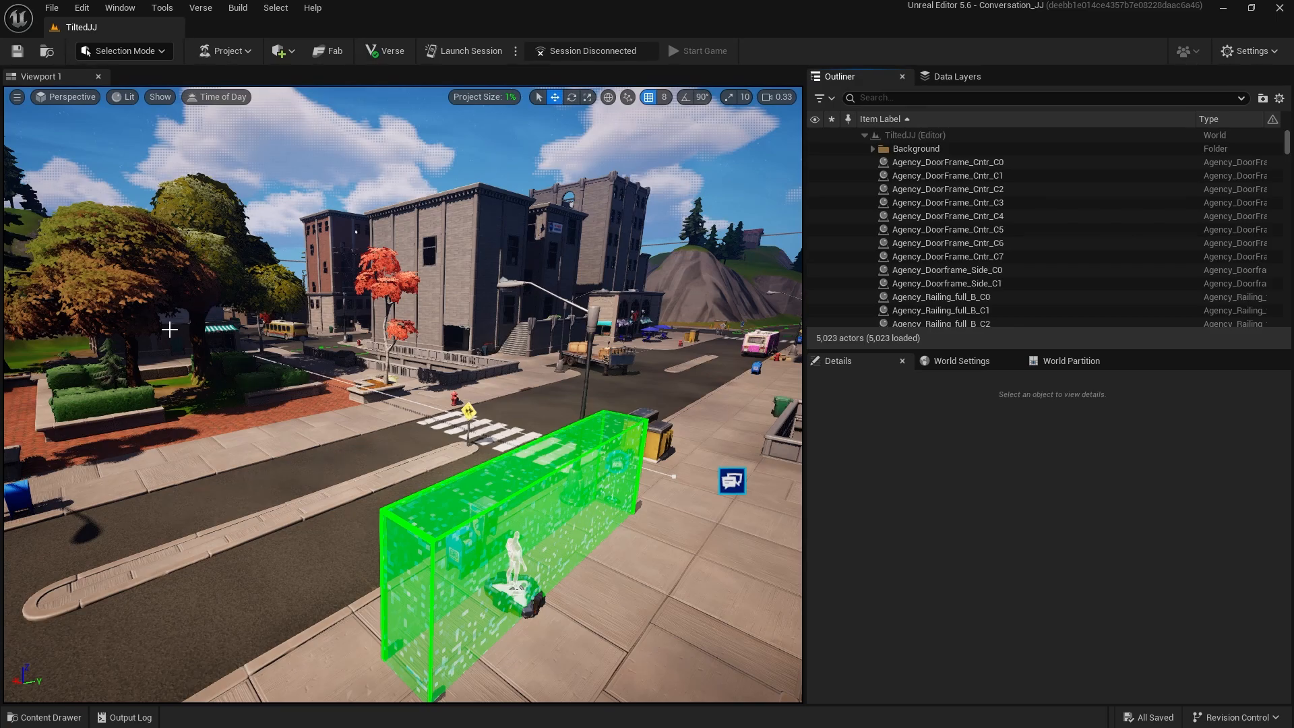
Raise the viewport camera high above the city and look straight down to frame the whole island.
mouse_move(169, 330)
right_mouse_down()
mouse_move(48, 317)
mouse_move(182, 357)
mouse_move(125, 363)
mouse_move(111, 411)
mouse_move(155, 432)
mouse_move(202, 411)
mouse_move(158, 573)
mouse_move(172, 532)
right_mouse_up()
key("e")
key("d")
key("e")
key("a")
key("e")
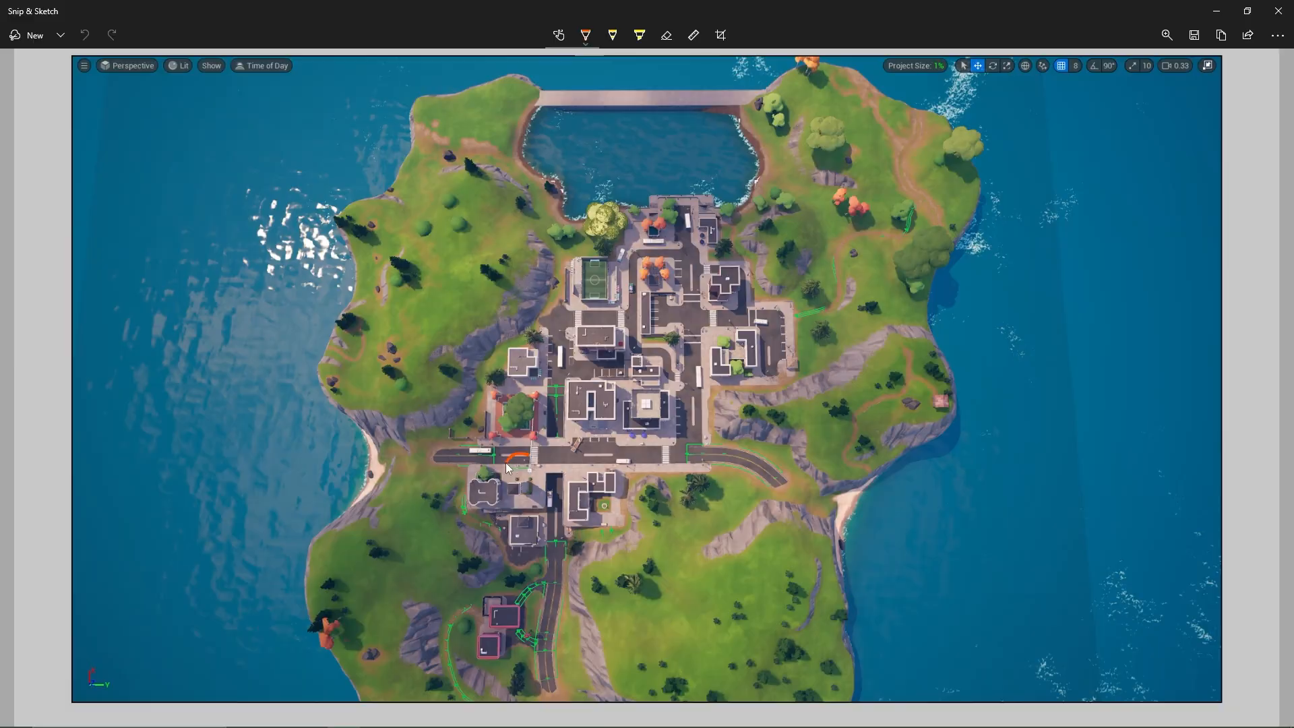
In Snip & Sketch, mark the main road beside the park with a yellow circled 1 and an arrow leading up to a circled 2.
mouse_move(521, 482)
left_mouse_down()
mouse_move(541, 464)
mouse_move(509, 502)
mouse_move(543, 465)
left_mouse_up()
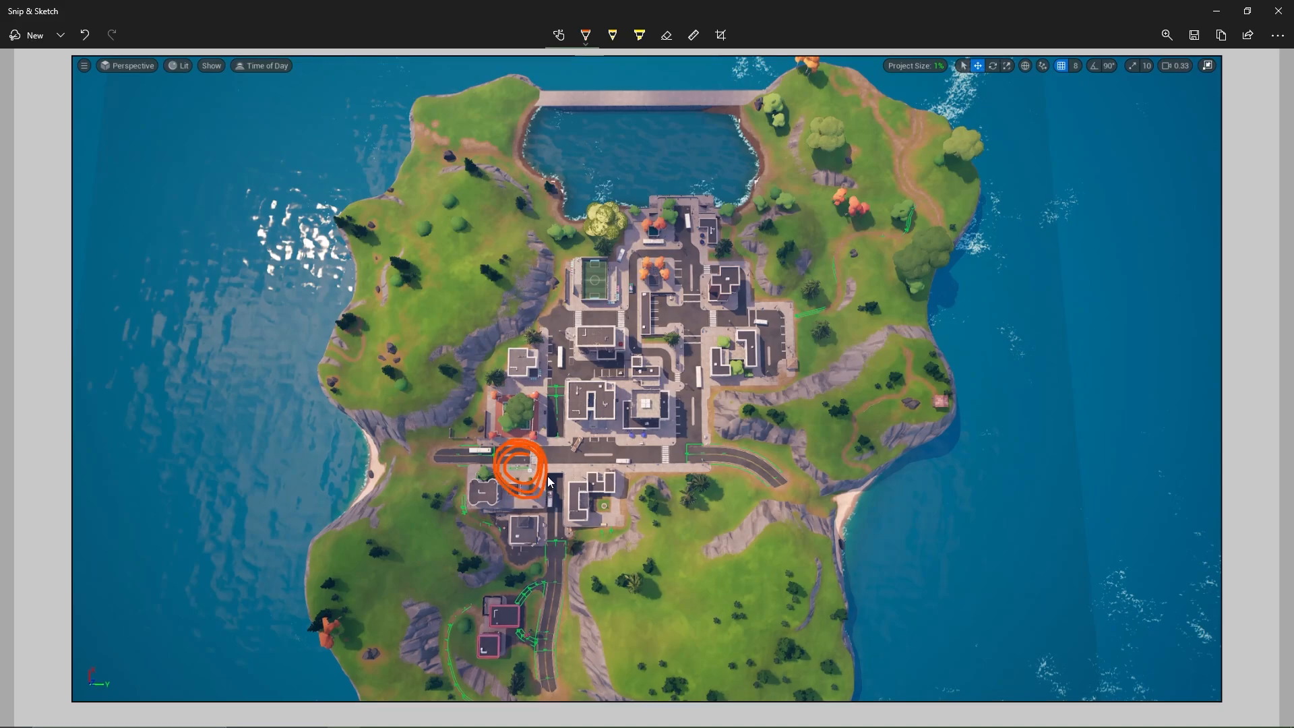
key("ctrl+z")
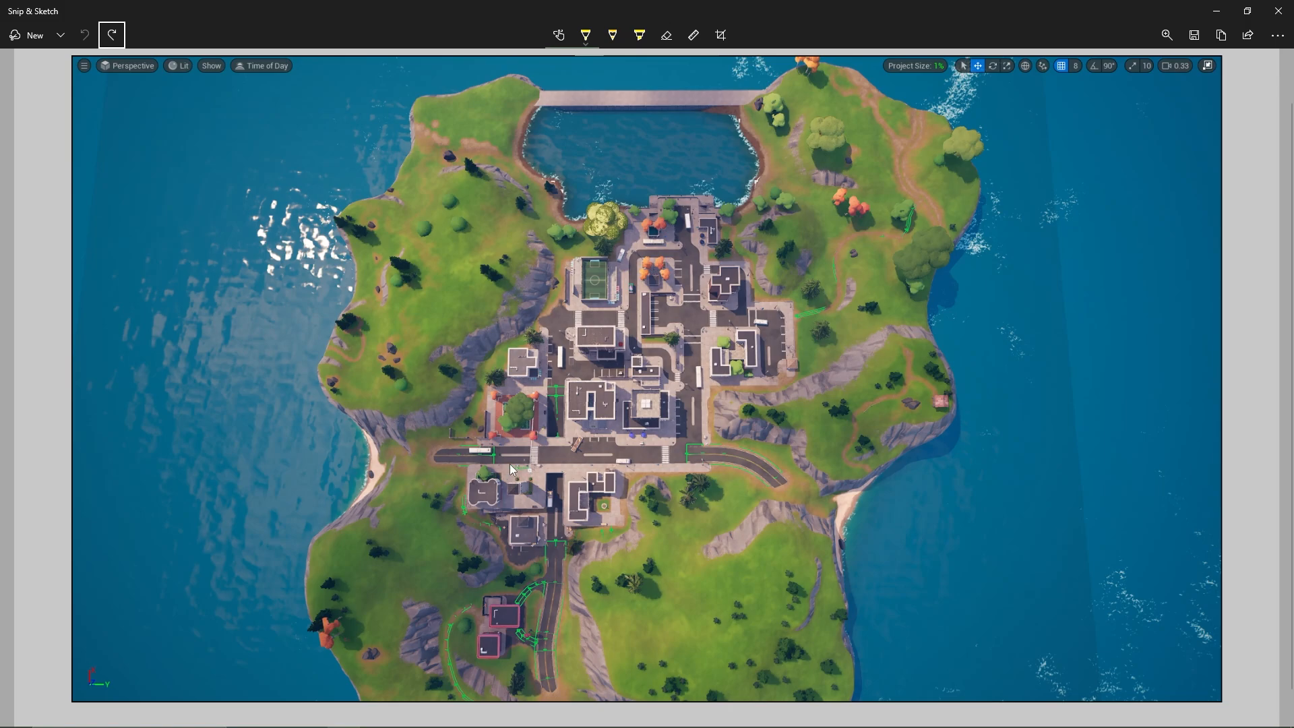
mouse_move(519, 465)
left_mouse_down()
mouse_move(517, 440)
mouse_move(539, 465)
mouse_move(516, 433)
mouse_move(511, 447)
left_mouse_up()
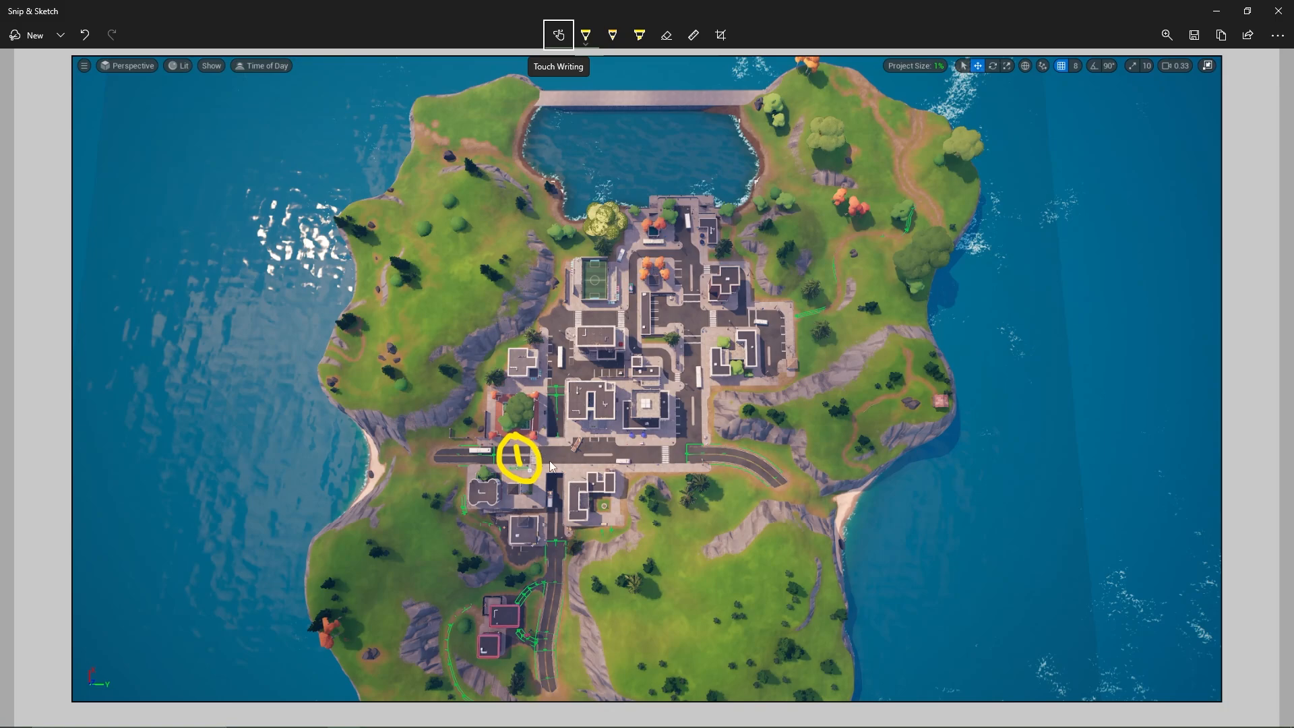
mouse_move(546, 461)
left_mouse_down()
mouse_move(532, 388)
mouse_move(547, 395)
left_mouse_up()
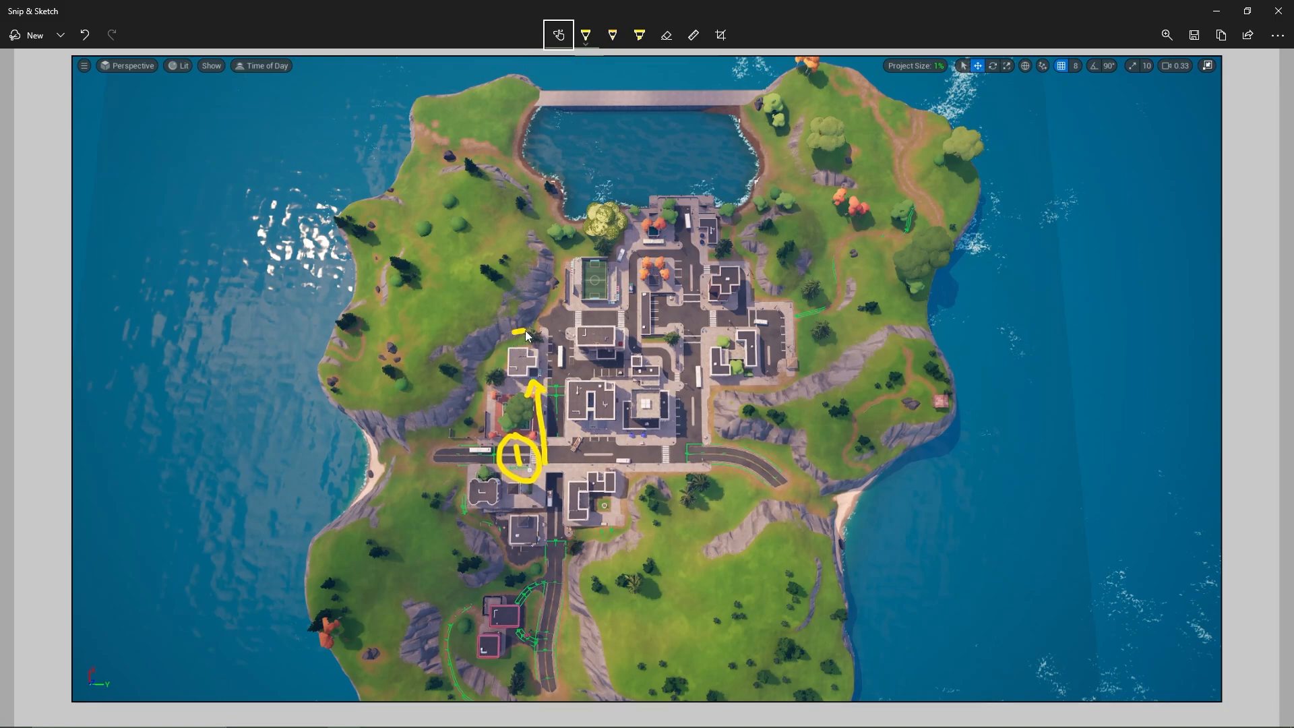
mouse_move(539, 350)
left_mouse_down()
mouse_move(516, 316)
mouse_move(551, 368)
mouse_move(514, 314)
mouse_move(540, 360)
left_mouse_up()
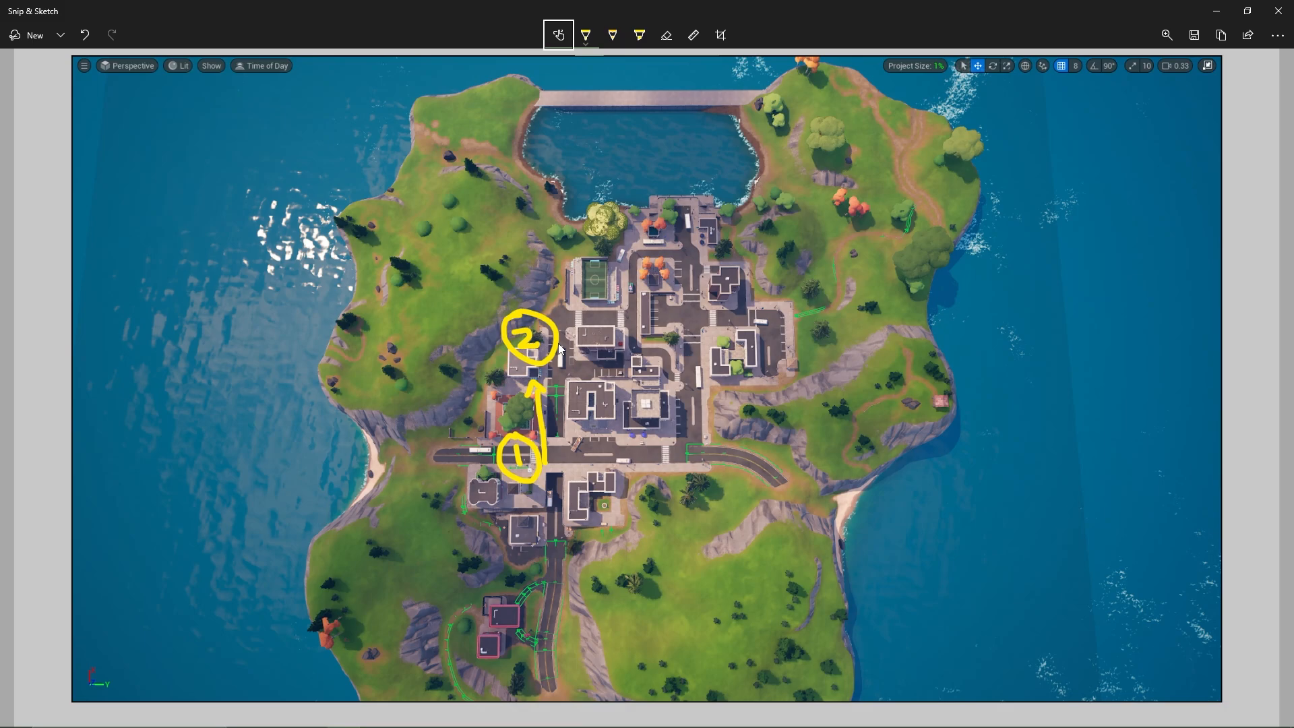
Draw yellow arrows from stop 2 through the city's buildings toward the eastern hill, ending at a circled X.
left_click_drag(571, 329, 704, 254)
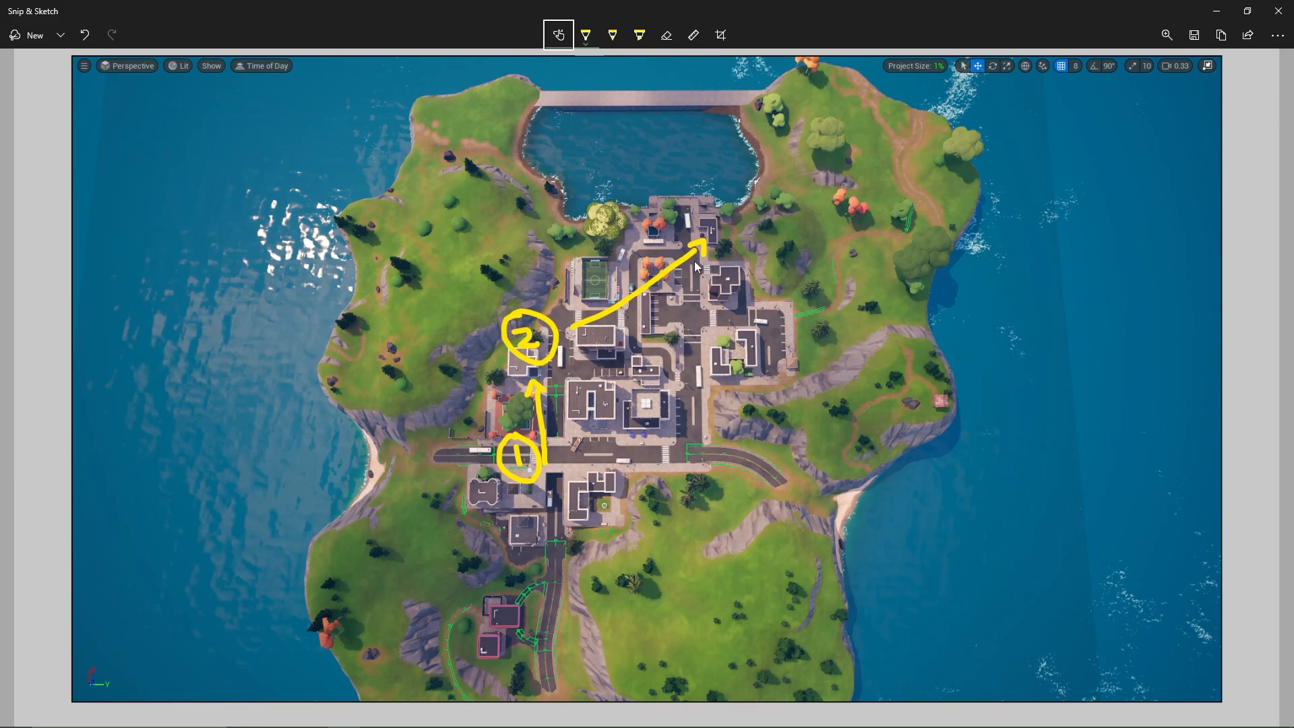
mouse_move(696, 256)
left_mouse_down()
mouse_move(593, 482)
mouse_move(639, 438)
left_mouse_up()
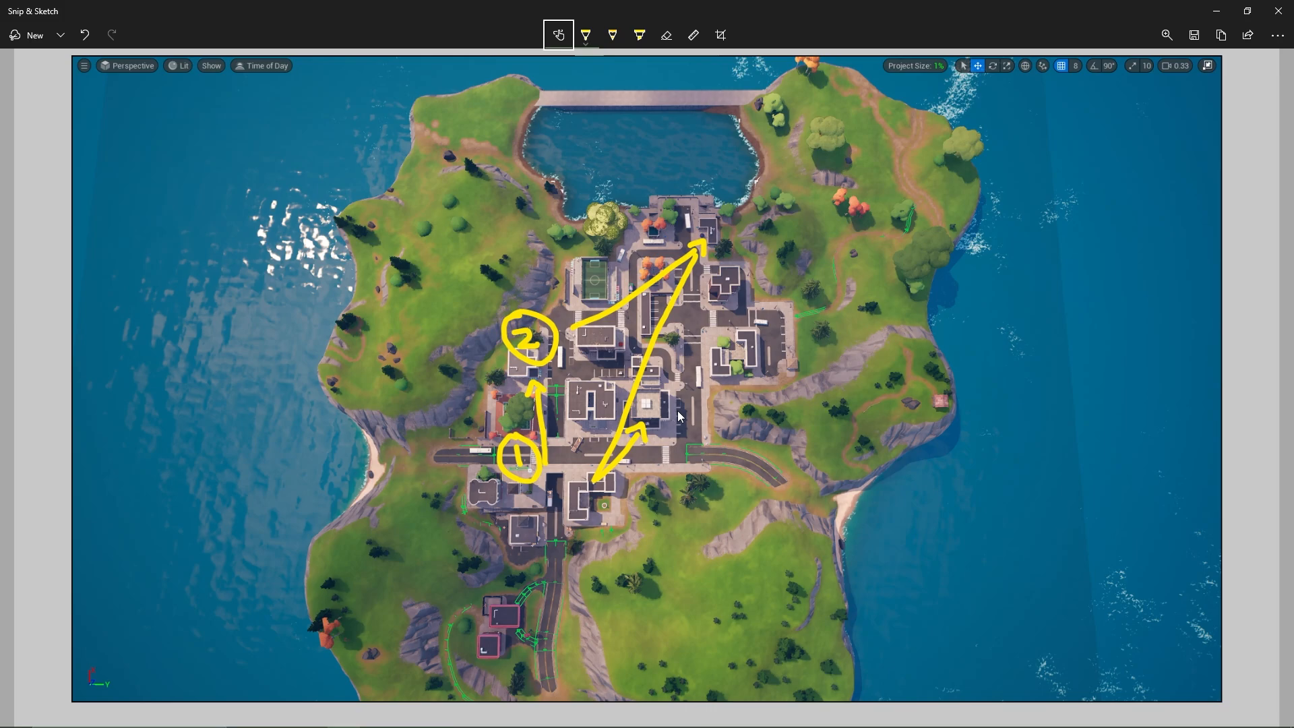
mouse_move(690, 405)
left_mouse_down()
mouse_move(745, 339)
mouse_move(749, 353)
left_mouse_up()
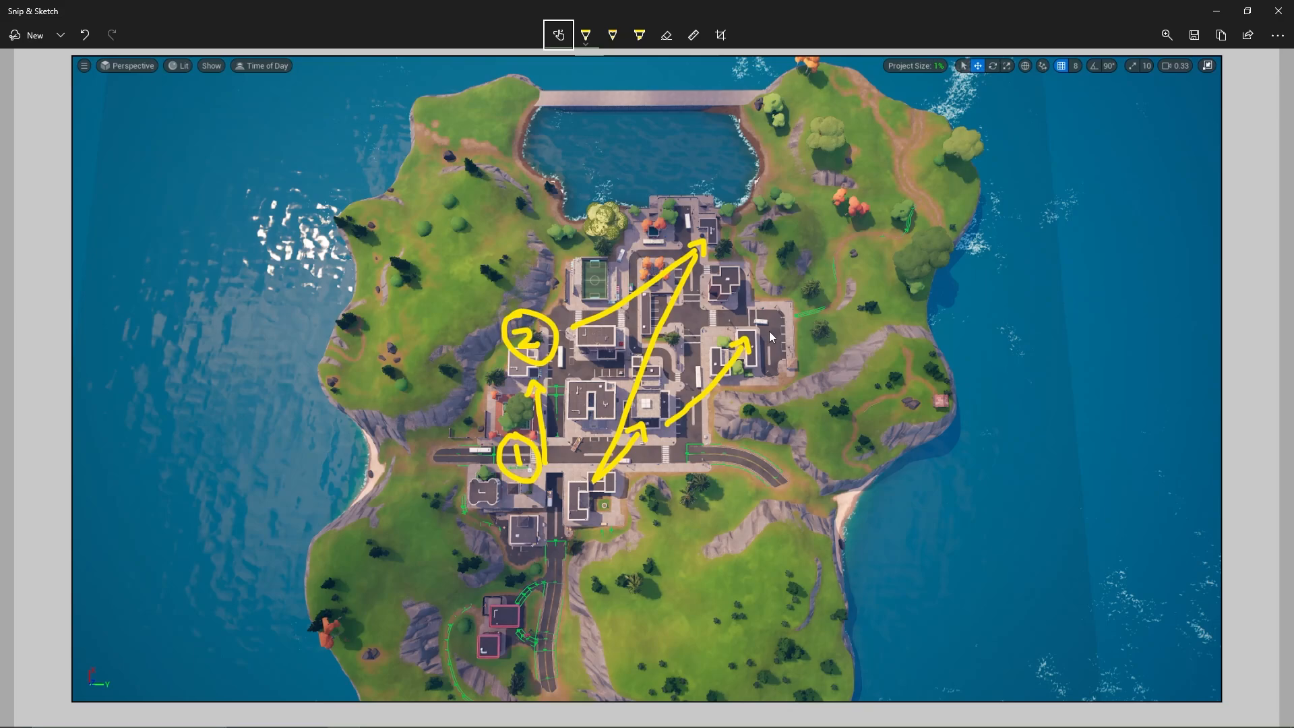
left_click_drag(749, 335, 876, 361)
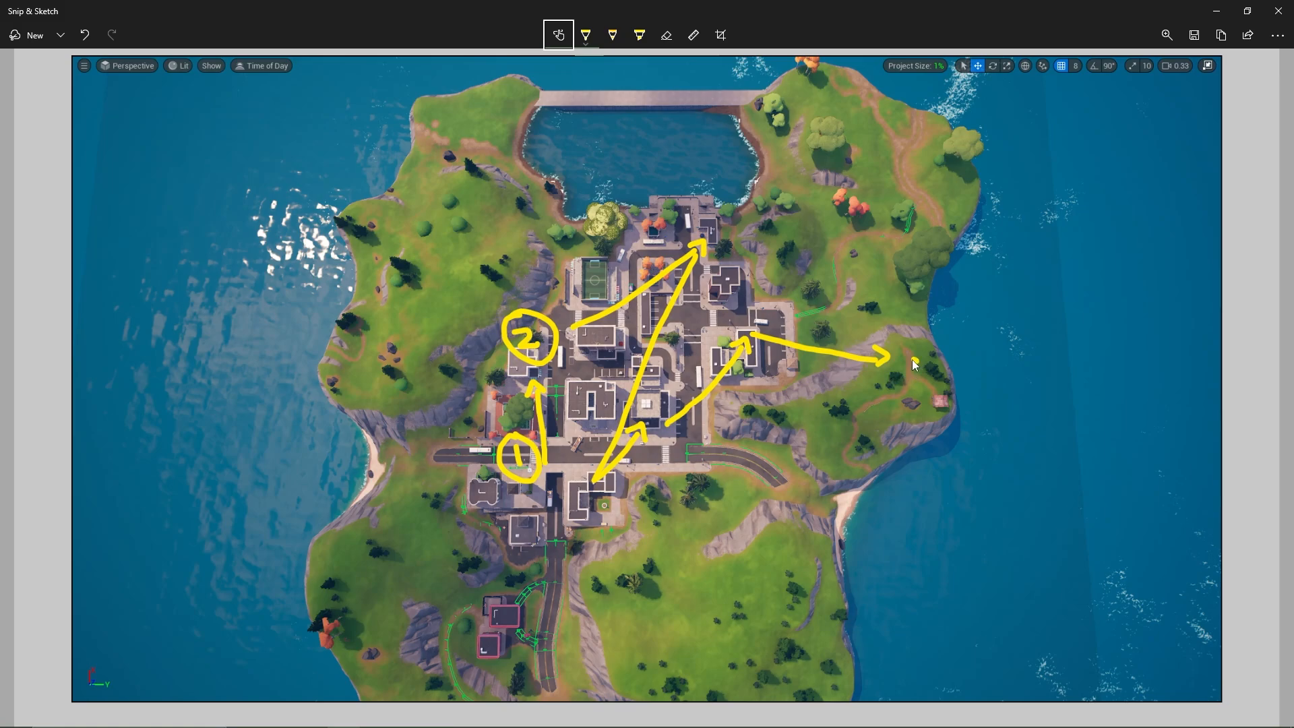
mouse_move(920, 414)
left_mouse_down()
mouse_move(918, 358)
mouse_move(937, 402)
mouse_move(910, 399)
left_mouse_up()
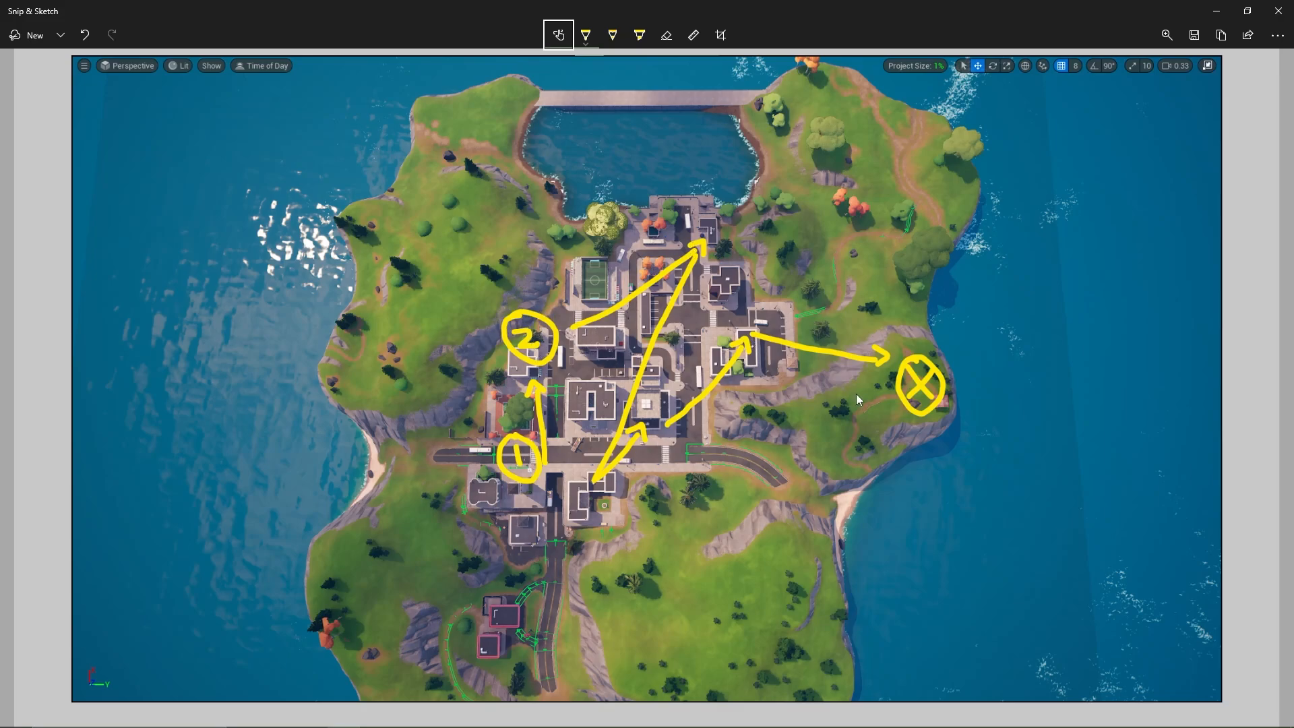
Label the route's stops on the island map with handwritten numbers 3, 4, 5 and a circled 6.
mouse_move(960, 350)
left_mouse_down()
mouse_move(952, 340)
mouse_move(957, 367)
mouse_move(930, 304)
left_mouse_up()
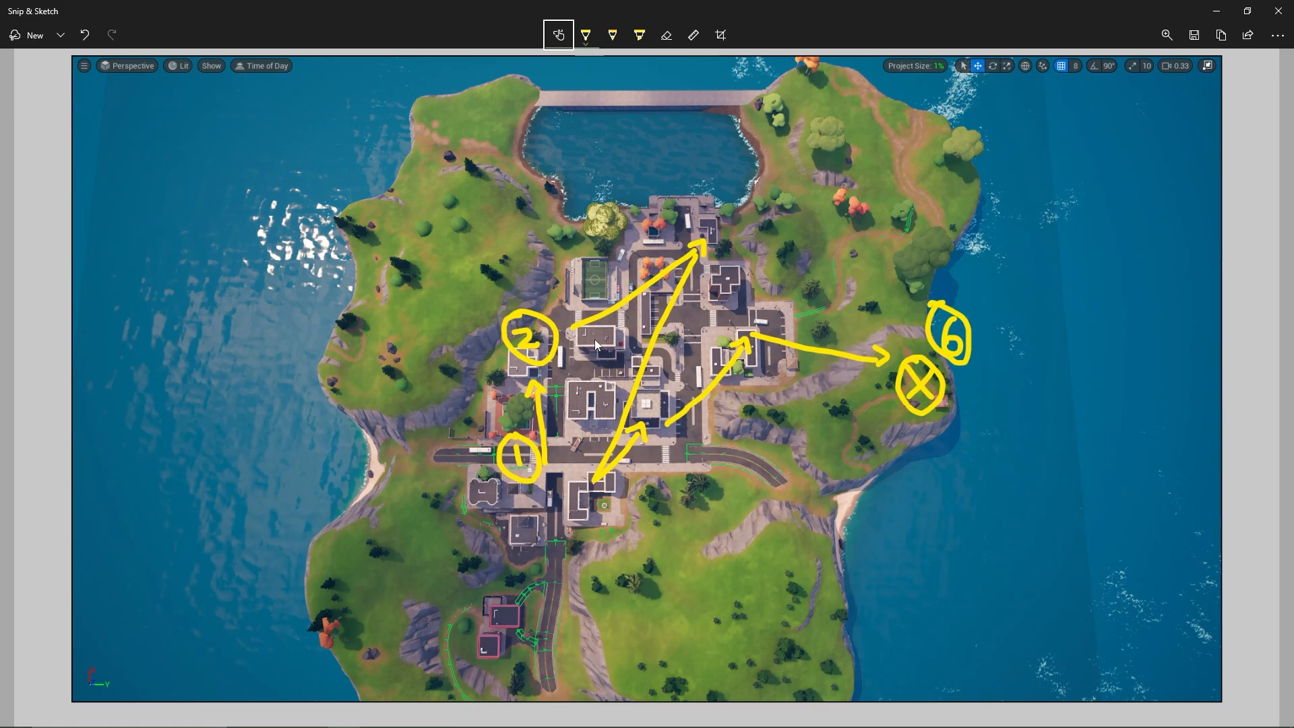
mouse_move(708, 208)
left_mouse_down()
mouse_move(740, 244)
mouse_move(722, 255)
left_mouse_up()
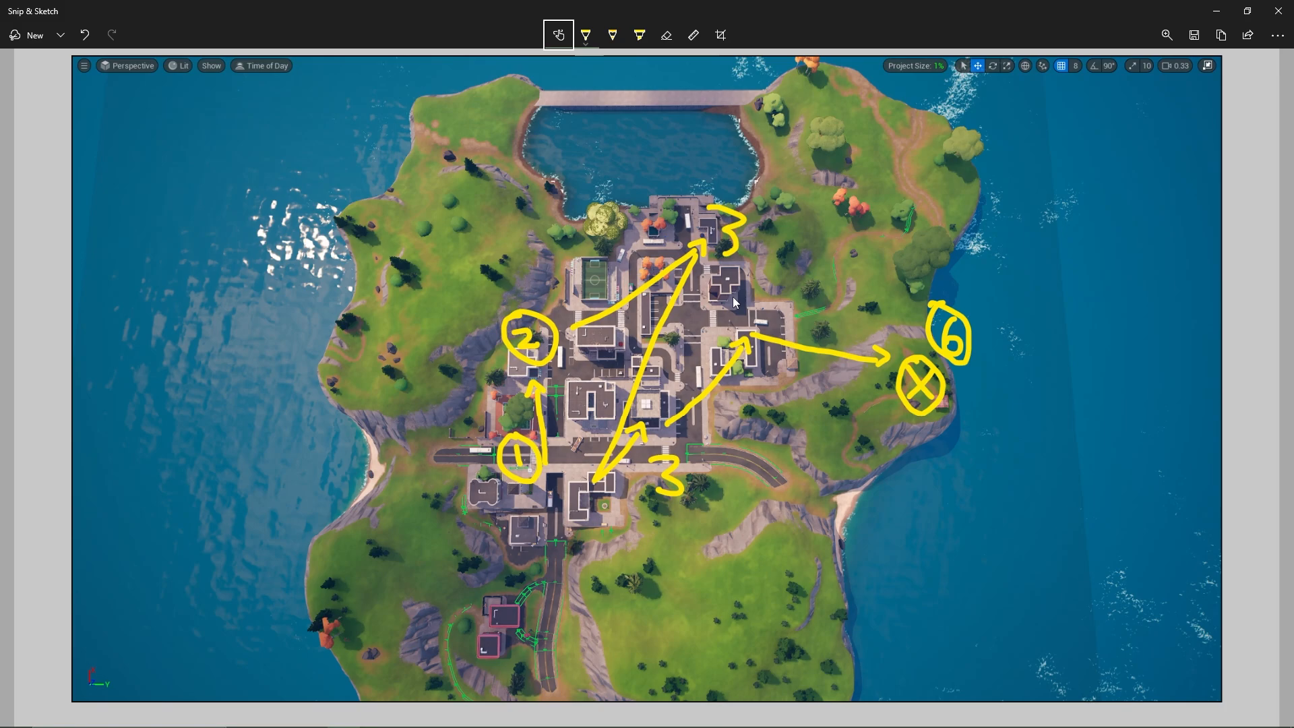
mouse_move(724, 197)
left_mouse_down()
mouse_move(763, 236)
mouse_move(740, 254)
left_mouse_up()
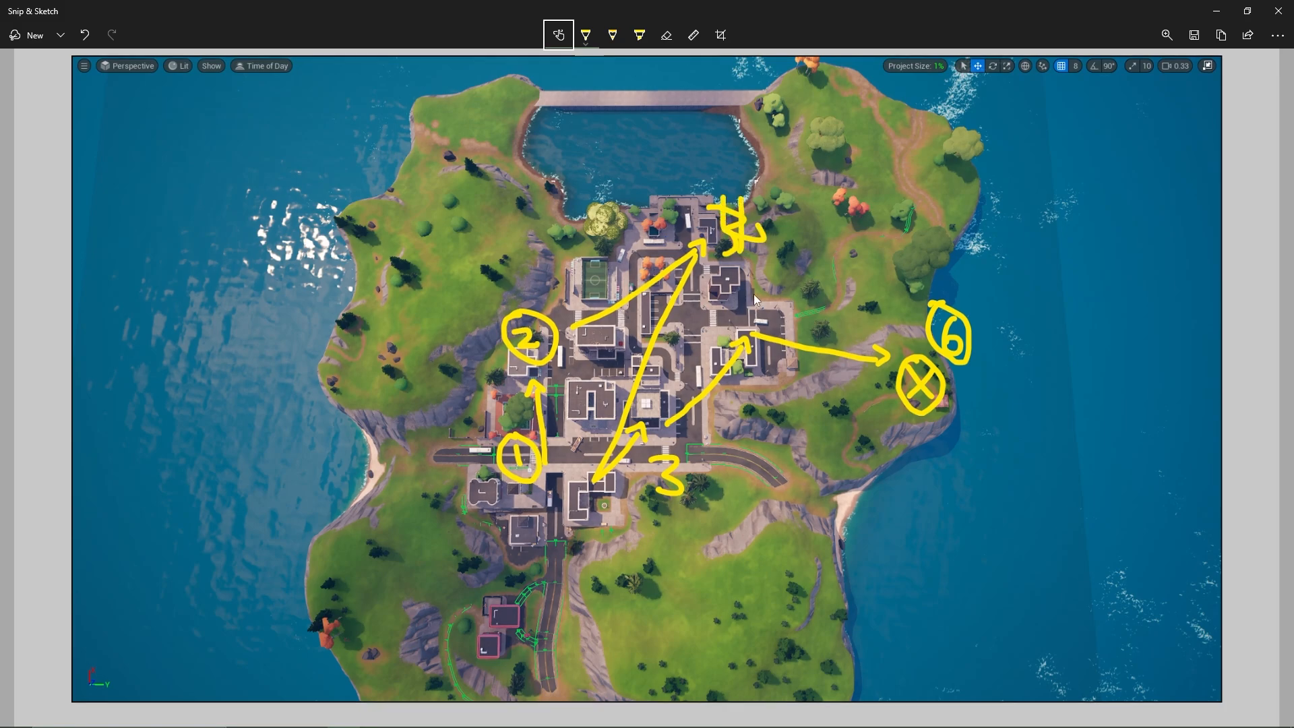
mouse_move(754, 296)
left_mouse_down()
mouse_move(780, 311)
mouse_move(770, 327)
left_mouse_up()
left_click_drag(783, 193, 813, 186)
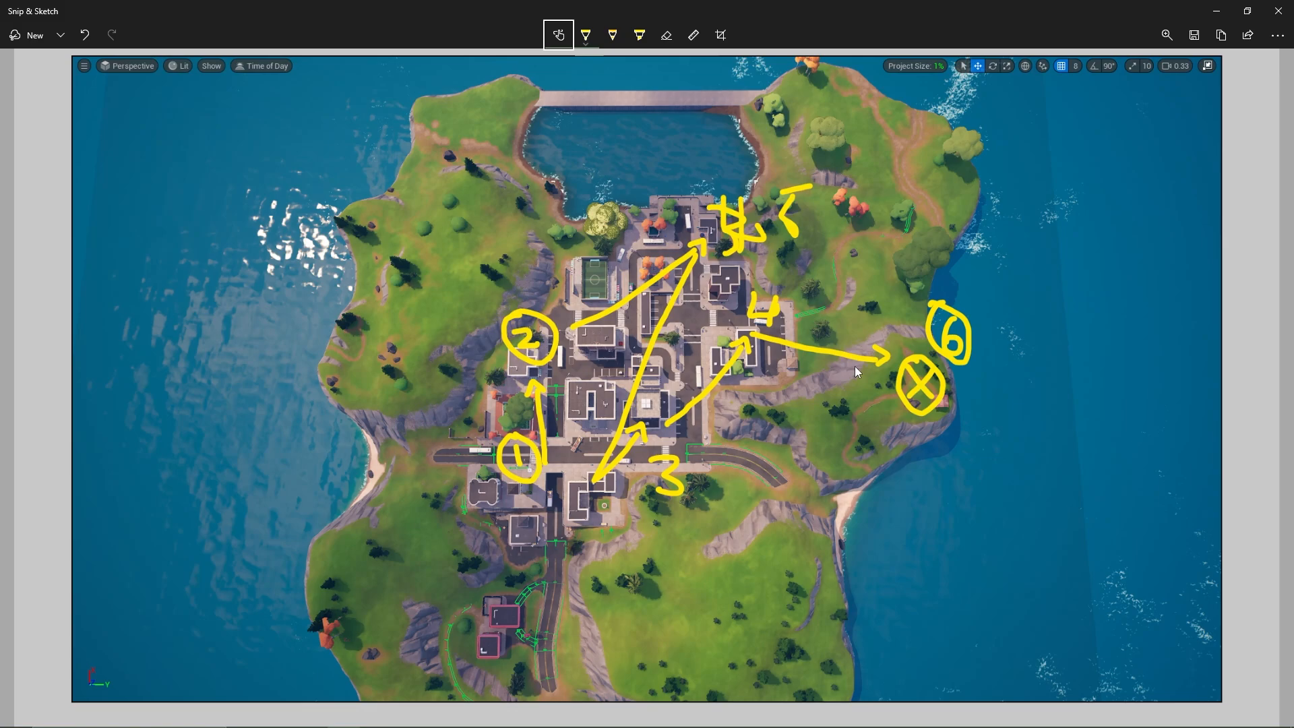
Undo the numbers 3 to 6 and the X inside the final circle, and open the pen's colour choices.
key("ctrl+z")
key("ctrl+z")
key("ctrl+z")
key("ctrl+z")
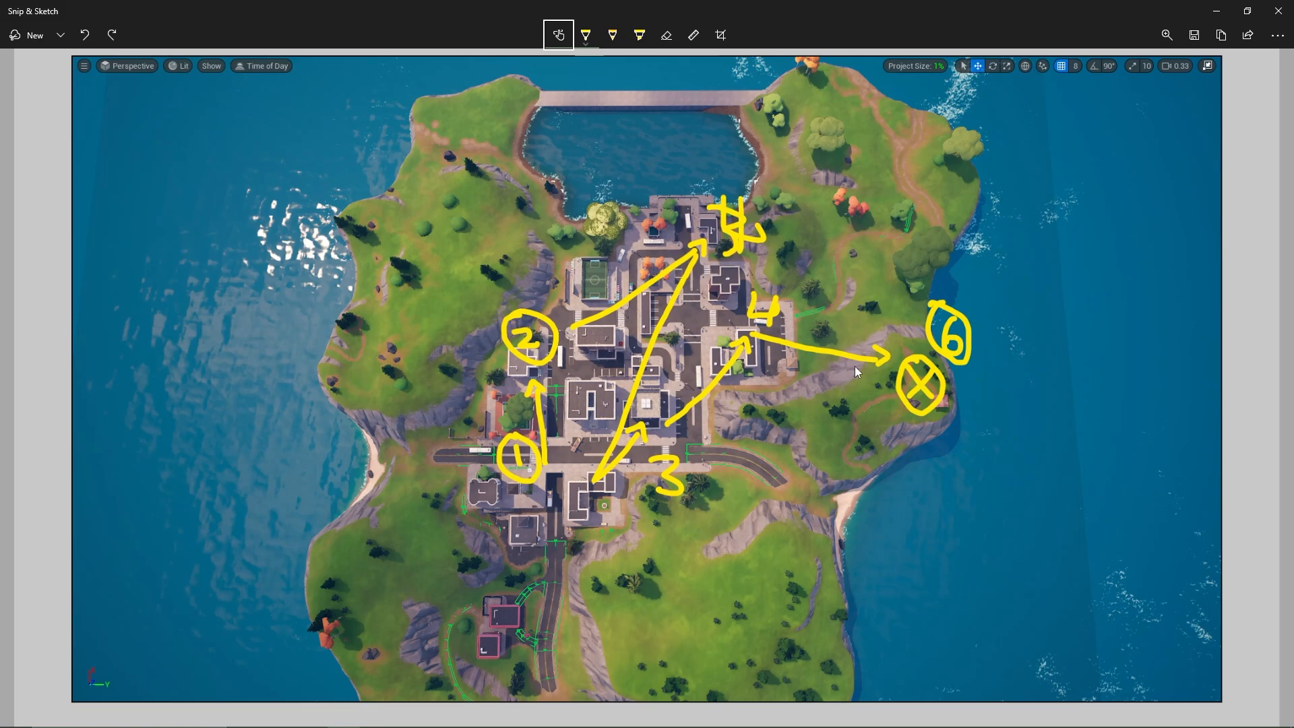
key("ctrl+z")
key("ctrl+z")
key("ctrl+z")
key("ctrl+z")
key("ctrl+z")
key("ctrl+z")
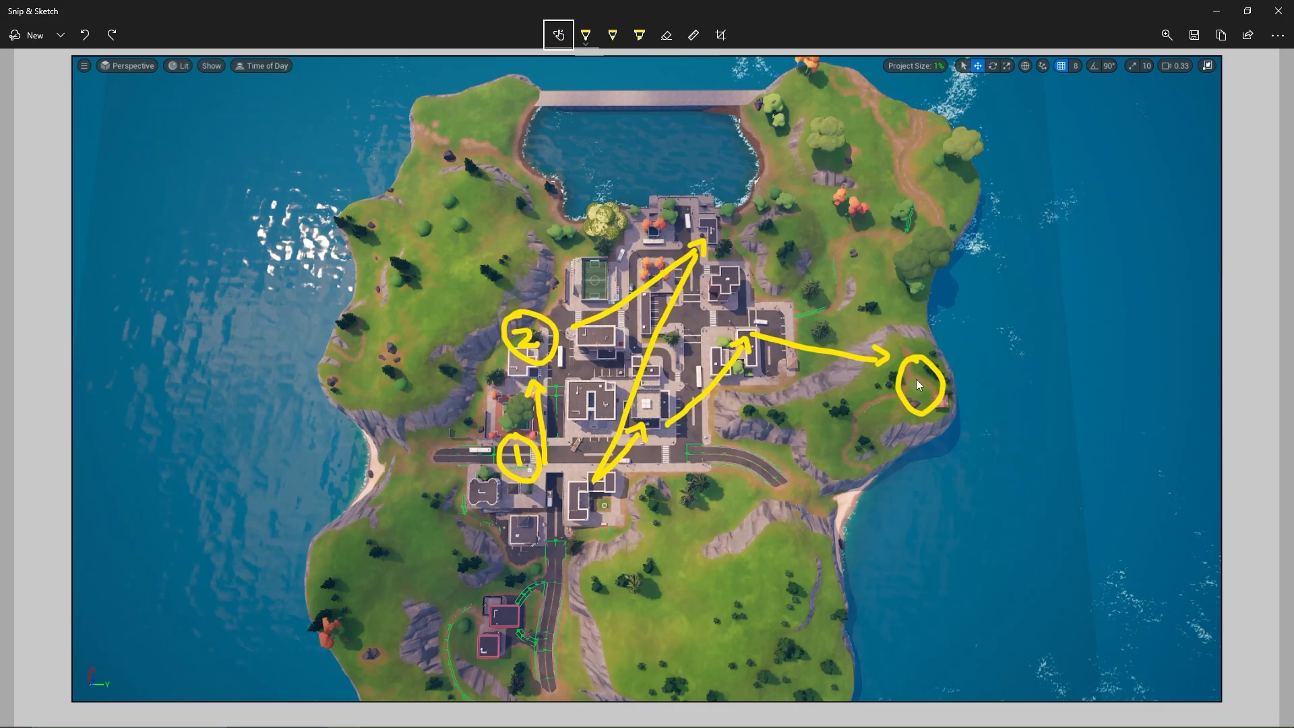
left_click(579, 36)
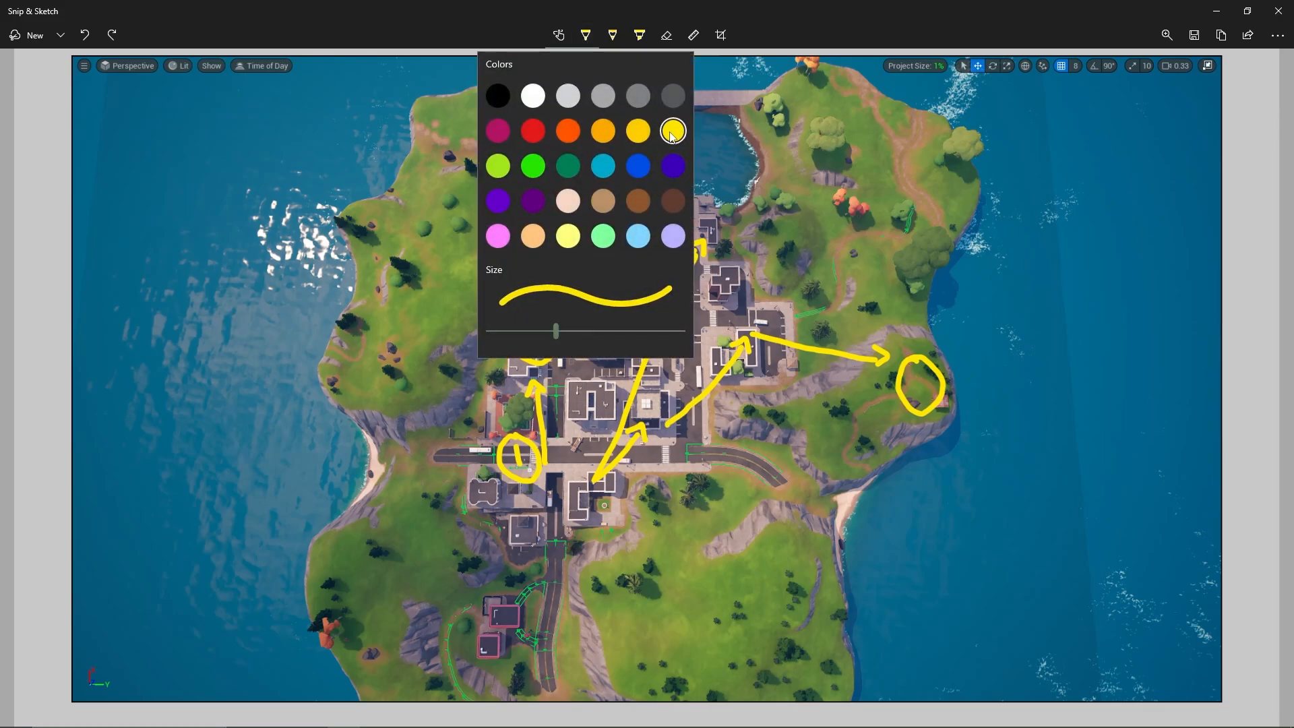
left_click(880, 361)
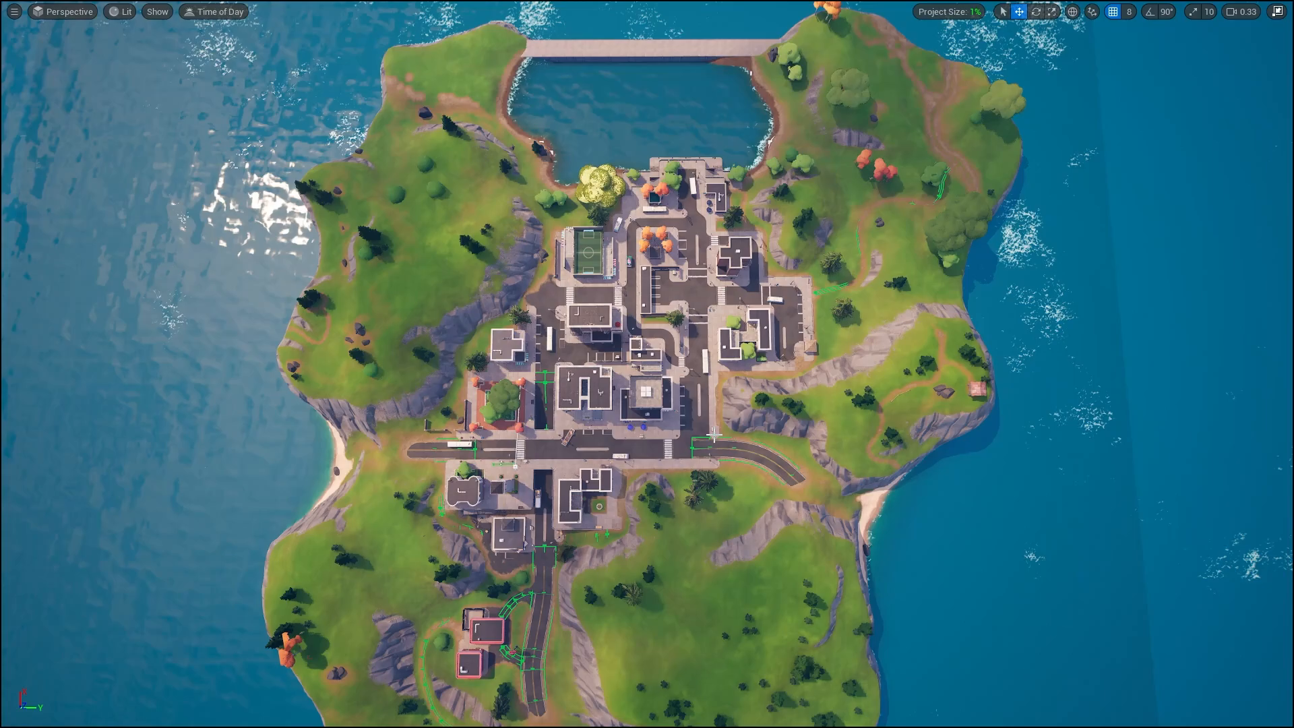
In Unreal Editor, return to street level beside the green mutator zone and select the player spawn pad.
right_click_drag(603, 439, 58, 449)
key("w")
key("d")
key("s")
key("w")
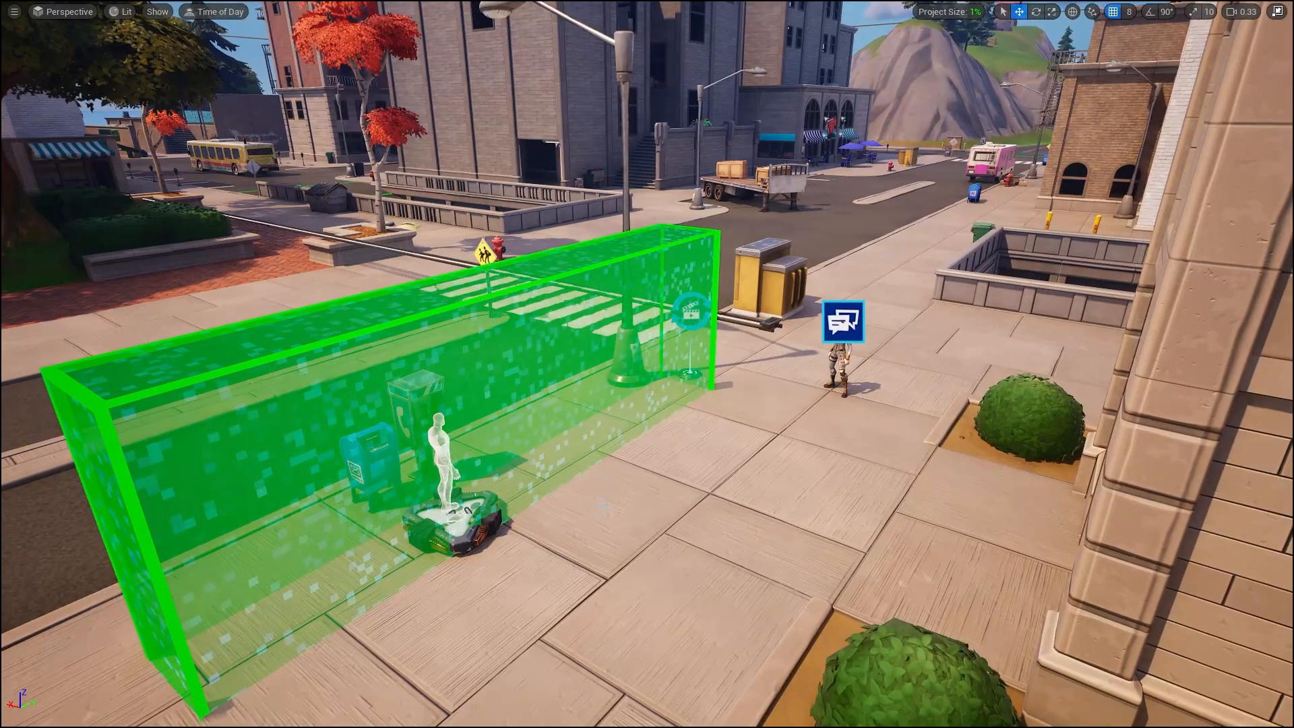
left_click(464, 542)
mouse_move(498, 531)
right_mouse_down()
mouse_move(531, 521)
mouse_move(490, 551)
mouse_move(485, 532)
right_mouse_up()
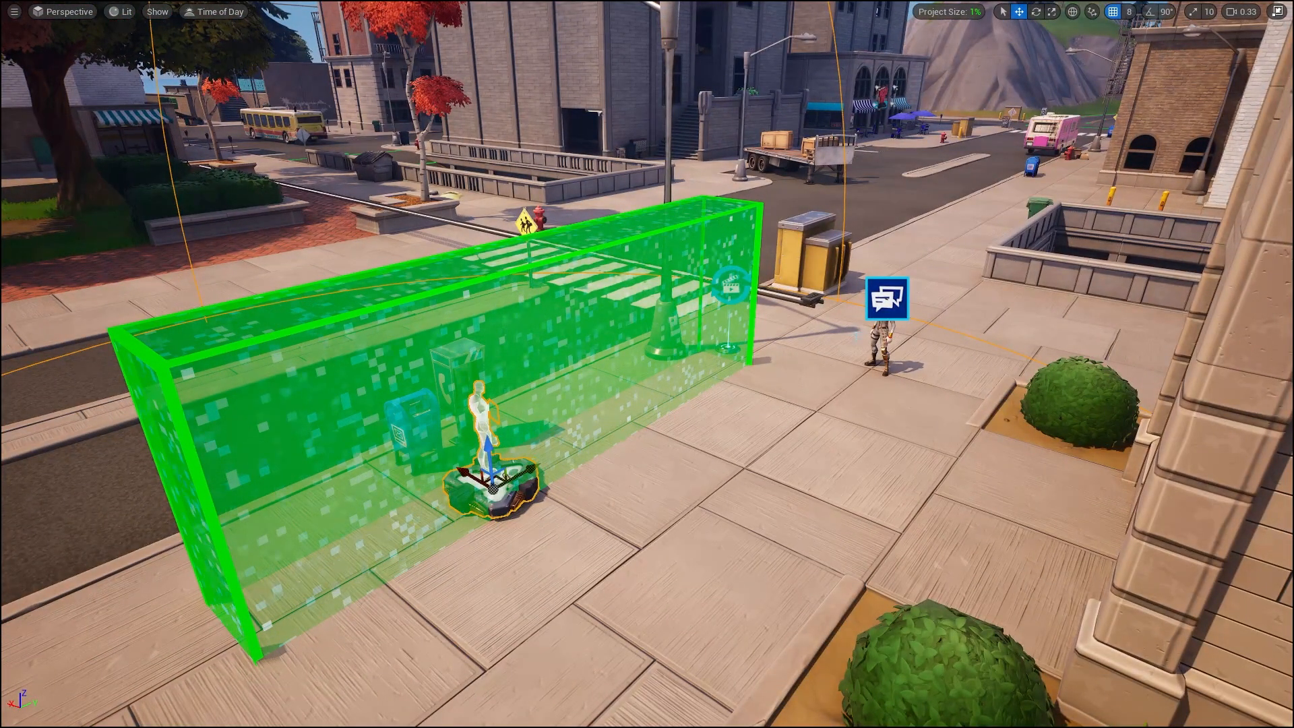
Approach the NPC on the sidewalk and select the conversation device in front of its head with the Move tool active.
left_click_drag(502, 490, 595, 442)
key("e")
key("w")
right_click_drag(648, 445, 768, 442)
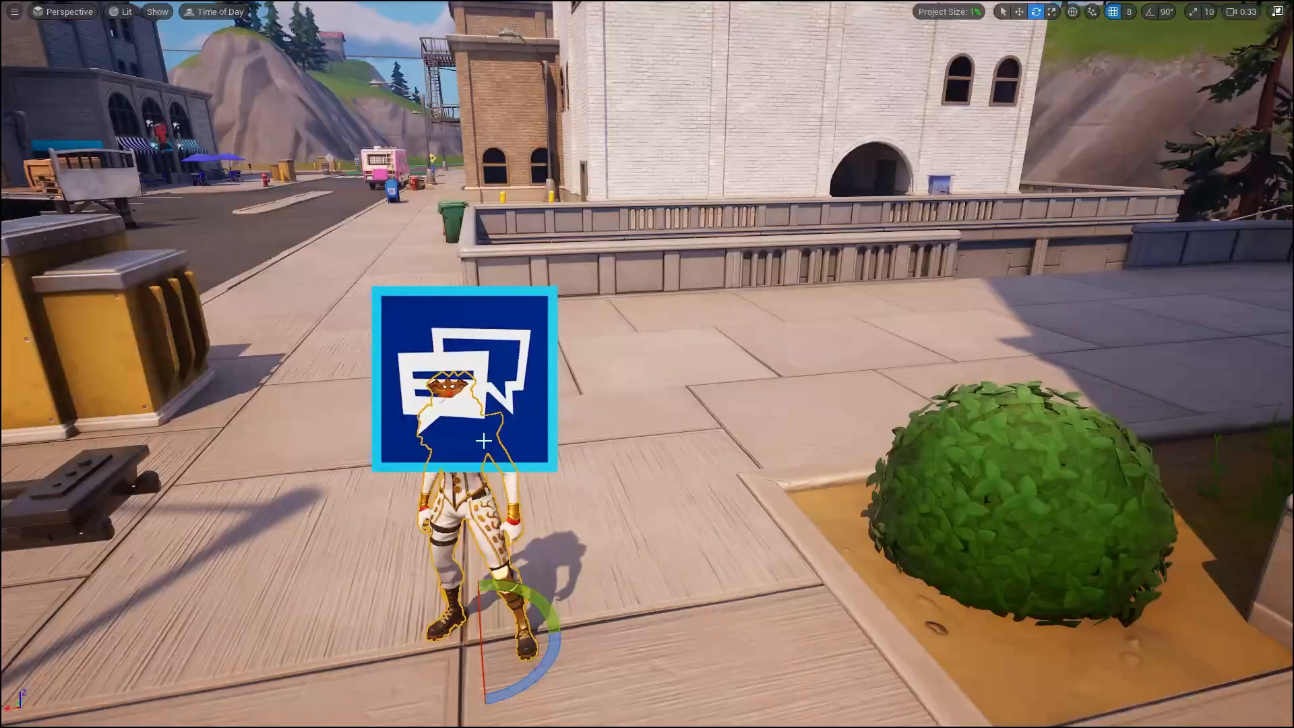
key("r")
key("w")
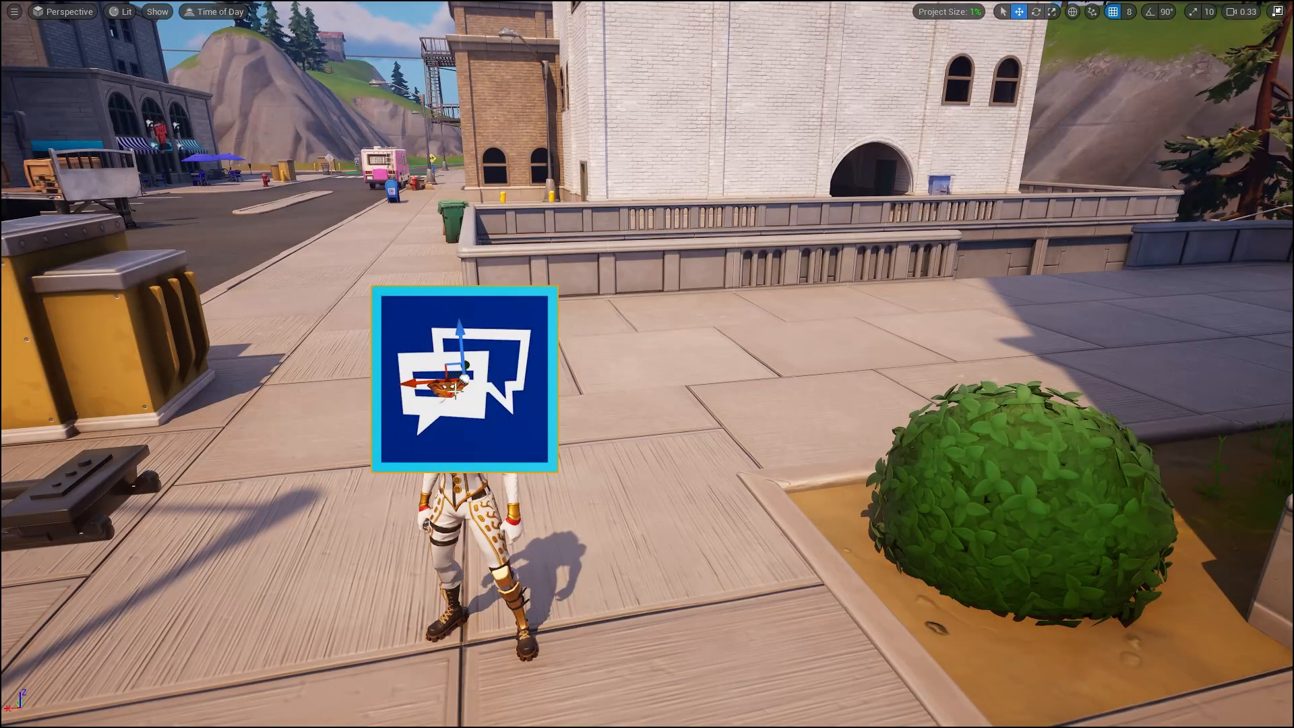
Try moving the conversation device sideways away from the NPC, and undo the move.
right_click_drag(465, 398, 377, 397)
right_click_drag(528, 374, 576, 378)
key("s")
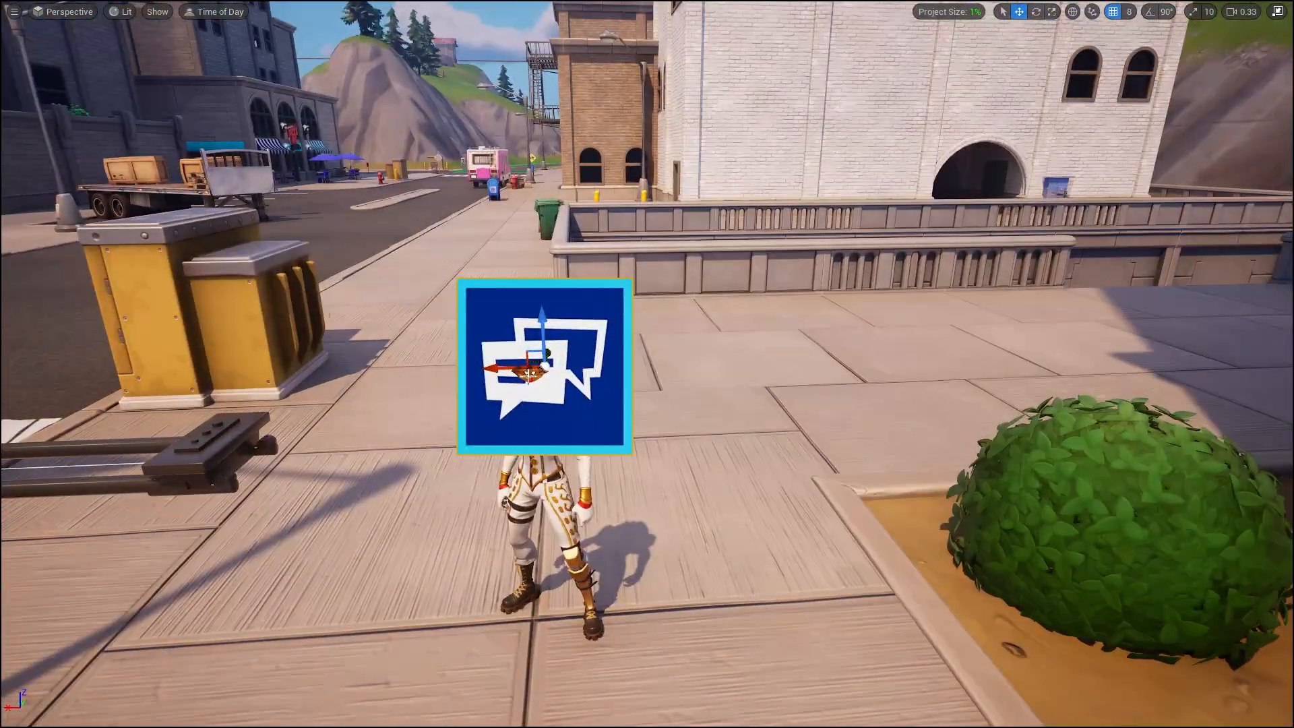
left_click_drag(510, 384, 634, 383)
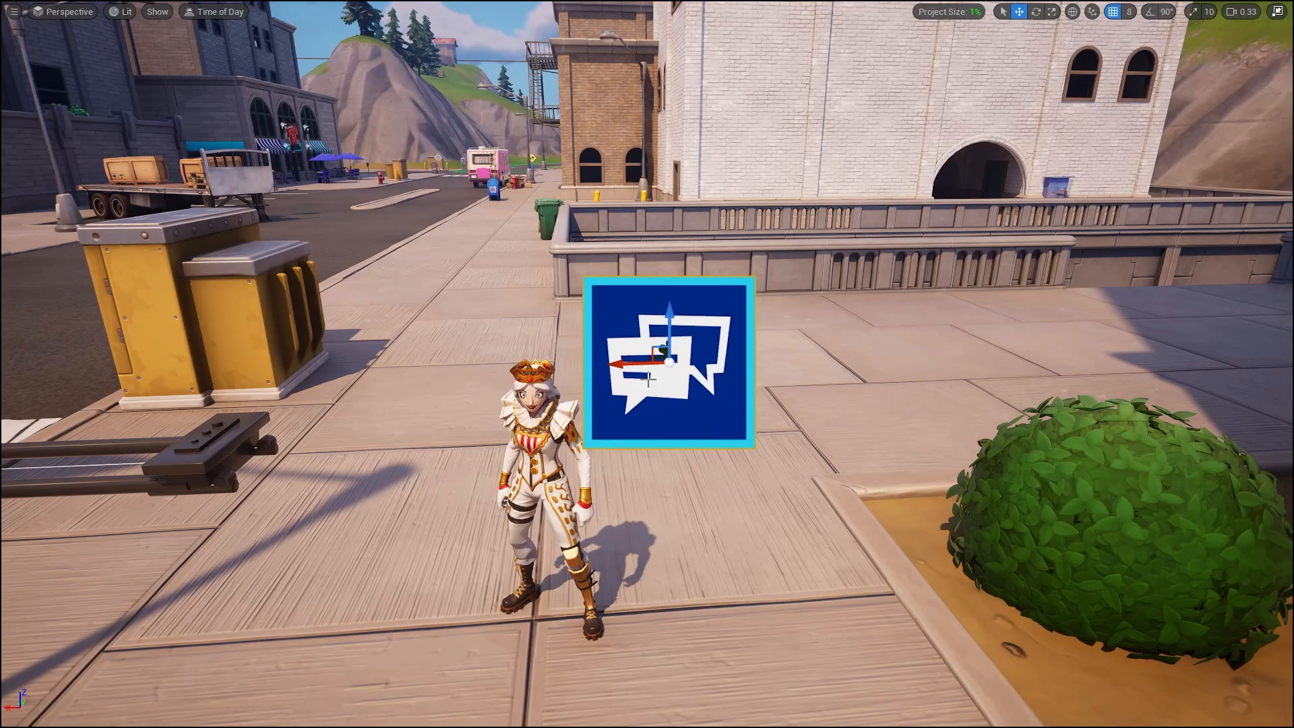
key("ctrl+z")
key("ctrl+z")
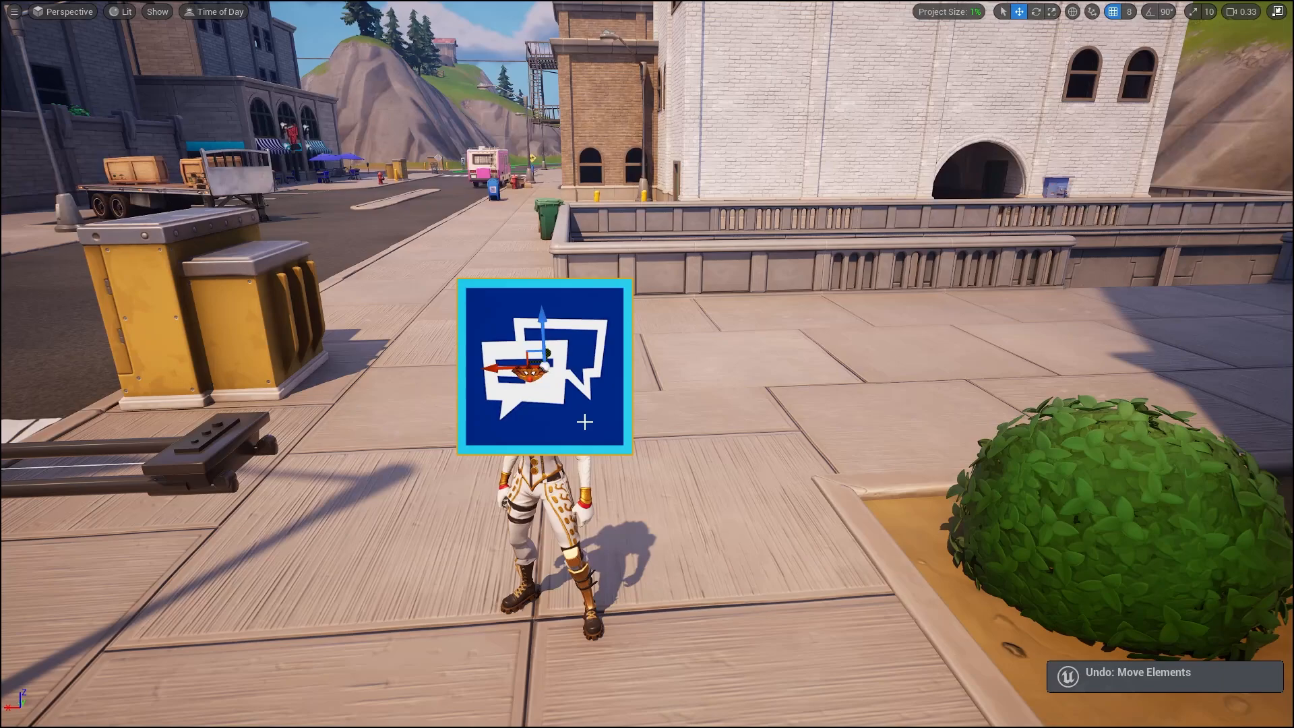
Shift the conversation device slightly while keeping its icon over the NPC's head.
left_click_drag(544, 336, 505, 387)
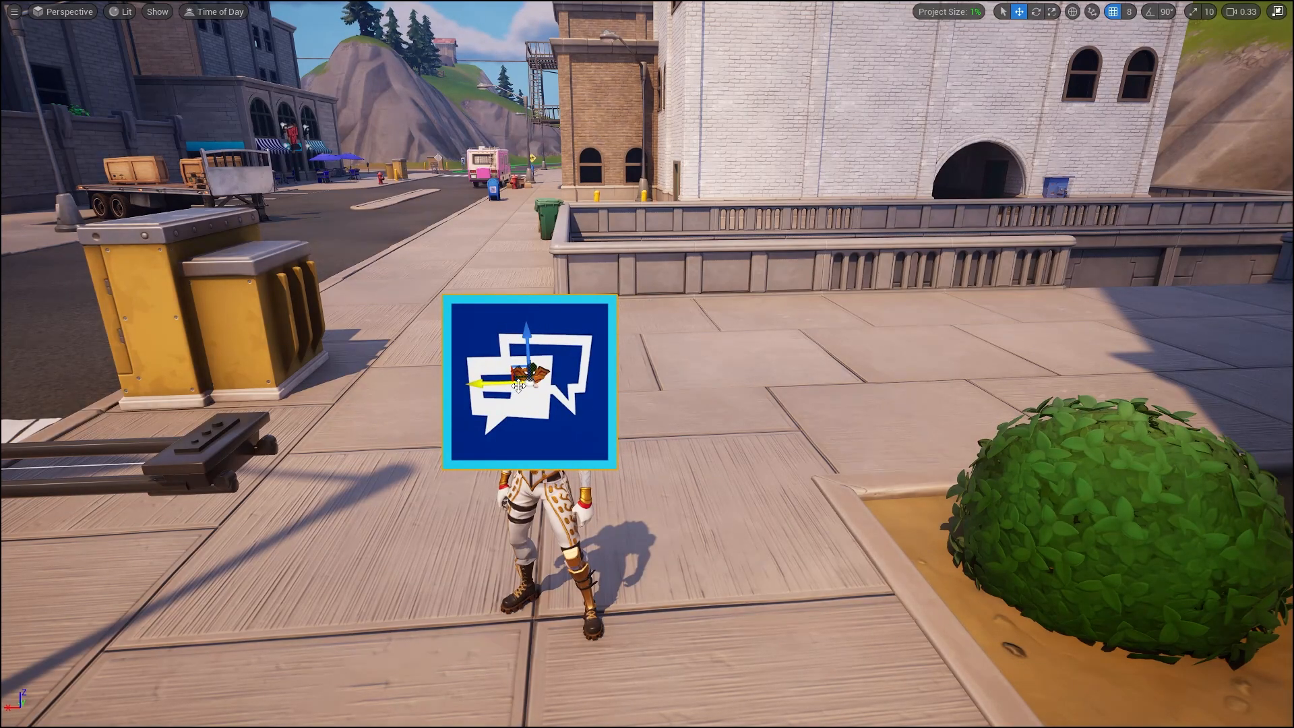
right_click_drag(537, 445, 541, 511)
key("q")
key("e")
key("s")
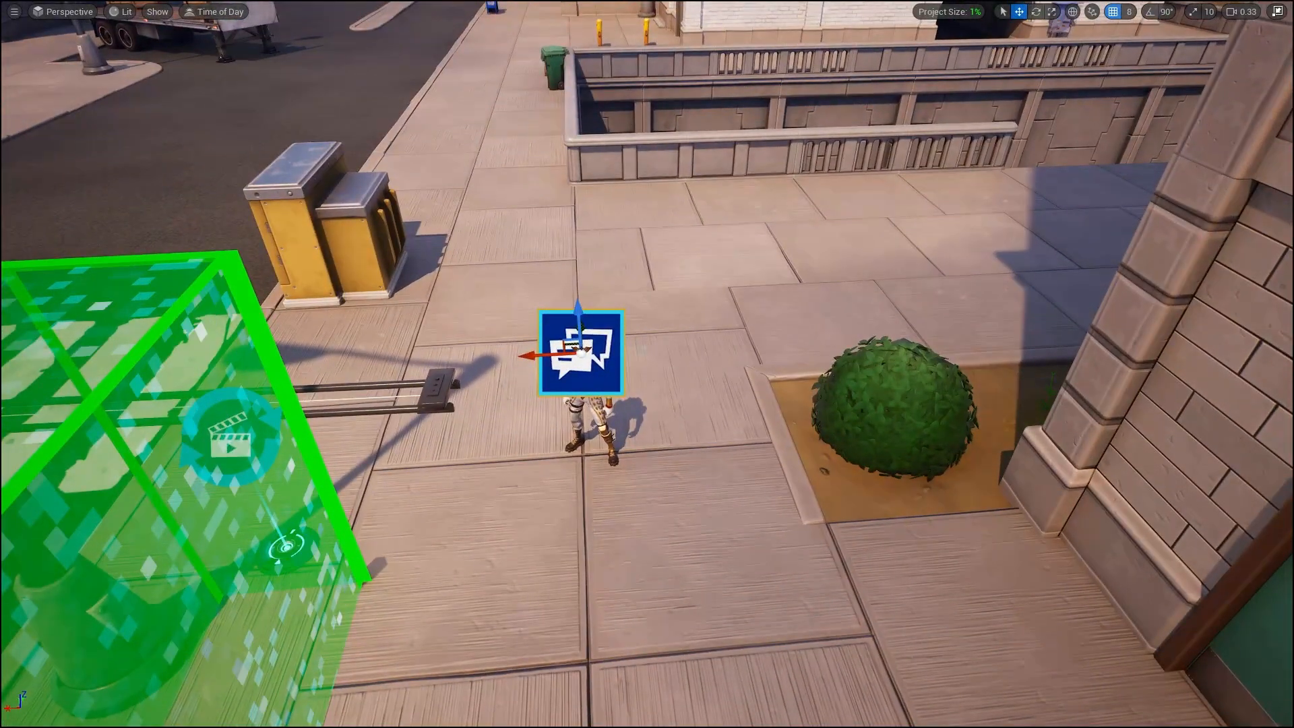
Set the viewport camera speed to 0.099 and select the Character Device near the round bush.
left_click(1246, 16)
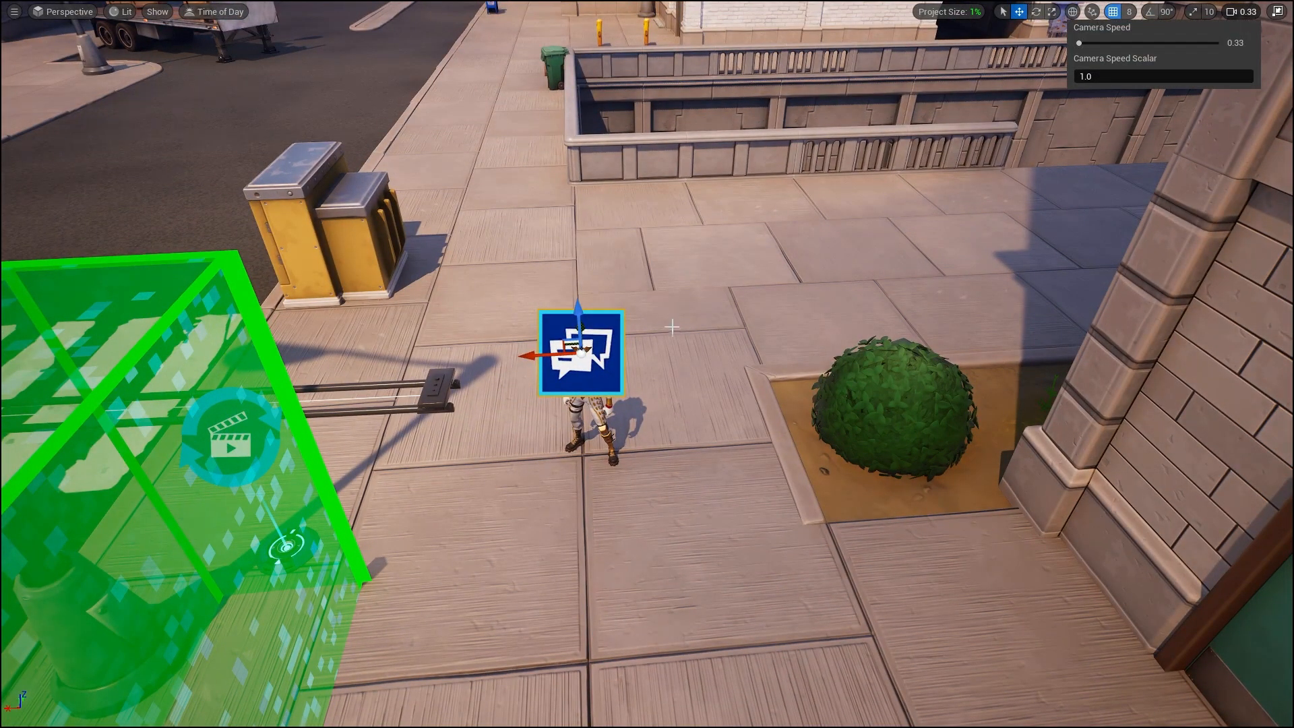
right_click_drag(660, 354, 660, 354)
key("s")
key("w")
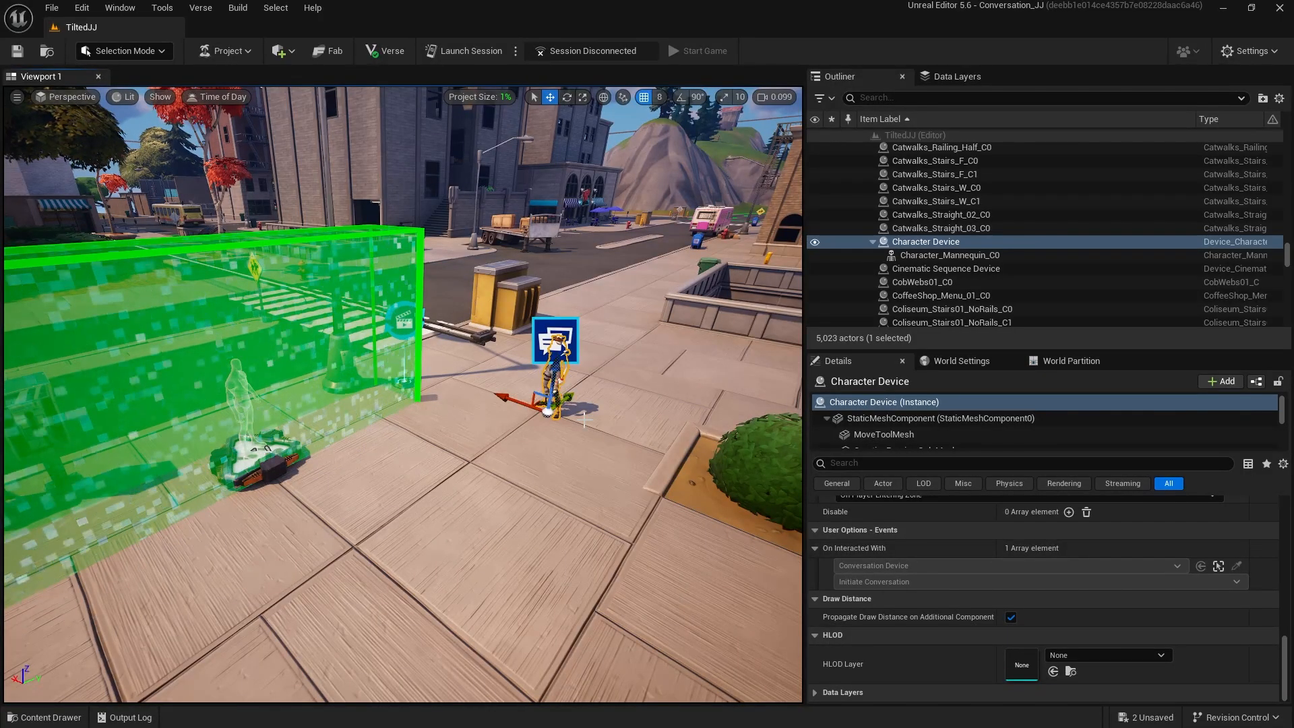
Examine the Character Device's Play Emote bindings, character, idle animation, emote and interaction settings.
scroll(942, 594, "up", 4)
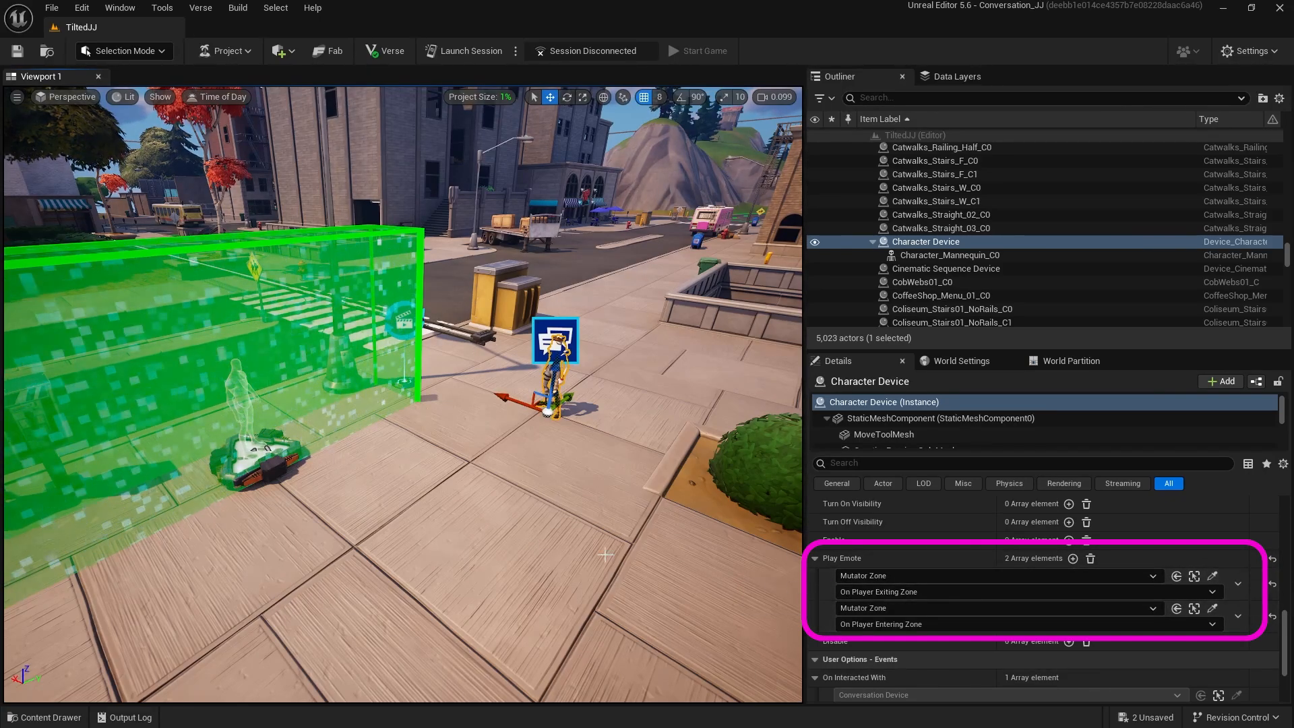
scroll(901, 612, "up", 10)
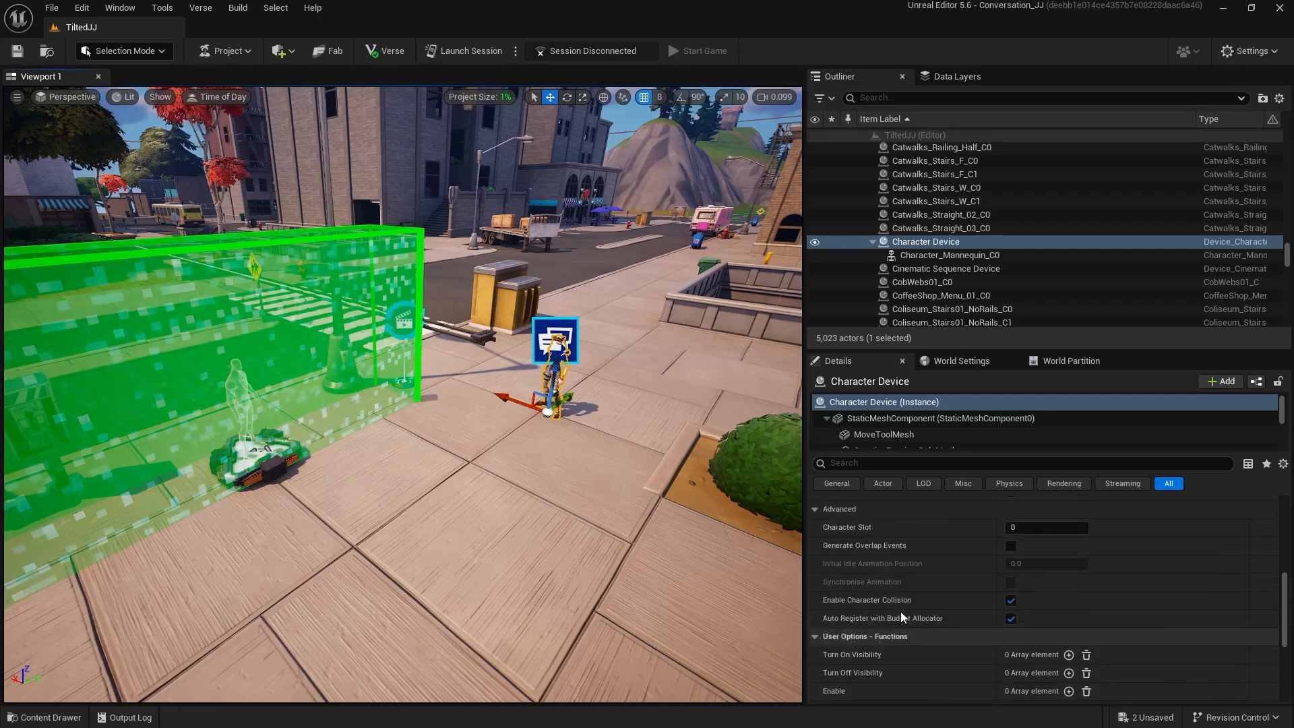
scroll(900, 613, "up", 1)
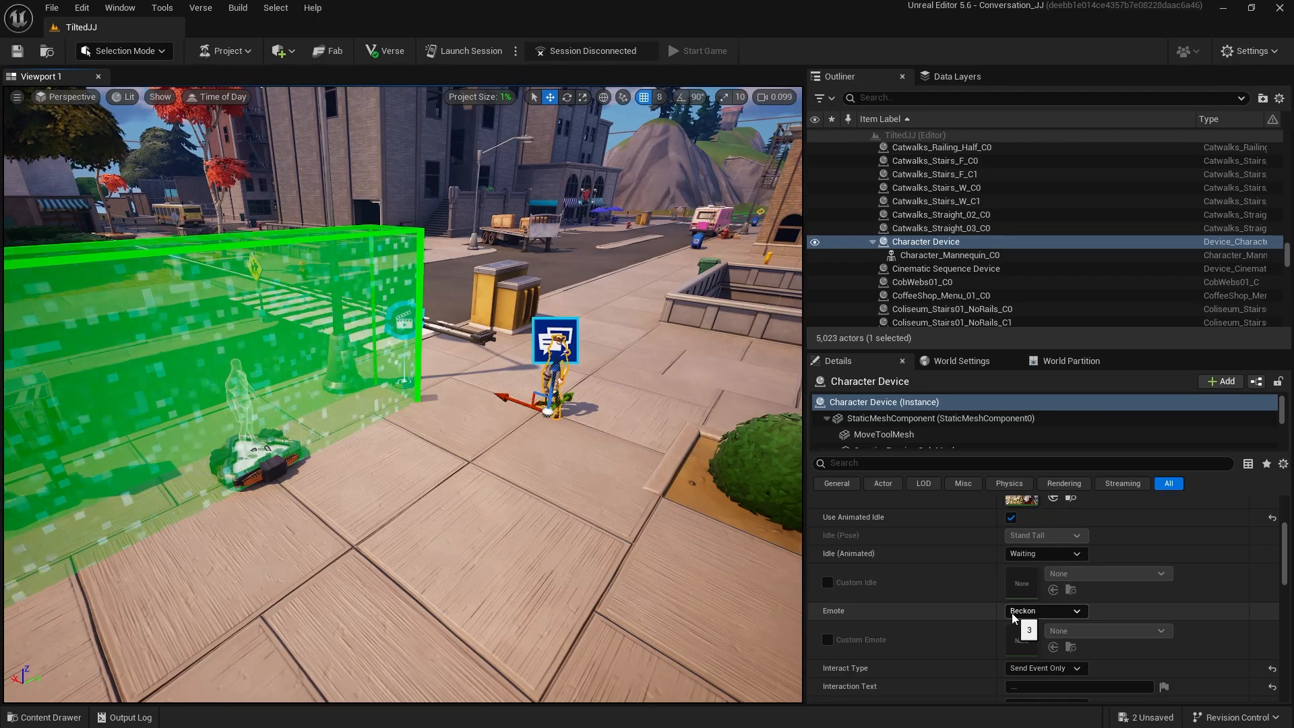
scroll(932, 592, "up", 2)
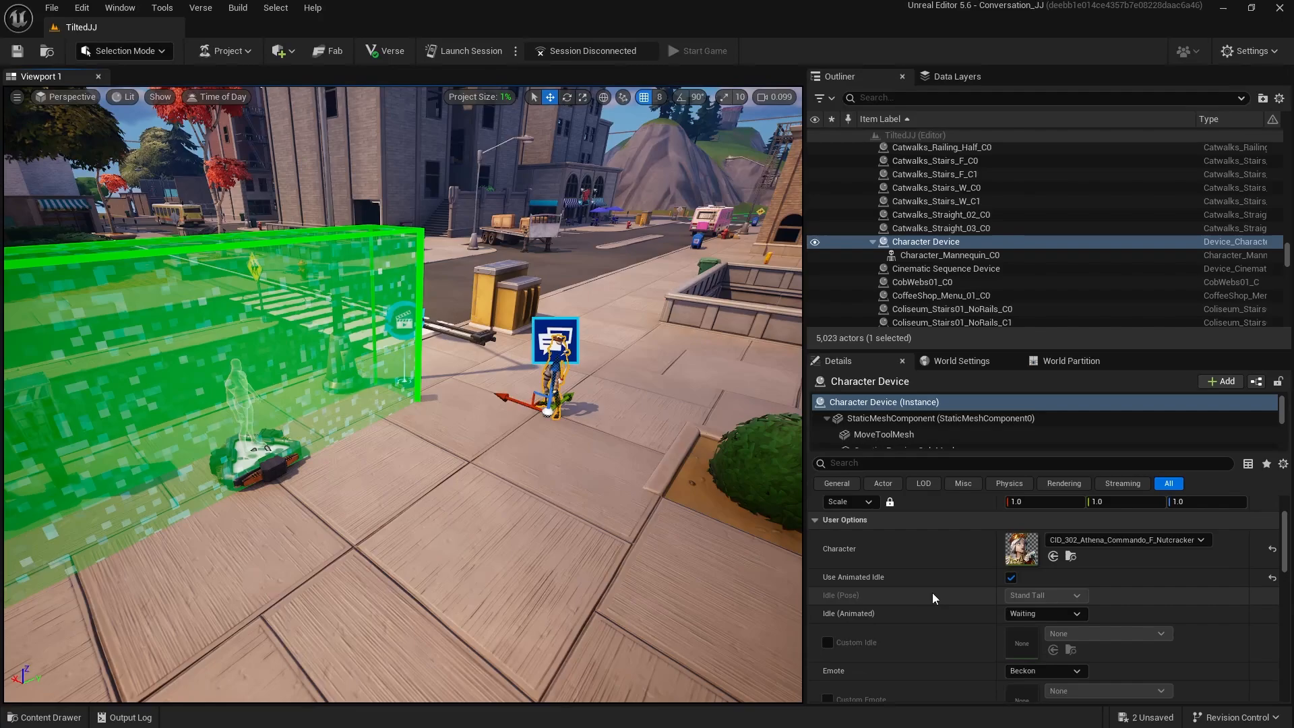
scroll(933, 592, "down", 5)
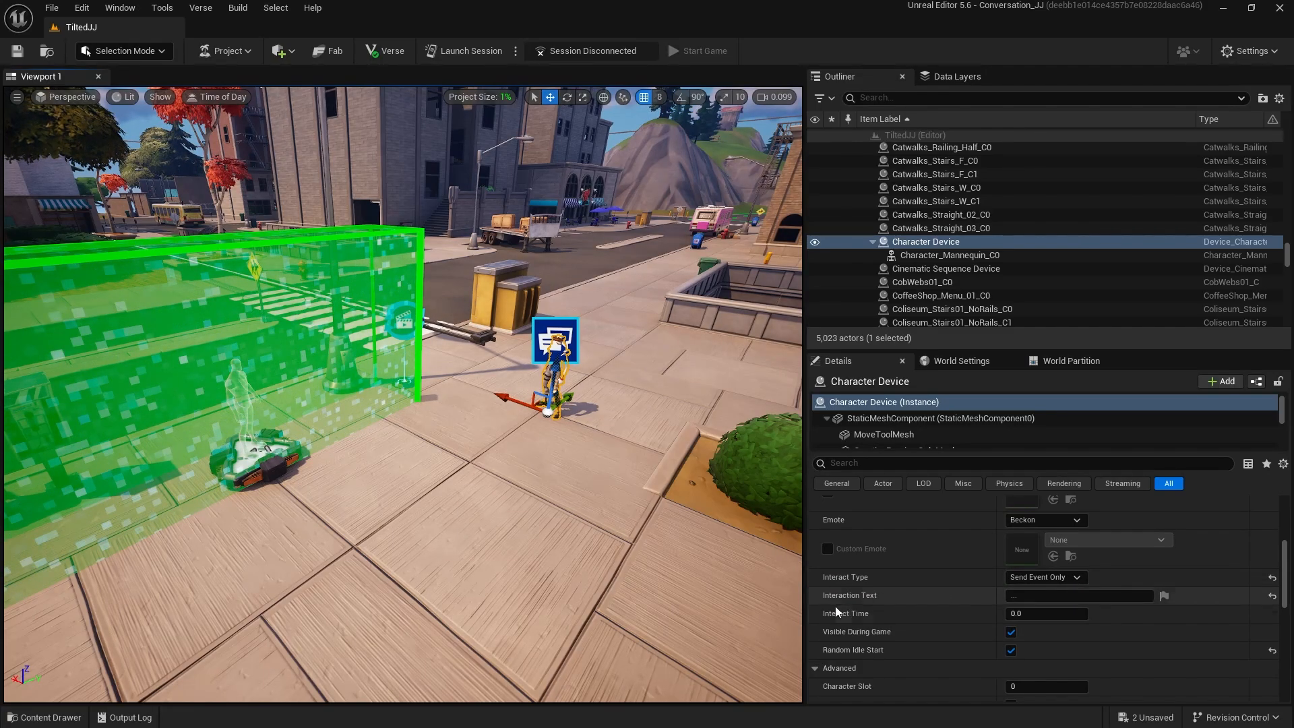
Set the Character Device's interaction text to "Hellllooooooo!".
left_click(1040, 595)
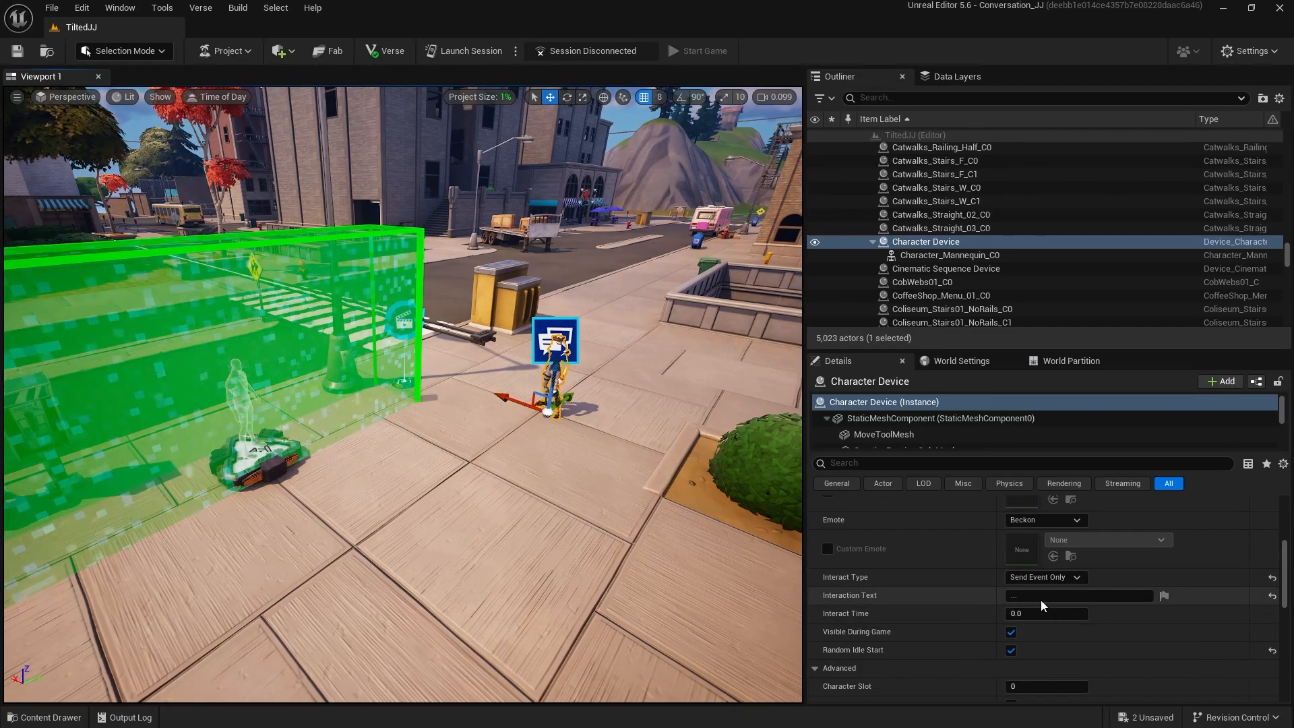
type("Hellllooooooo!")
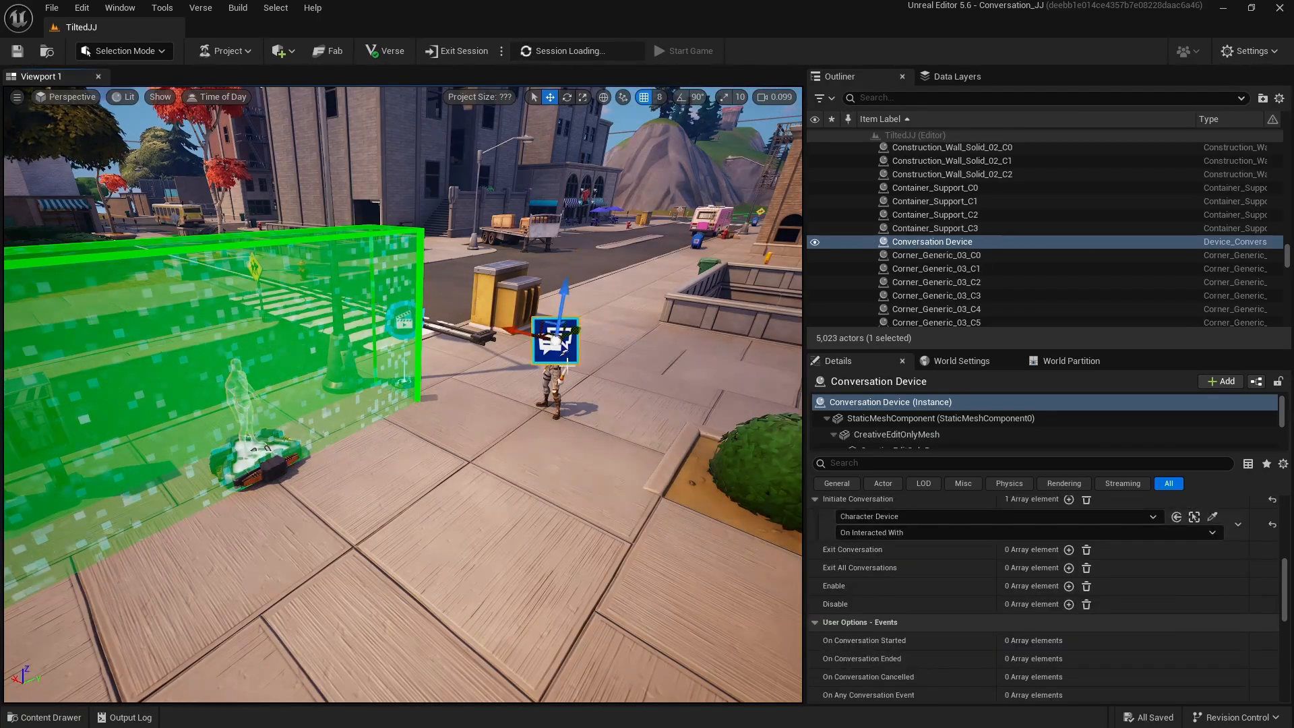
Review the Conversation Device's user options and open its assigned conversation graph CB_01.
scroll(1005, 601, "up", 6)
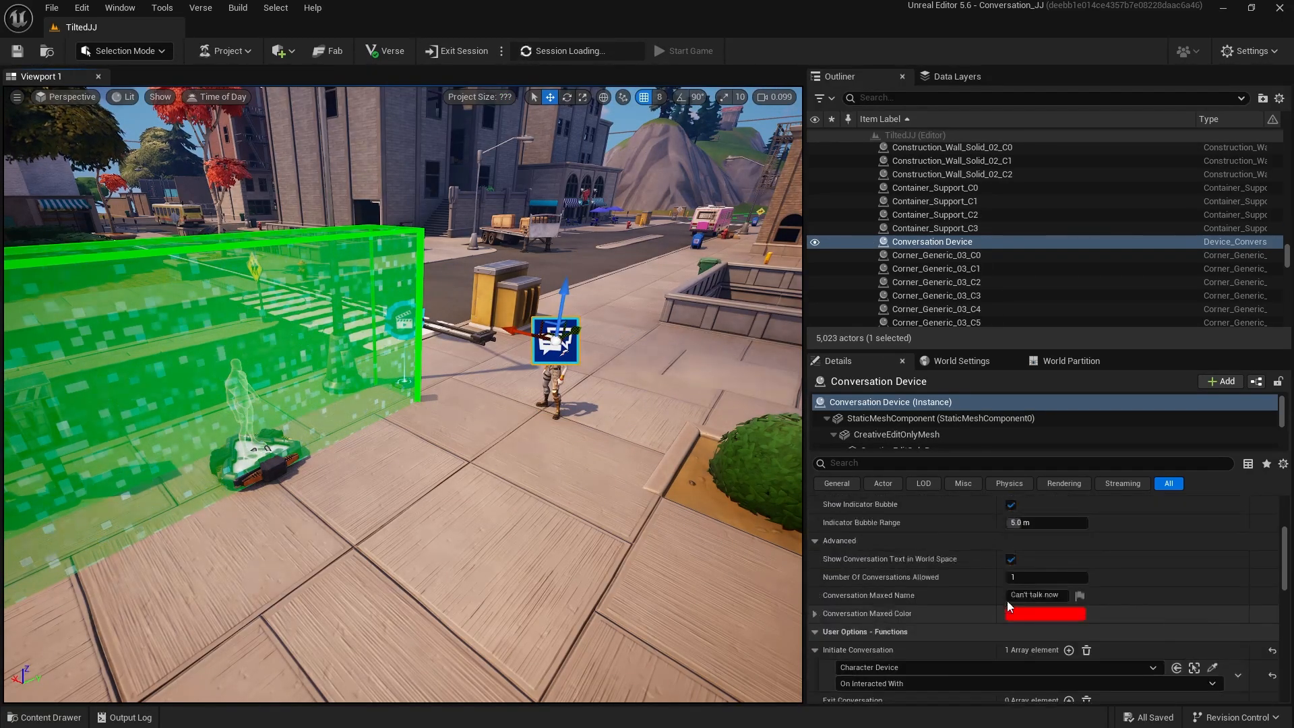
scroll(1007, 600, "down", 3)
scroll(1007, 600, "up", 5)
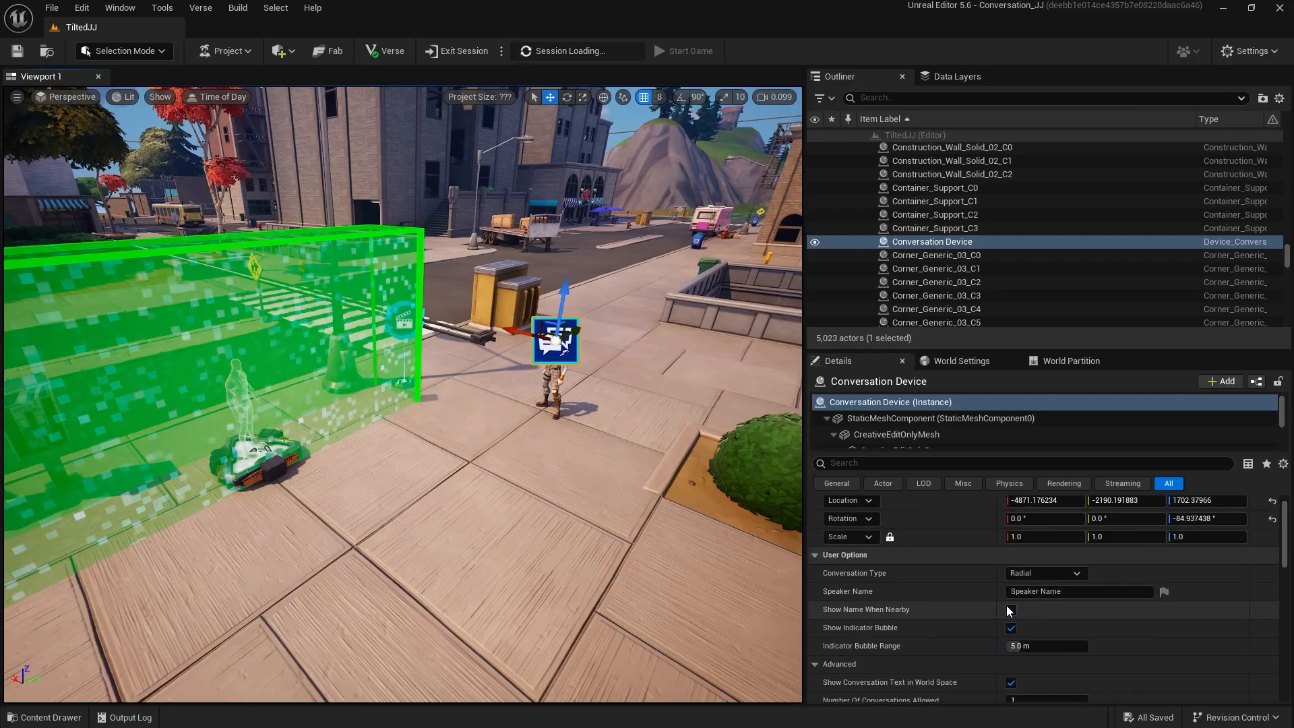
scroll(944, 574, "down", 7)
scroll(944, 573, "down", 5)
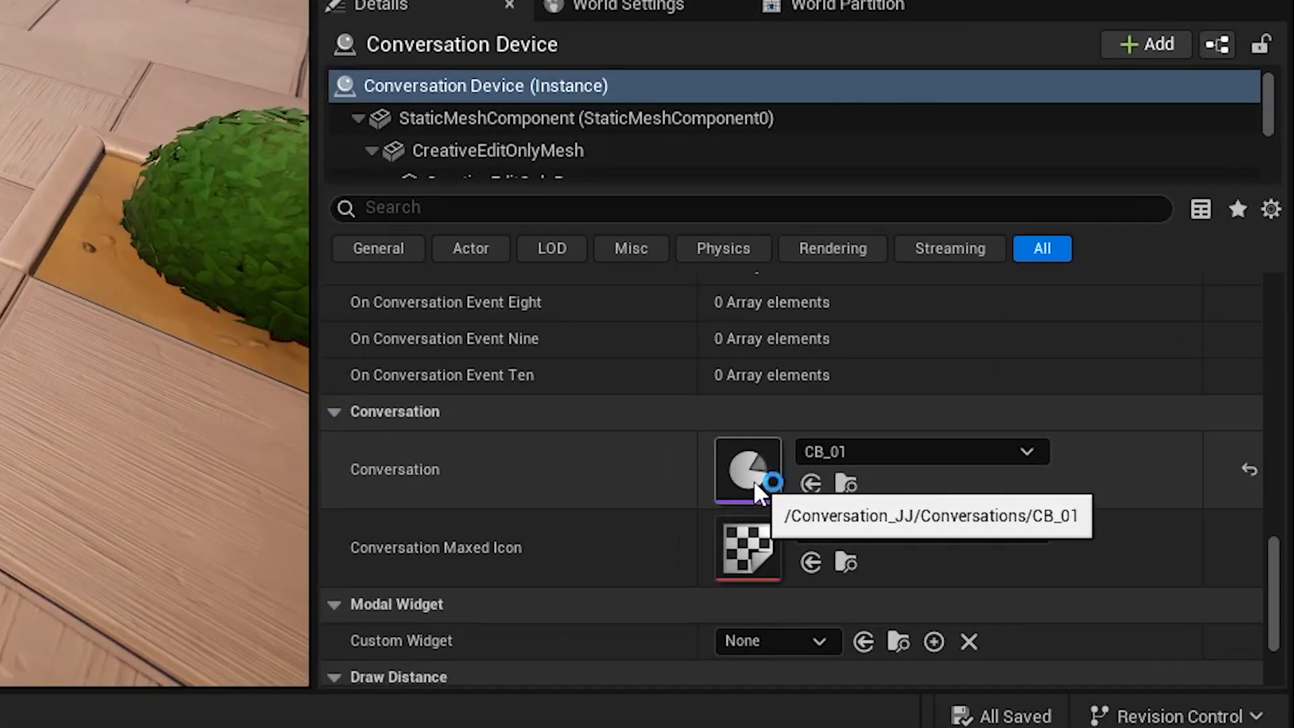
double_click(750, 474)
right_click_drag(635, 318, 622, 312)
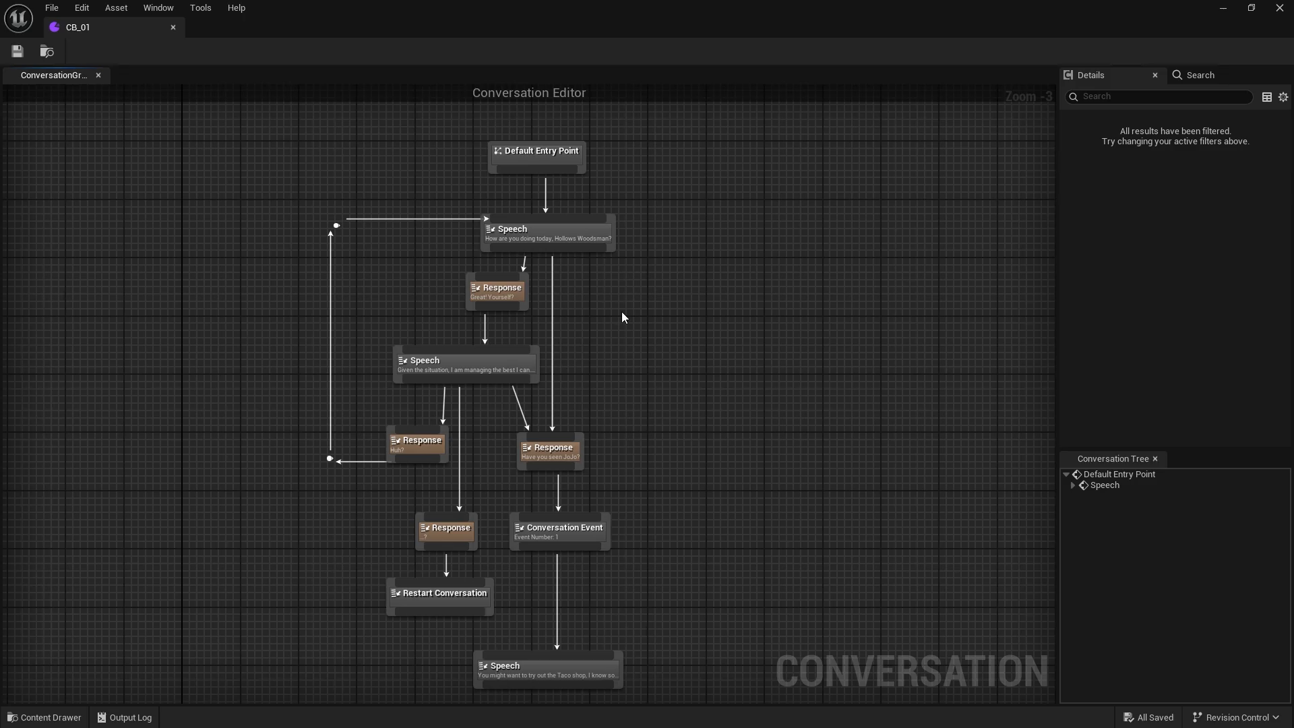
scroll(605, 232, "up", 3)
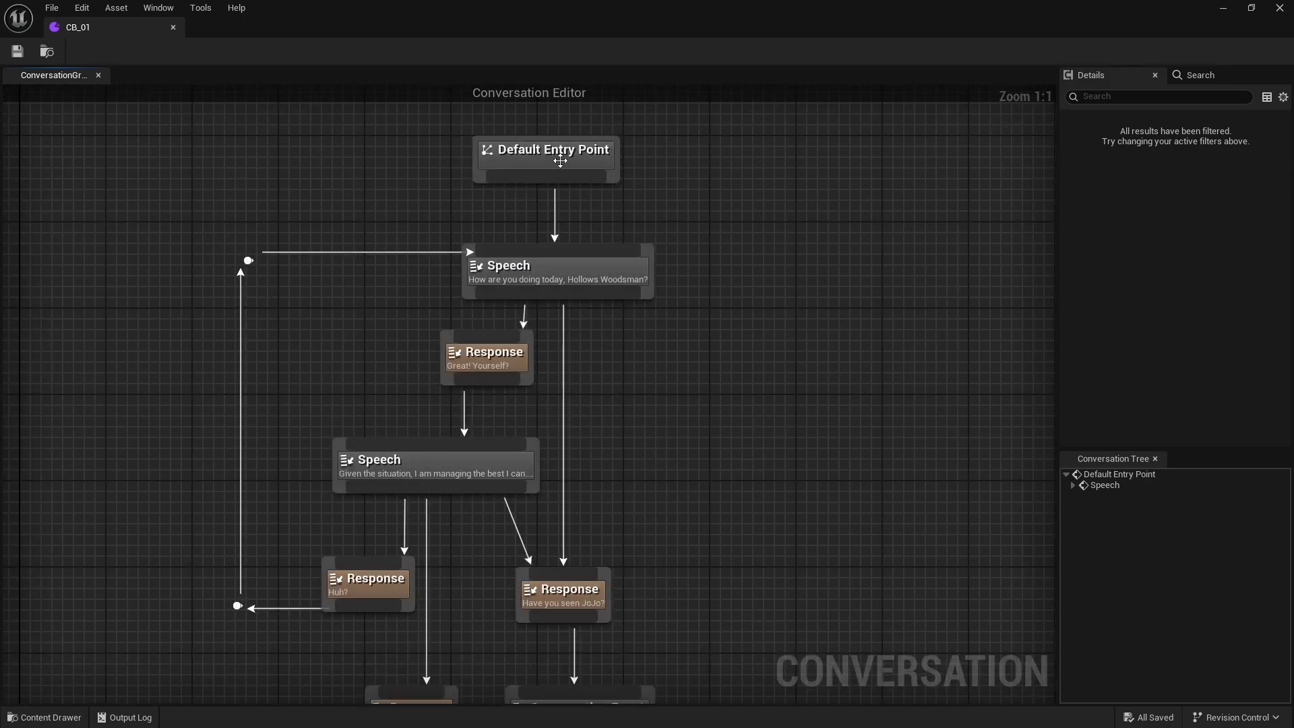
Nudge the Default Entry Point node slightly right and the "Great! Yourself?" response slightly down and right.
mouse_move(565, 161)
left_mouse_down()
mouse_move(596, 185)
mouse_move(589, 164)
left_mouse_up()
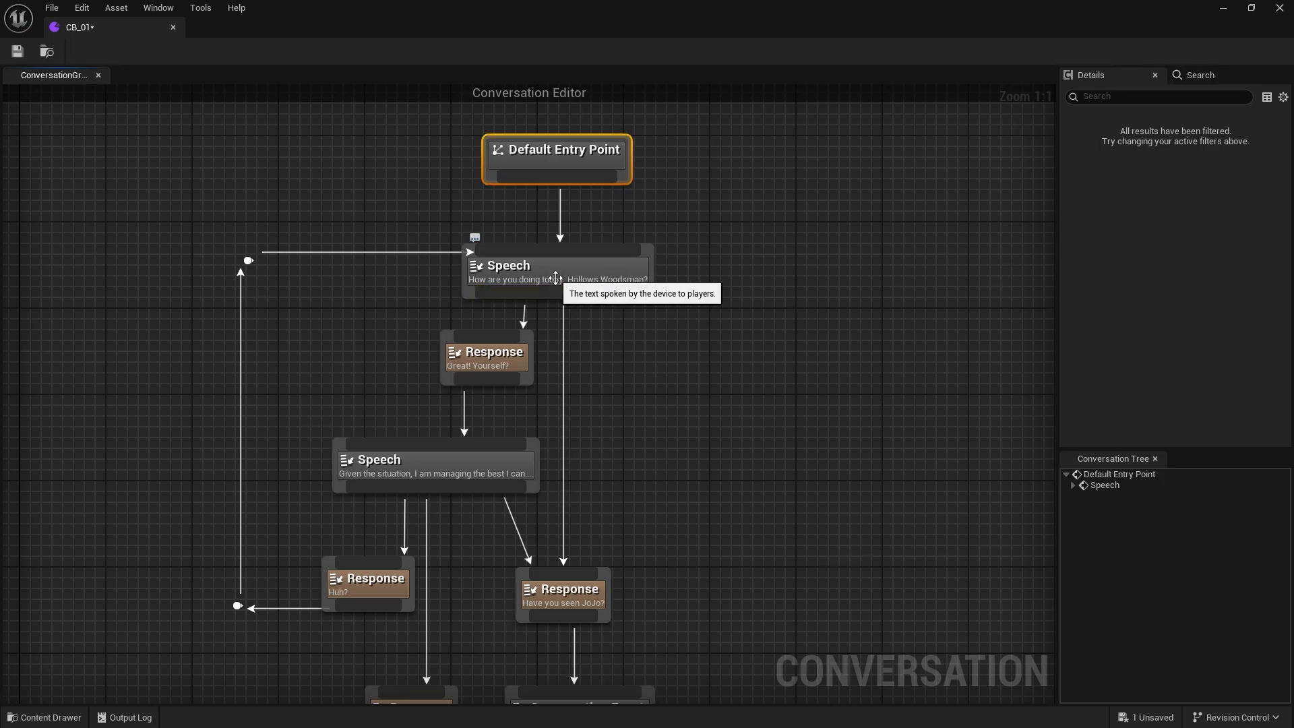
mouse_move(602, 293)
left_mouse_down()
mouse_move(600, 254)
mouse_move(600, 269)
left_mouse_up()
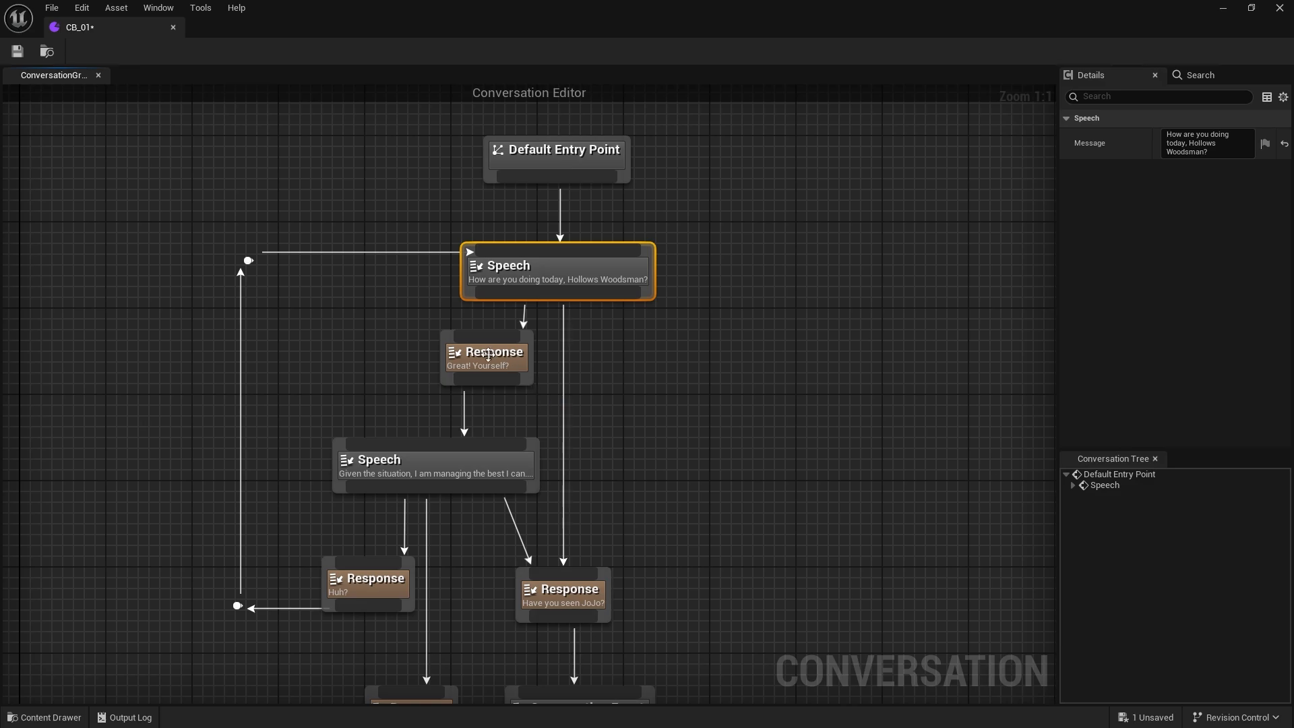
left_click_drag(487, 355, 498, 365)
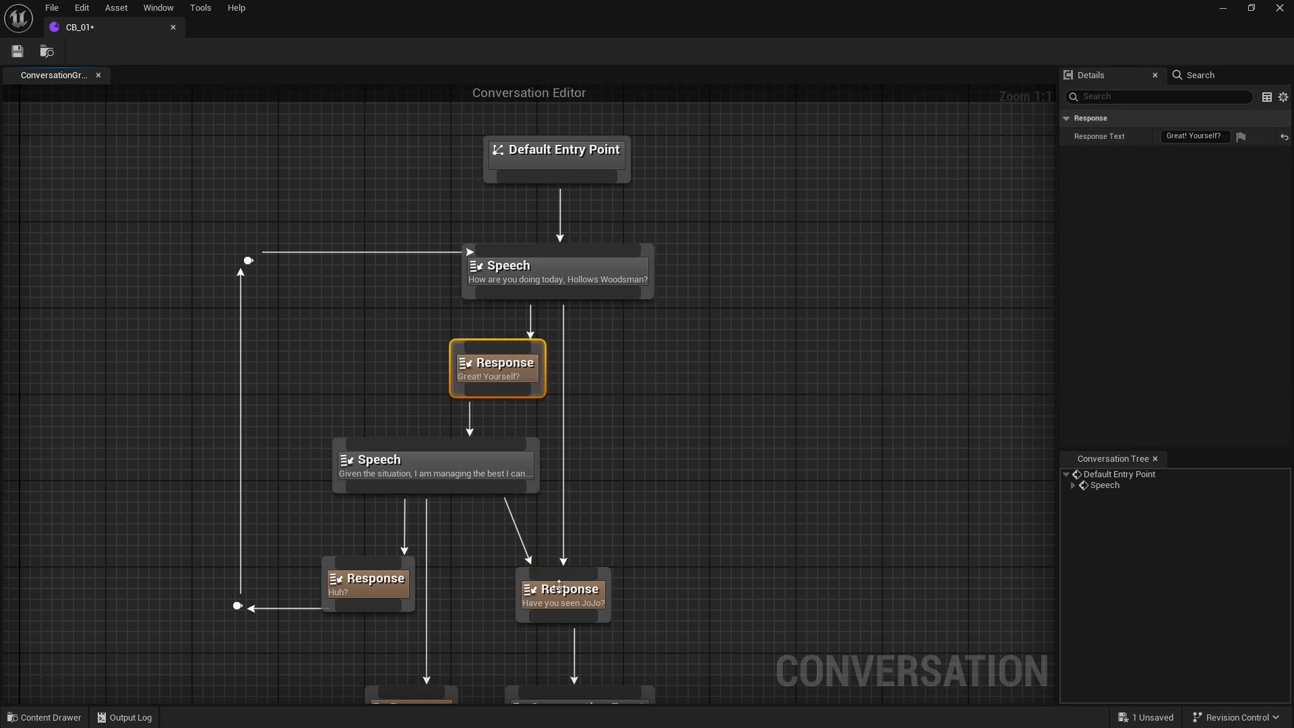
Reposition the "Have you seen JoJo?" response, the "Given the situation" Speech and the "Huh?" response to spread the branches apart.
left_click_drag(563, 594, 616, 367)
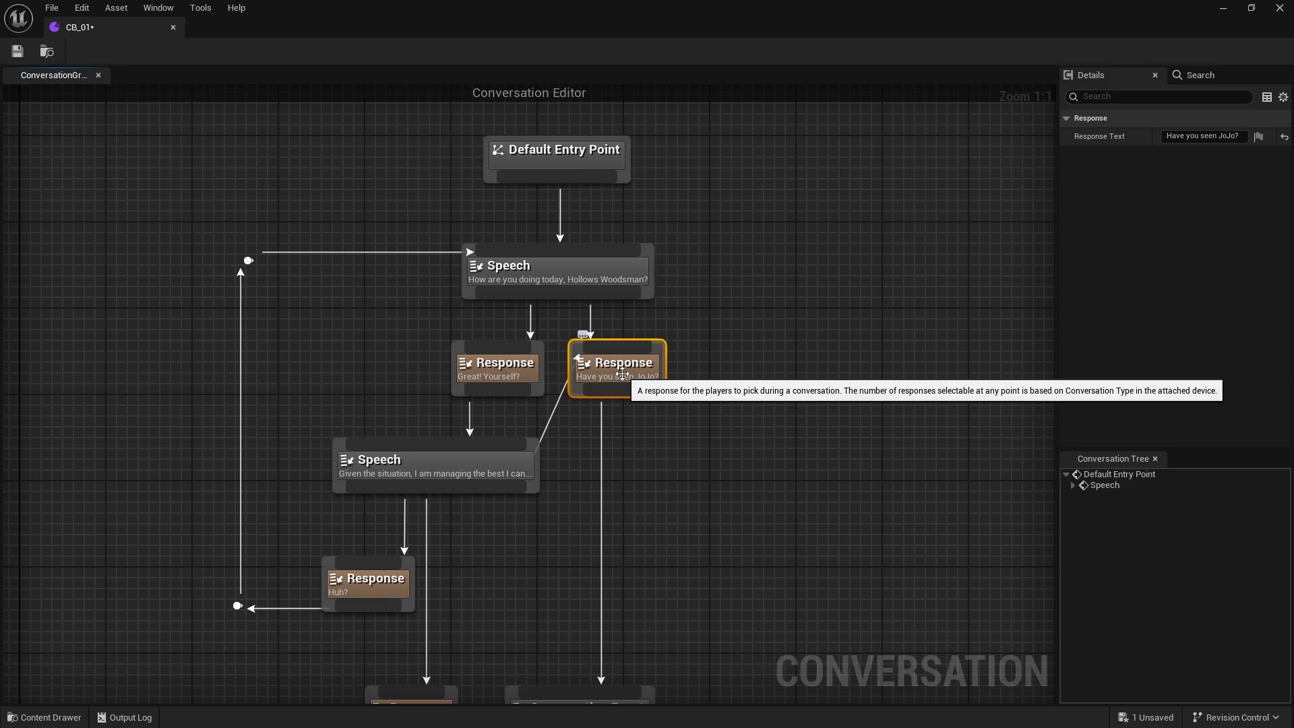
left_click_drag(622, 374, 609, 592)
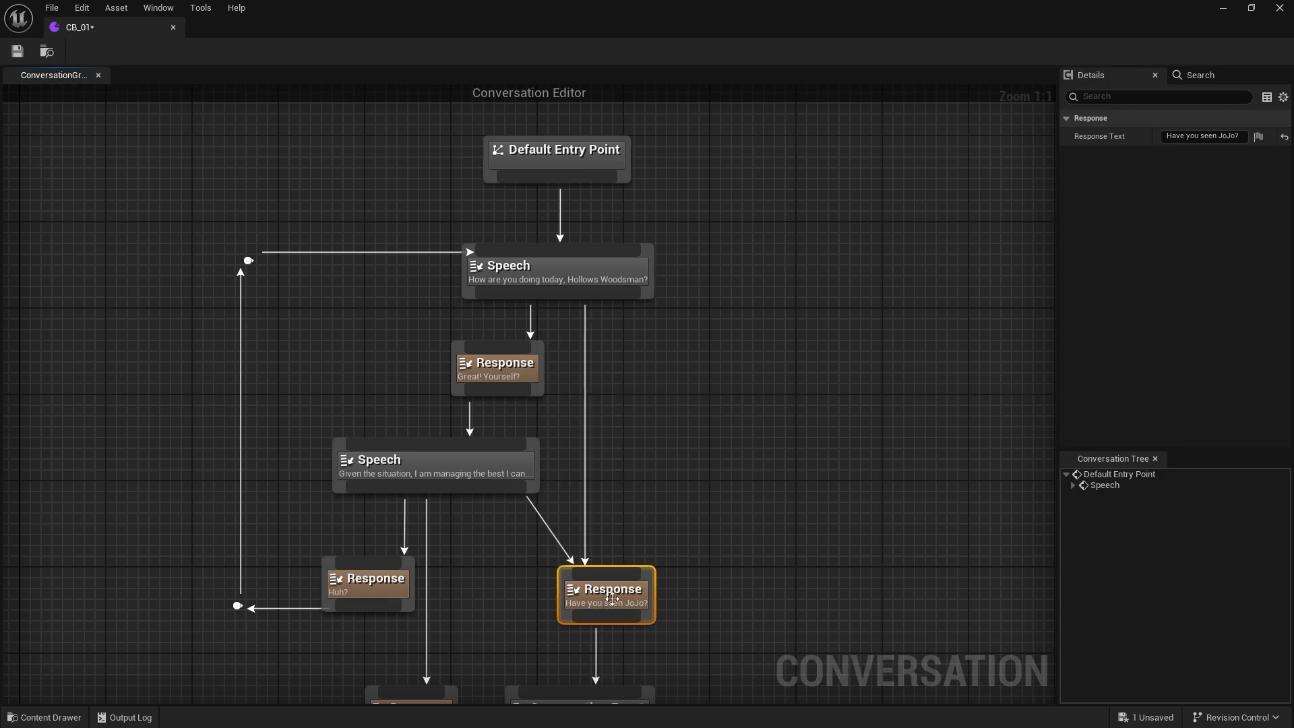
left_click_drag(453, 460, 474, 470)
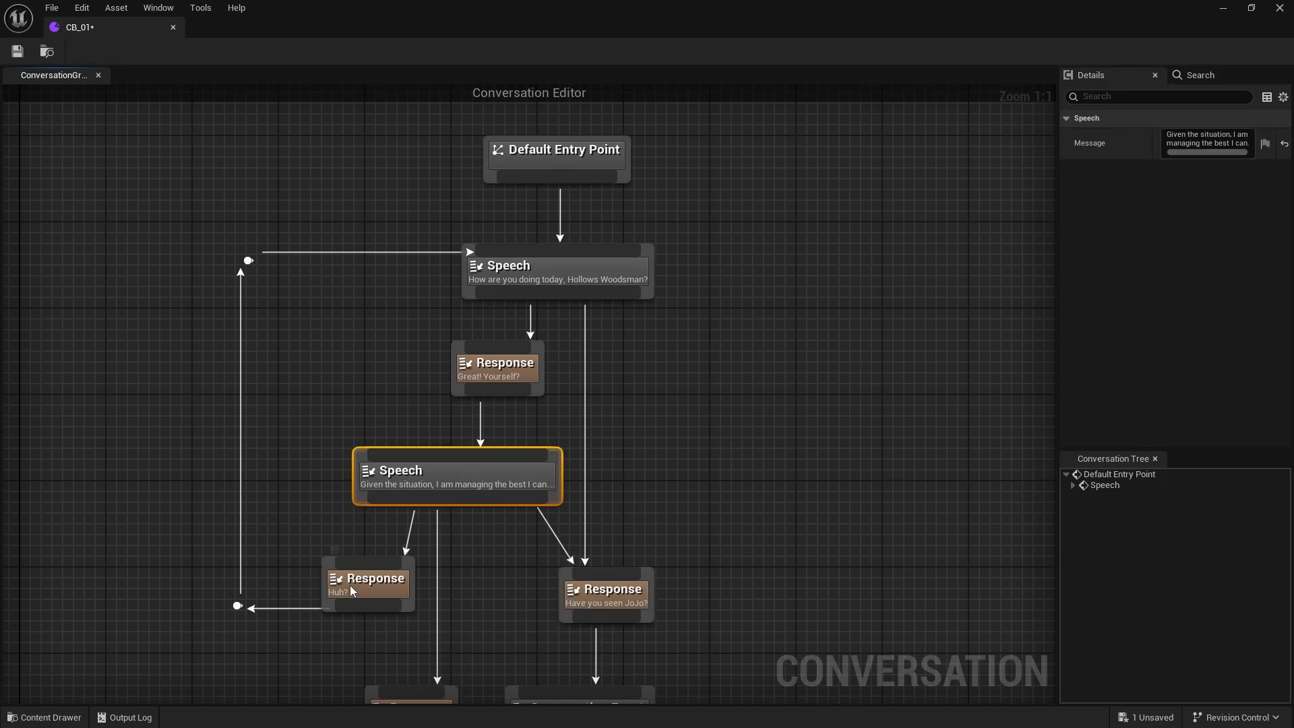
left_click_drag(350, 585, 328, 574)
Shift the "Have you seen JoJo?" response further right, keeping it below the level of the "Given the situation" Speech.
left_click(487, 367)
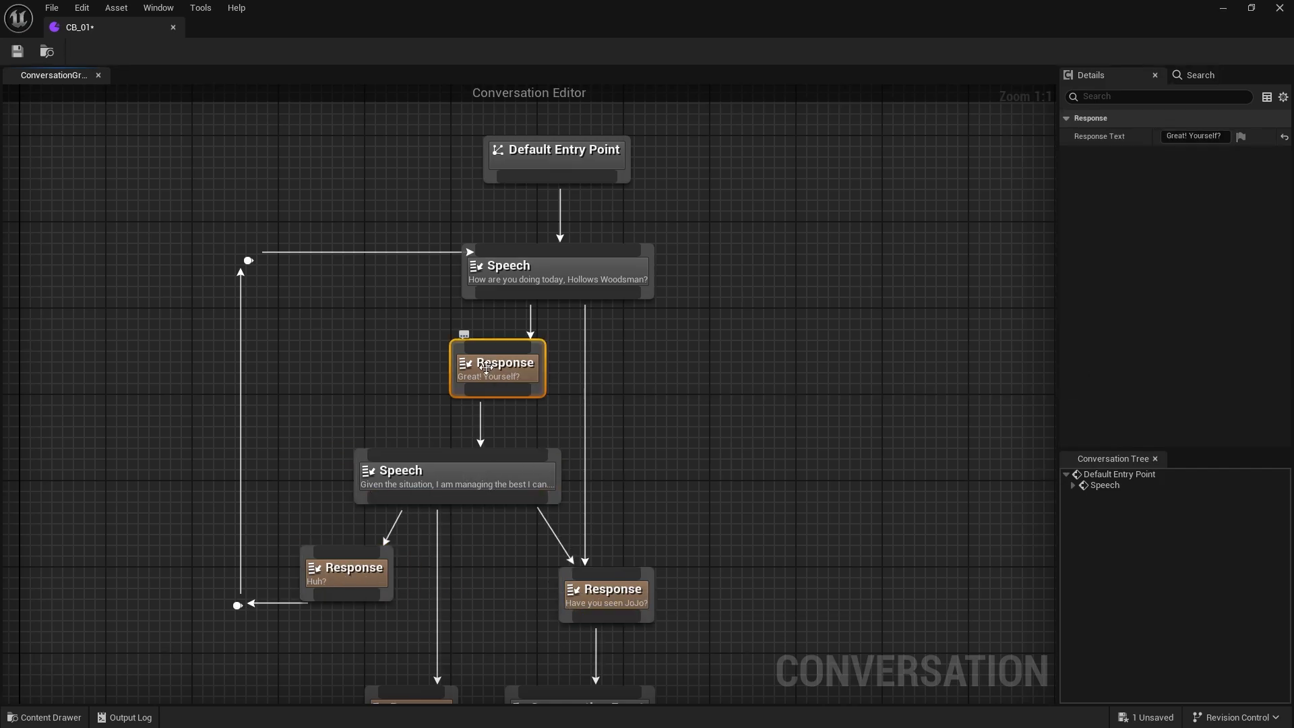
left_click(594, 617)
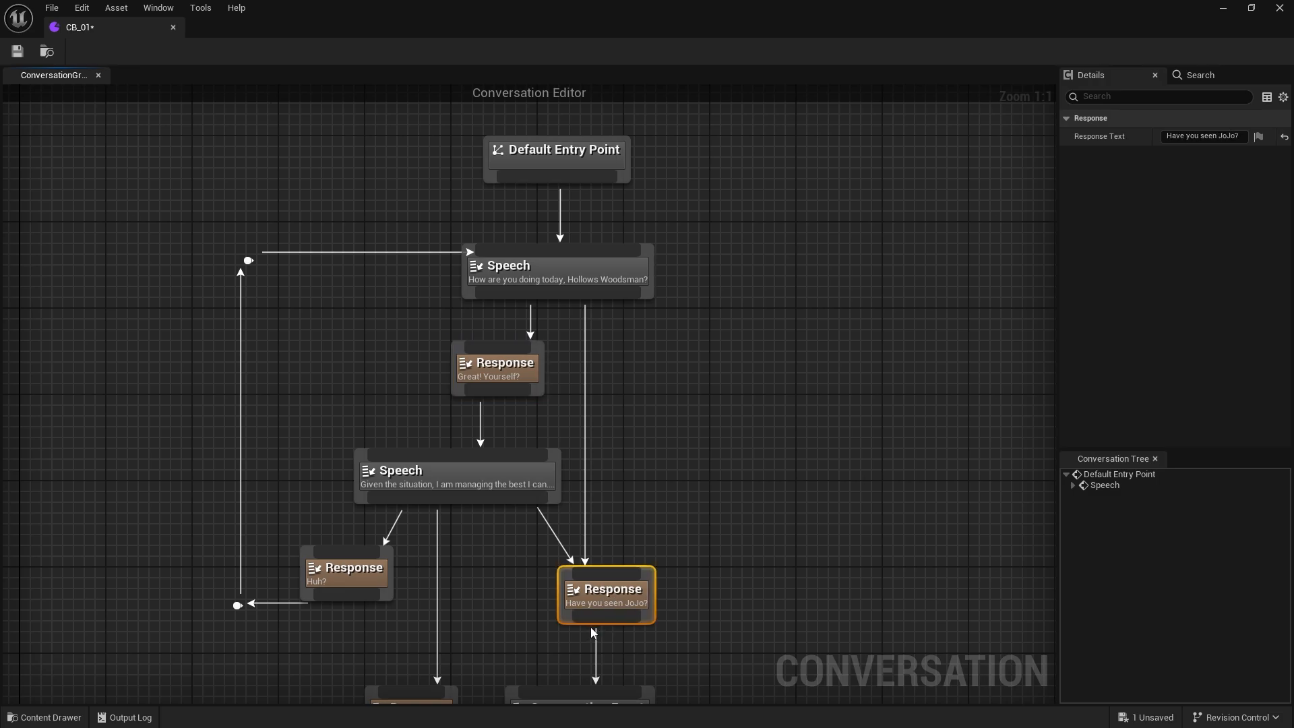
left_click_drag(608, 603, 653, 594)
left_click_drag(662, 403, 656, 604)
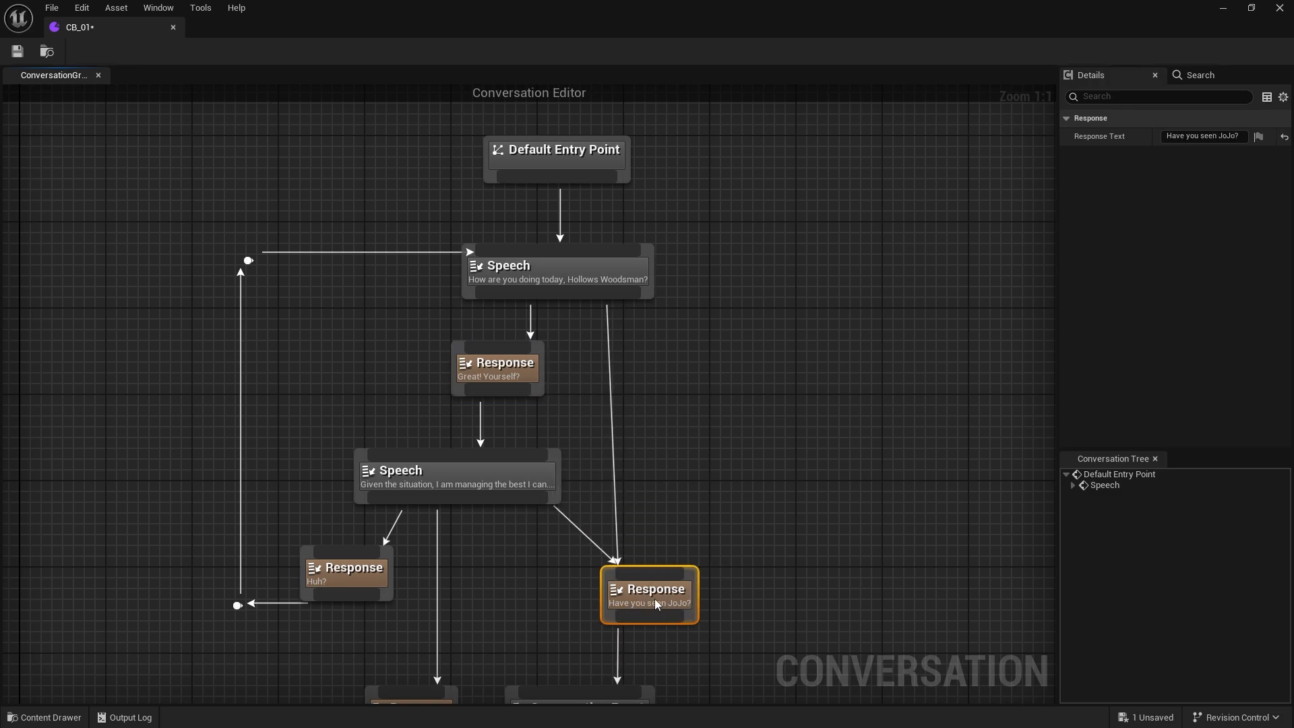
Examine the path from "Great! Yourself?" through the second Speech and "Huh?" back to the opening Speech.
left_click(508, 359)
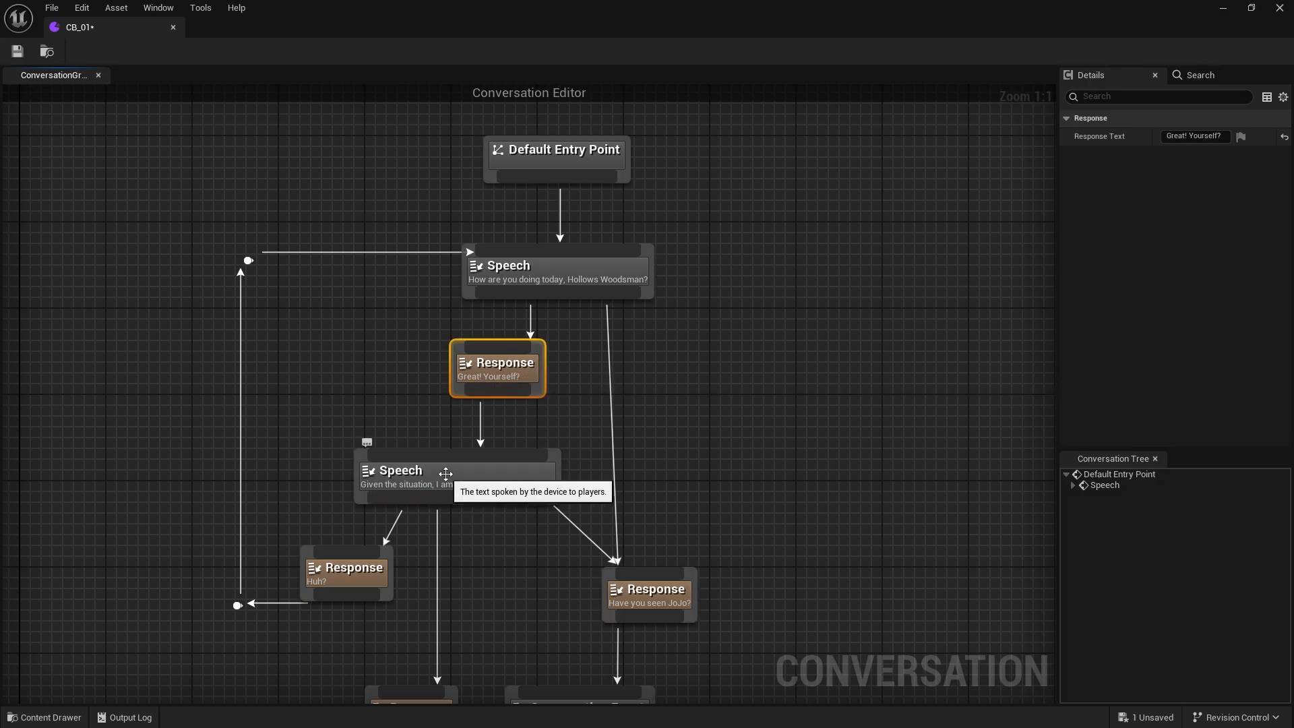
left_click(388, 500)
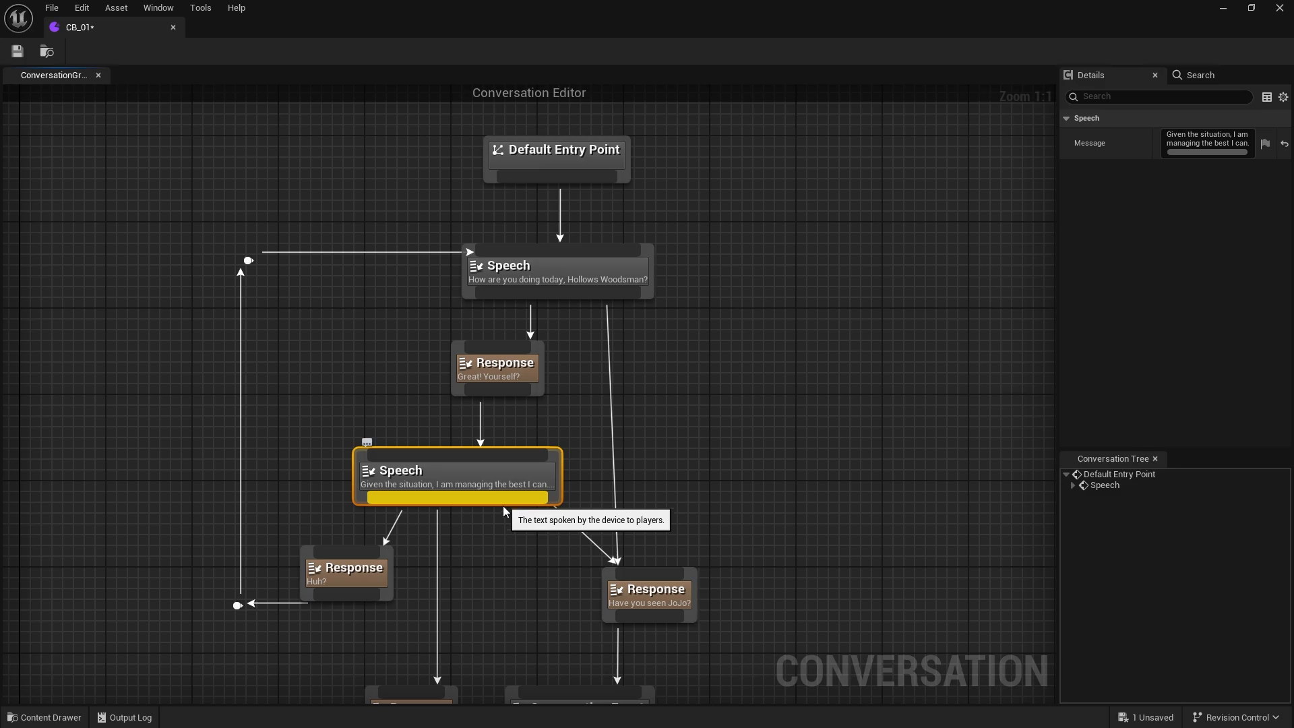
left_click(346, 581)
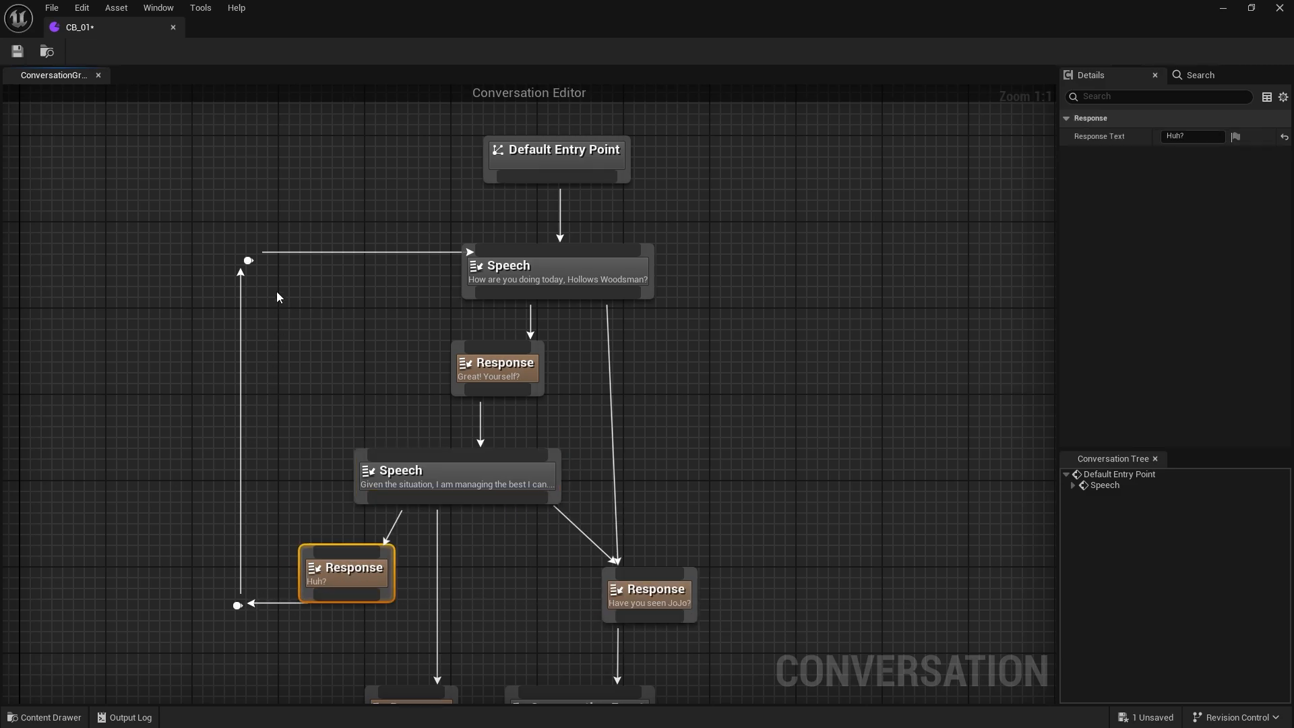
left_click(574, 277)
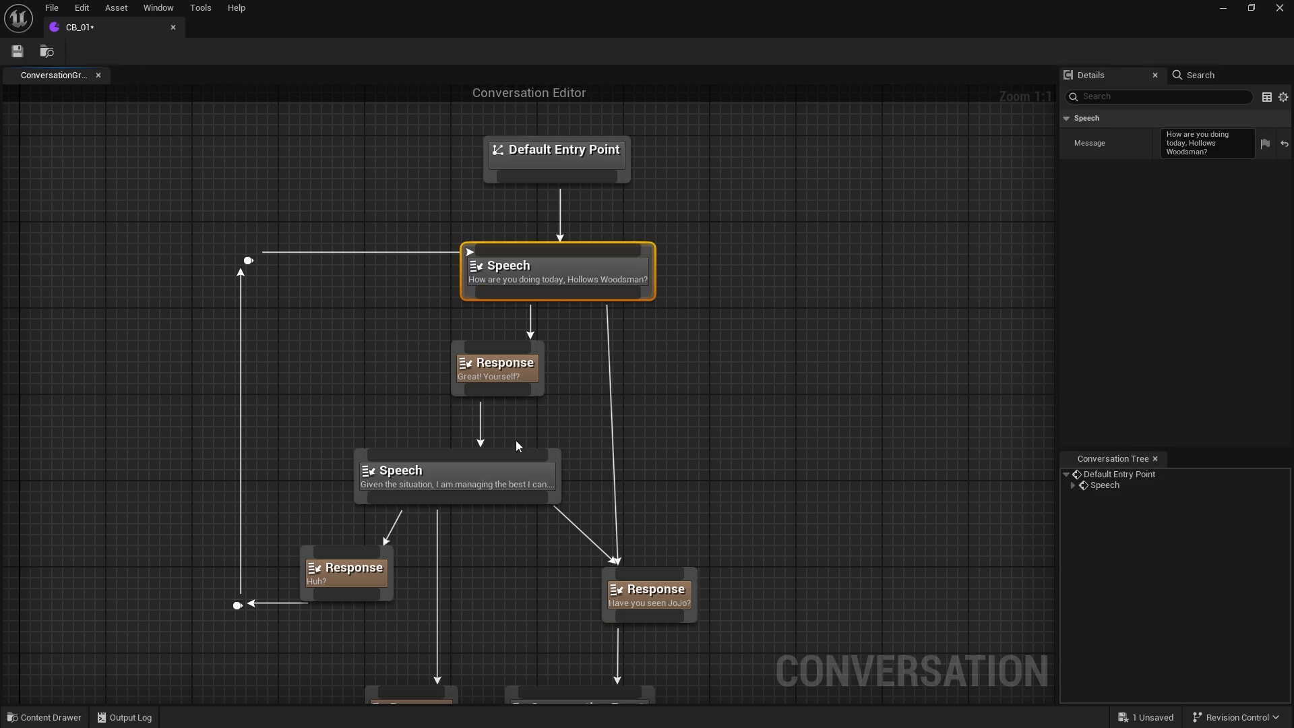
Move the "Have you seen JoJo?" response far right of the second Speech and shift the "Huh?" response slightly down and left.
left_click_drag(637, 581, 840, 515)
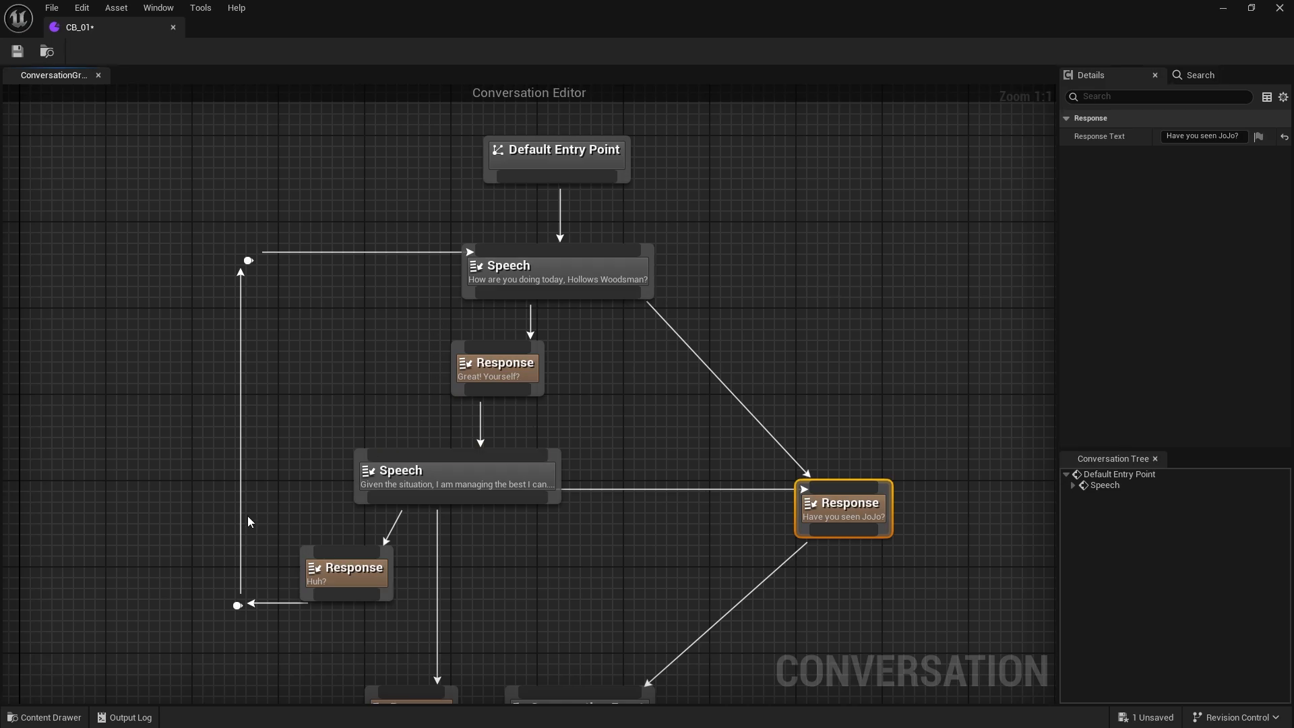
left_click_drag(345, 569, 348, 602)
right_click_drag(540, 593, 498, 336)
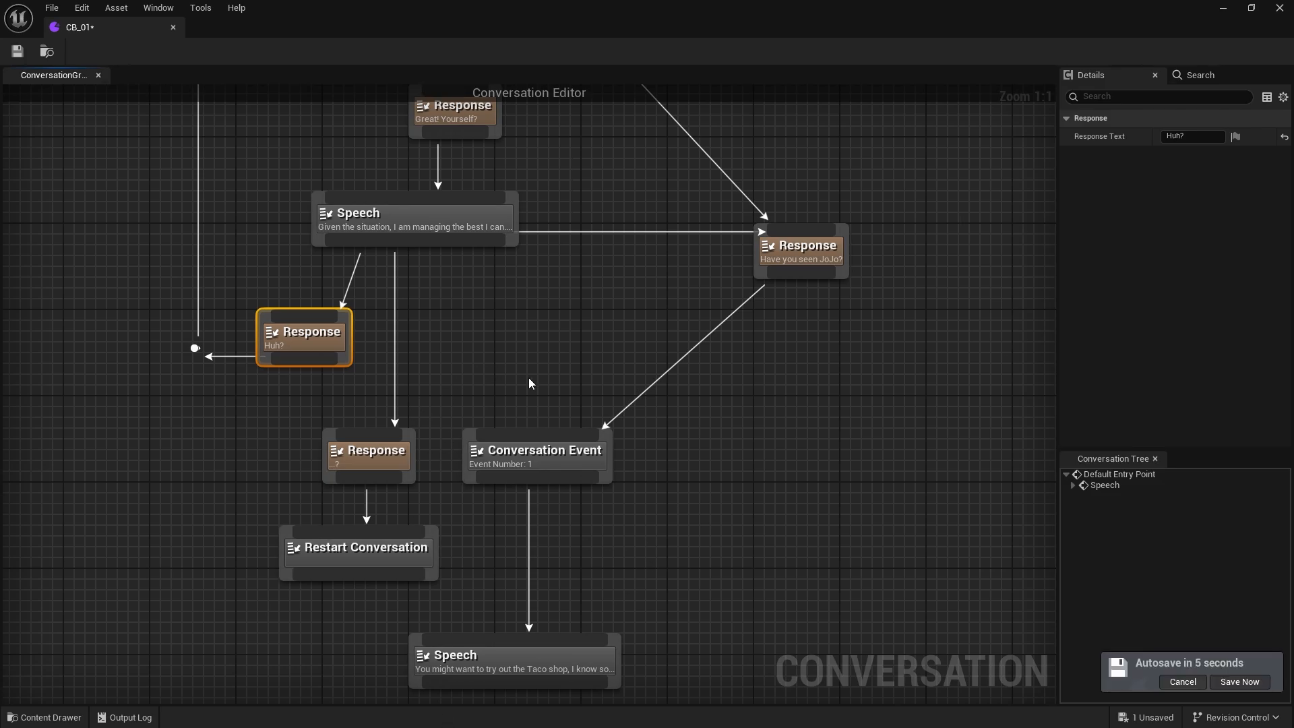
left_click(345, 283)
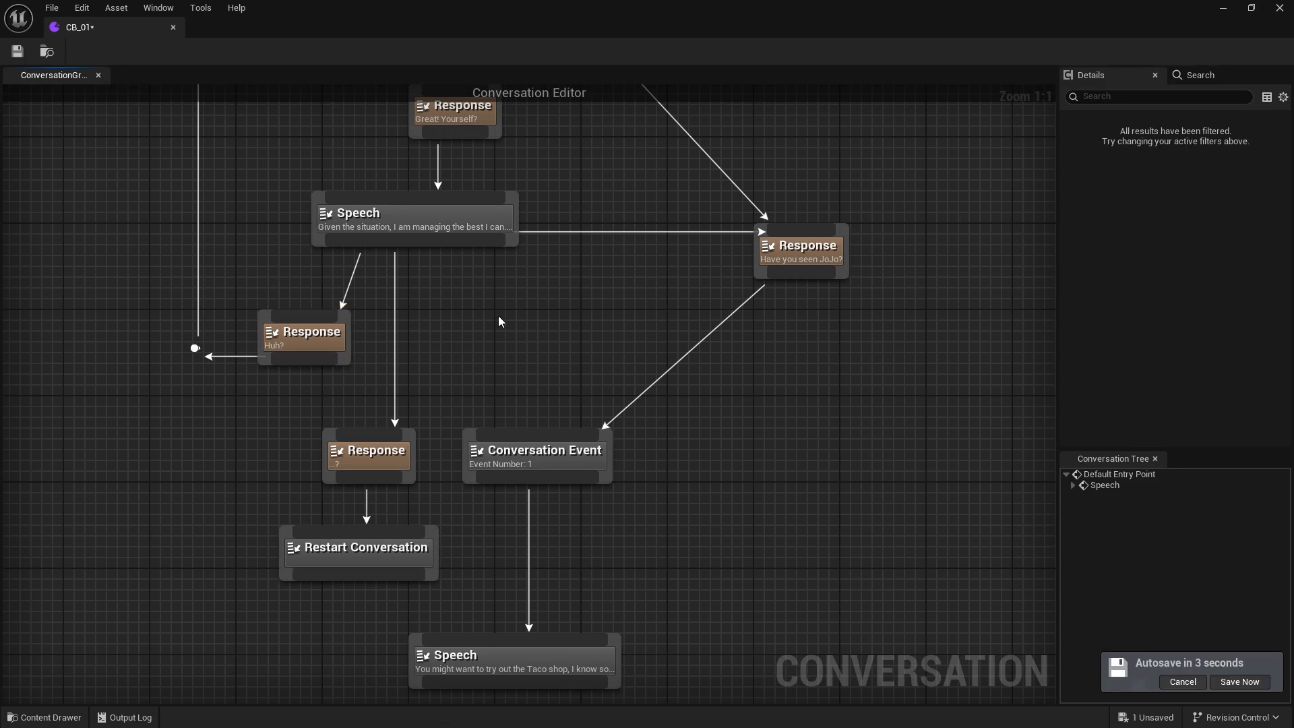
right_click_drag(345, 283, 494, 500)
mouse_move(426, 479)
left_mouse_down()
mouse_move(443, 477)
mouse_move(410, 477)
left_mouse_up()
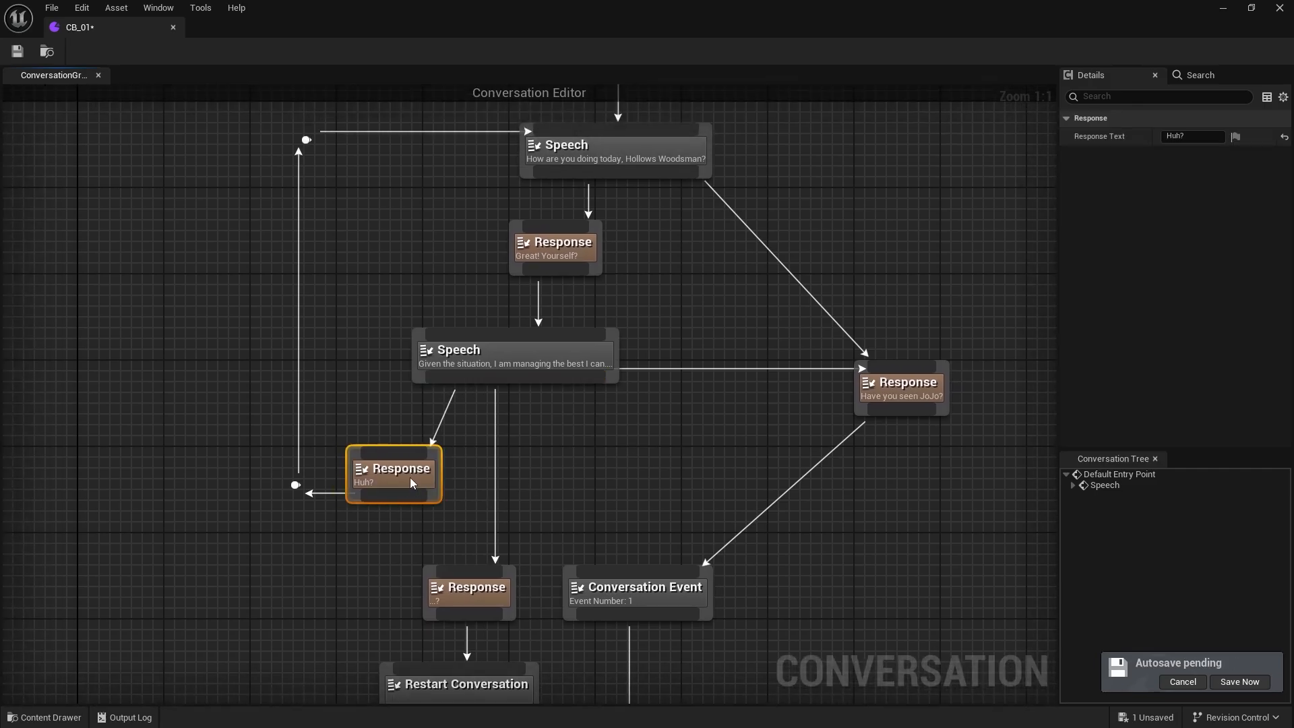
left_click(465, 478)
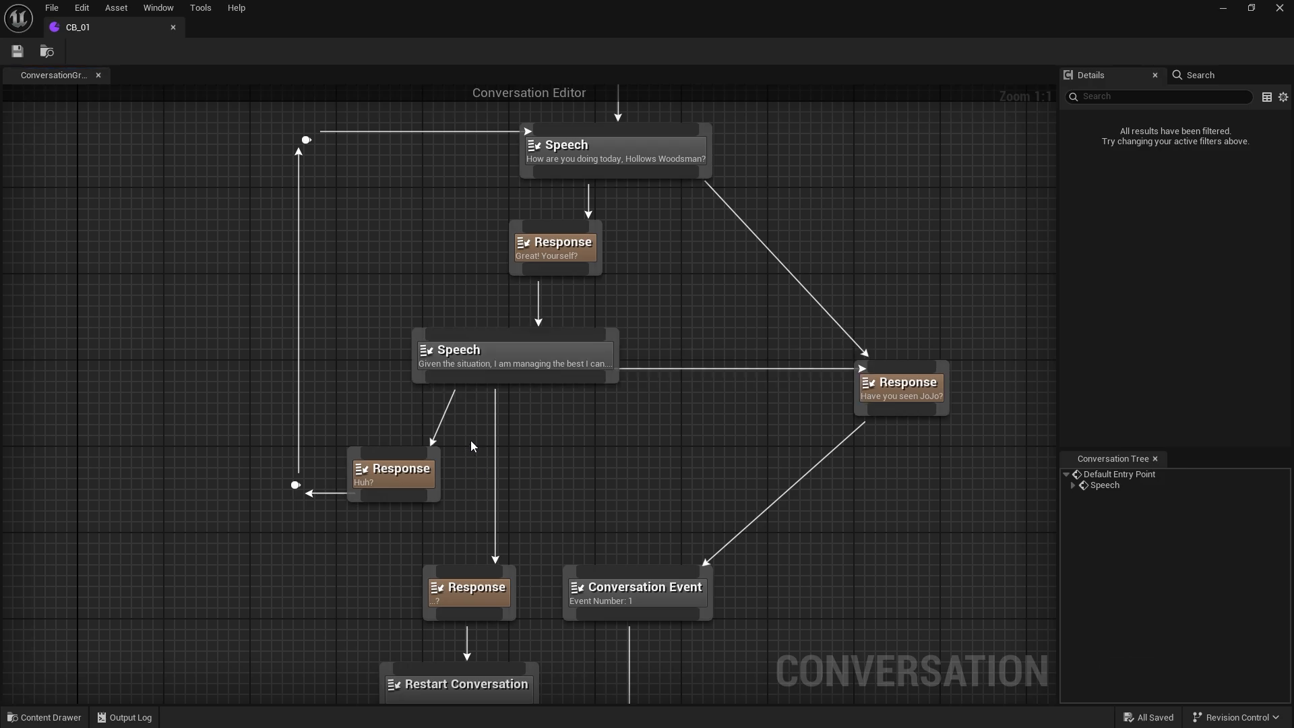
right_click_drag(587, 457, 546, 512)
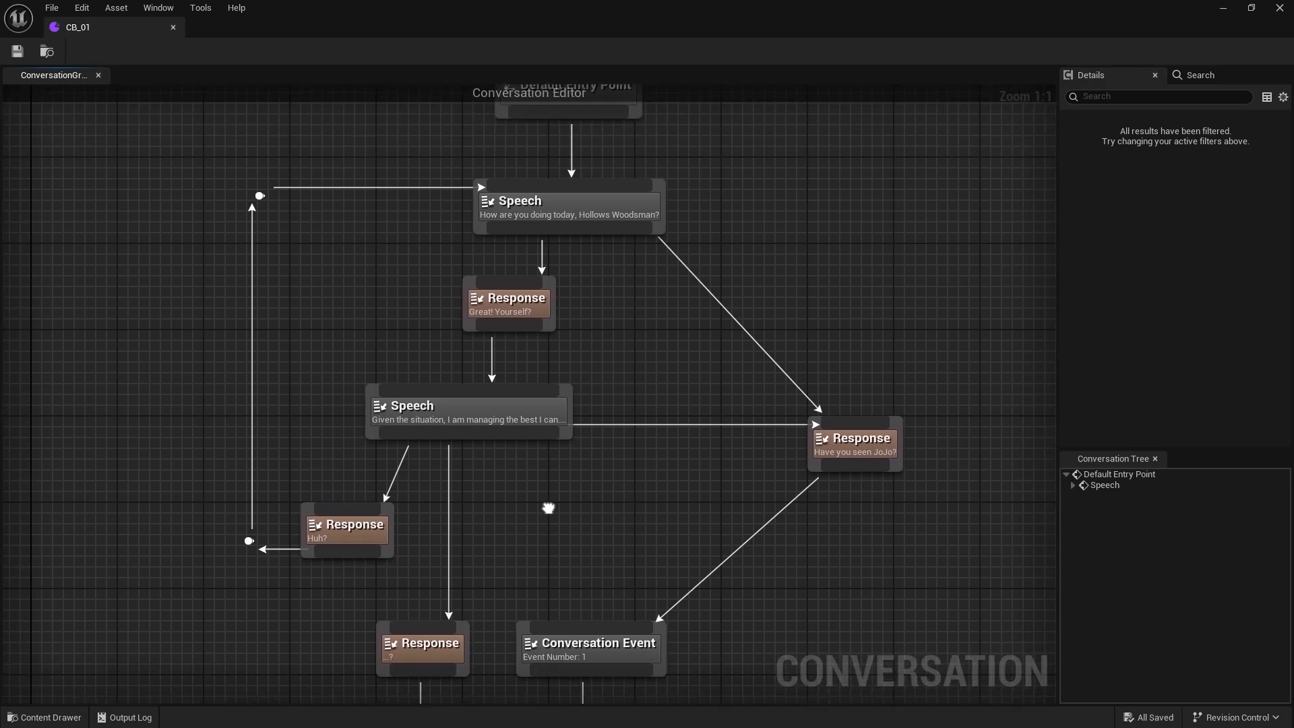
Move the "Have you seen JoJo?" response slightly left and the Conversation Event node right, closer beneath that response.
left_click_drag(851, 447, 824, 442)
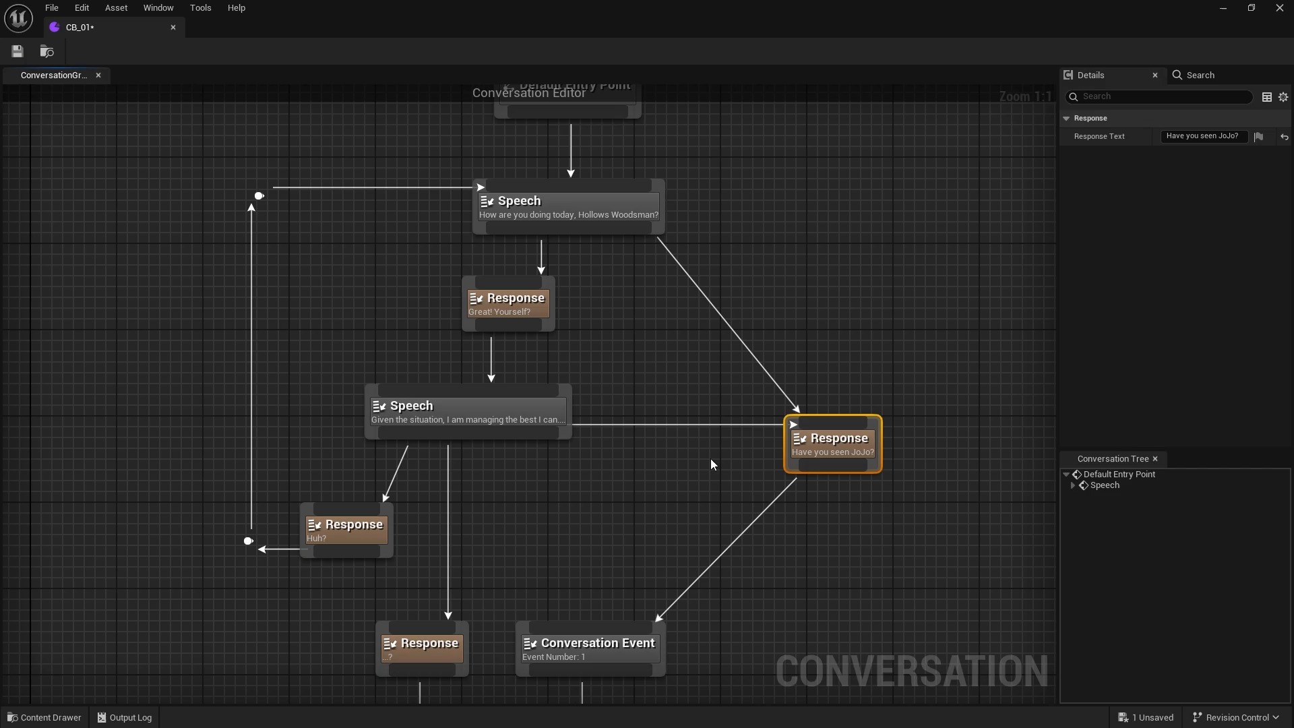
right_click_drag(625, 531, 610, 288)
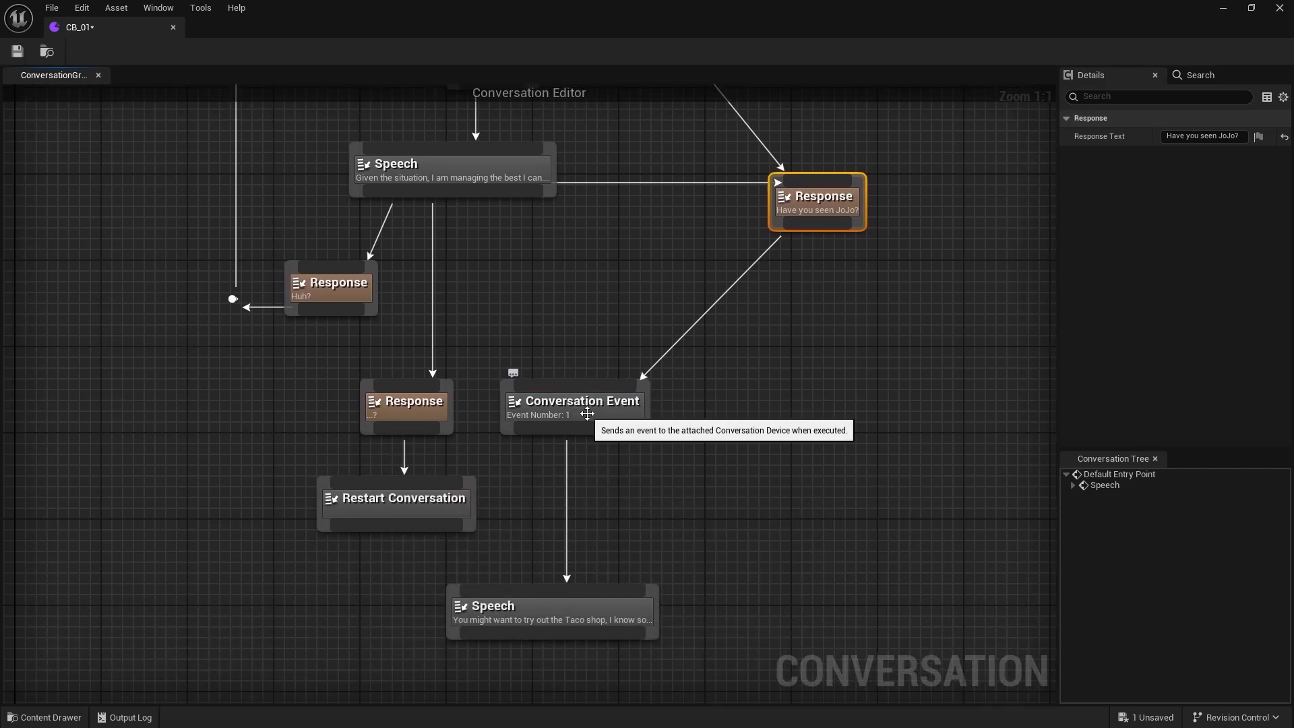
left_click_drag(593, 412, 684, 413)
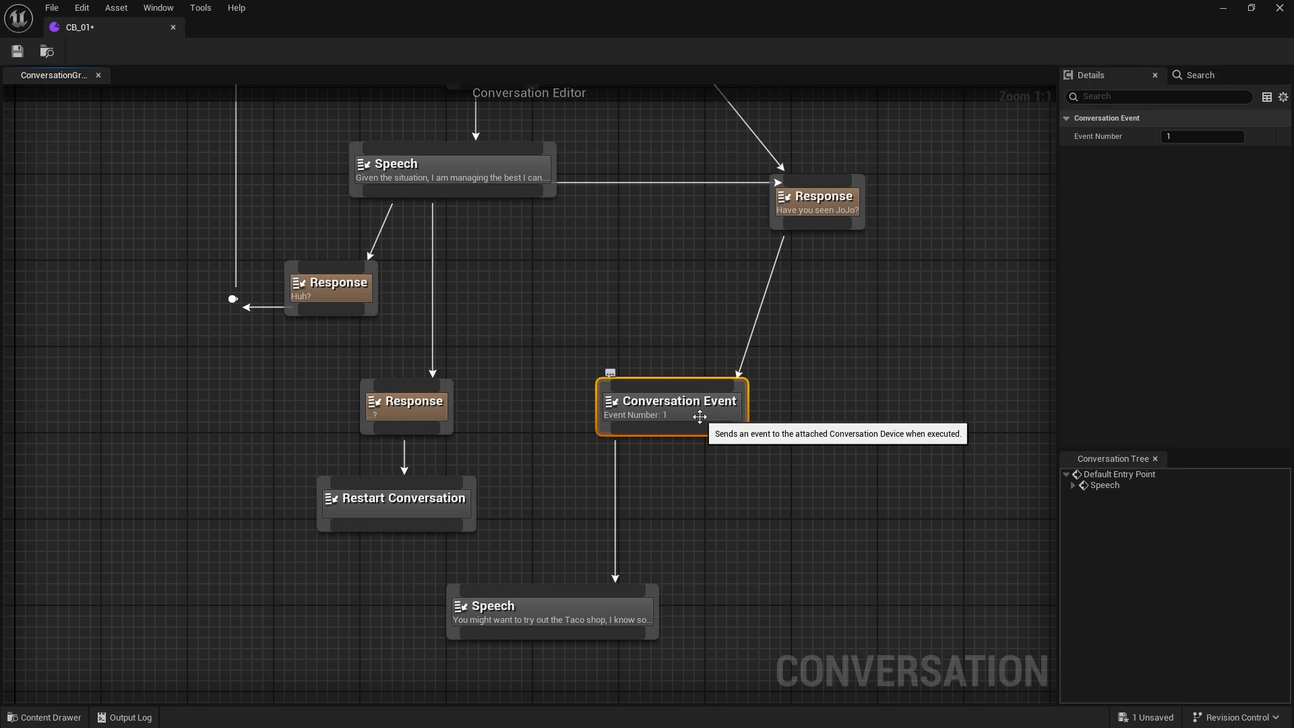
Replace "so and so" with "BeefBurger" in the message of the final Speech node about the Taco shop.
left_click(593, 602)
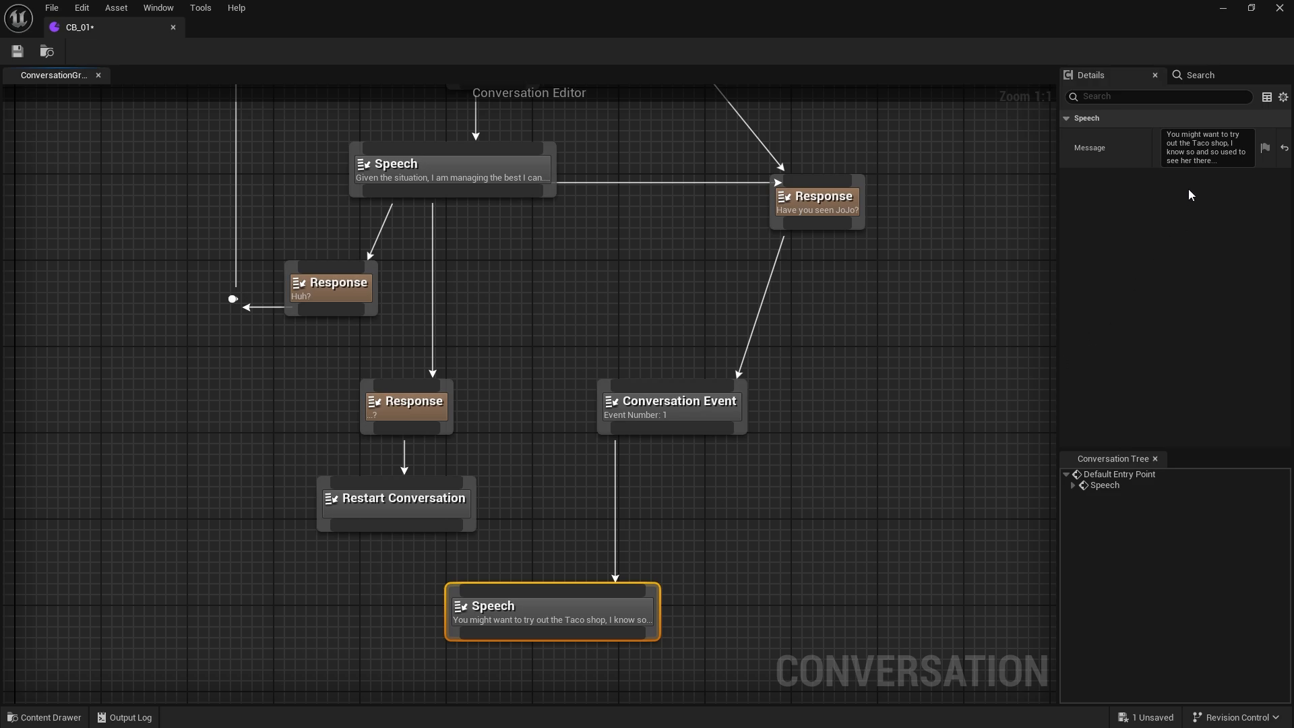
left_click(1186, 151)
left_click_drag(1186, 151, 1222, 152)
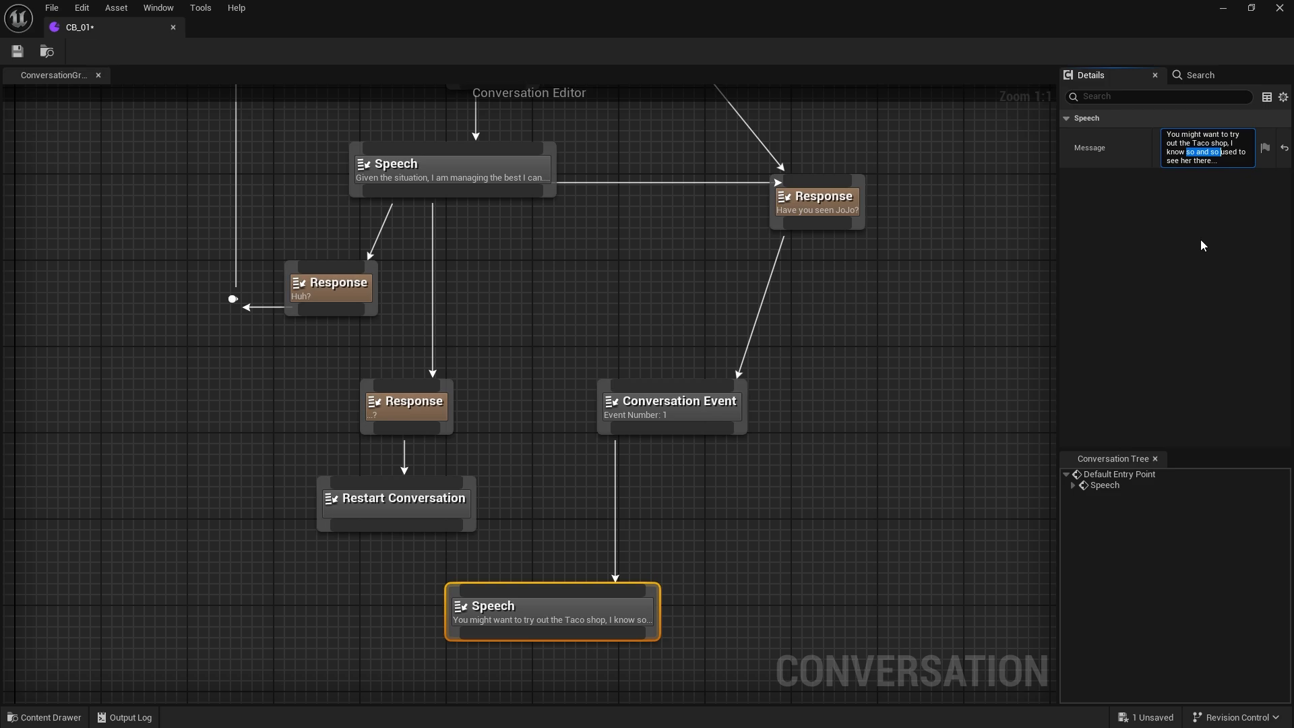
type("Be")
type("ef")
type("Burger")
left_click(1156, 219)
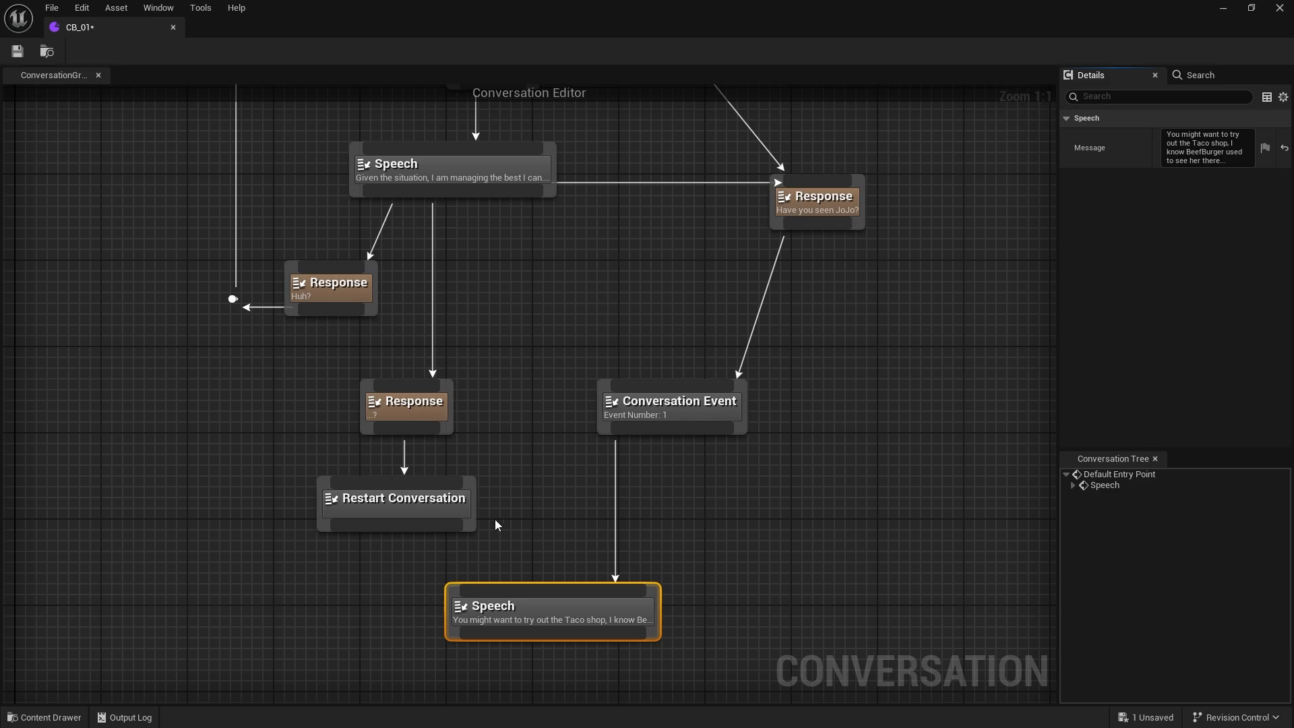
Inspect the Restart Conversation node and nudge the "...?" response leading to it slightly up and right.
left_click(397, 509)
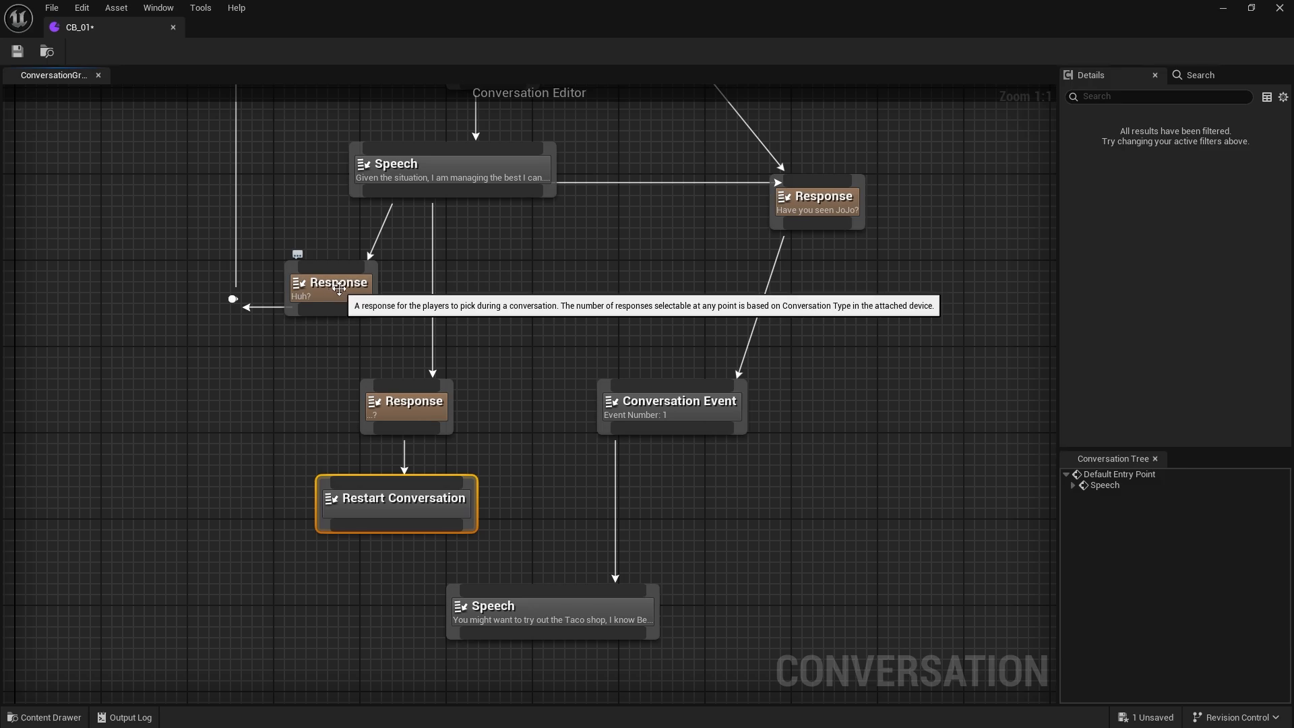
right_click_drag(531, 290, 553, 389)
mouse_move(462, 497)
left_mouse_down()
mouse_move(495, 488)
mouse_move(471, 485)
left_mouse_up()
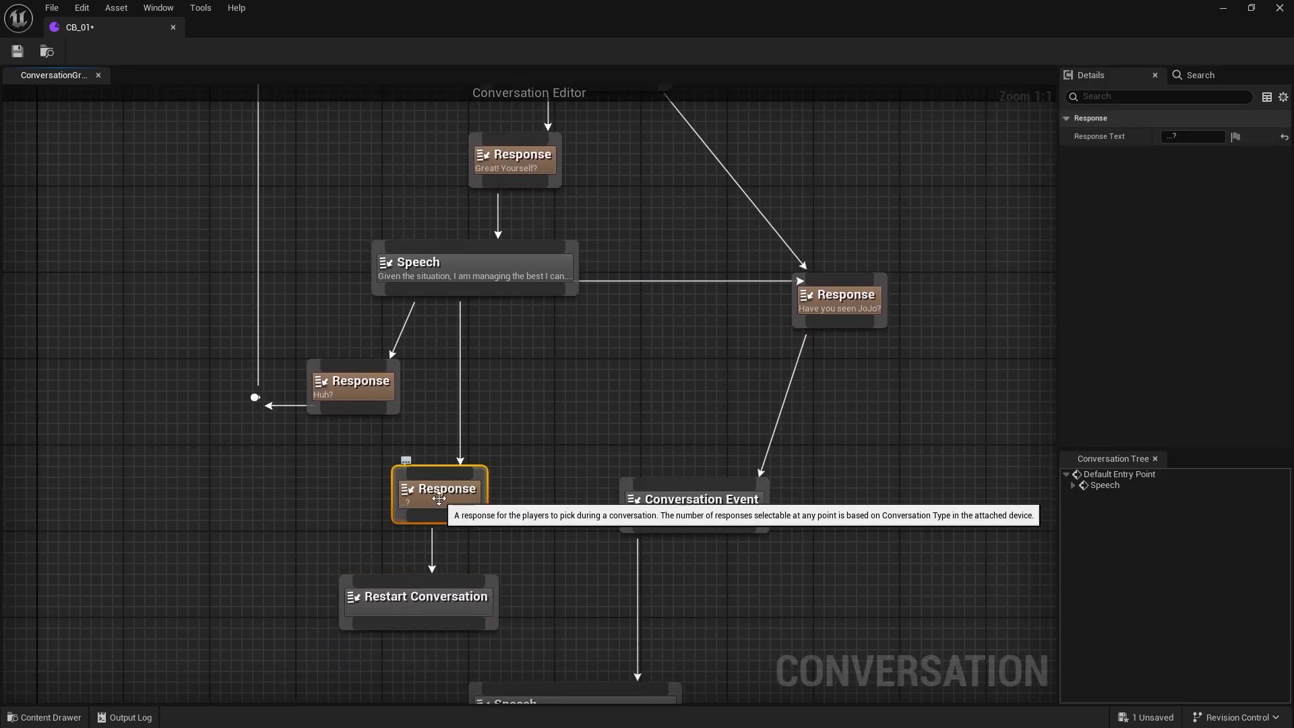
left_click(427, 610)
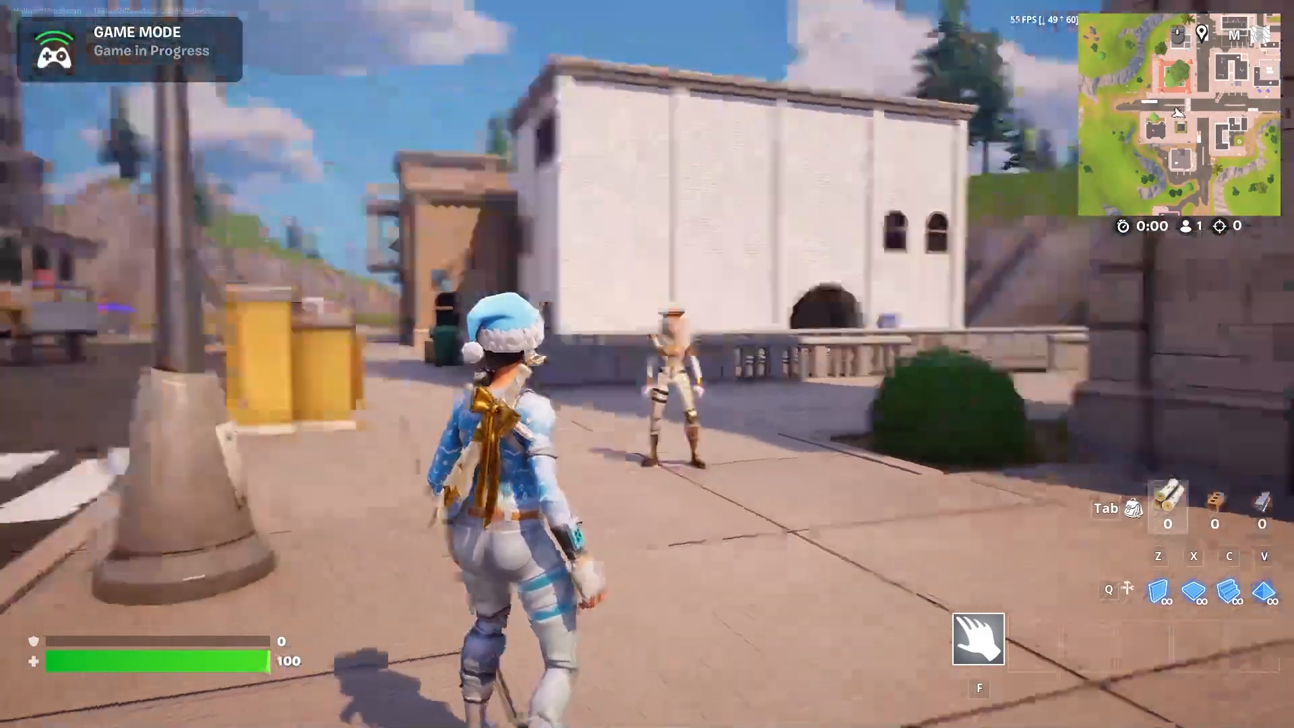
Approach the NPC, start the conversation, answer "Great! Yourself?" and pick a response to the follow-up line.
key("w")
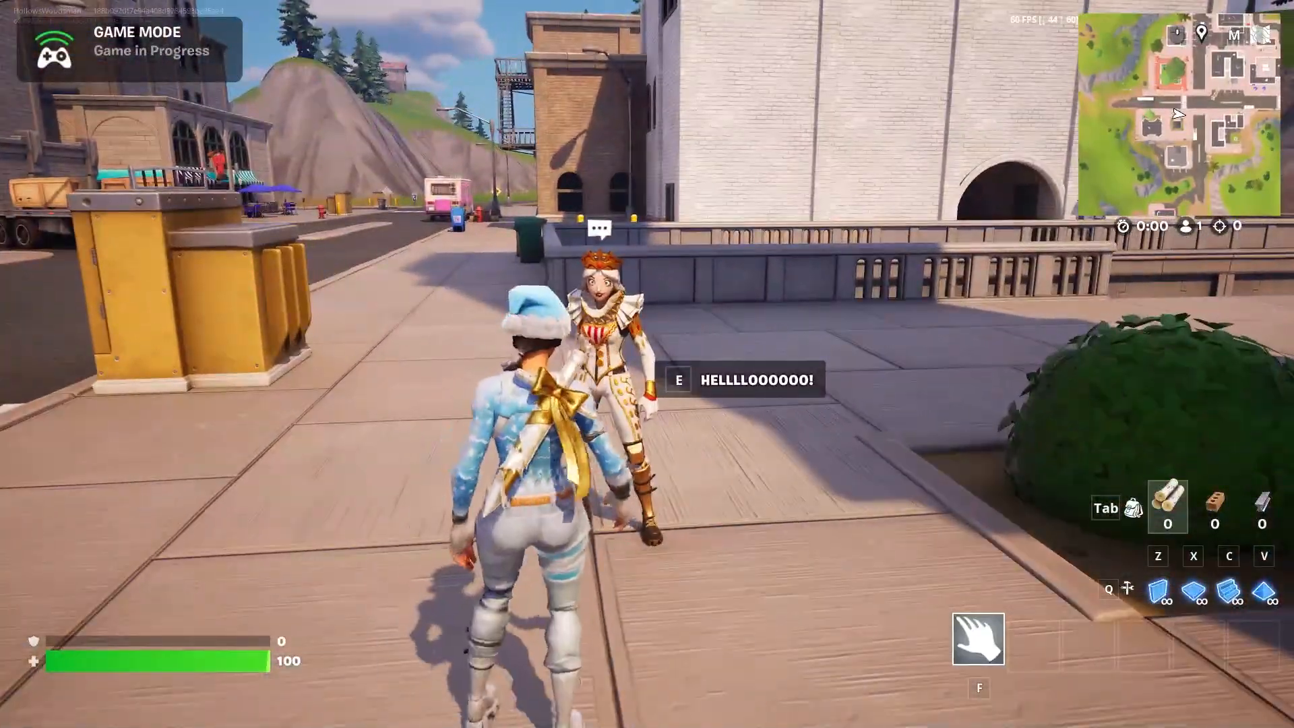
key("e")
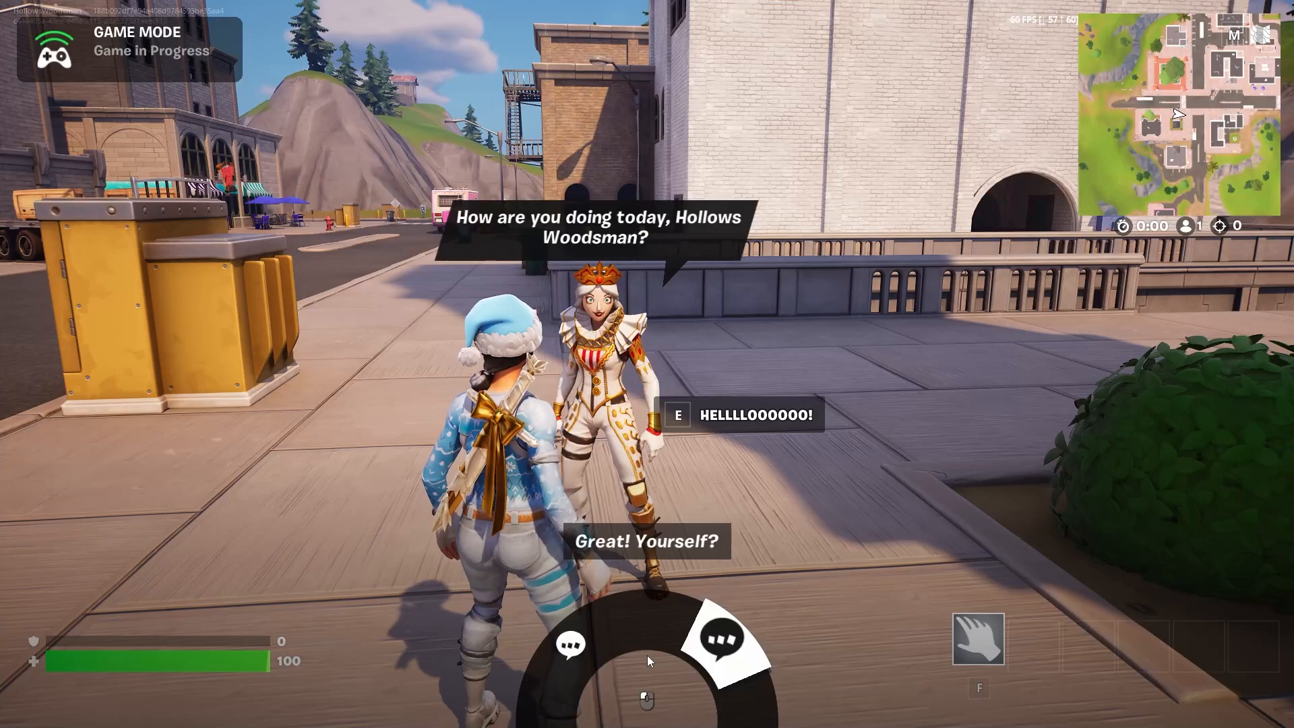
left_click(657, 649)
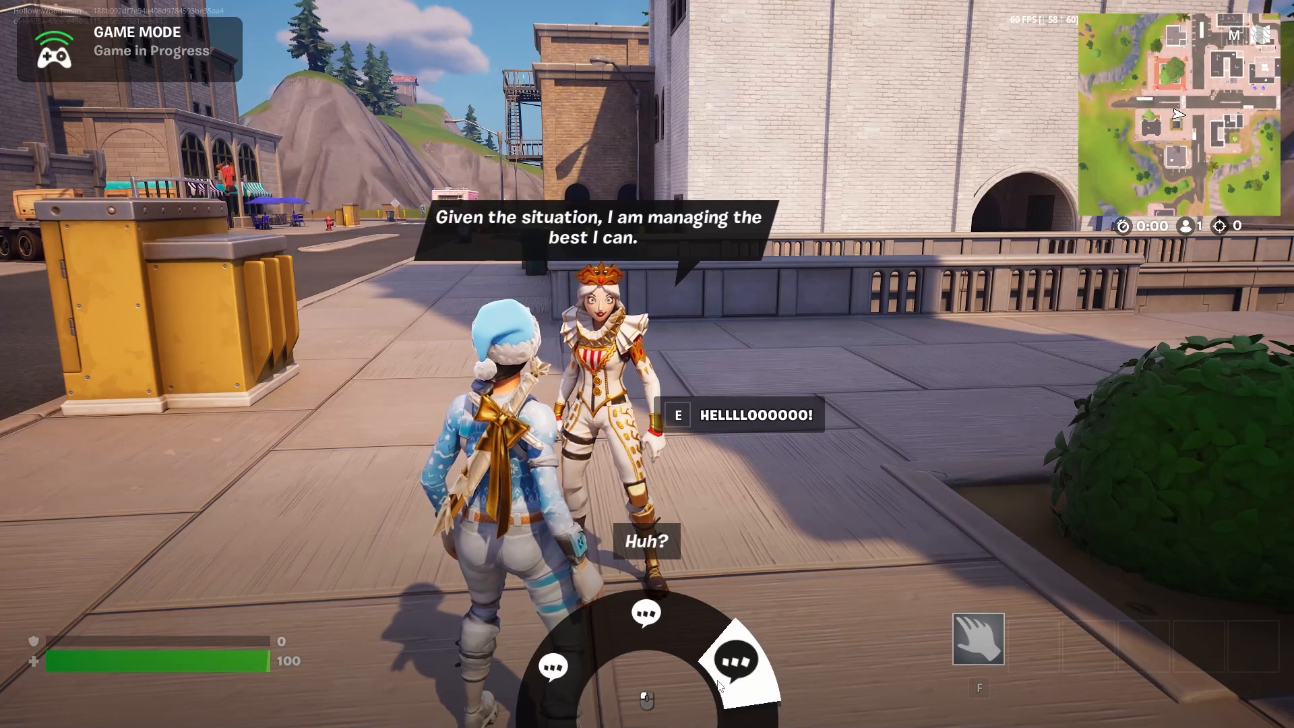
left_click(661, 622)
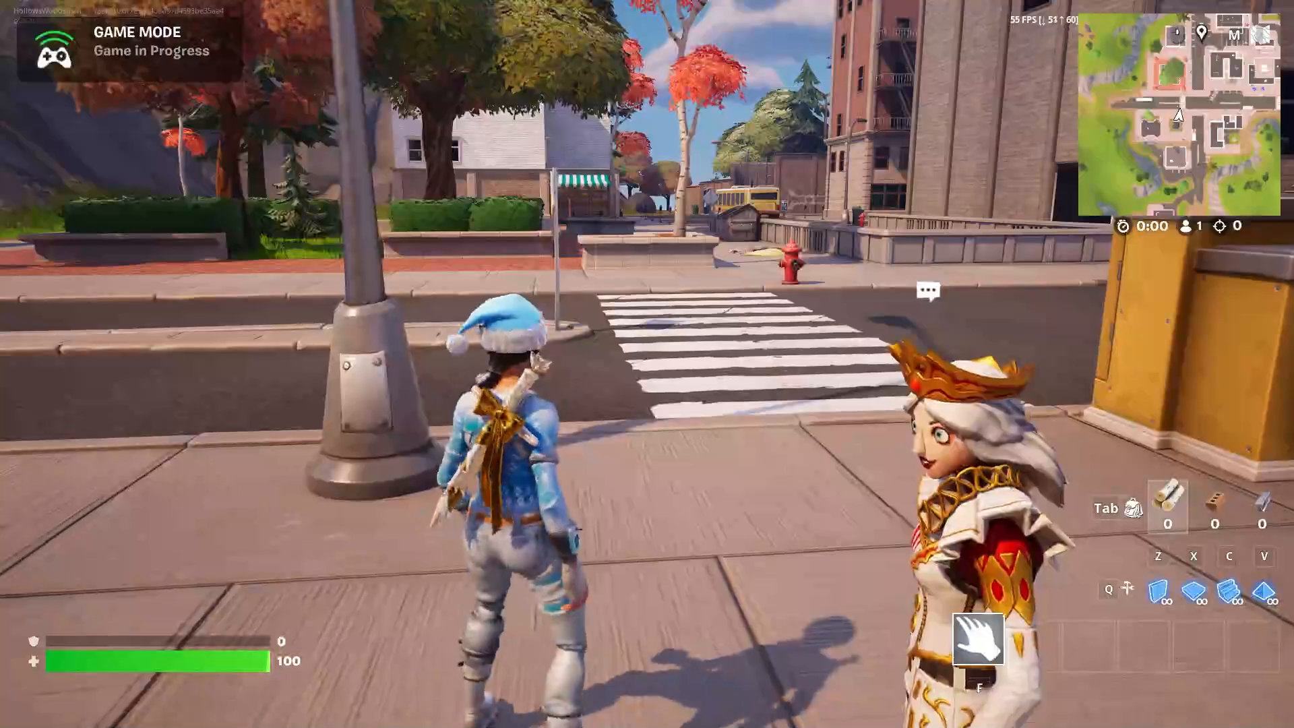
Talk to the NPC again and choose "Have you seen JoJo?" to test the branch that triggers the cinematic.
key("w")
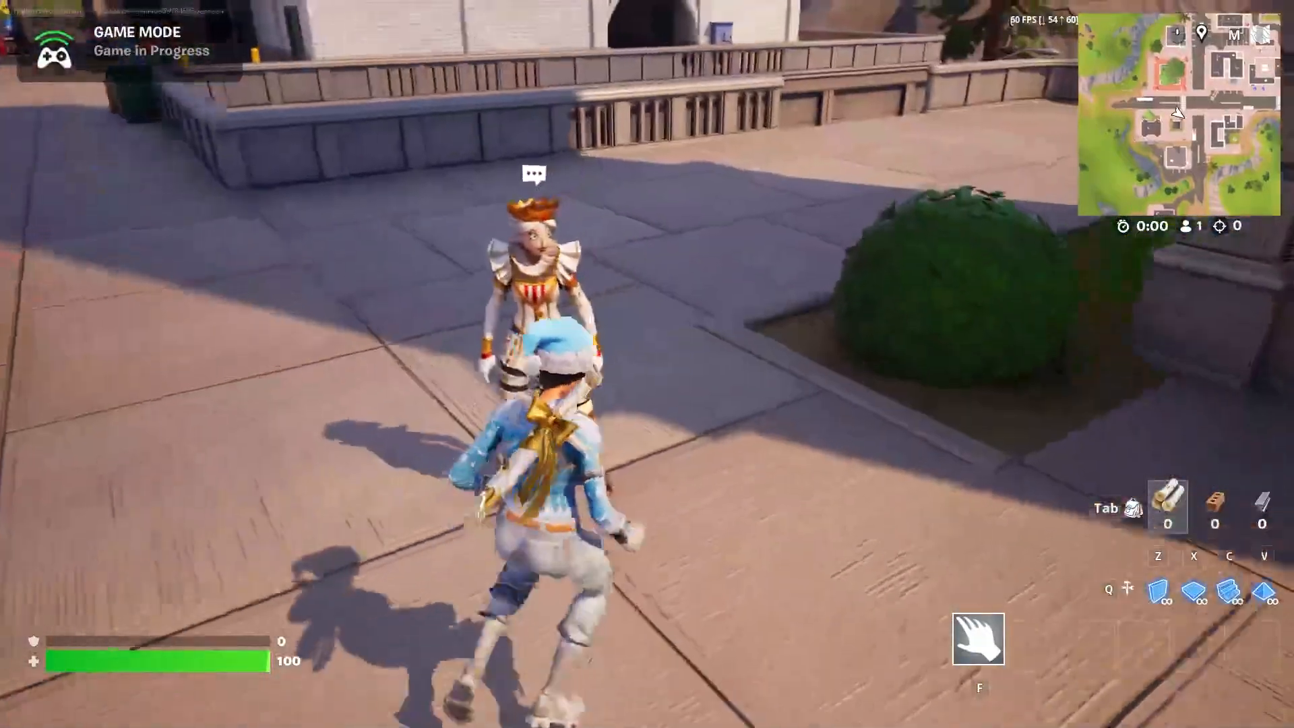
key("e")
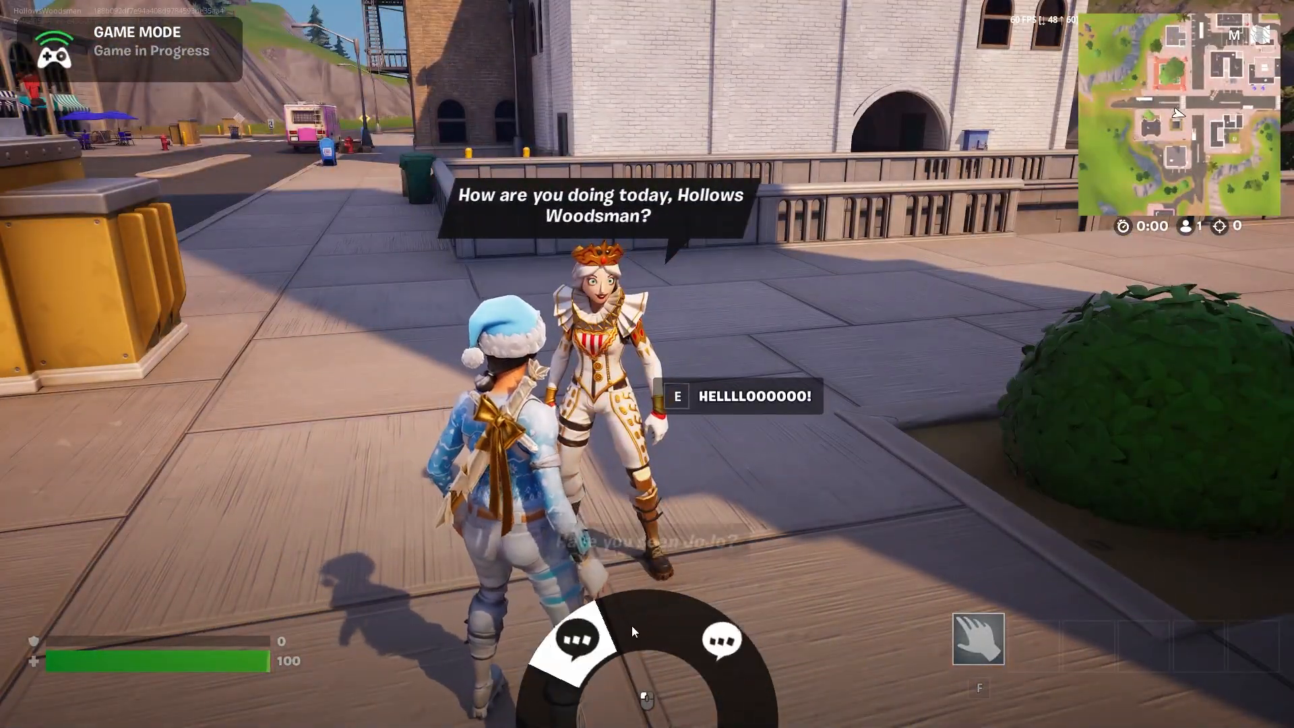
left_click(630, 630)
key("w")
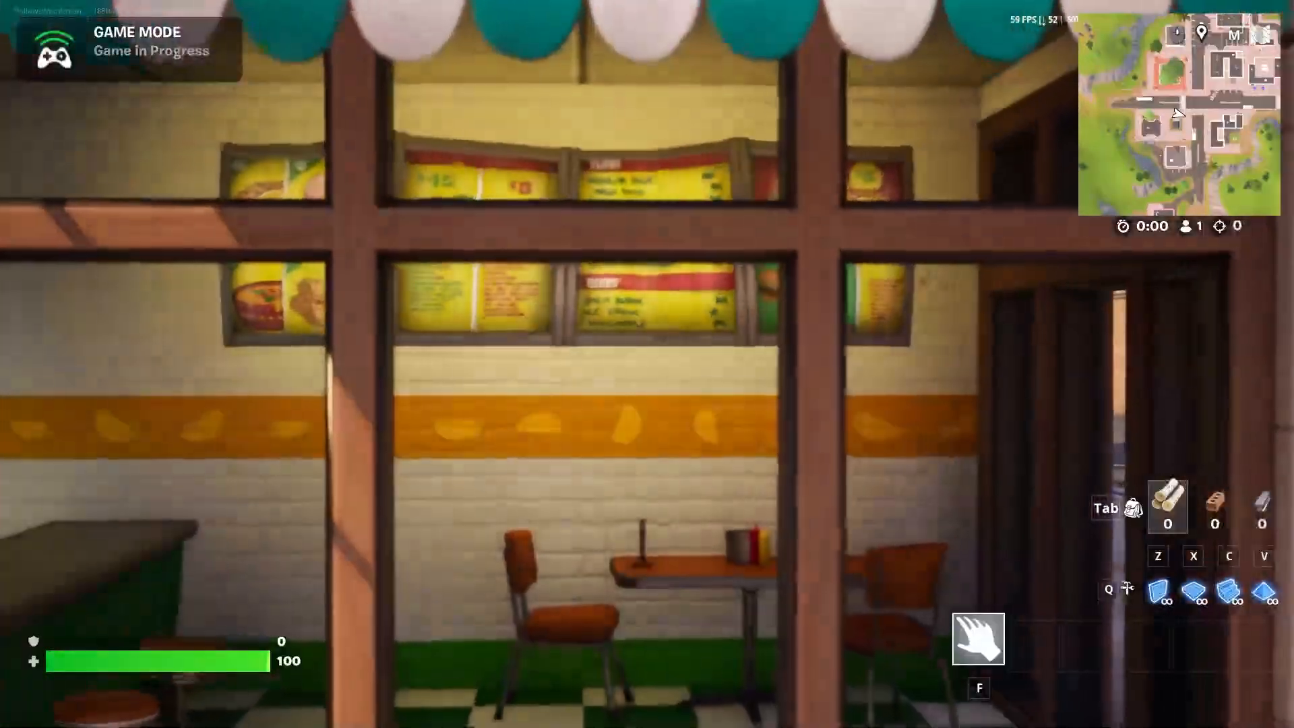
key("shift+w")
key("w")
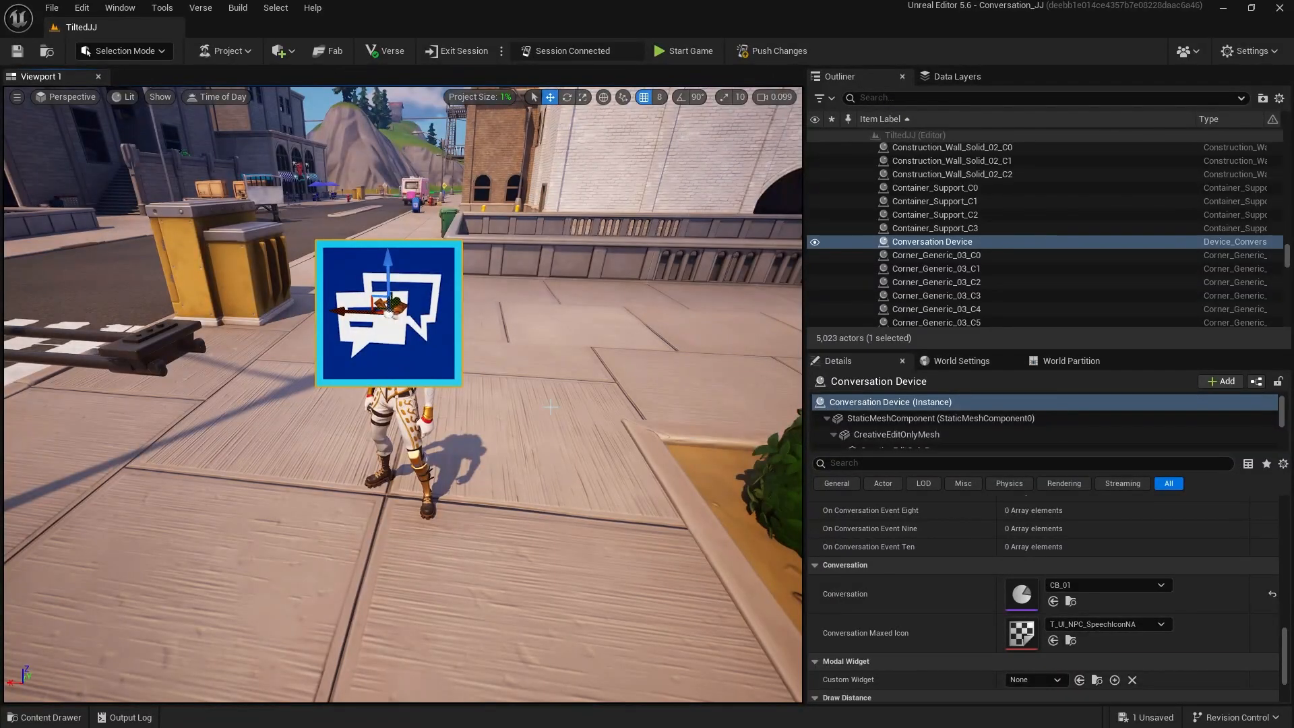
Bind the Conversation Device's Initiate Conversation function to the Character Device's On Interacted With event.
scroll(953, 581, "down", 5)
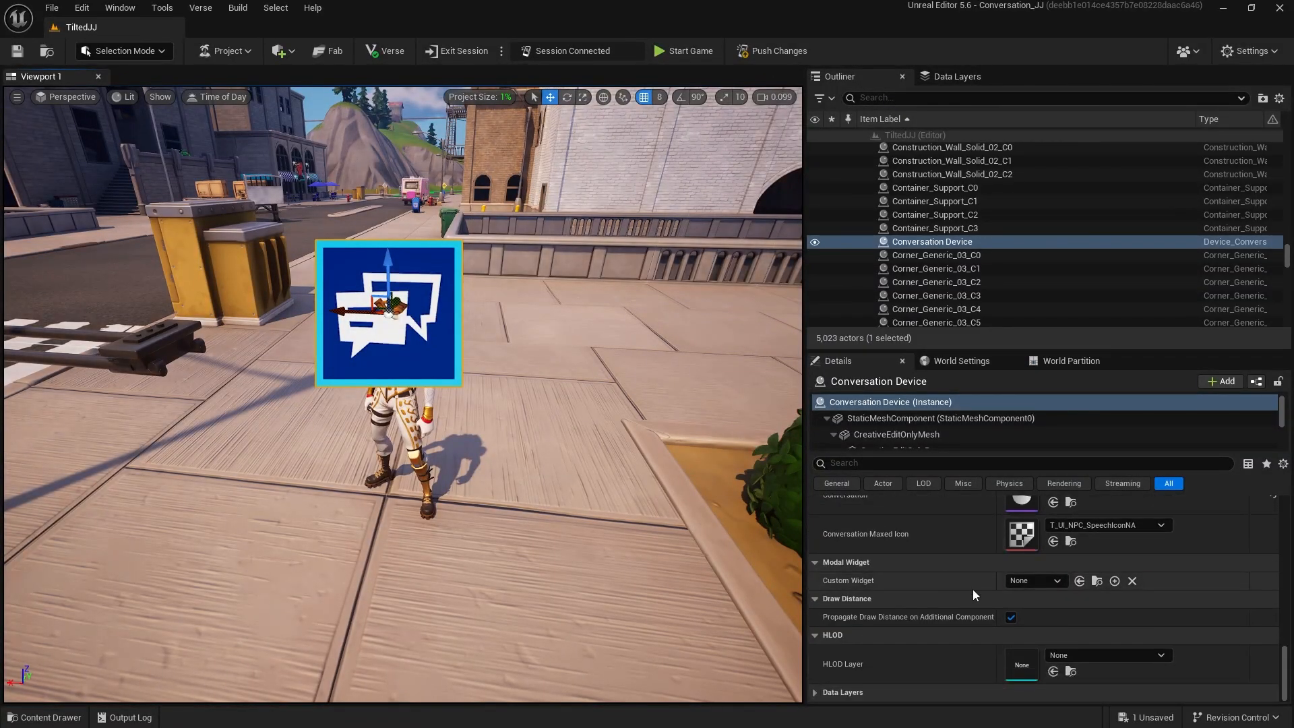
scroll(973, 591, "up", 5)
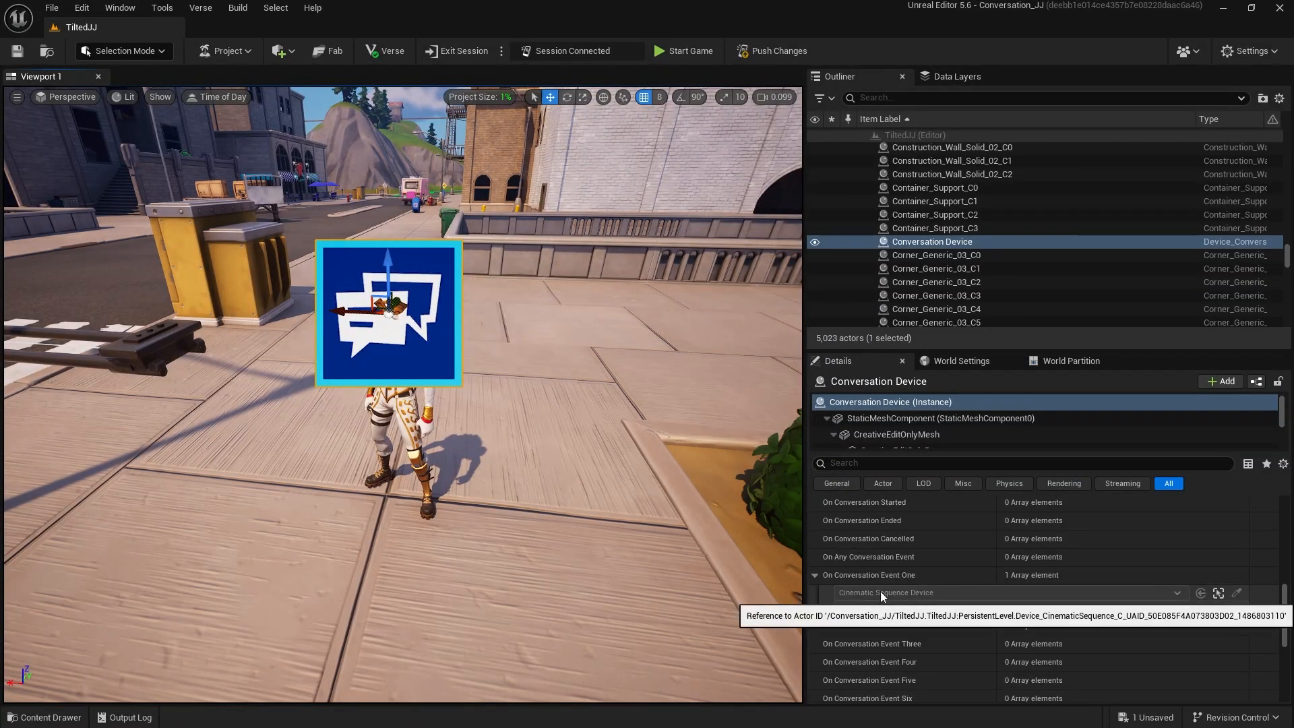
scroll(889, 576, "up", 4)
scroll(917, 583, "up", 3)
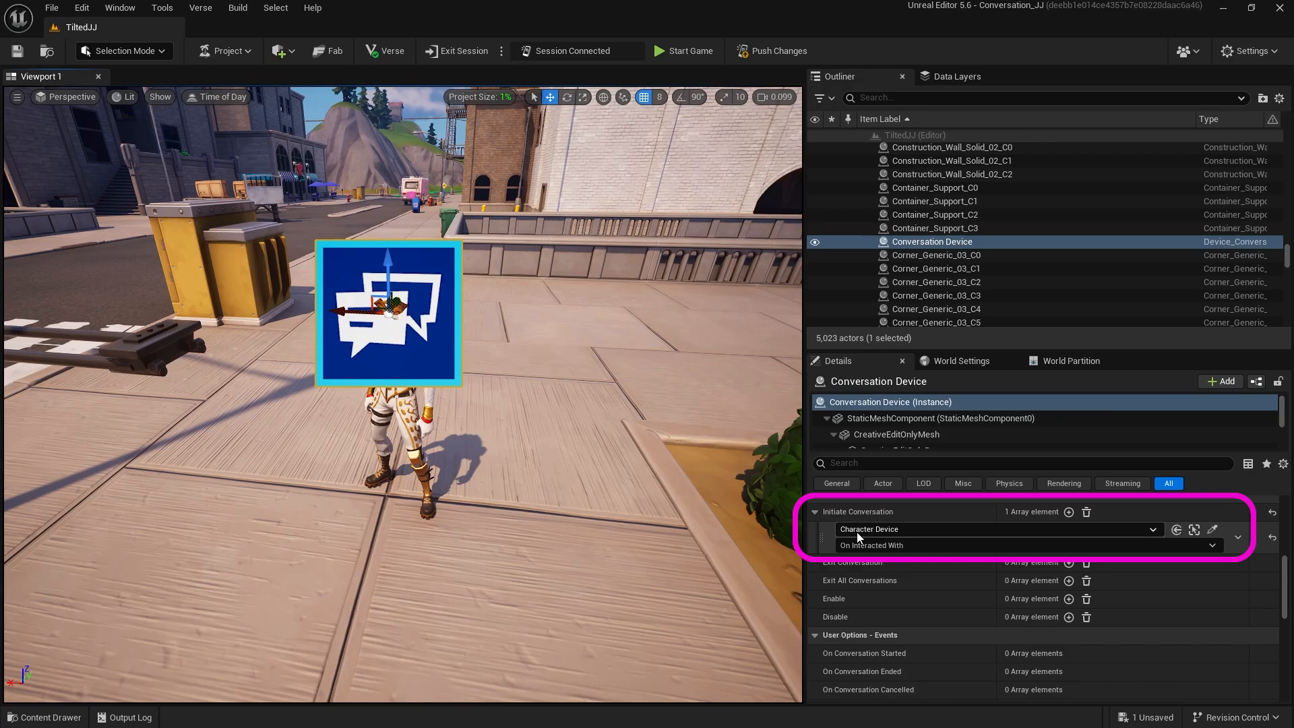
left_click(1212, 529)
left_click(426, 435)
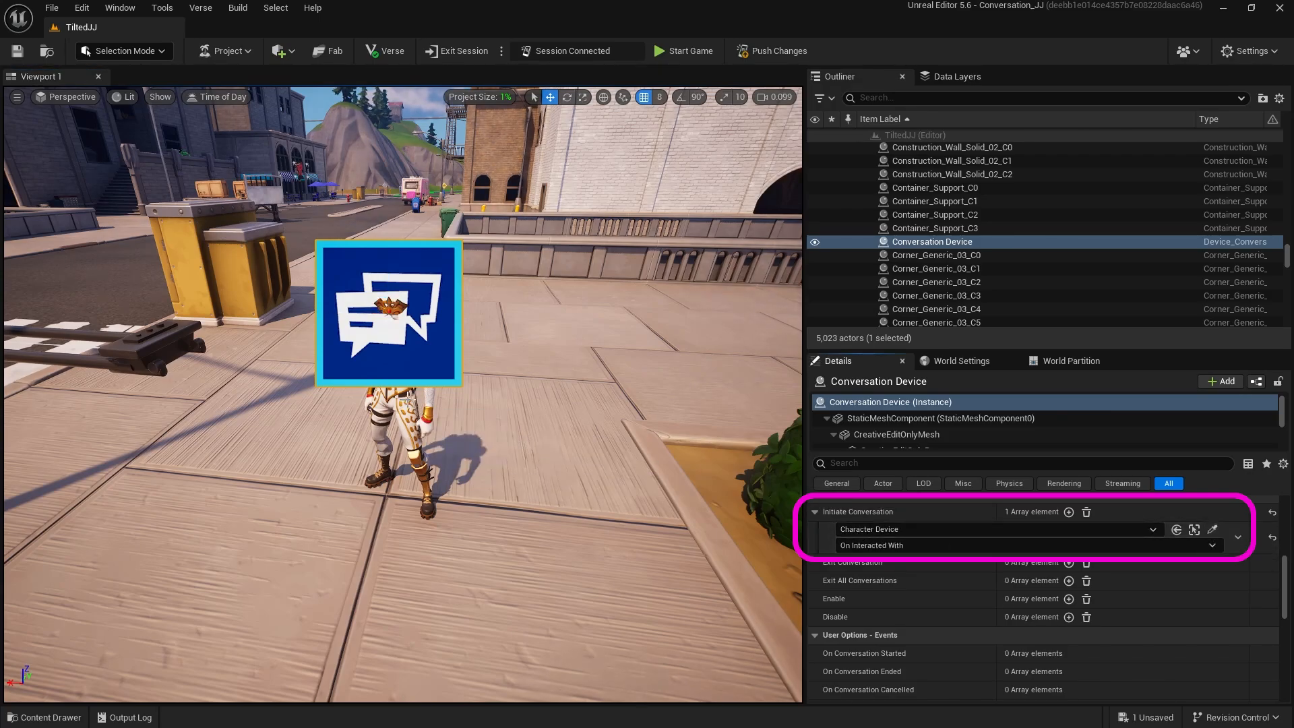
left_click(850, 545)
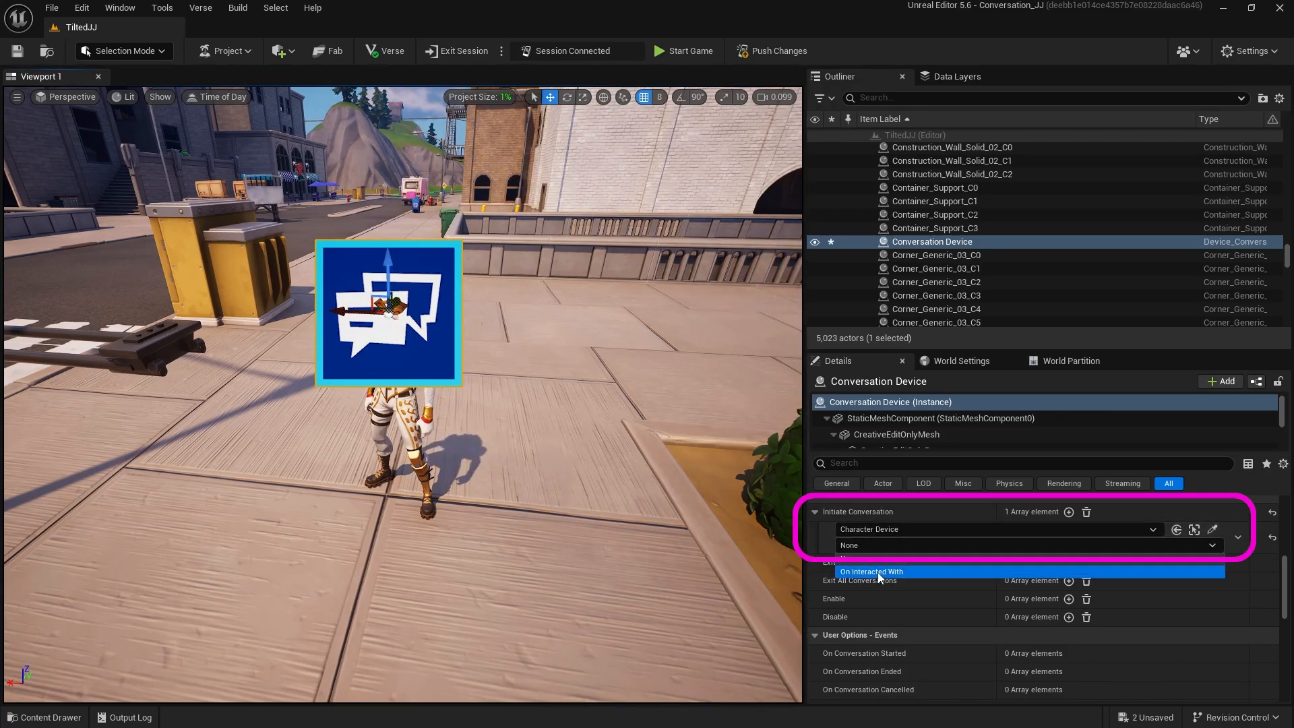
left_click(878, 572)
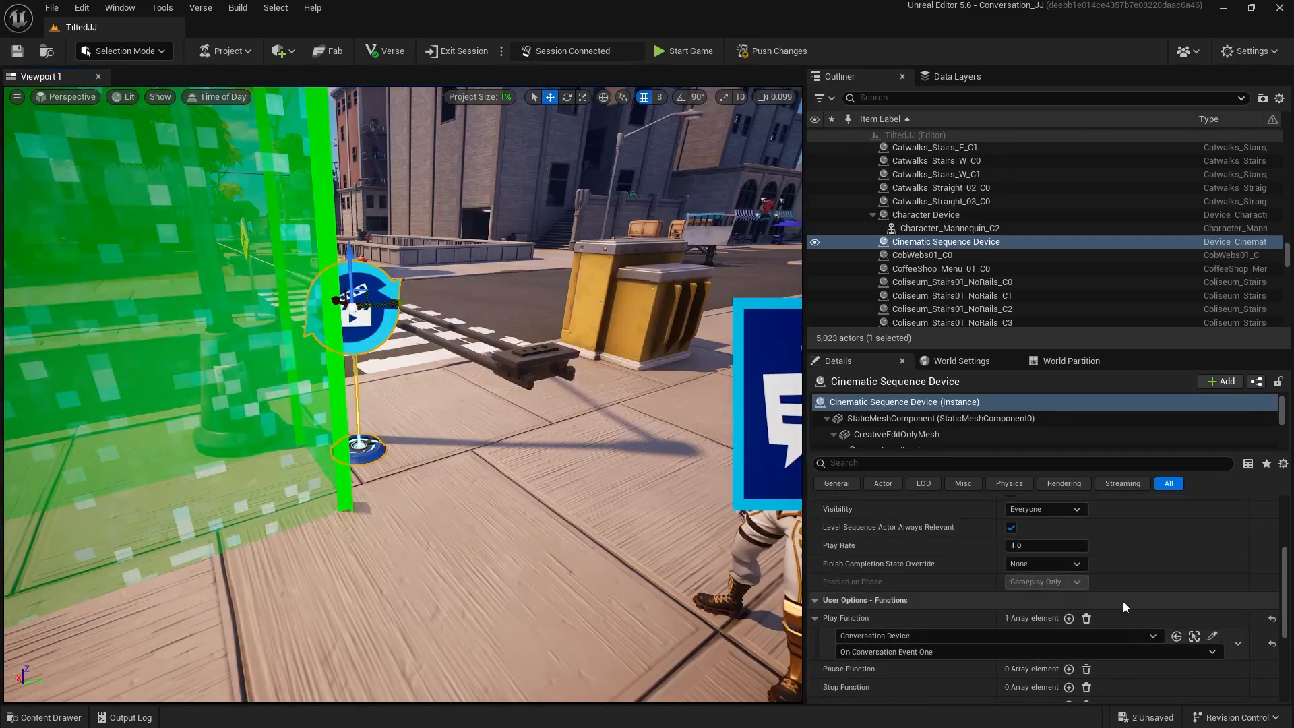
Preview the LS_01 sequence through its Camera Cuts track and examine the Cinematic Sequence Device's Play Function binding.
scroll(1122, 602, "up", 5)
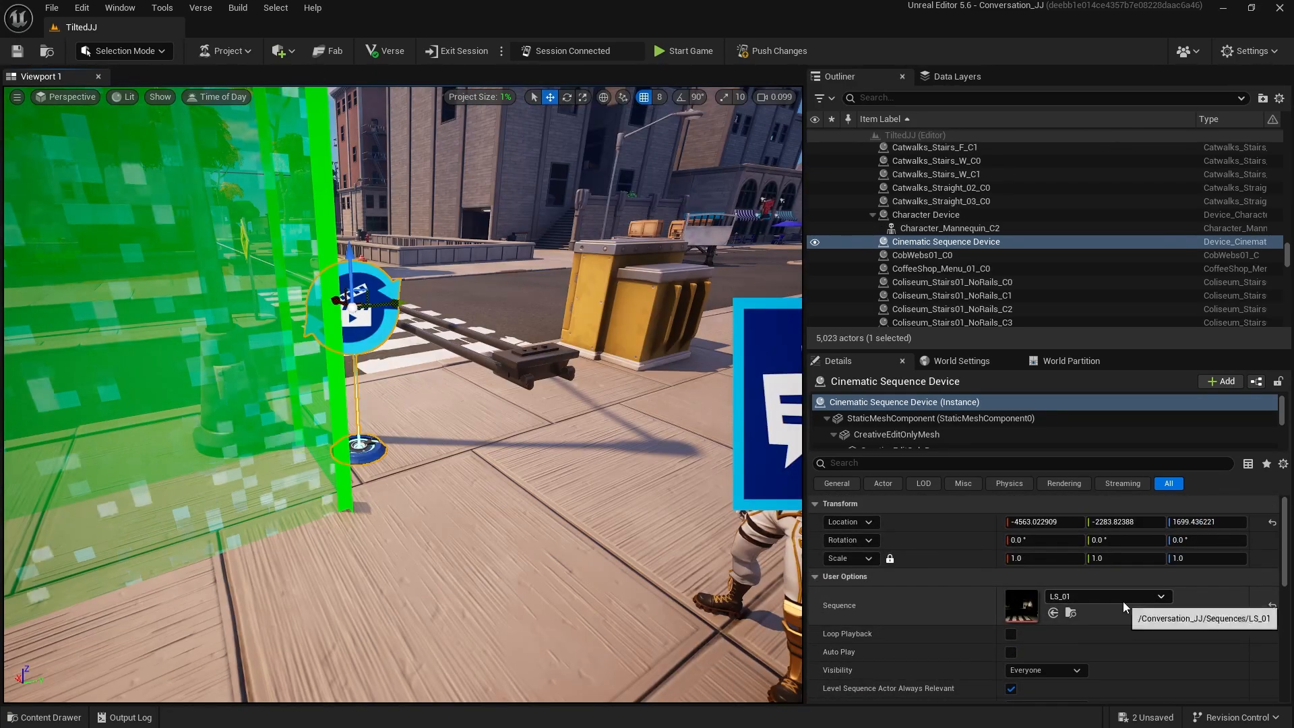
double_click(1024, 605)
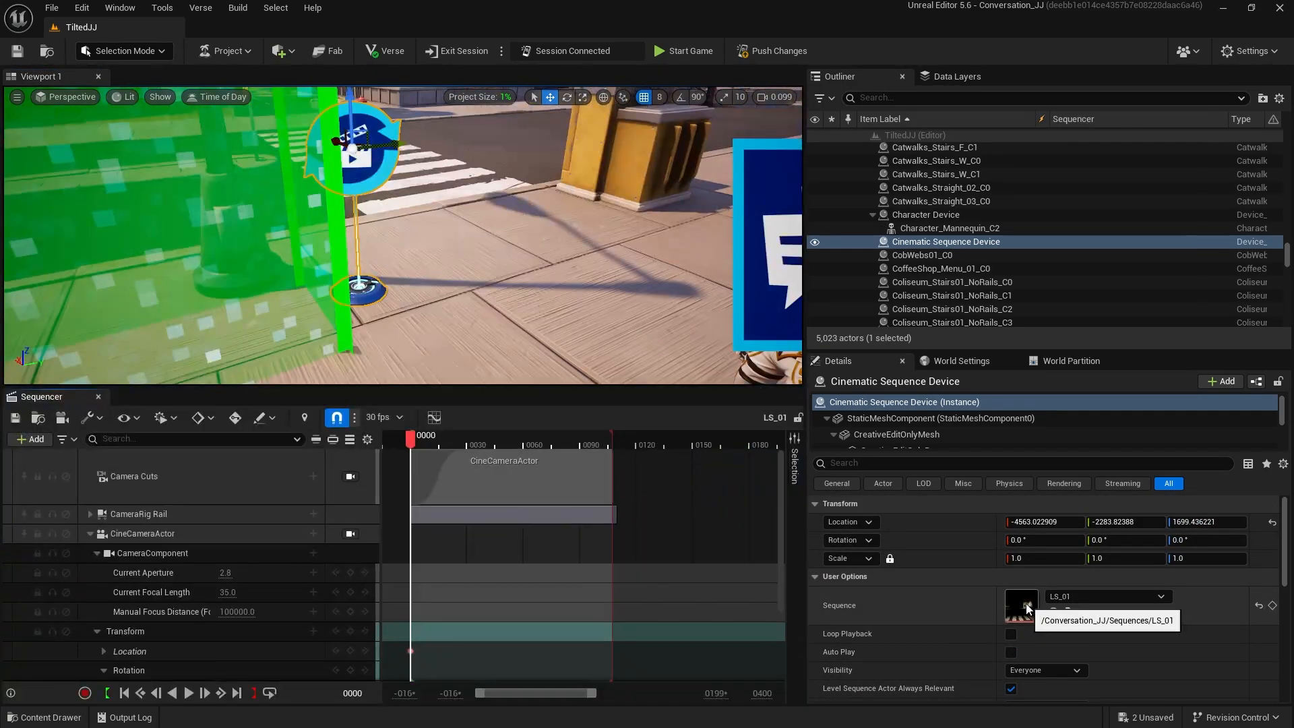
left_click(348, 476)
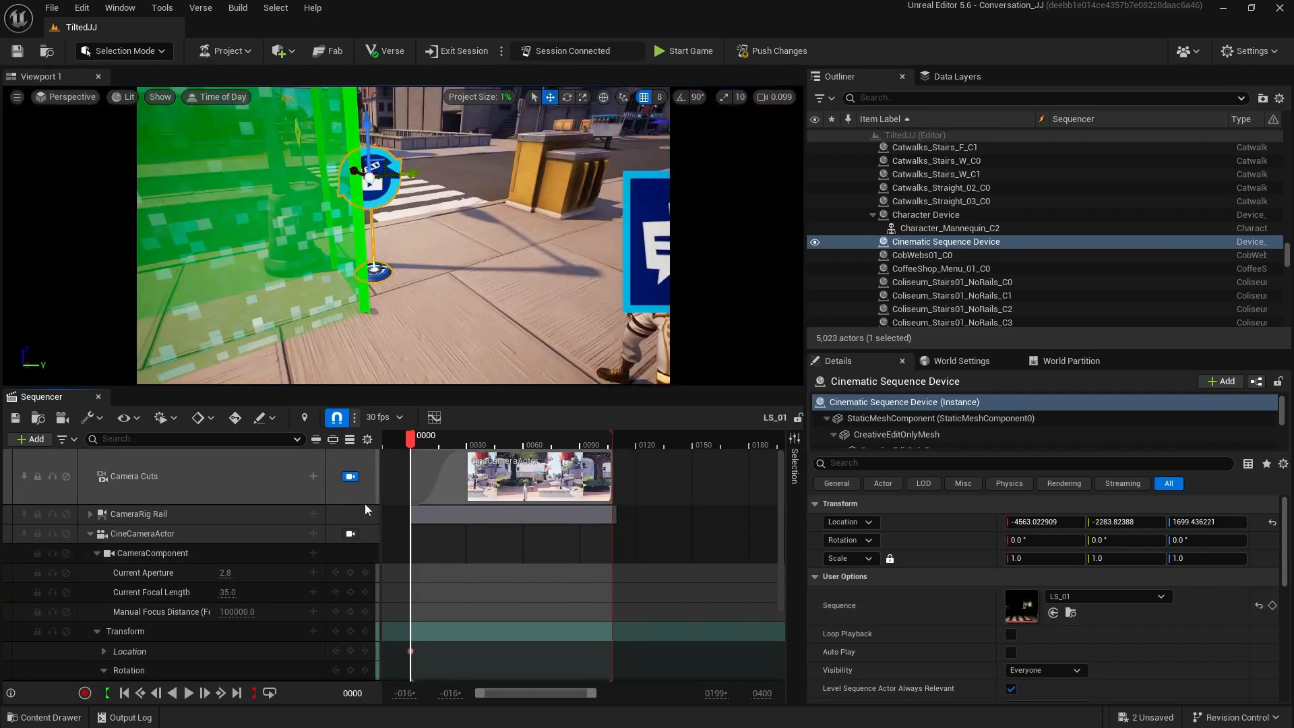
left_click(189, 693)
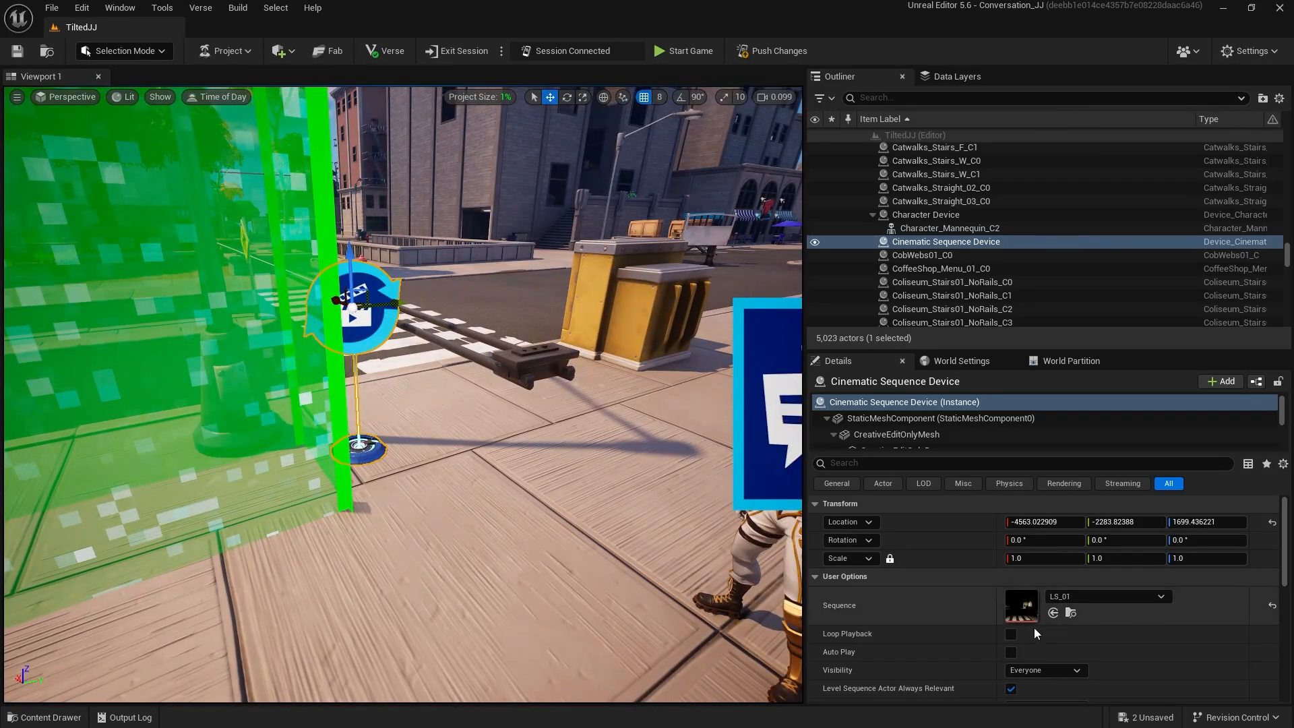
scroll(1035, 630, "down", 8)
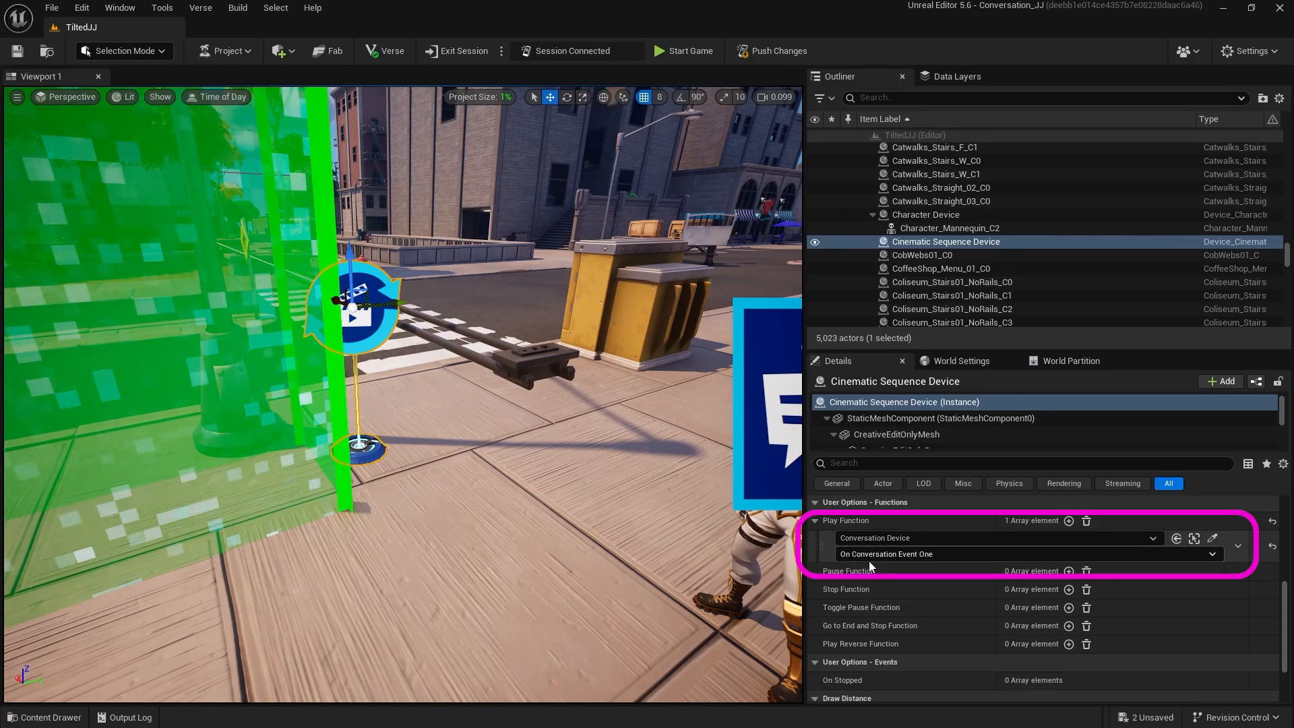
Open the Conversation Device's CB_01 graph and try to set the Conversation Event node's event number to 99.
right_click_drag(616, 494, 731, 486)
left_click(506, 368)
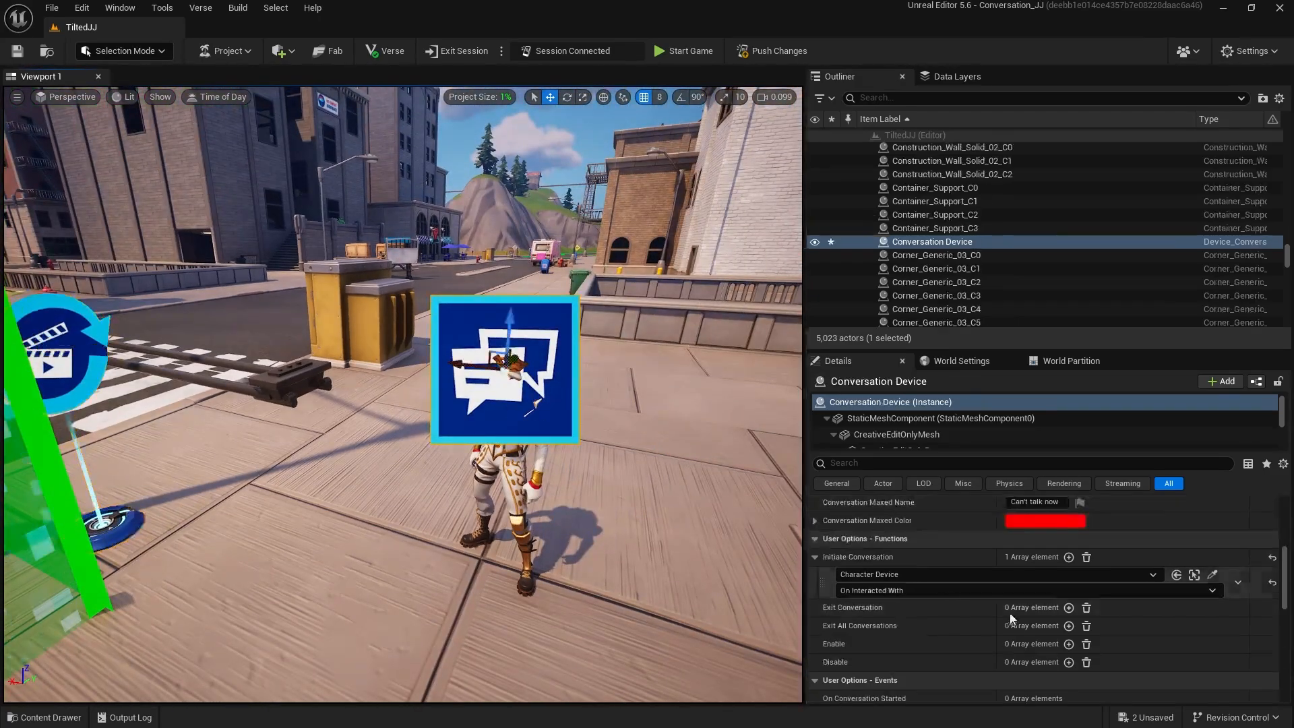
scroll(1045, 606, "down", 15)
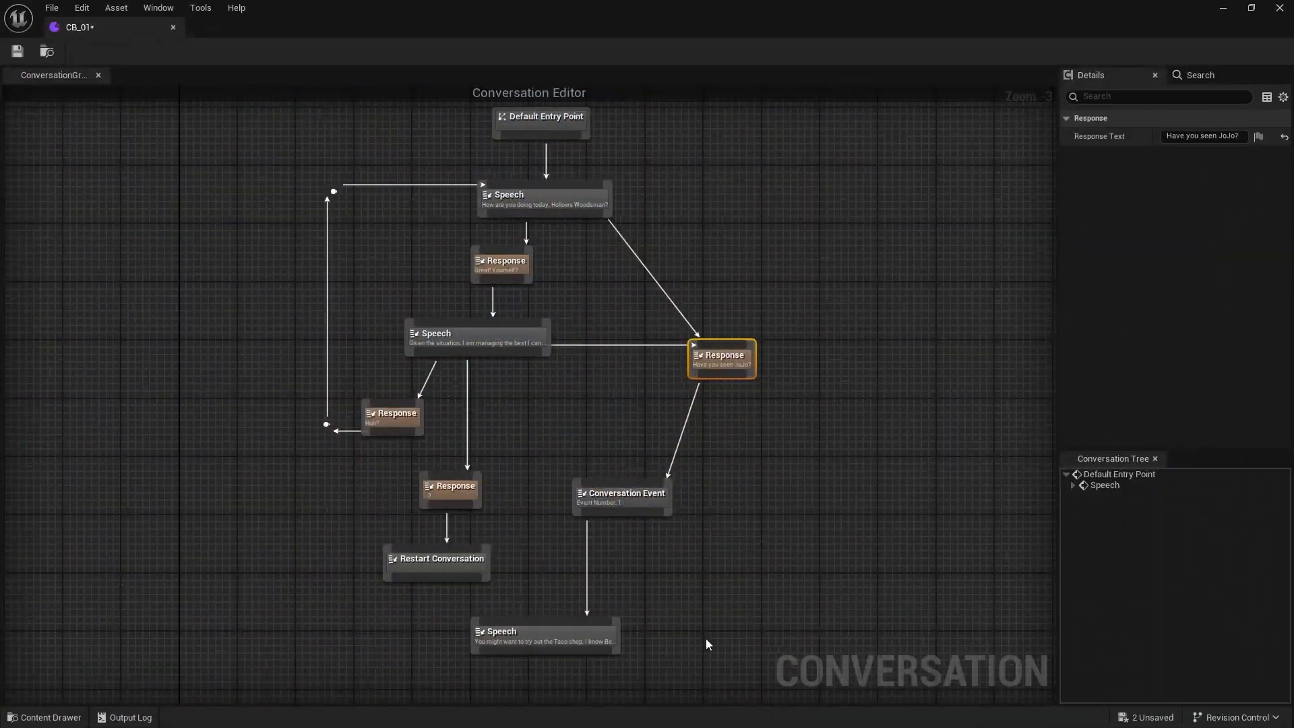
scroll(641, 361, "up", 3)
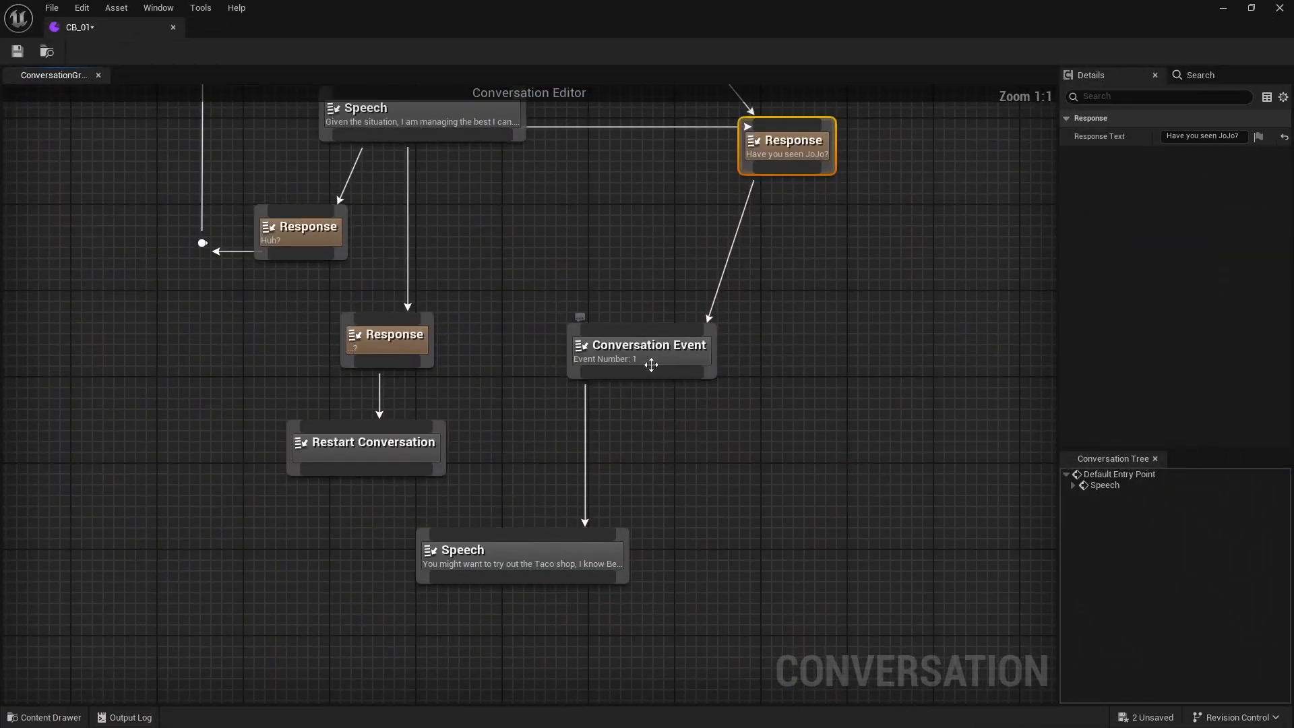
left_click(649, 364)
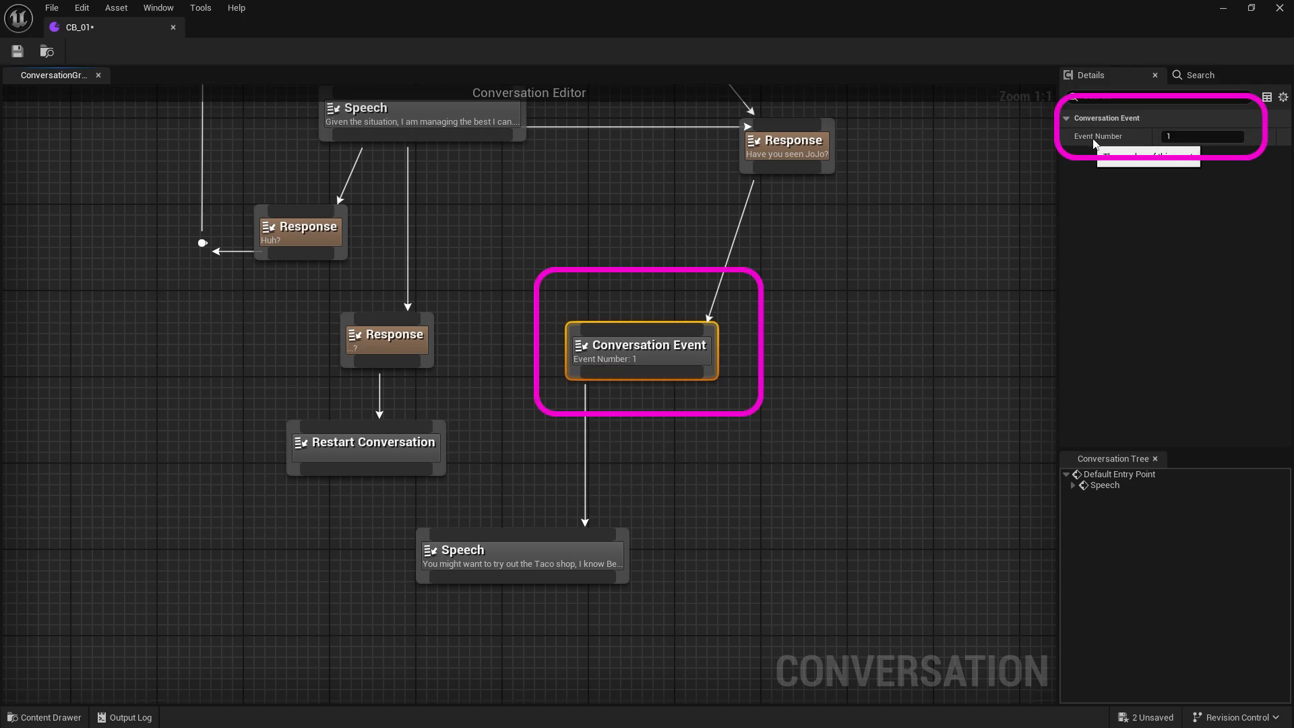
left_click(1186, 137)
left_click(1170, 135)
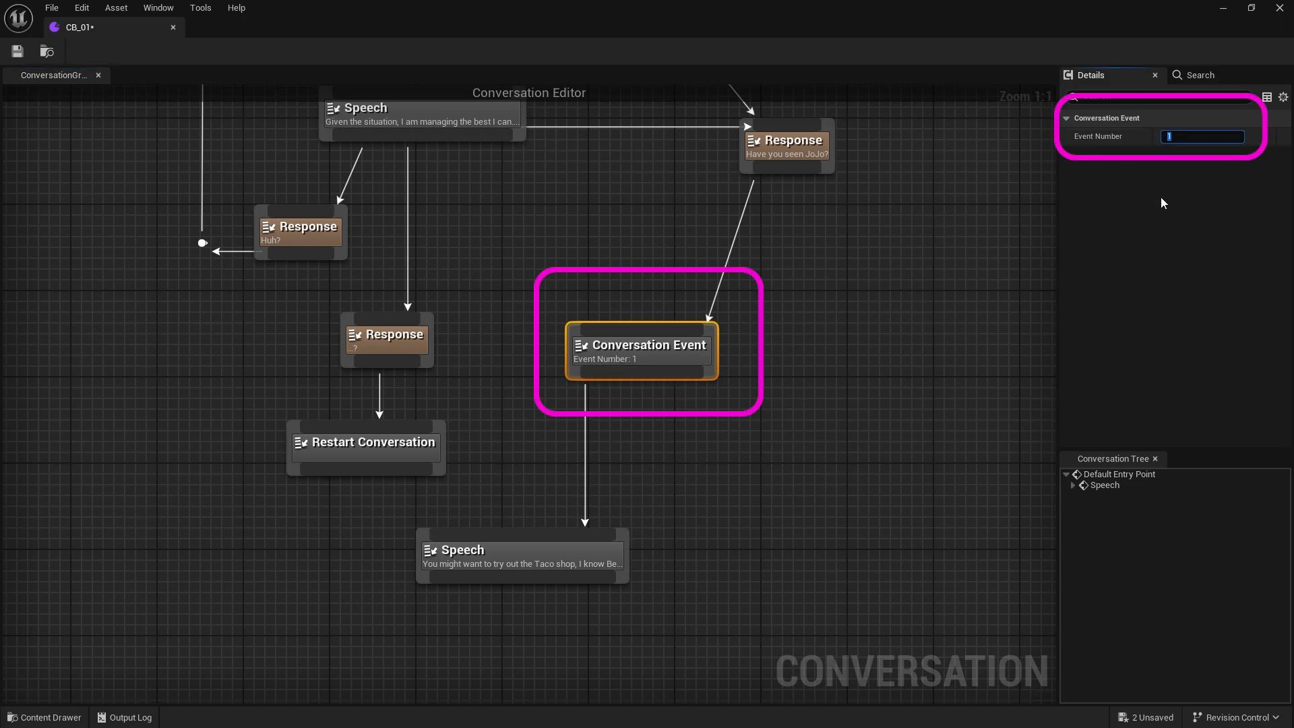
type("99")
key("Return")
left_click(994, 253)
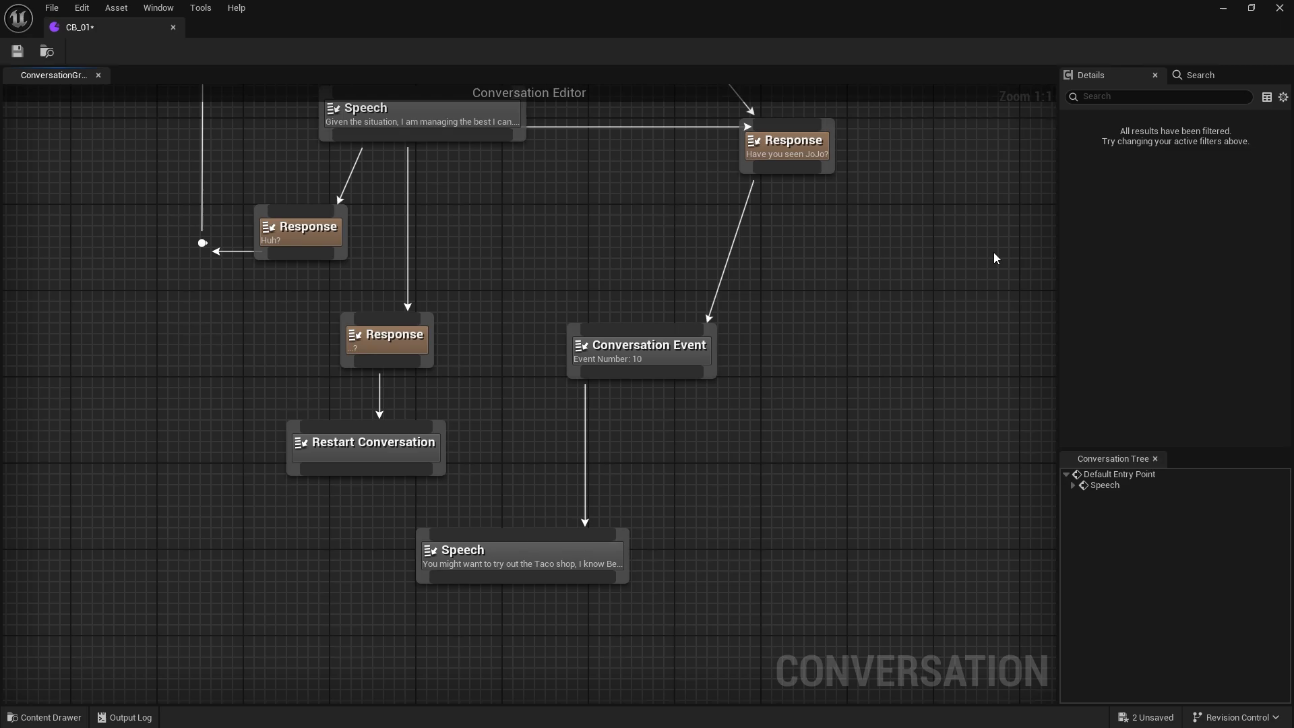
Set the Conversation Event node's event number back to 1.
left_click(640, 364)
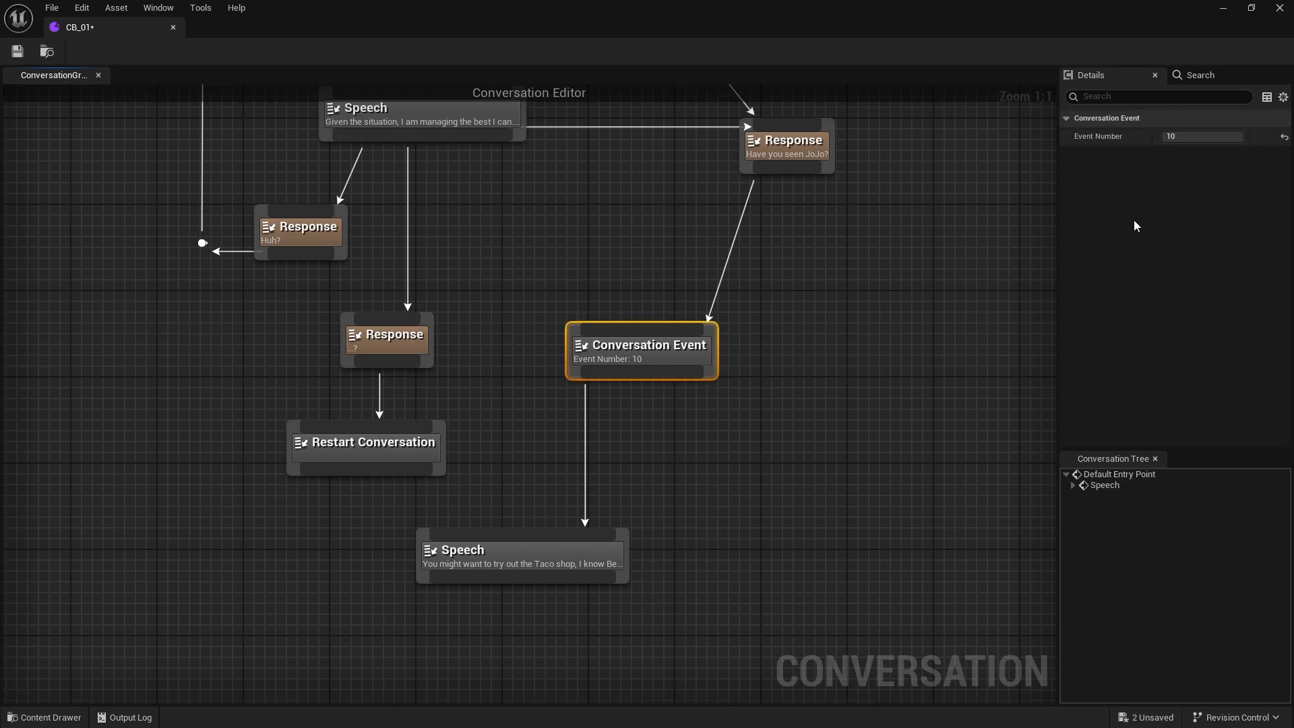
left_click(1185, 141)
type("1")
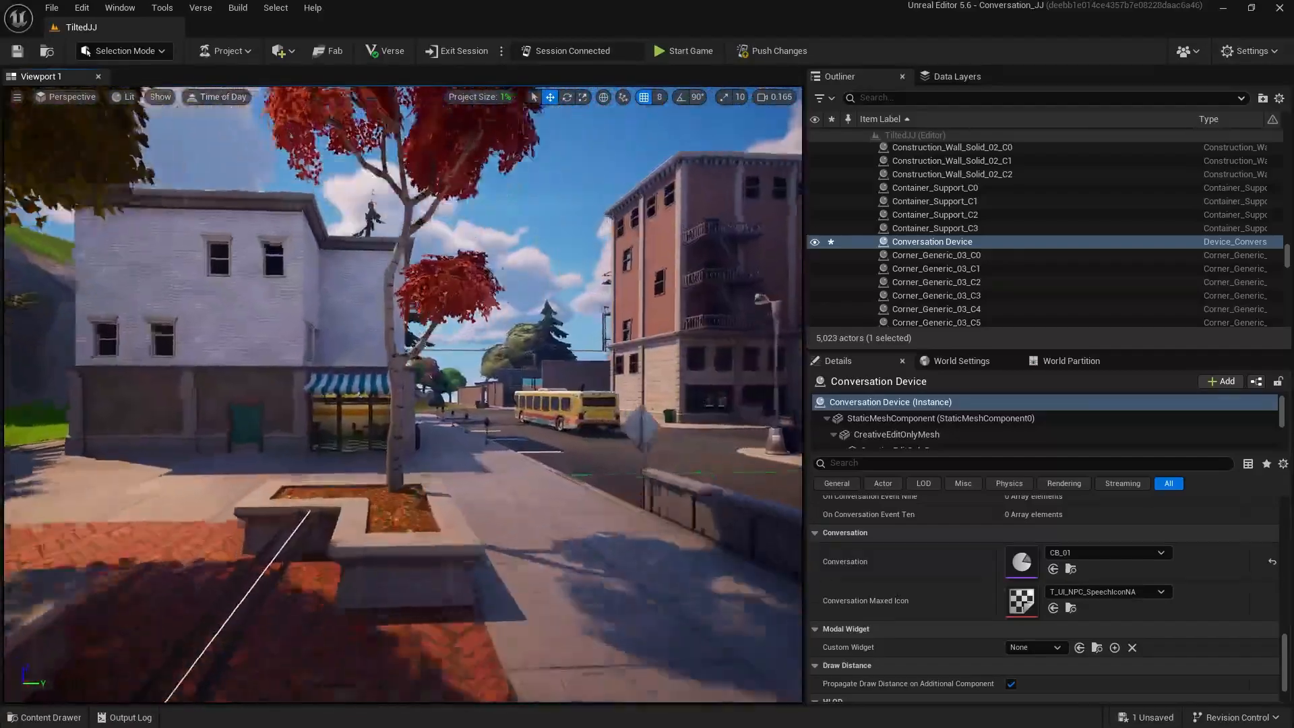
Place a Character Device from Fortnite's AI devices folder on the sidewalk outside the Taco shop and show its Character option.
key("w")
right_click_drag(377, 291, 306, 291)
key("d")
mouse_move(419, 358)
right_mouse_down()
mouse_move(277, 356)
mouse_move(420, 359)
right_mouse_up()
key("a")
left_click(44, 717)
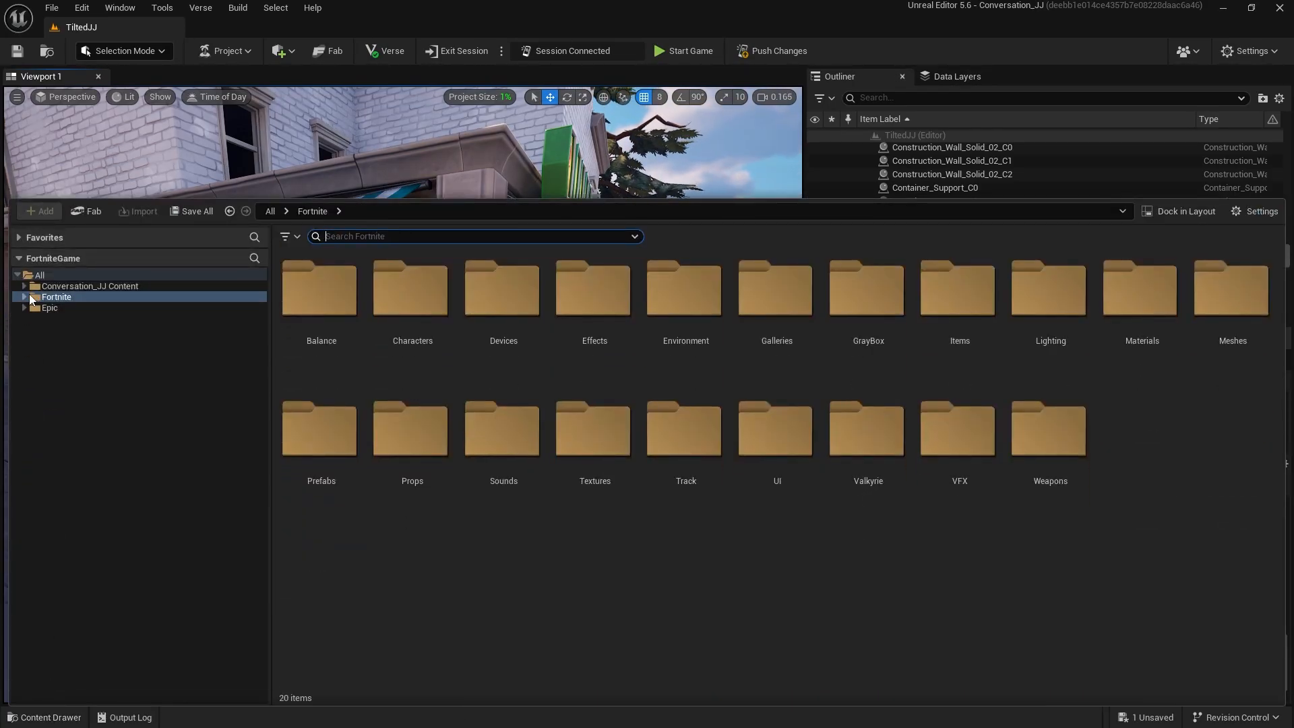
left_click(24, 297)
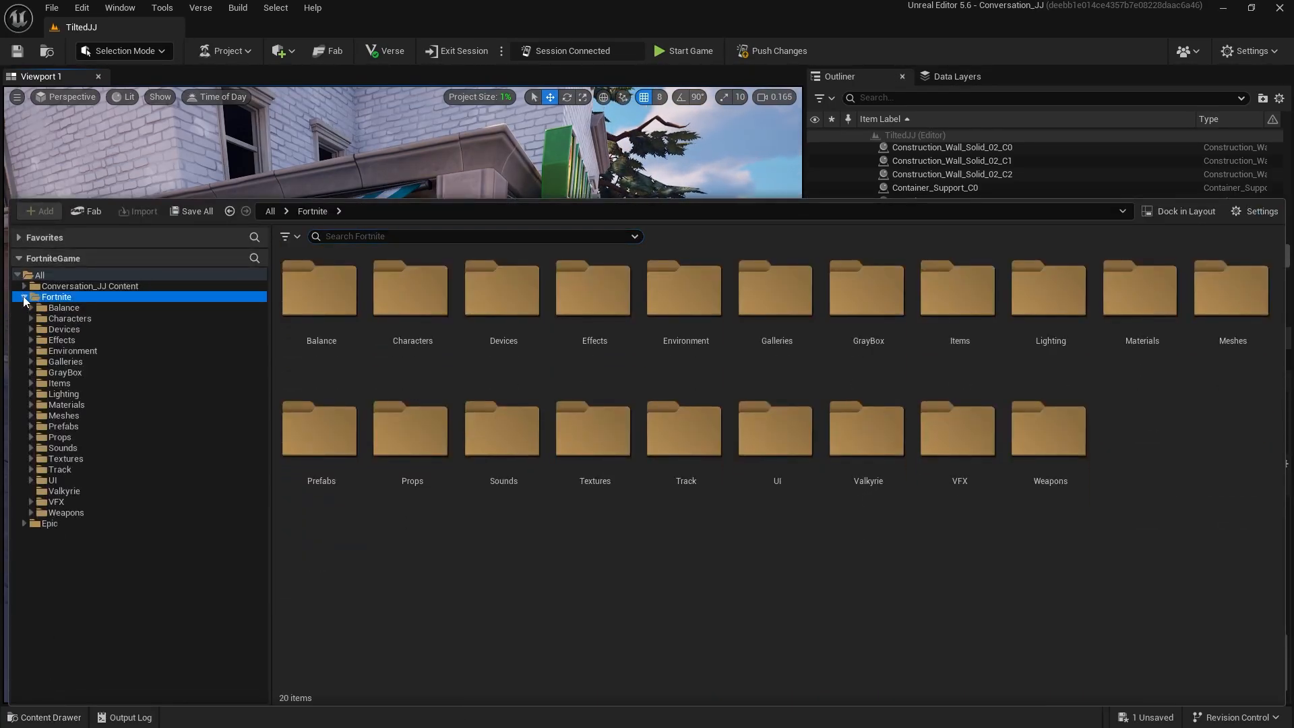
left_click(35, 331)
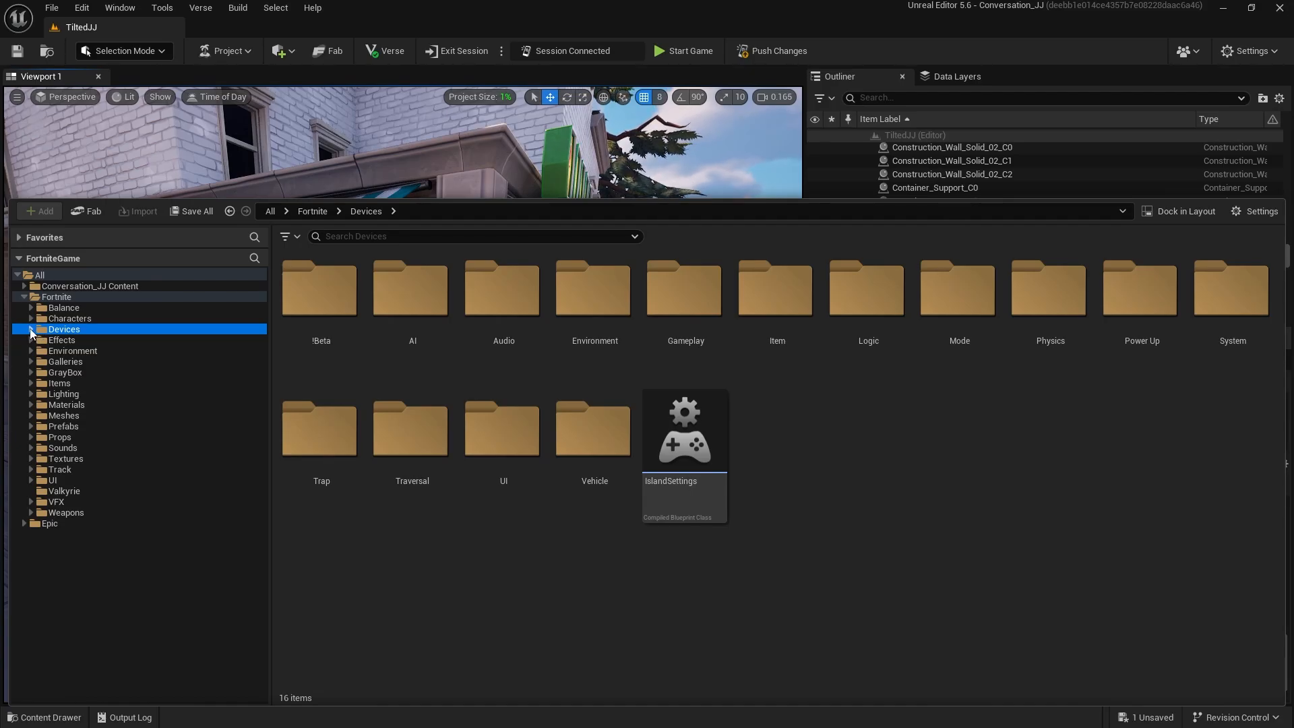
left_click(31, 329)
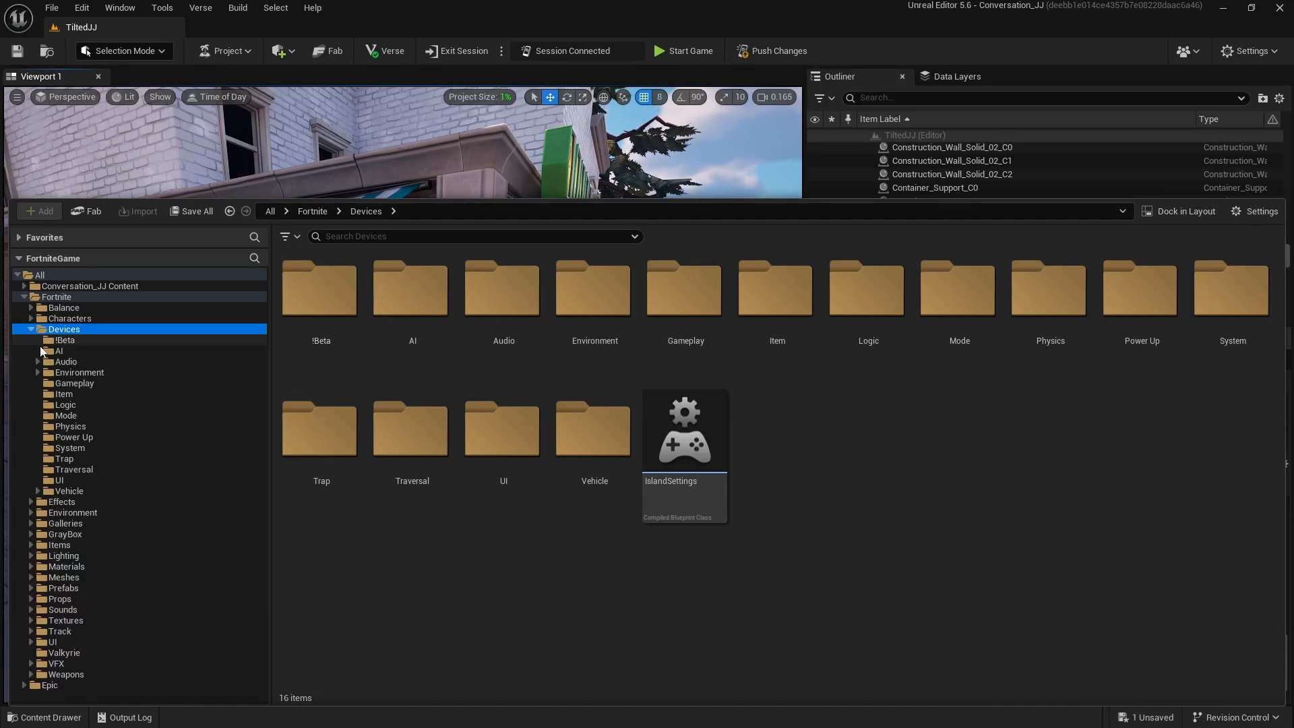
left_click(51, 351)
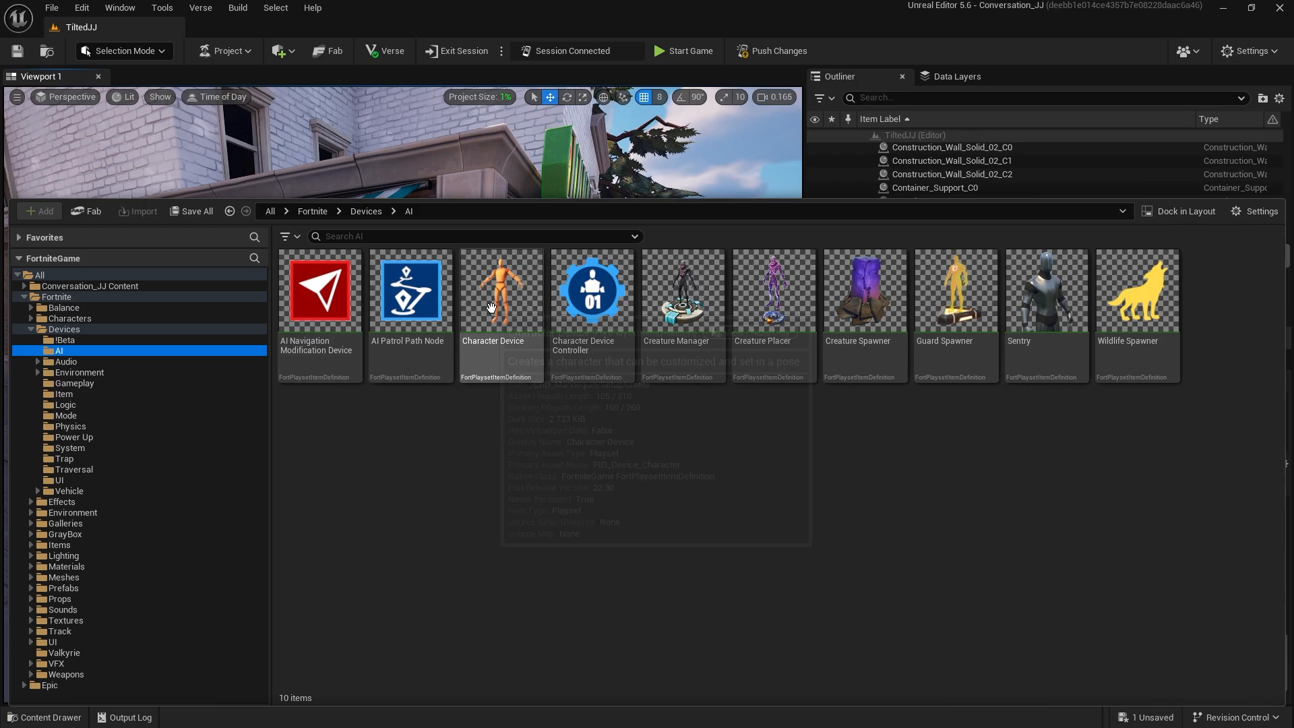
left_click_drag(490, 308, 386, 154)
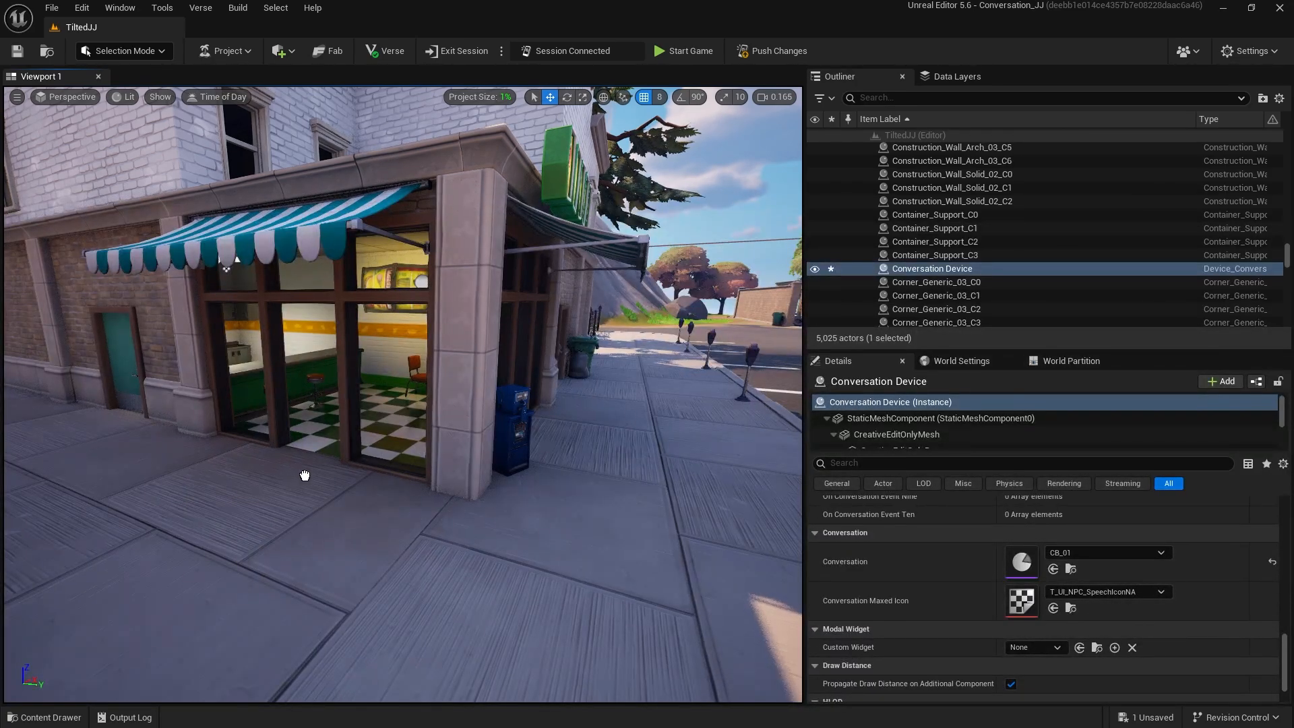
left_click_drag(303, 501, 303, 502)
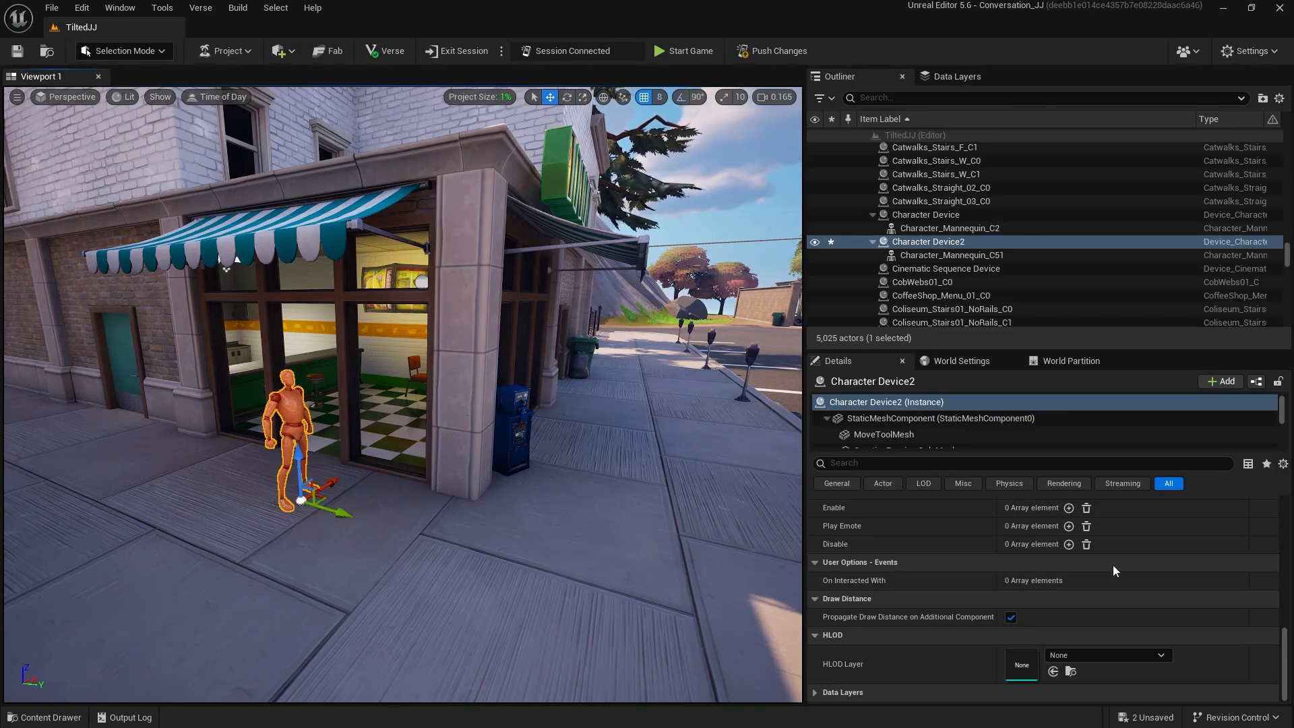
scroll(1112, 567, "up", 15)
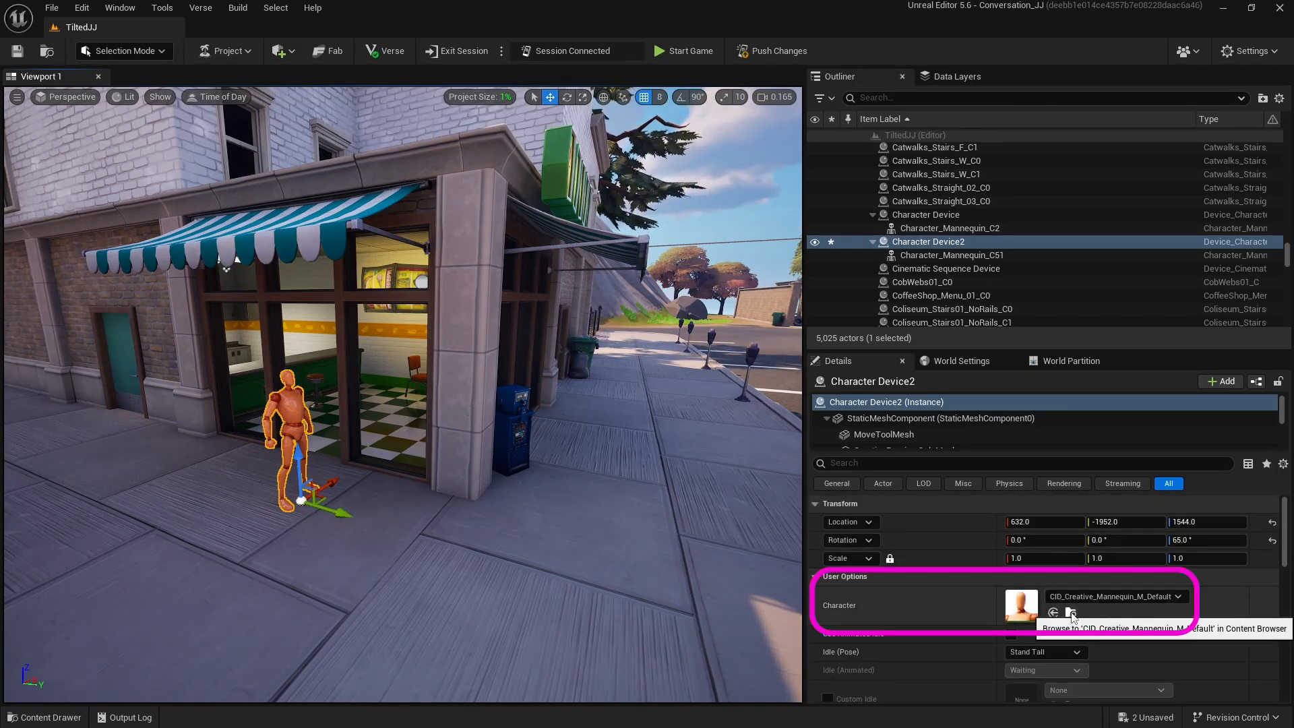
Assign the Beef Boss character from Fortnite's Characters folder to Character Device2's Character option.
left_click(1072, 613)
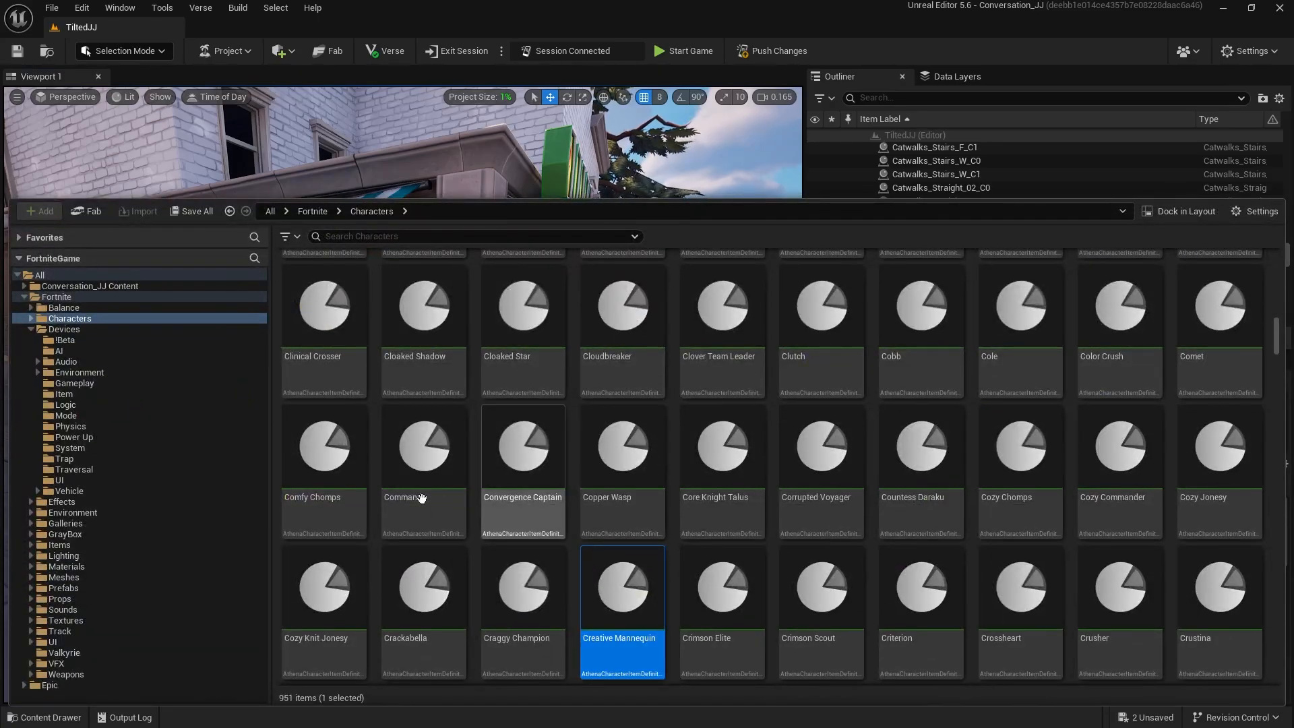
right_click(70, 322)
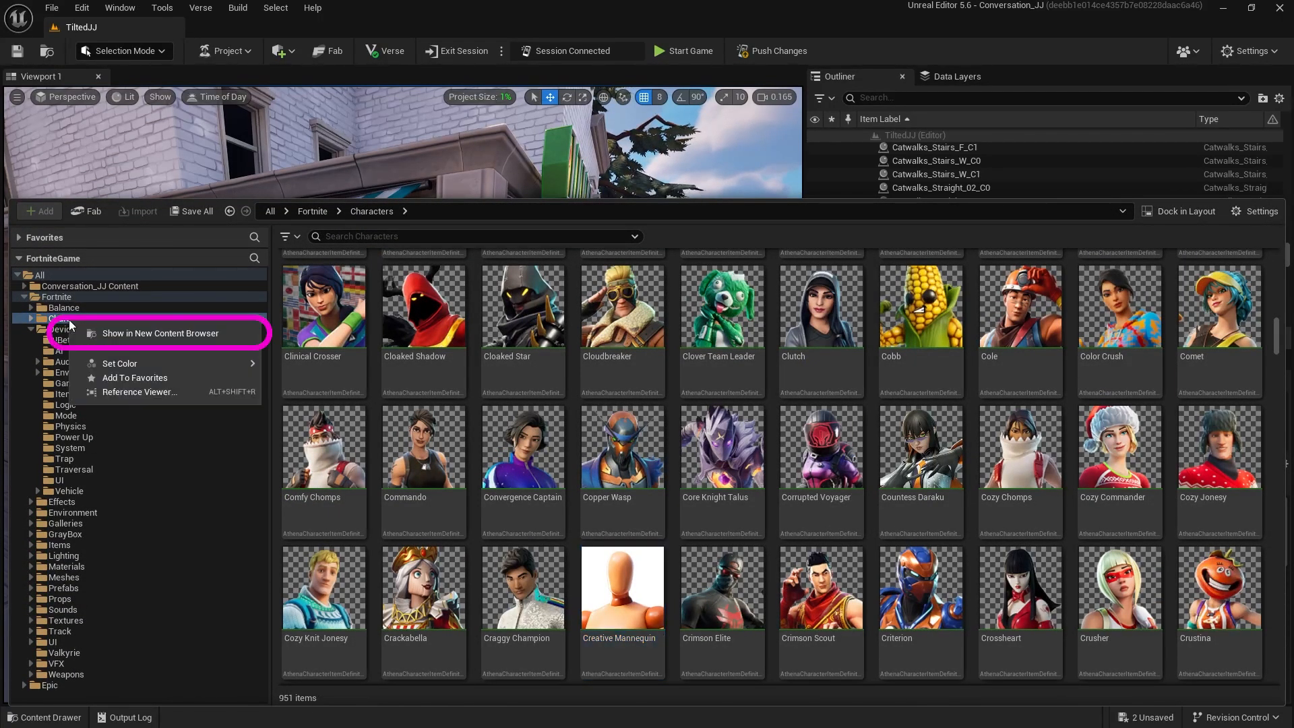
left_click(120, 333)
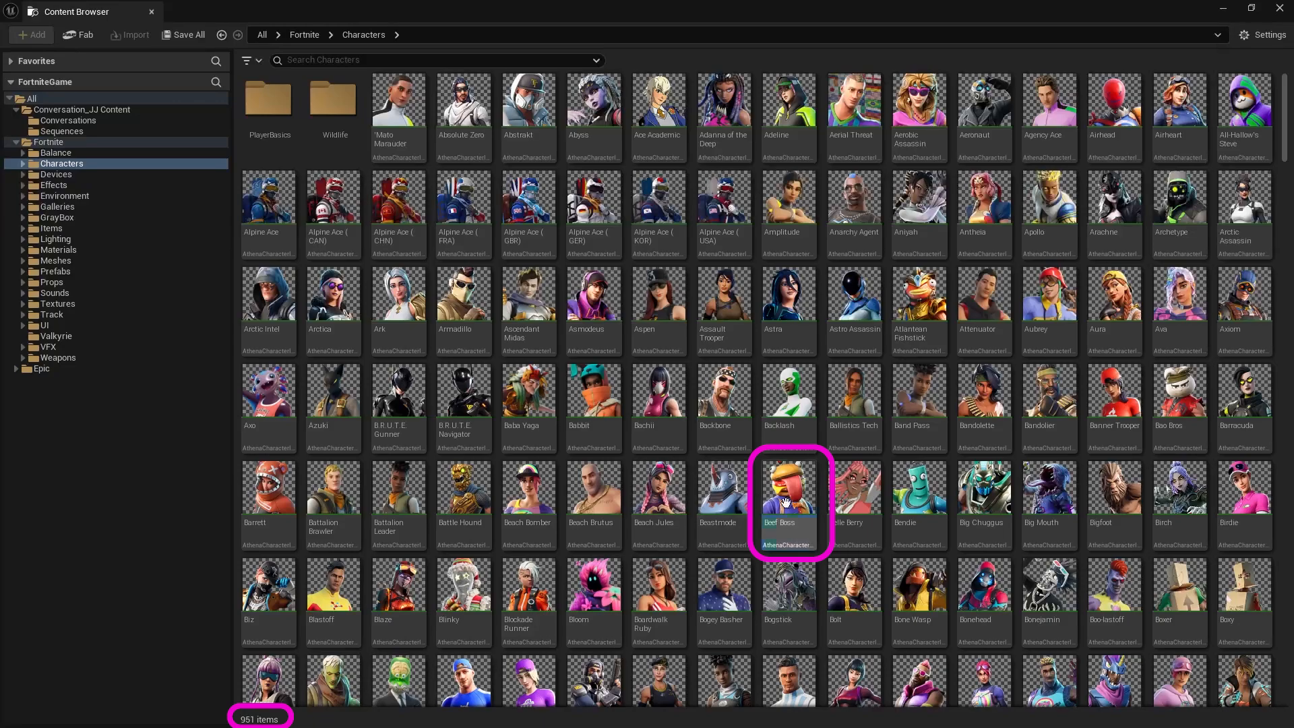
left_click(800, 523)
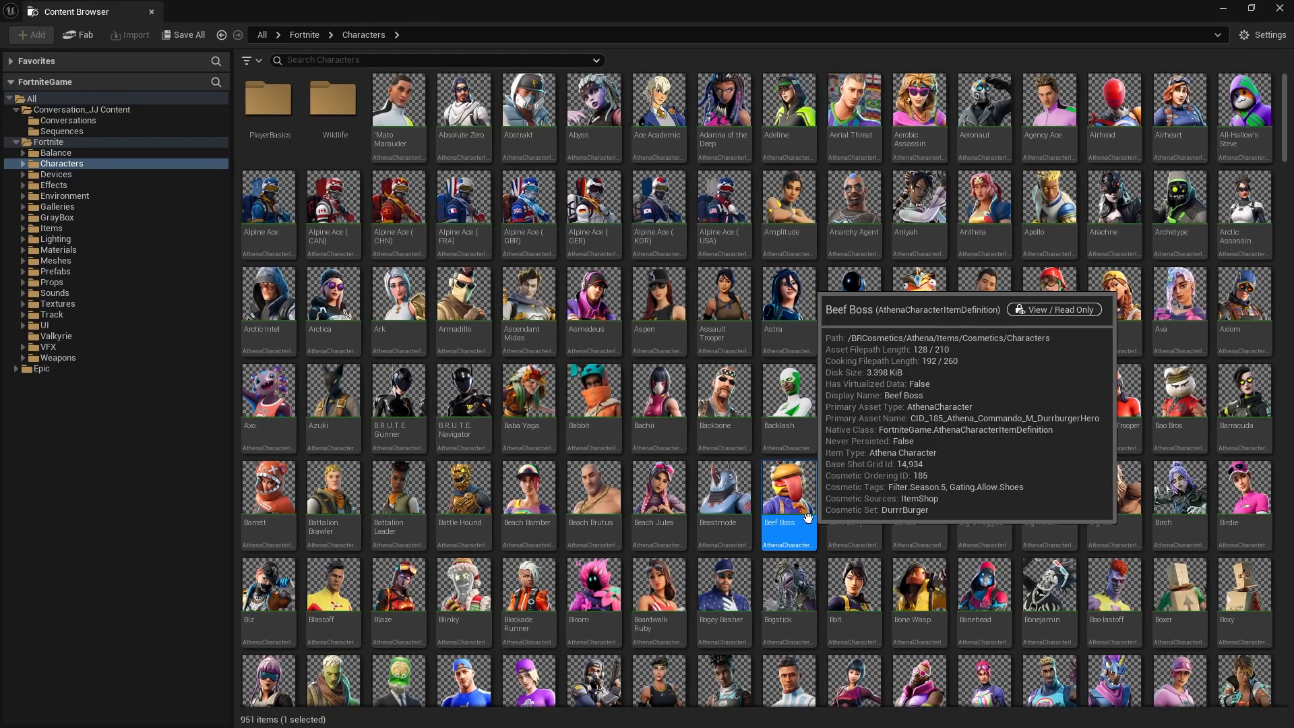
left_click(1228, 9)
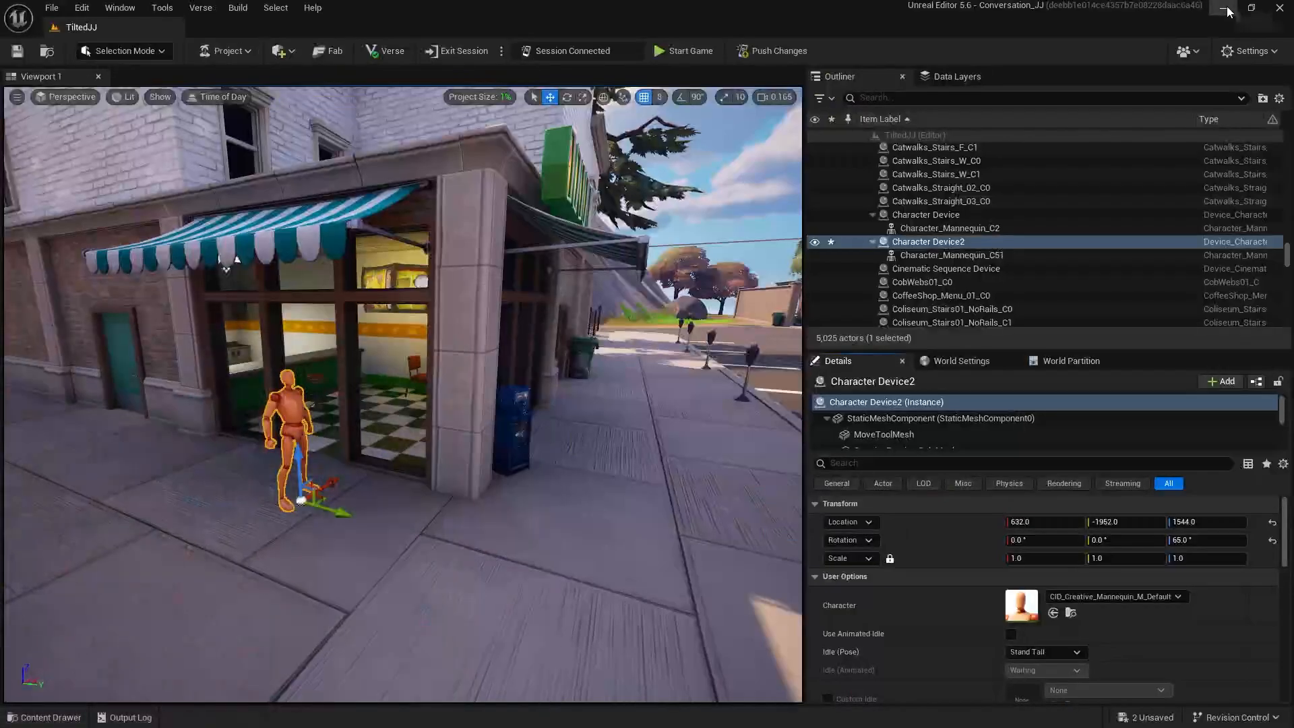
left_click(1053, 614)
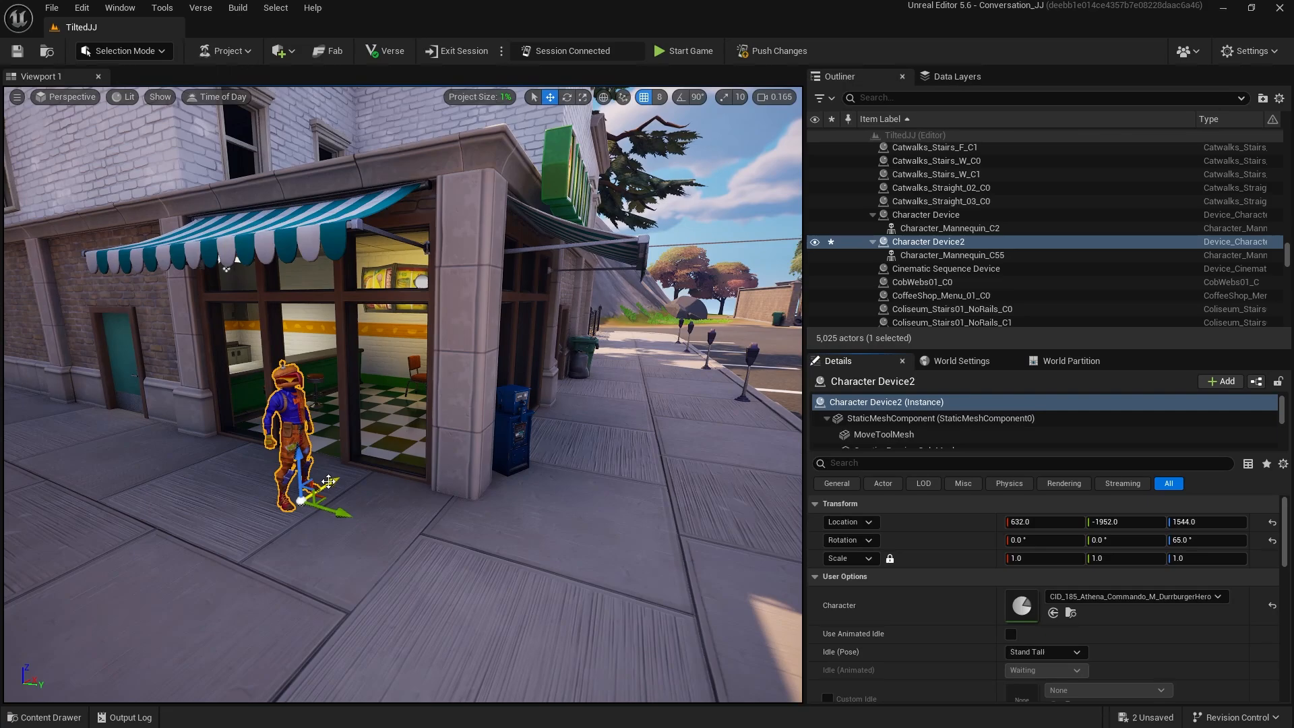
Move the Beef Boss character inside the Taco shop to X 896, Y -2088 and rotate it to about 122°.
mouse_move(329, 481)
left_mouse_down()
mouse_move(428, 432)
mouse_move(310, 450)
mouse_move(335, 490)
left_mouse_up()
key("e")
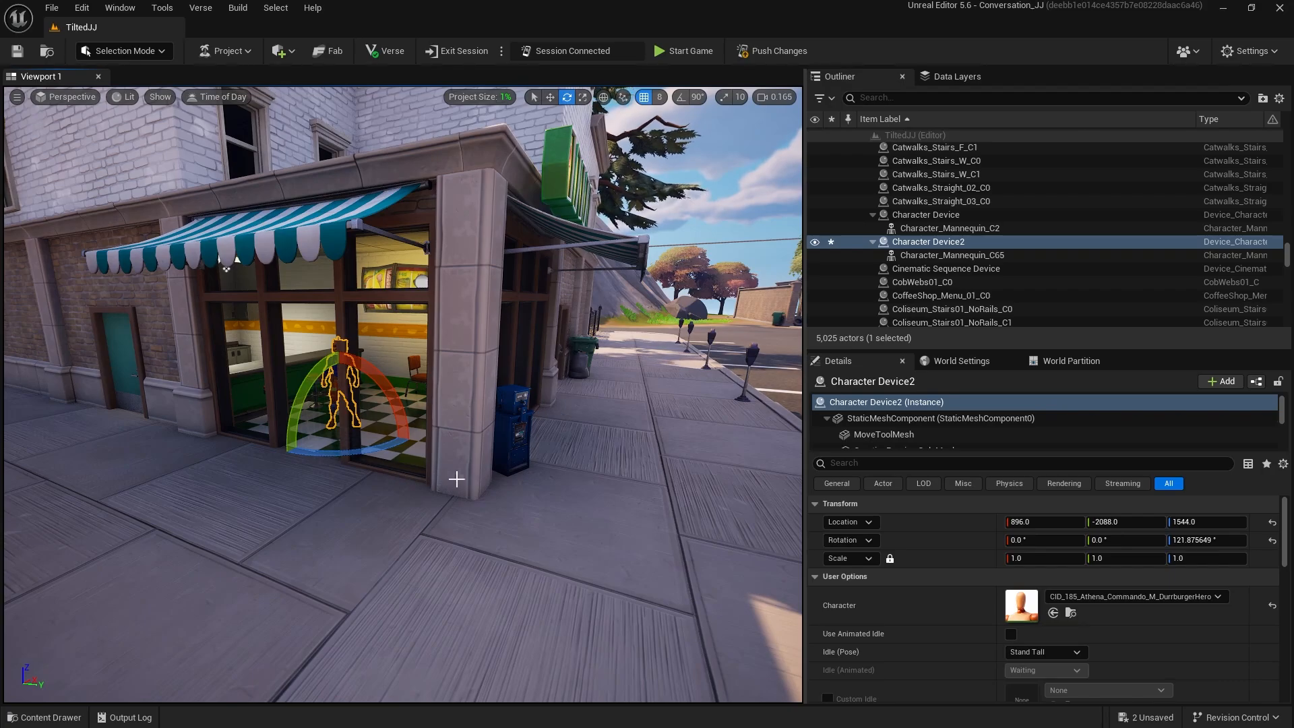
Enable Use Animated Idle on Character Device2, keeping the Waiting animation, and set its Emote to Sit In Chair.
left_click(1011, 635)
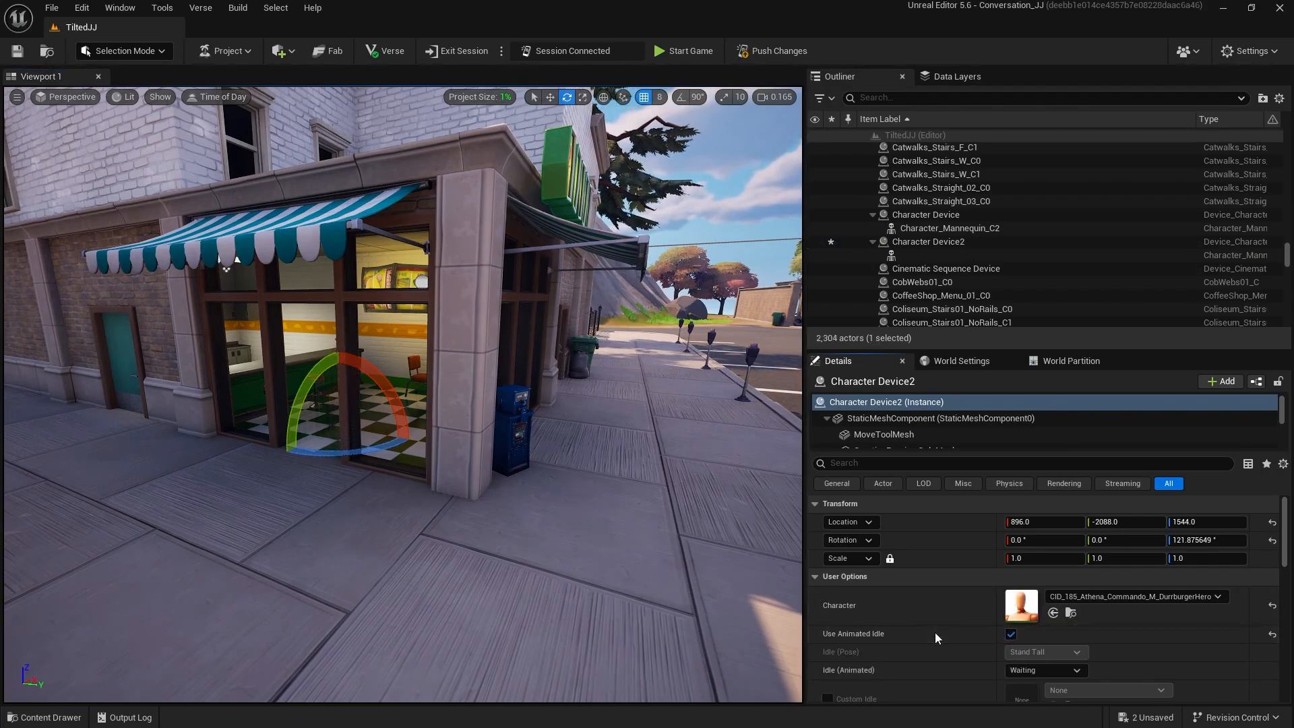
scroll(943, 630, "down", 1)
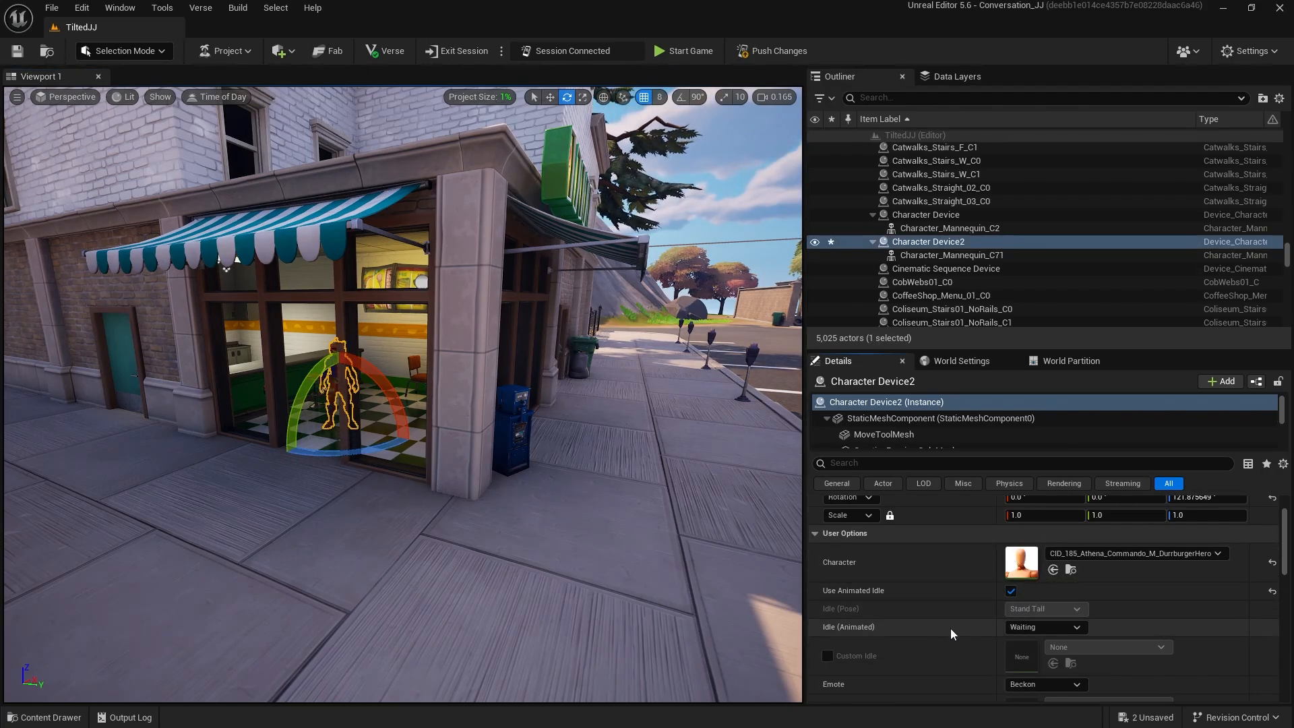
left_click(1027, 625)
left_click(1045, 629)
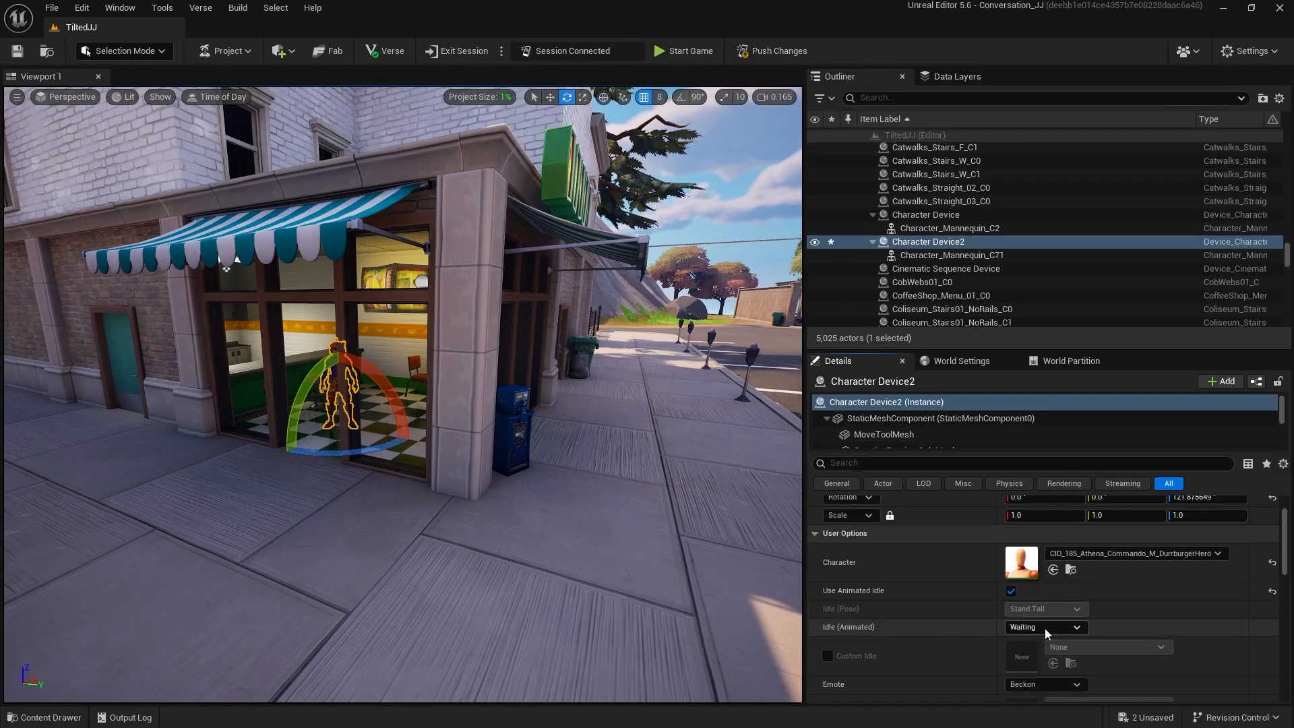
scroll(967, 632, "down", 1)
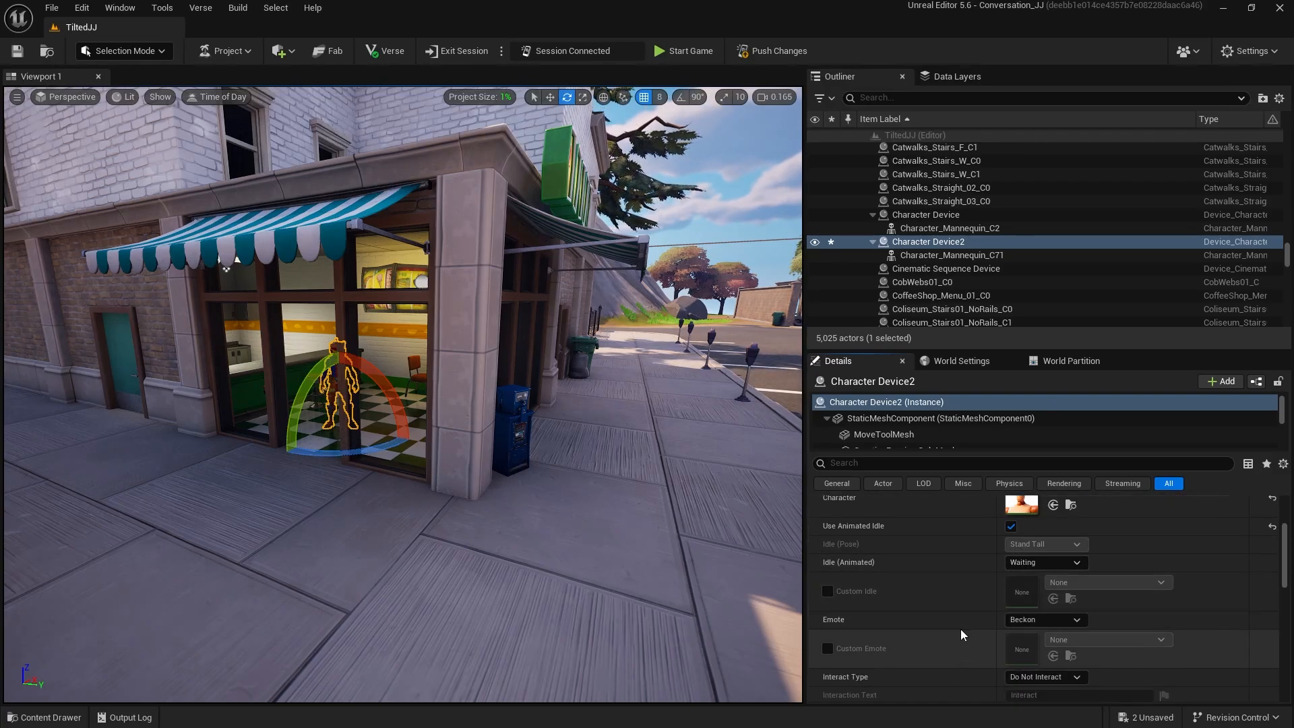
left_click(1042, 620)
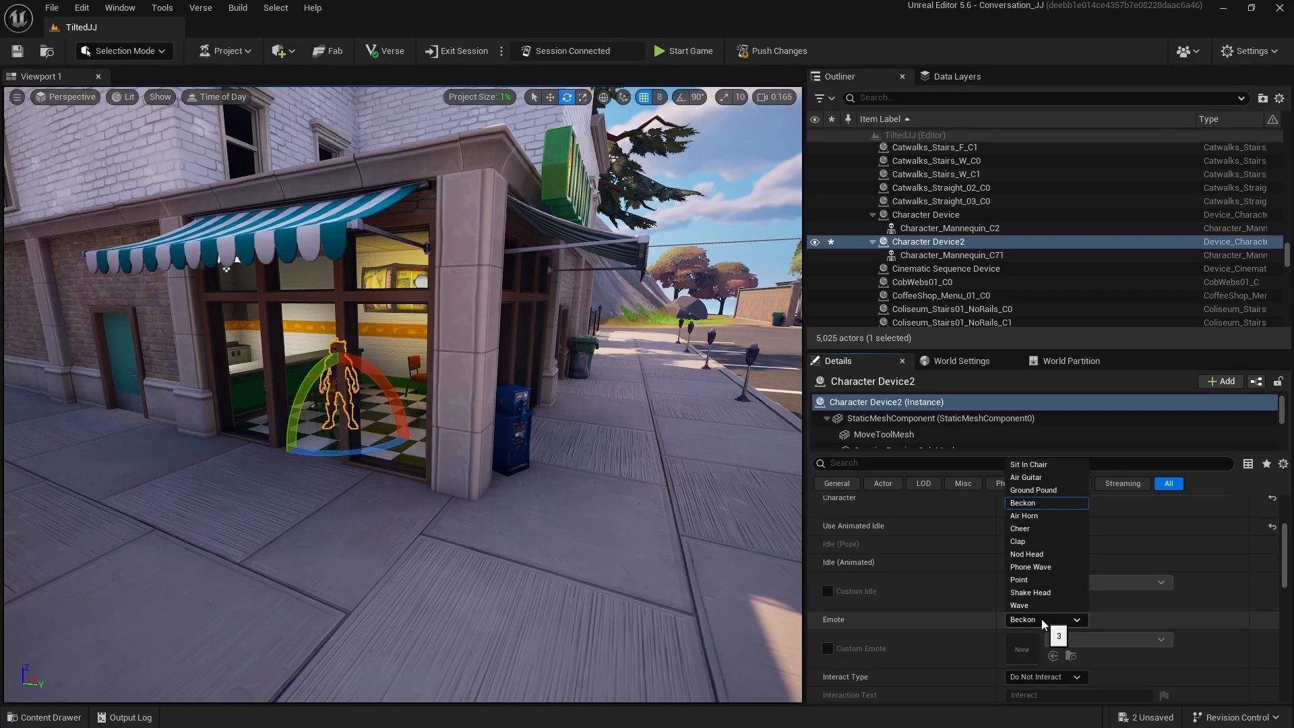
left_click(1042, 464)
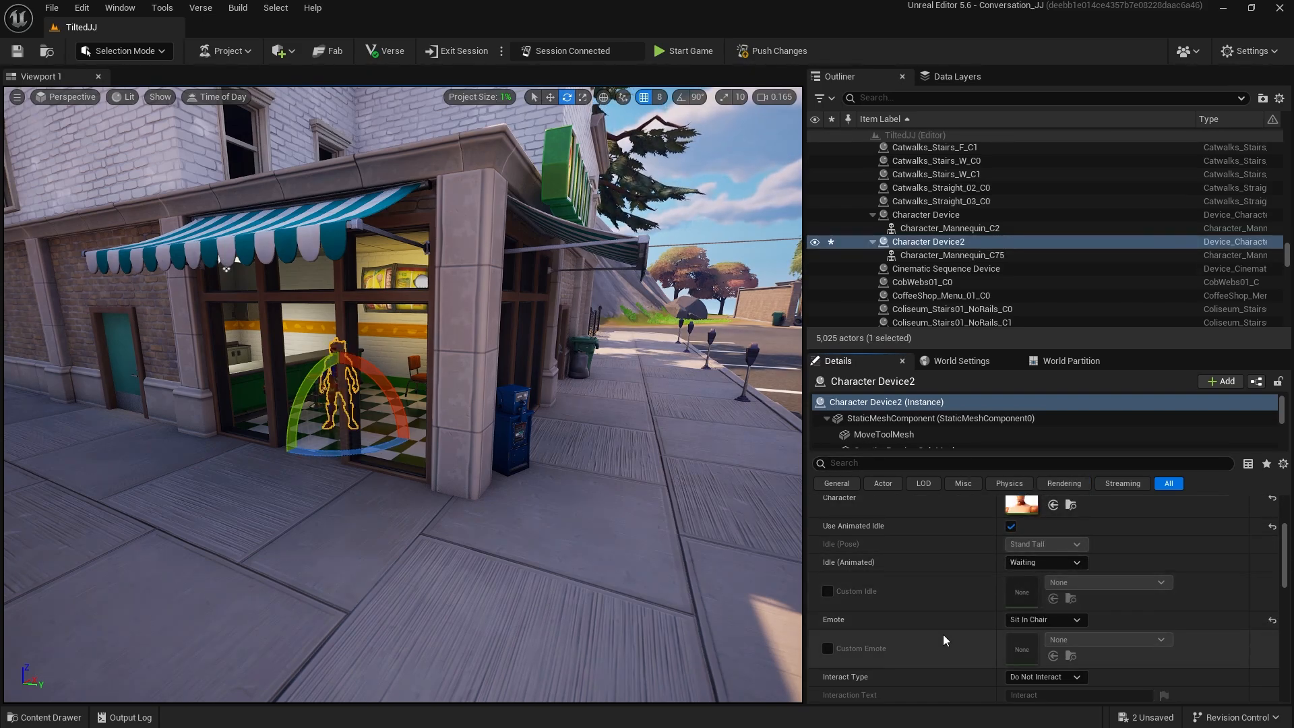
Set the Interact Type to Send Event Only with the interaction text "Where is that delivery!?" and enable Random Idle Start.
scroll(943, 634, "down", 2)
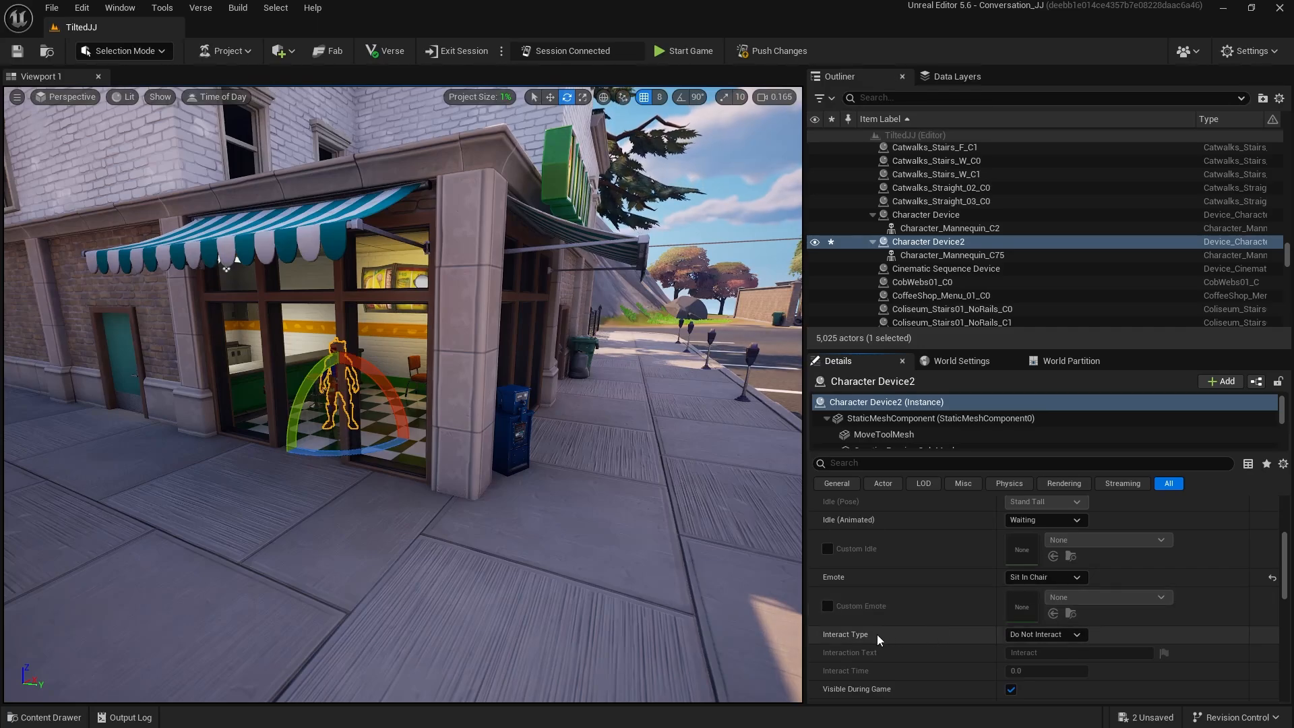
left_click(1035, 636)
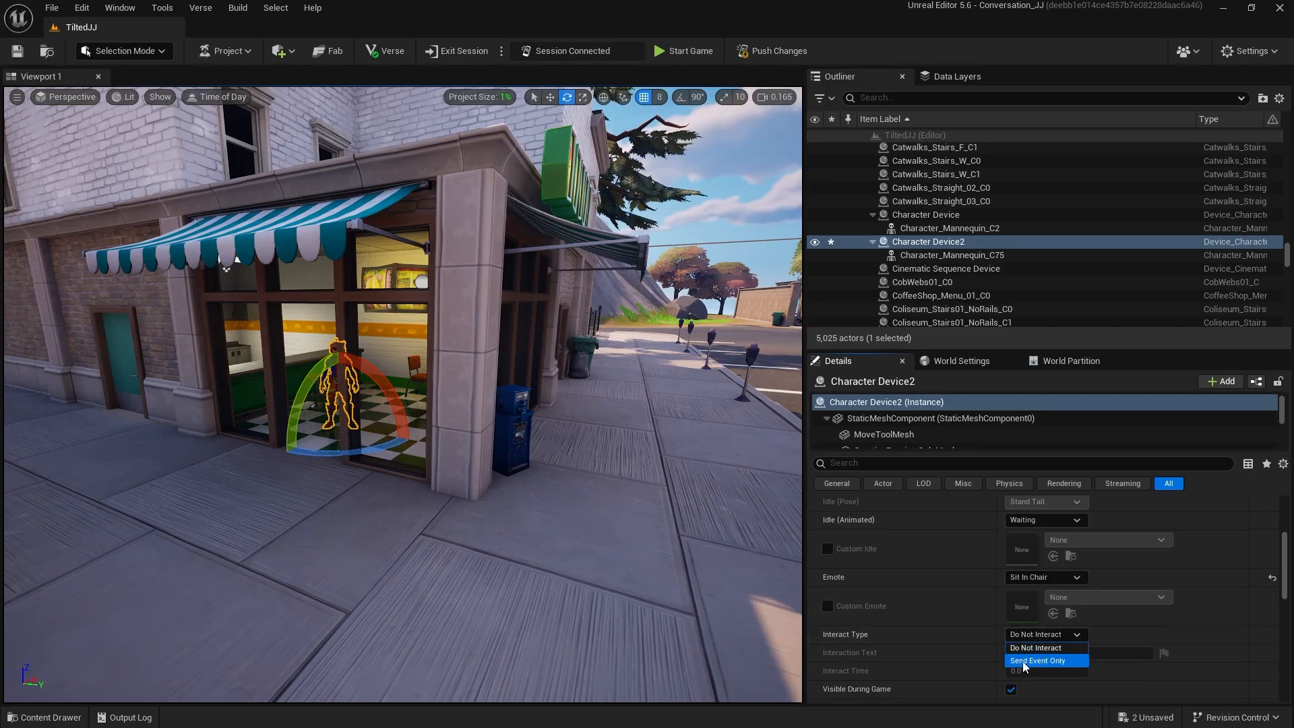
left_click(1026, 660)
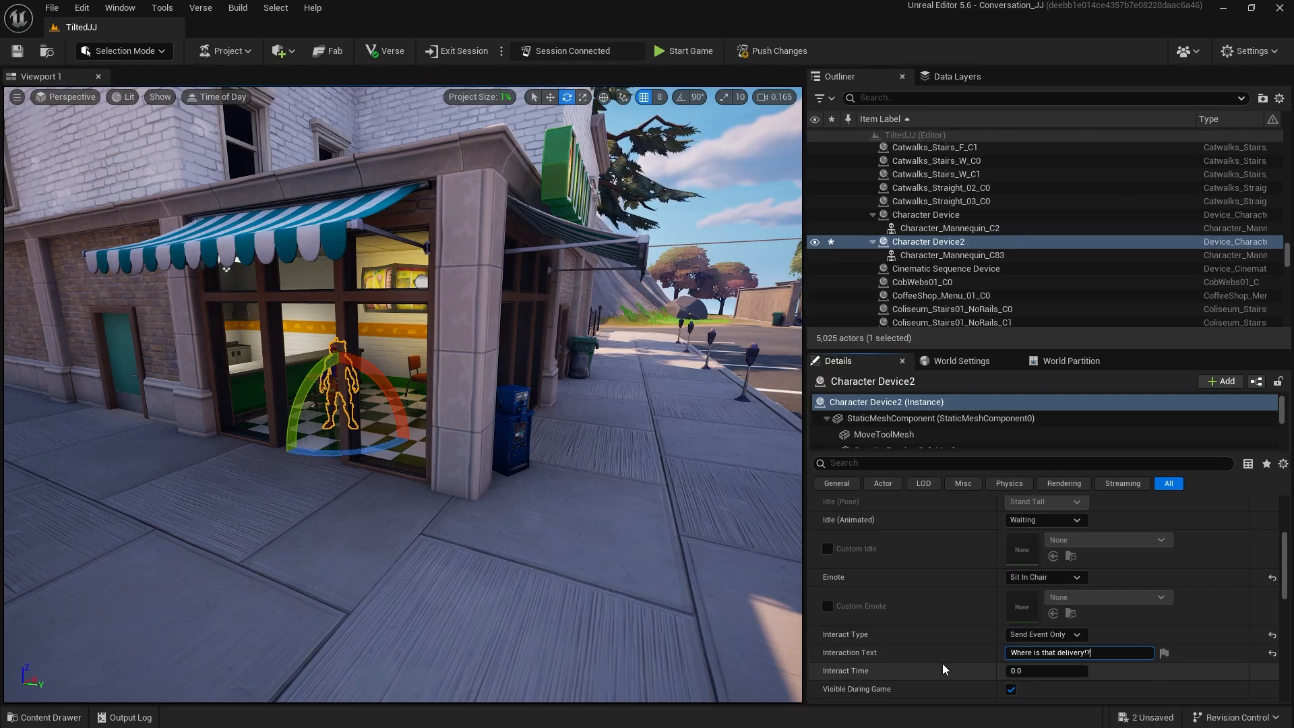
scroll(942, 663, "down", 2)
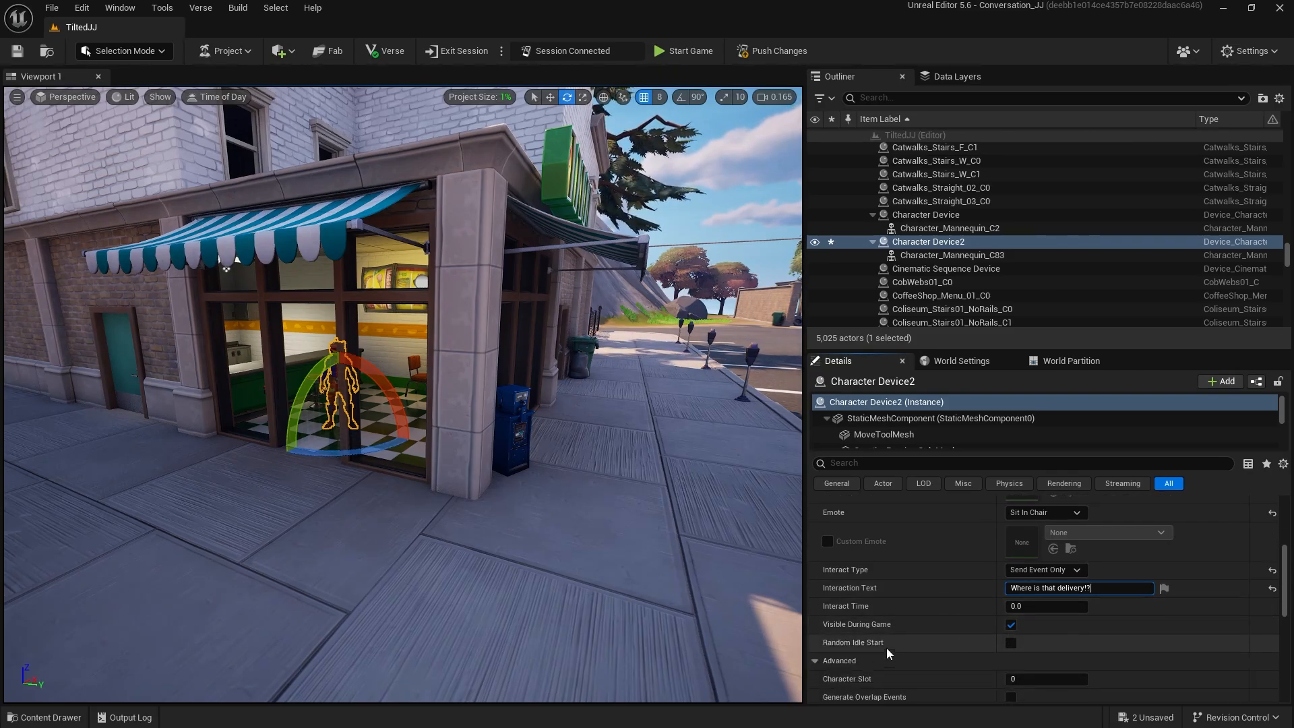
left_click(1011, 643)
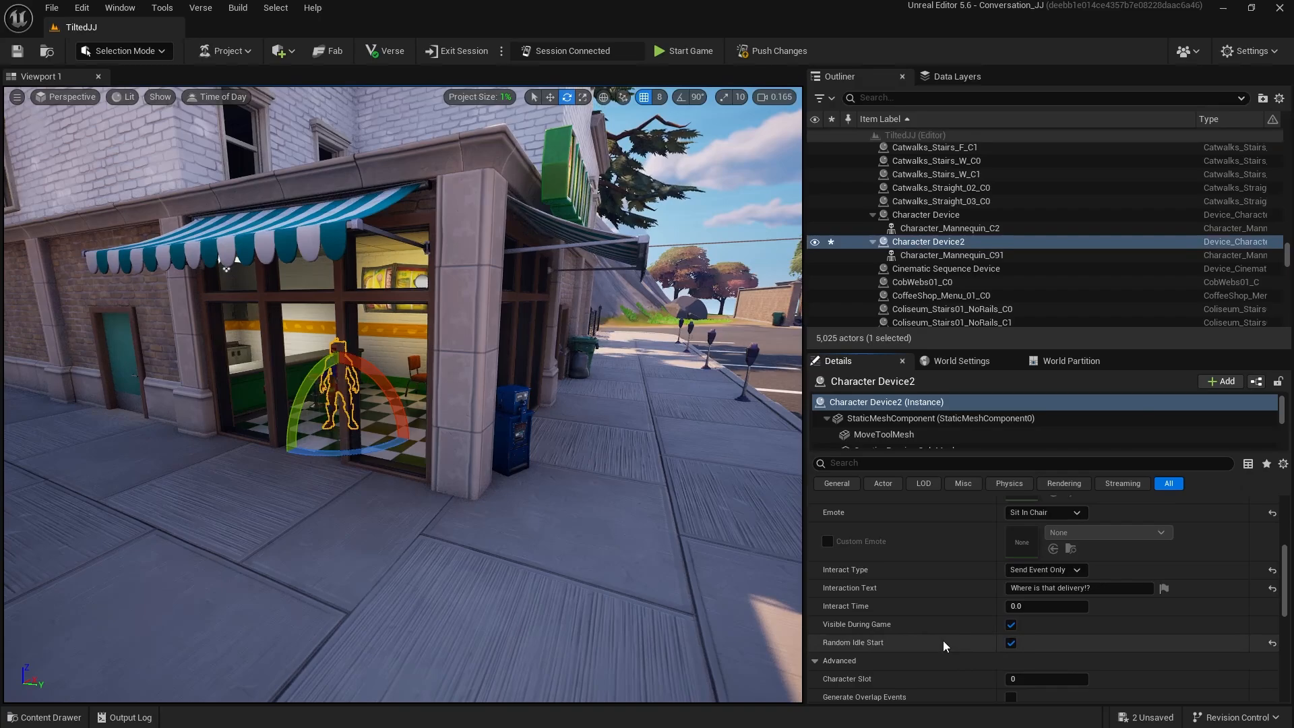
Add a Play Emote function binding on Character Device2 to the Cinematic Sequence Device's On Stopped event.
scroll(937, 642, "down", 5)
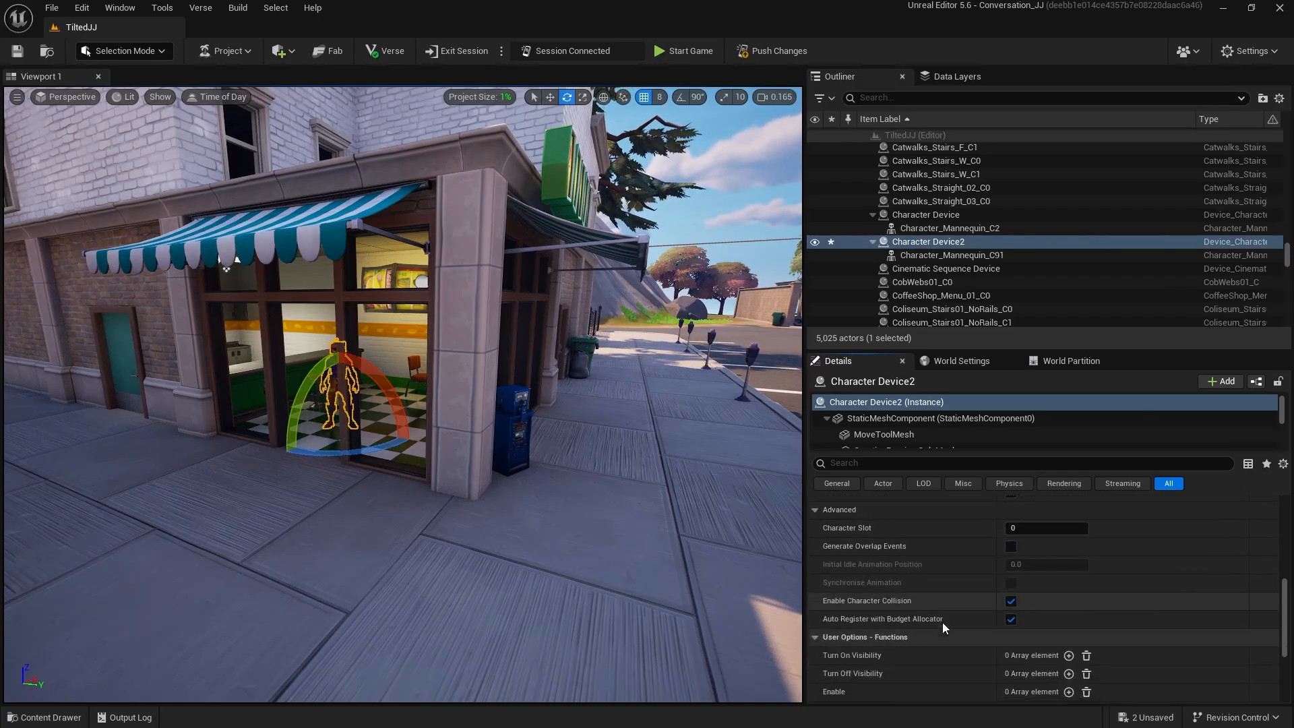
scroll(943, 623, "down", 2)
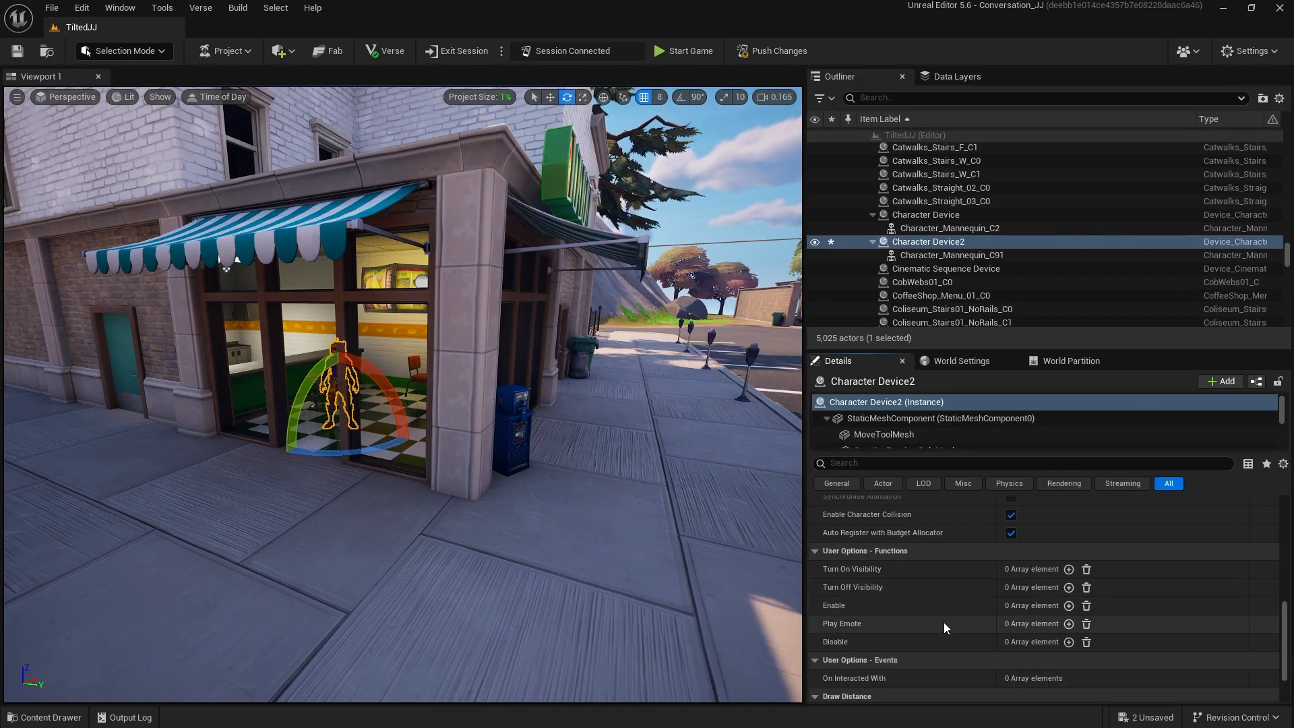
left_click(1068, 623)
left_click(1213, 641)
left_click(370, 350)
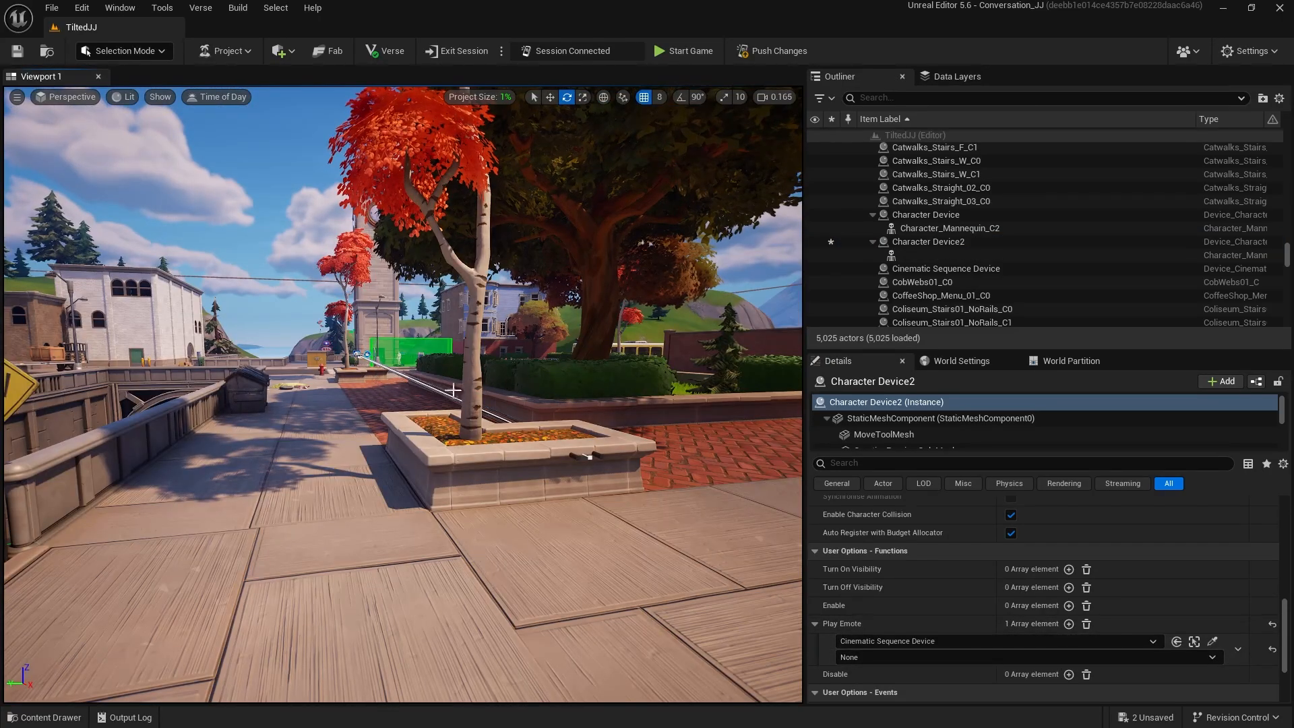
left_click(976, 657)
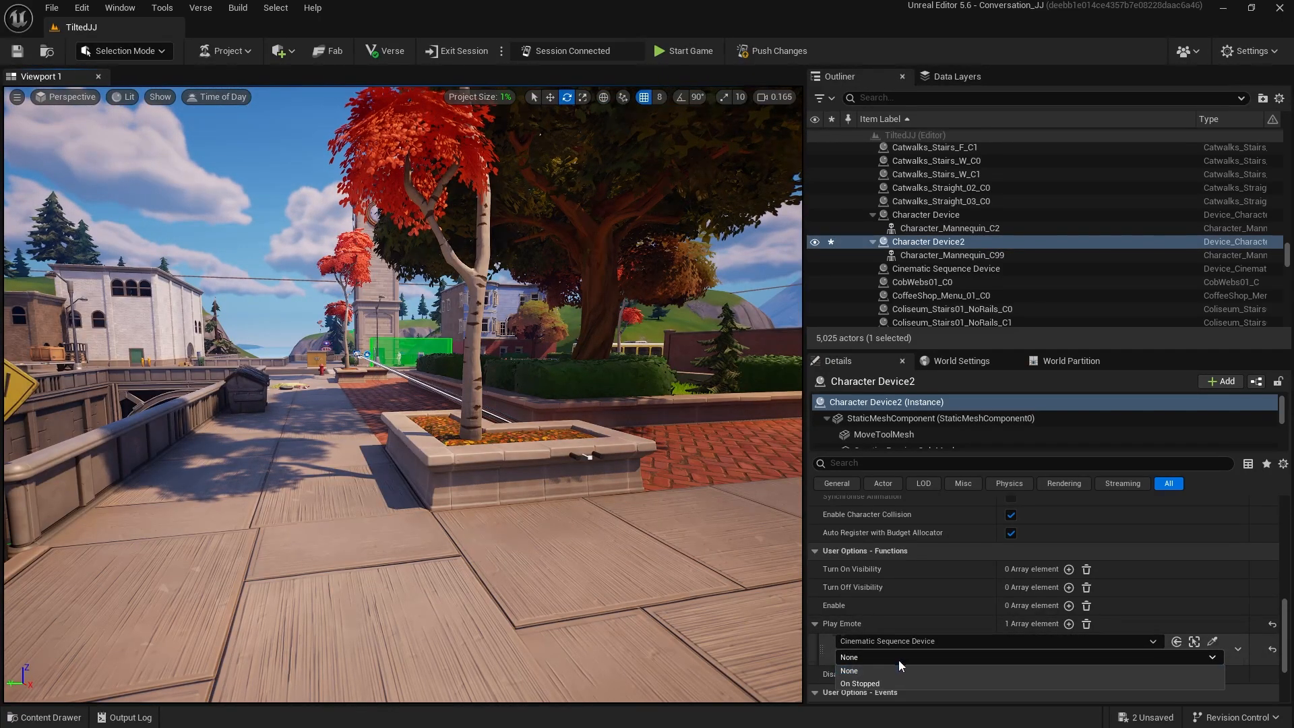
scroll(900, 660, "down", 1)
scroll(869, 662, "down", 1)
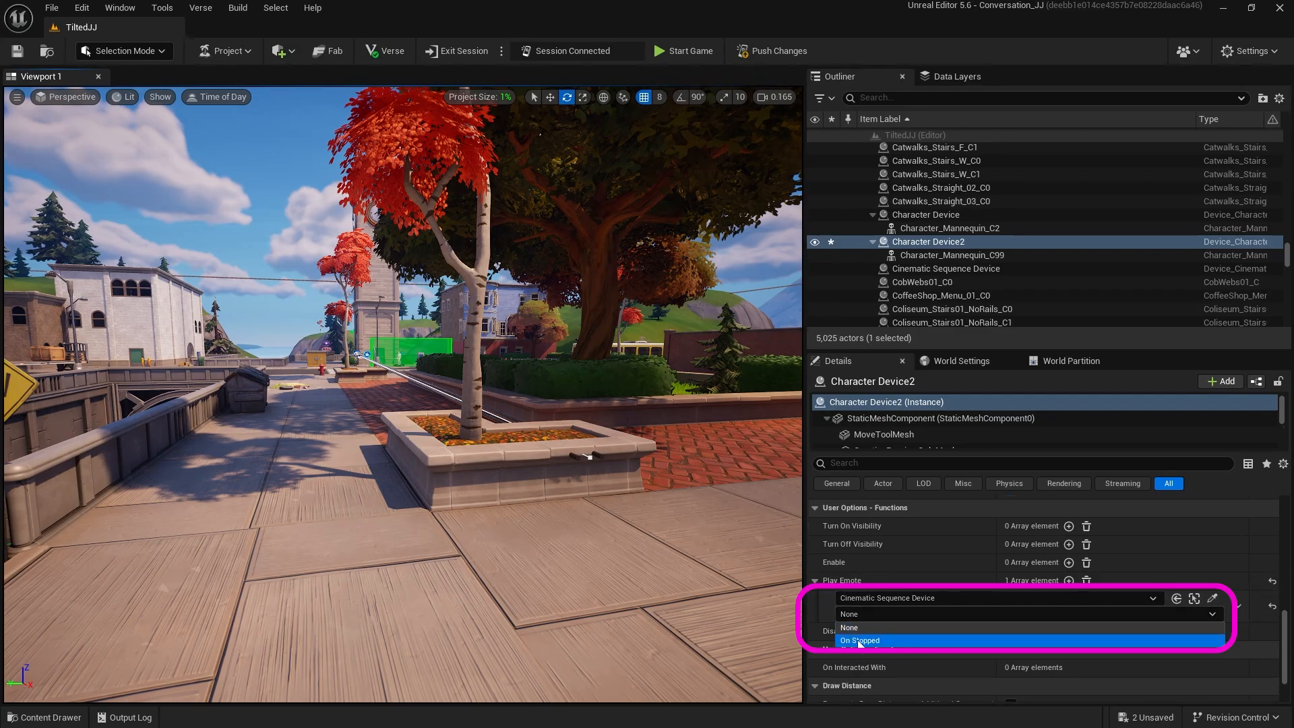
left_click(859, 640)
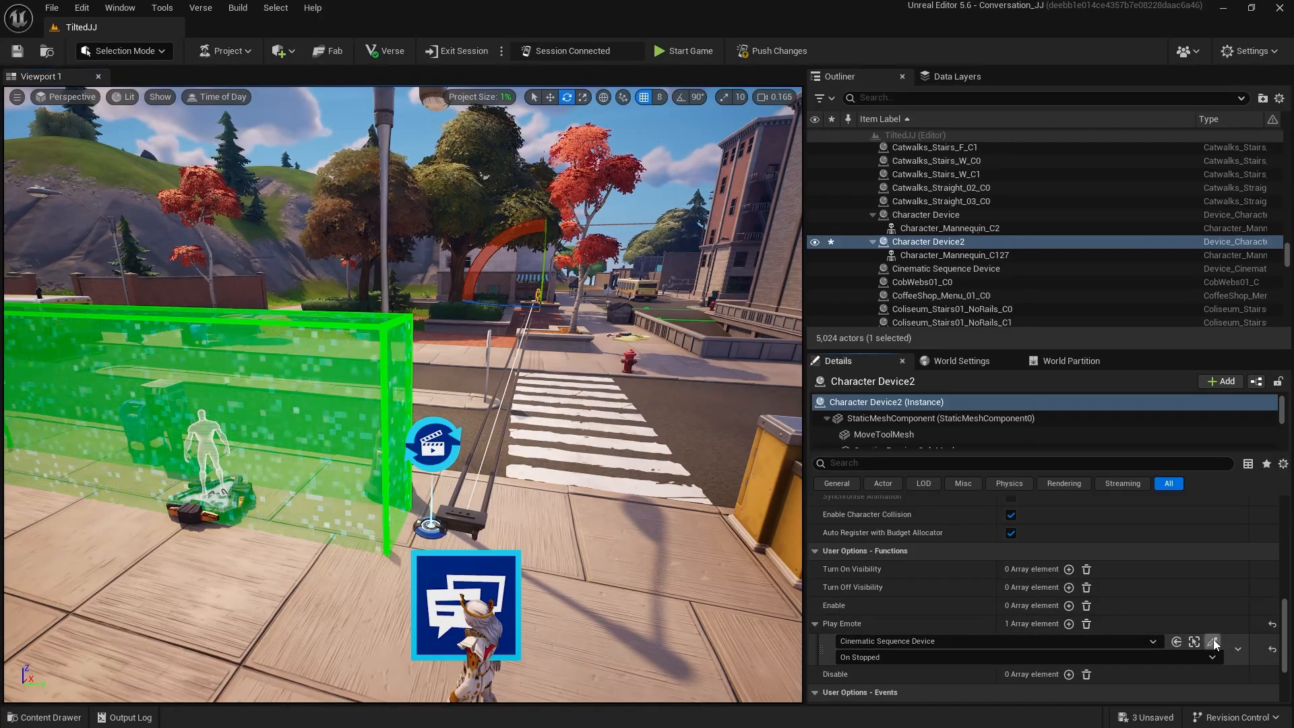
Rebind the Play Emote function to the Conversation Device's On Conversation Event One and save all unsaved content.
left_click(1213, 640)
left_click(444, 568)
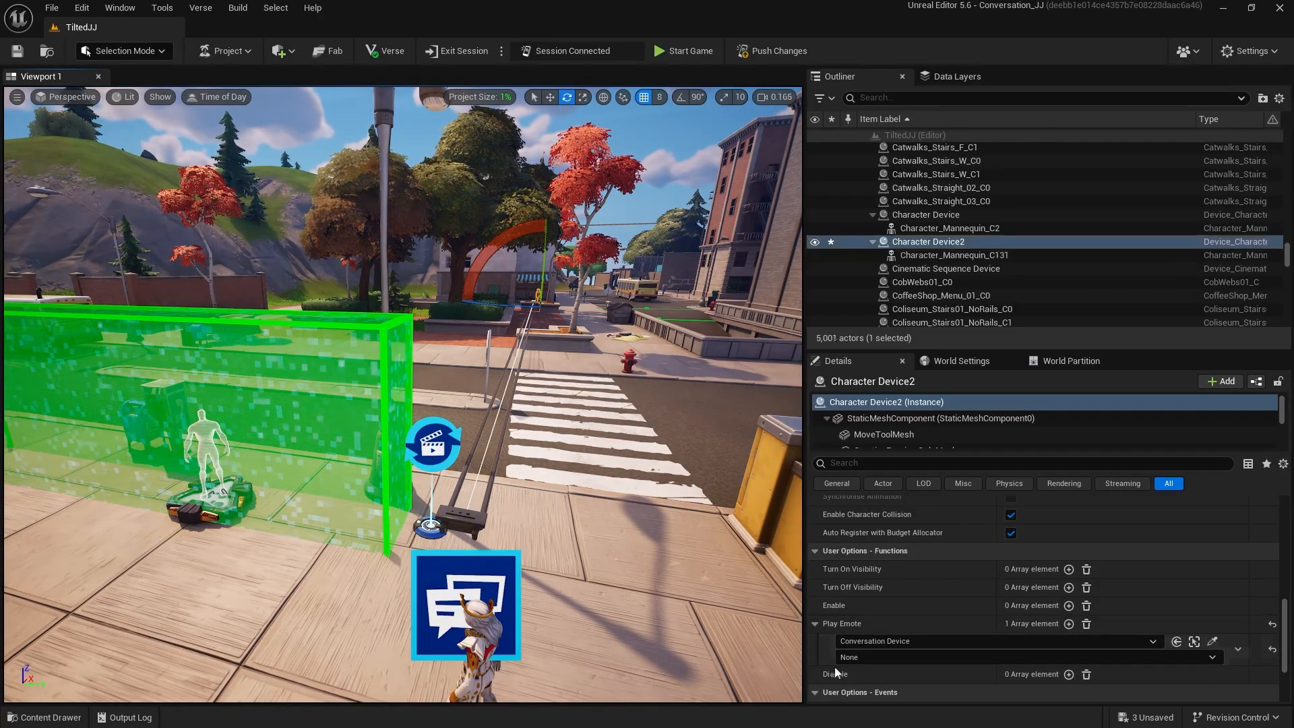
left_click(876, 657)
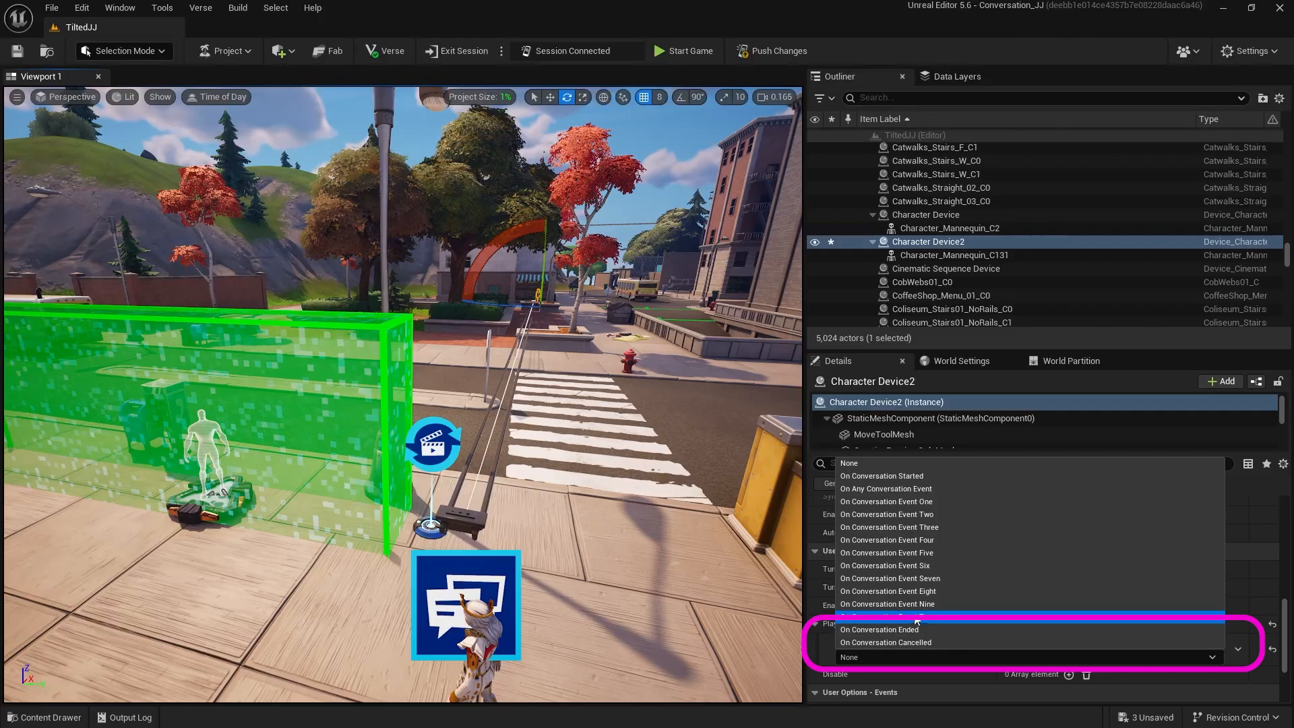
left_click(876, 501)
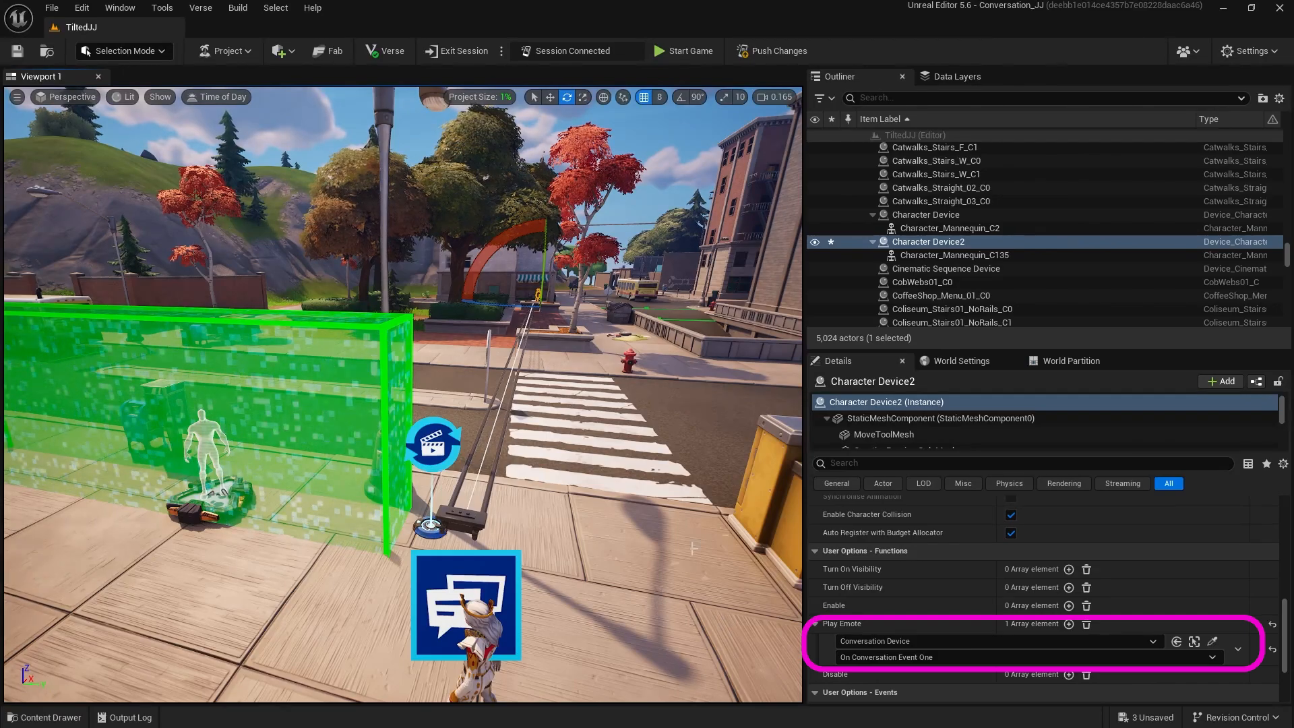
left_click(1148, 717)
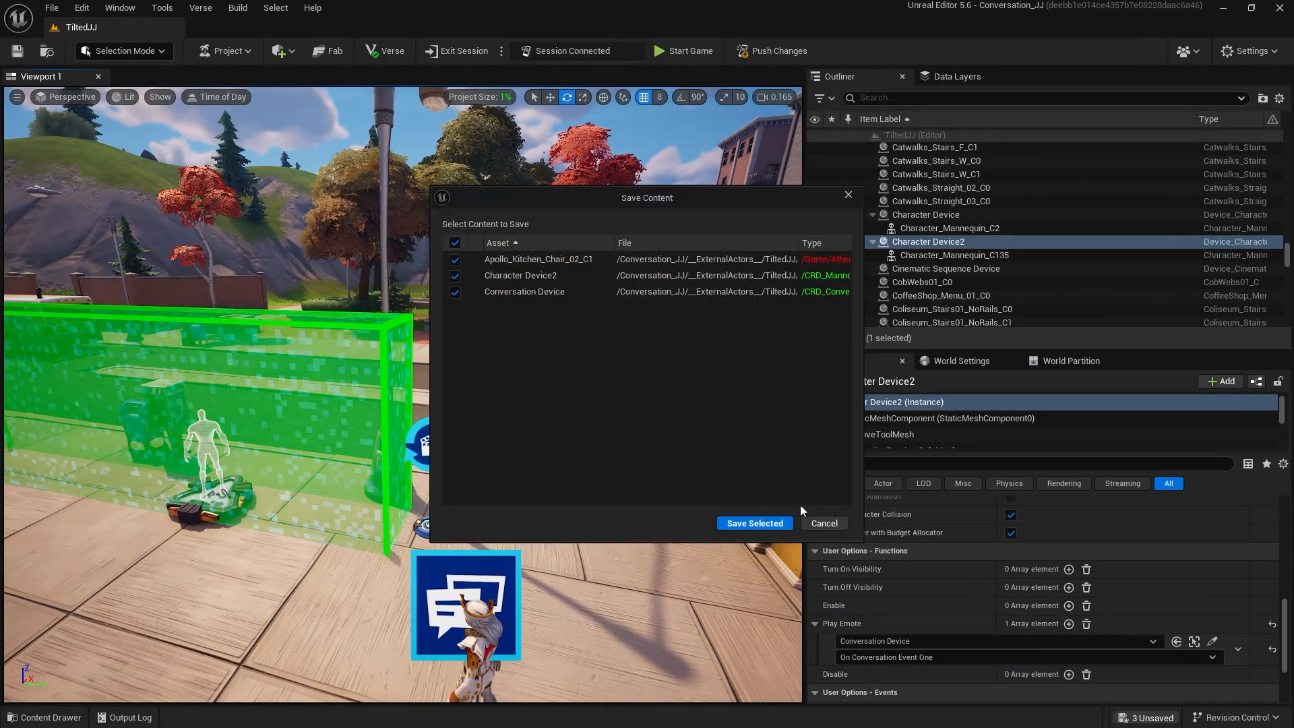
left_click(744, 528)
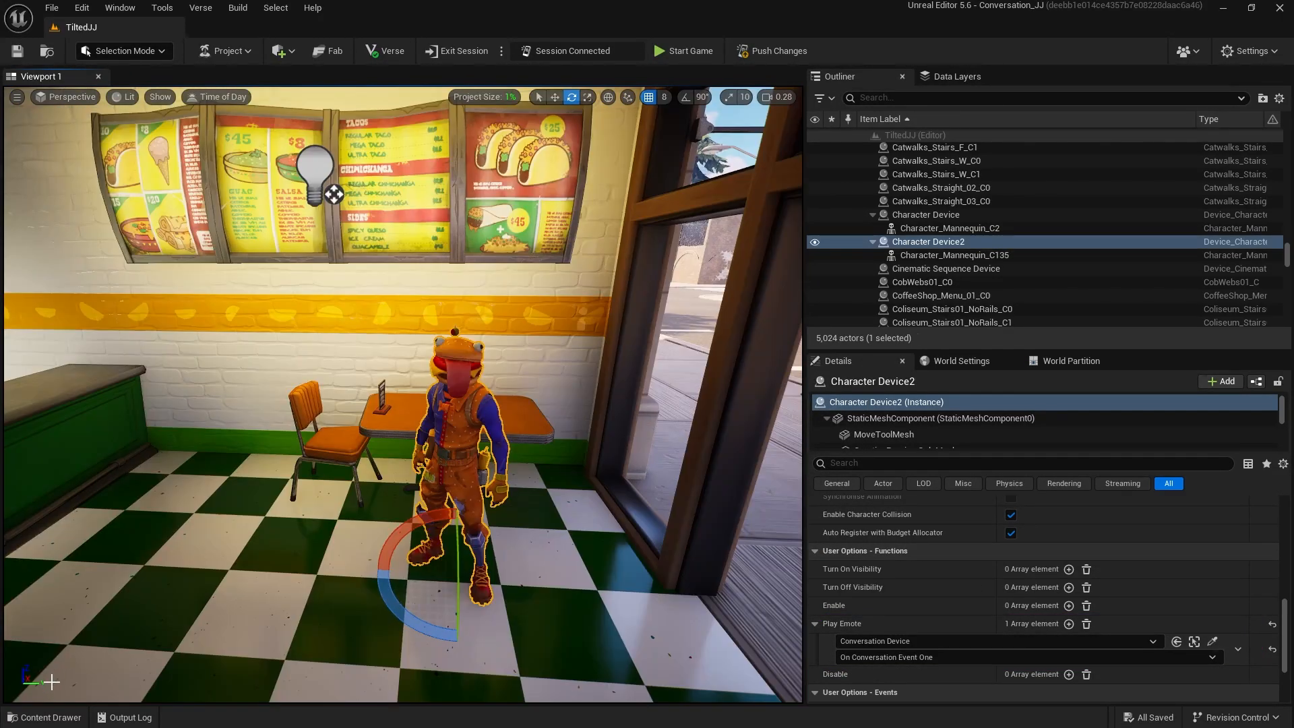
Place a Conversation Device from Fortnite's UI devices folder at the Beef Boss character's head in the Taco shop.
left_click(45, 717)
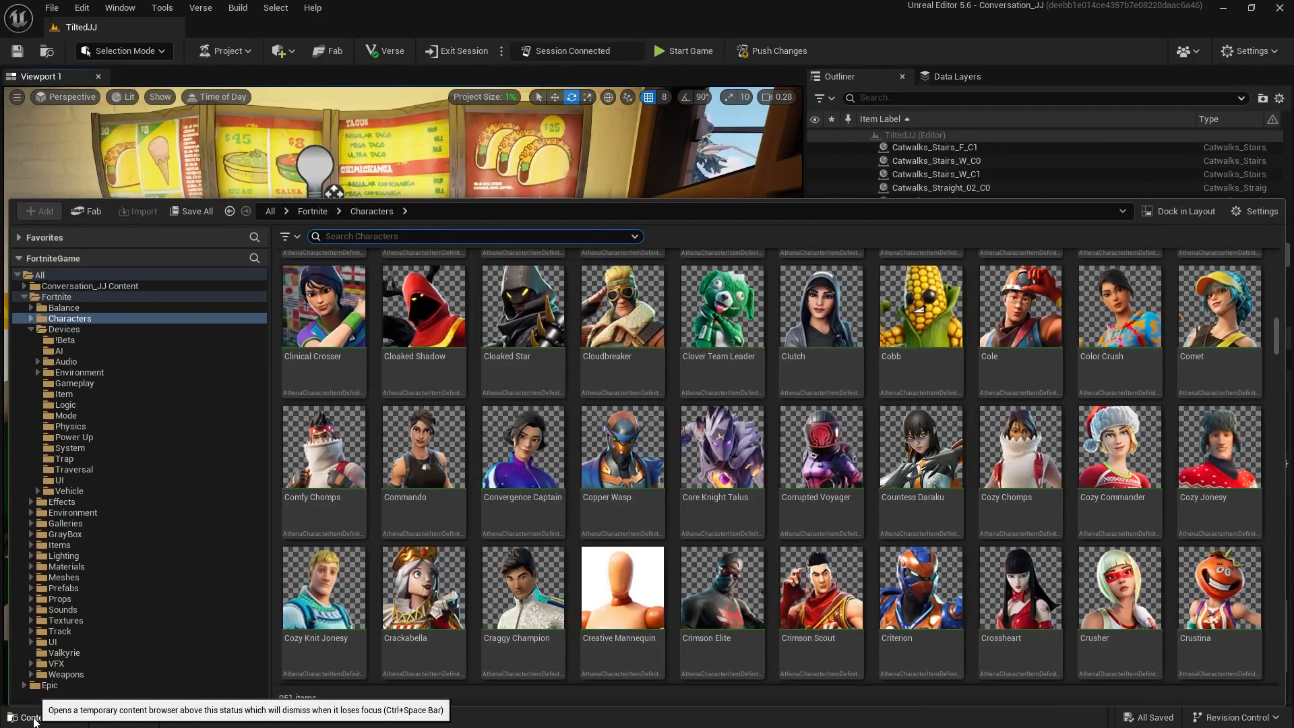
left_click(48, 298)
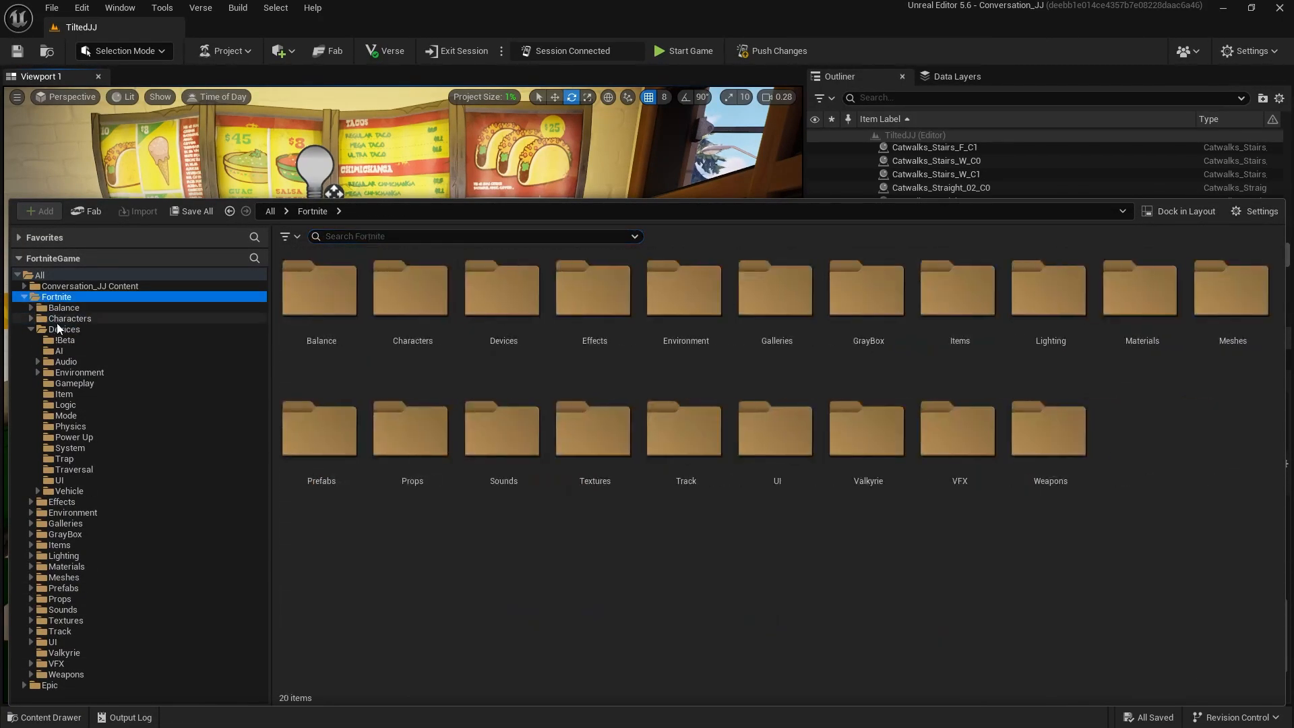
left_click(58, 329)
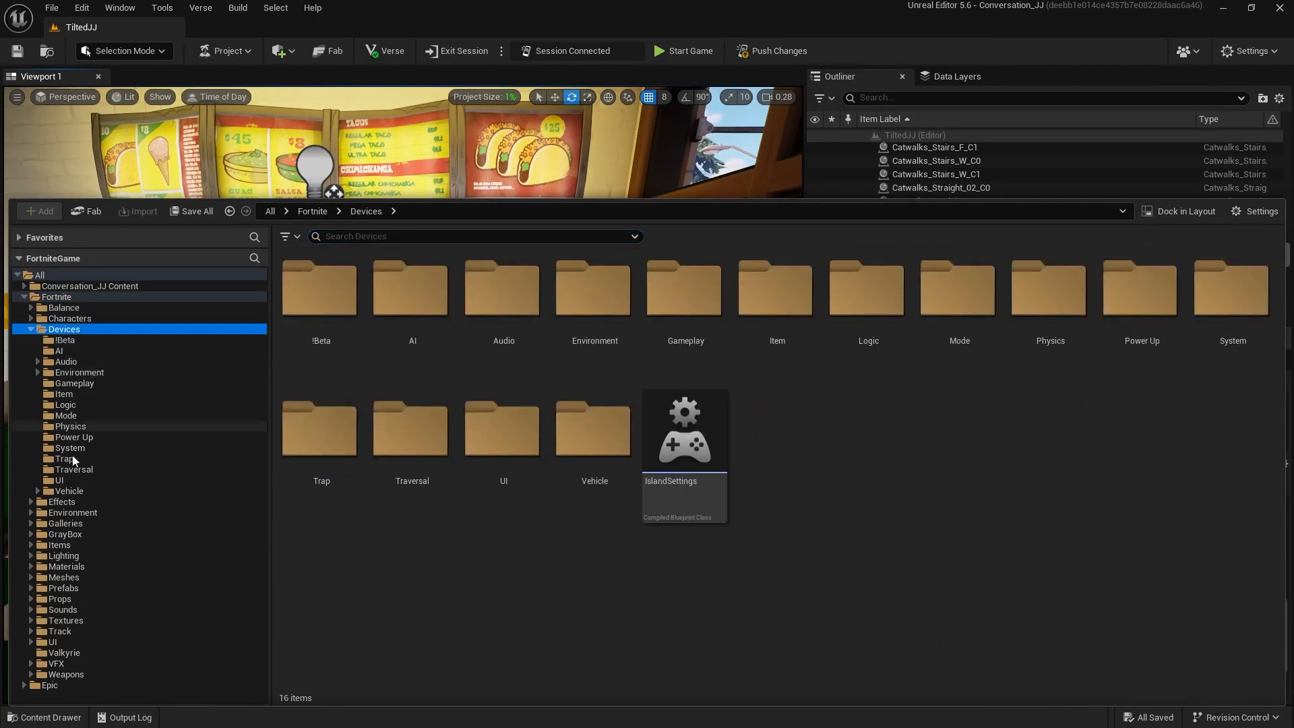
left_click(67, 480)
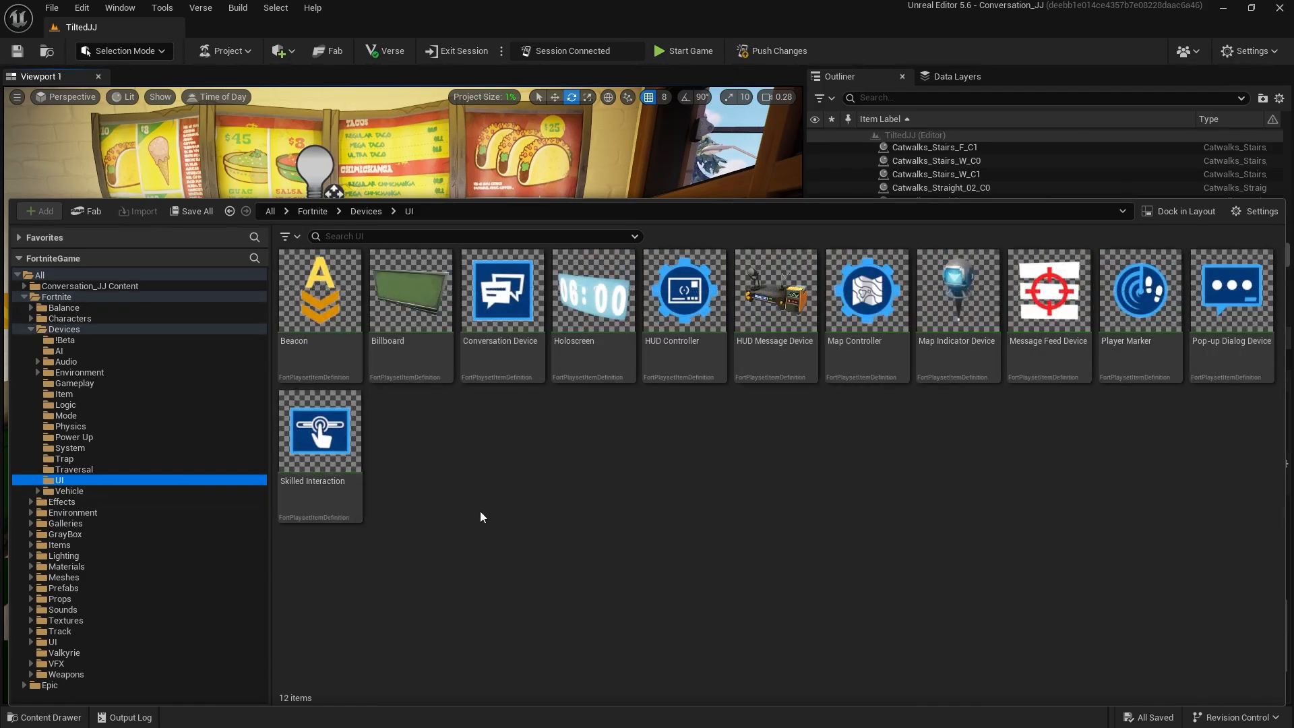
left_click_drag(499, 314, 458, 340)
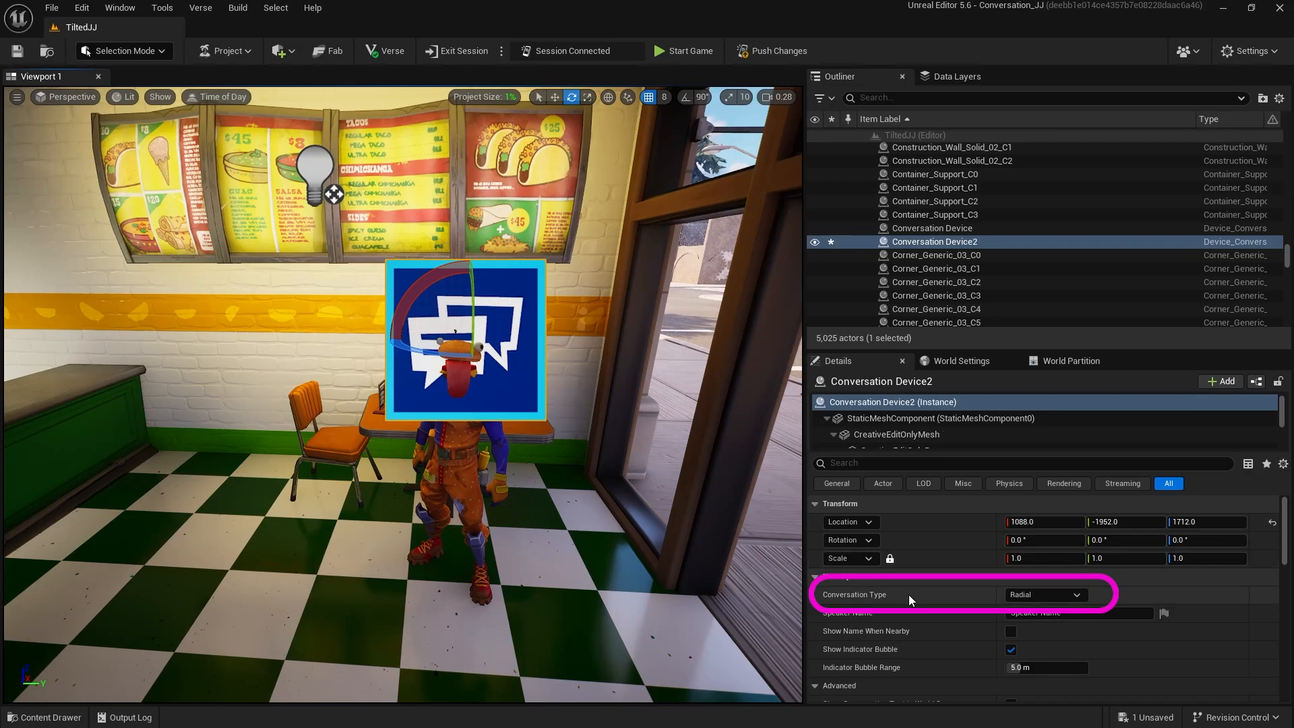
Try the Box conversation type on Conversation Device2 to examine its color options, and return the type to Radial.
left_click(1076, 595)
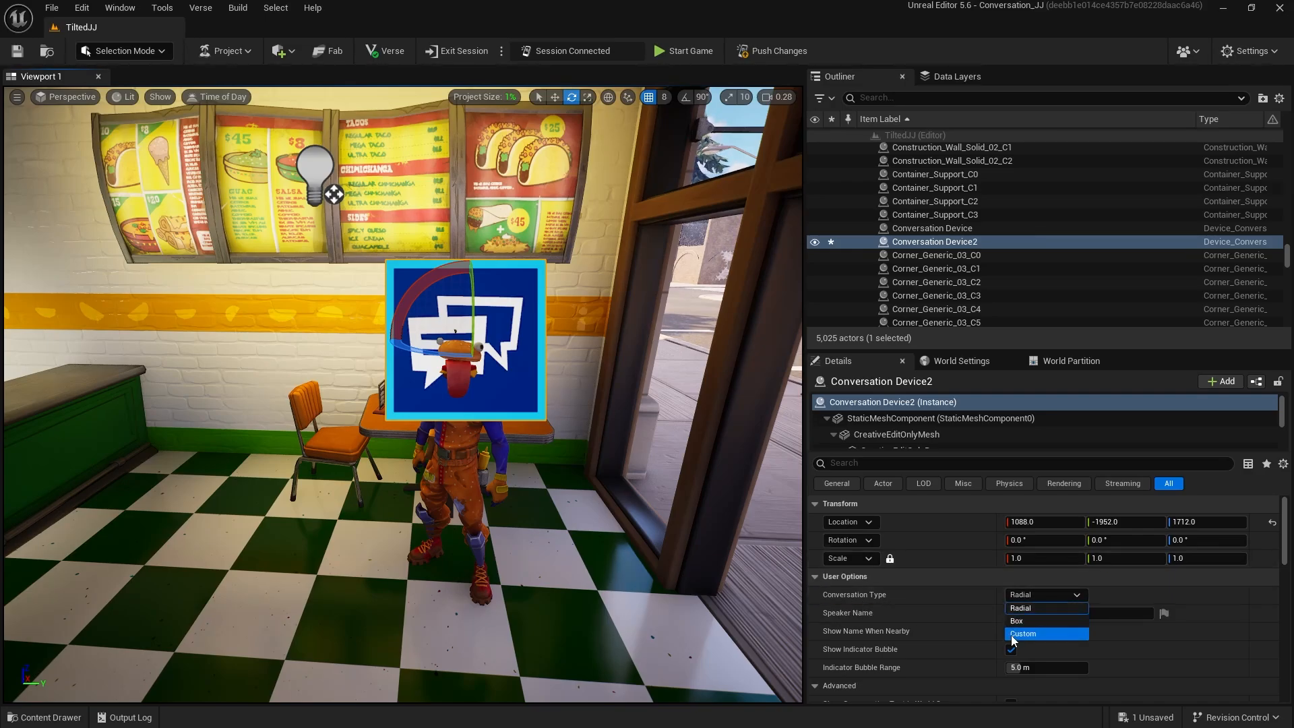
left_click(1057, 621)
scroll(986, 634, "down", 2)
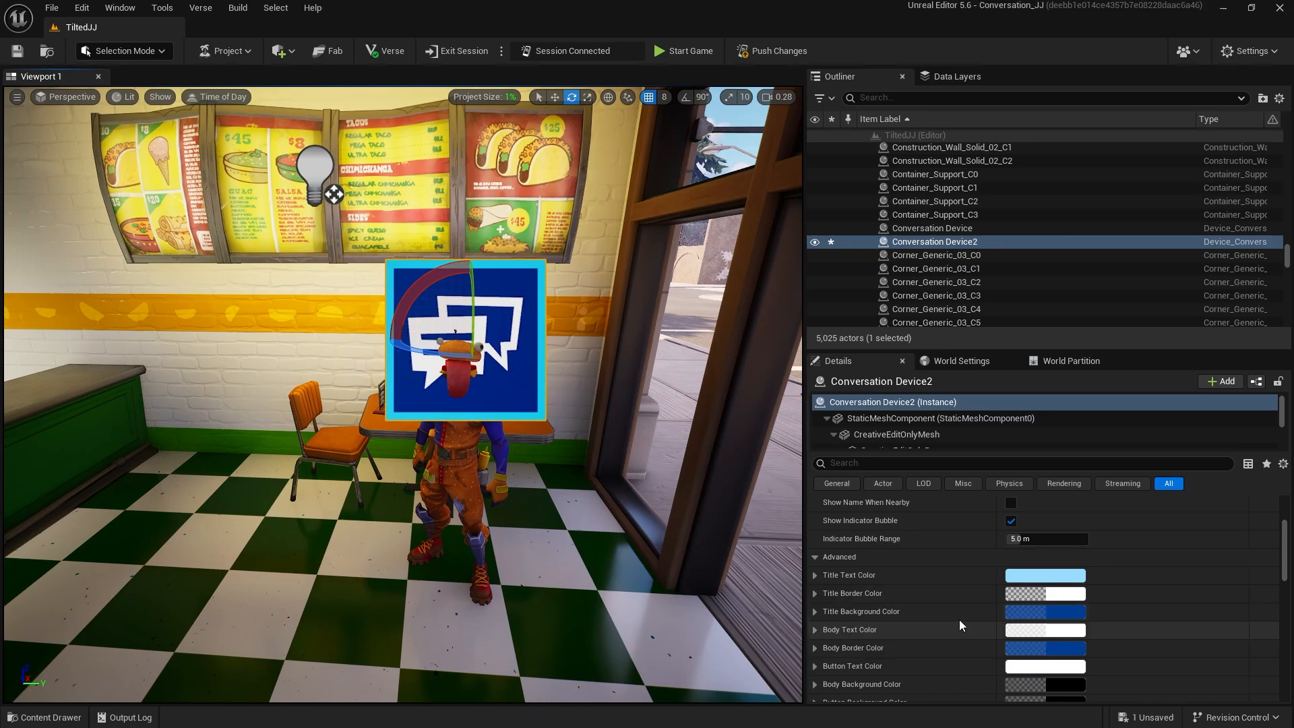
scroll(944, 610, "down", 1)
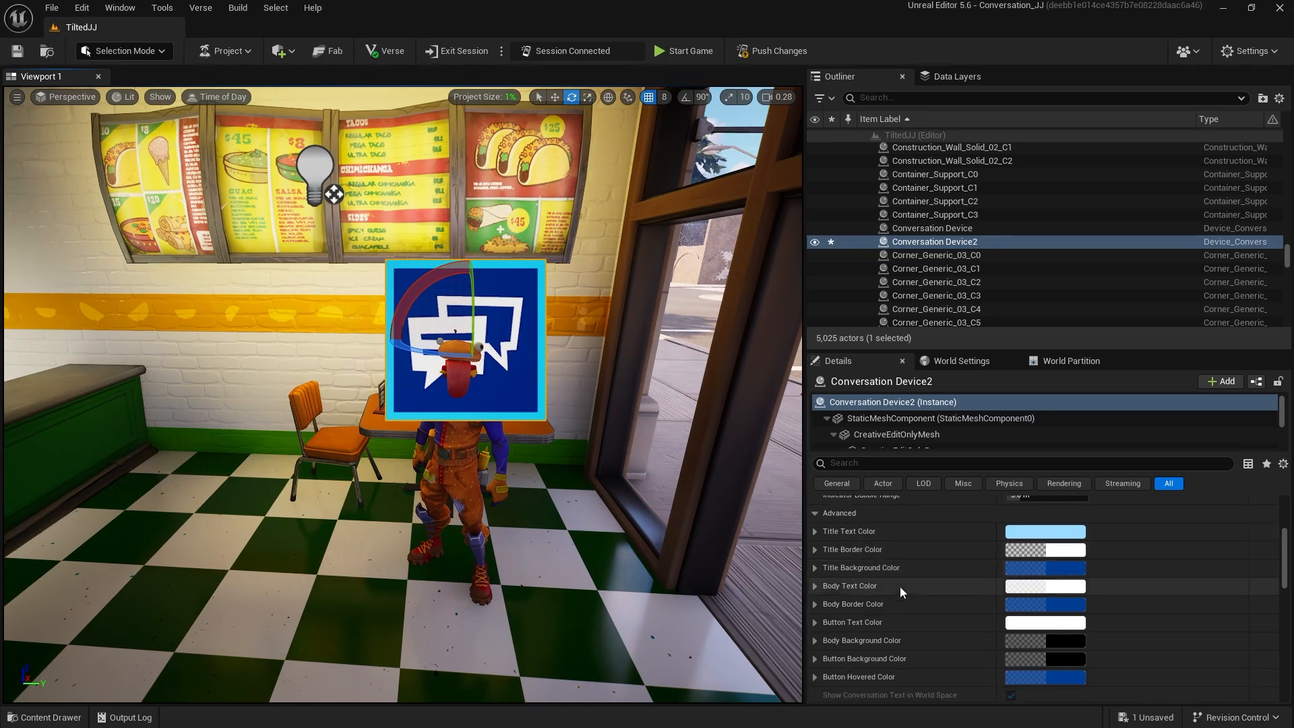
scroll(935, 626, "up", 2)
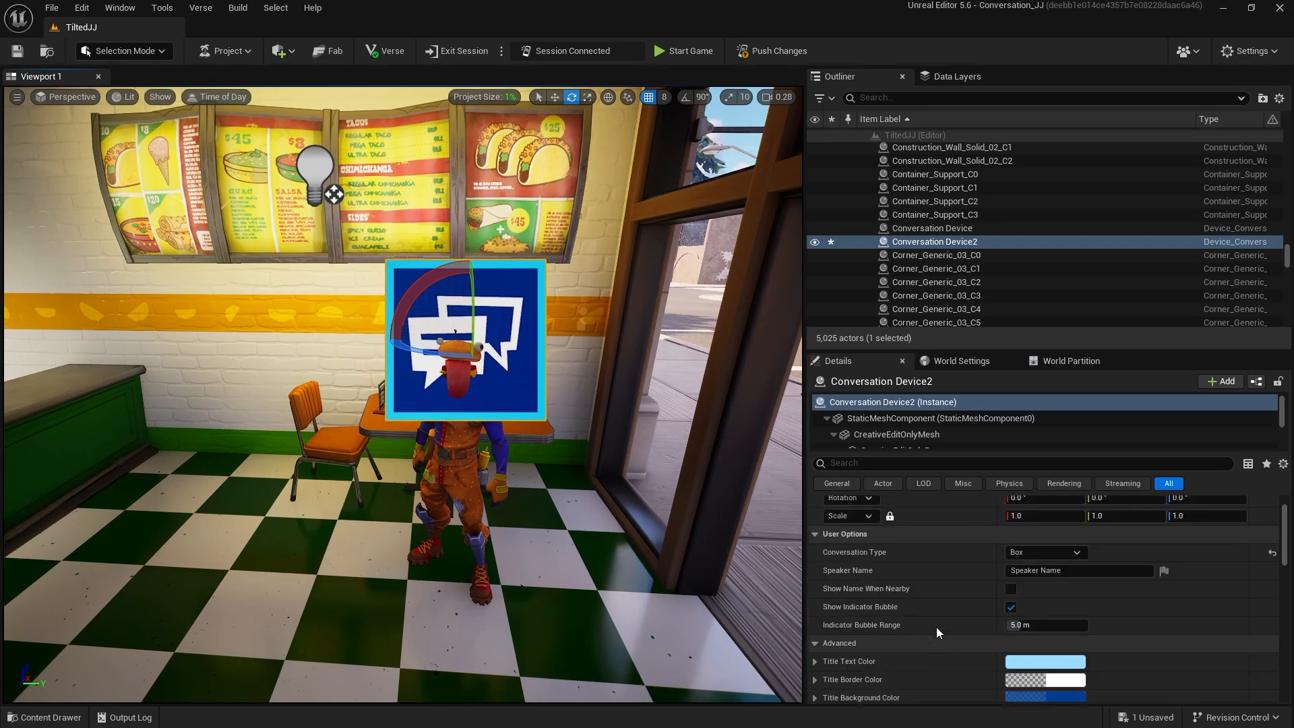
scroll(936, 627, "up", 1)
left_click(1042, 595)
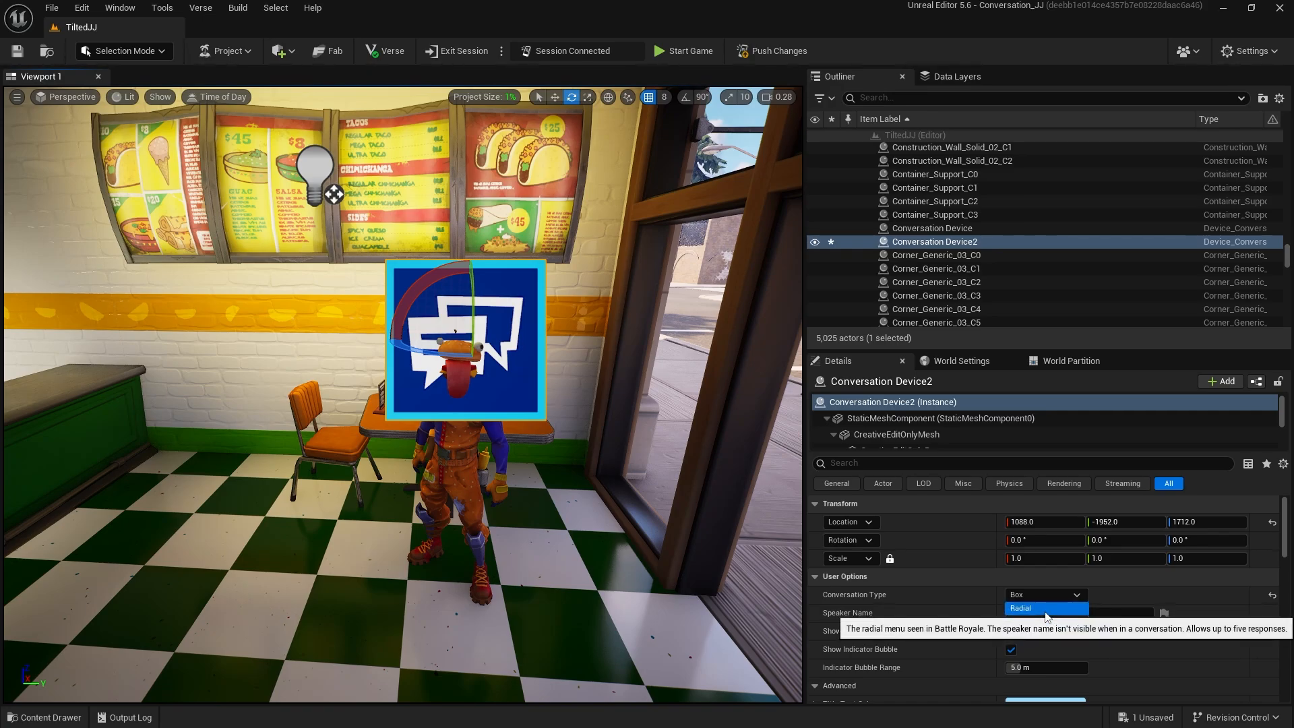
left_click(1045, 611)
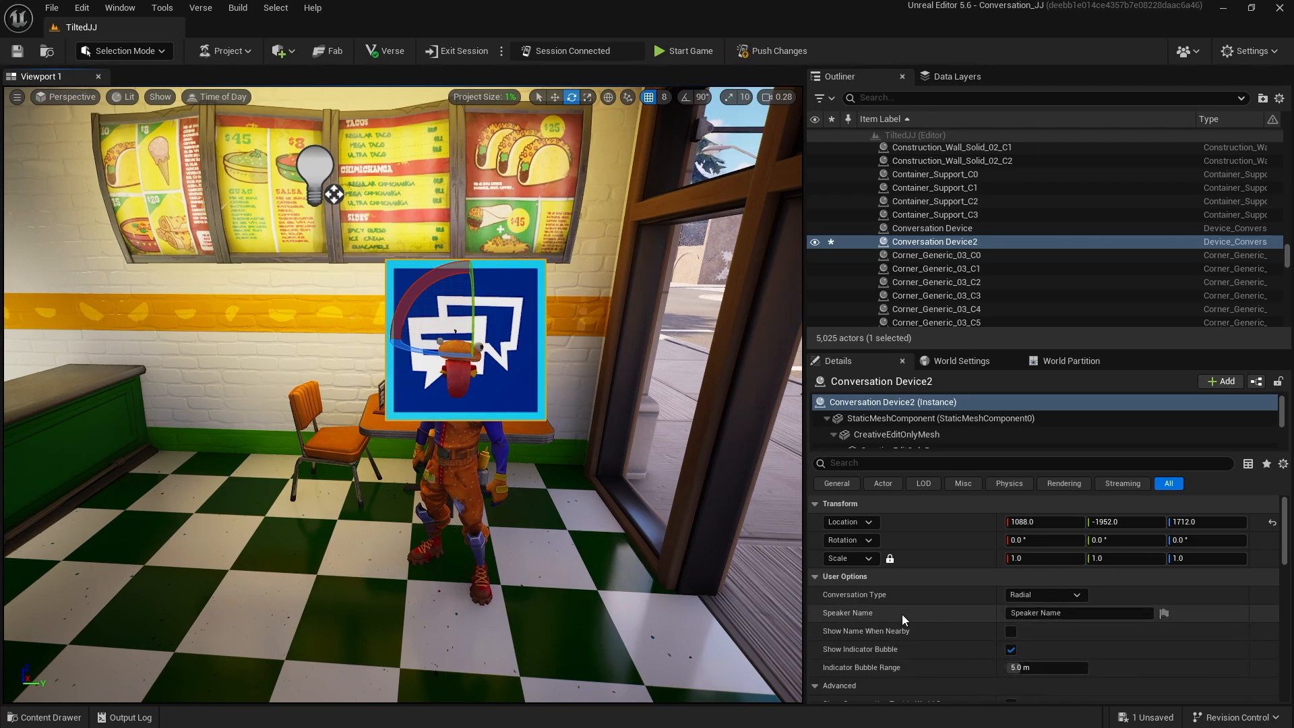
Name the speaker "Beef Boss!", show the name when nearby, and set the Indicator Bubble Range to 13.0 m.
left_click(1077, 615)
type("Beef Boss!")
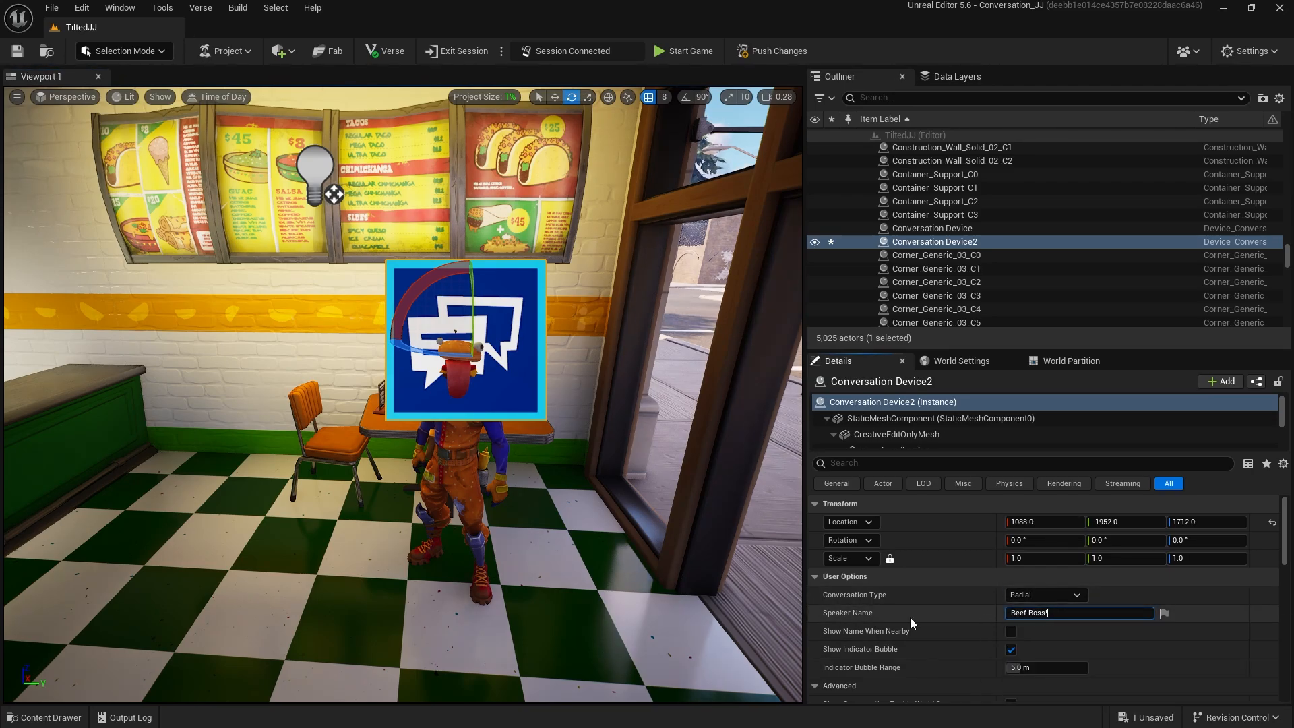
left_click(1011, 631)
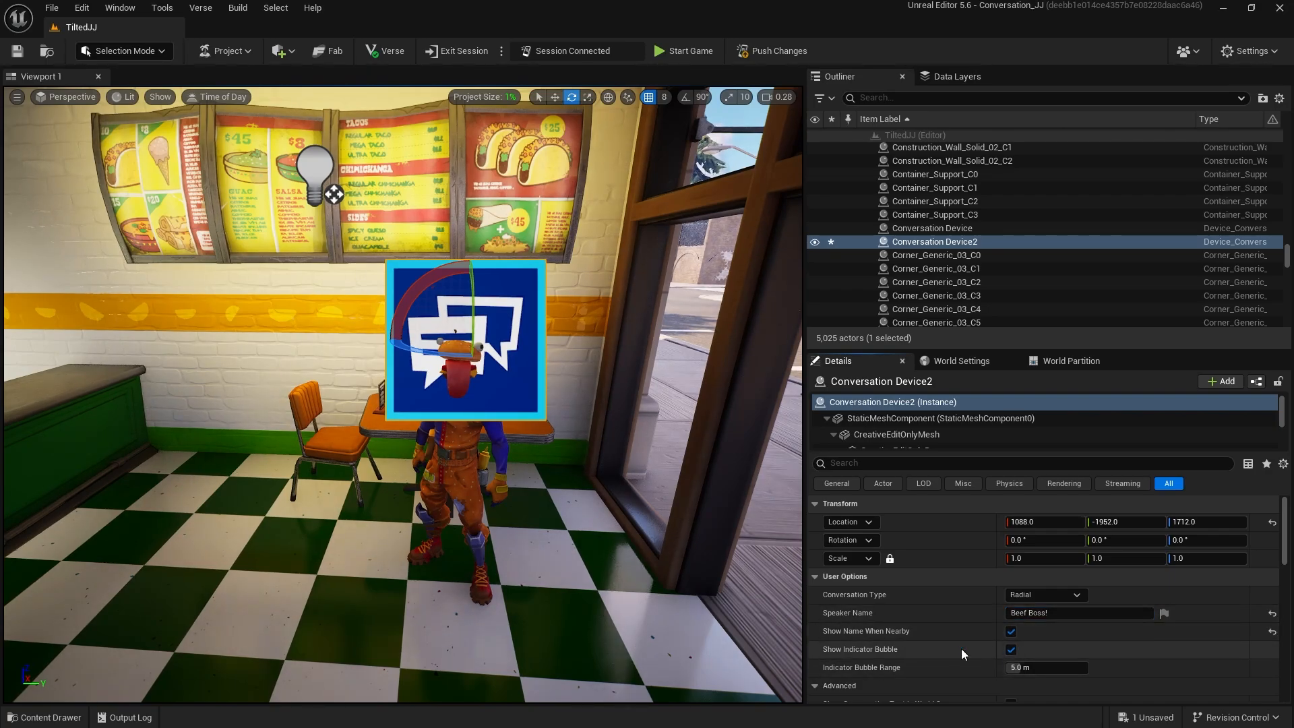
scroll(851, 637, "down", 1)
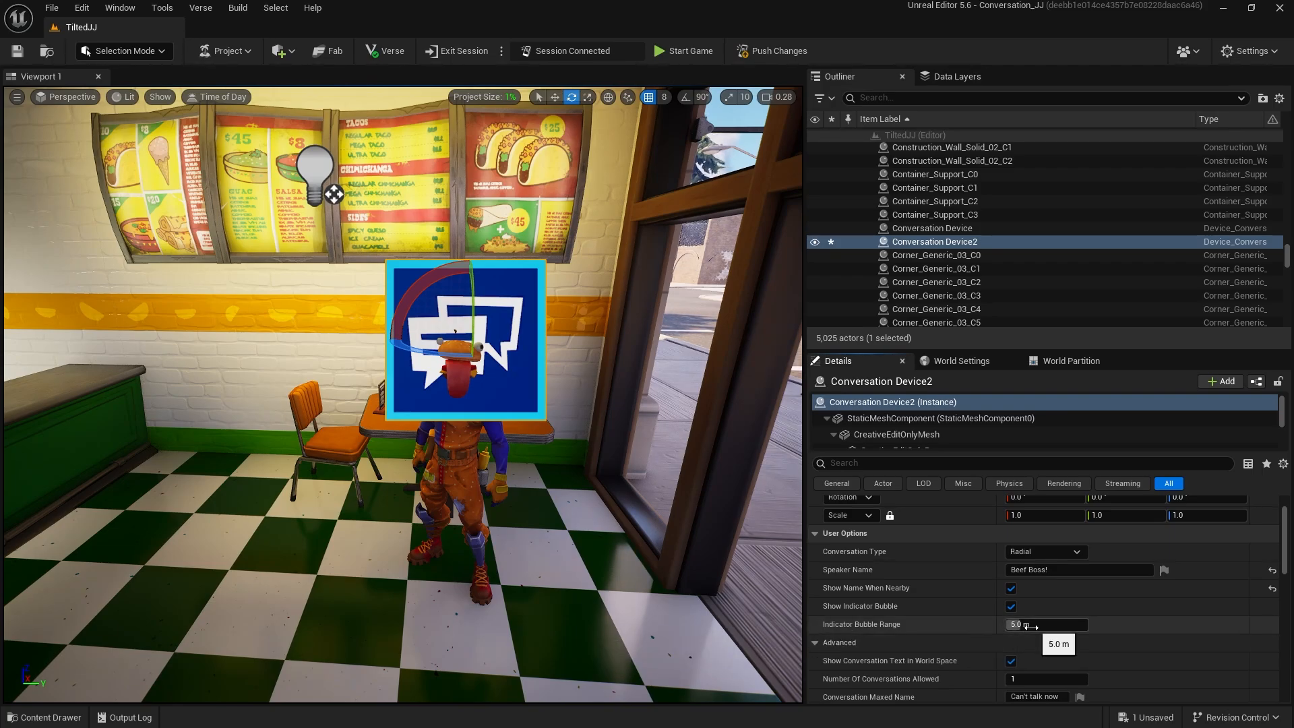
left_click_drag(1032, 625, 985, 650)
Bind the device's Initiate Conversation function to Character Device2's On Interacted With event.
scroll(948, 647, "down", 2)
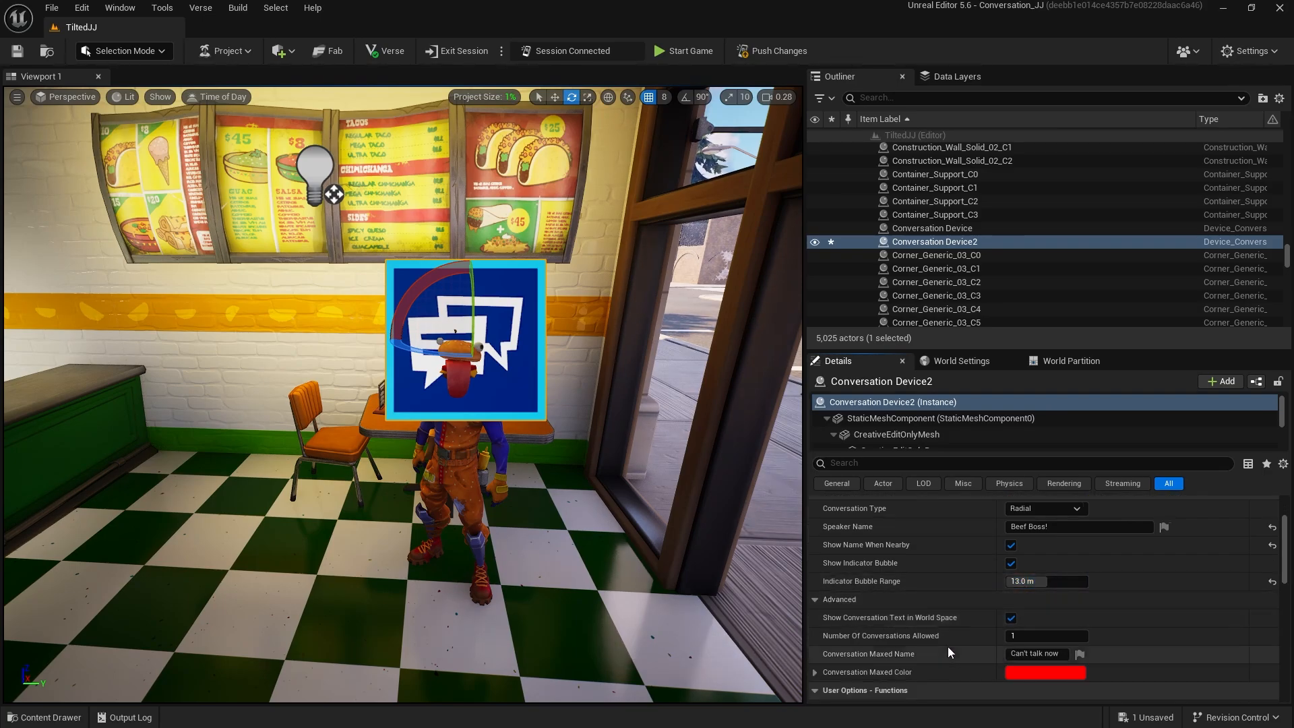
scroll(947, 652, "down", 2)
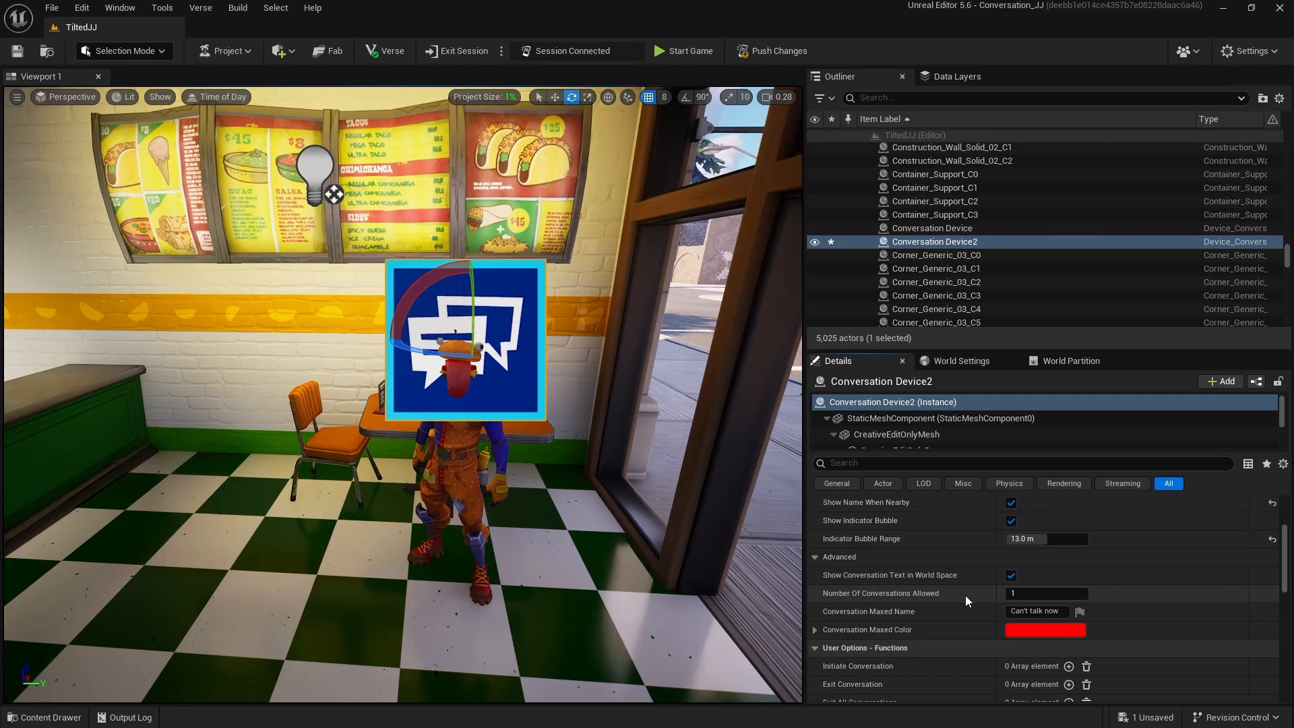
left_click(1019, 593)
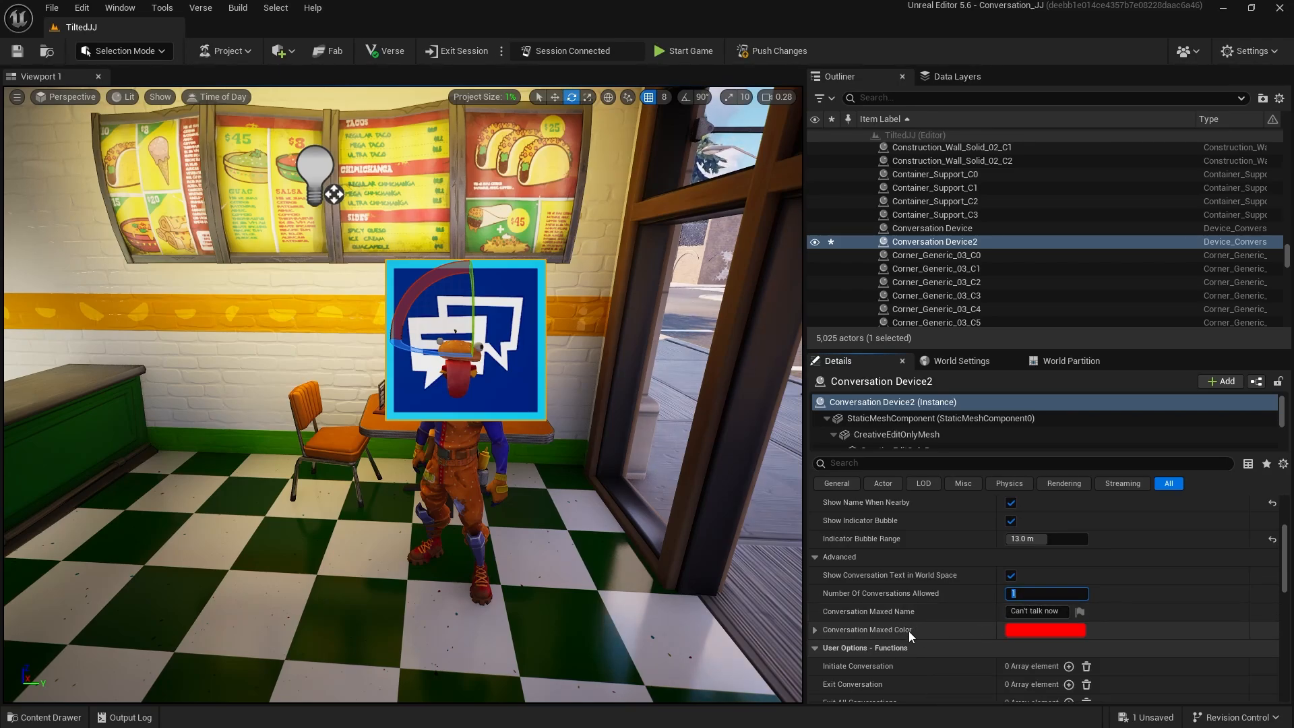
scroll(909, 631, "down", 2)
scroll(909, 629, "down", 5)
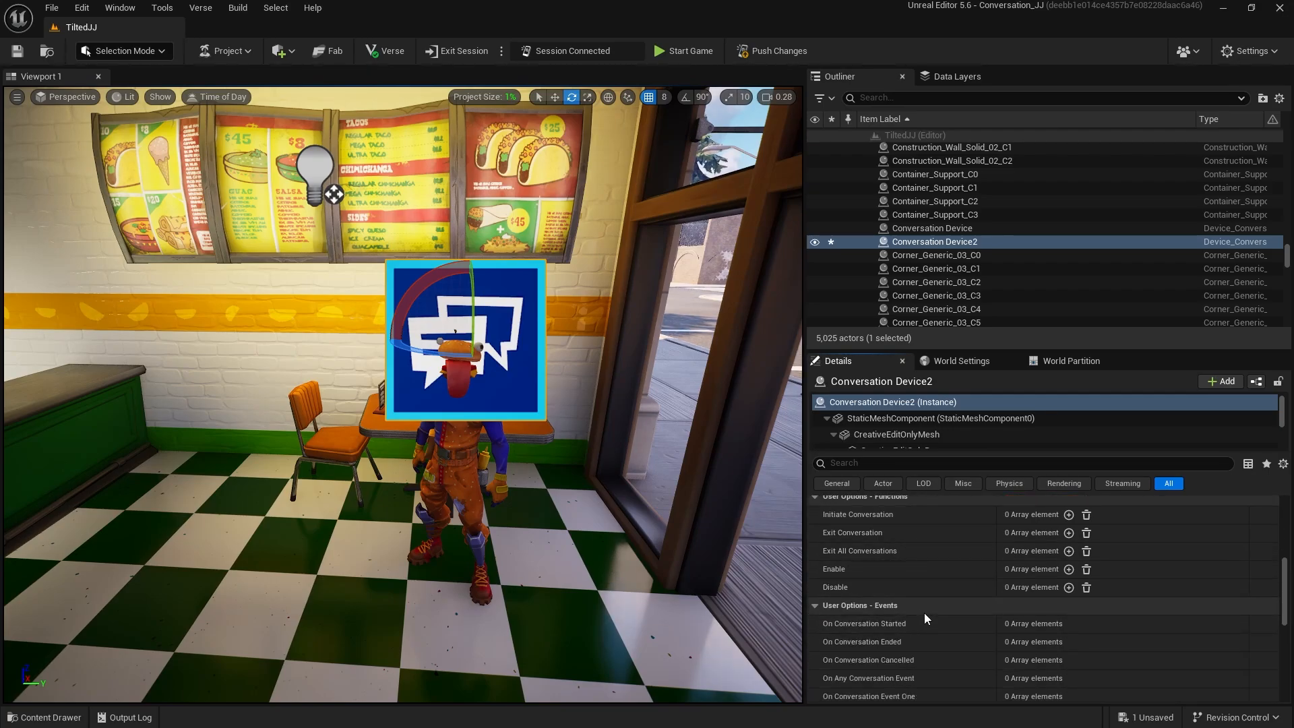
left_click(1069, 515)
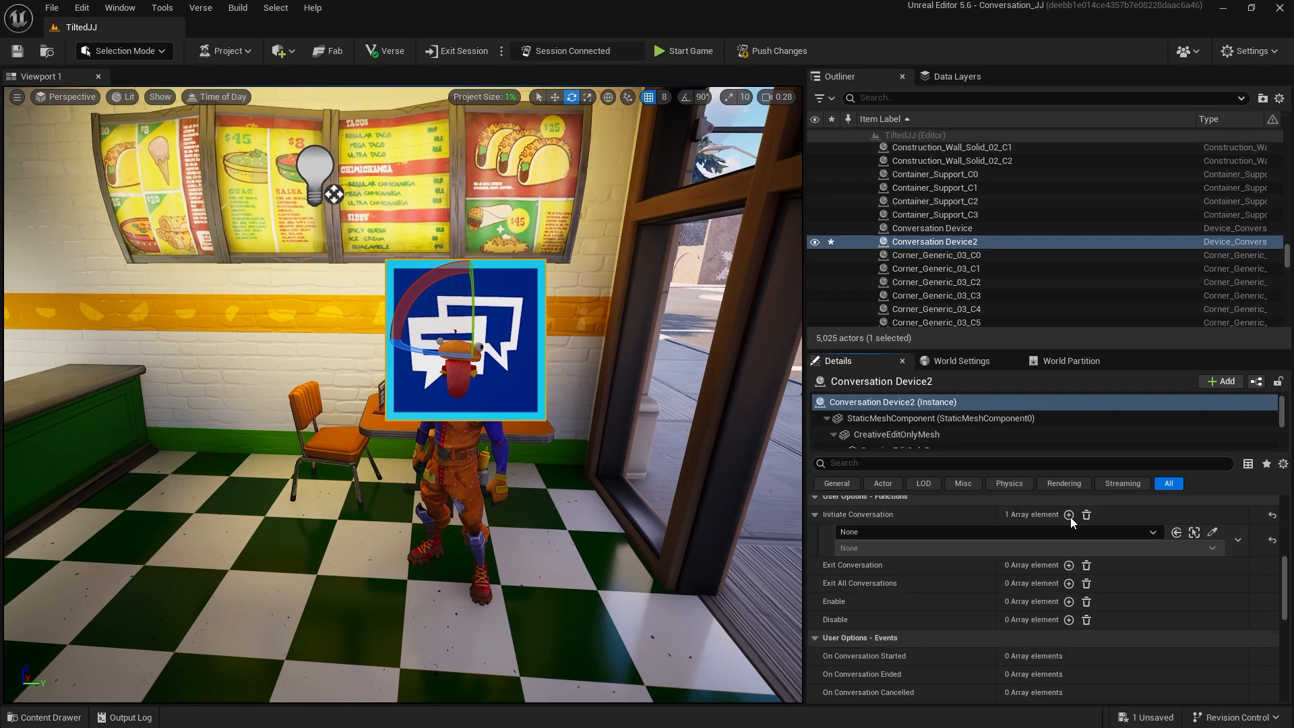
left_click(1212, 532)
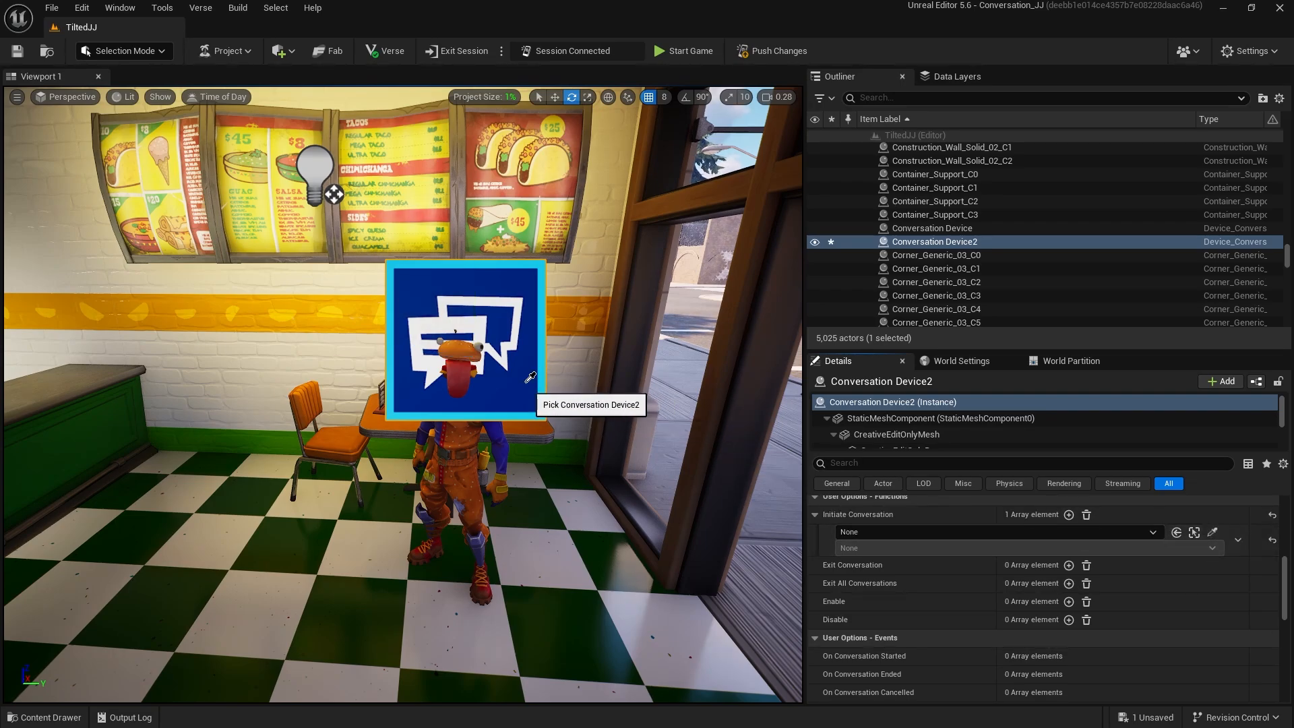
left_click(448, 440)
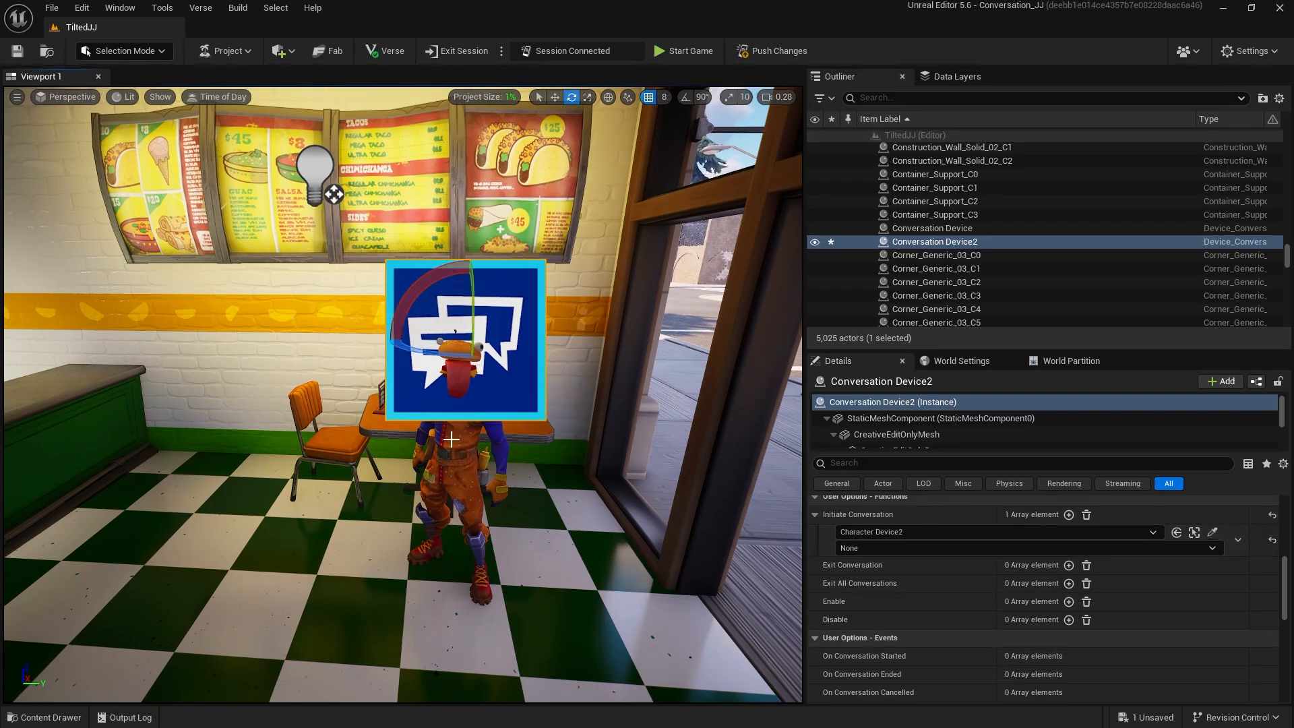
left_click(859, 550)
left_click(859, 570)
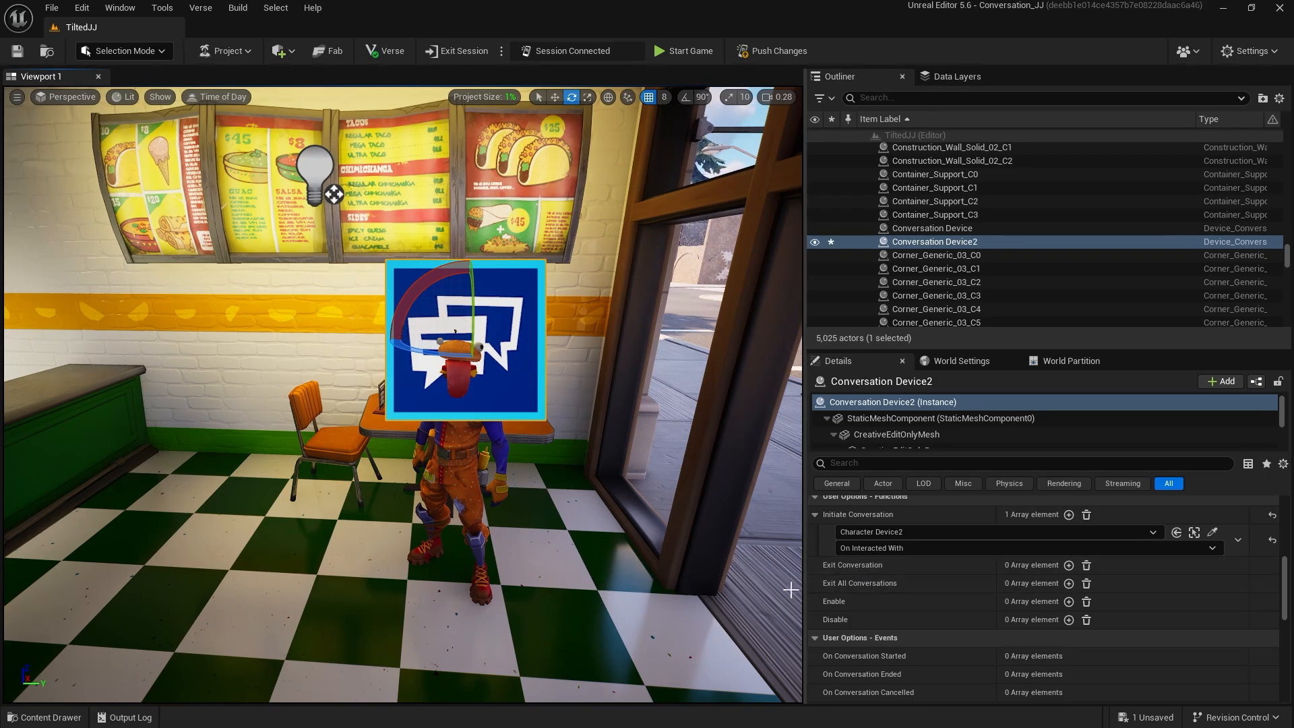
Examine the conversation events available on Conversation Device2, including the numbered On Conversation Event entries.
scroll(812, 593, "down", 2)
scroll(775, 601, "down", 2)
scroll(674, 556, "up", 1)
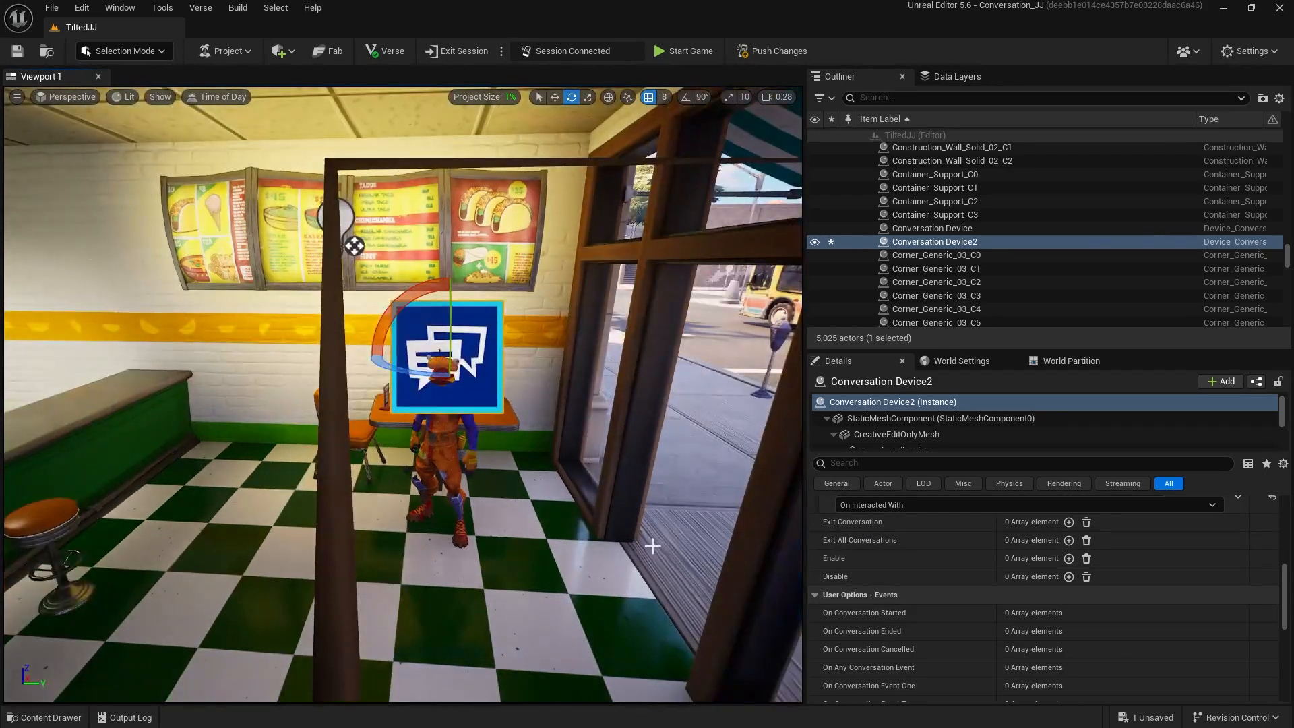
scroll(988, 621, "down", 4)
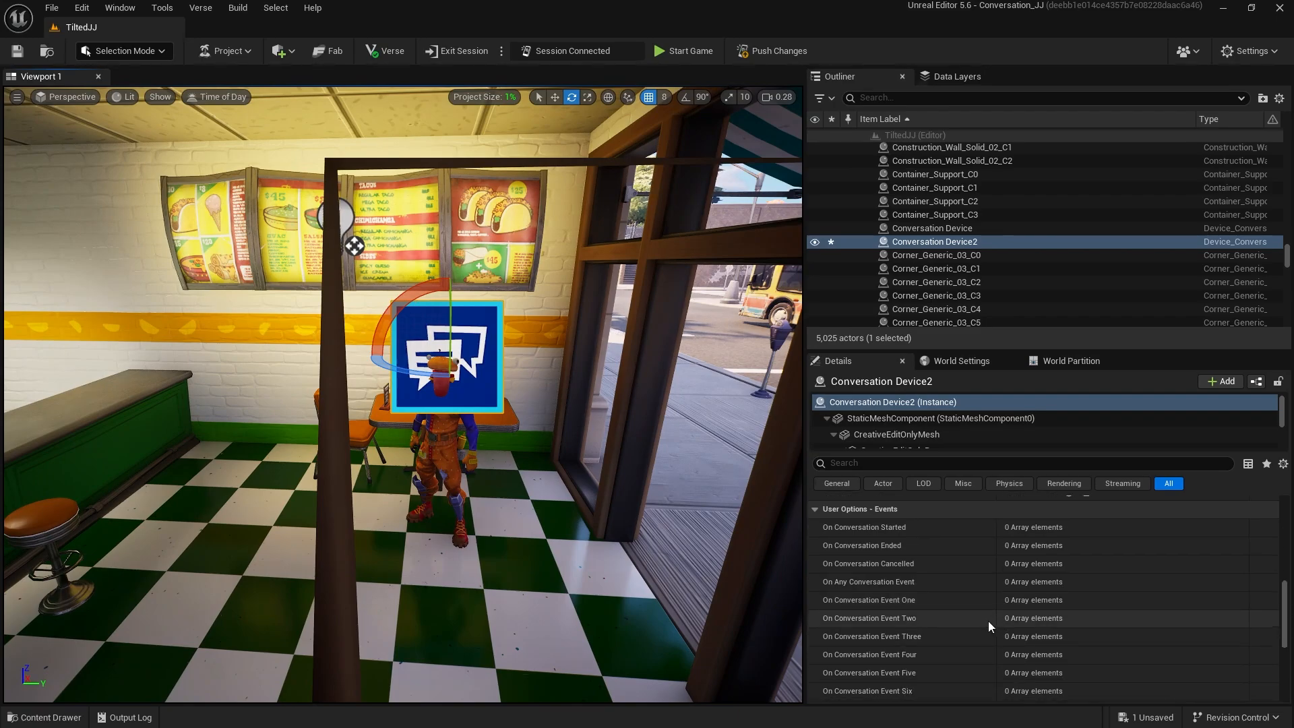
scroll(988, 621, "down", 5)
scroll(988, 621, "up", 5)
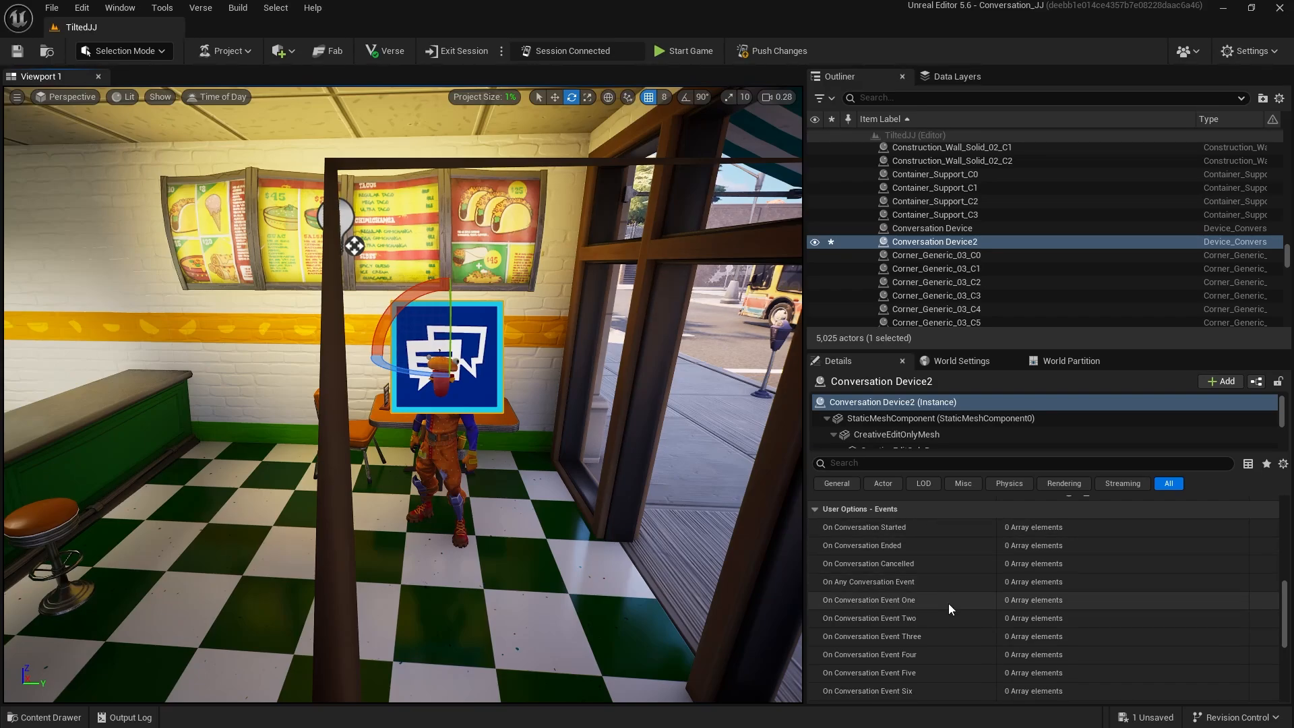
scroll(933, 634, "down", 2)
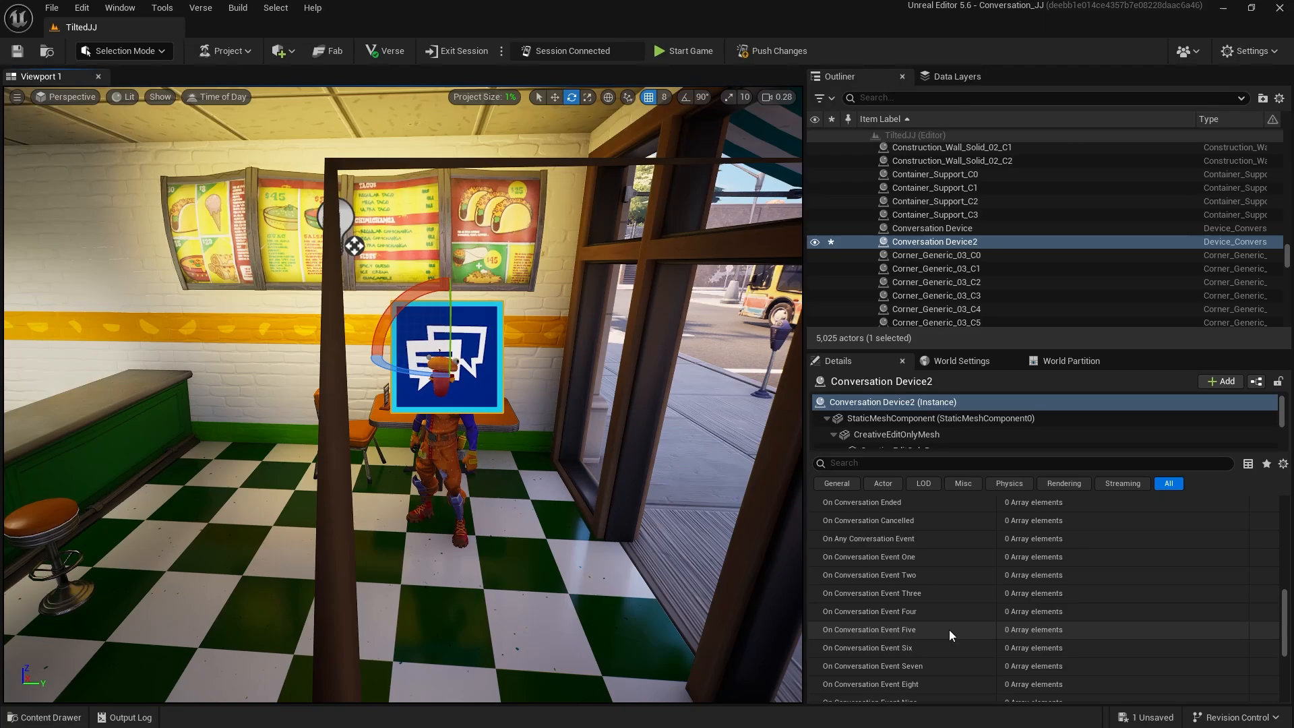
scroll(949, 629, "up", 2)
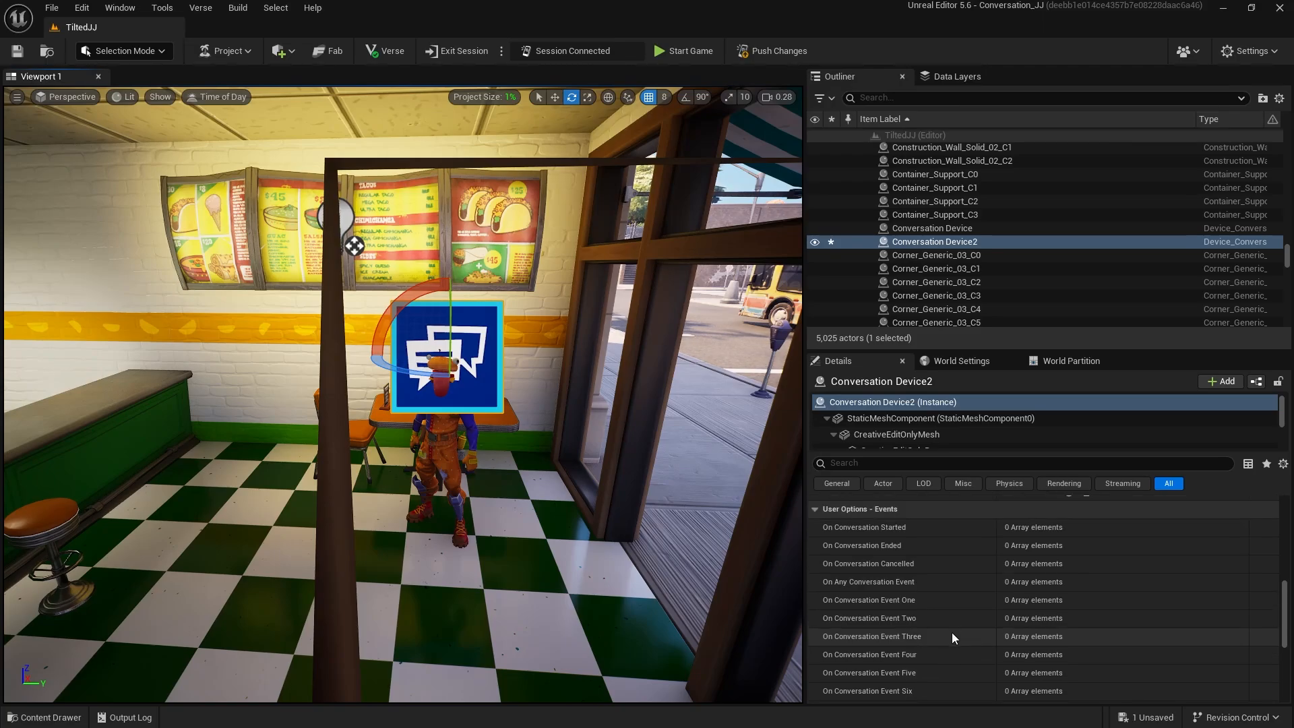
Create a new Conversation Bank named CB_02 in the Conversations folder as the device's Conversation asset.
scroll(952, 636, "down", 6)
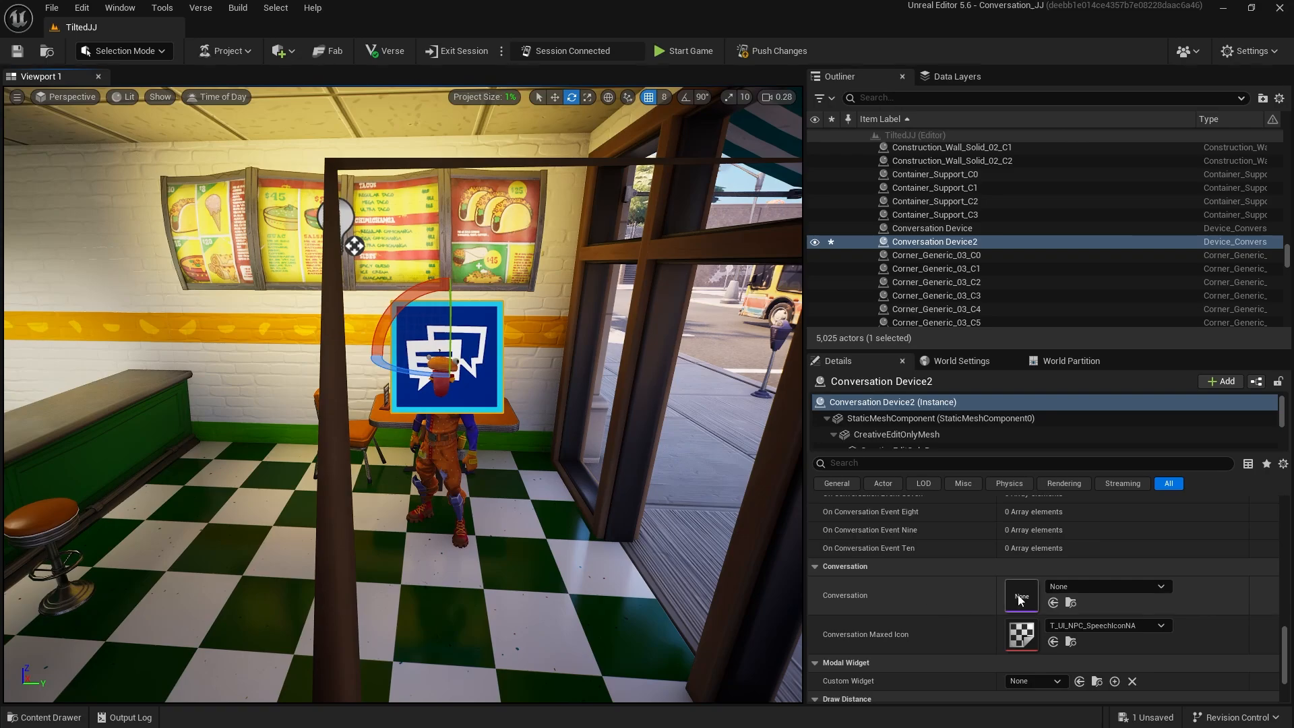
left_click(1159, 588)
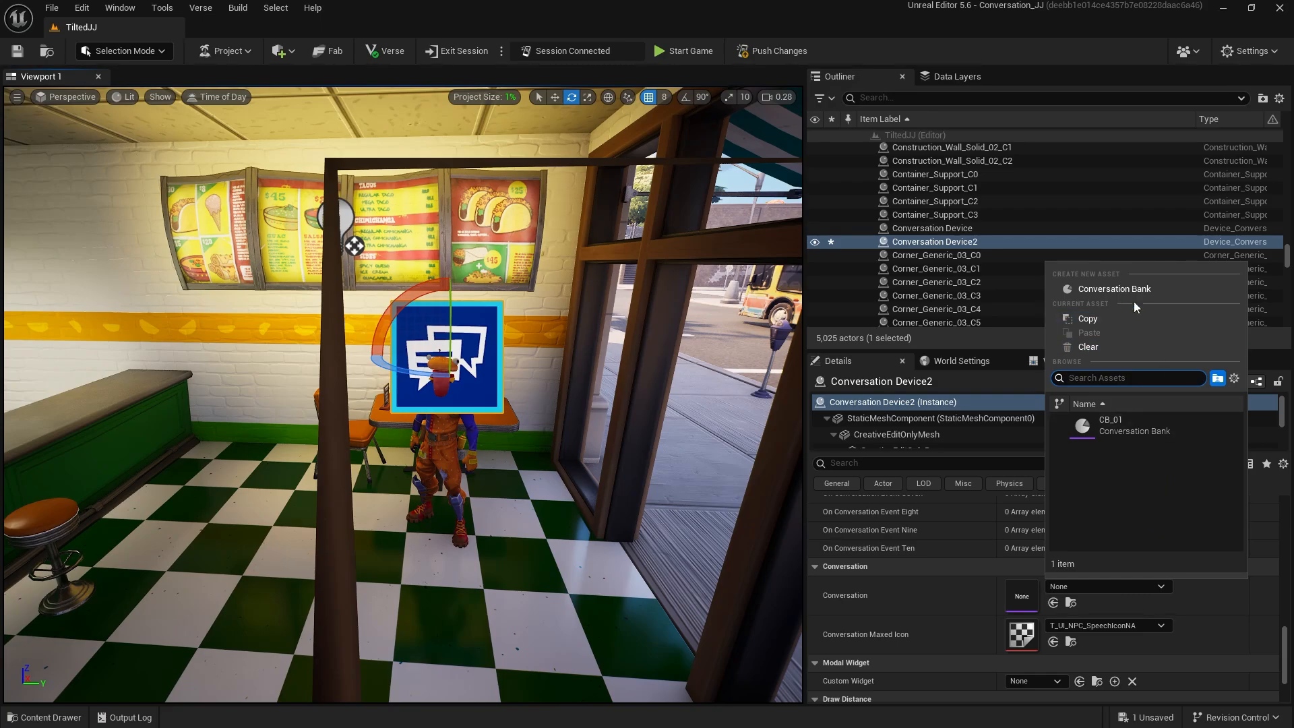
left_click(1110, 289)
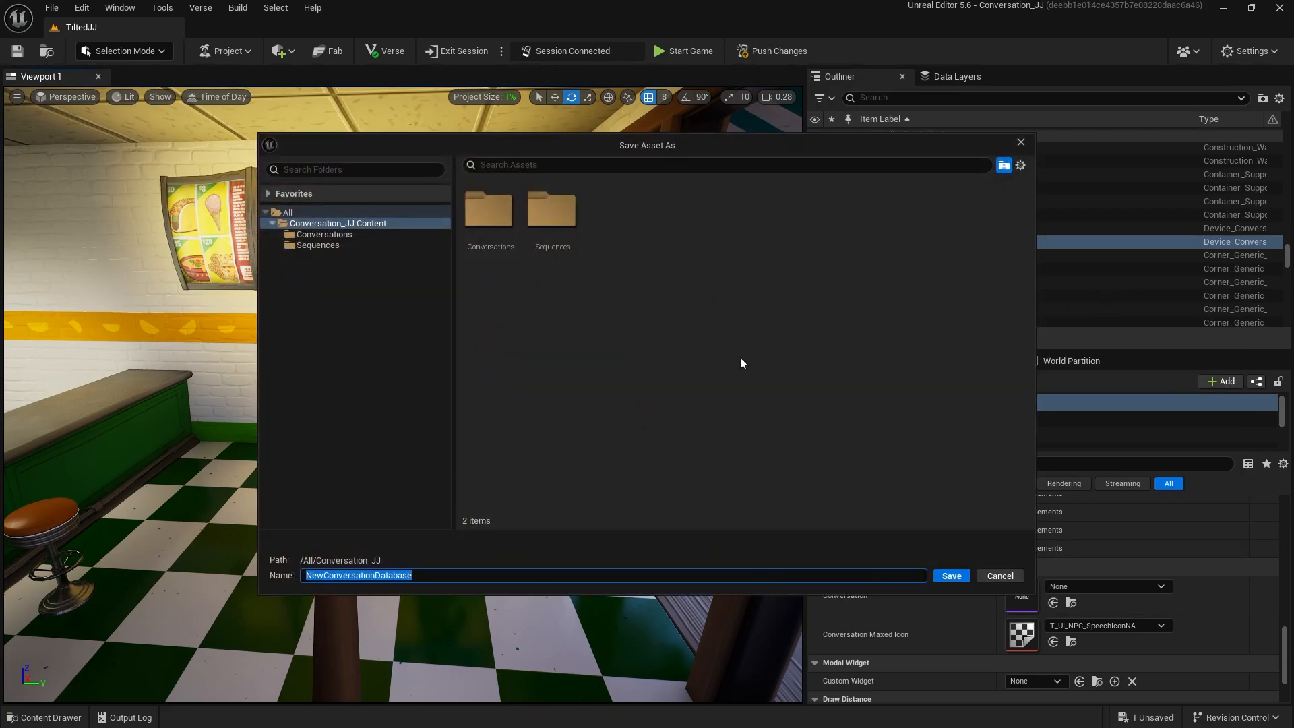
double_click(480, 202)
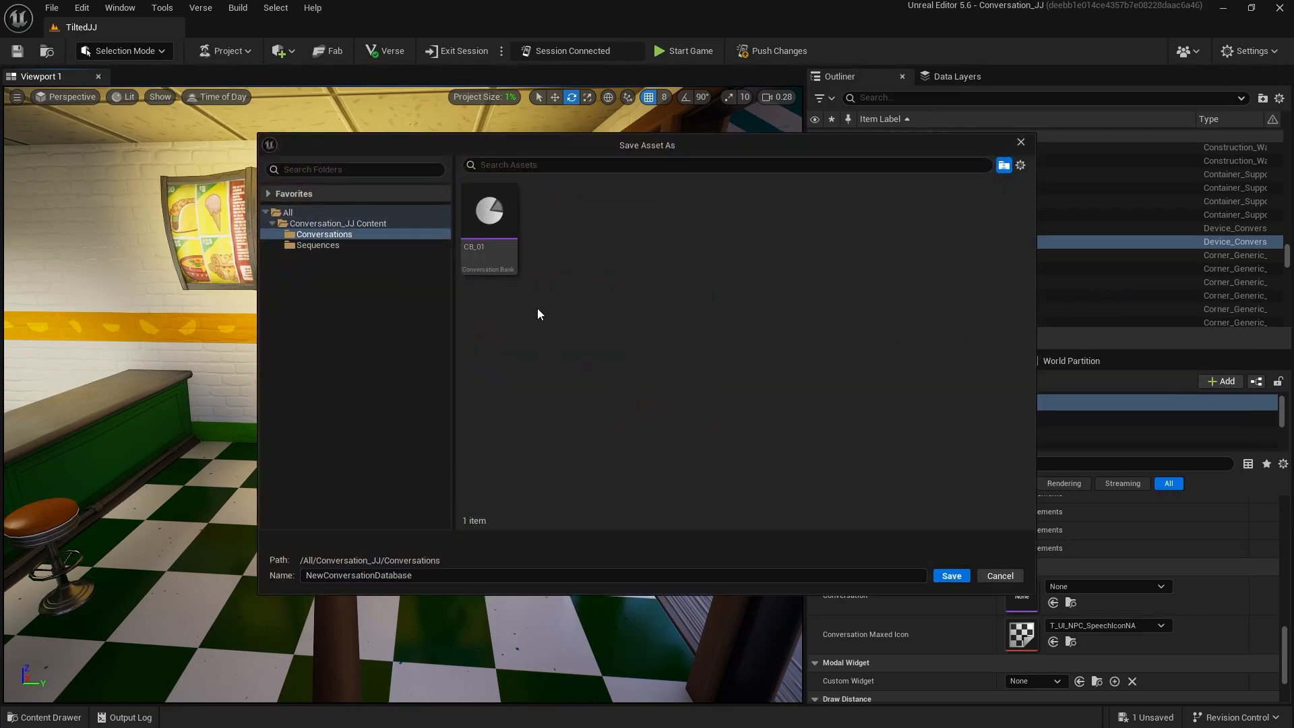
left_click(490, 219)
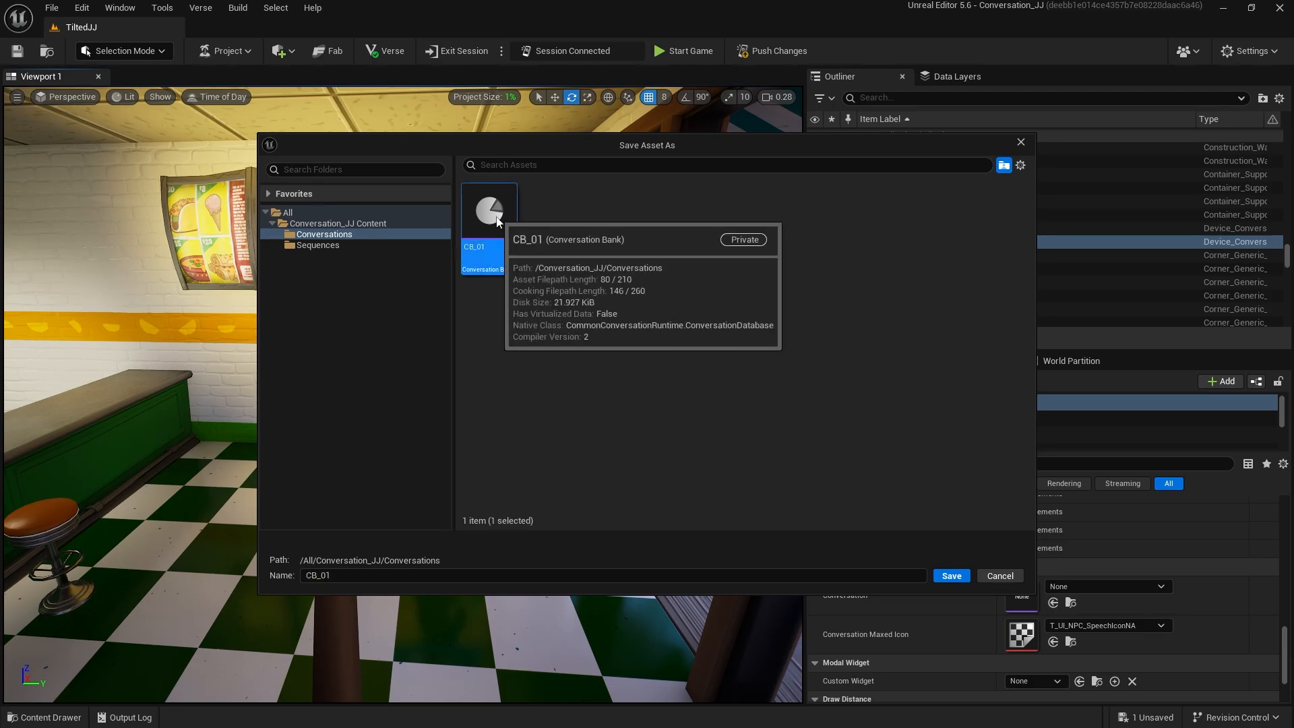
left_click(351, 574)
left_click(349, 574)
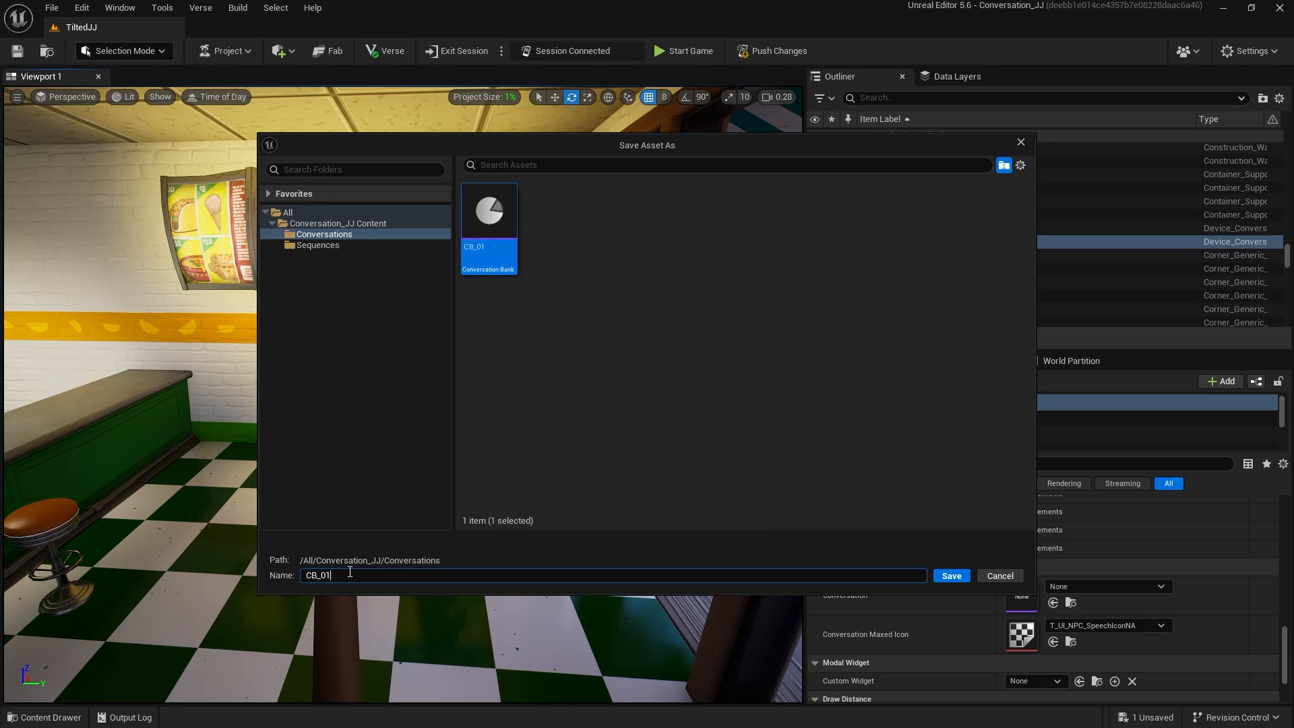
key("BackSpace")
type("2")
left_click(952, 575)
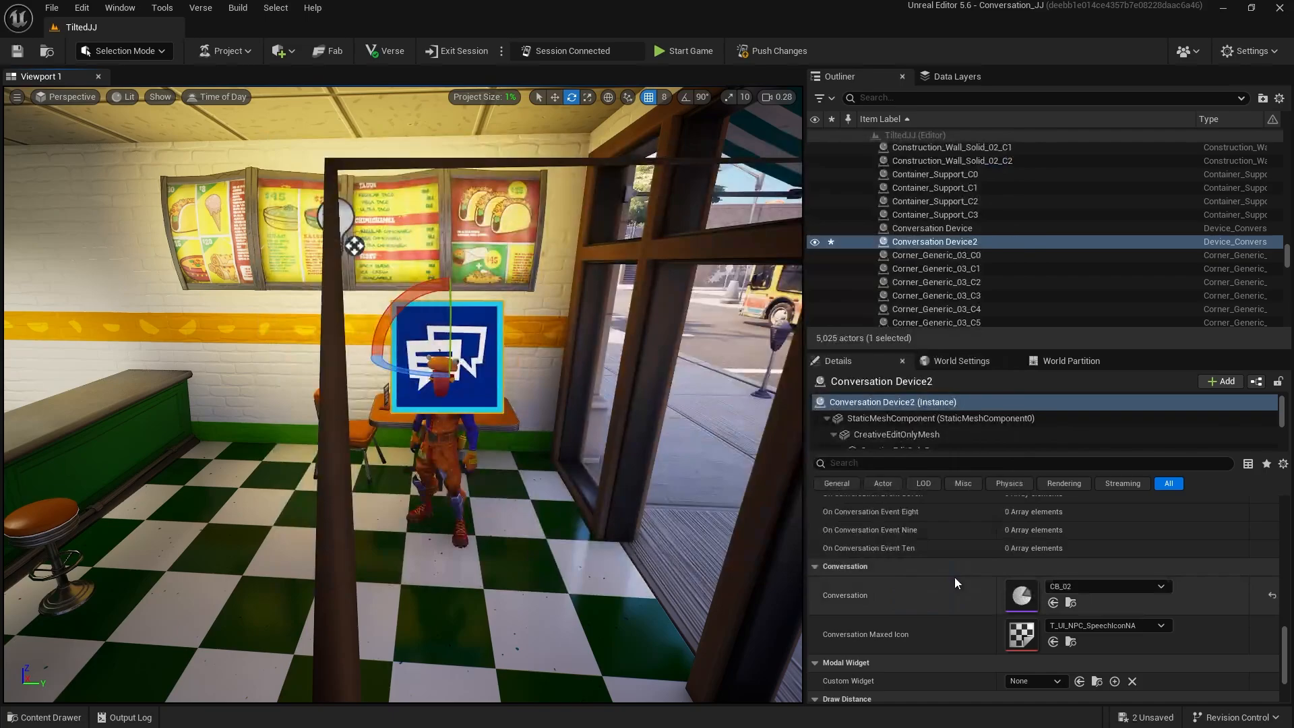
Open CB_02 in the Conversation Editor and place a Default Entry Point node in the upper middle of the graph.
double_click(1020, 596)
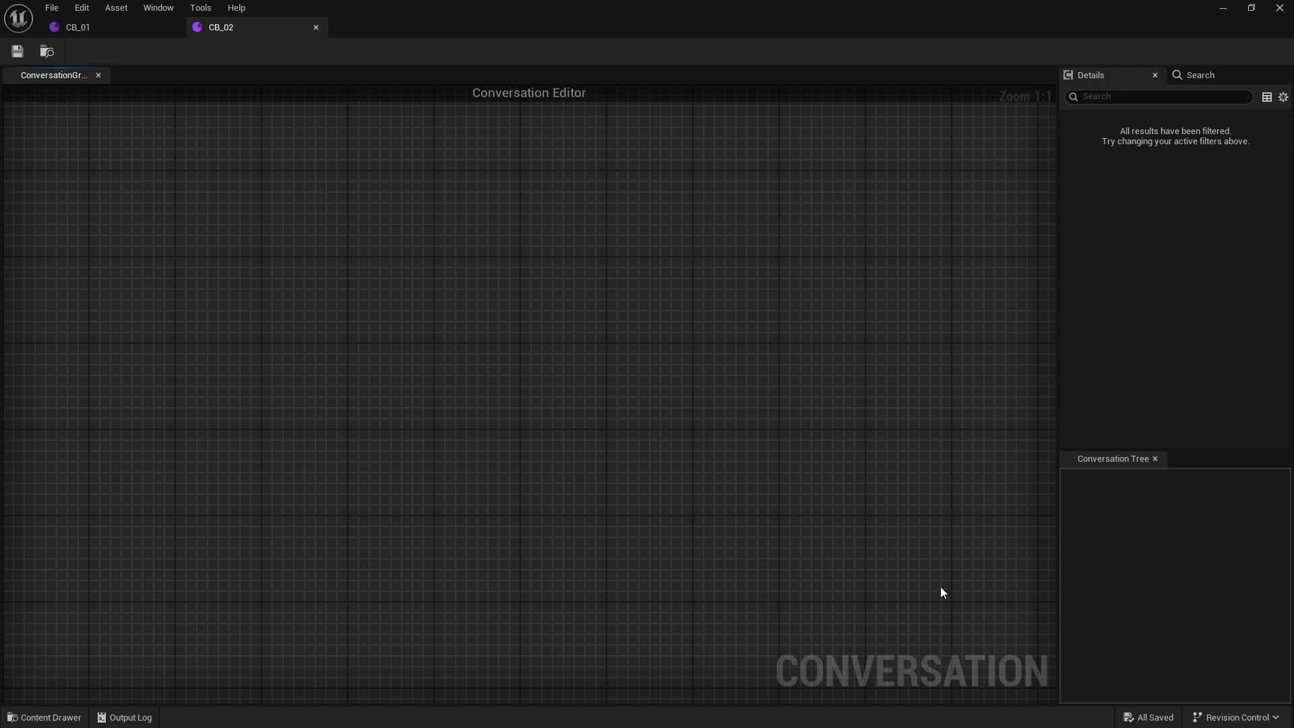
right_click(496, 359)
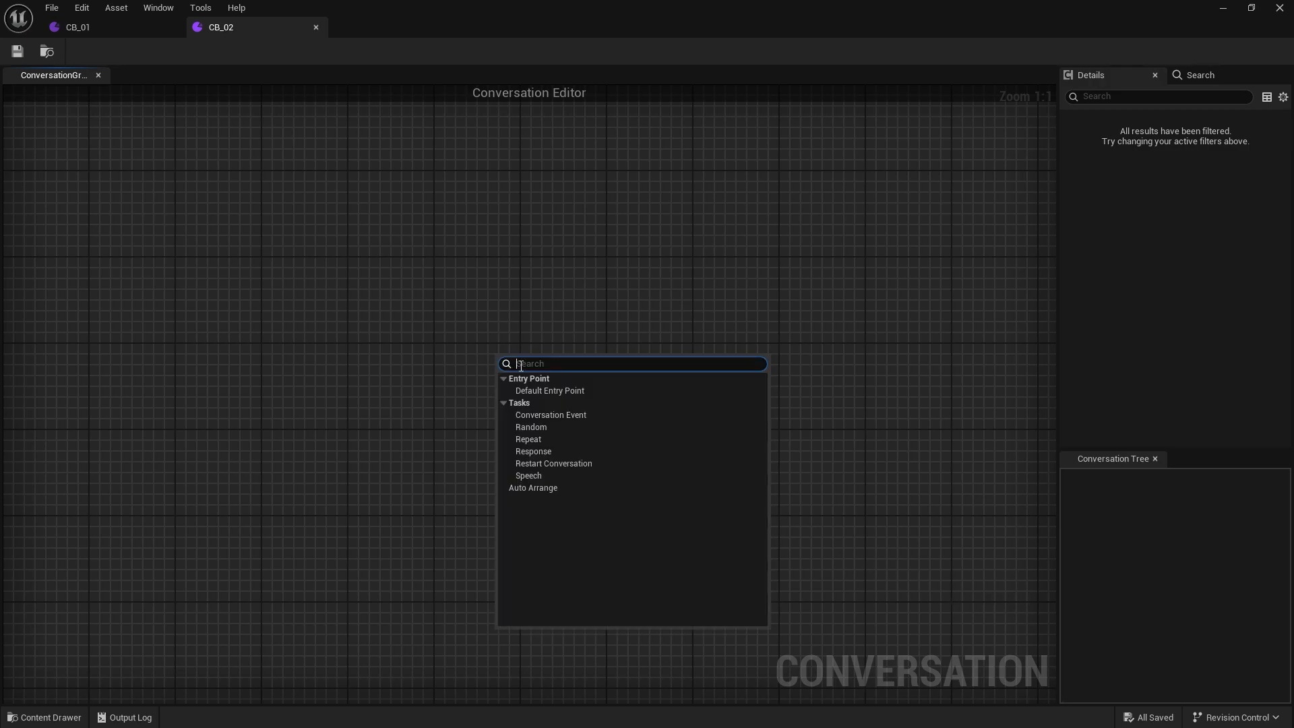
left_click(585, 391)
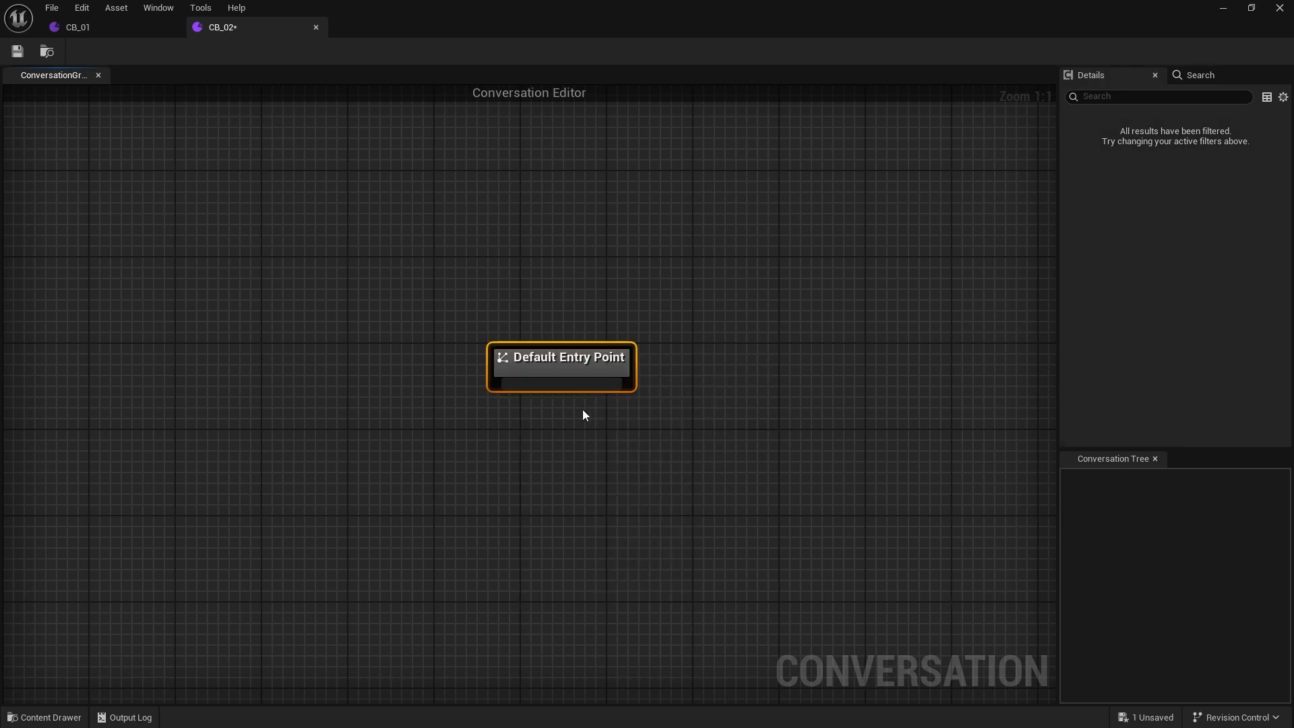
left_click_drag(571, 370, 527, 288)
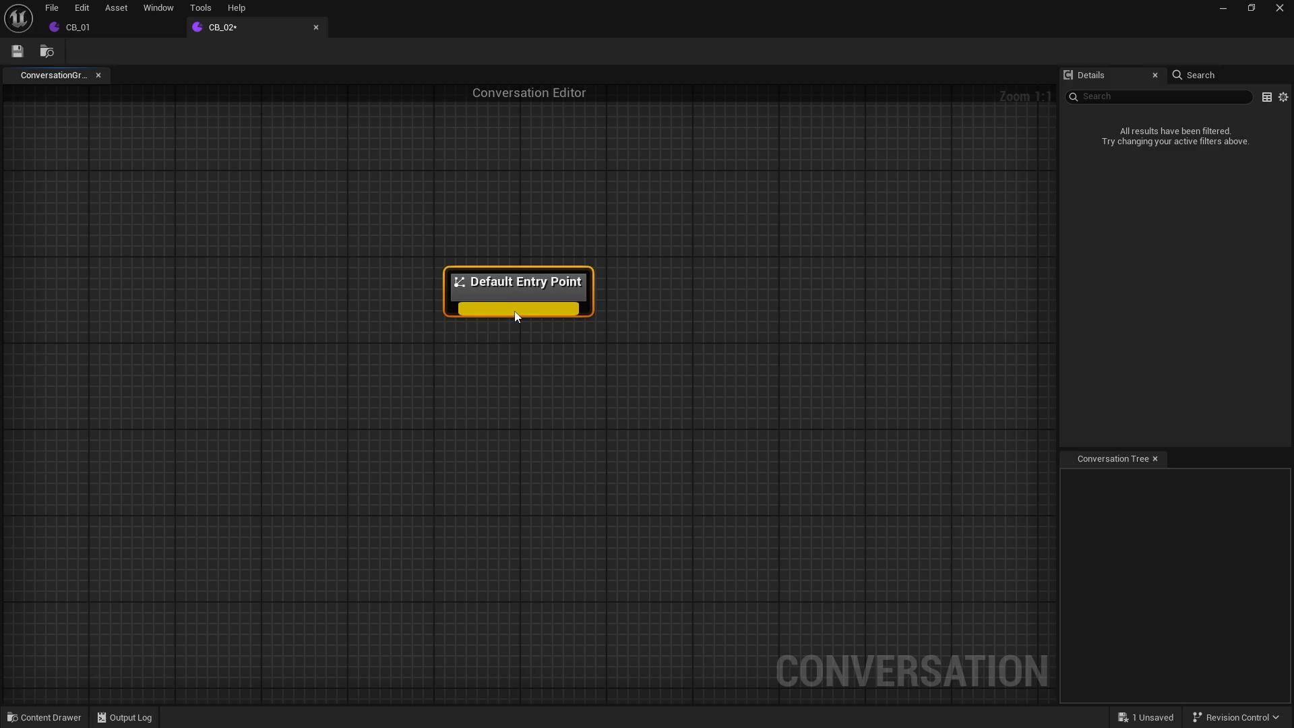
Add a Speech node below the Default Entry Point with the message "Have you seen the delivery? We are running out of cheese sauce!".
left_click_drag(517, 308, 515, 377)
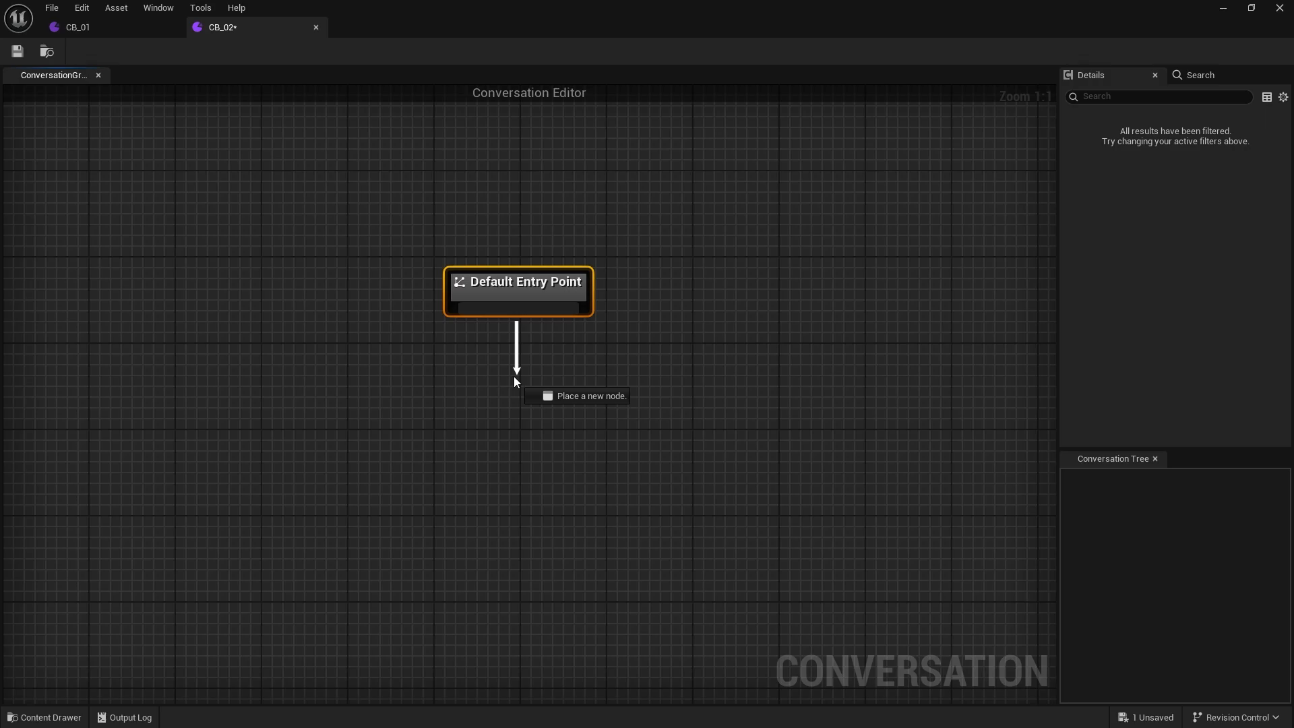
left_click_drag(514, 378, 515, 377)
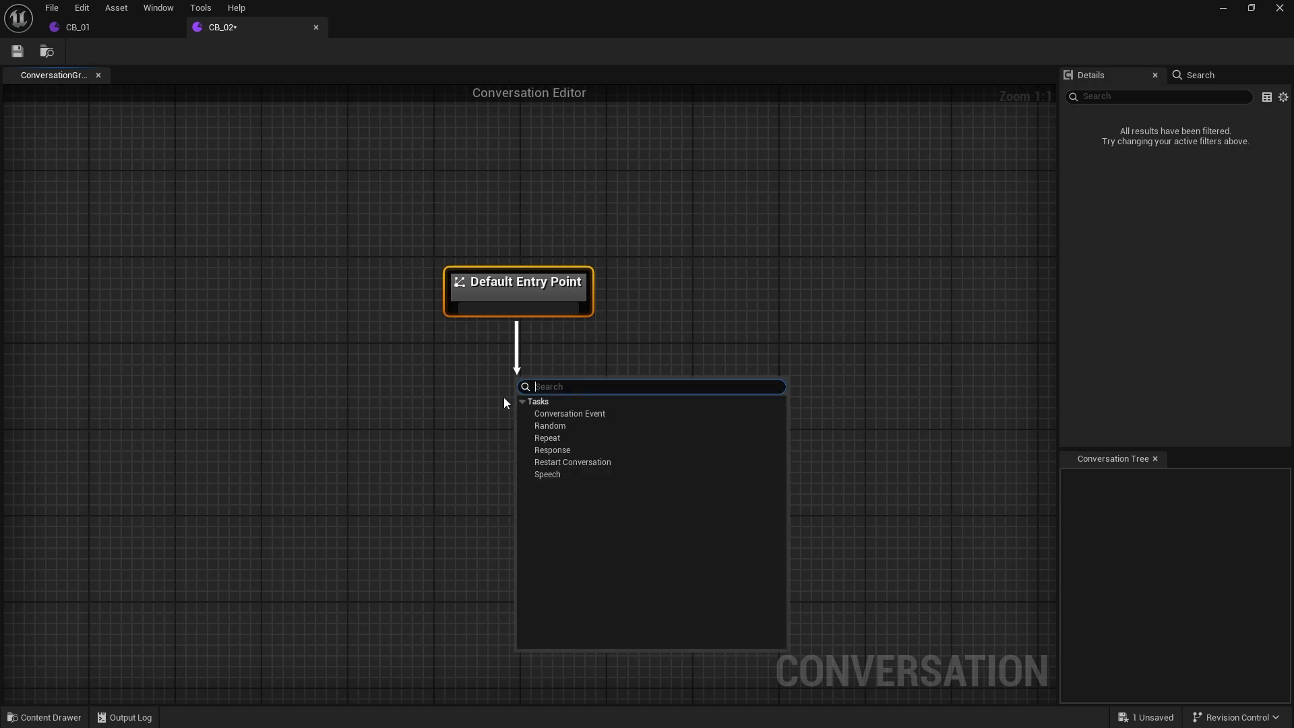
left_click(542, 474)
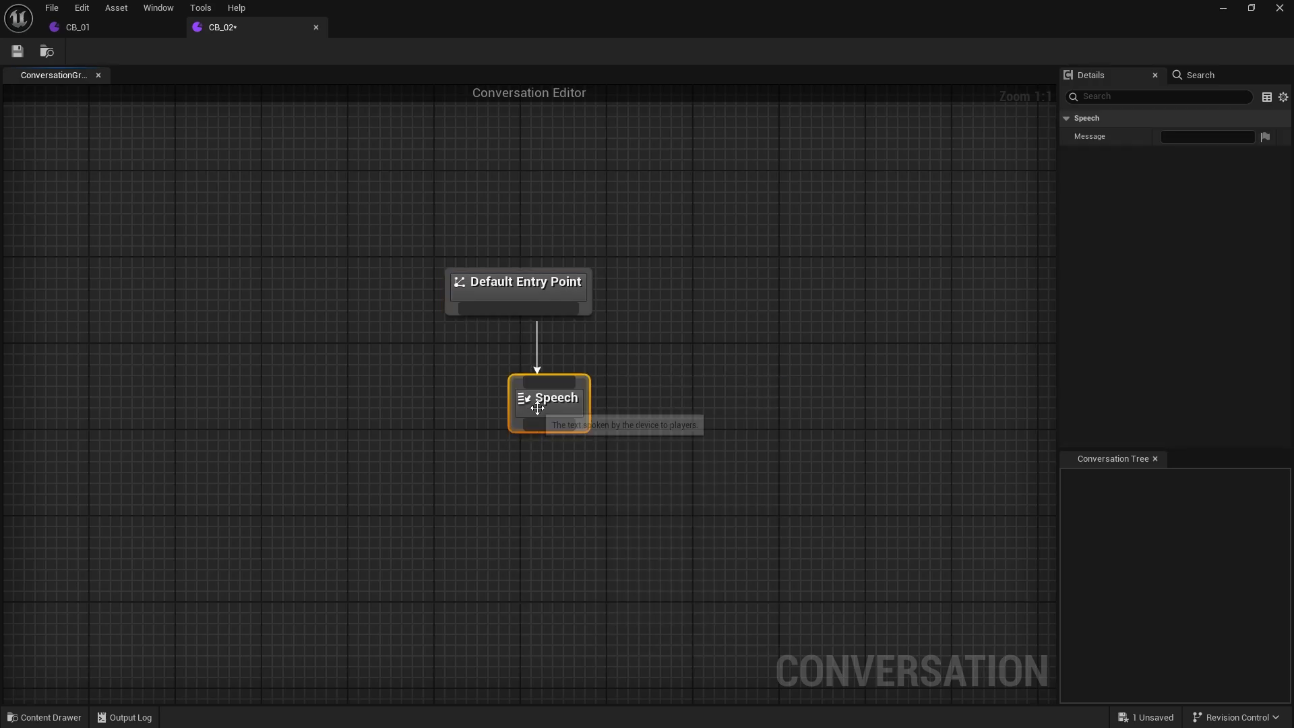
left_click_drag(537, 408, 506, 440)
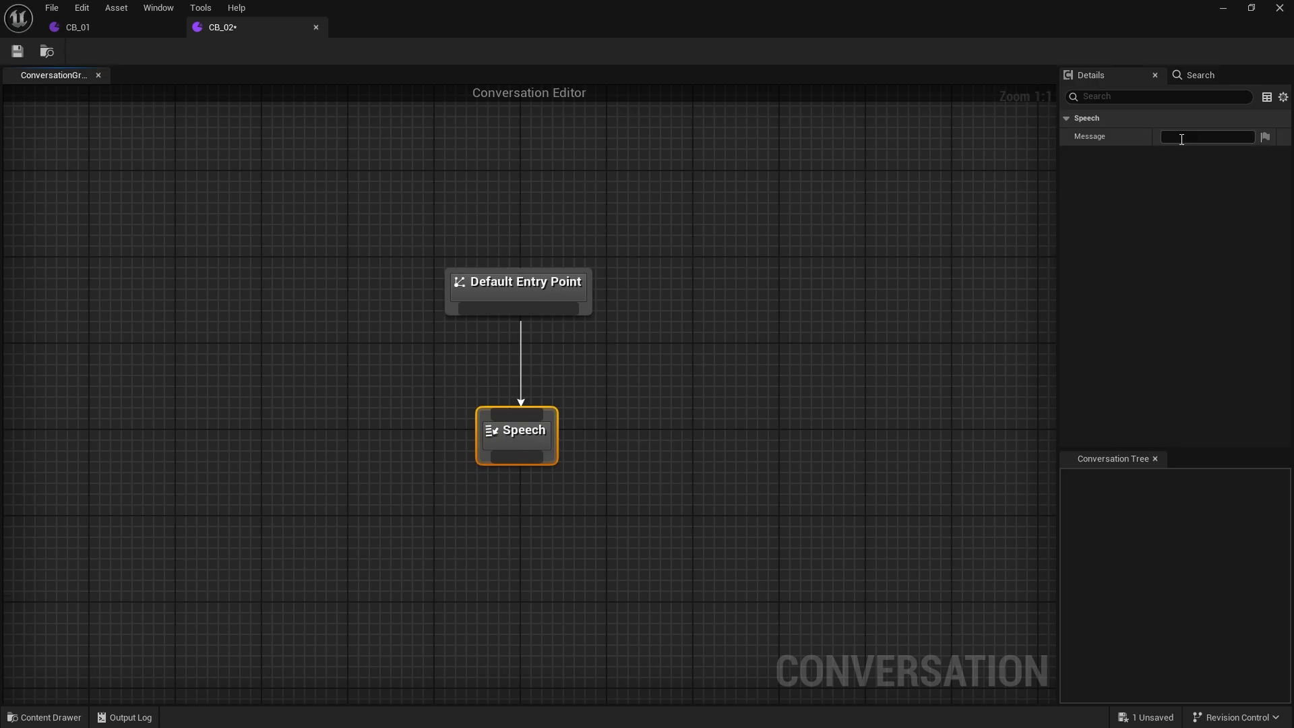
left_click(1182, 139)
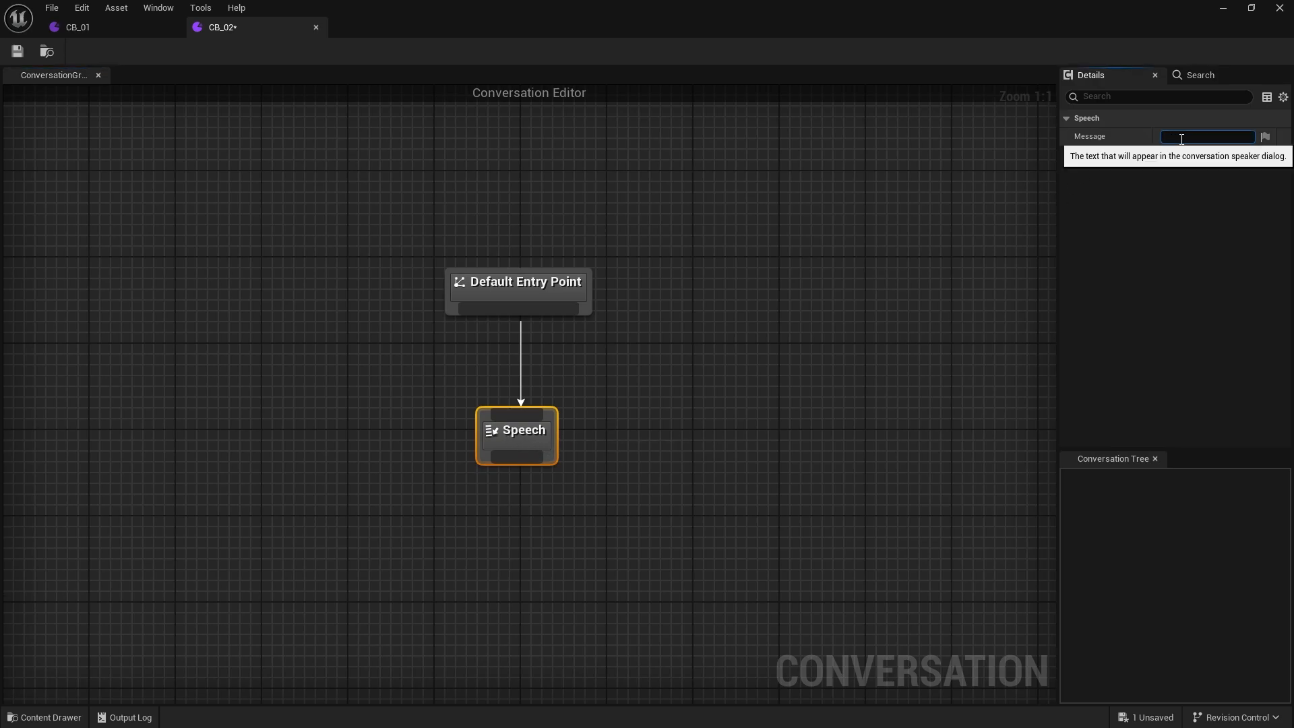
type("Have you seen the delivery?  We are running out of cheese sauce!")
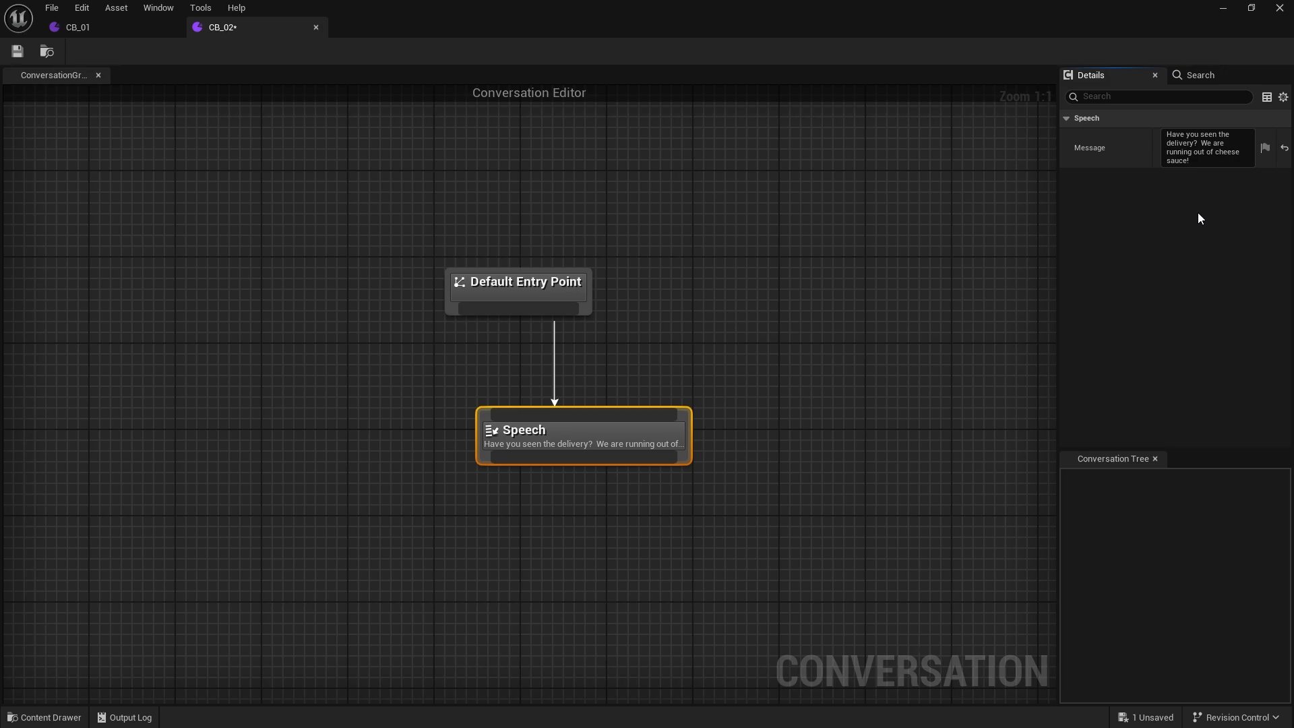
left_click_drag(649, 463, 554, 396)
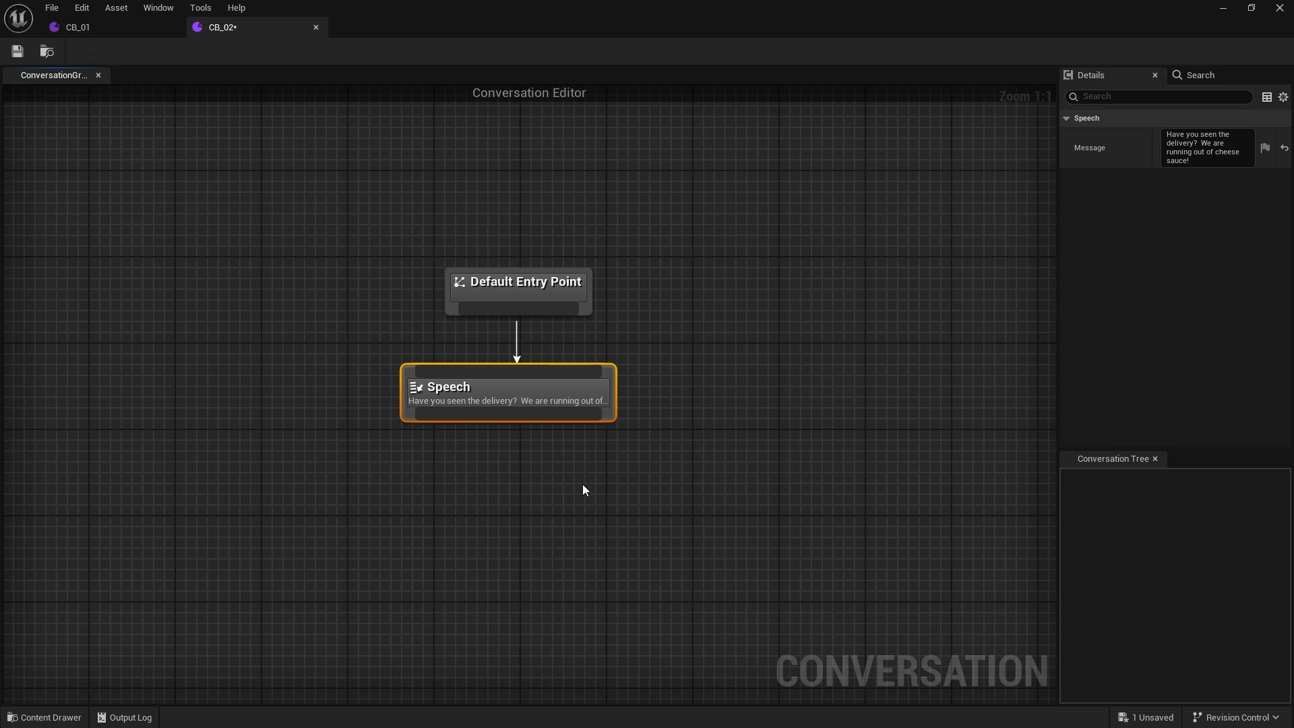
Add a Response below the Speech node reading "I'm lactose intolerante, okease tell me its VEGAN cheese!" and shift it to the left.
right_click_drag(543, 505, 604, 423)
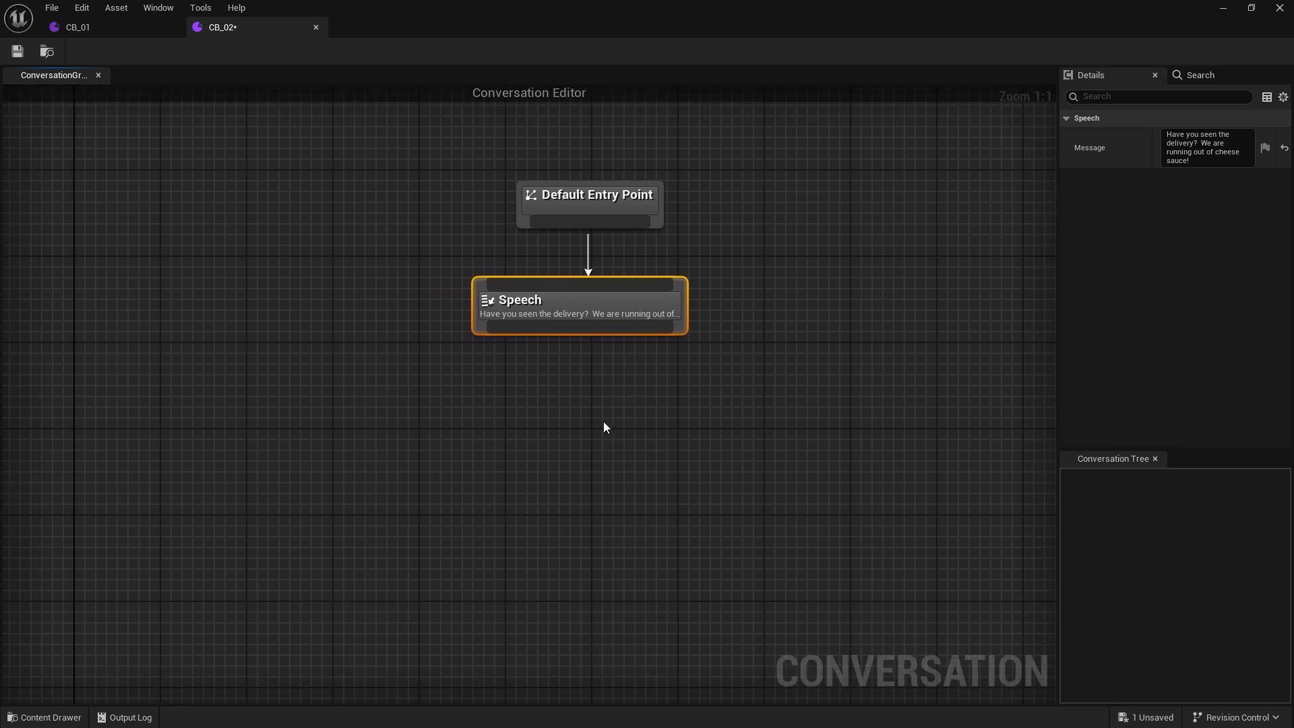
left_click_drag(511, 329, 513, 435)
left_click(544, 507)
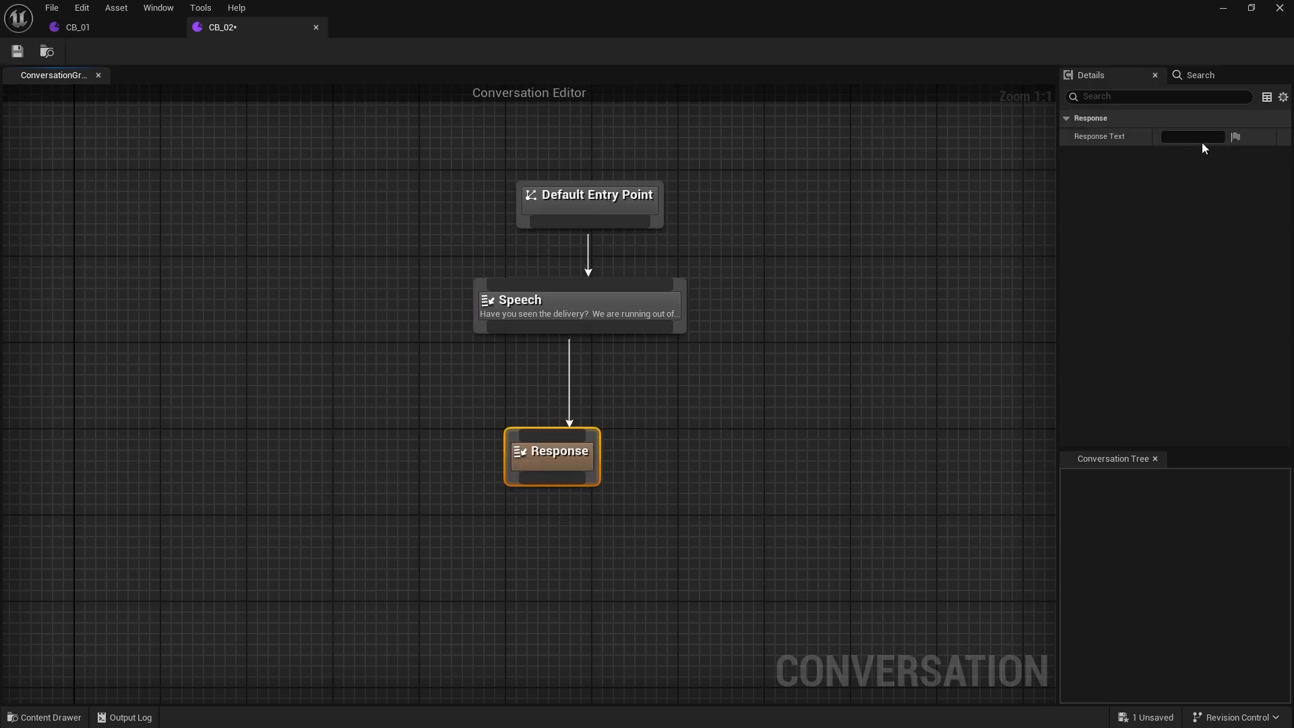
left_click(1202, 141)
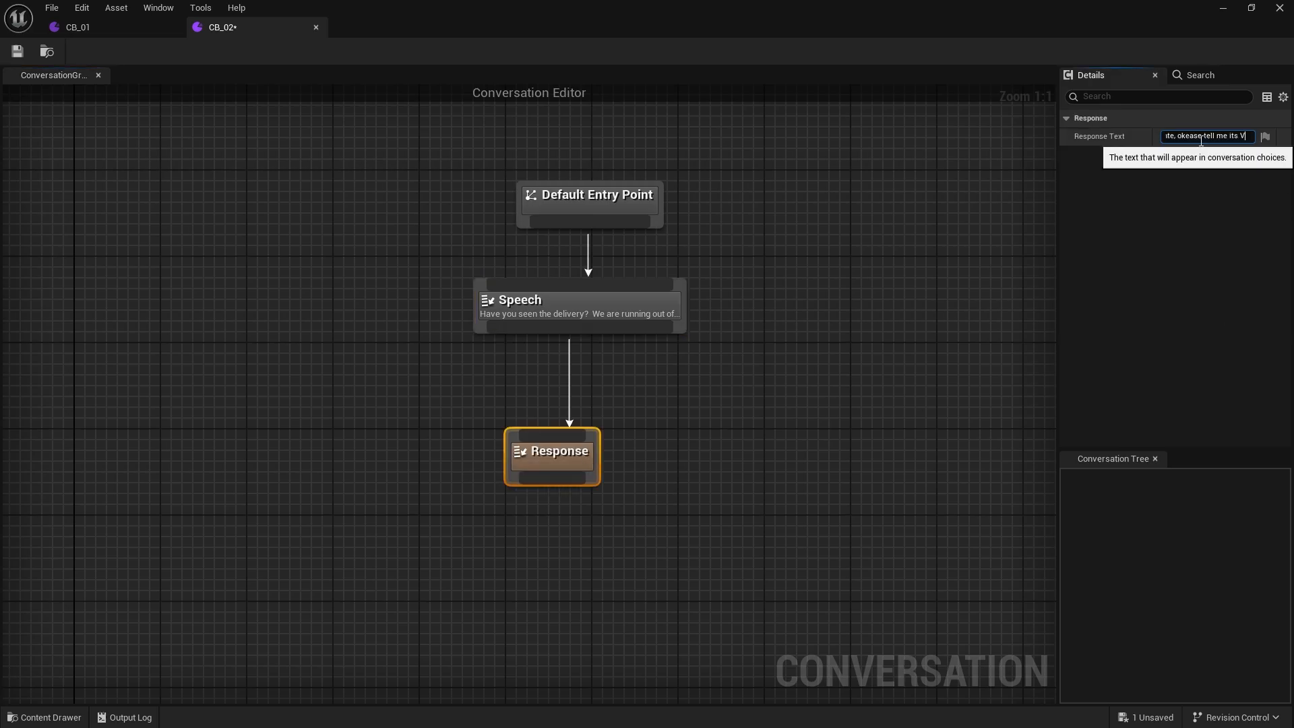
type("EGAN cheese!")
key("Return")
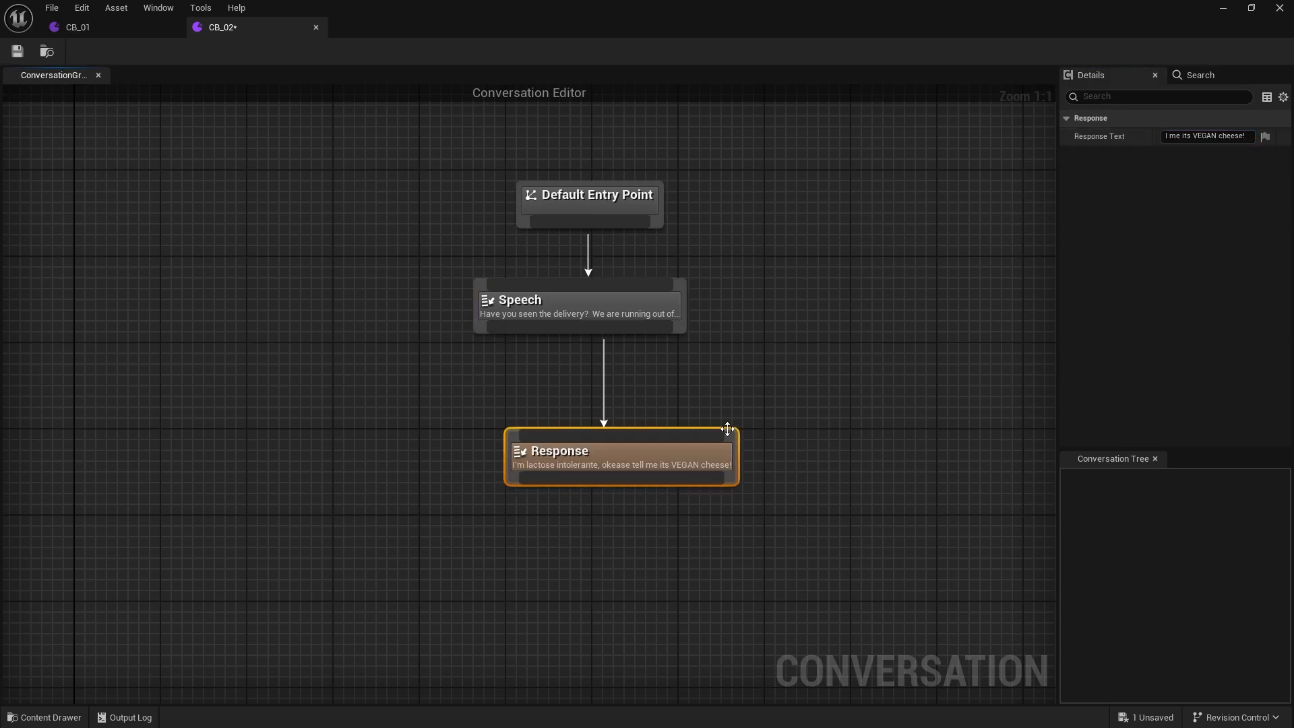
left_click_drag(561, 457, 397, 457)
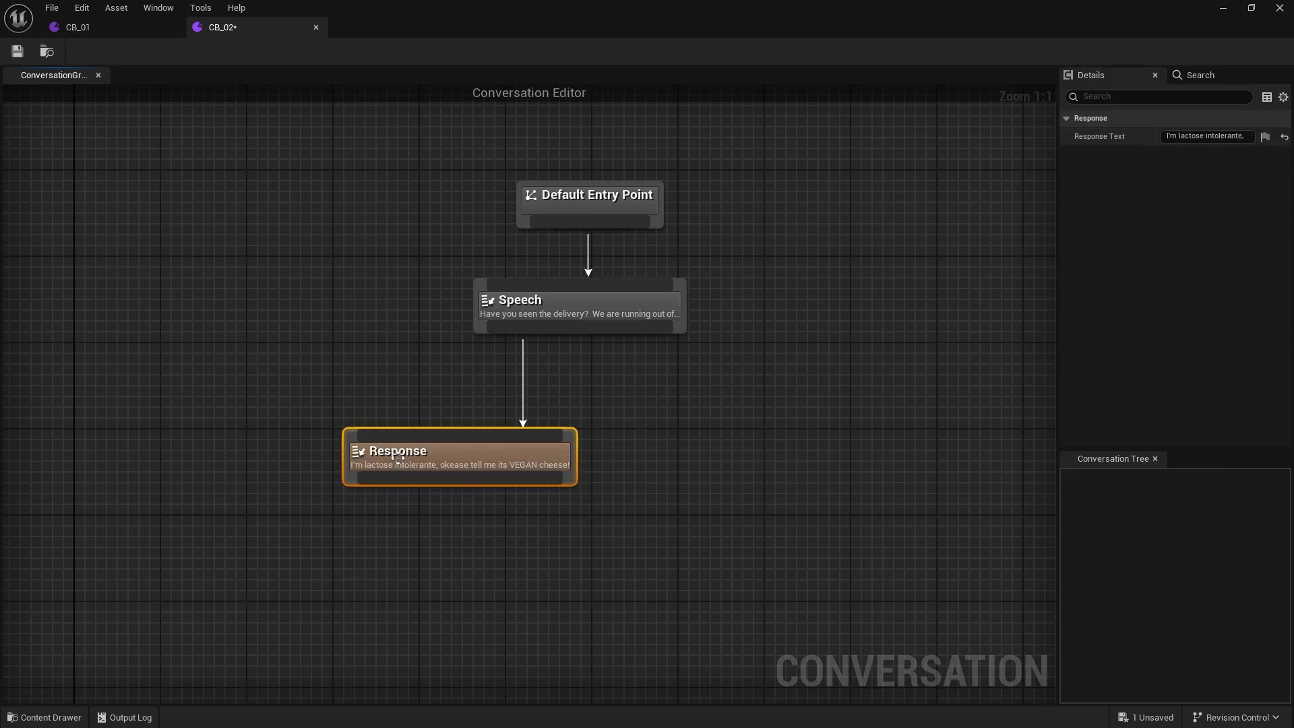
Correct the misspelt word "okease" to "please" in the vegan cheese response text.
left_click(1186, 135)
key("Left")
key("Right")
key("Right")
key("Right")
key("Right")
key("Right")
key("Right")
key("Right")
key("Right")
key("Right")
key("Right")
key("Right")
key("Right")
key("Right")
key("Right")
key("Right")
key("Right")
key("Right")
key("Right")
key("Right")
key("Right")
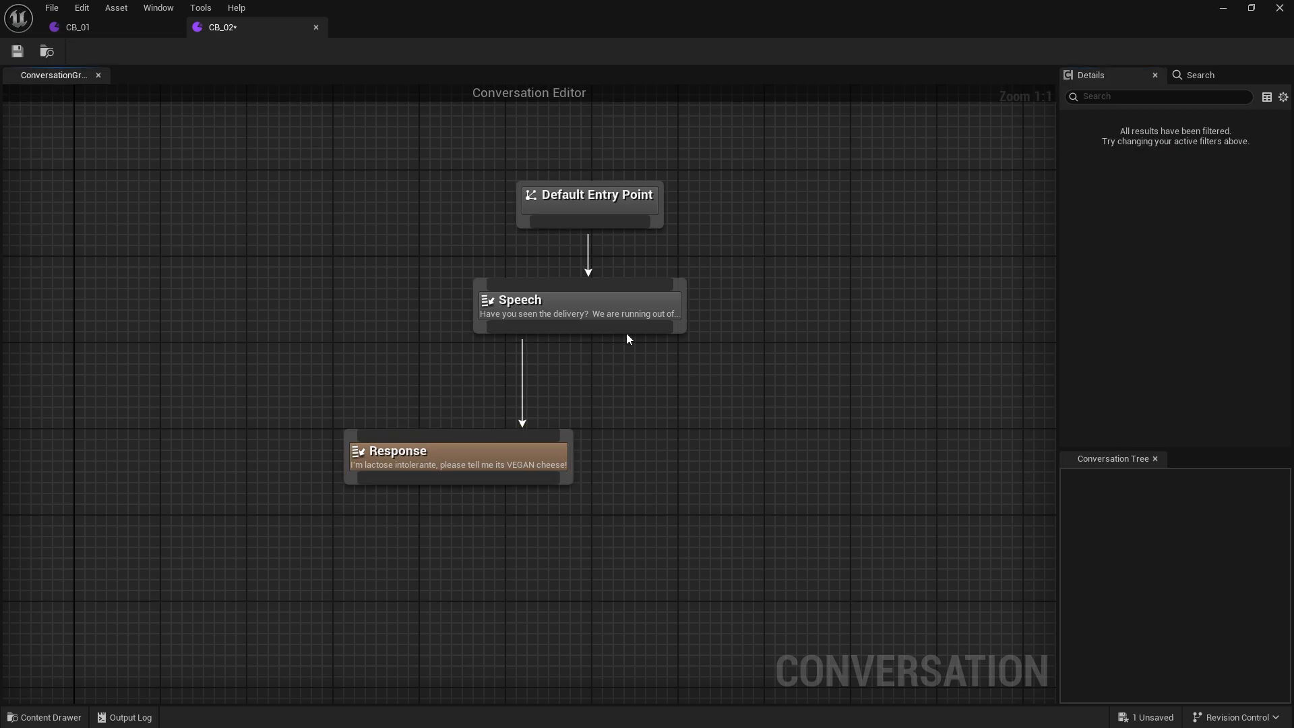
Add a second Response to the Speech node reading "Have you seen JoJo?" and place it level with the first response.
left_click_drag(629, 335, 661, 496)
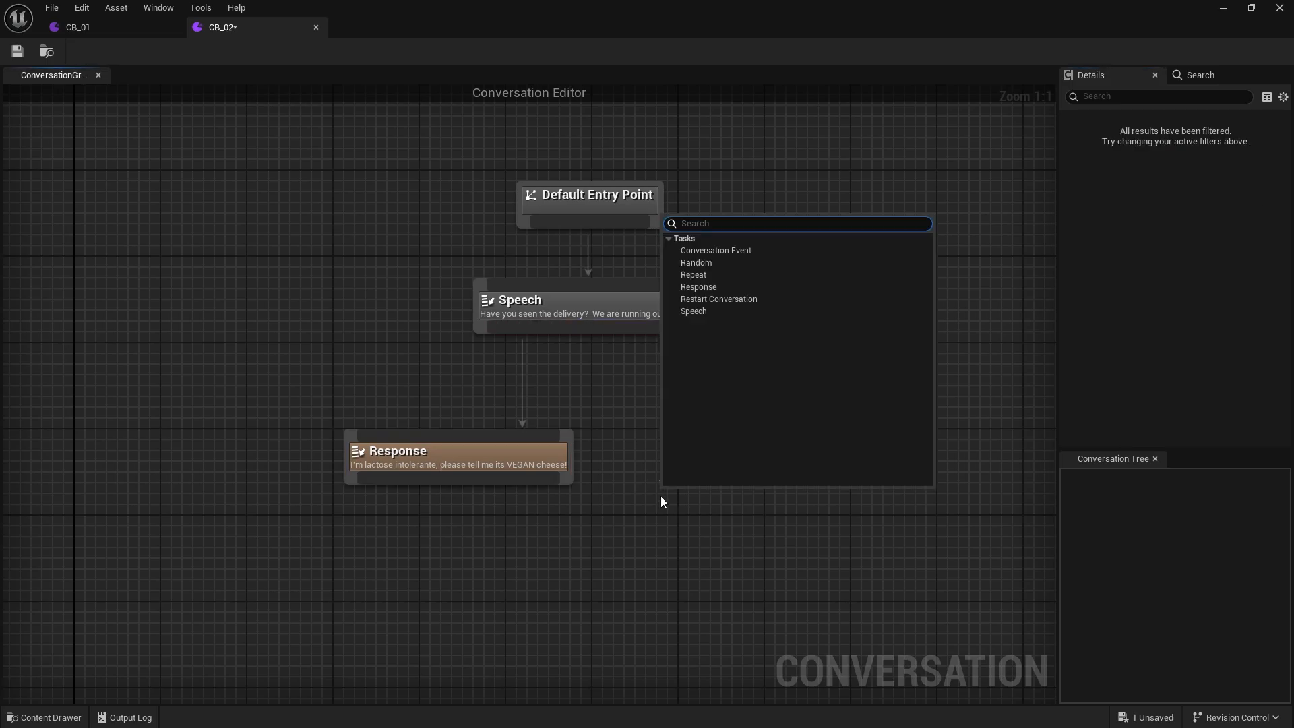
left_click(699, 286)
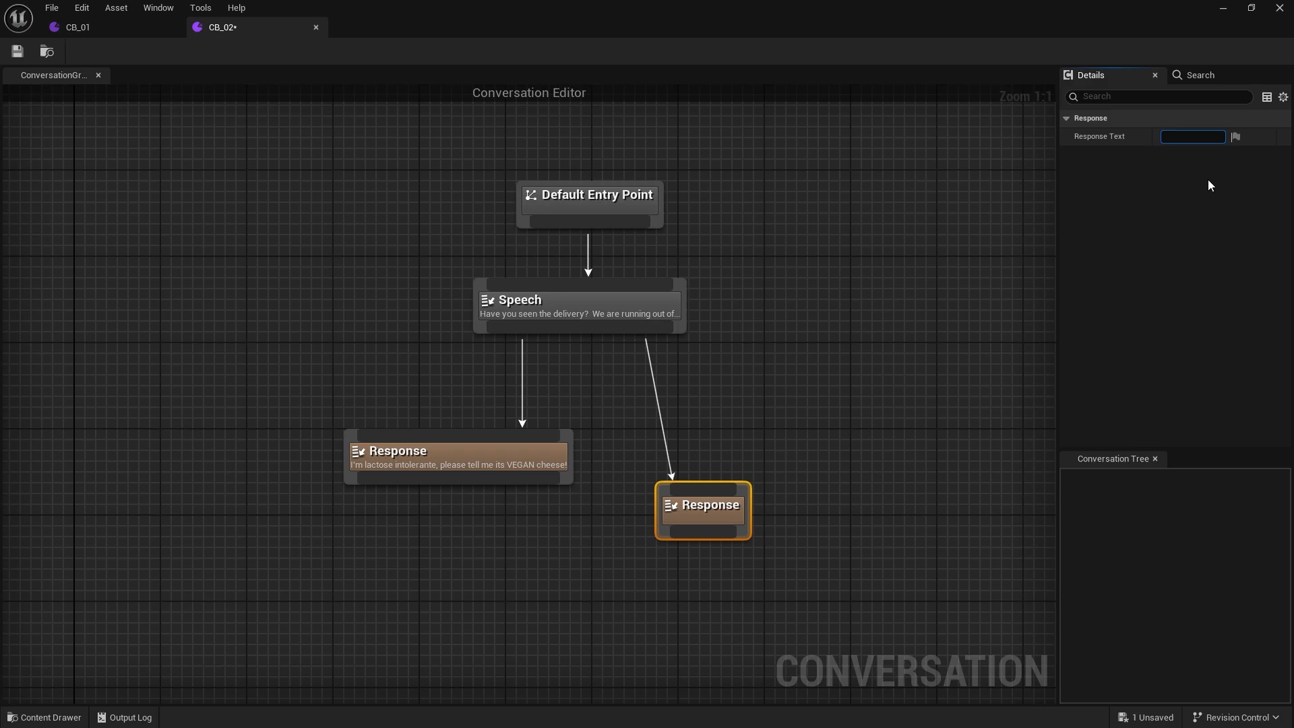
type("Have you seen JoJo?")
left_click(808, 366)
left_click_drag(704, 510, 725, 455)
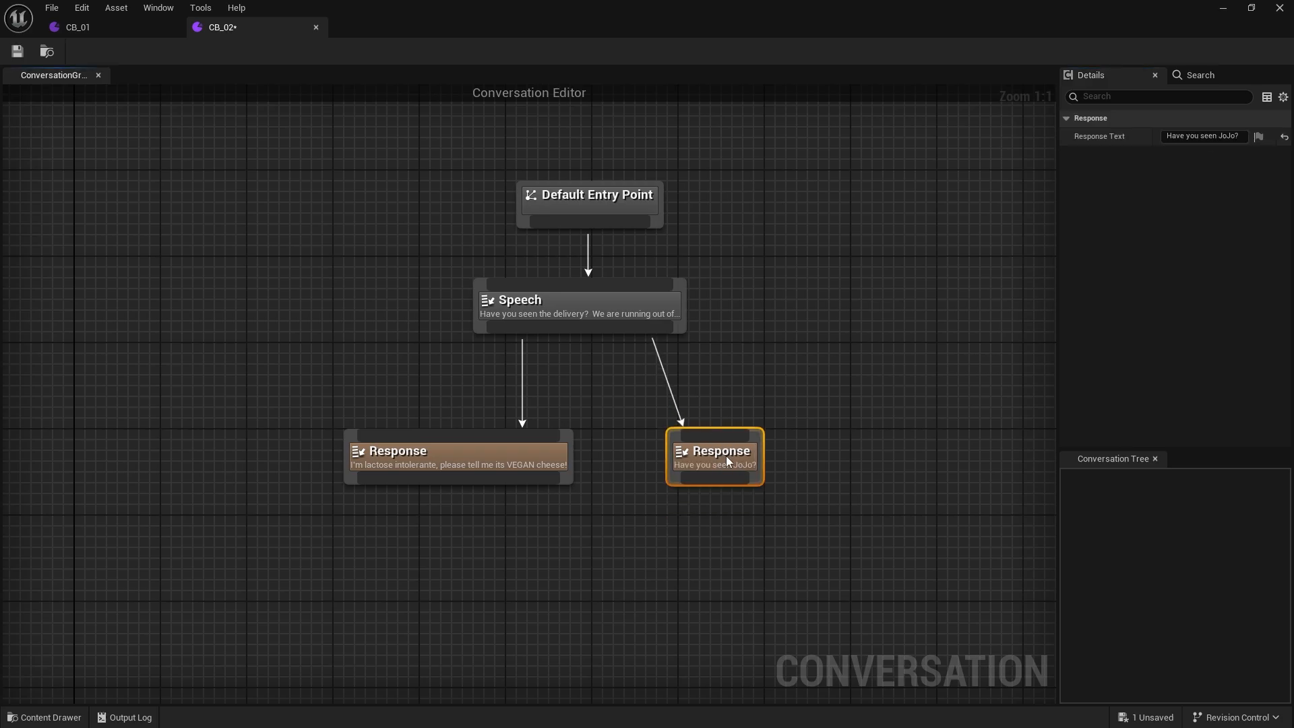
Add a third Response between the other two, reading "I will take a look for him, we need that cheese ASAP!!".
left_click_drag(526, 462, 429, 462)
left_click_drag(578, 328, 581, 464)
type("re")
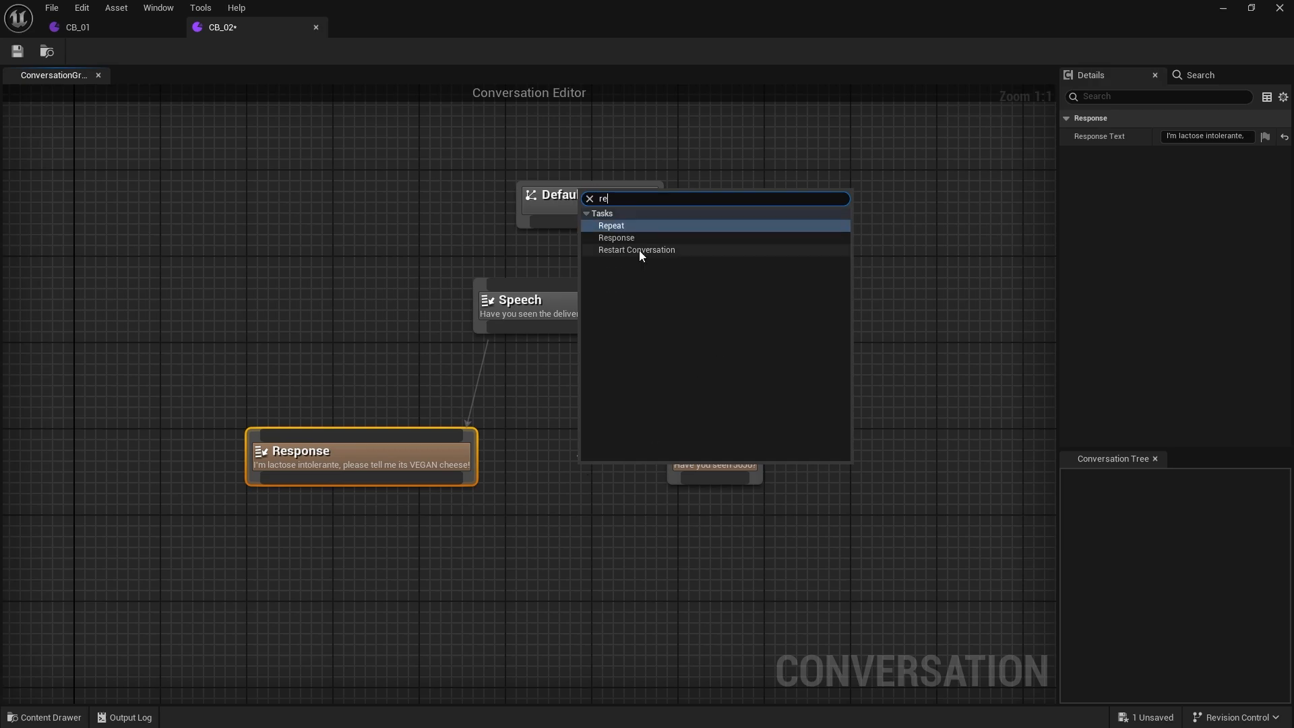
left_click(616, 237)
left_click_drag(568, 511, 573, 551)
left_click(1180, 136)
type("I will take")
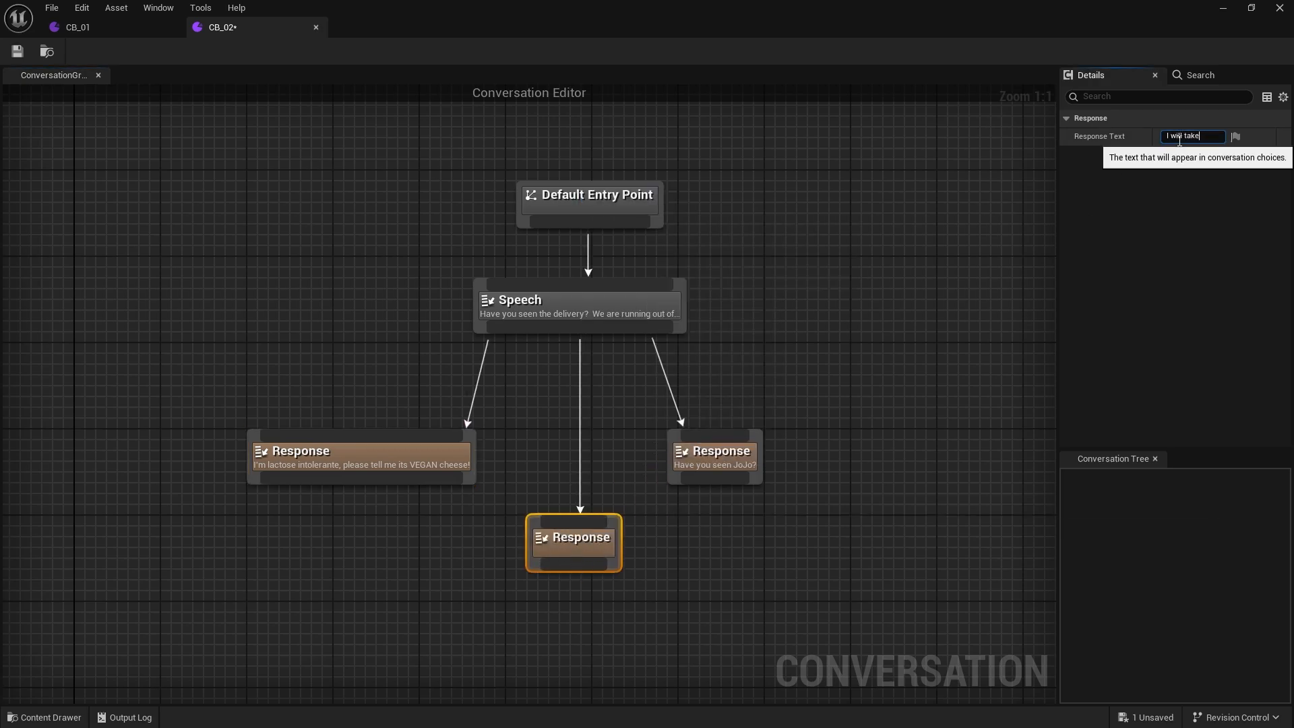
type(" a look for him")
type(", but we need that cheese AS")
type("AP!!")
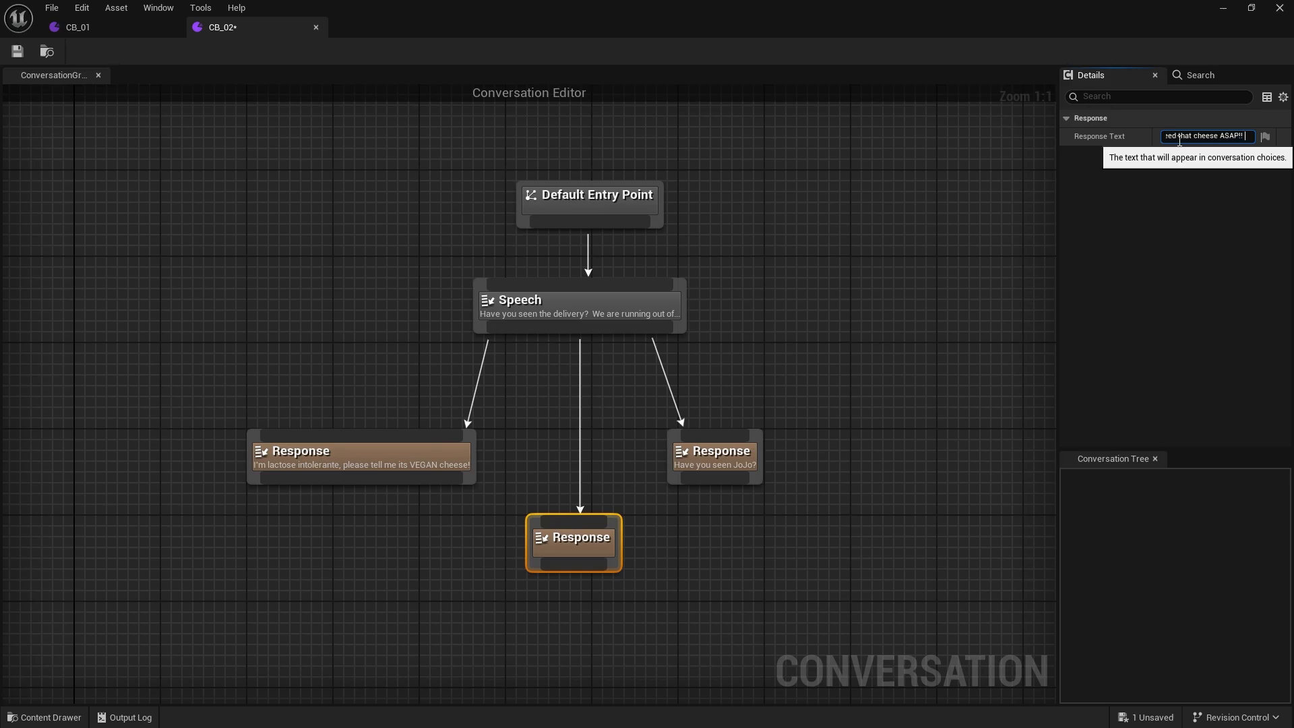
left_click(991, 578)
left_click_drag(638, 542, 574, 554)
right_click_drag(732, 453, 682, 434)
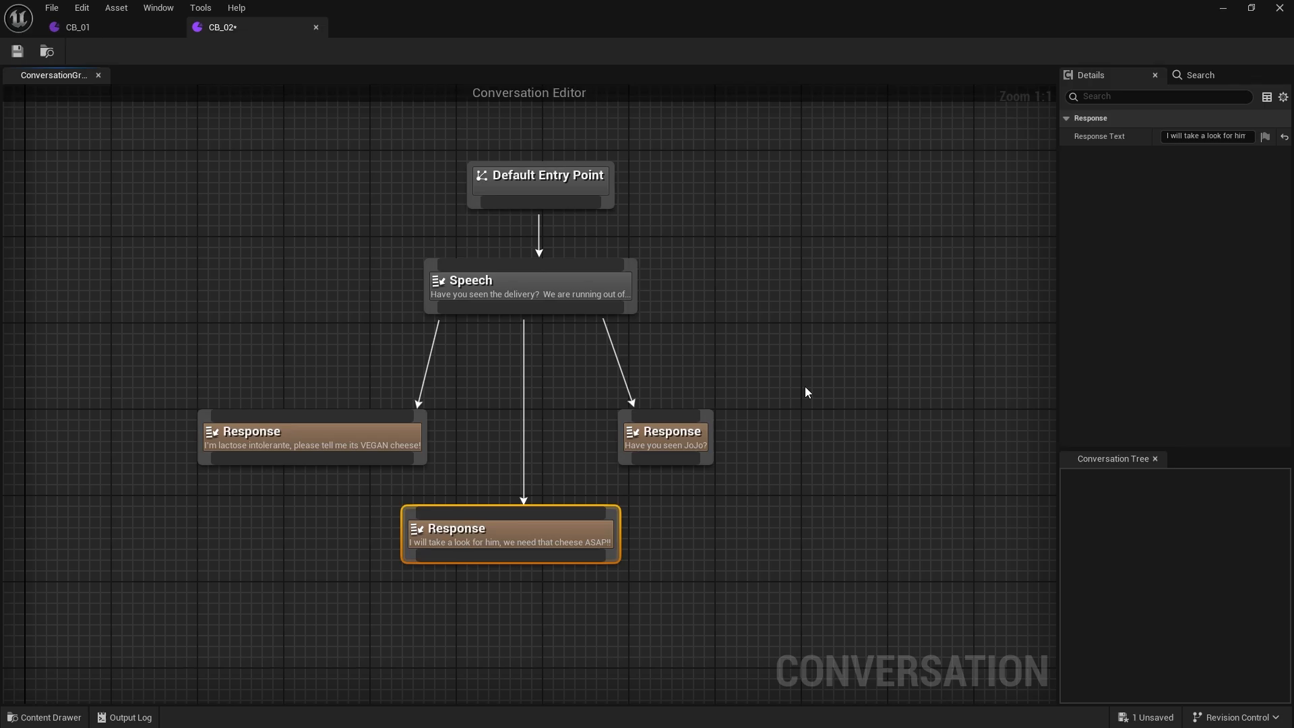
Attach a Conversation Event node with Event Number 2 below the "Have you seen JoJo?" response.
left_click_drag(675, 449, 826, 451)
right_click_drag(816, 469, 734, 377)
left_click_drag(735, 369, 731, 548)
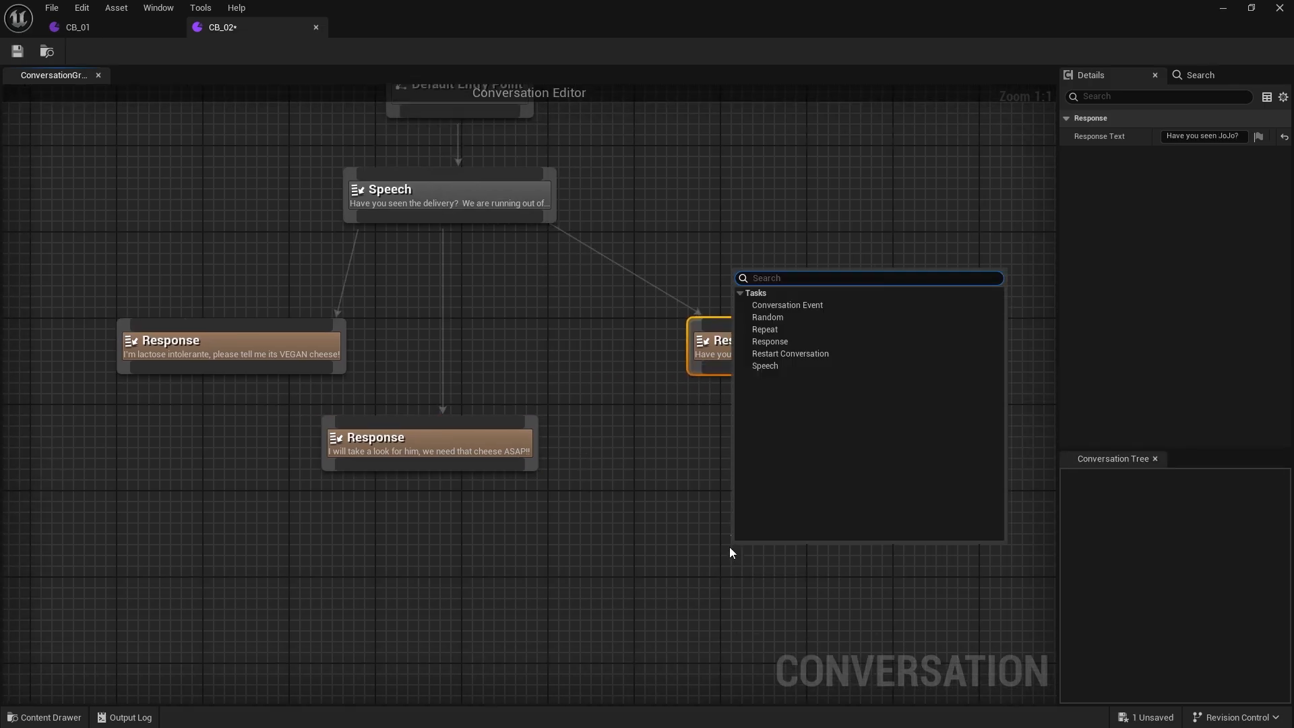
left_click(783, 303)
left_click(1201, 137)
type("2")
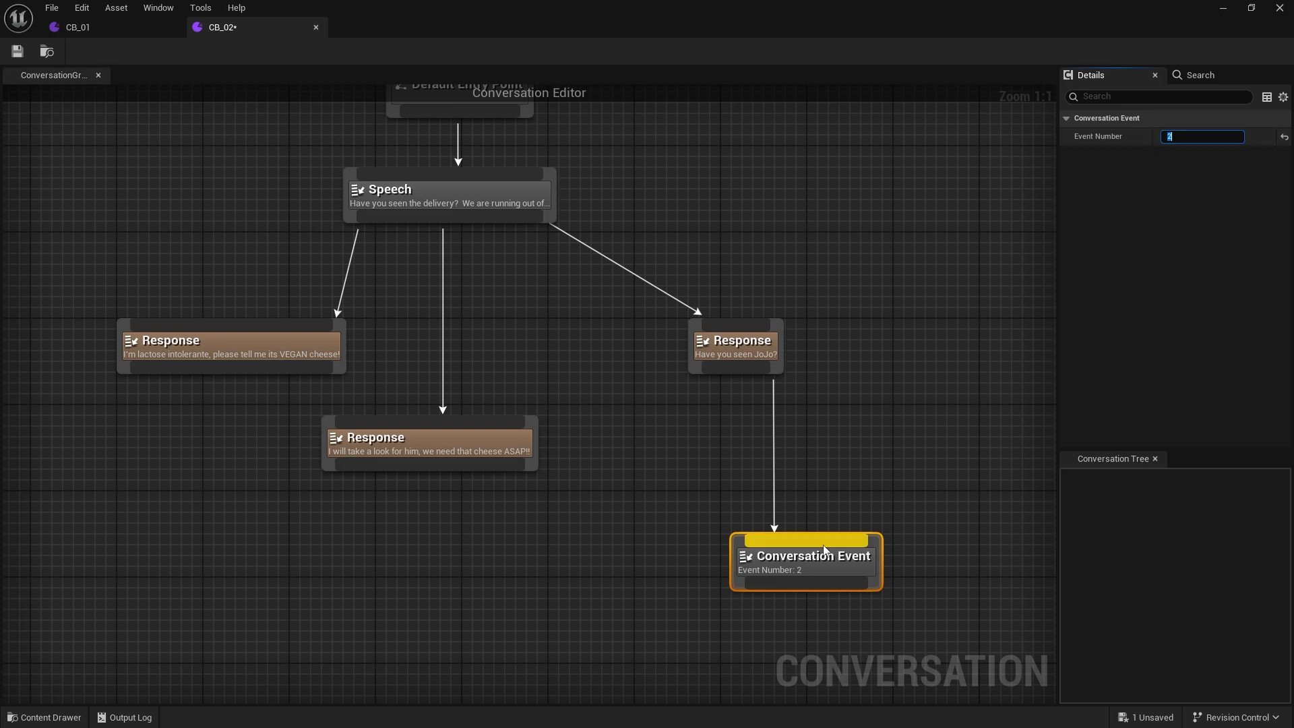
Rearrange the graph so the event sits under the JoJo response and the cheese ASAP response sits further below the Speech node.
left_click_drag(823, 555, 705, 618)
right_click_drag(656, 561, 673, 433)
left_click_drag(745, 229, 703, 337)
right_click_drag(701, 367, 758, 249)
left_click_drag(762, 372, 762, 422)
right_click_drag(608, 249, 652, 481)
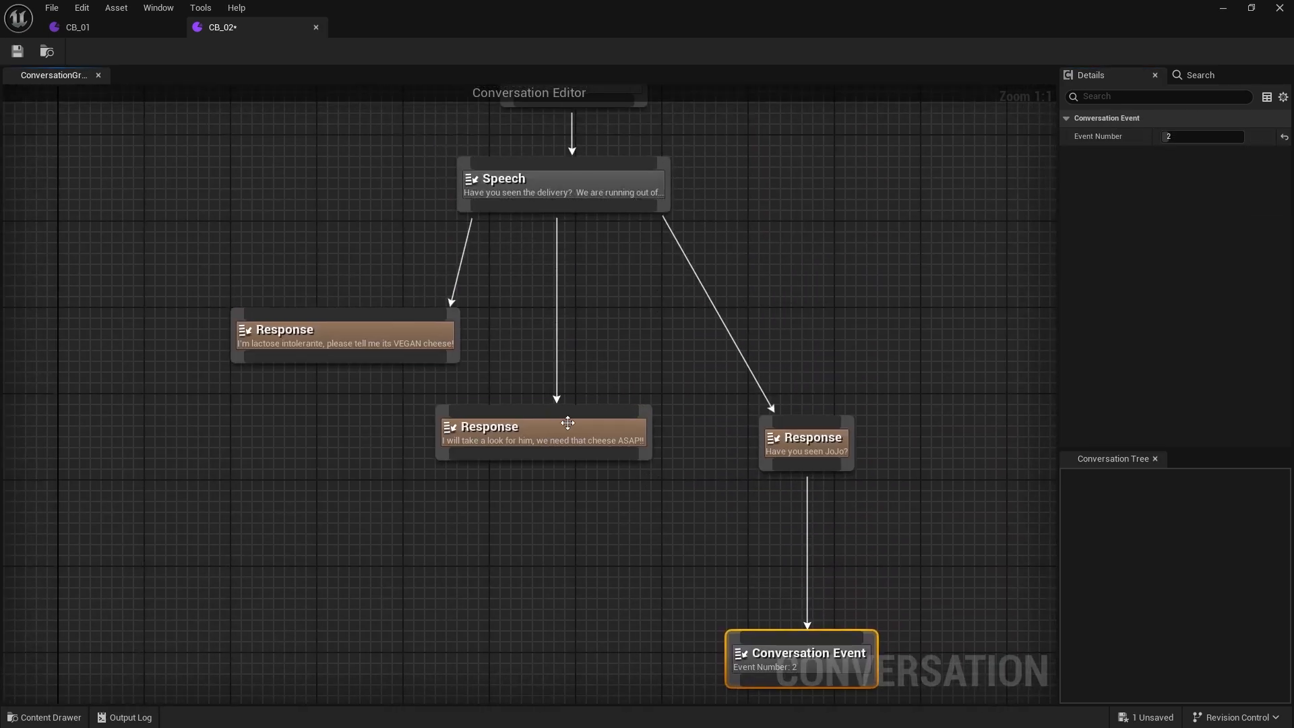
left_click_drag(566, 422, 557, 553)
right_click_drag(598, 472, 598, 340)
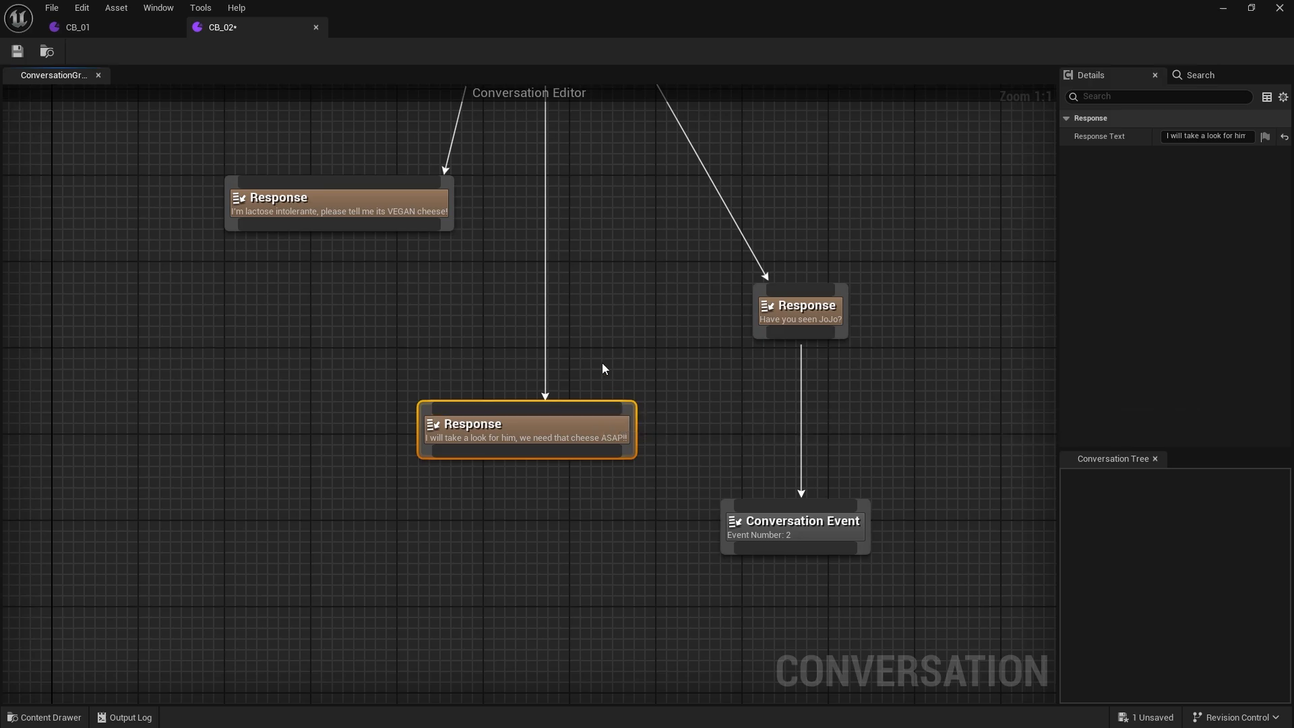
left_click_drag(786, 338, 776, 337)
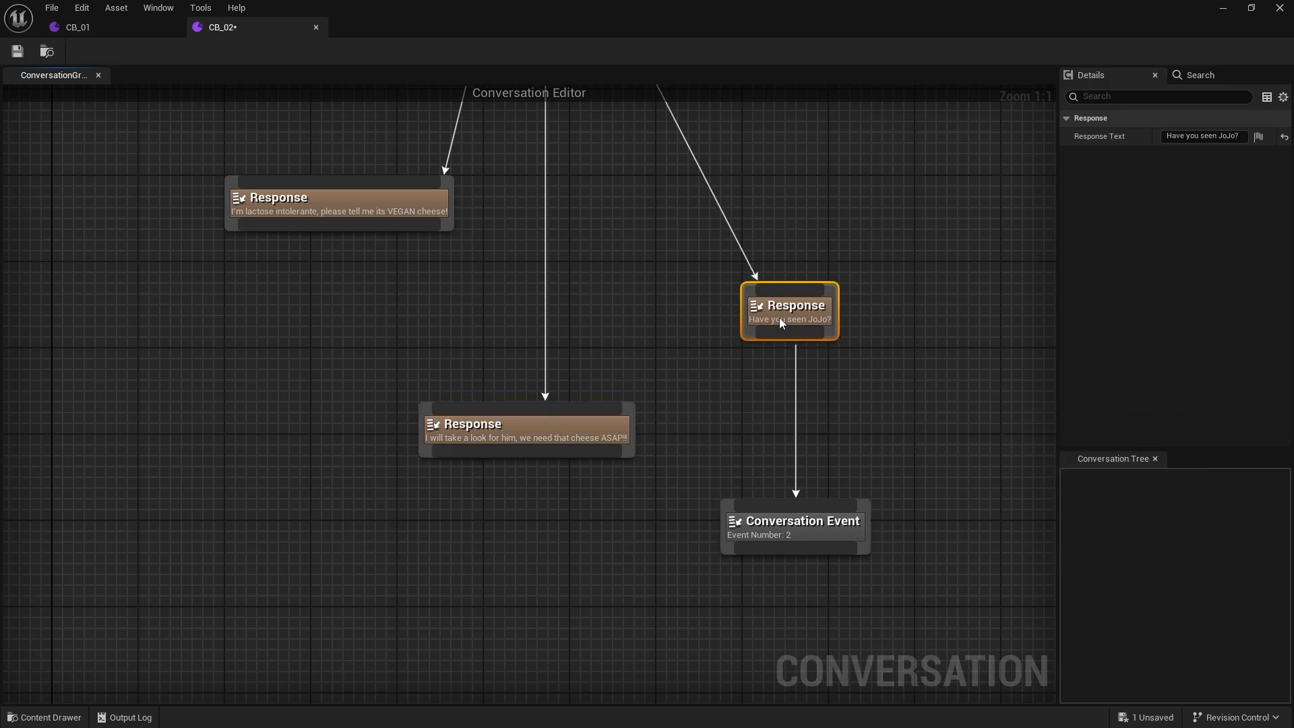
left_click_drag(796, 529, 795, 539)
left_click_drag(573, 430, 582, 354)
right_click_drag(580, 349, 572, 457)
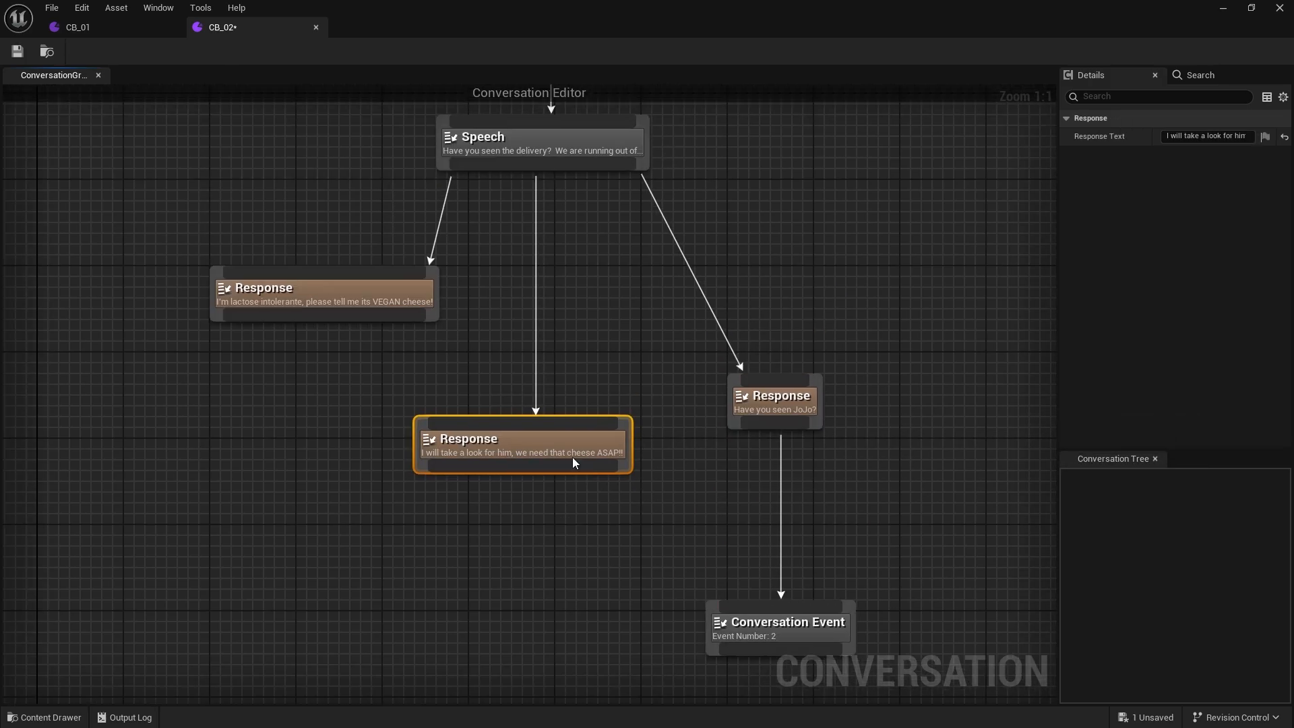
Disconnect Conversation Event 2 from the JoJo response and connect it below the "I will take a look for him" response instead.
right_click_drag(593, 514, 614, 479)
left_click(810, 505, "ctrl")
left_click(729, 511)
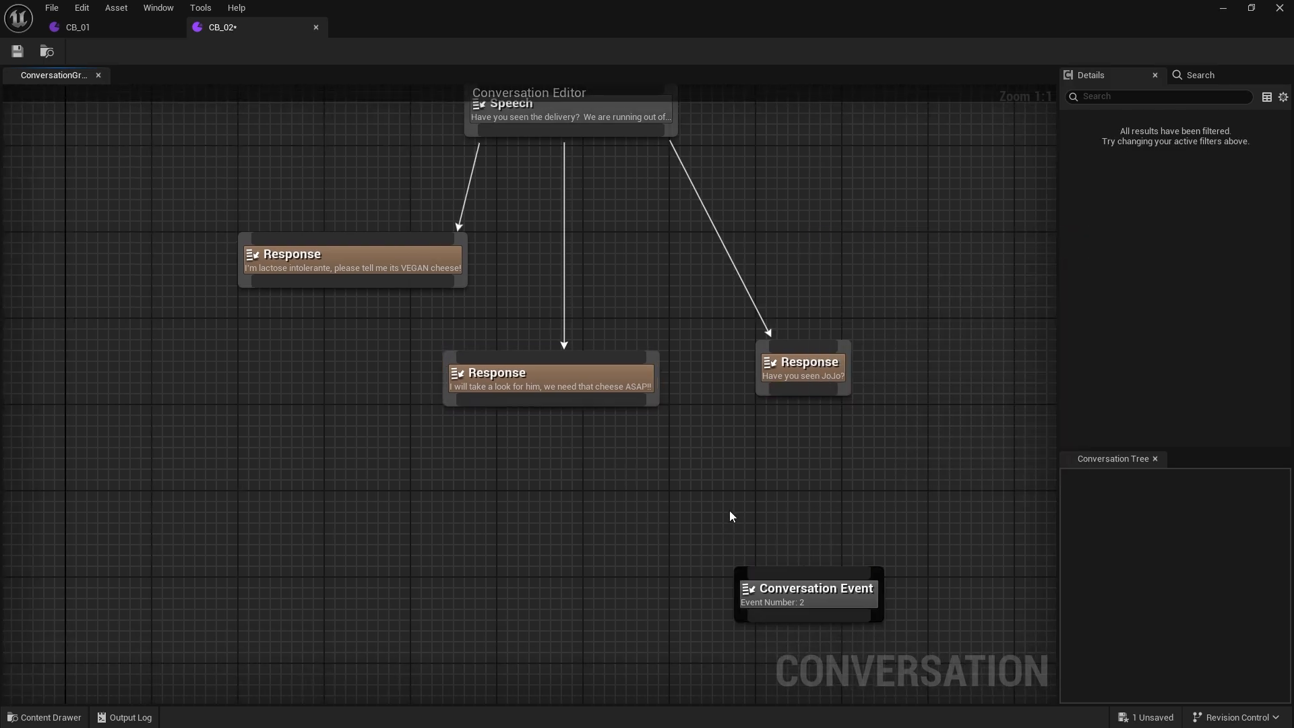
left_click_drag(828, 599, 568, 550)
left_click_drag(539, 400, 551, 521)
left_click(539, 465)
Move the "Have you seen JoJo?" response up and connect a duplicate of the opening Speech node below it.
right_click_drag(722, 504, 601, 486)
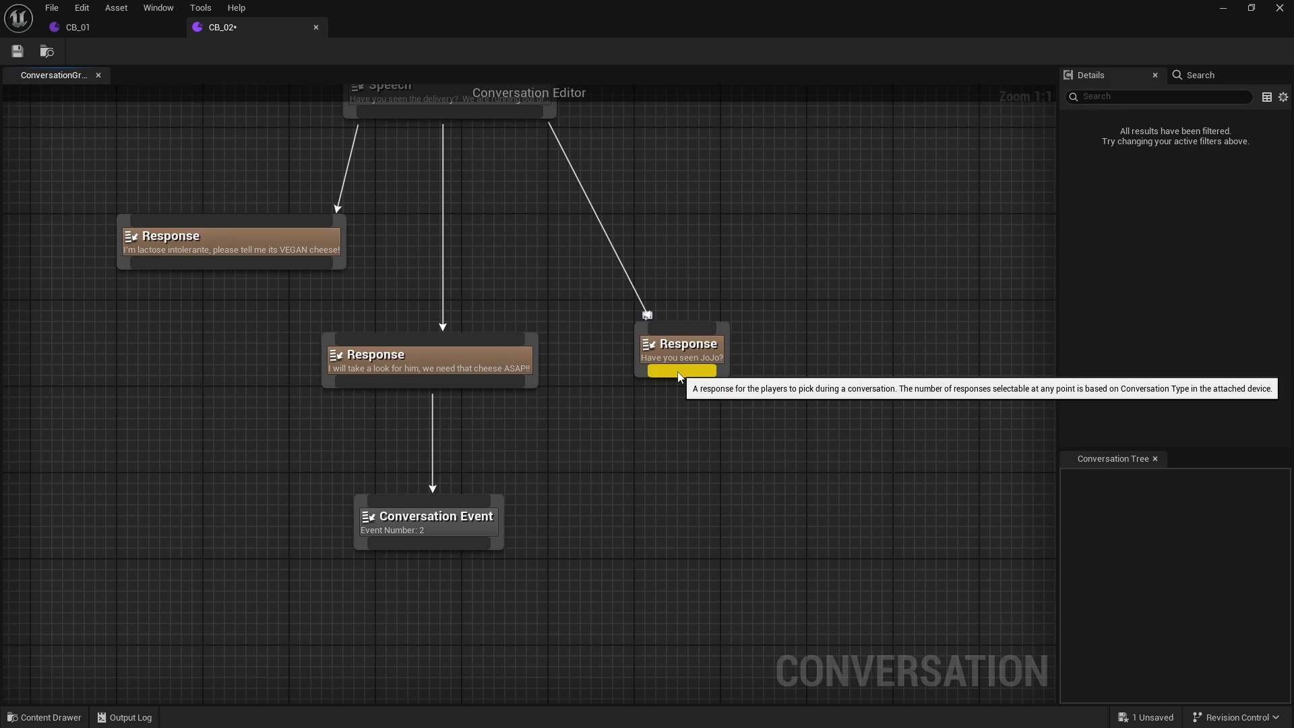
left_click_drag(678, 346, 678, 228)
right_click_drag(457, 119, 465, 302)
left_click(483, 276)
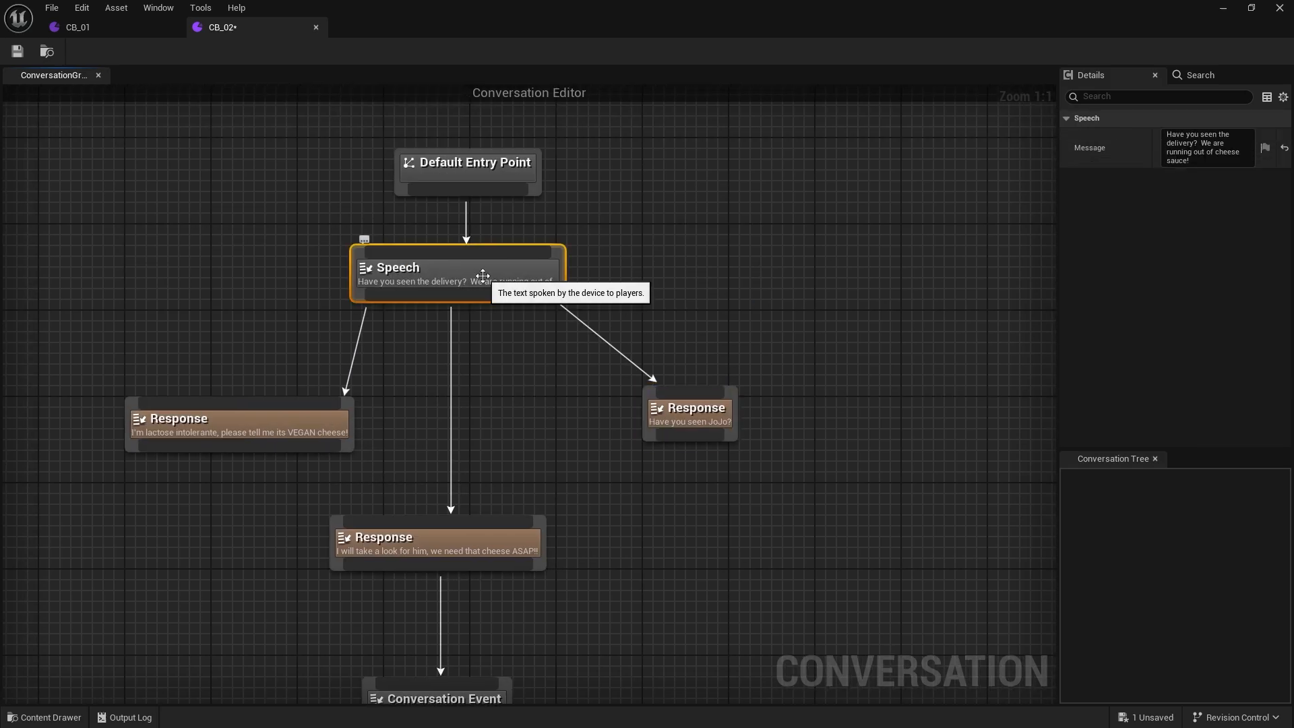
left_click(681, 512)
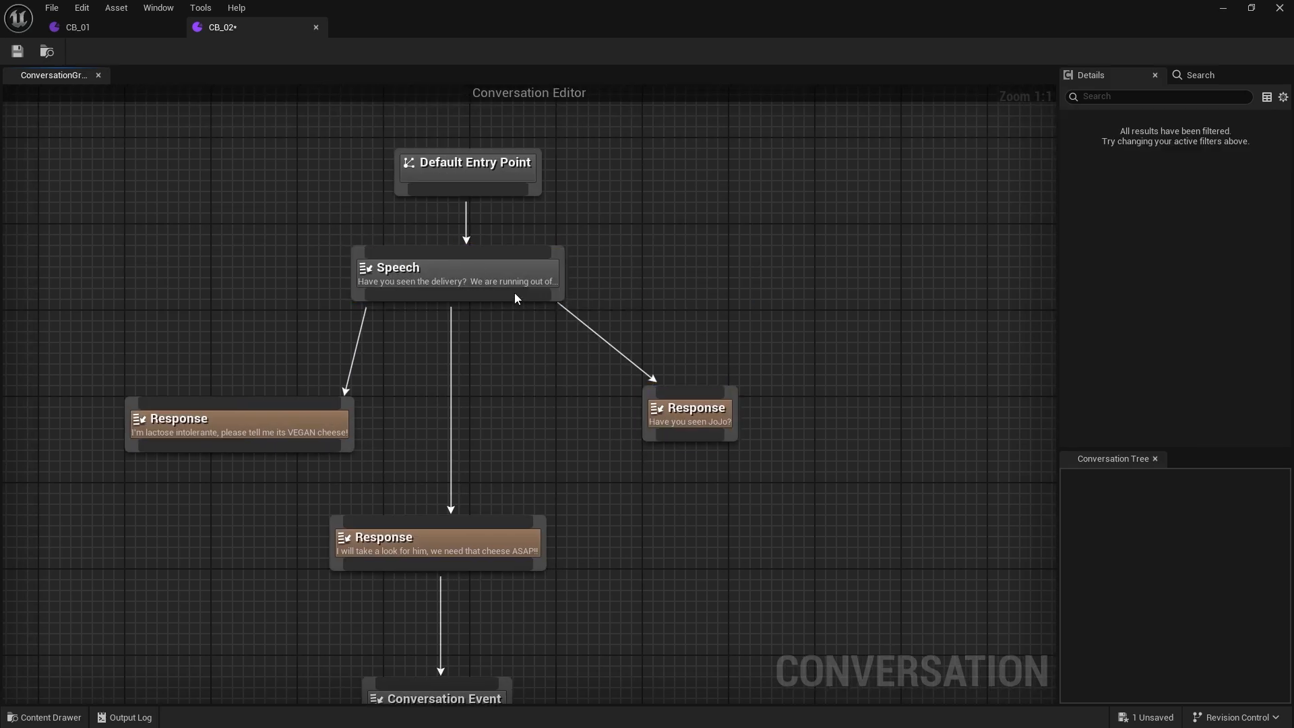
left_click(514, 299)
key("ctrl+d")
left_click_drag(790, 525, 710, 551)
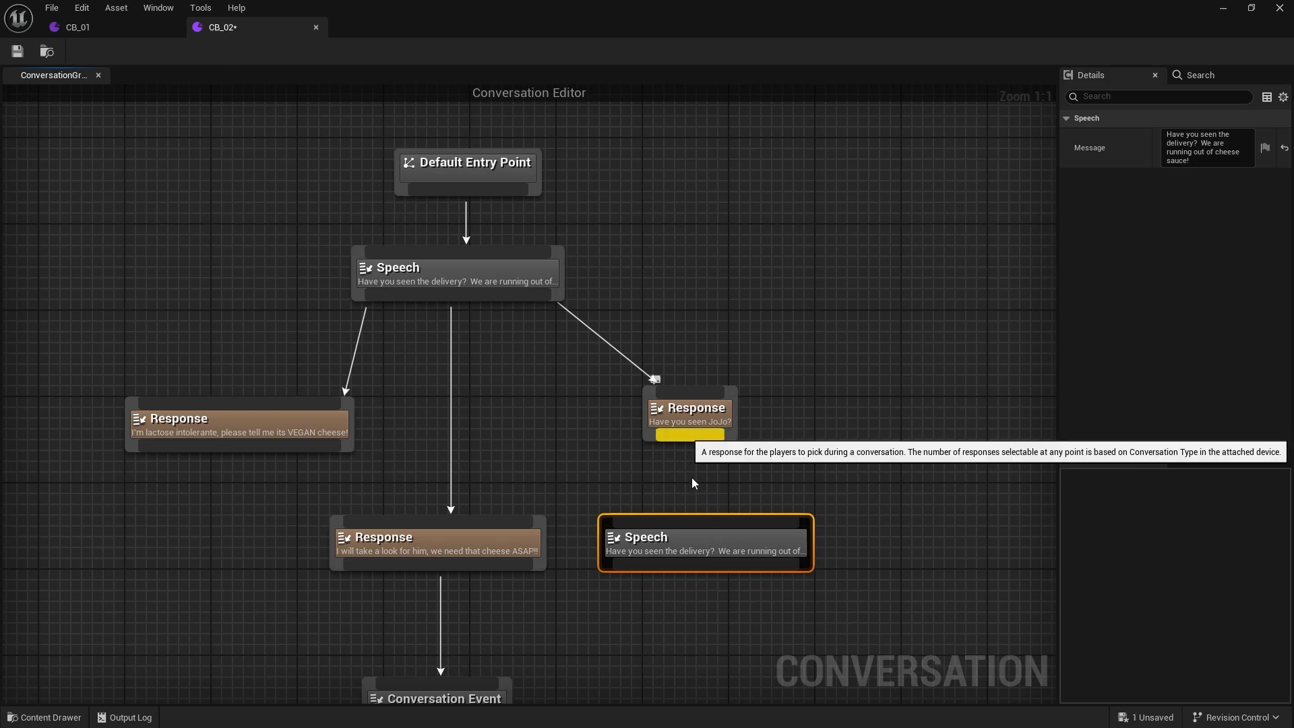
left_click_drag(690, 436, 704, 539)
Set the duplicated Speech node's message to "If I knew where that delivery driver was I'd know where JoJo was.".
left_click(1207, 147)
key("BackSpace")
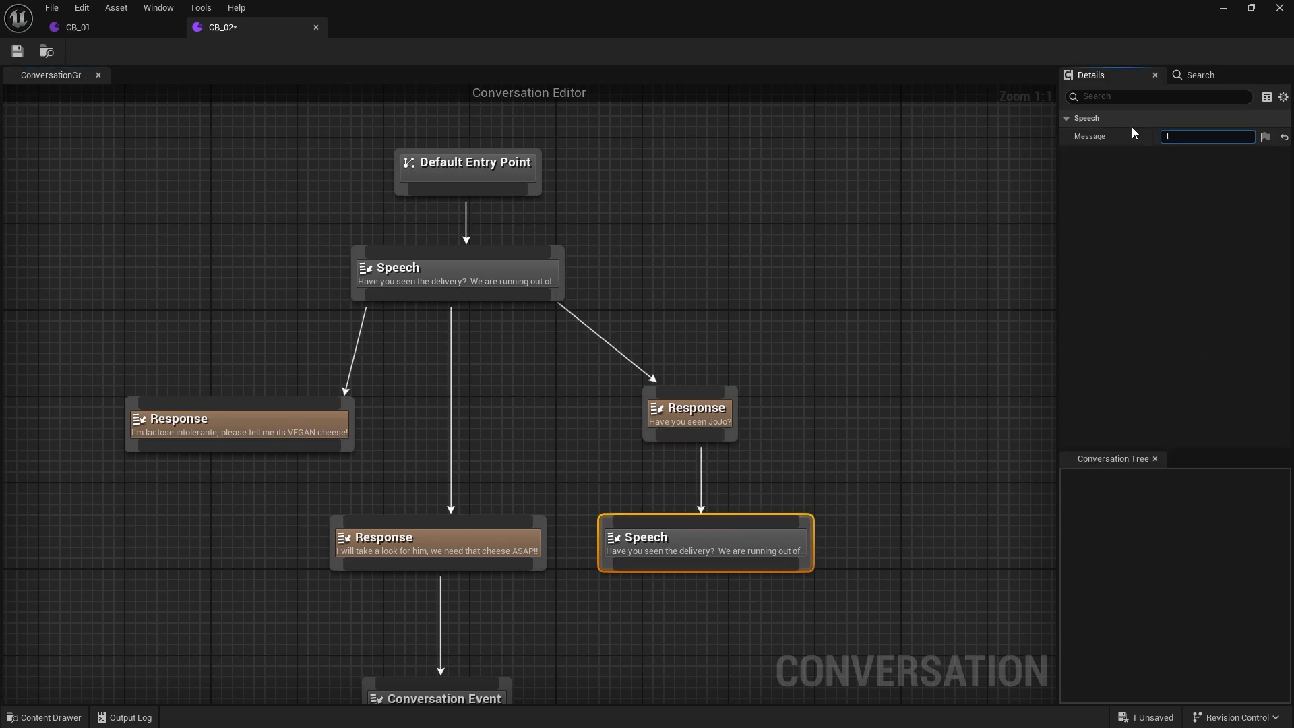
type("If I knew where that deliove")
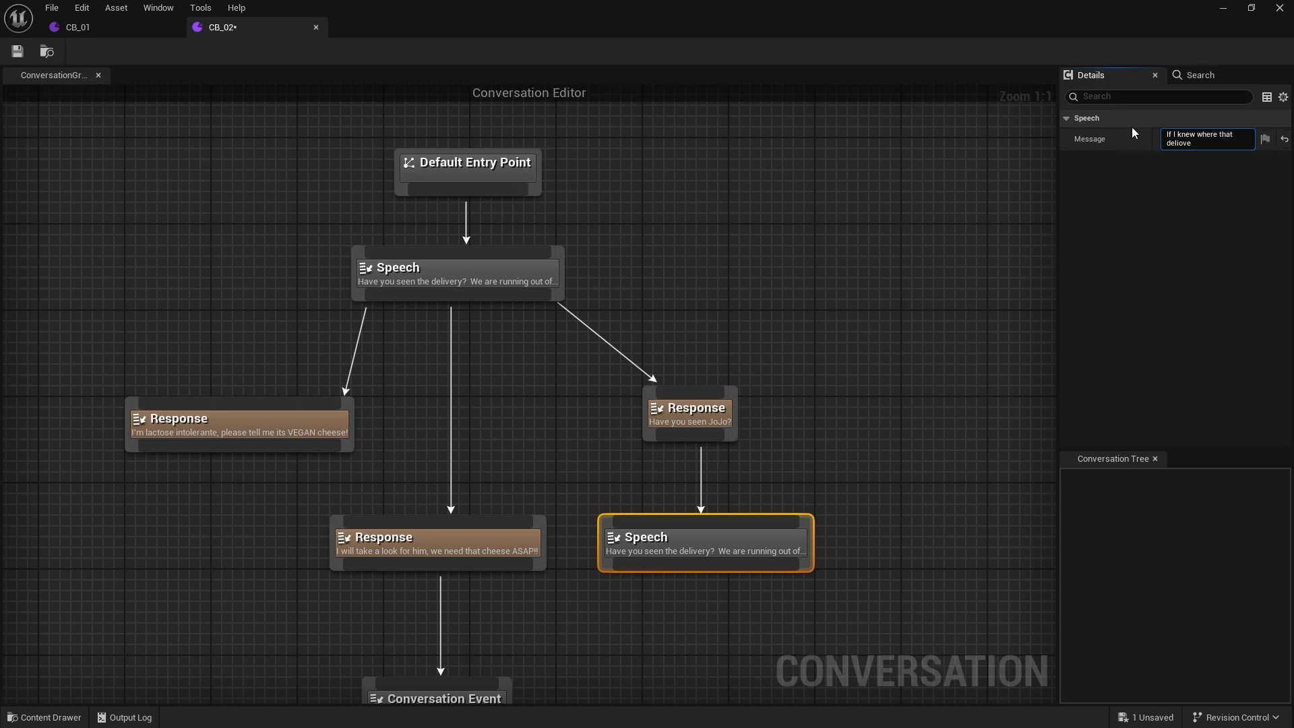
type("very driver was I'd know where JoJo was.")
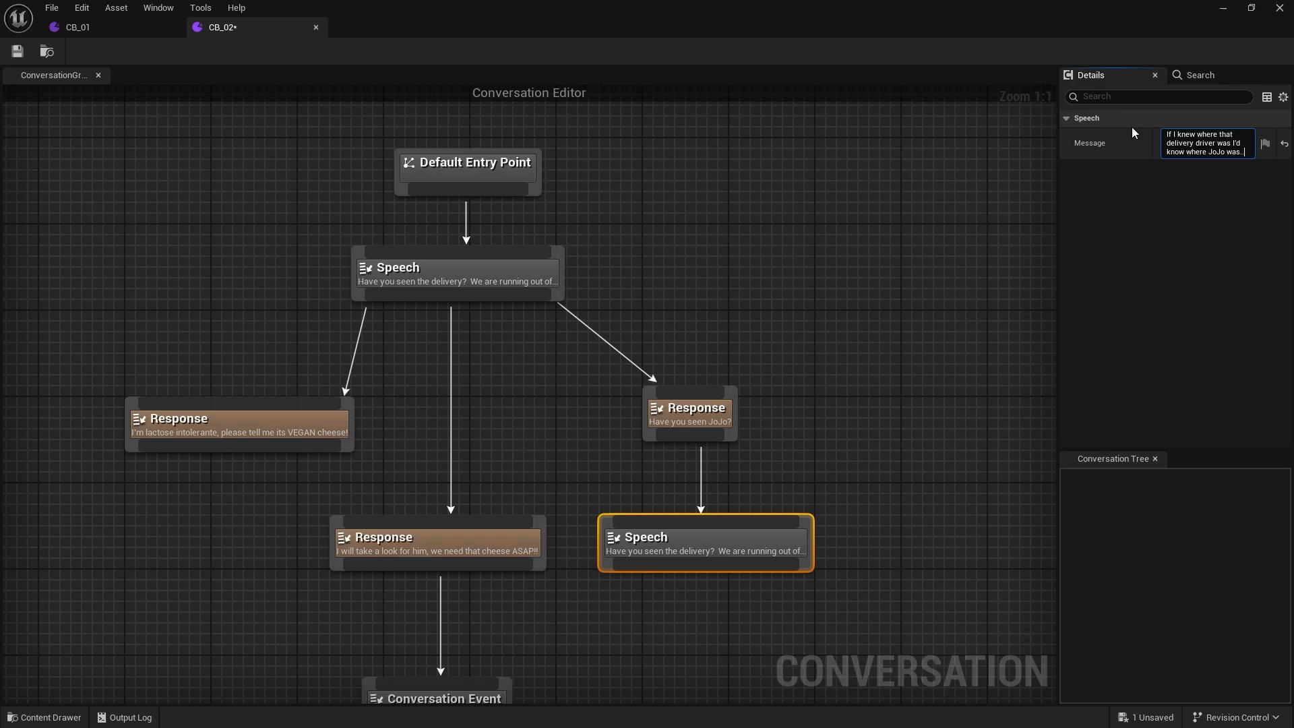
key("Return")
left_click(823, 391)
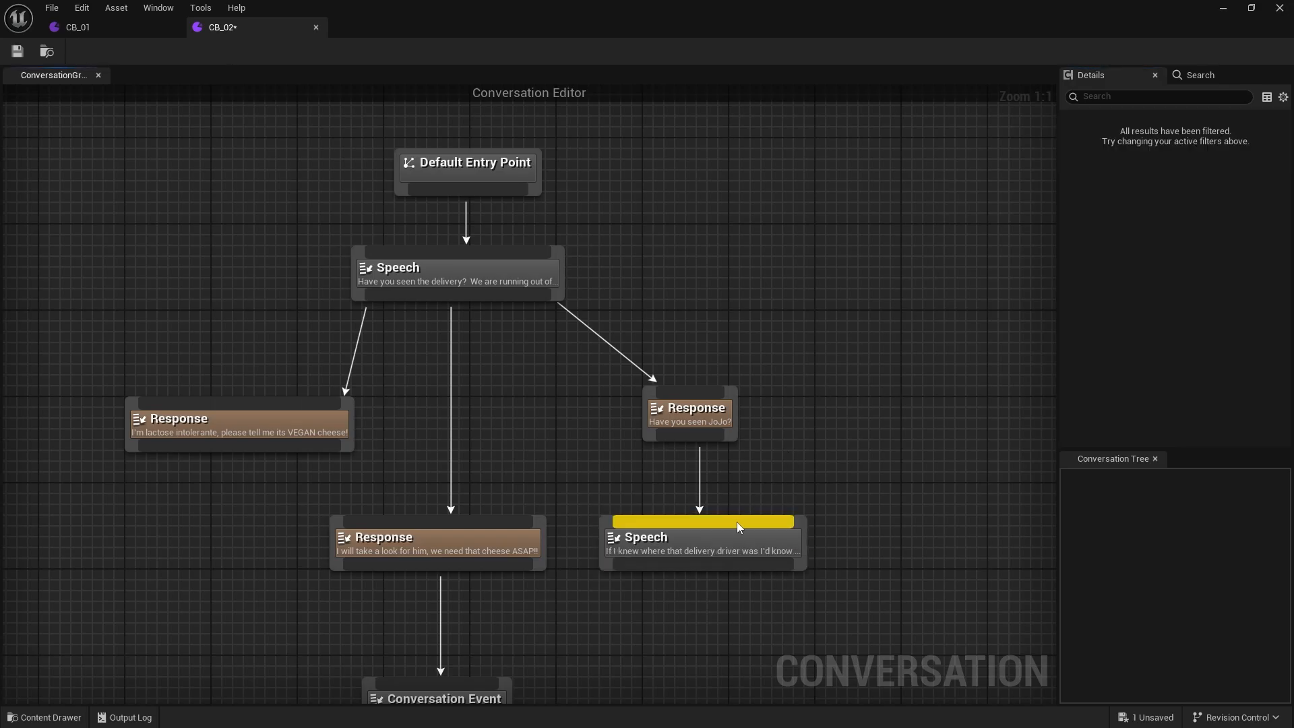
Connect the delivery-driver Speech node to the "I will take a look for him" response and space the nodes apart.
left_click(771, 532)
right_click_drag(734, 512, 745, 370)
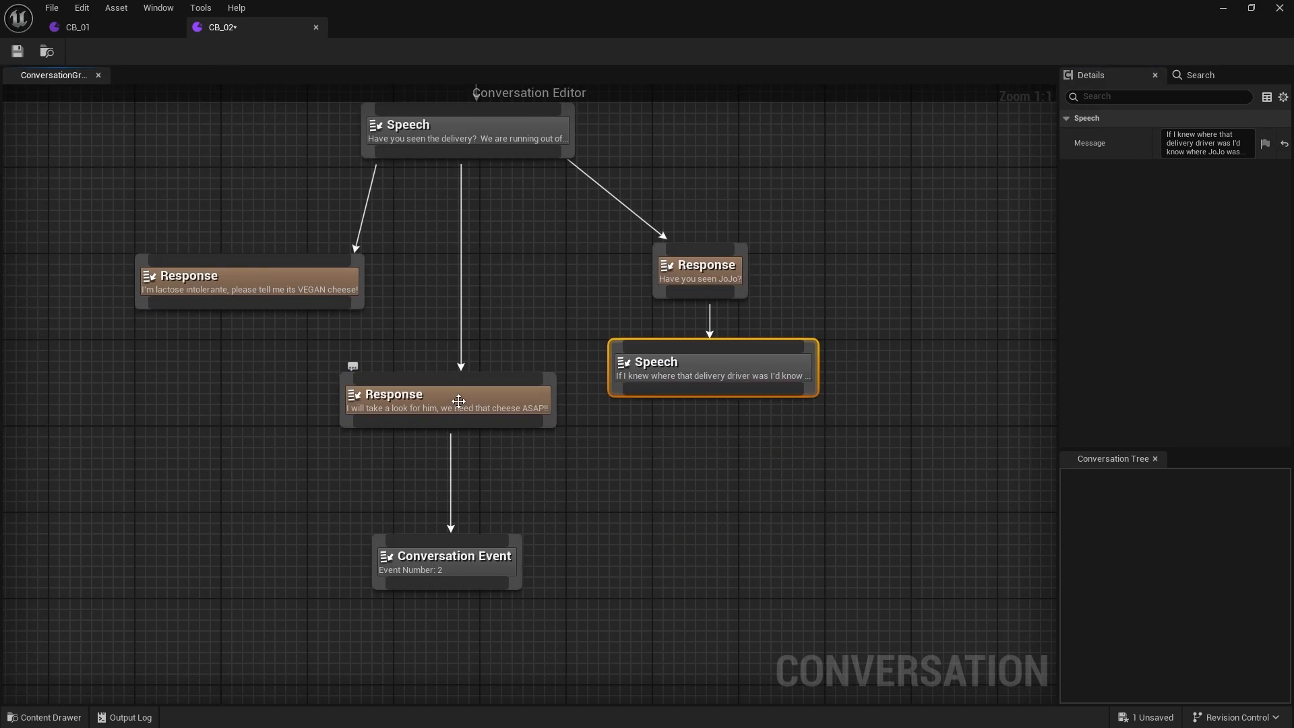
left_click_drag(455, 399, 460, 441)
left_click_drag(653, 391, 517, 419)
left_click_drag(657, 364, 722, 342)
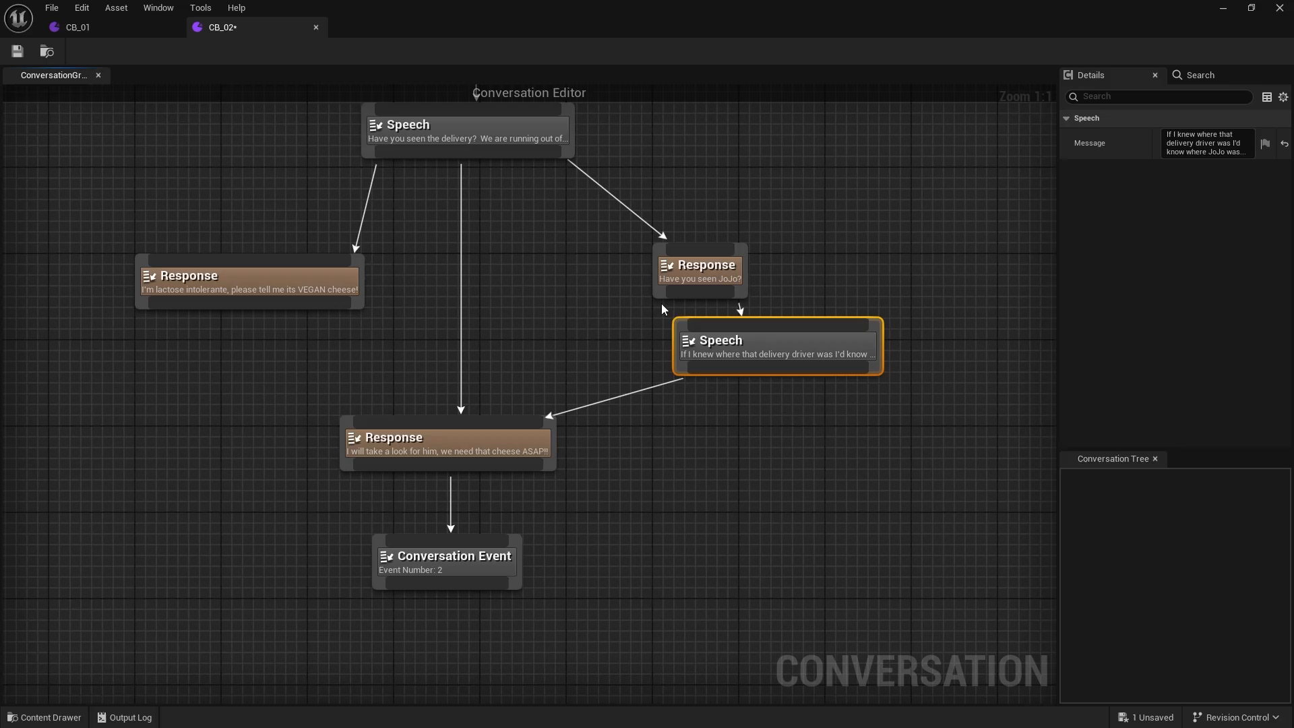
Rearrange the graph so the JoJo response and its Speech sit beside the main branch, with Conversation Event 2 closer below its response.
left_click_drag(703, 265, 767, 211)
right_click_drag(461, 433, 580, 529)
left_click_drag(580, 528, 634, 388)
left_click_drag(869, 438, 870, 374)
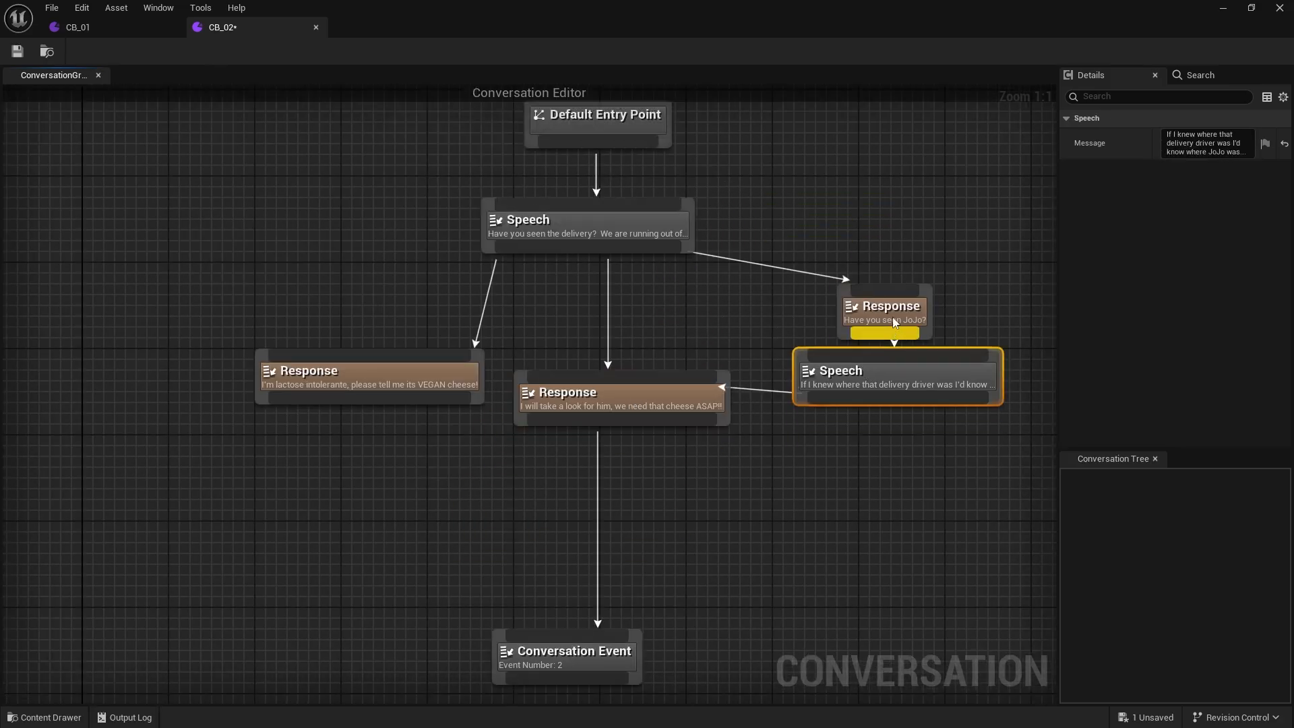
left_click_drag(890, 312, 900, 268)
left_click_drag(882, 377, 893, 366)
left_click_drag(607, 662, 660, 543)
Move the "I'm lactose intolerant" response down beside the main branch and connect a Restart Conversation node below it.
left_click_drag(414, 372, 311, 526)
left_click(304, 291)
left_click_drag(327, 425, 312, 547)
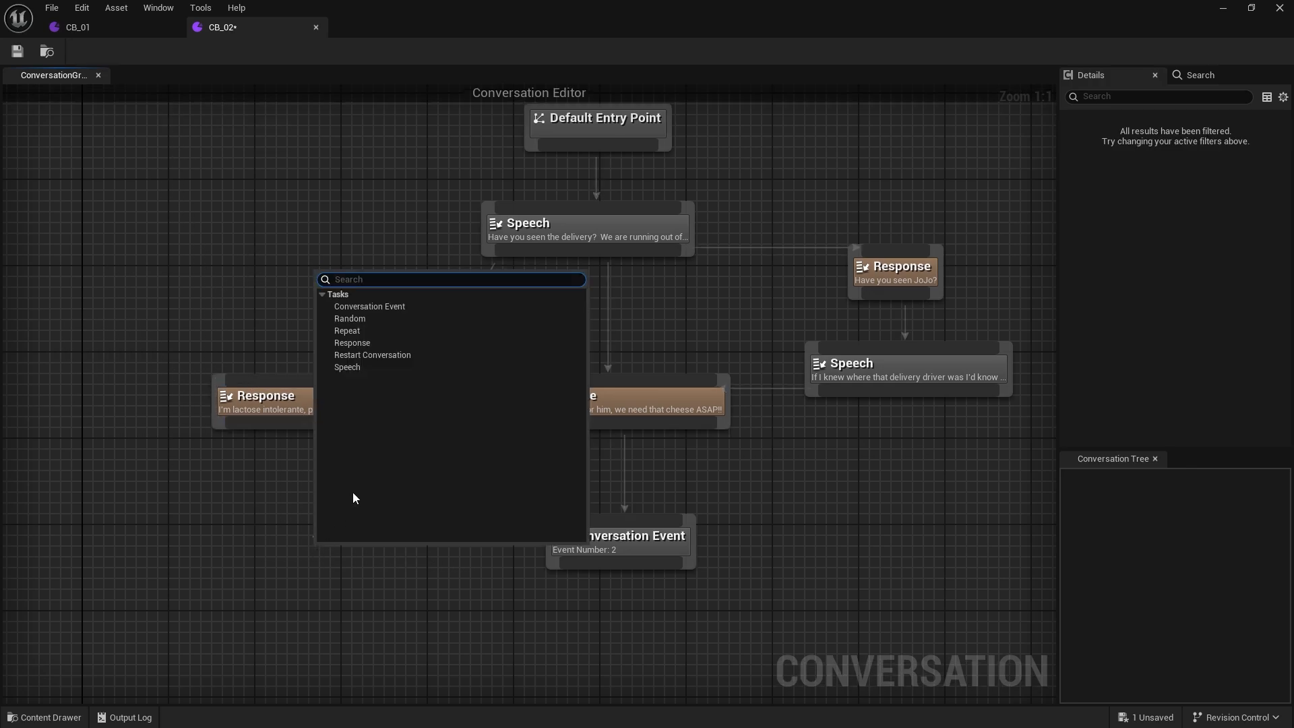
left_click(372, 354)
left_click_drag(390, 565, 307, 516)
Review each branch of the CB_02 graph, from the entry point through the three responses to Restart Conversation and Conversation Event 2.
right_click_drag(826, 477, 683, 512)
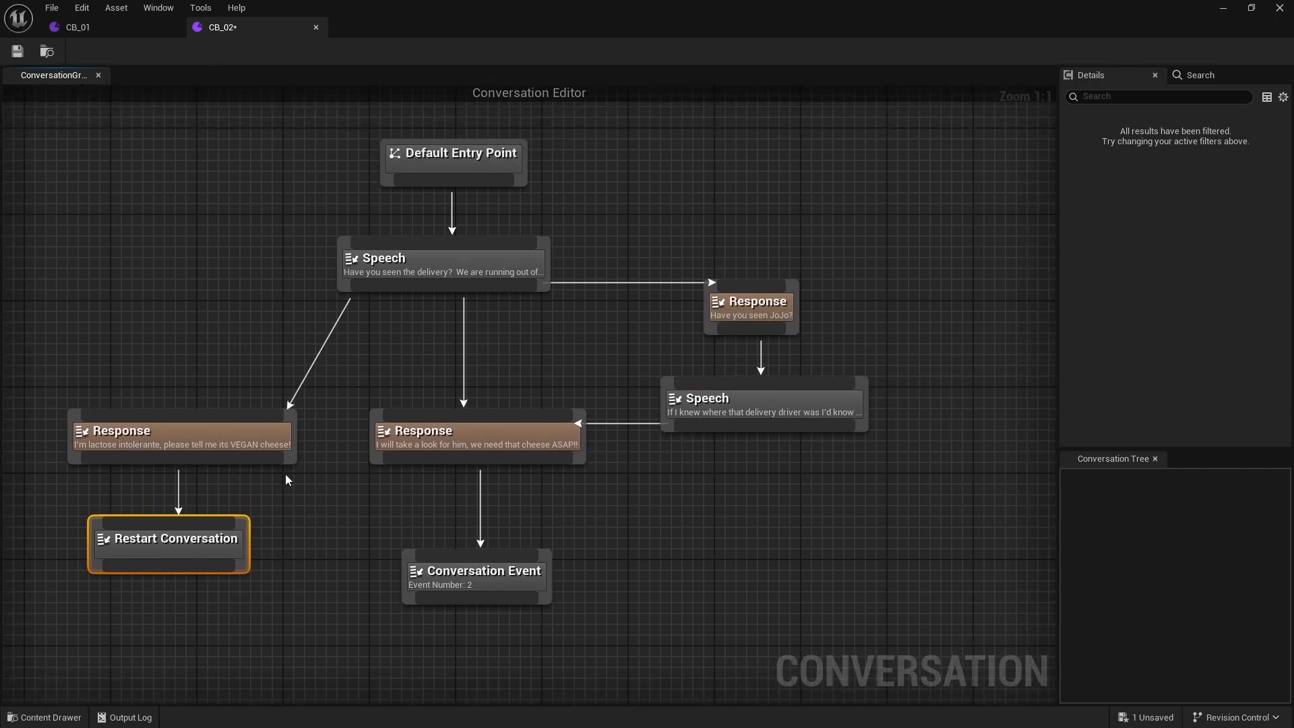
right_click_drag(296, 491, 356, 456)
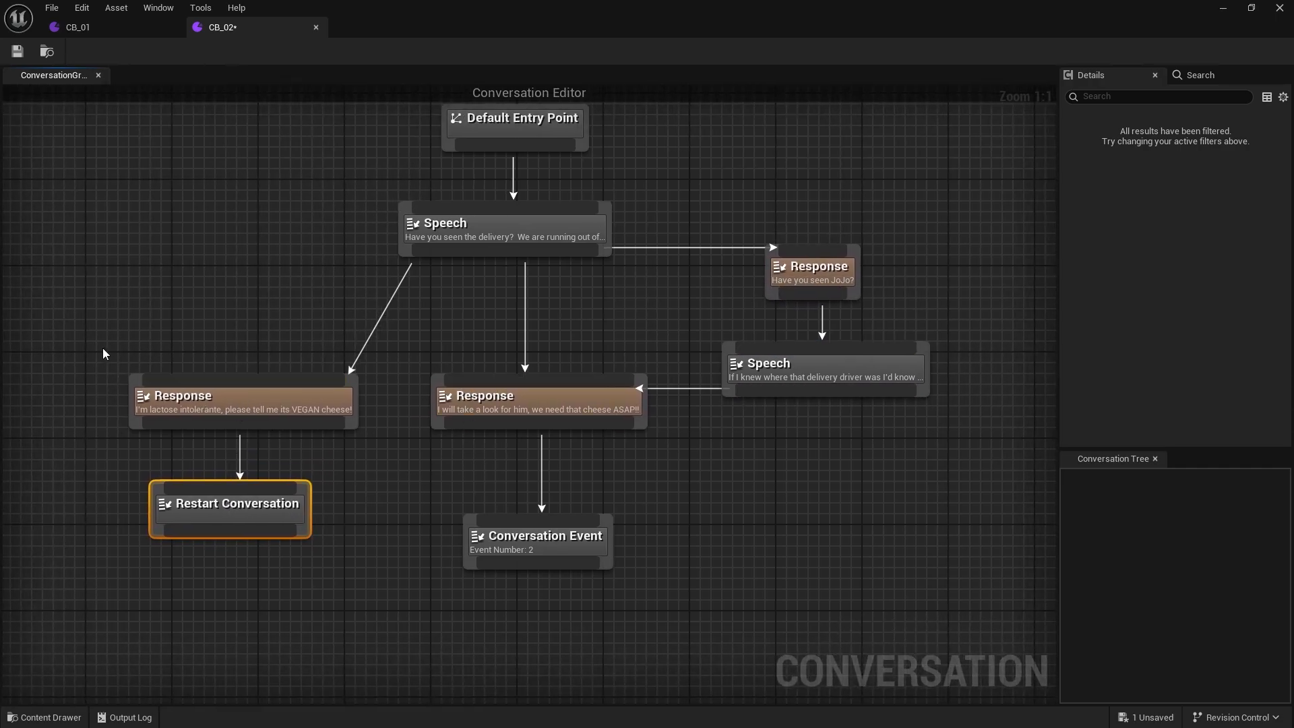
left_click_drag(93, 346, 392, 573)
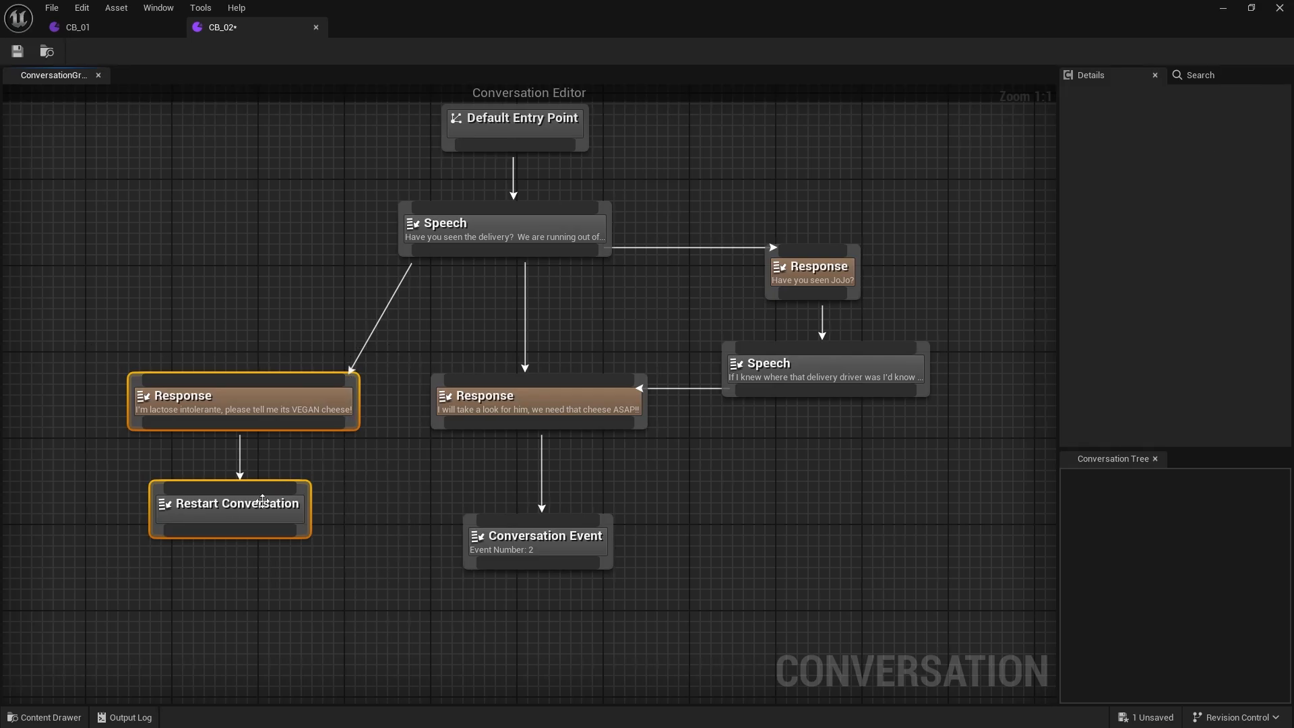
left_click(242, 567)
right_click_drag(277, 243, 254, 438)
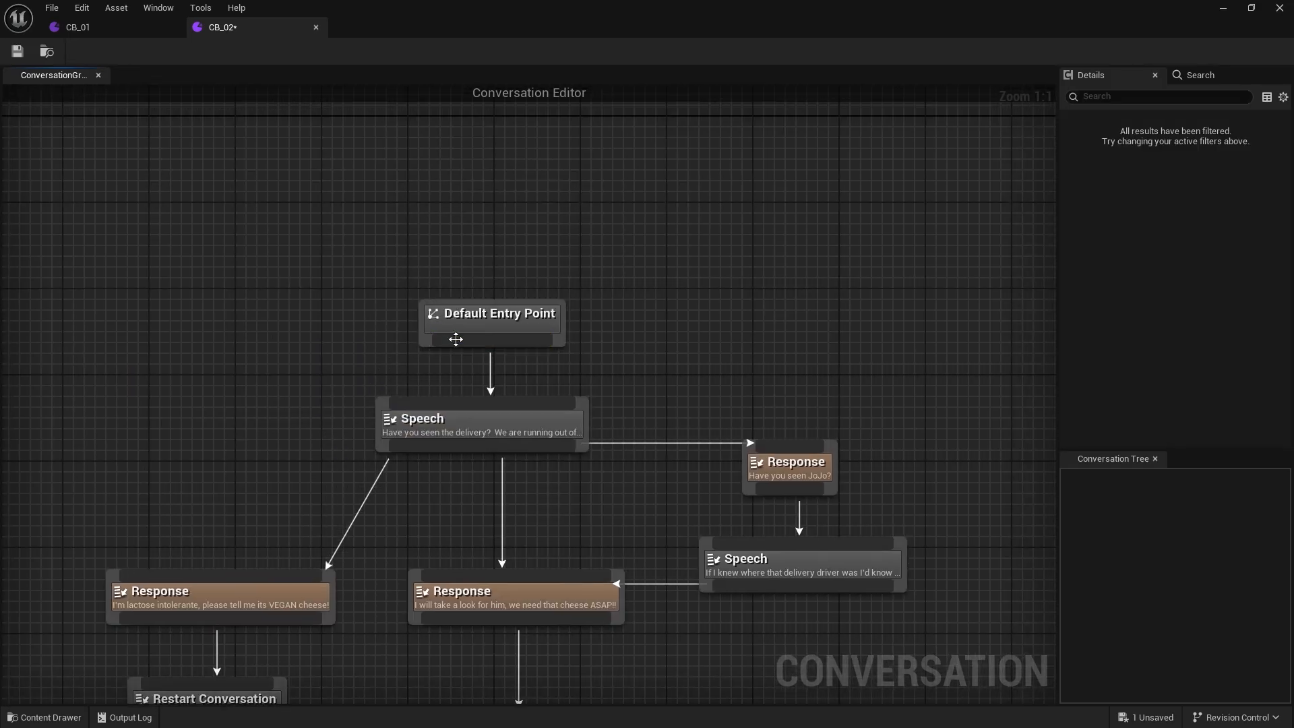
left_click(487, 331)
right_click_drag(488, 331, 414, 226)
left_click(404, 489)
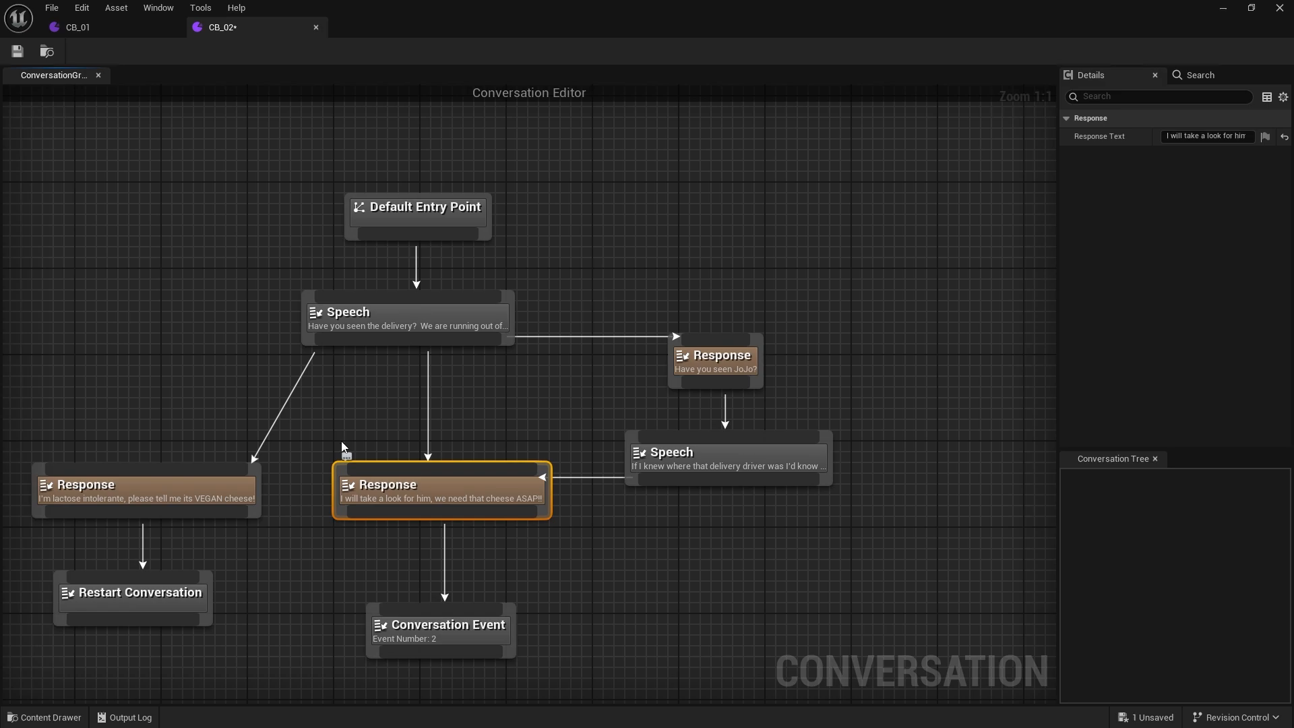
right_click_drag(338, 443, 314, 296)
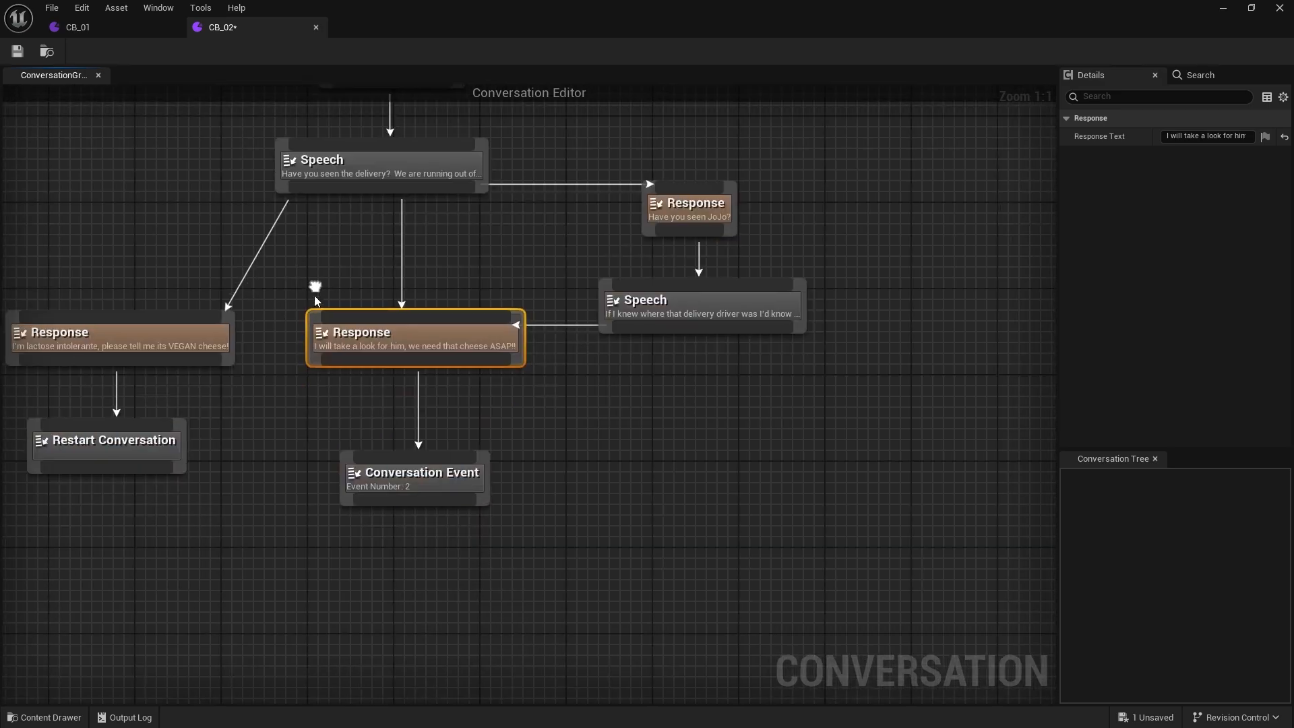
left_click(451, 492)
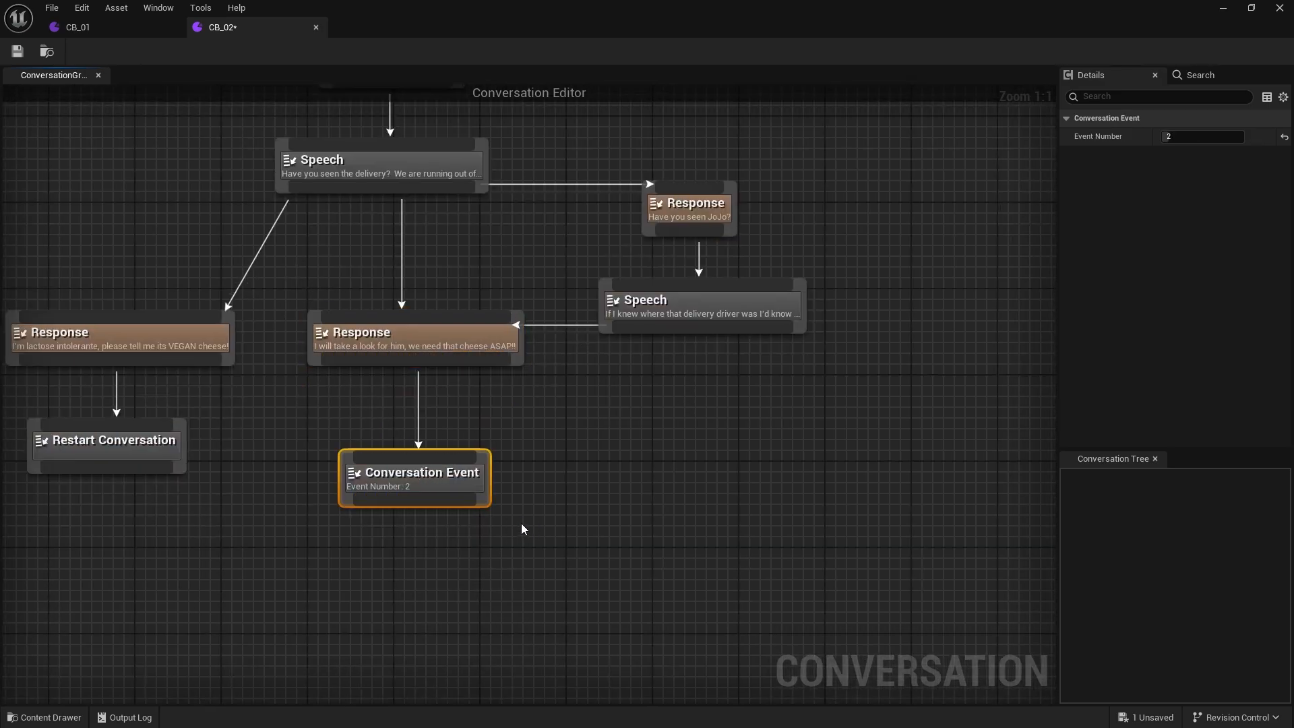
right_click_drag(653, 453, 598, 589)
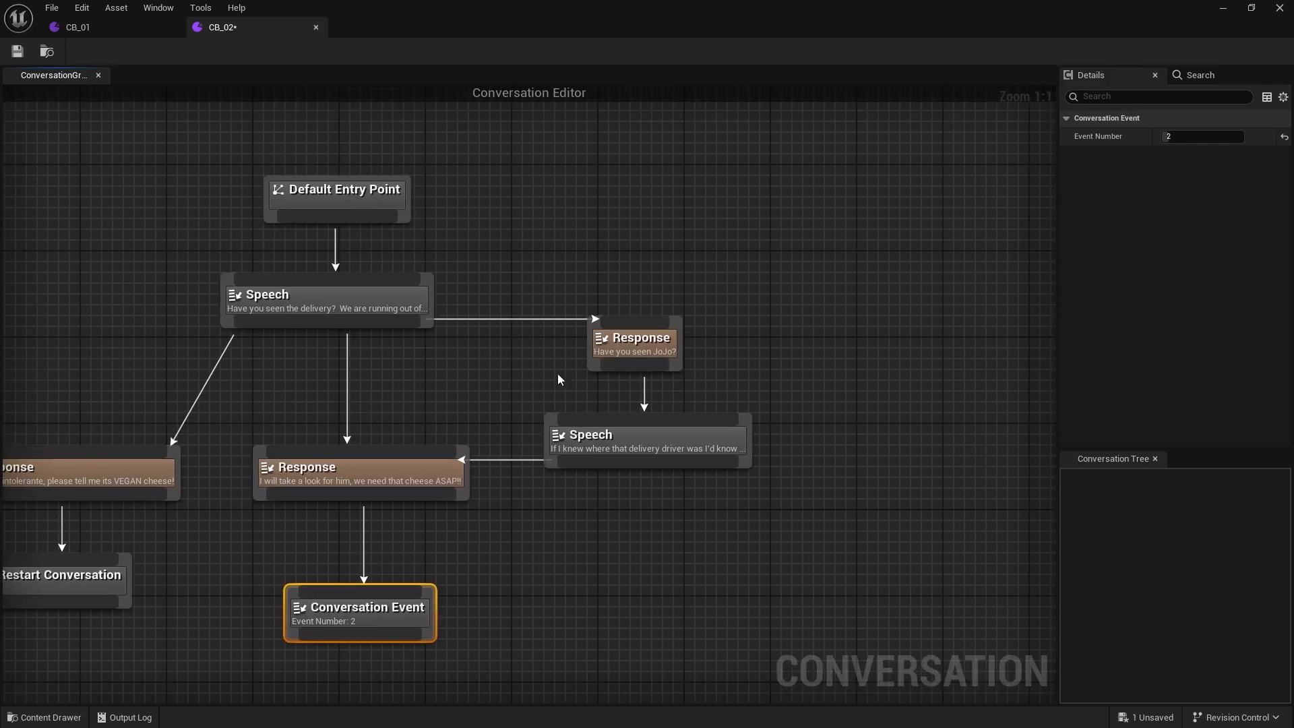
left_click(626, 382)
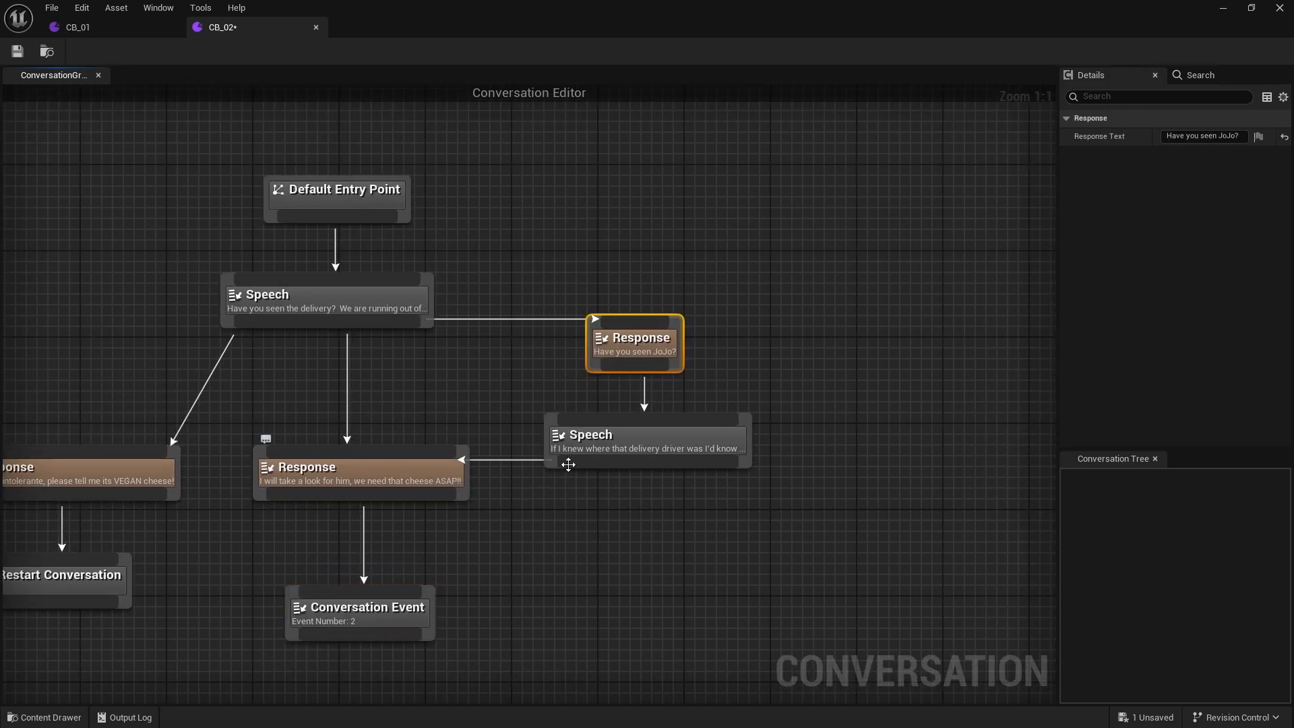
left_click(609, 465)
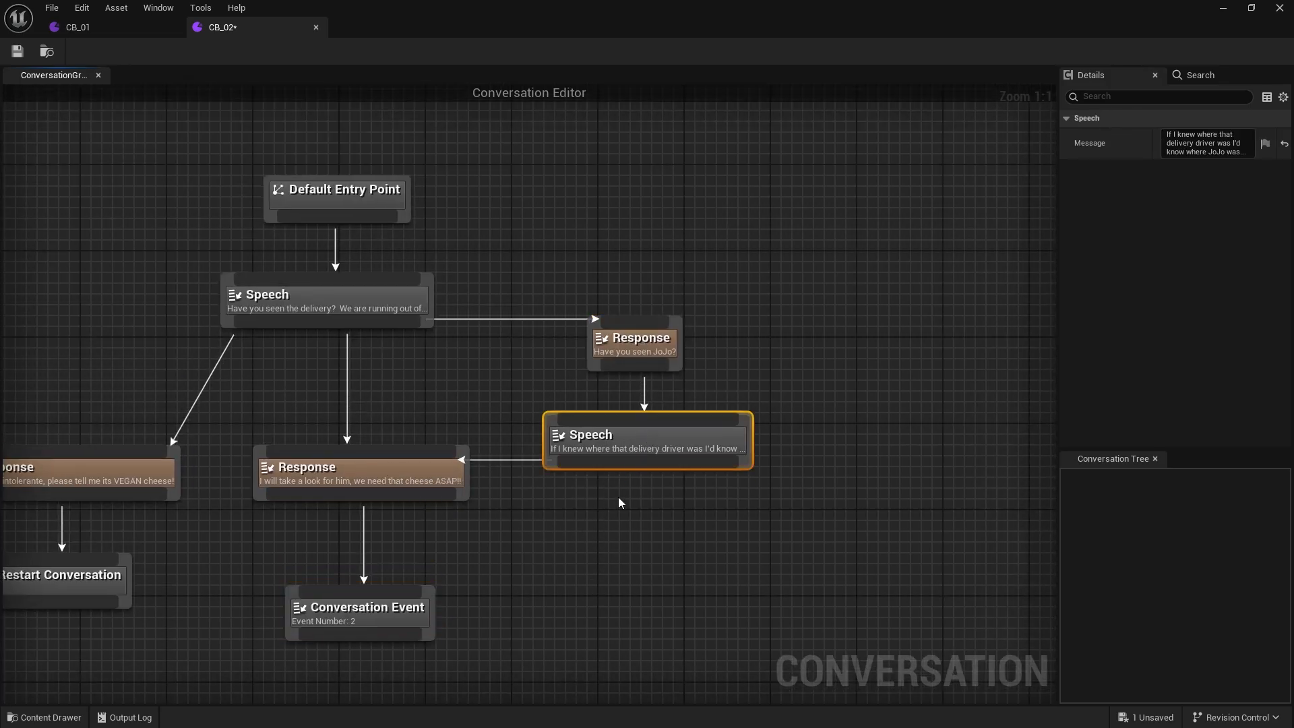
right_click_drag(574, 514, 685, 496)
left_click(494, 448)
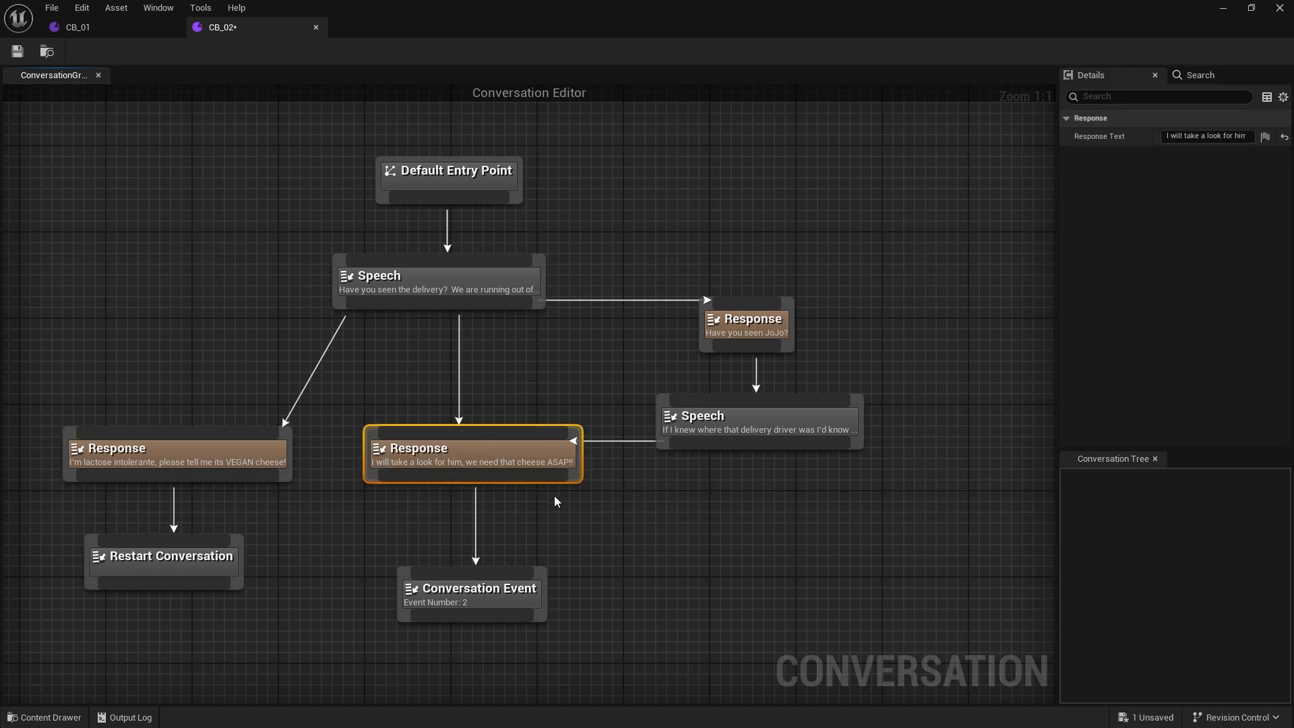
Save the unsaved changes to conversation bank CB_02.
right_click_drag(640, 524, 519, 503)
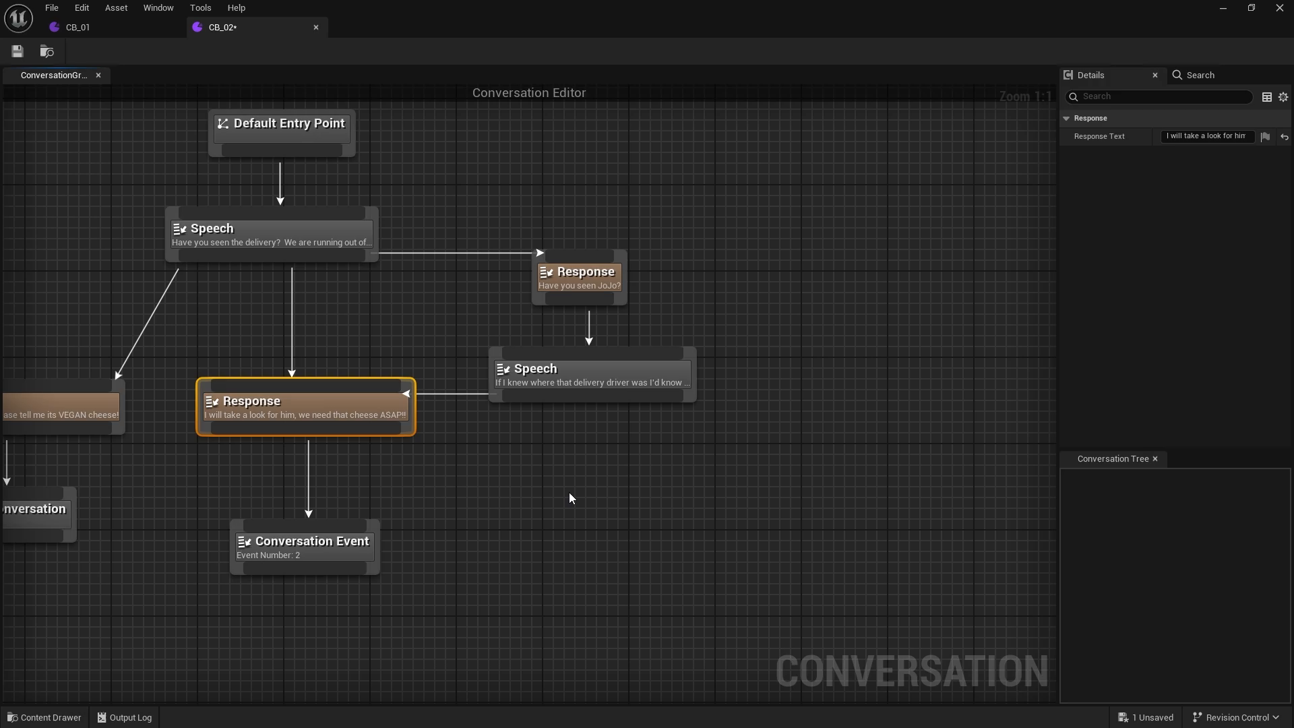
left_click(1150, 719)
left_click(740, 523)
Find the CheeseWheel prop, place it in the back of the open delivery truck and adjust its position.
right_click_drag(571, 462, 786, 404)
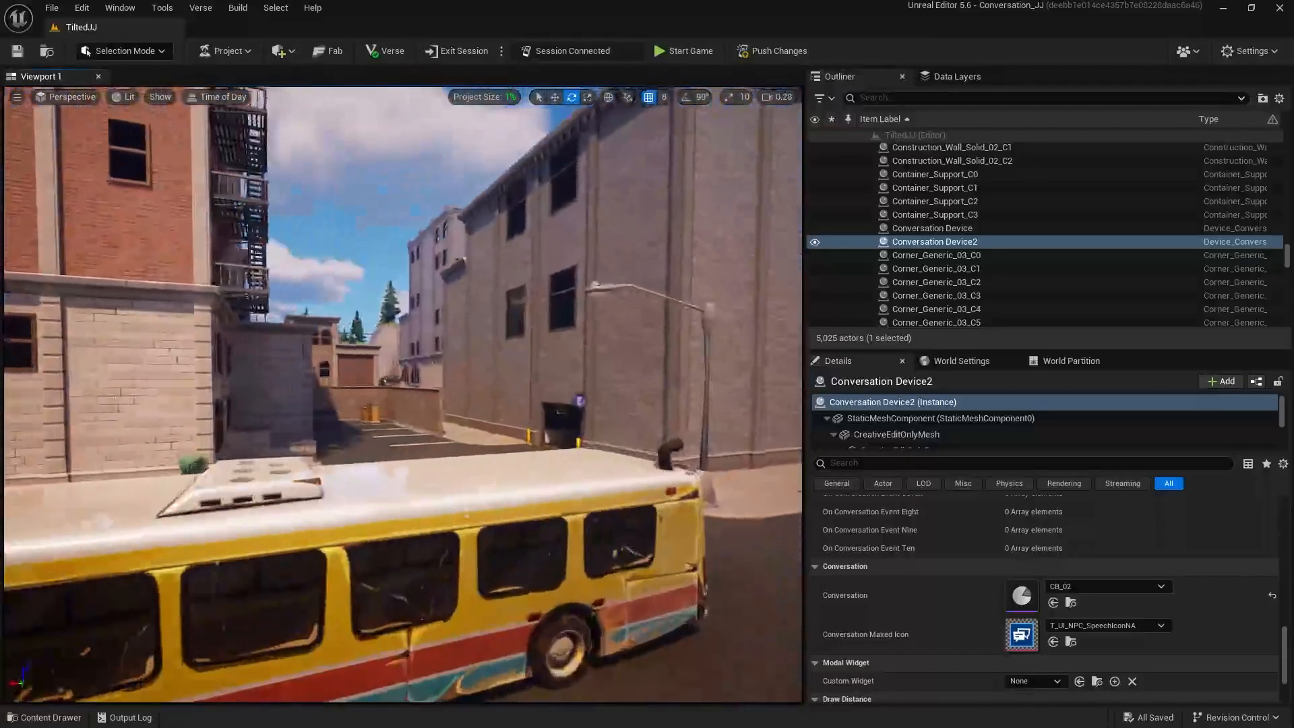
key("w")
right_click_drag(403, 395, 573, 297)
key("w")
key("w")
key("ctrl+space")
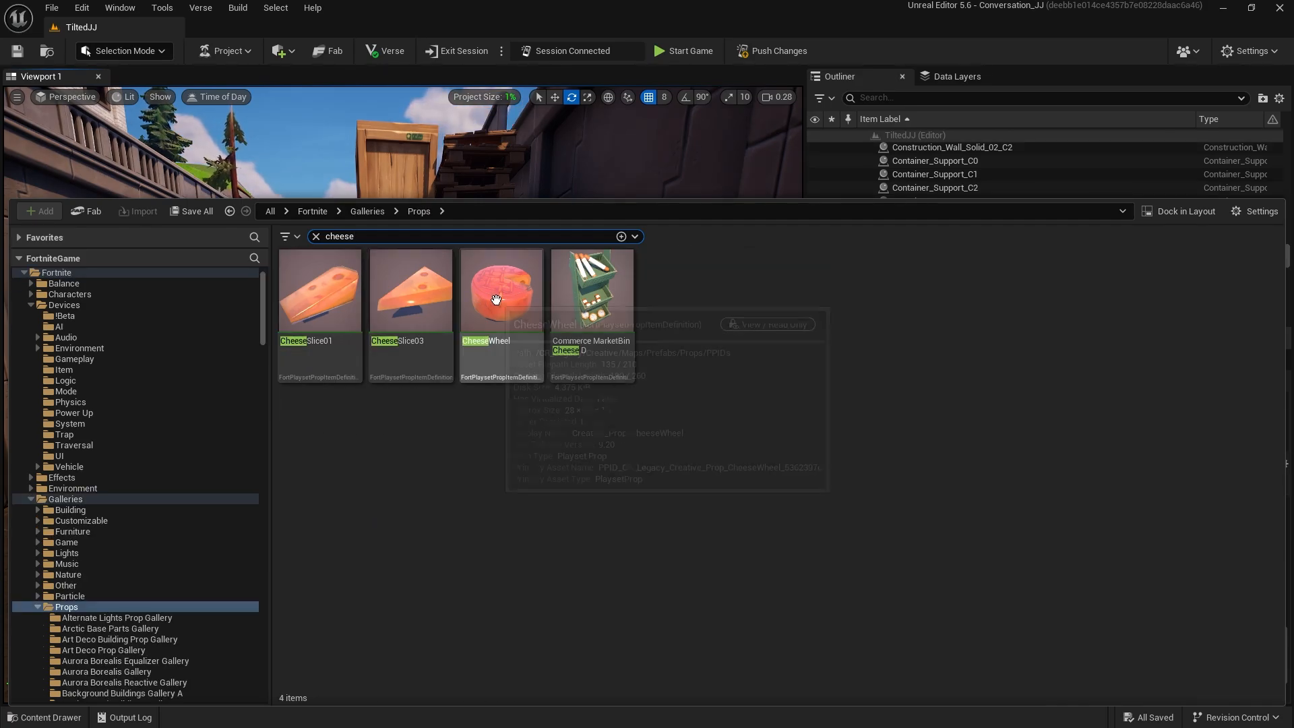
left_click_drag(495, 299, 404, 460)
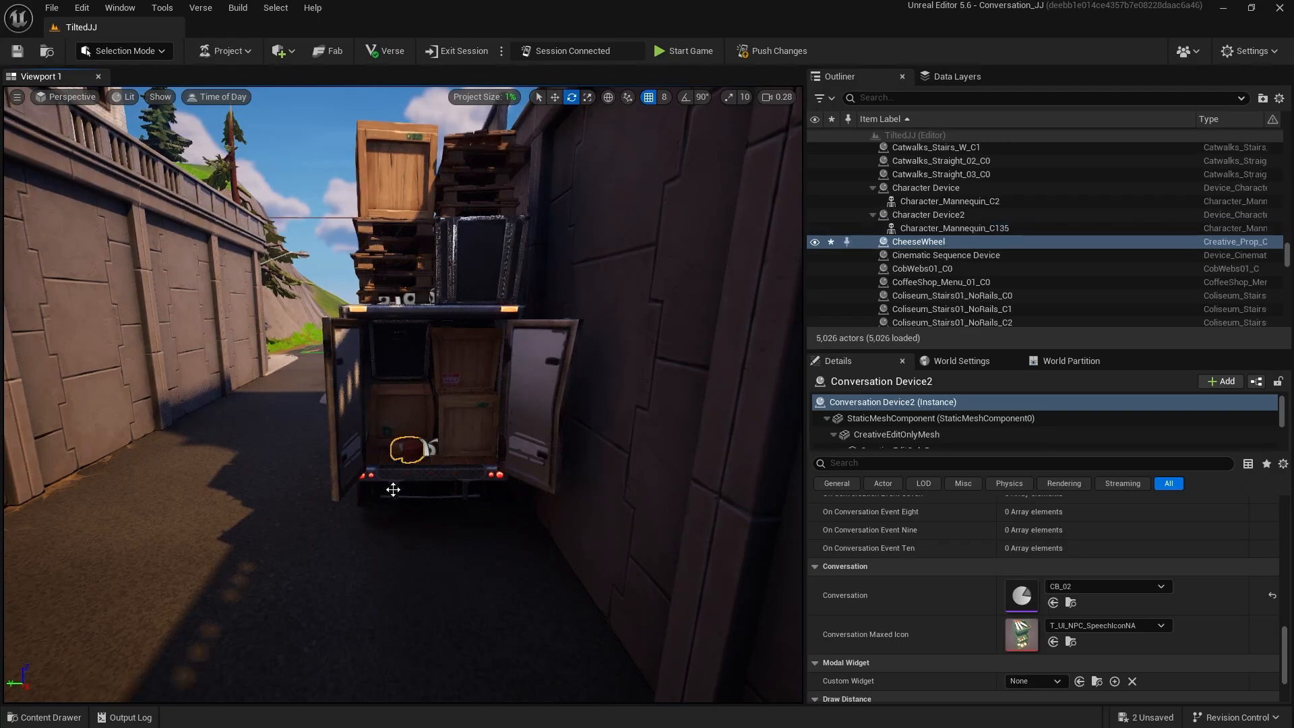
key("f")
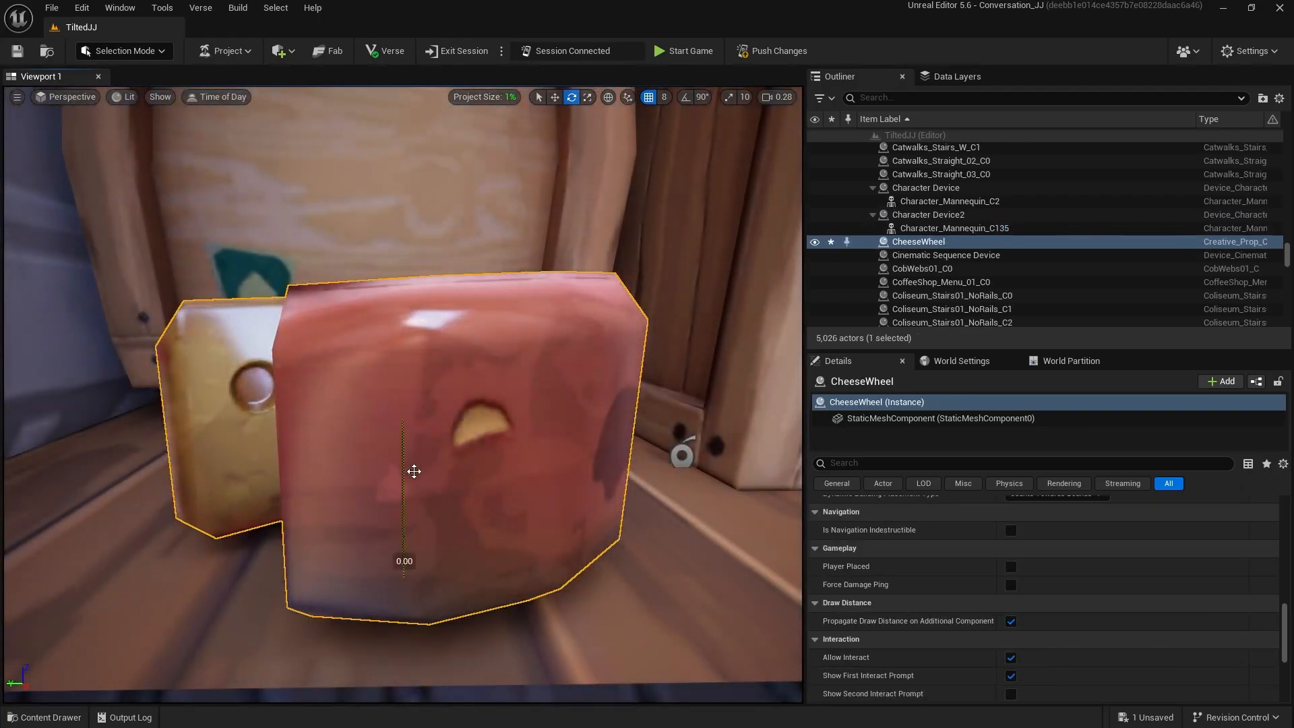
key("w")
mouse_move(373, 494)
left_mouse_down()
mouse_move(681, 515)
mouse_move(393, 497)
left_mouse_up()
Search the Devices folder for "coll" and place a Collectible Object device over the cheese wheel in the truck.
key("s")
right_click_drag(393, 496, 393, 573)
key("s")
key("w")
key("q")
key("s")
type("c")
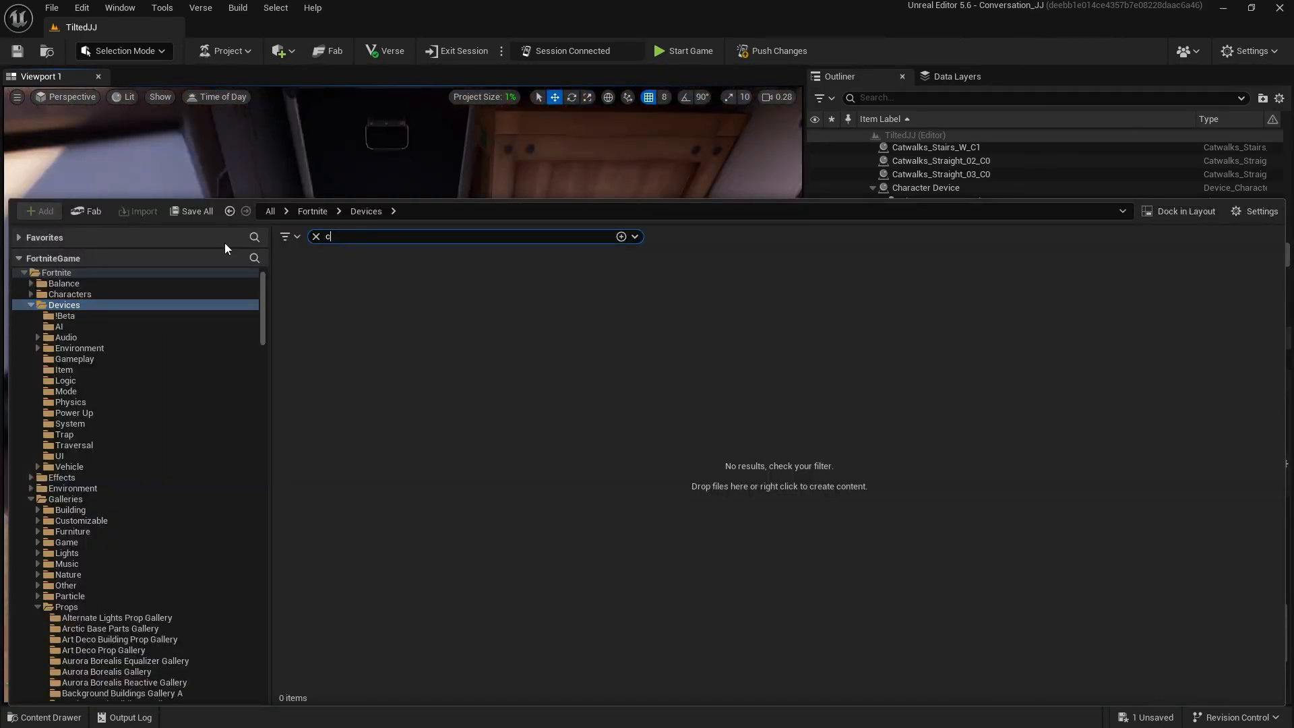
type("hee")
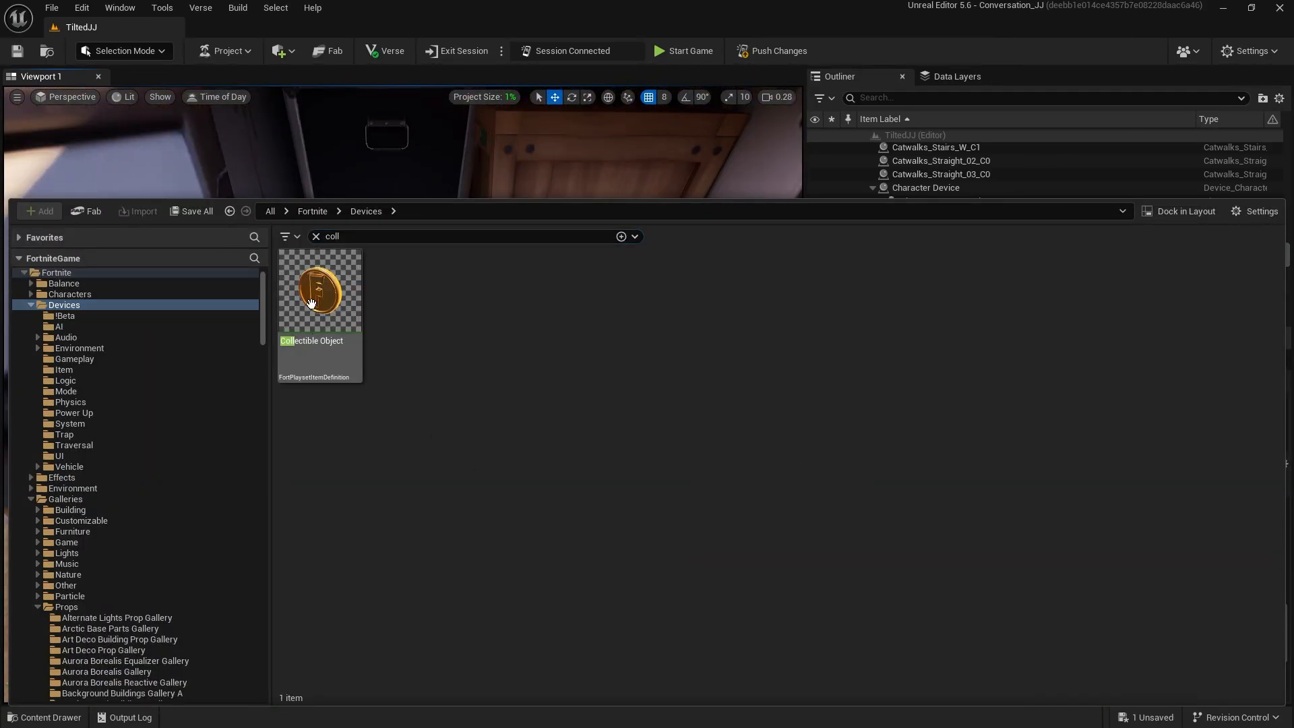
left_click_drag(326, 311, 406, 434)
left_click(406, 435)
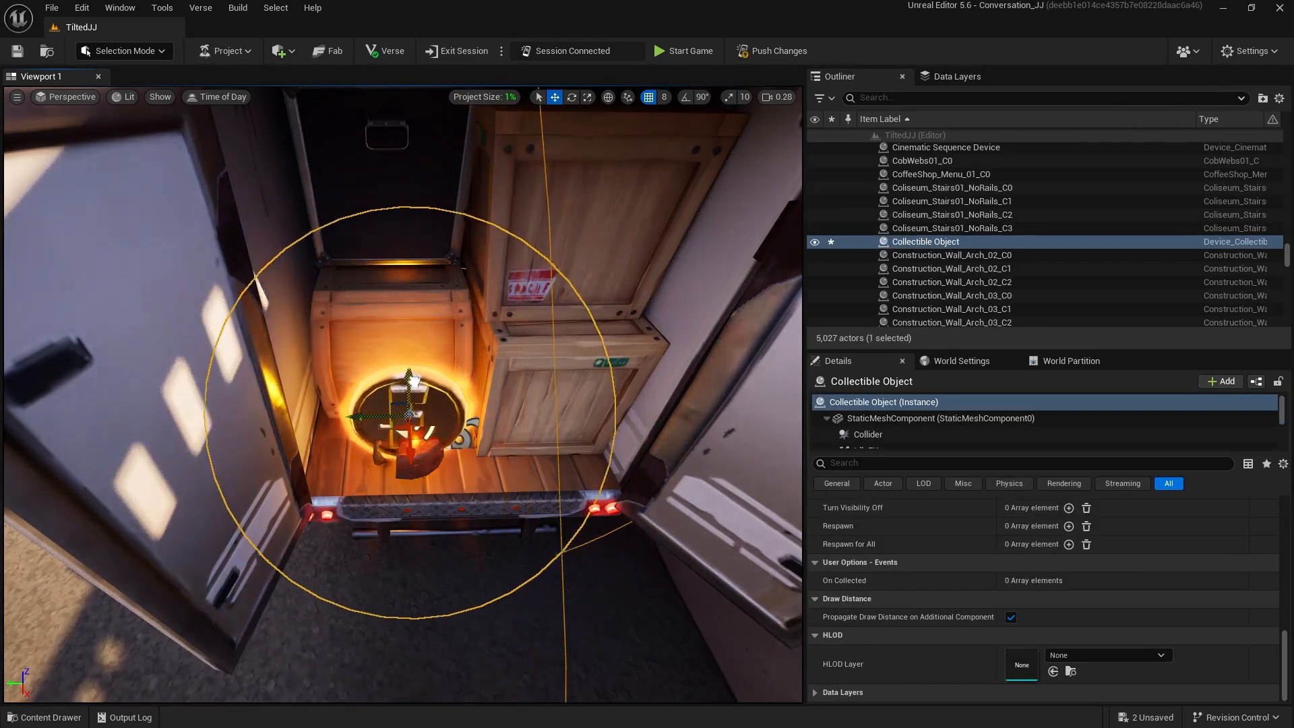
Set the Collectible Object device's object type to Bacon.
scroll(953, 546, "up", 5)
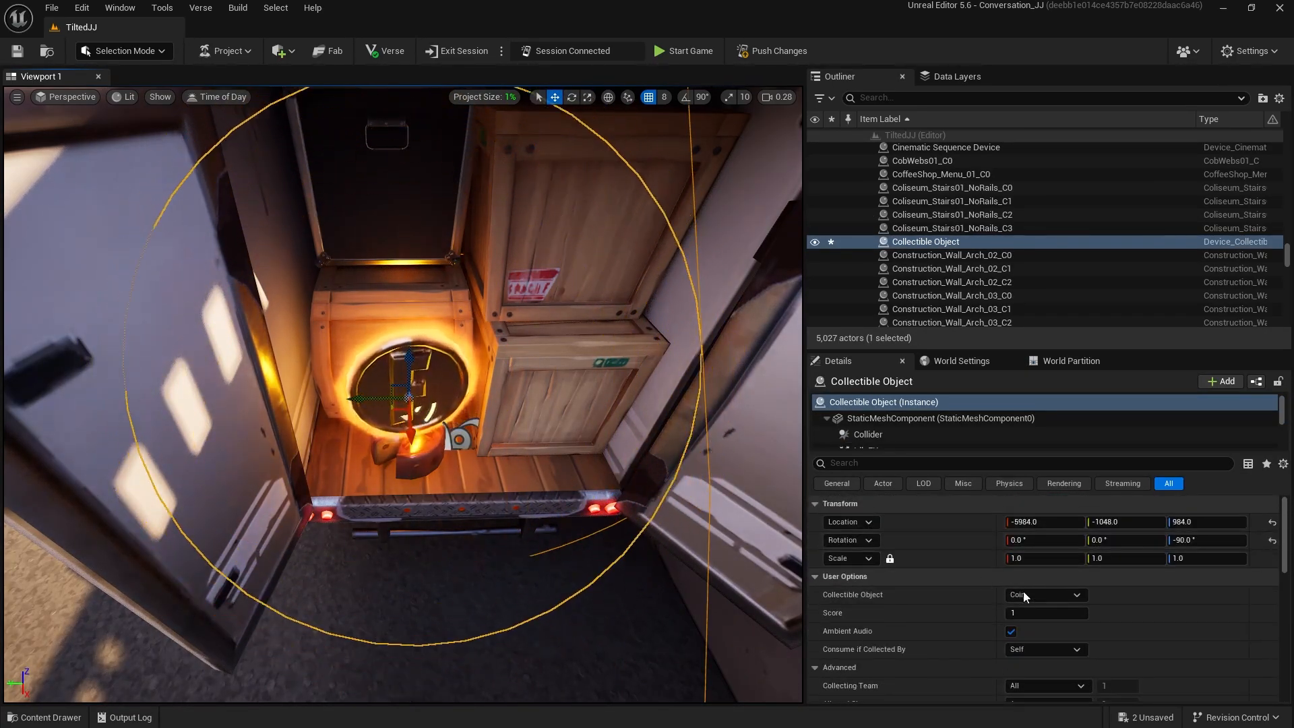
left_click(1023, 591)
left_click(1039, 394)
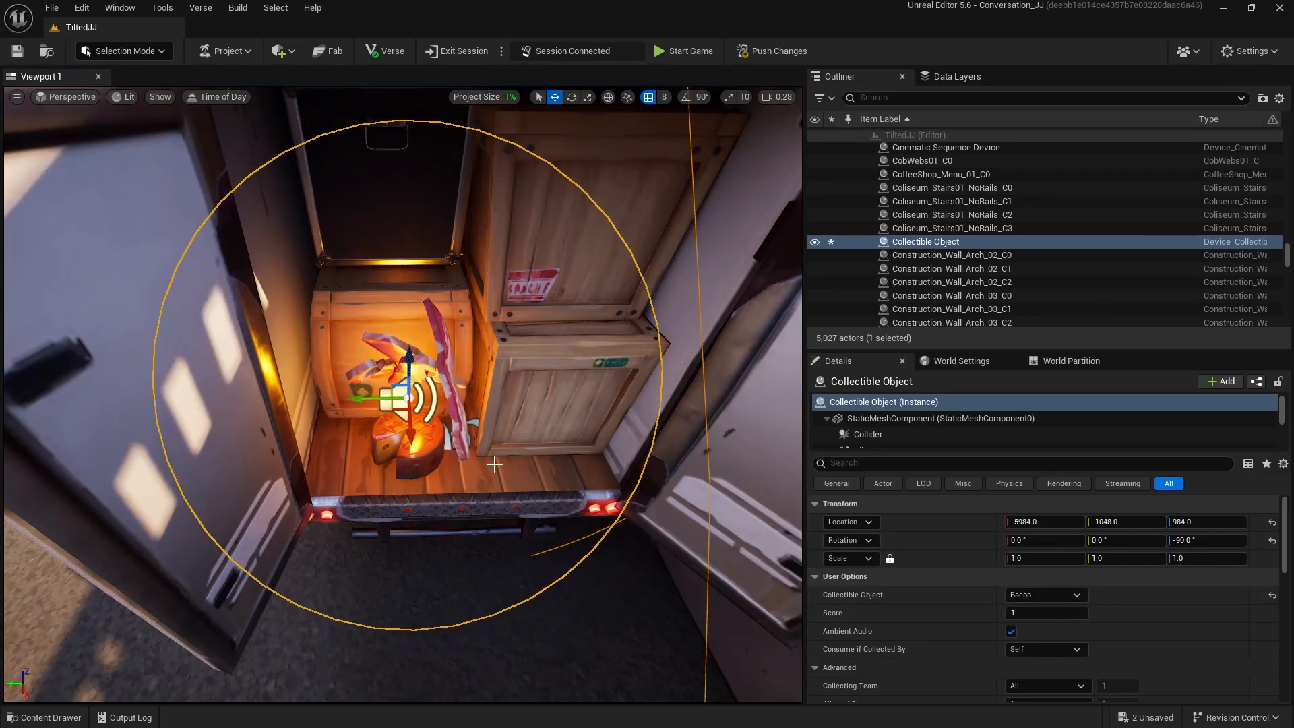
left_click(467, 404)
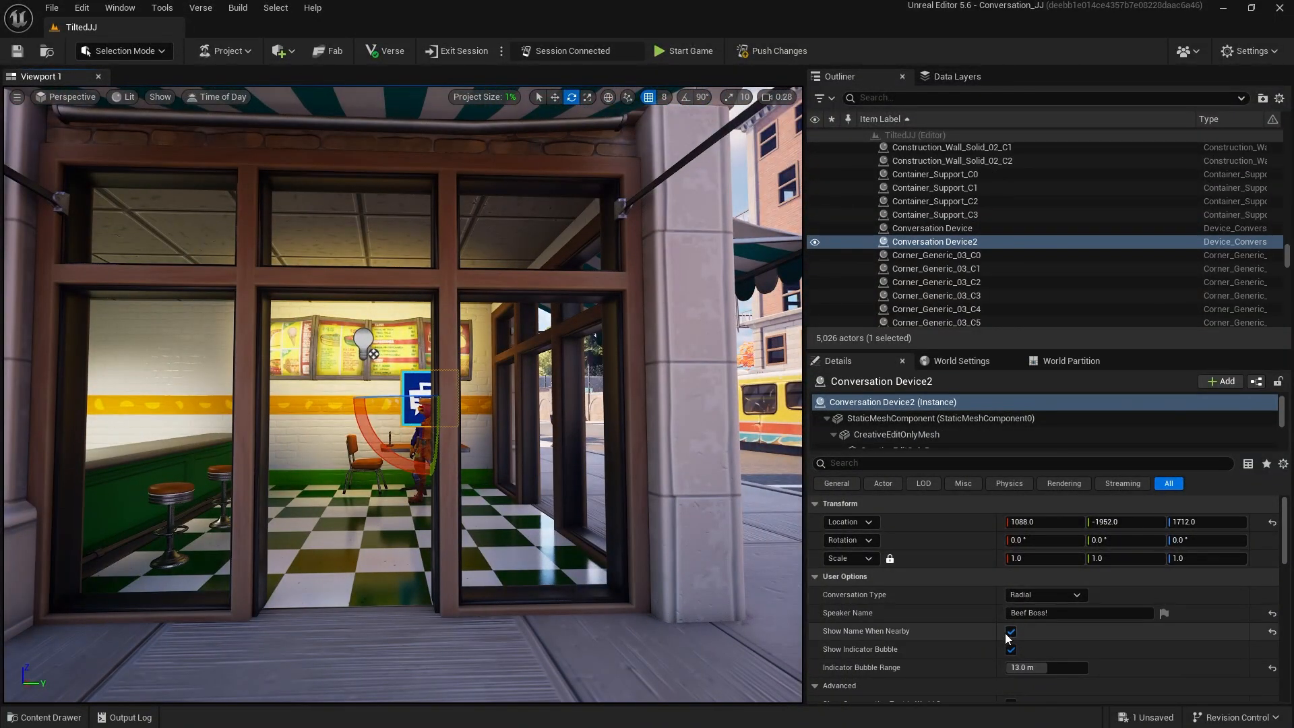
Return to Beef Boss's bank CB_02, reword the lactose intolerance response as "...I AM VEGAN!" and align it above Restart Conversation.
scroll(1004, 635, "down", 10)
scroll(1004, 636, "down", 5)
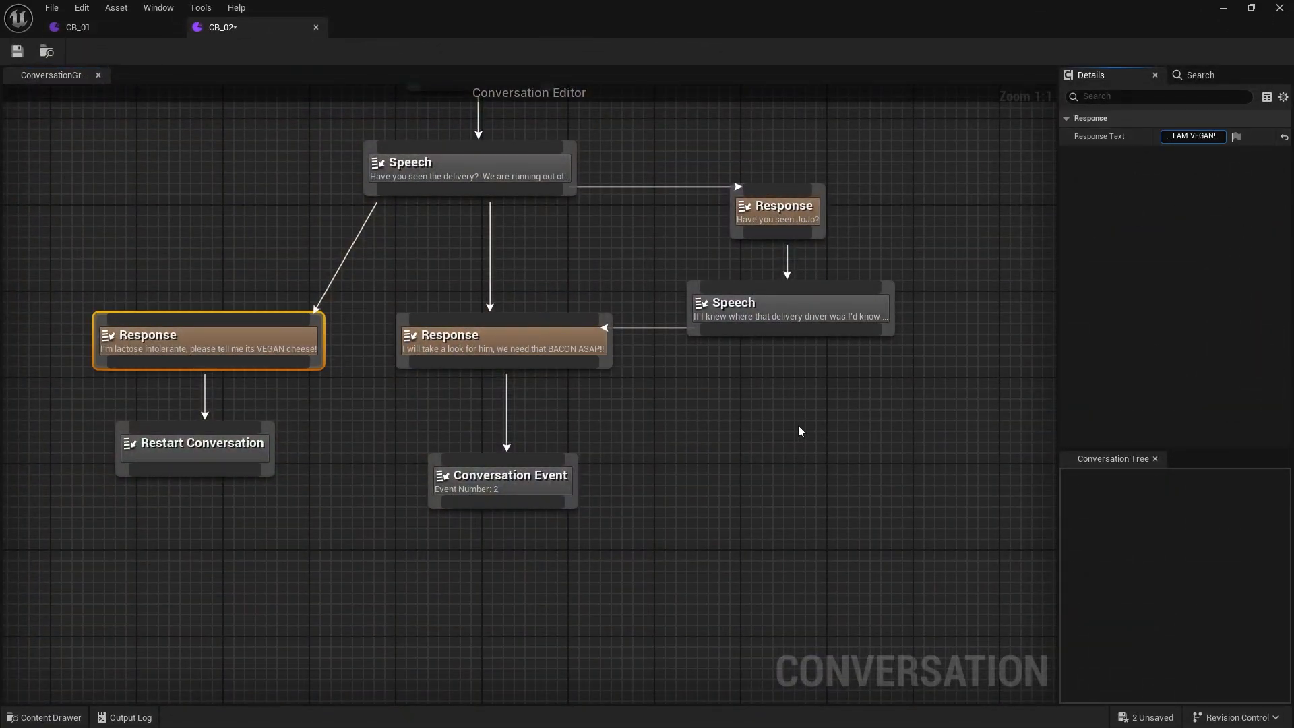
left_click(798, 426)
left_click_drag(170, 366, 224, 353)
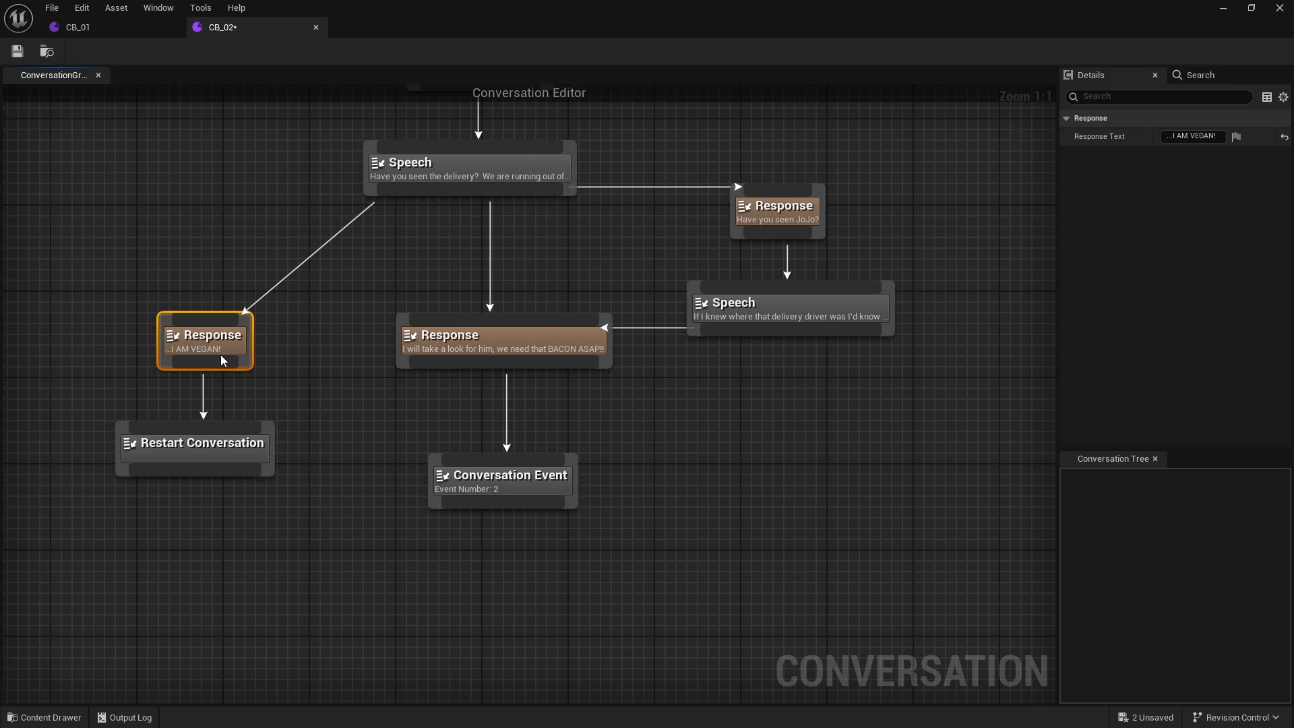
left_click(369, 418)
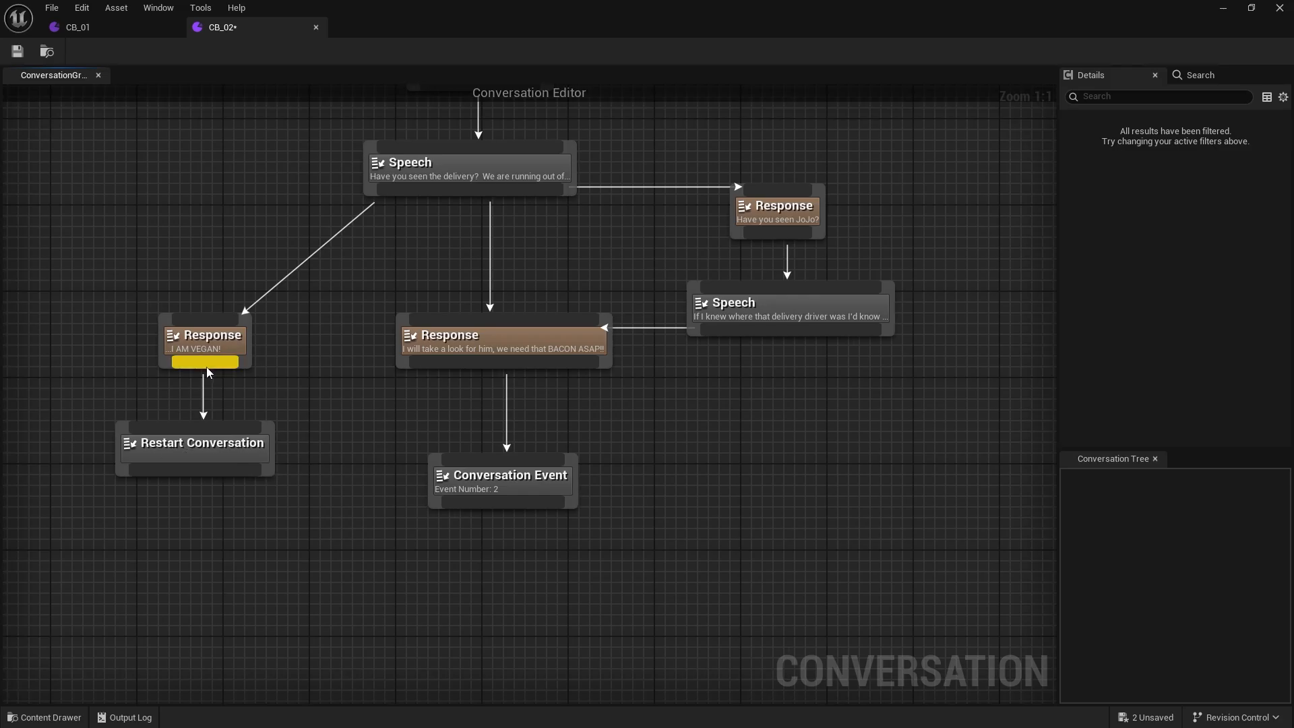
Insert a Speech node with the message "Oh good, It's VEGAN "MEAT"" between the "...I AM VEGAN!" response and Restart Conversation.
left_click_drag(208, 330, 208, 289)
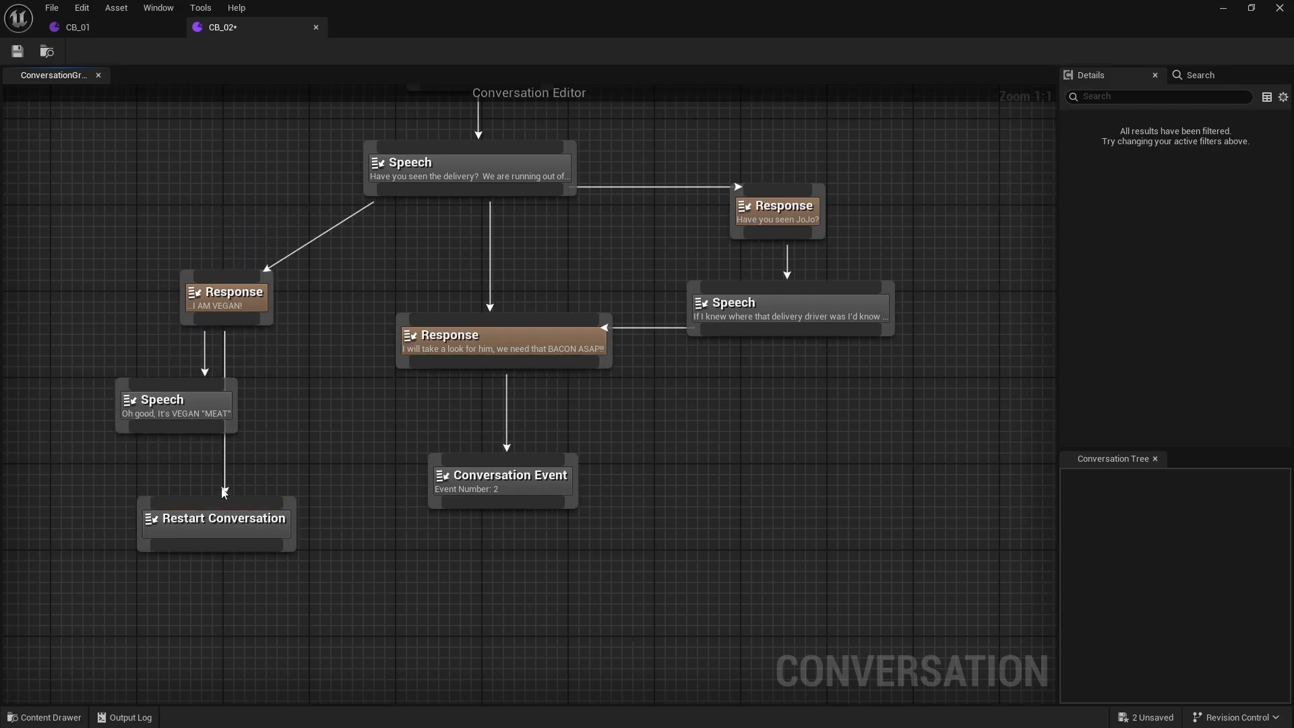
left_click_drag(199, 429, 208, 498)
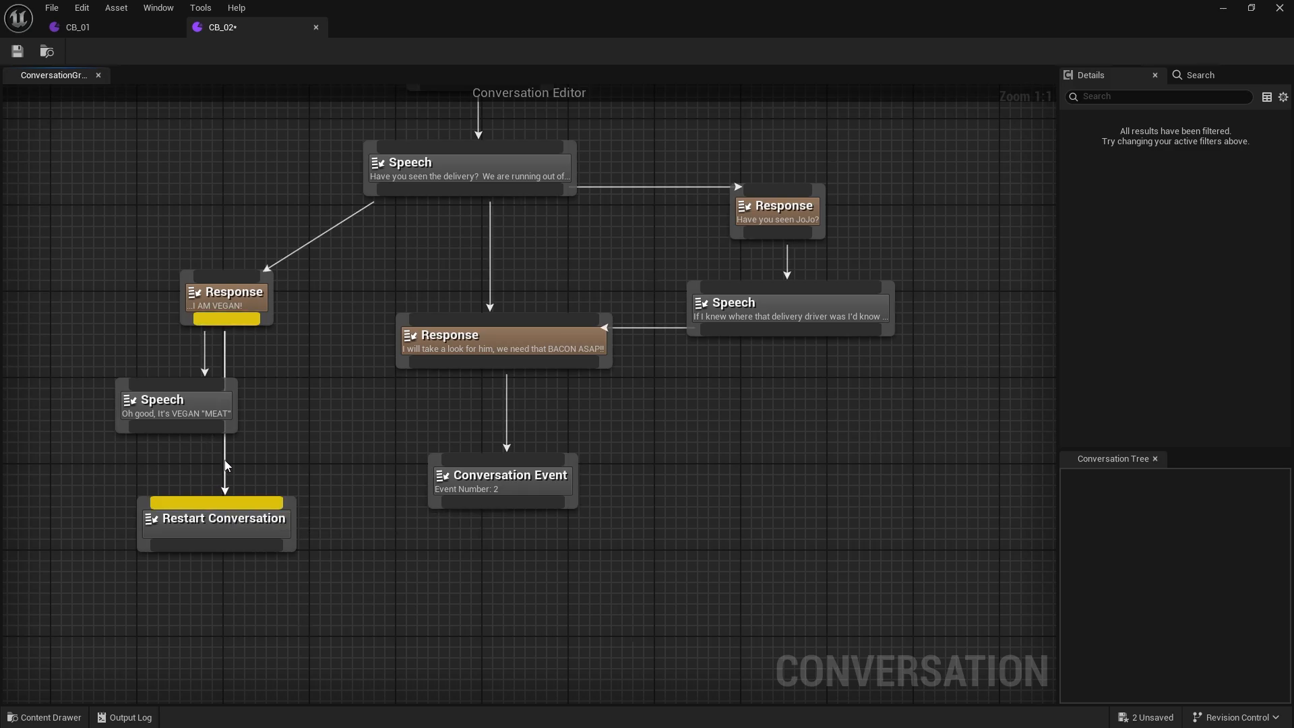
left_click_drag(204, 409, 159, 419)
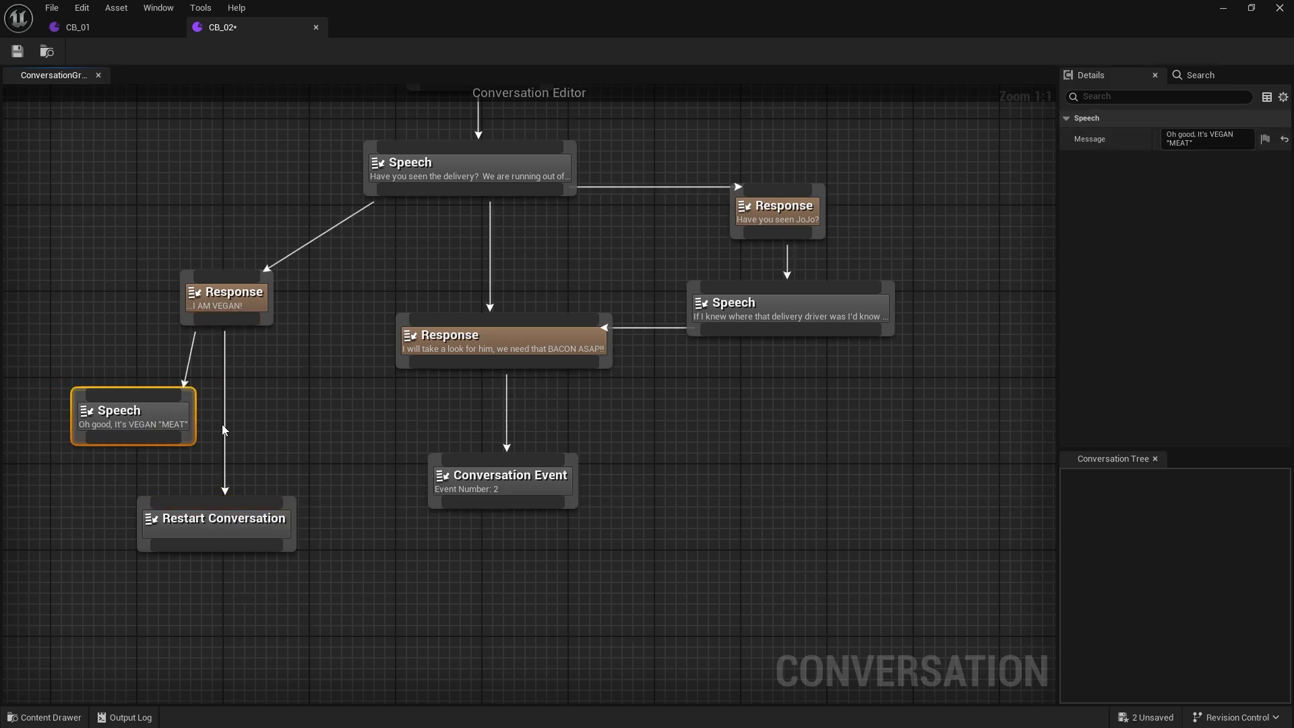
left_click(222, 425)
left_click(224, 416, "alt")
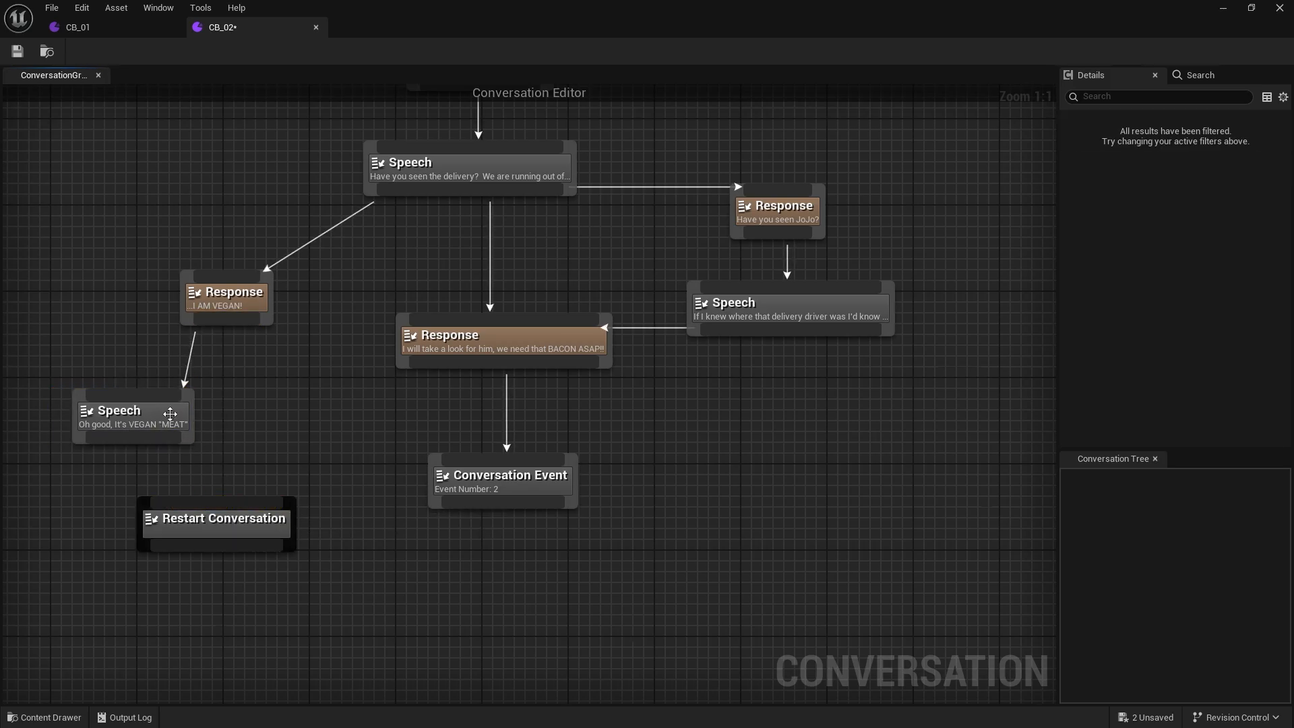
left_click_drag(170, 413, 220, 503)
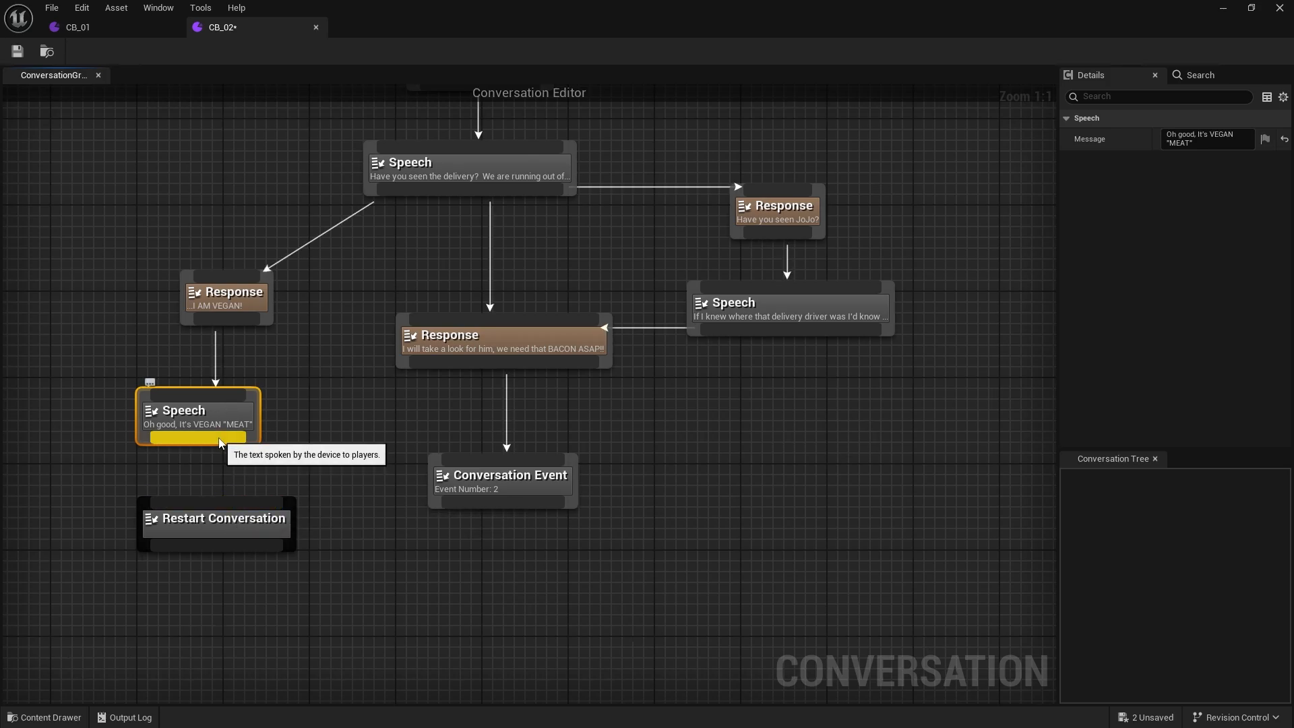
Remove the Restart Conversation node and move the Default Entry Point and first Speech nodes higher in the graph.
left_click(283, 452)
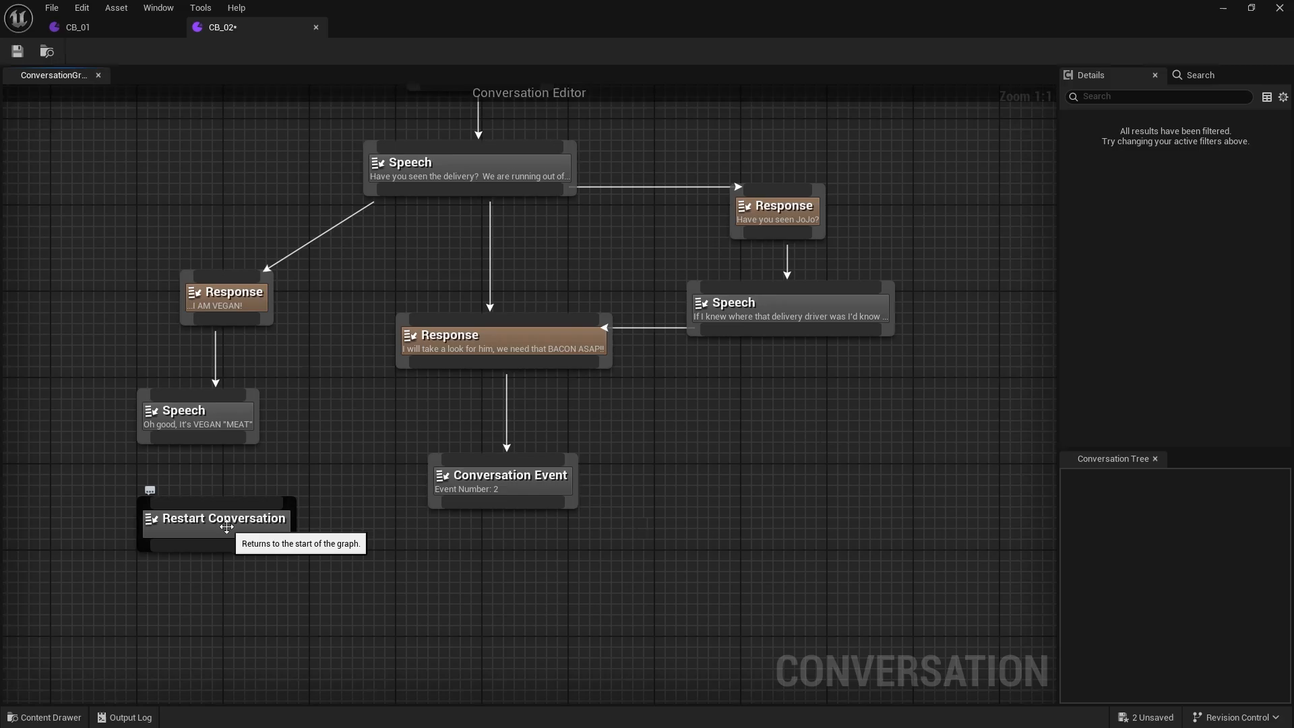
scroll(465, 244, "down", 2)
right_click_drag(466, 244, 468, 389)
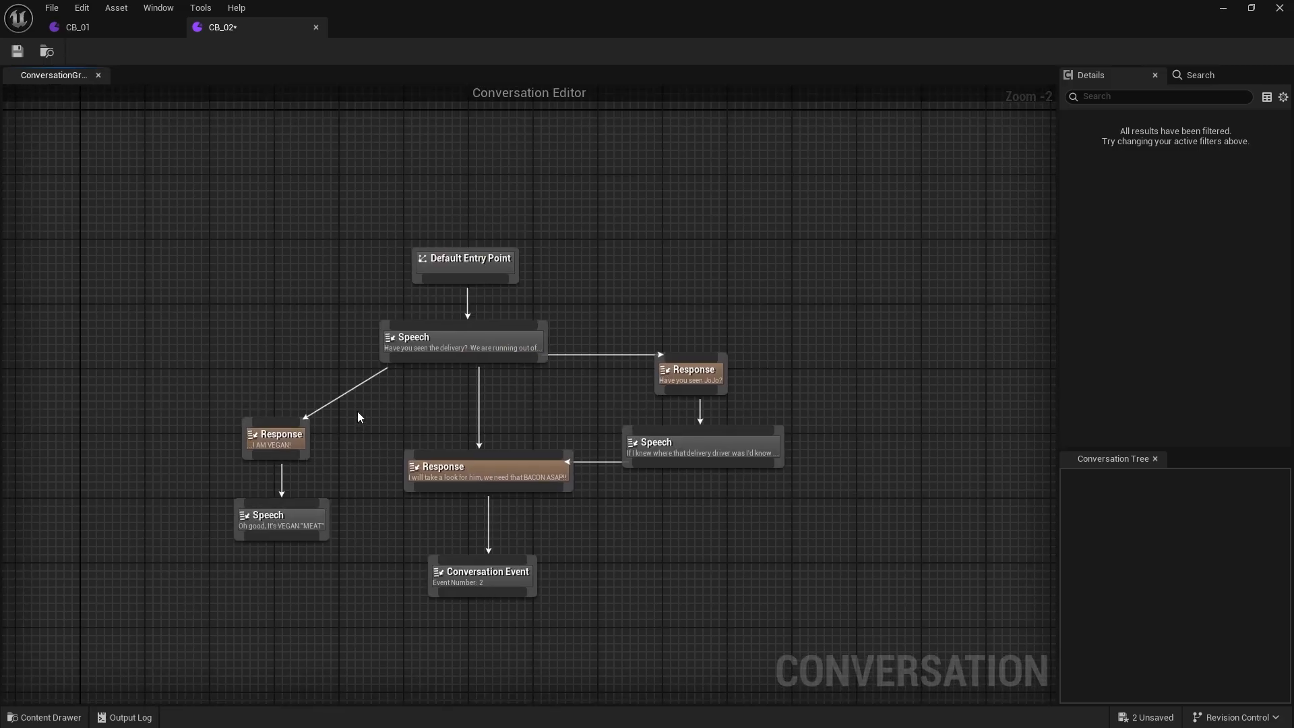
left_click_drag(409, 211, 470, 376)
left_click_drag(476, 341, 475, 252)
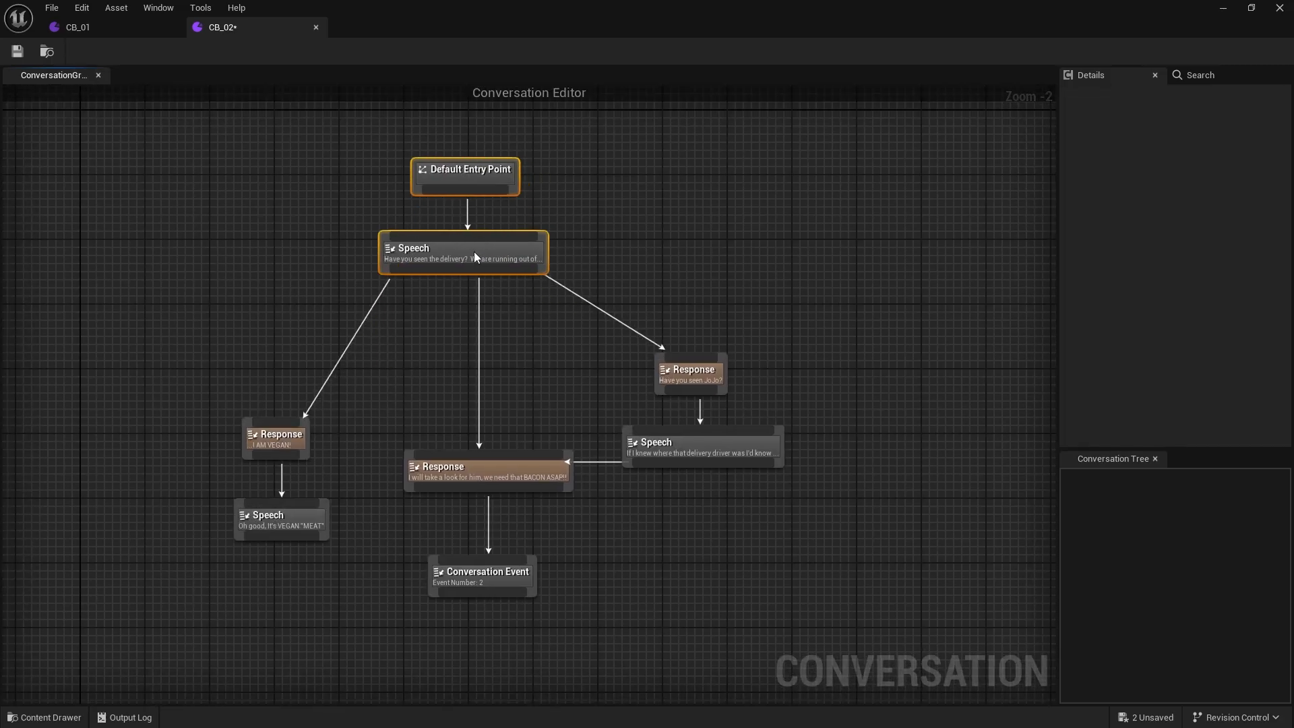
Raise the vegan Response and Speech nodes and link that Speech to the "I will take a look for him" Response.
left_click_drag(231, 441, 257, 314)
scroll(236, 371, "up", 2)
left_click_drag(321, 438, 481, 499)
Align the bacon Response and its Conversation Event below the first Speech, and space out the right-hand Response and Speech nodes.
left_click_drag(561, 501, 531, 513)
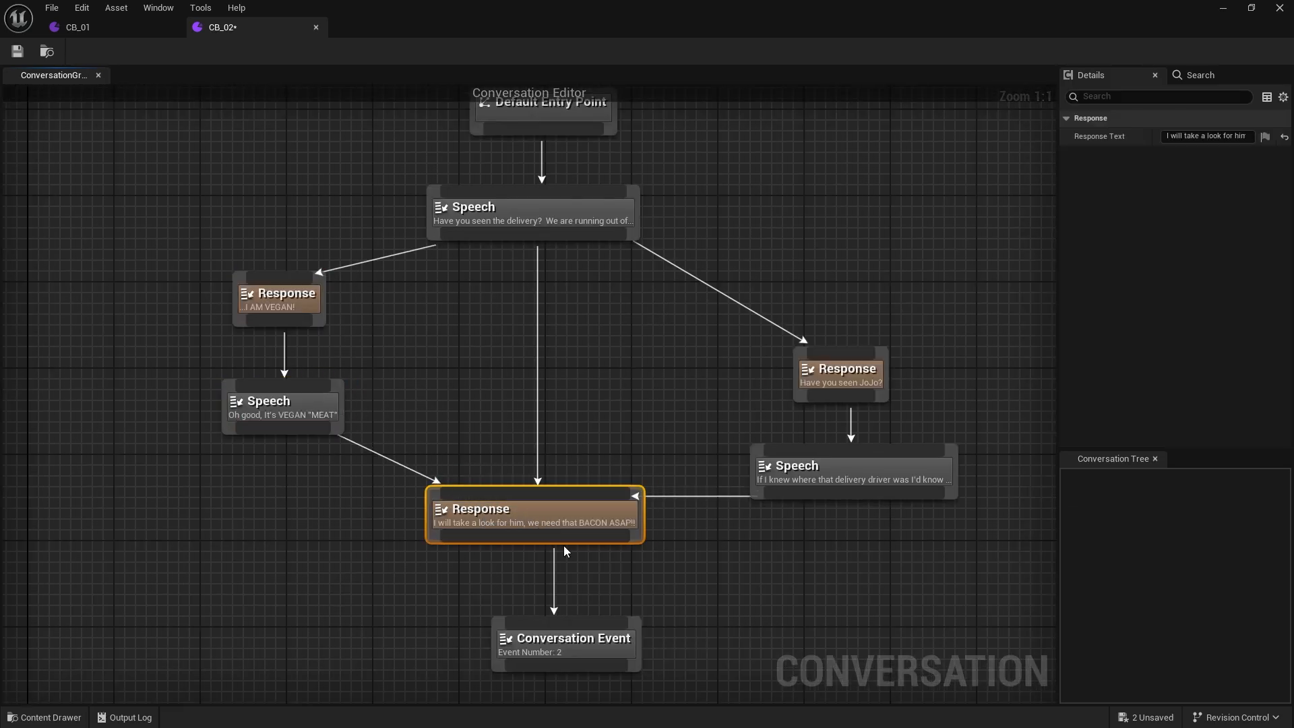
right_click_drag(569, 566, 575, 450)
left_click_drag(584, 529, 552, 584)
right_click_drag(578, 509, 546, 569)
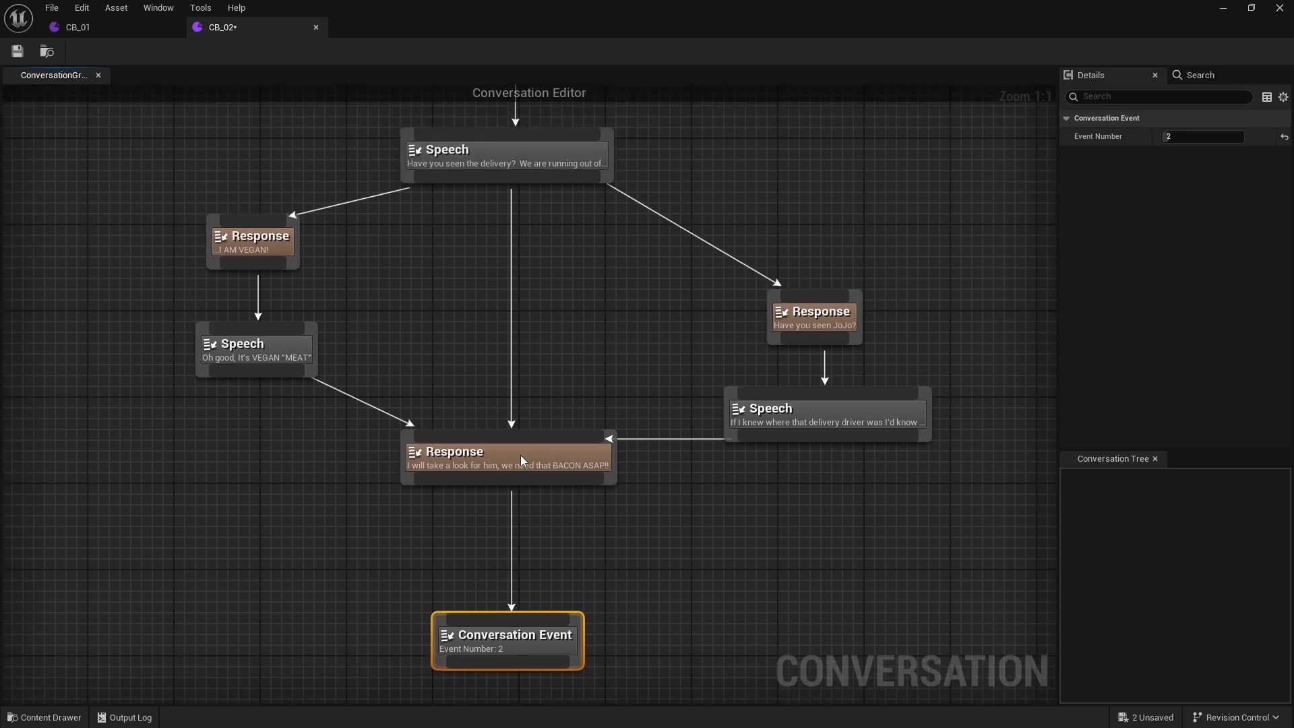
left_click_drag(520, 455, 524, 472)
left_click_drag(523, 635, 531, 605)
right_click_drag(620, 573, 568, 554)
left_click_drag(774, 304, 799, 255)
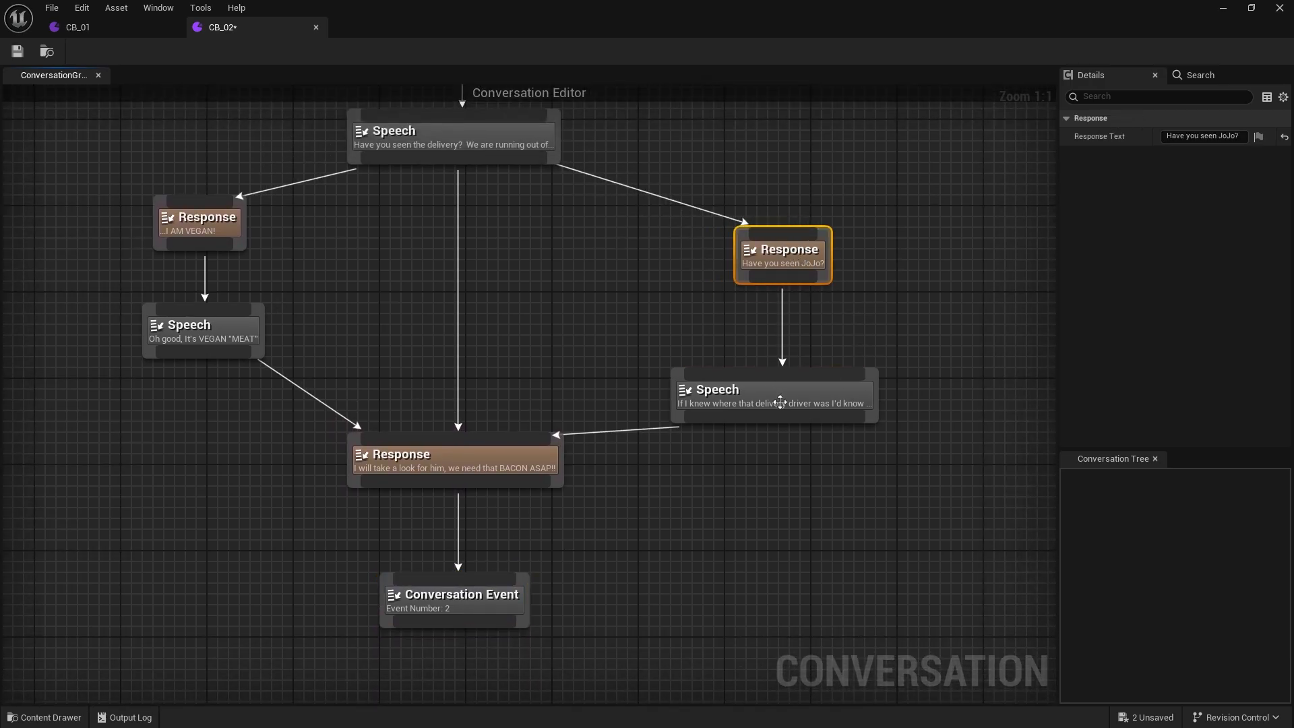
left_click_drag(780, 403, 788, 396)
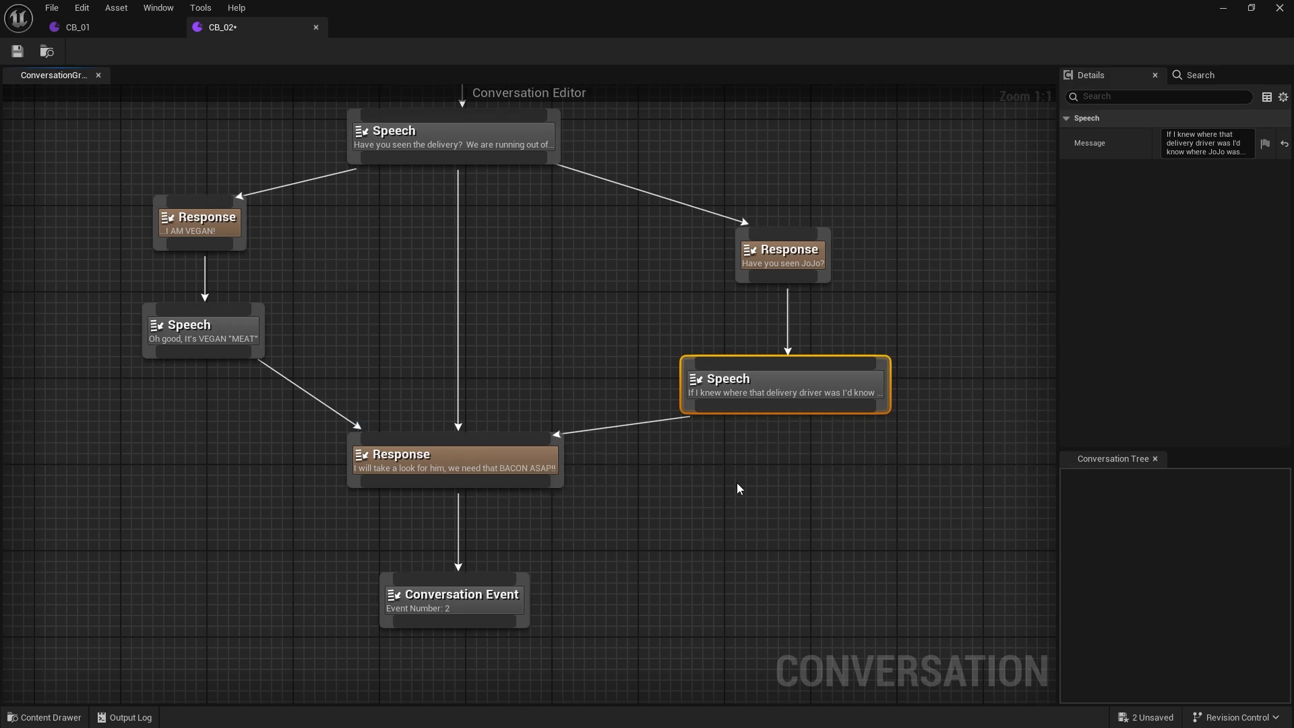
Add a Conversation Event after the "If I knew where that delivery driver was" Speech and set its event number to 3.
left_click_drag(785, 499, 785, 498)
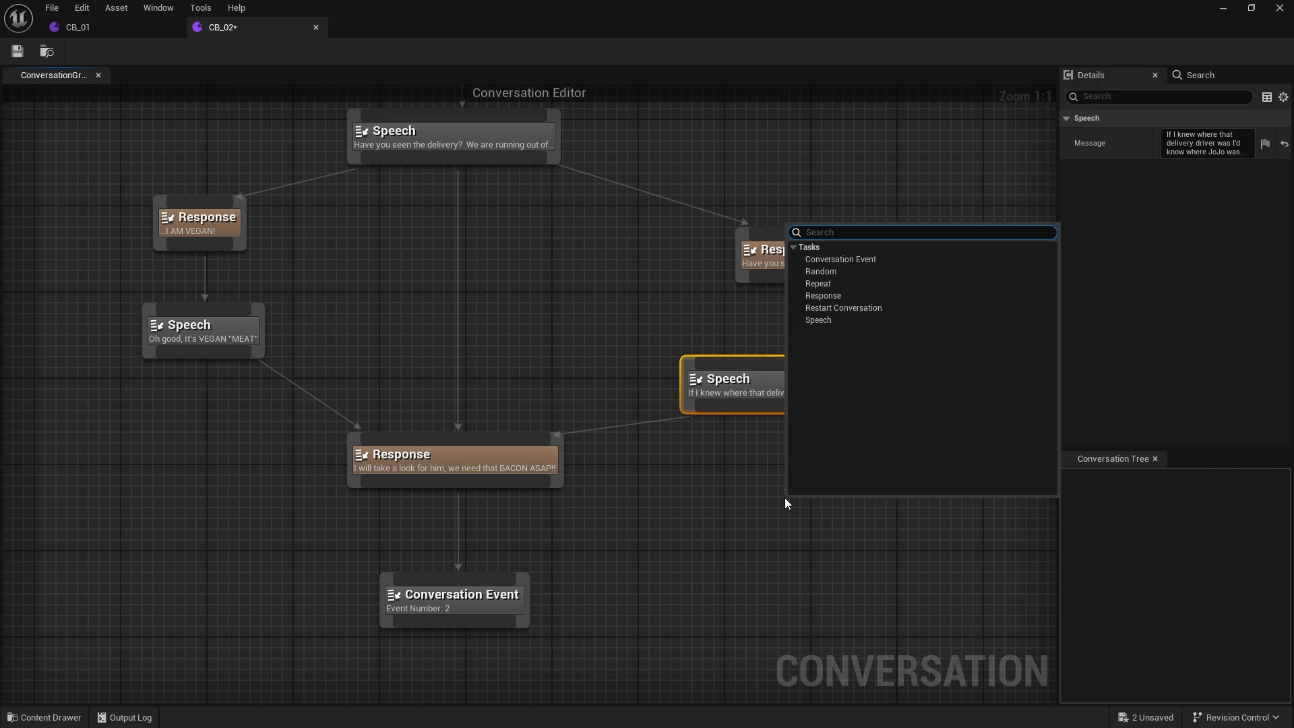
left_click(835, 260)
left_click_drag(874, 531, 827, 531)
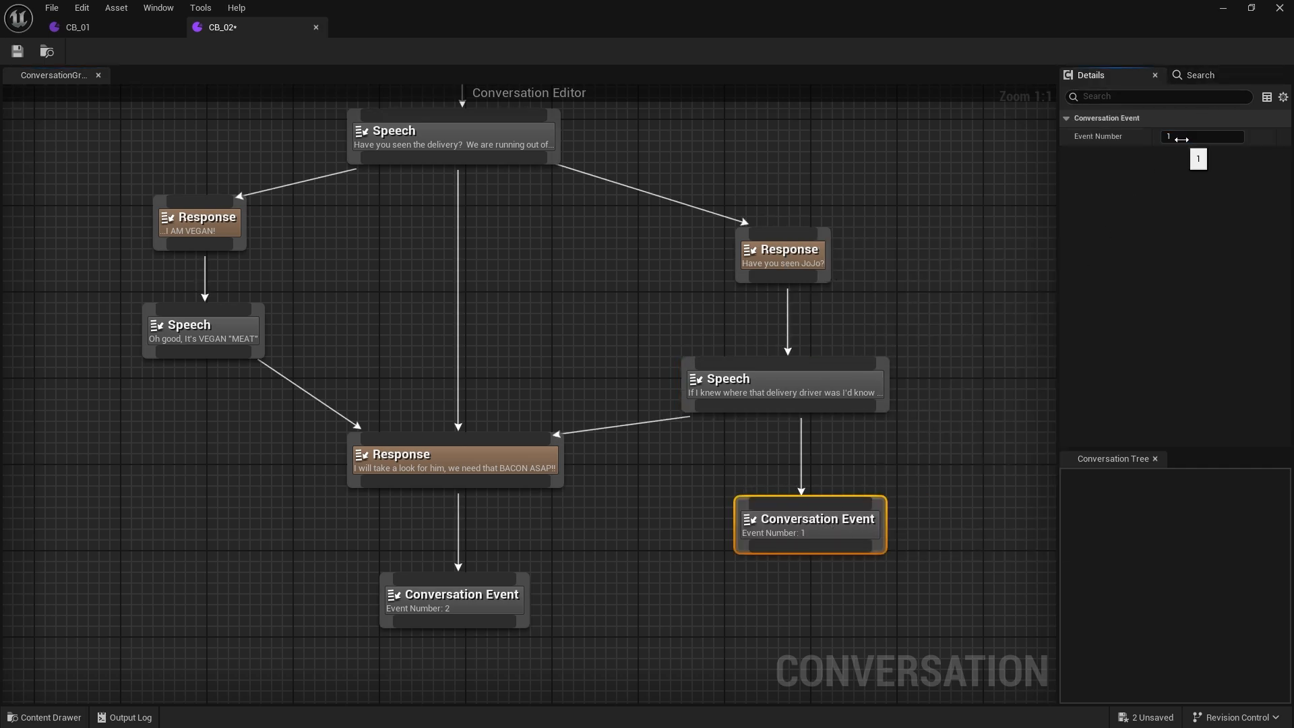
left_click(979, 481)
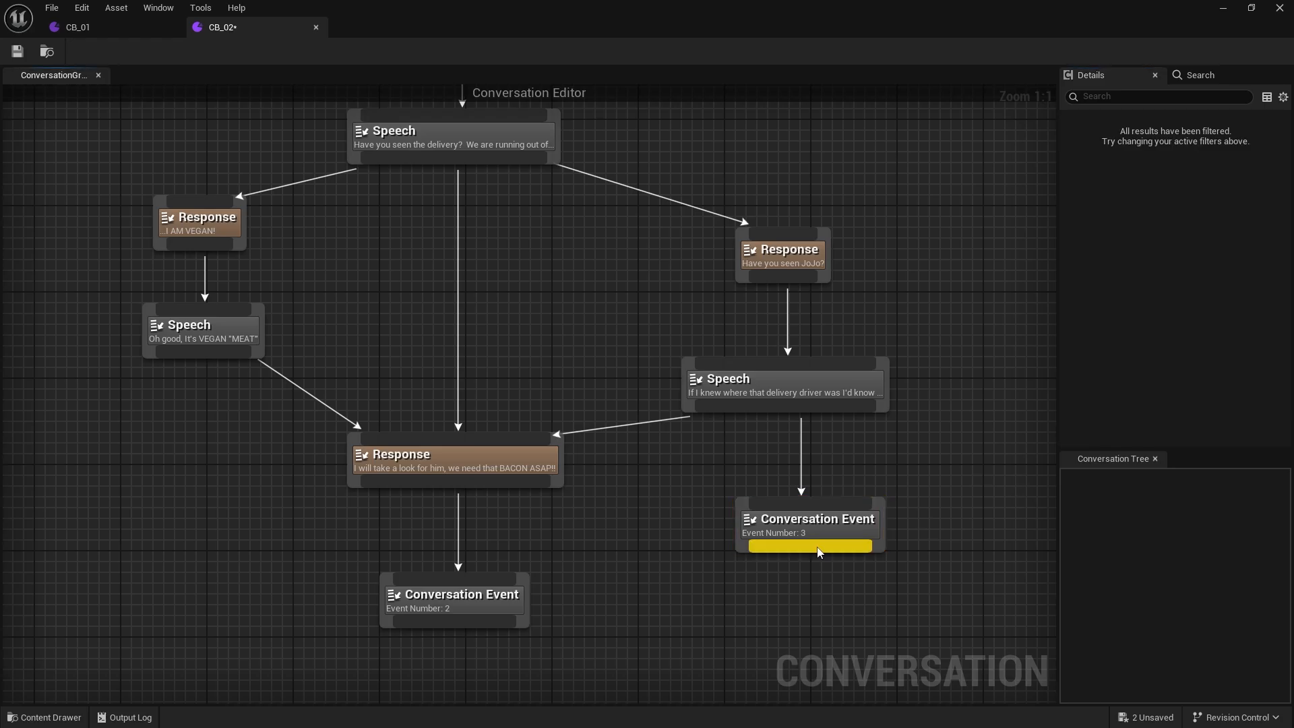
left_click(802, 519)
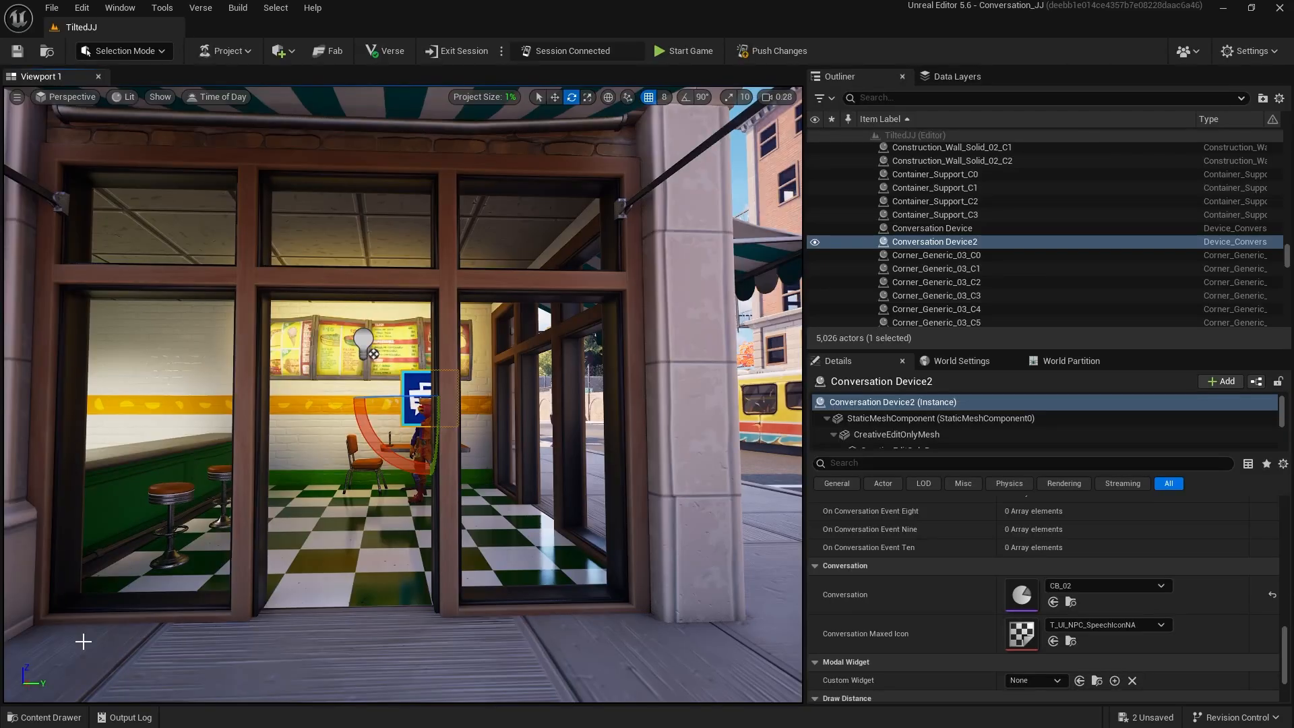
Find the Cinematic Sequence device among the Fortnite devices and place it inside the restaurant beside the character.
left_click(45, 718)
left_click(317, 237)
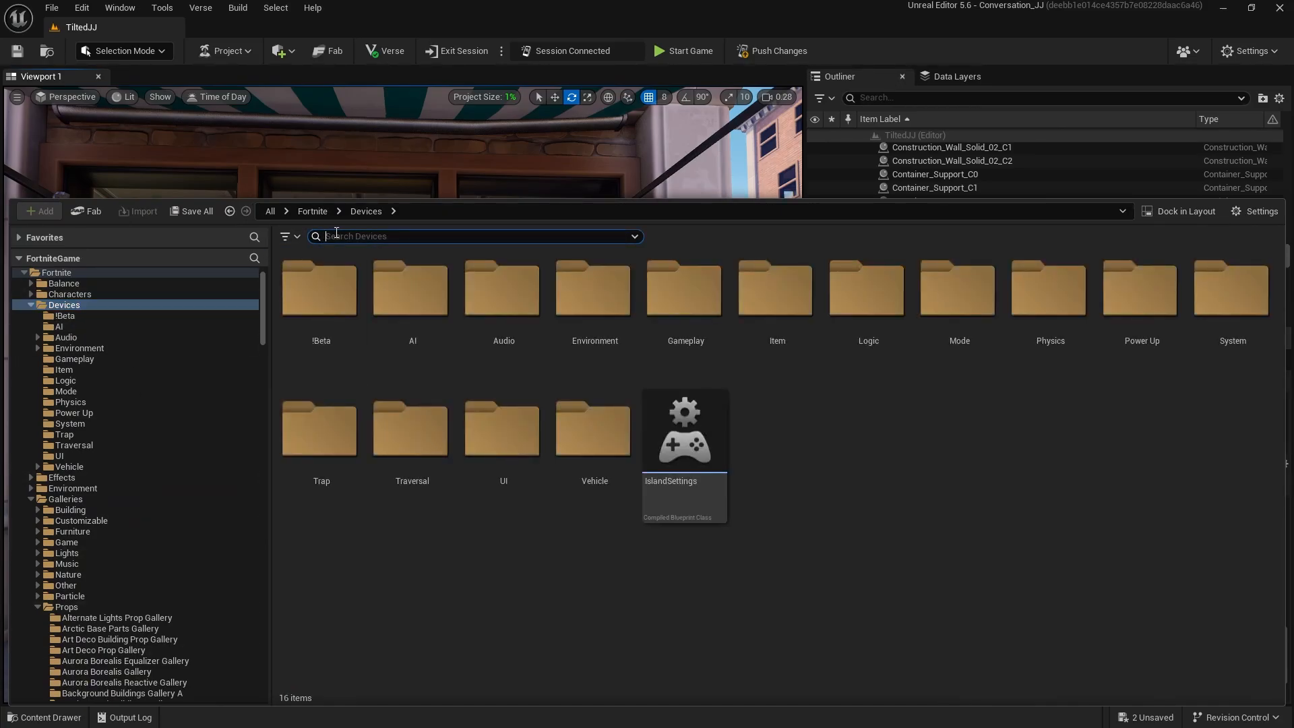
left_click(466, 463)
left_click_drag(317, 301, 344, 500)
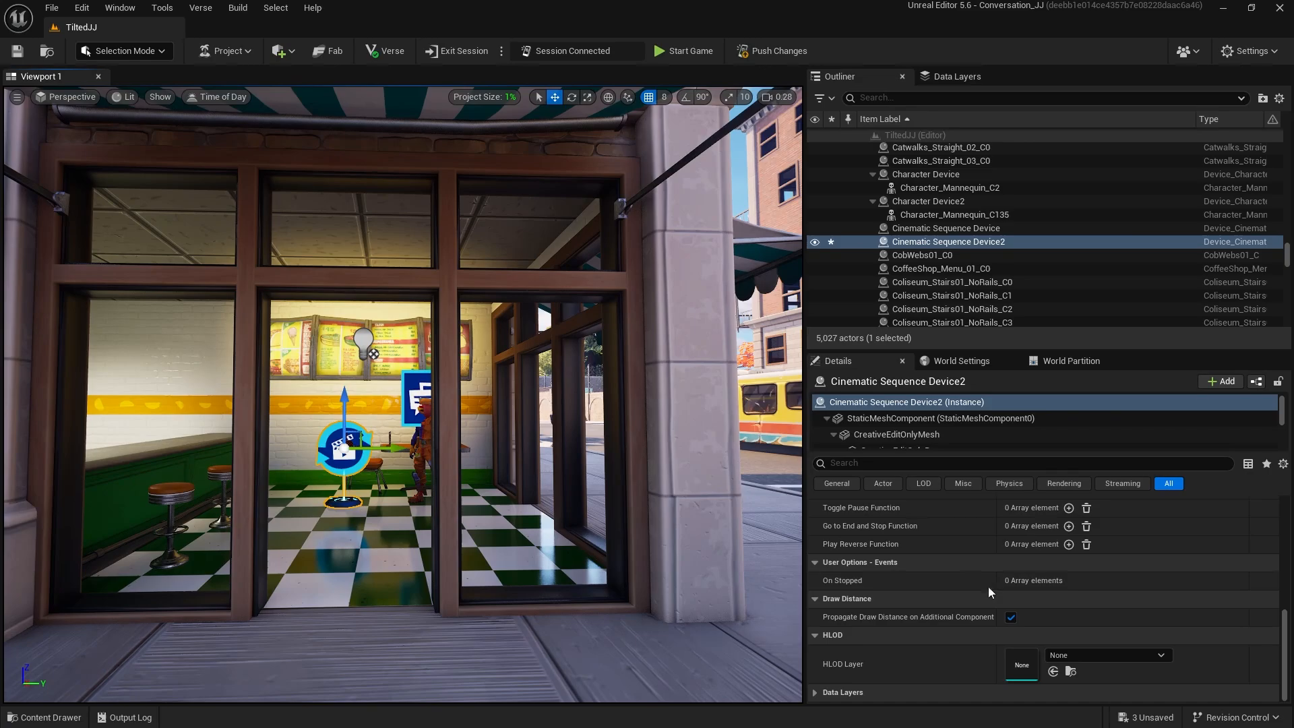
Create a level sequence named LS_02 in the Sequences folder and assign it to Cinematic Sequence Device2.
scroll(991, 585, "up", 10)
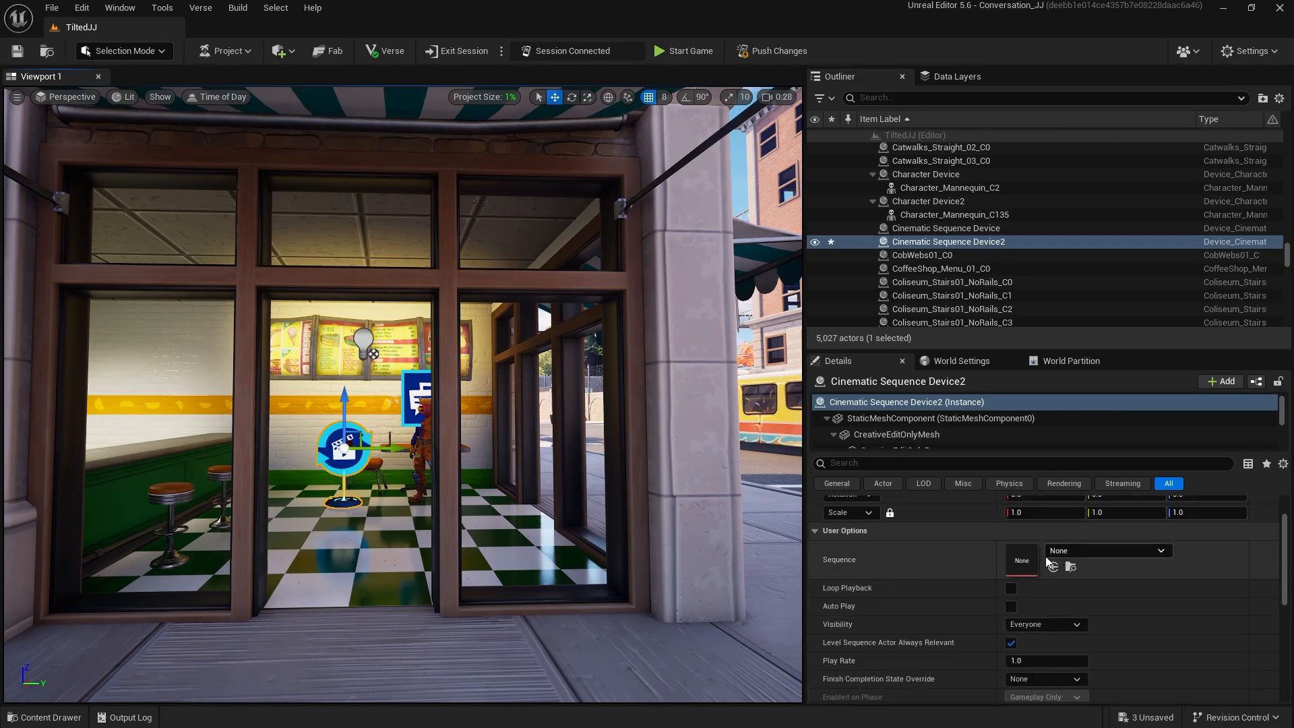
left_click(1112, 552)
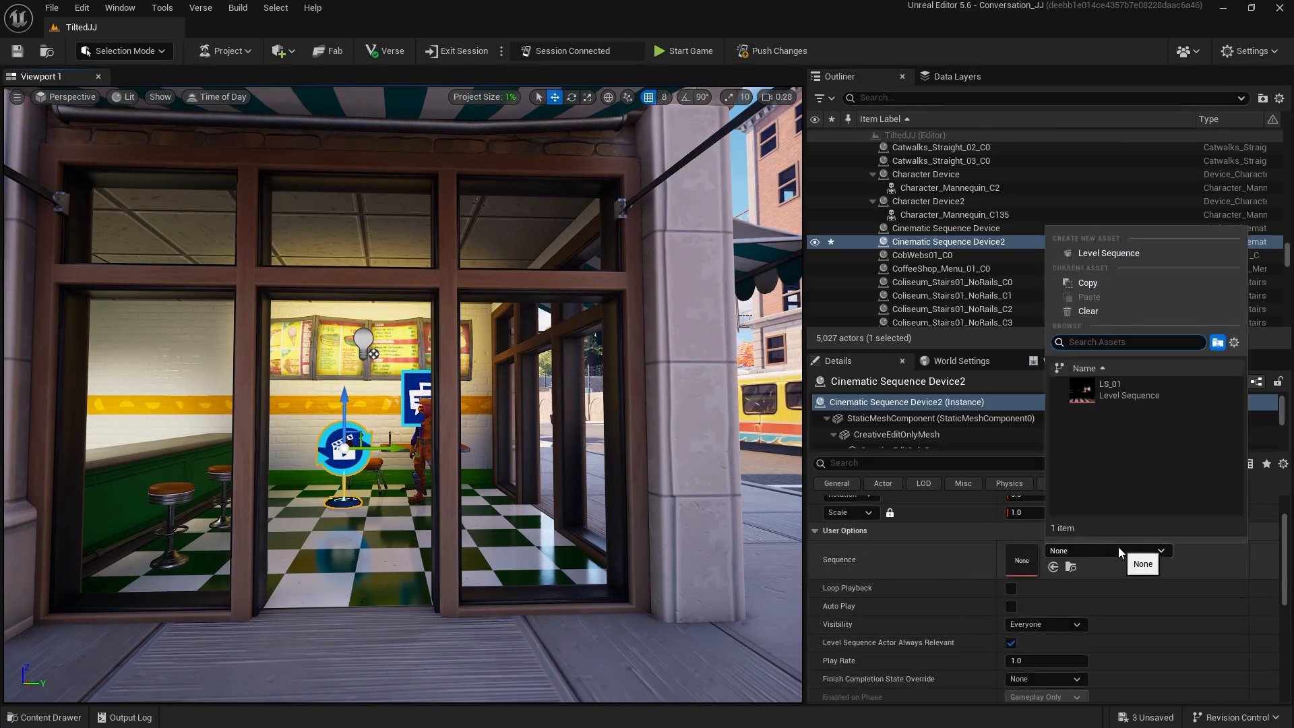
left_click(1095, 253)
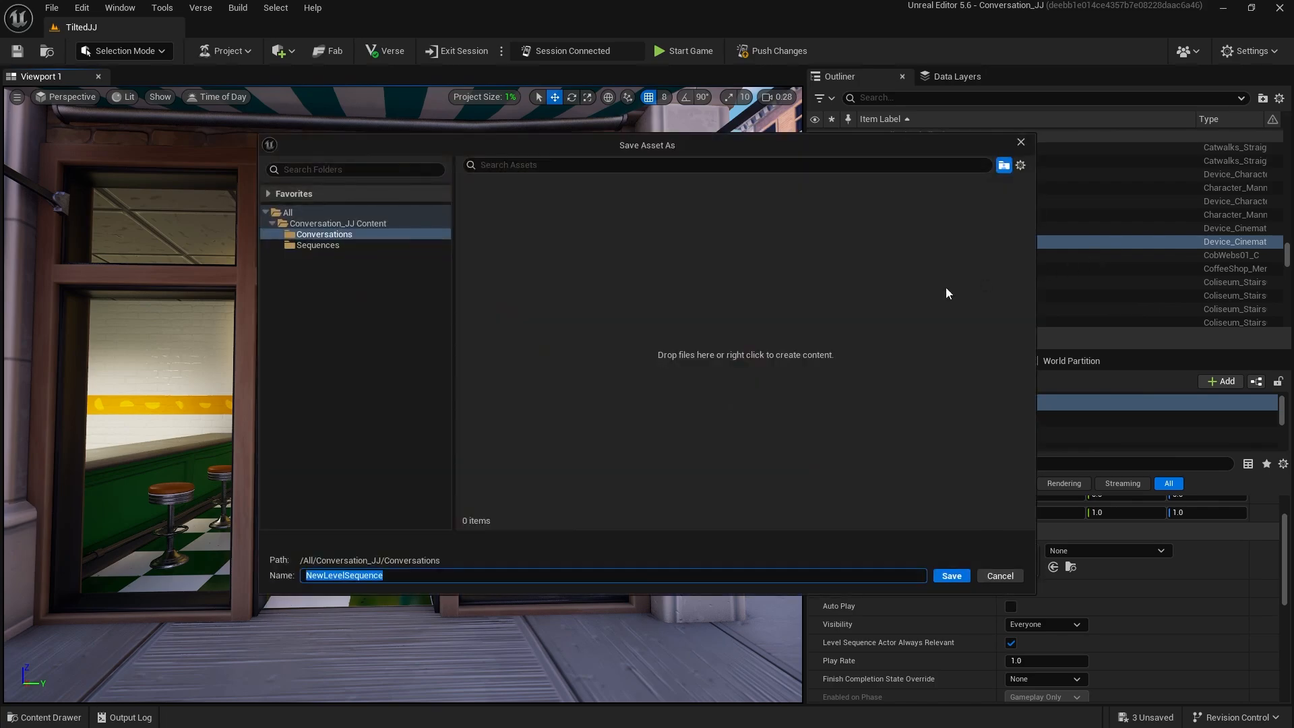
left_click(315, 245)
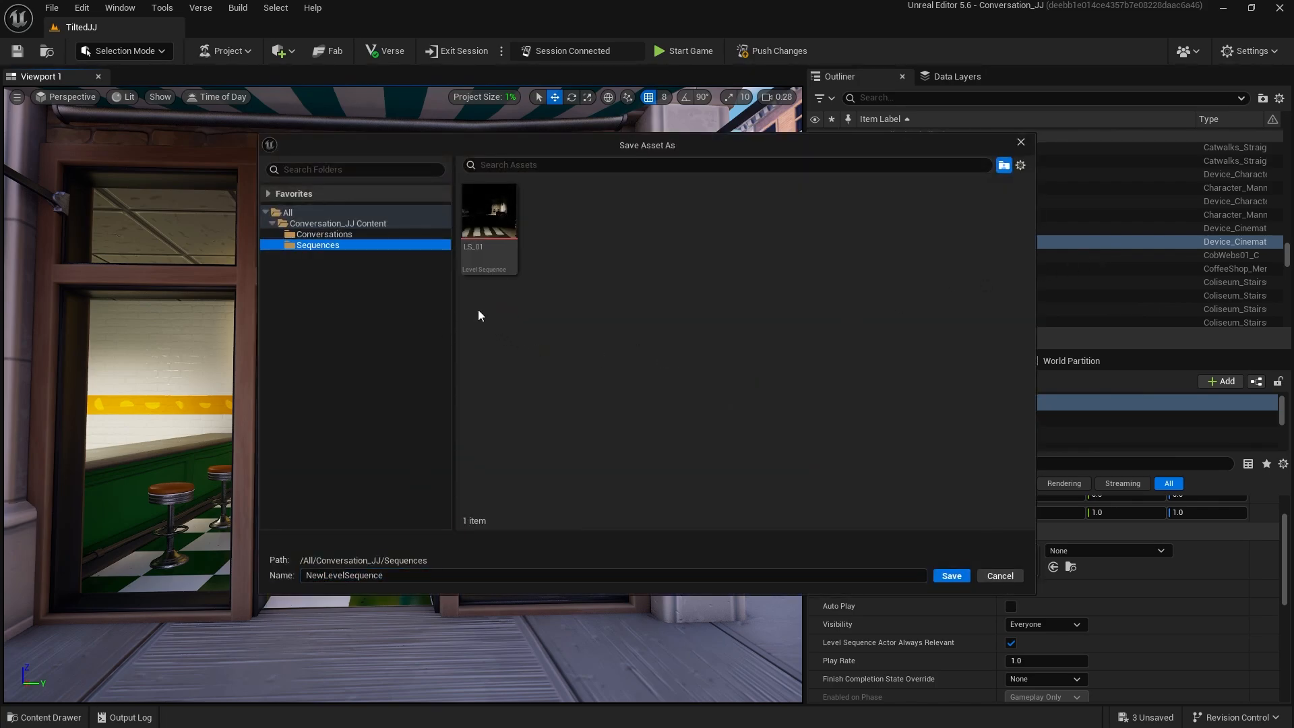
left_click(499, 257)
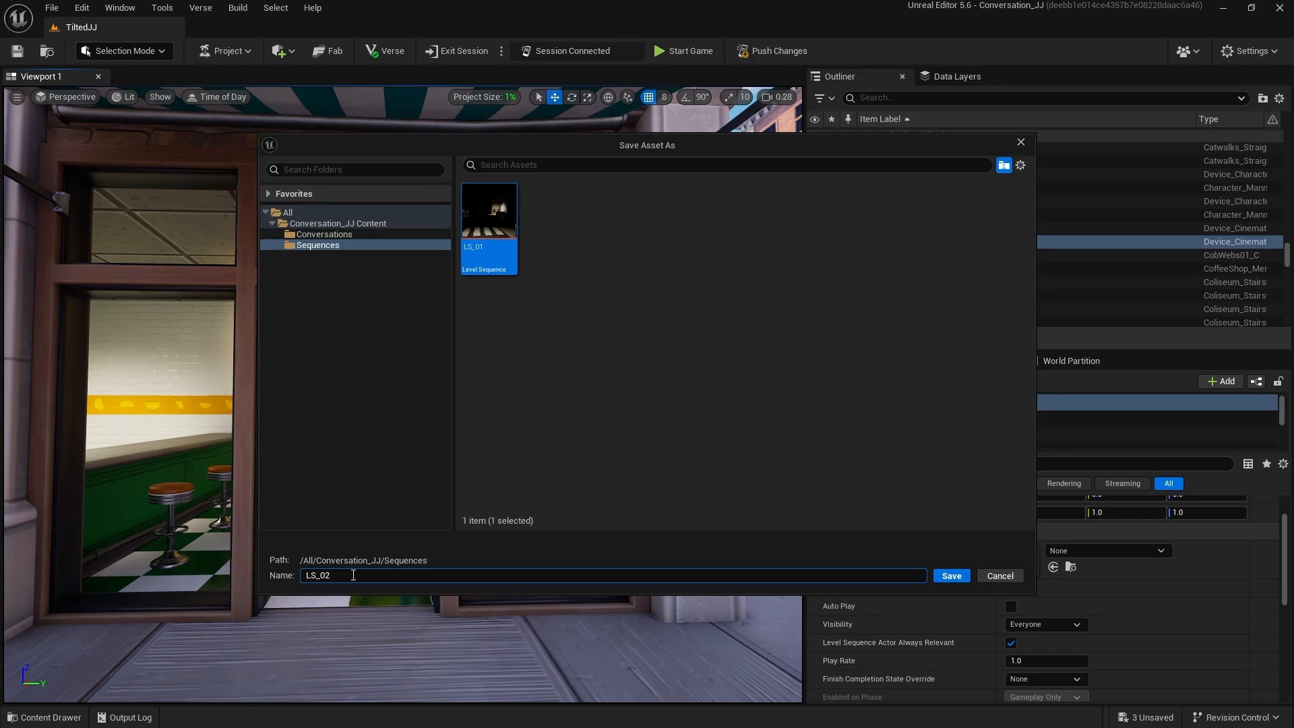
left_click(944, 577)
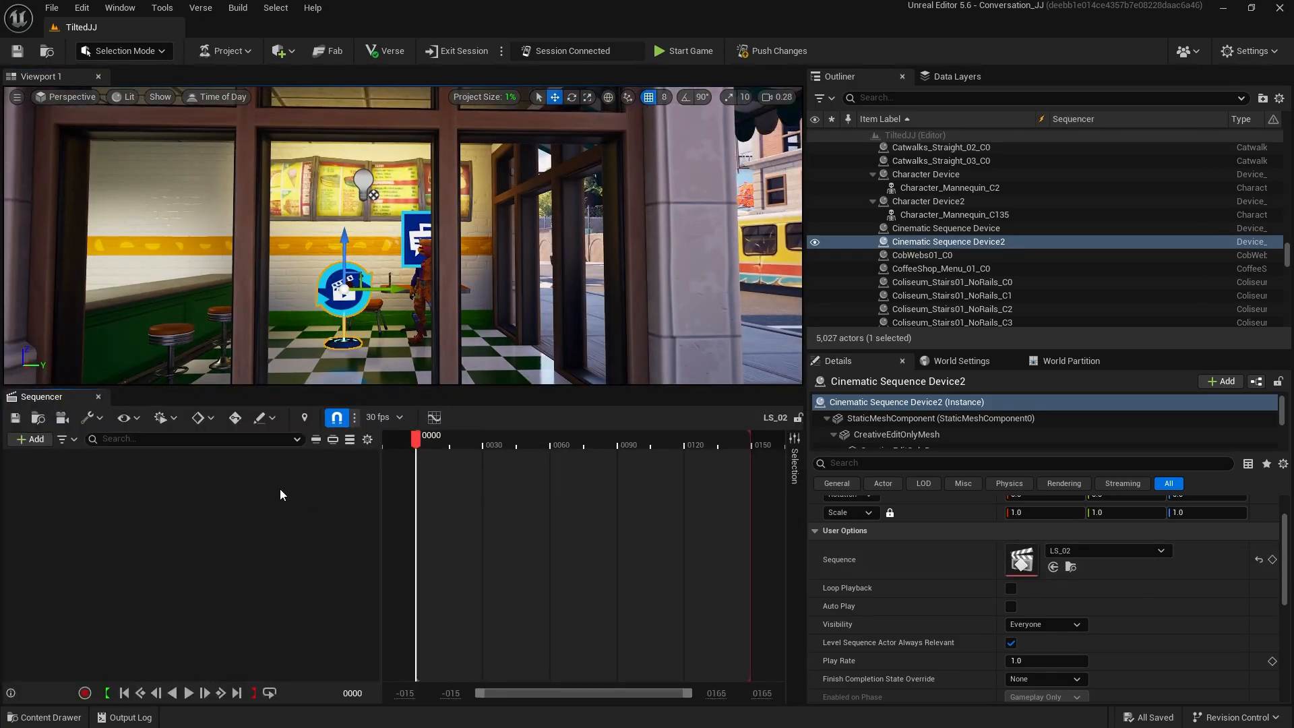
Add a cine camera to LS_02 and move it outside to frame the taco shop's storefront.
left_click(62, 417)
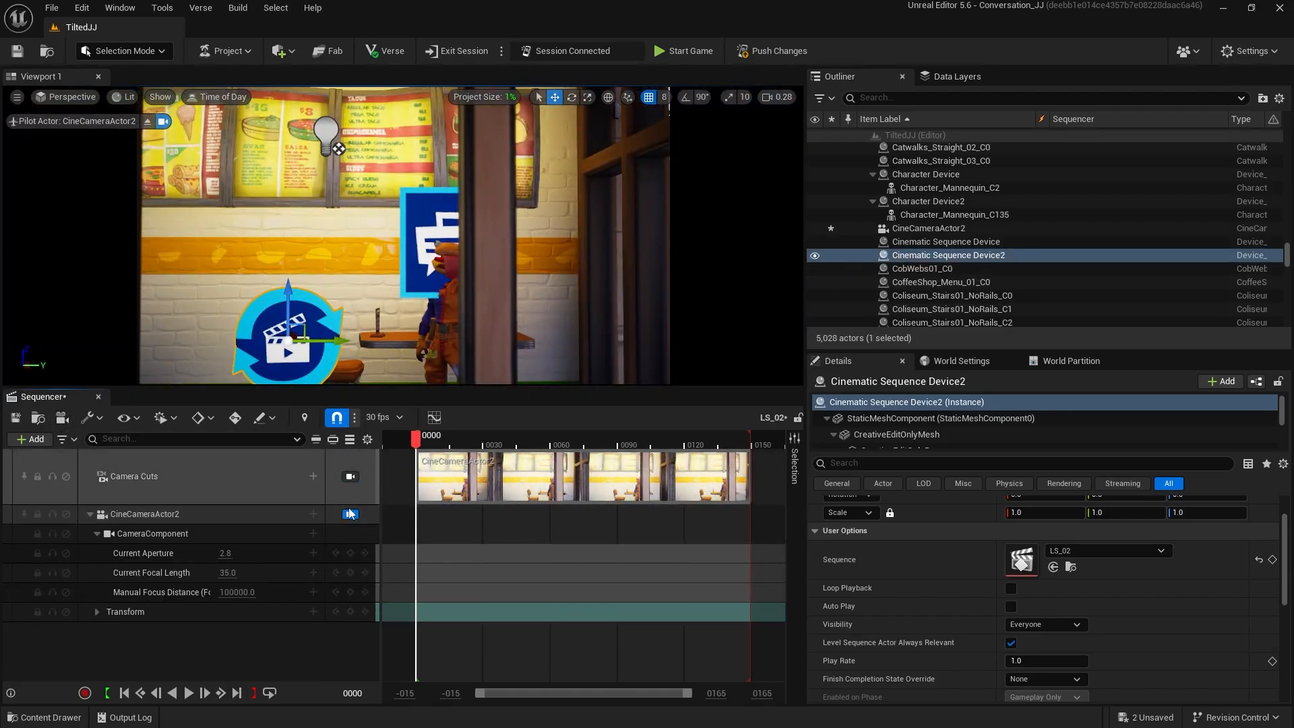
right_click_drag(298, 265, 788, 323)
key("w")
key("s")
key("d")
right_click_drag(512, 269, 523, 161)
key("s")
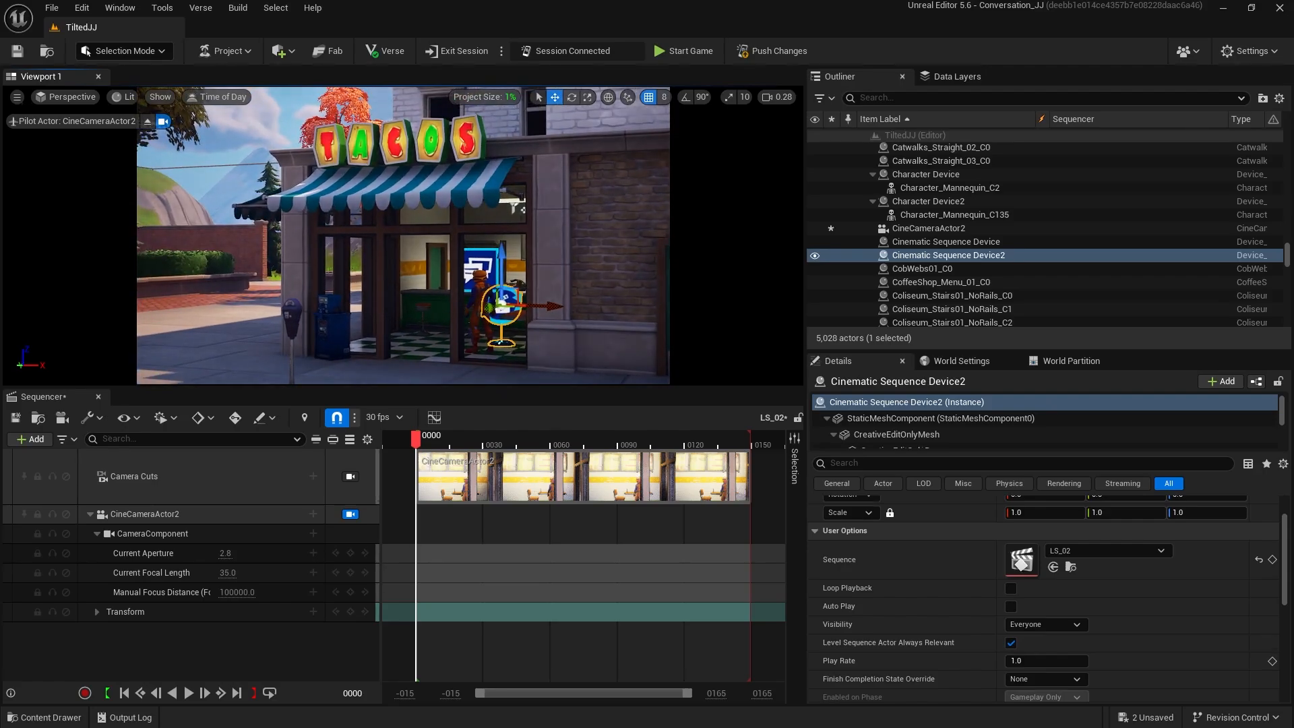
Set the camera to focal length 85, filmback 16:9 DSLR and aperture 1.8, with manual focus at 1613.956055 cm.
left_click(233, 573)
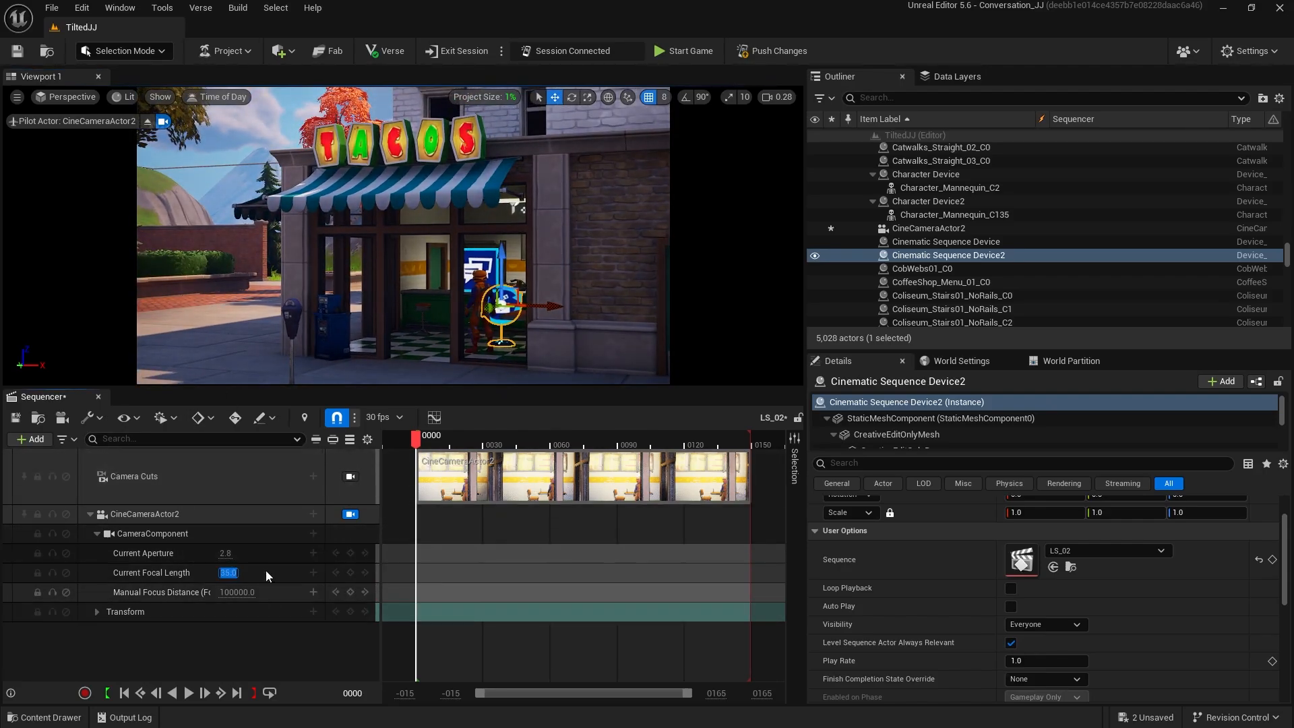
type("85")
key("Return")
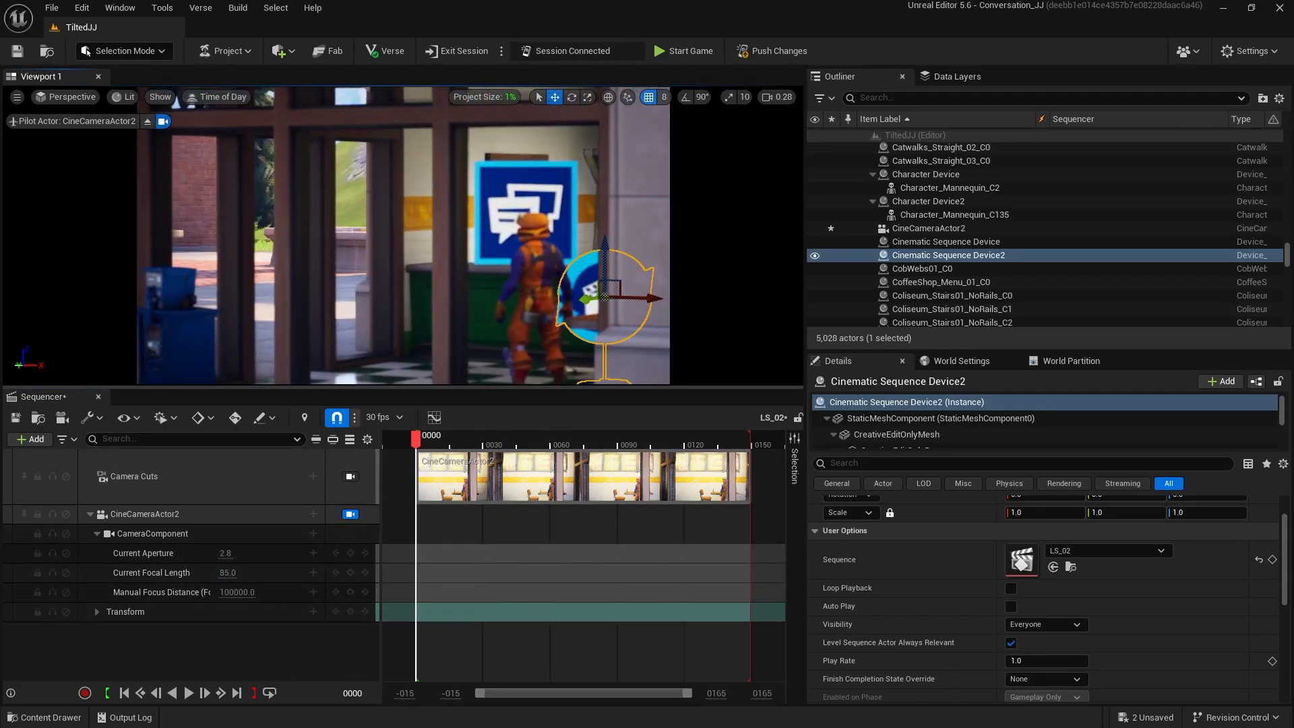
left_click(126, 516)
left_click(1038, 573)
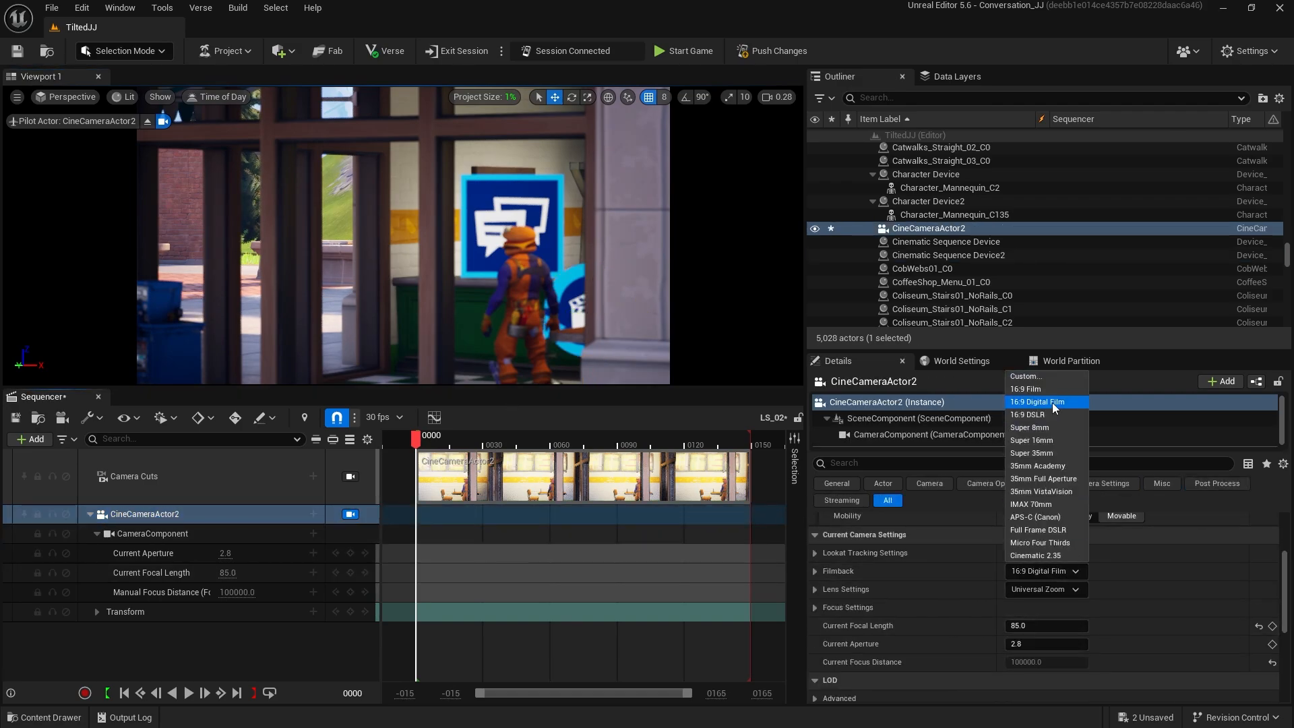
left_click(1051, 414)
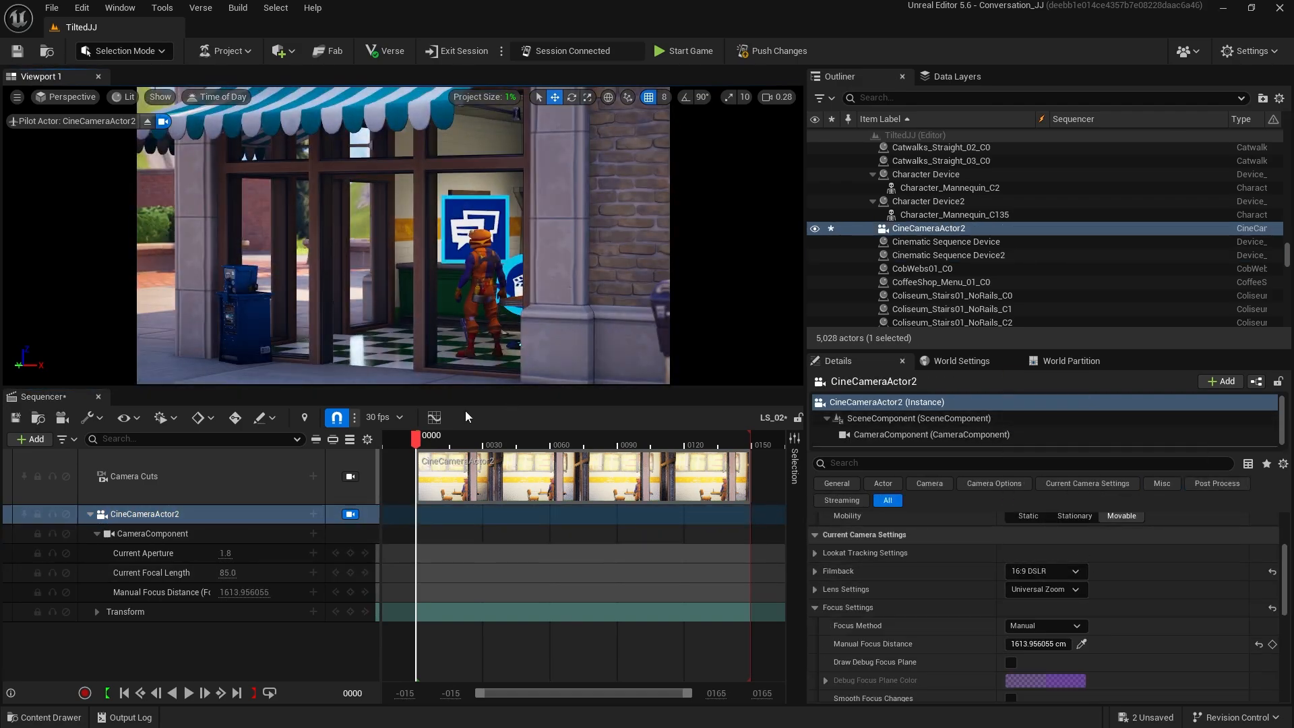
Key the camera's transform at frame 0 and expand its transform channels.
left_click(172, 520)
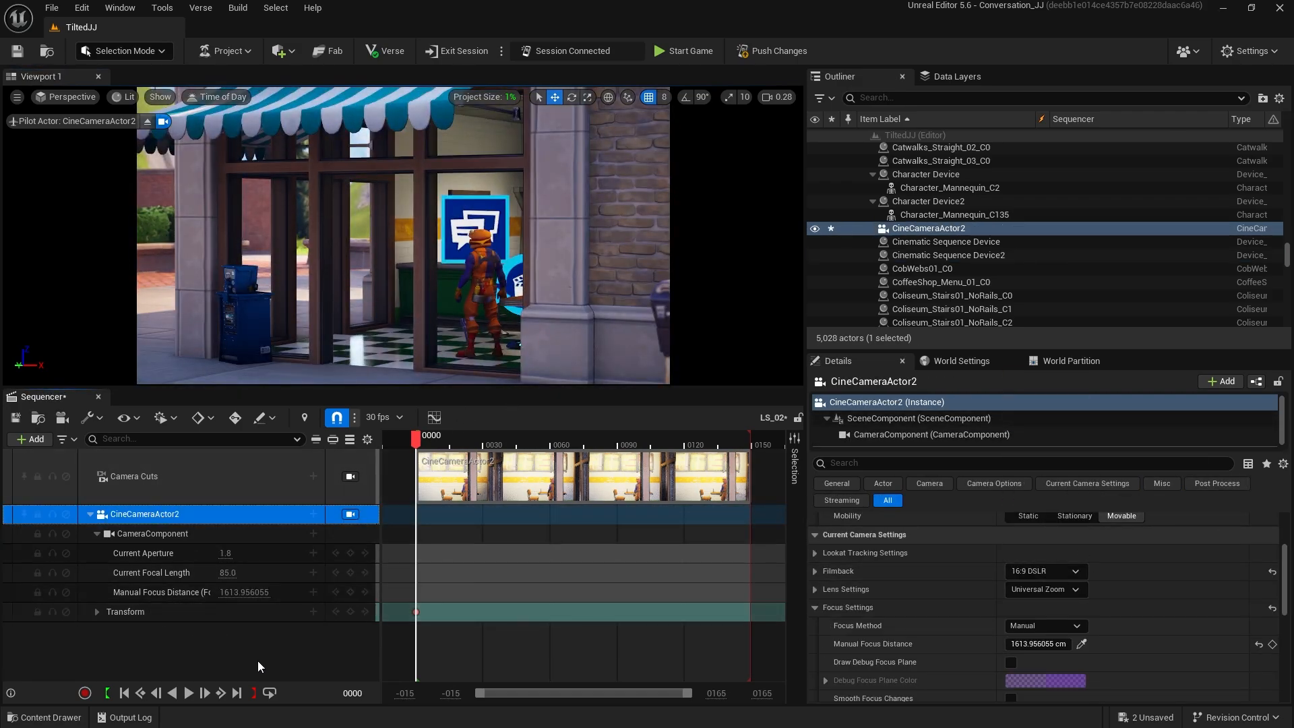
key("s")
left_click(96, 611)
Fly the camera to the open back of the delivery truck and key its transform at frame 30.
left_click(418, 439)
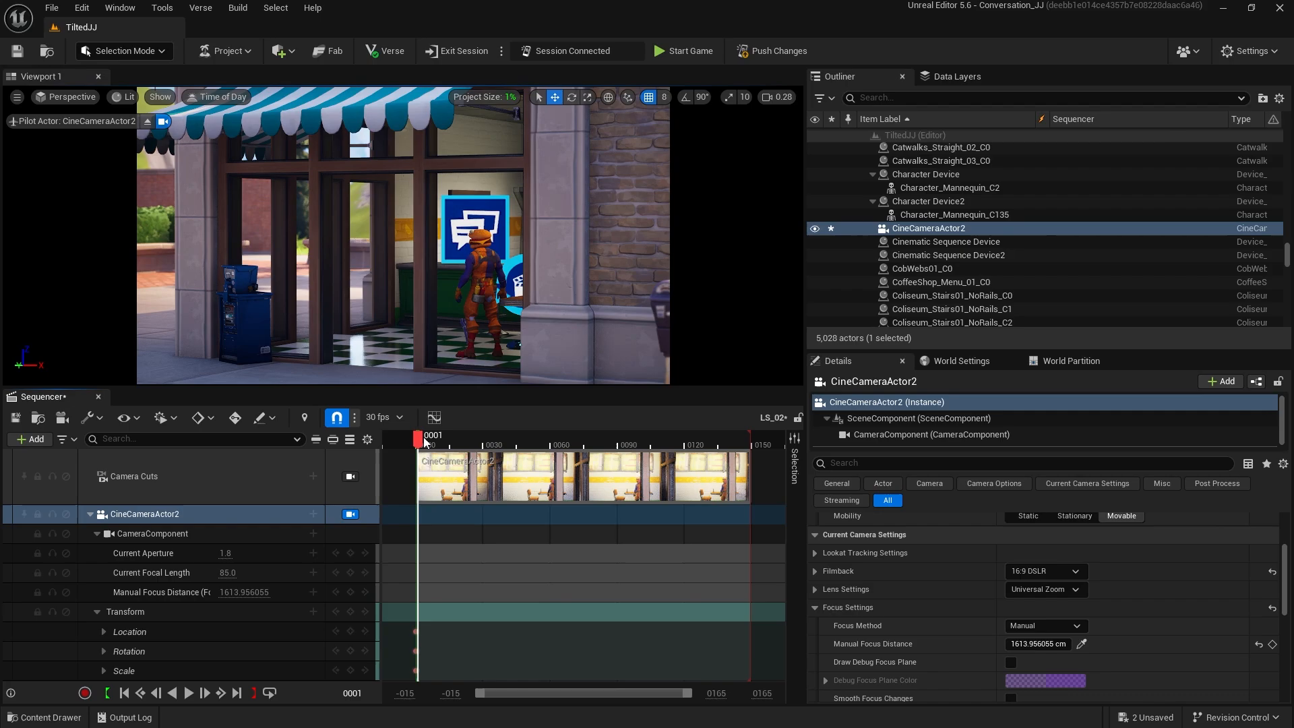
right_click_drag(449, 258, 296, 259)
key("w")
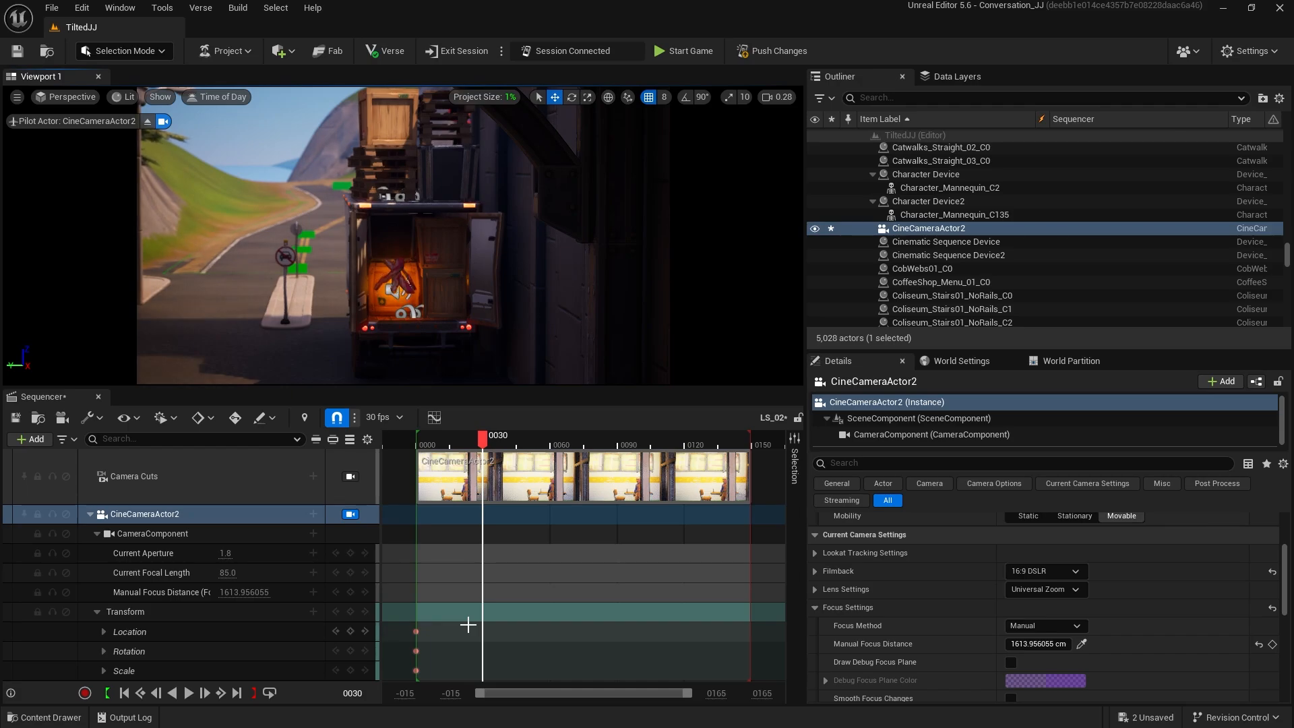
key("s")
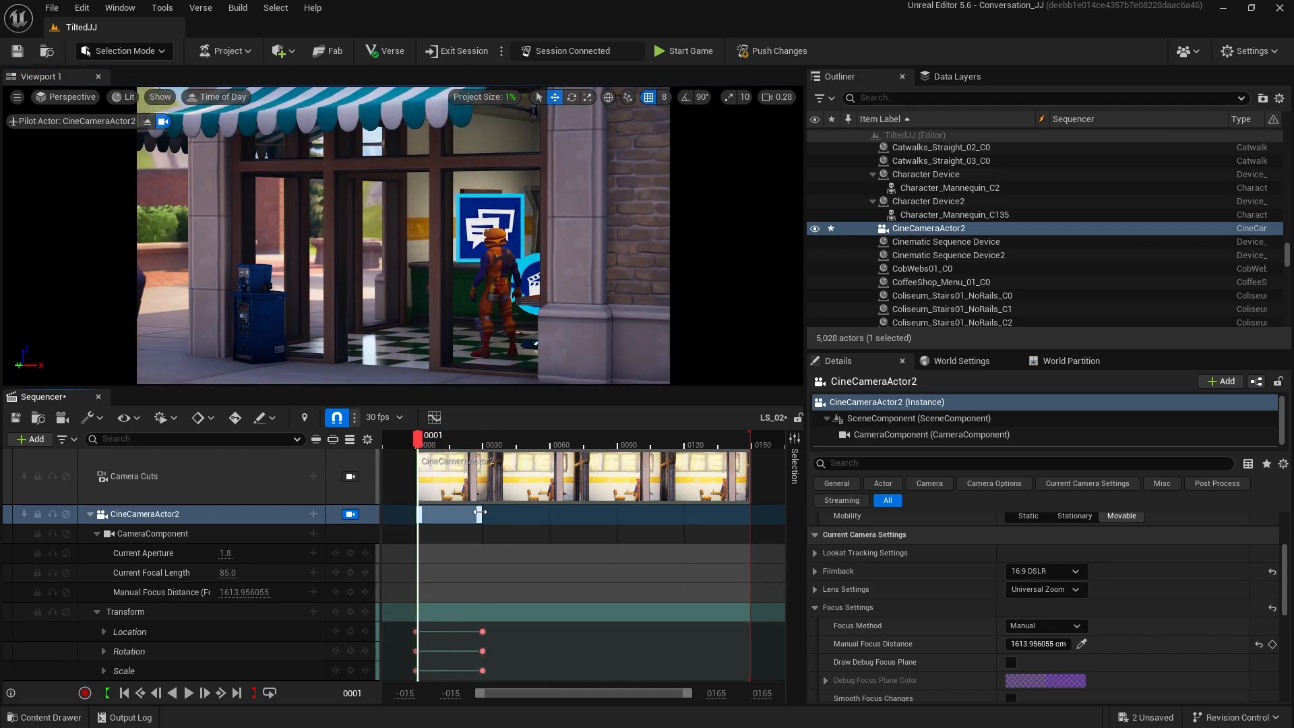
Move the camera's second set of keys to frame 120, end the playback range there and preview the move.
left_click_drag(480, 512, 695, 514)
left_click_drag(749, 444, 683, 444)
left_click(189, 693)
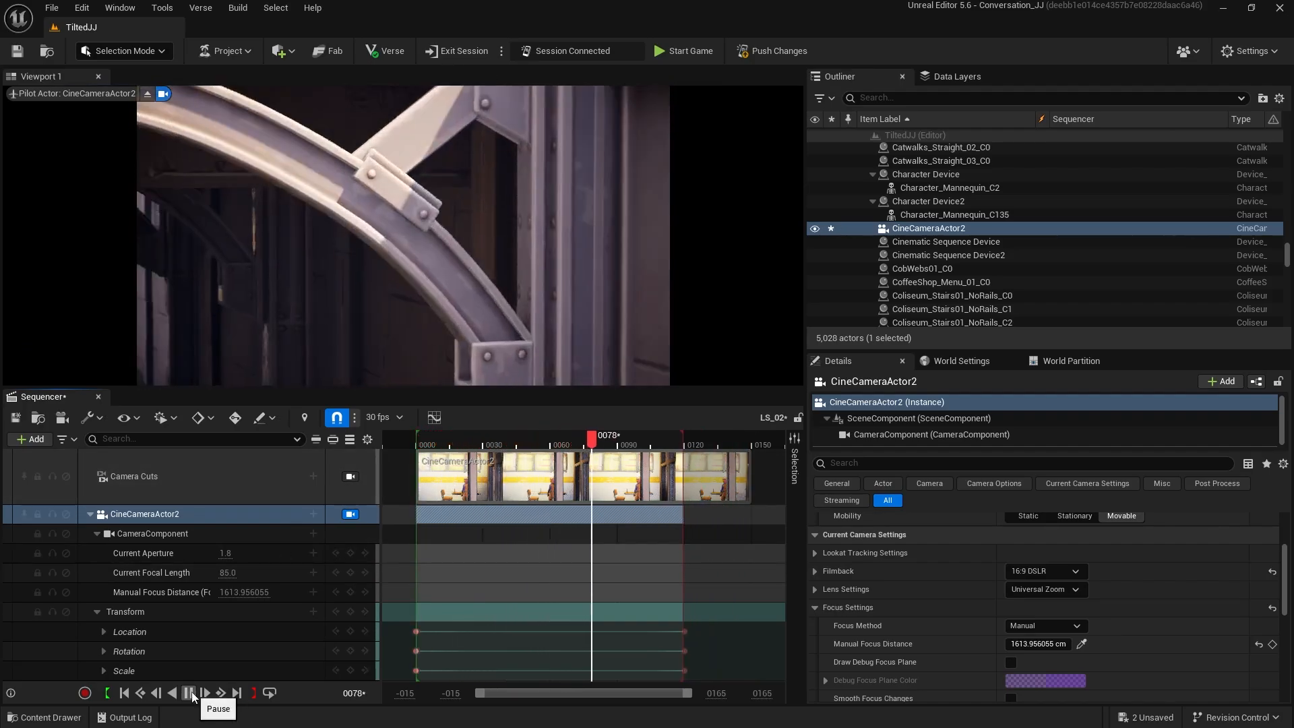
left_click_drag(525, 439, 425, 464)
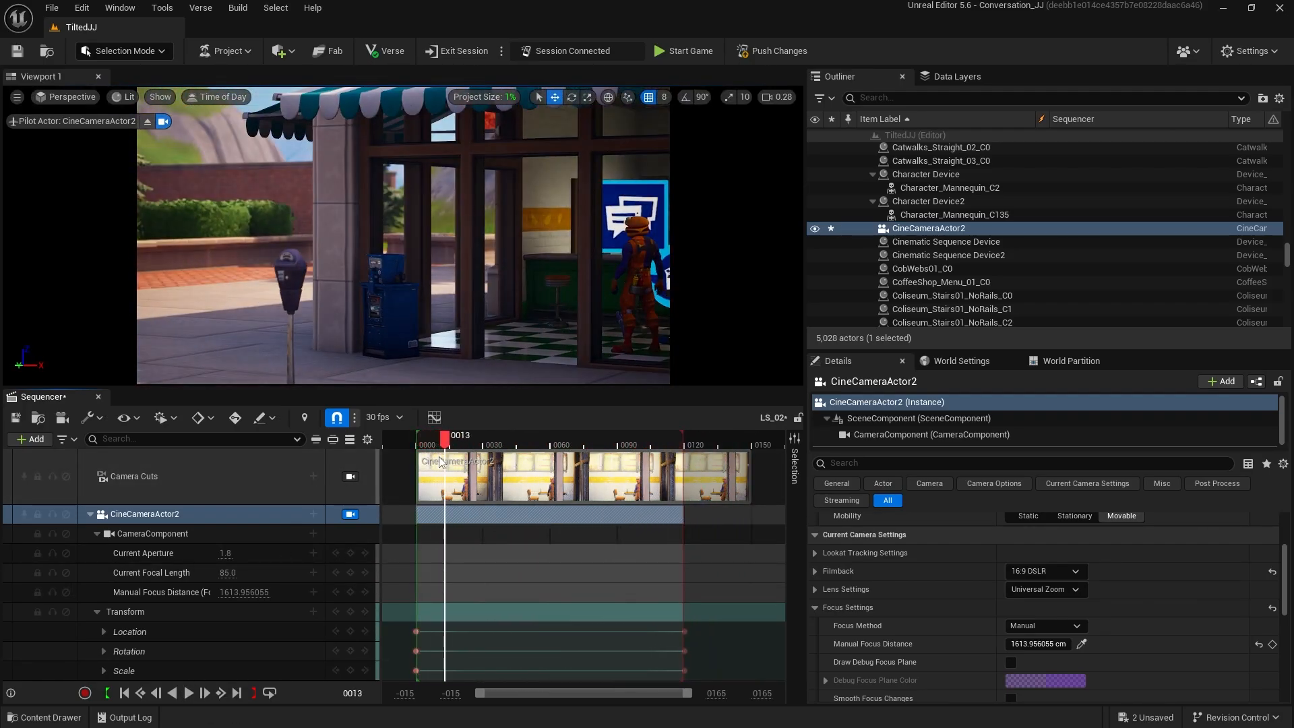
Shift the camera's second rotation key earlier to about frame 43 and scrub the shot to check the turn.
left_click_drag(685, 651, 452, 652)
left_click_drag(445, 440, 500, 445)
left_click_drag(451, 651, 513, 651)
left_click_drag(492, 442, 416, 444)
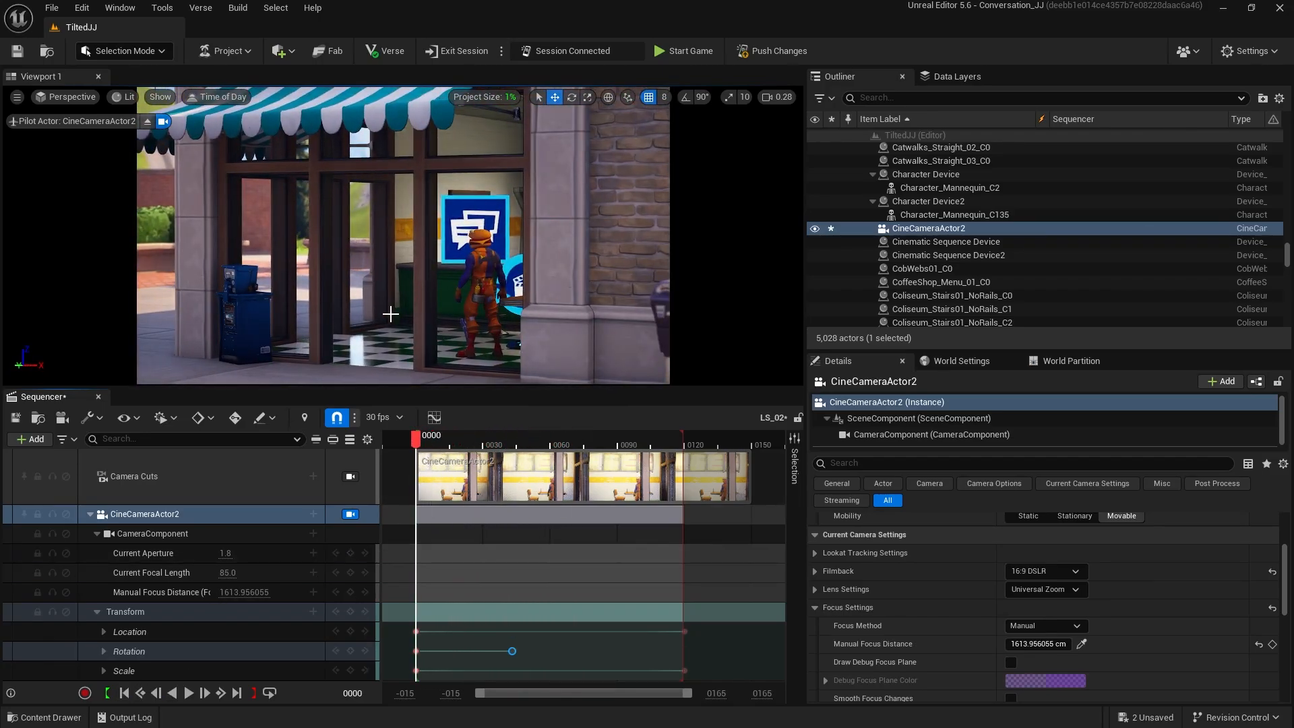
Replace the second rotation key with a new one at frame 43 aimed at the truck tunnel, and replay the shot.
left_click(135, 612)
left_click_drag(419, 445, 521, 459)
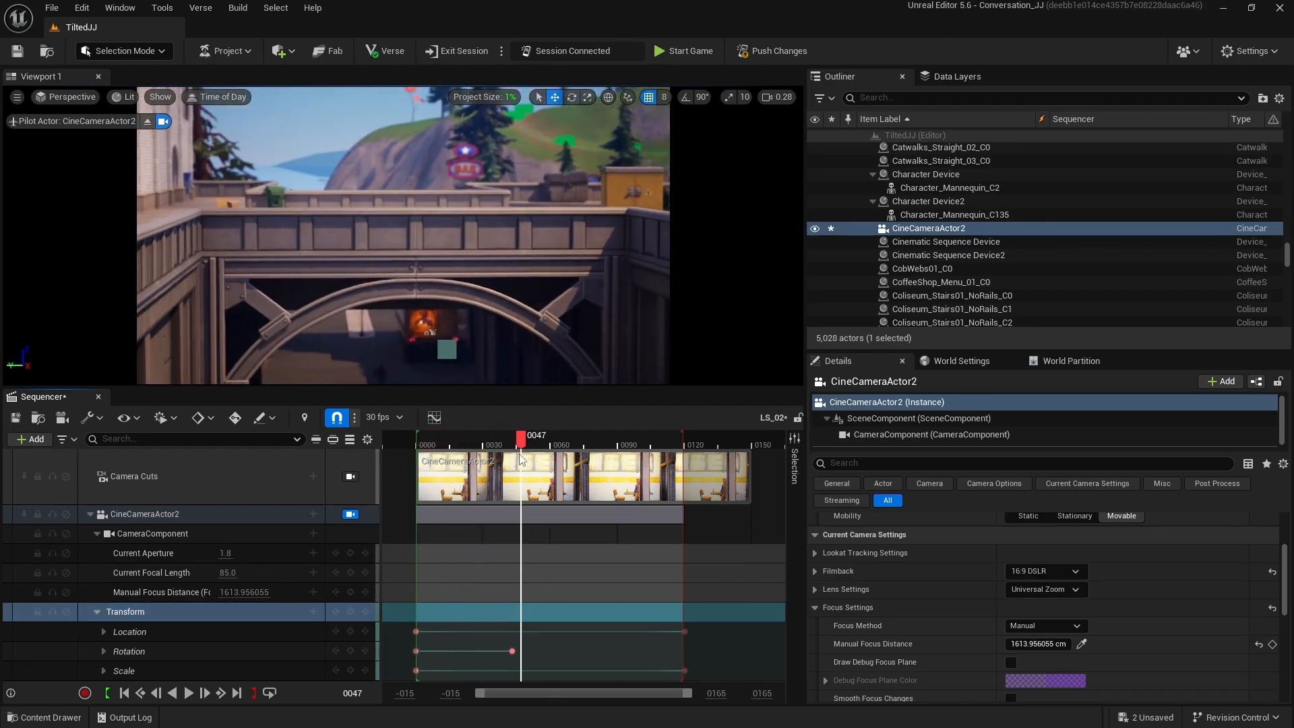
left_click(512, 651)
key("Delete")
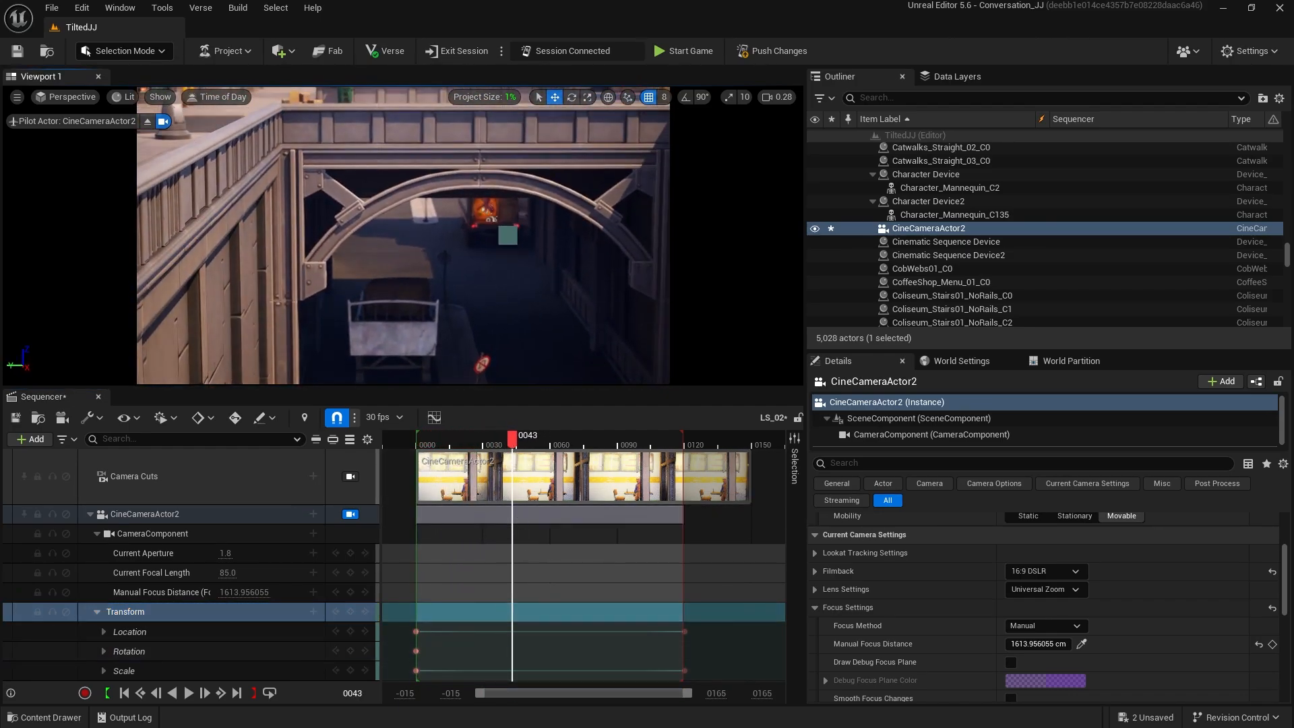
left_click(158, 652)
left_click(351, 651)
left_click_drag(512, 442, 403, 447)
key("space")
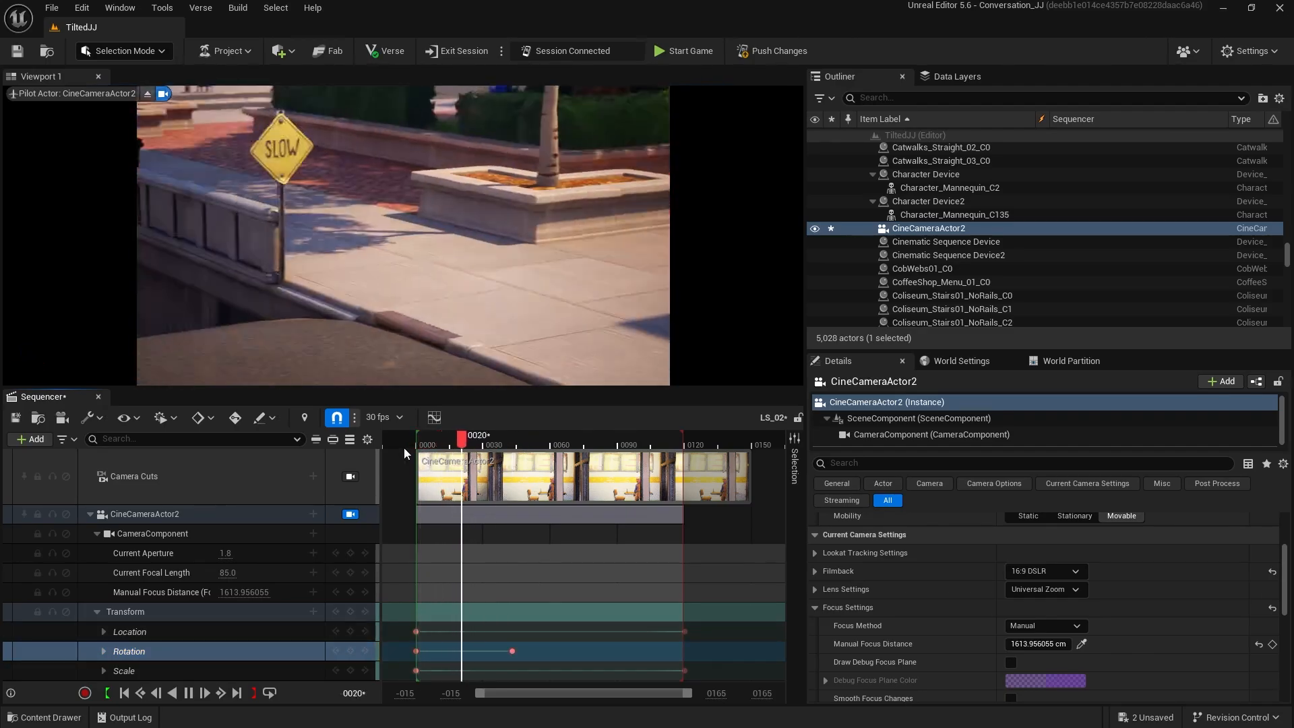
Move the camera's second rotation key to frame 58 and play the shot to check the turn toward the tunnel.
left_click_drag(512, 651, 588, 657)
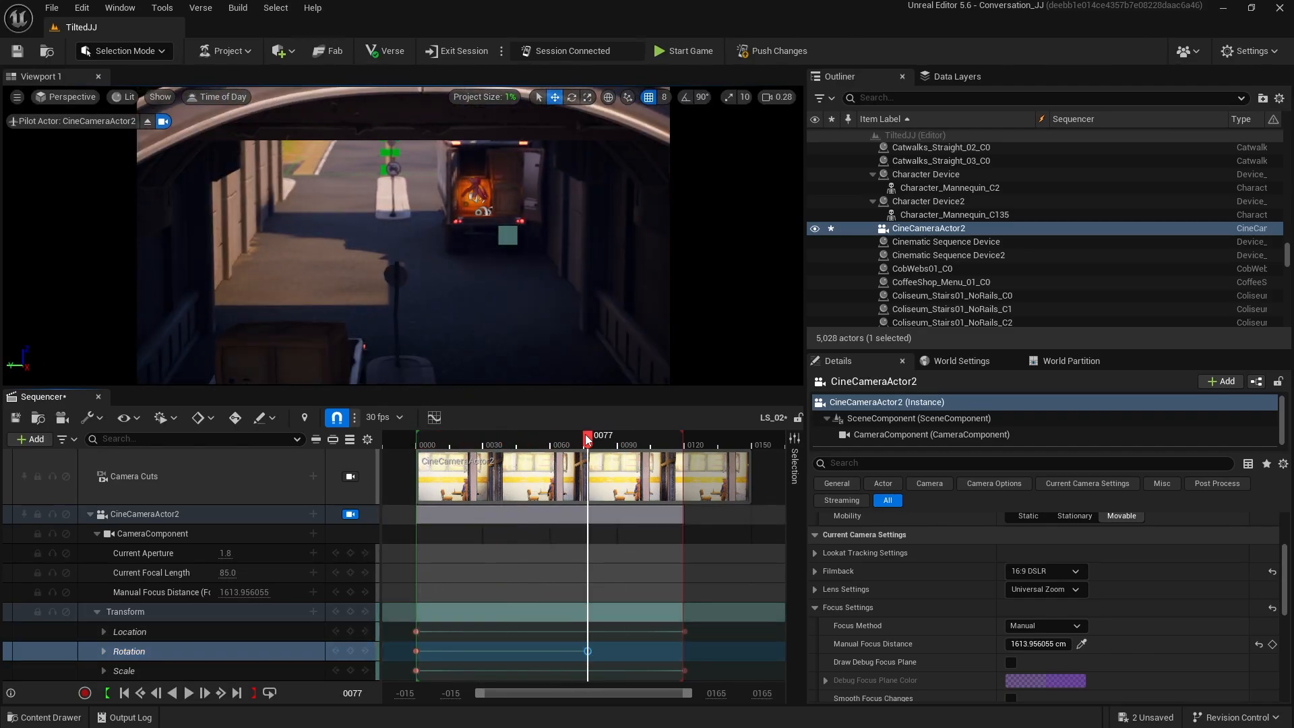
left_click_drag(585, 440, 621, 439)
left_click_drag(588, 651, 545, 651)
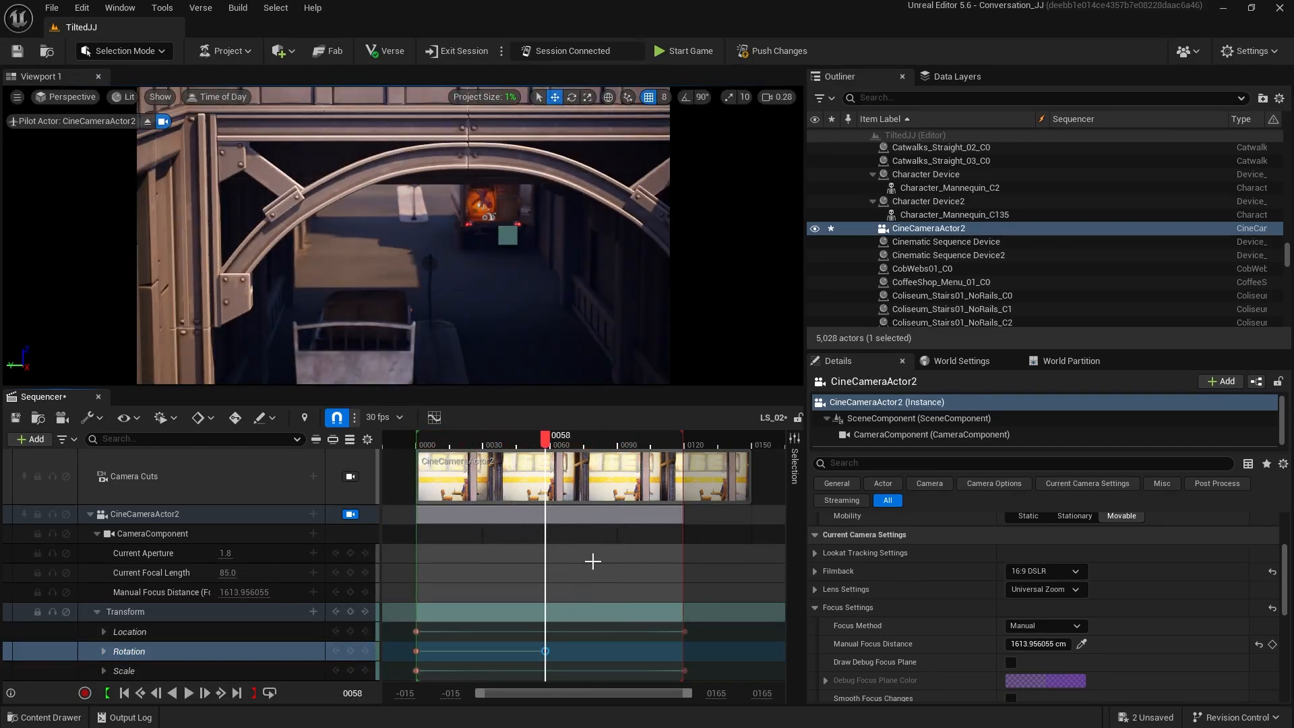
left_click_drag(545, 443, 451, 444)
key("space")
key("space")
Return to frame 0, reframe the camera on the taco shop entrance and play the shot.
left_click_drag(636, 441, 416, 449)
right_click_drag(405, 367, 405, 367)
key("s")
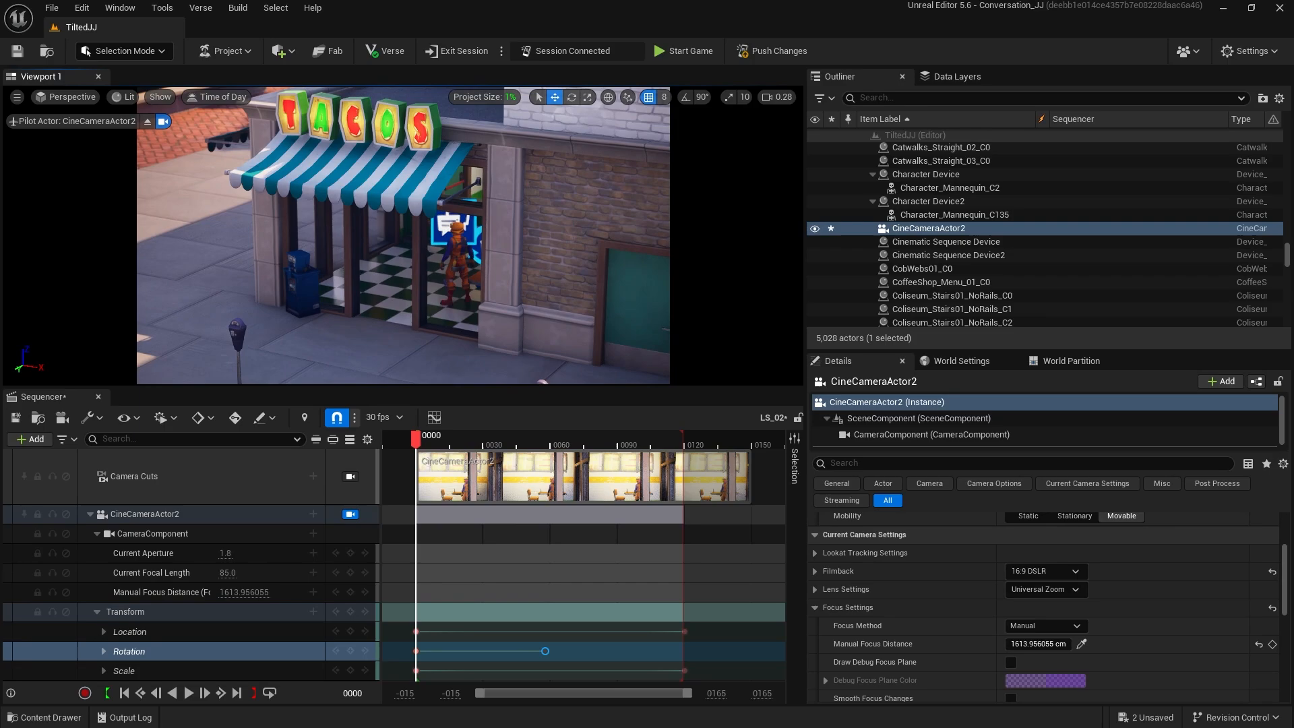
left_click(126, 611)
key("space")
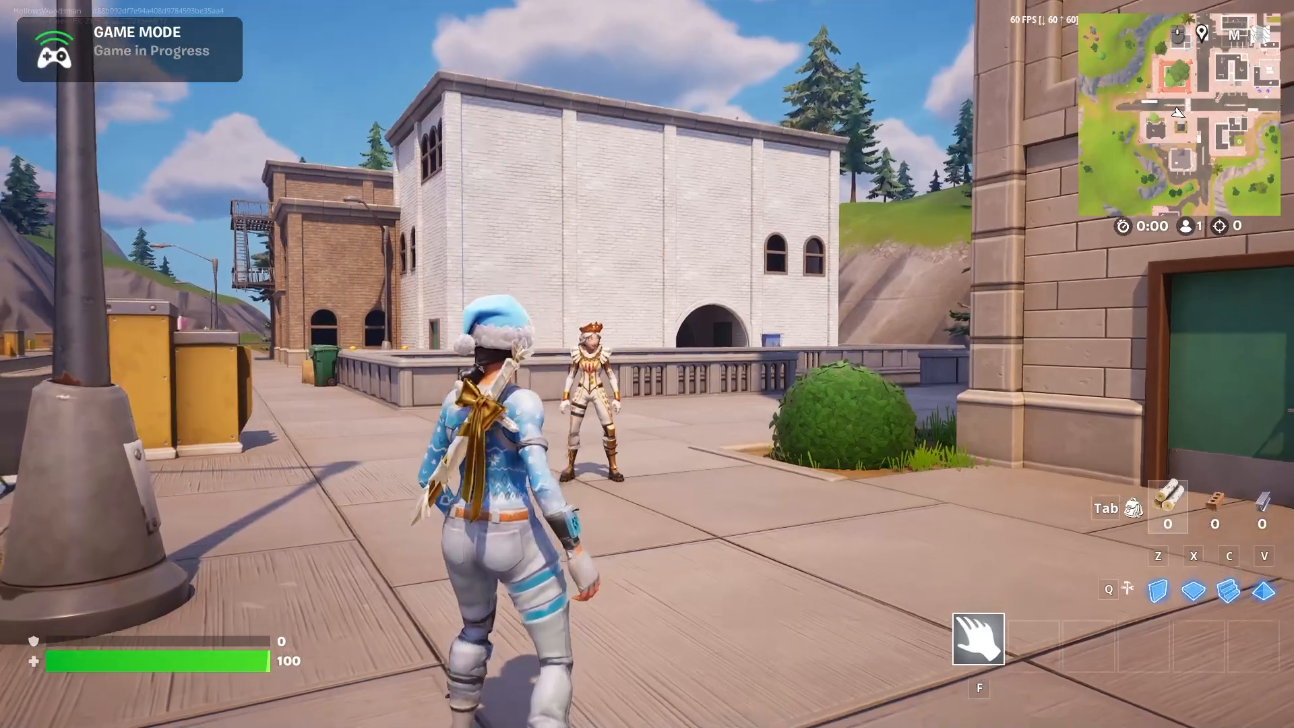
In the running game session, talk to the first NPC on the plaza and answer the greeting.
key("w")
key("e")
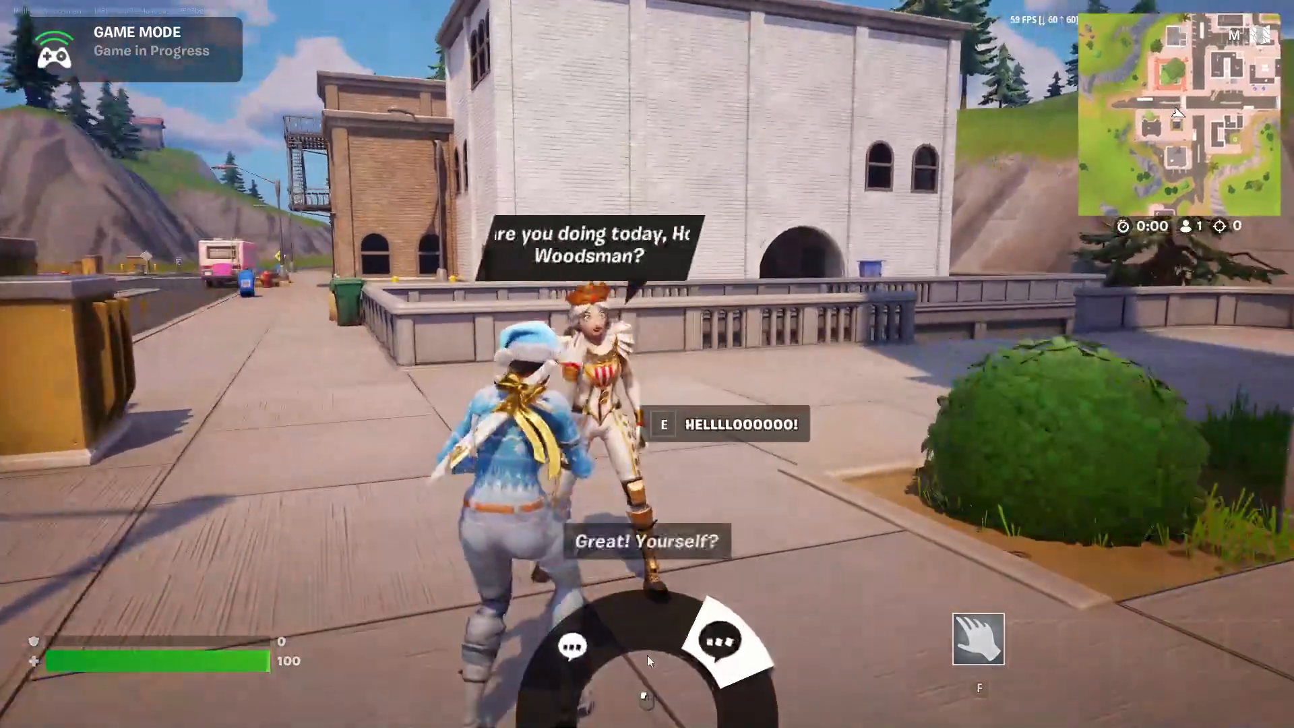
left_click(575, 643)
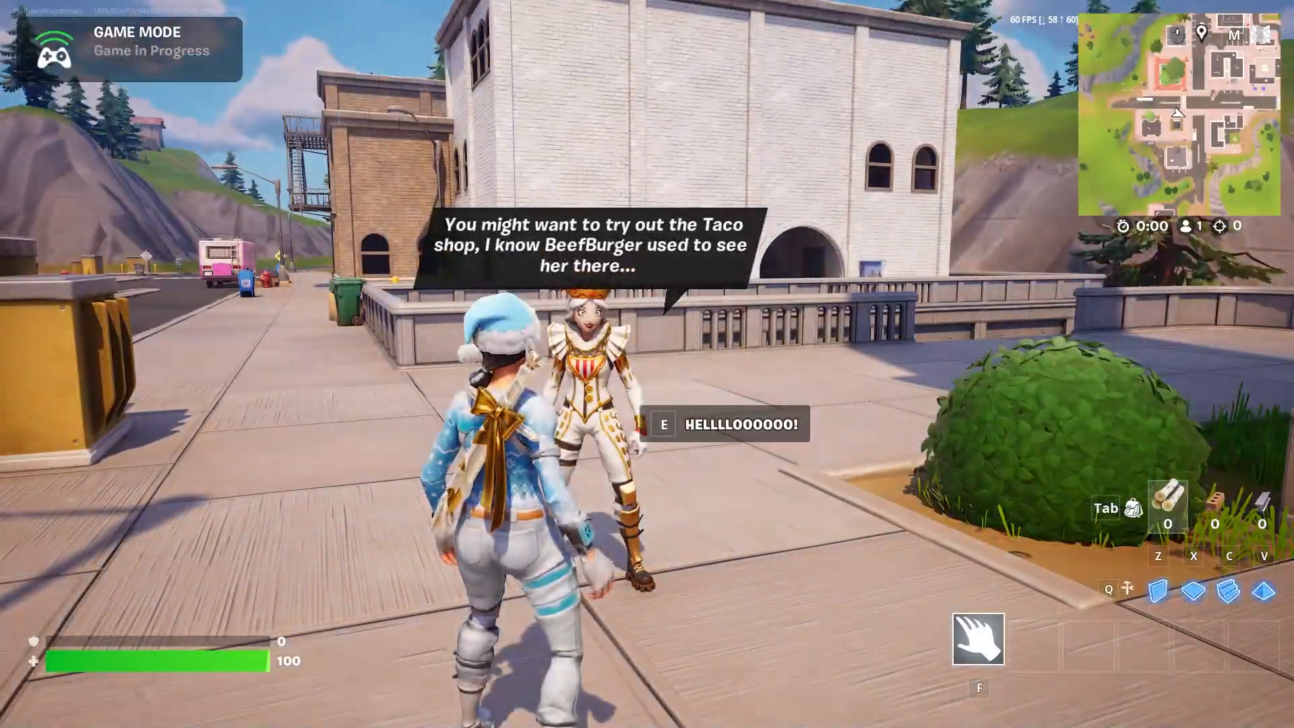
Run across the street to the taco shop and approach the Beef Boss NPC inside.
key("w")
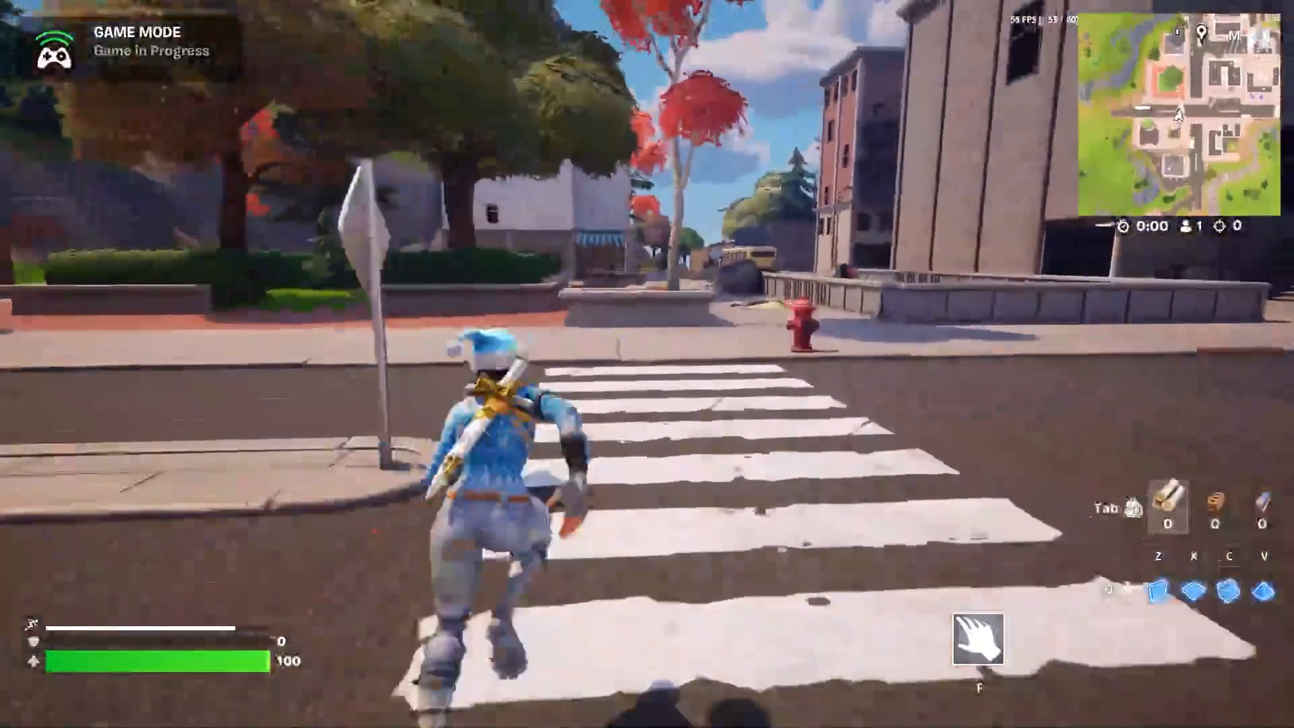
key("w")
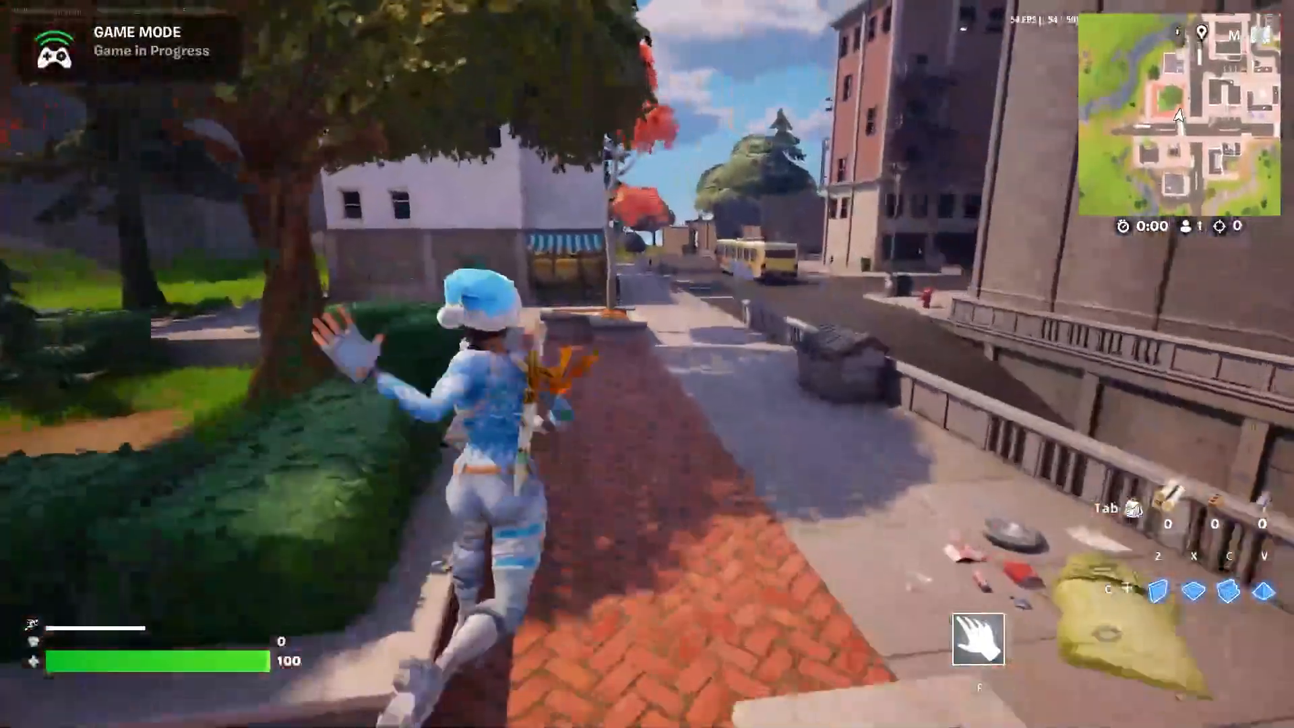
key("w")
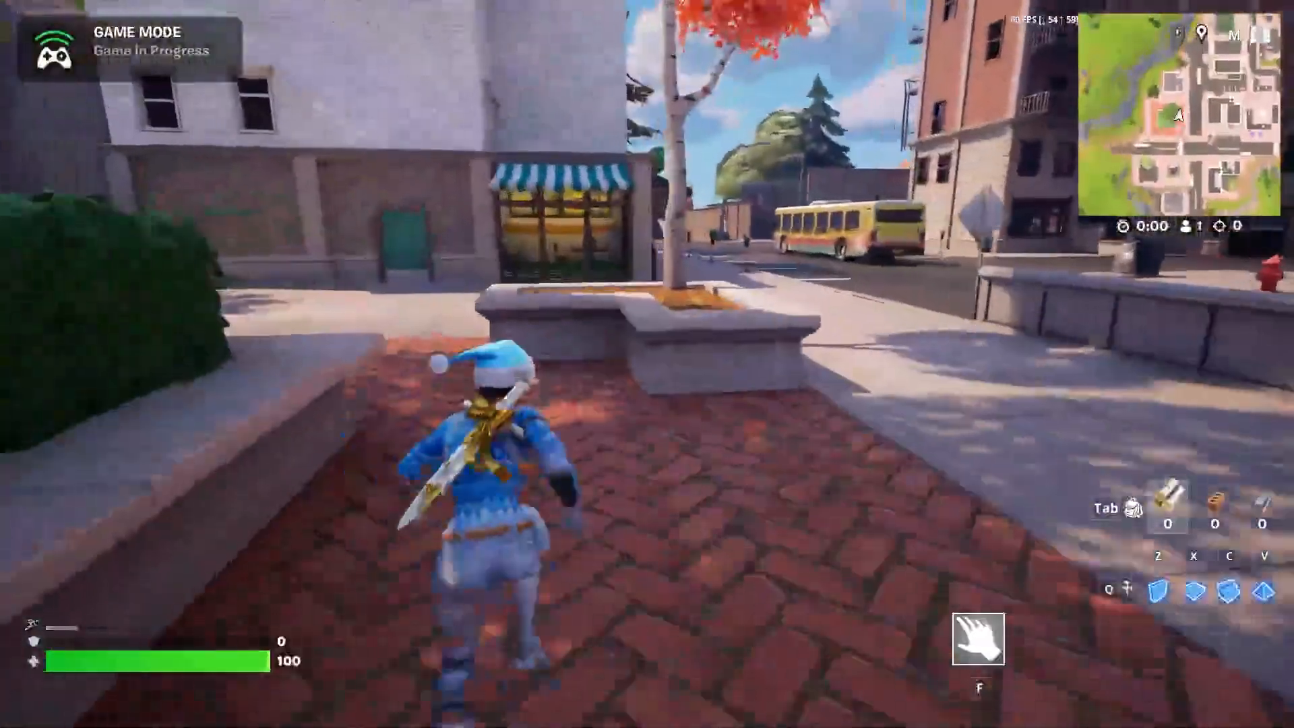
key("w")
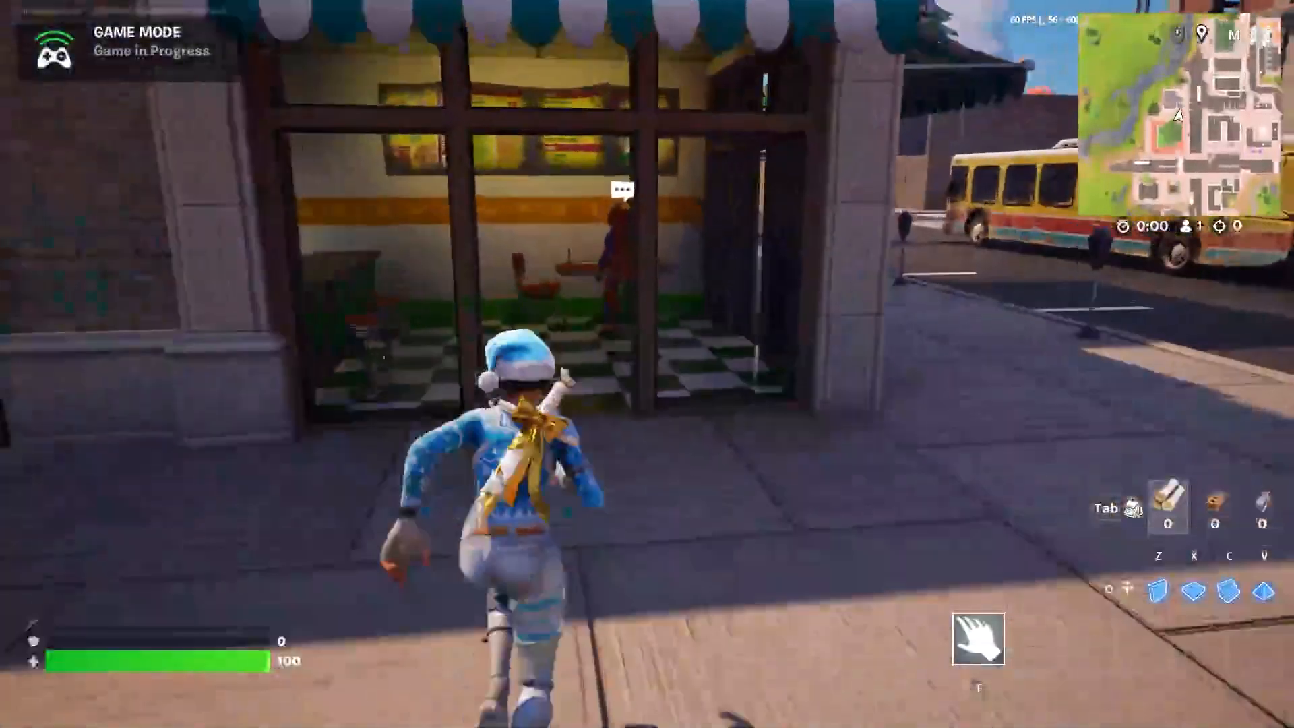
key("w")
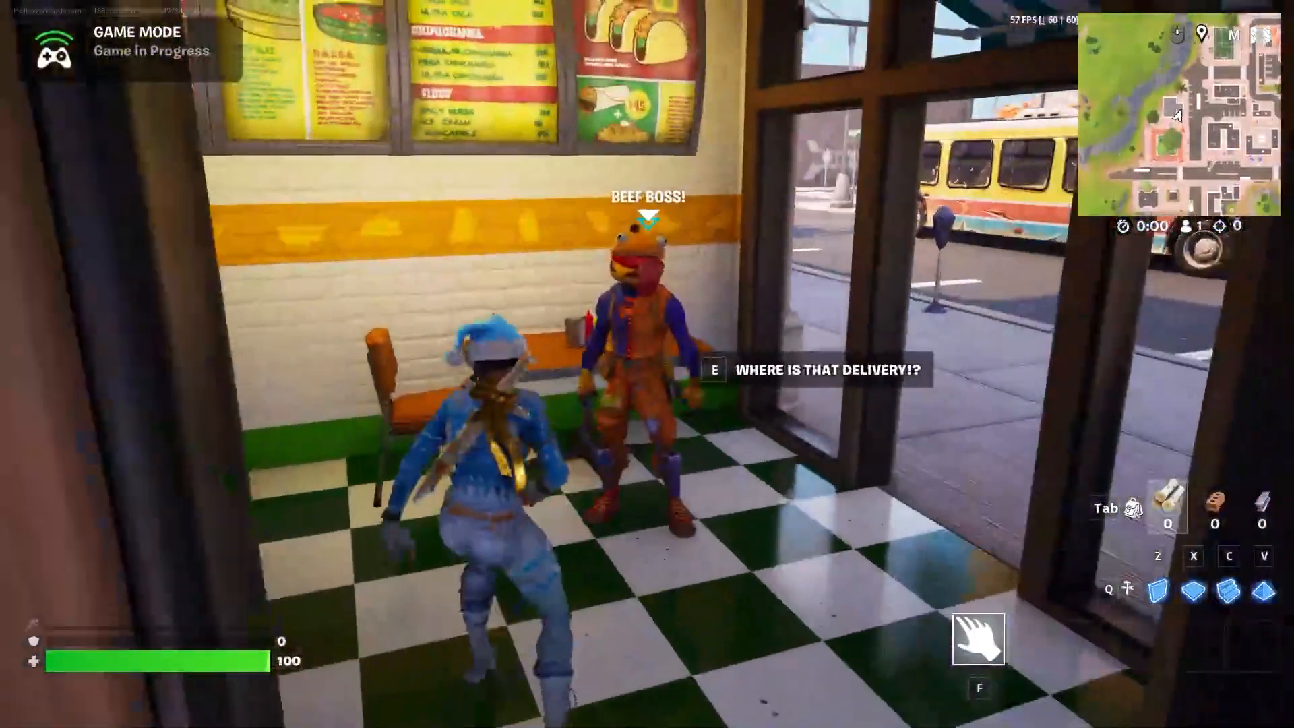
key("w")
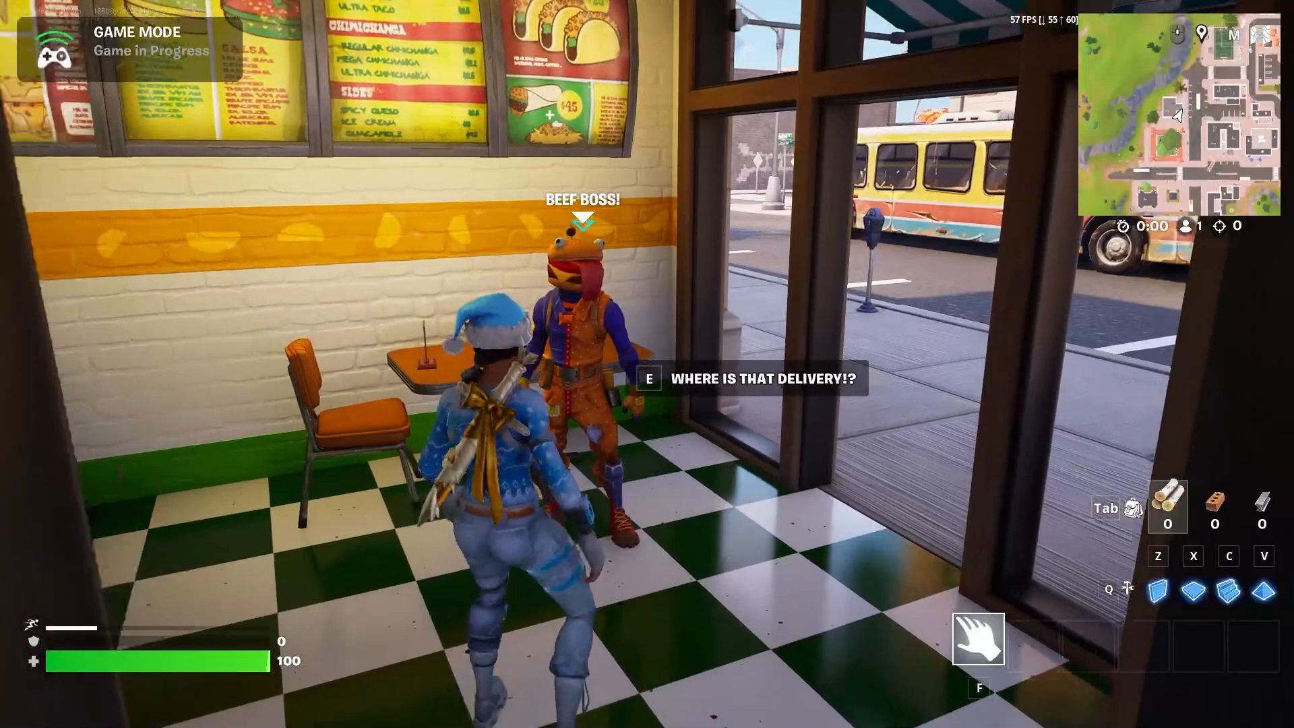
Talk to Beef Boss several times and test the different replies about the missing delivery.
key("e")
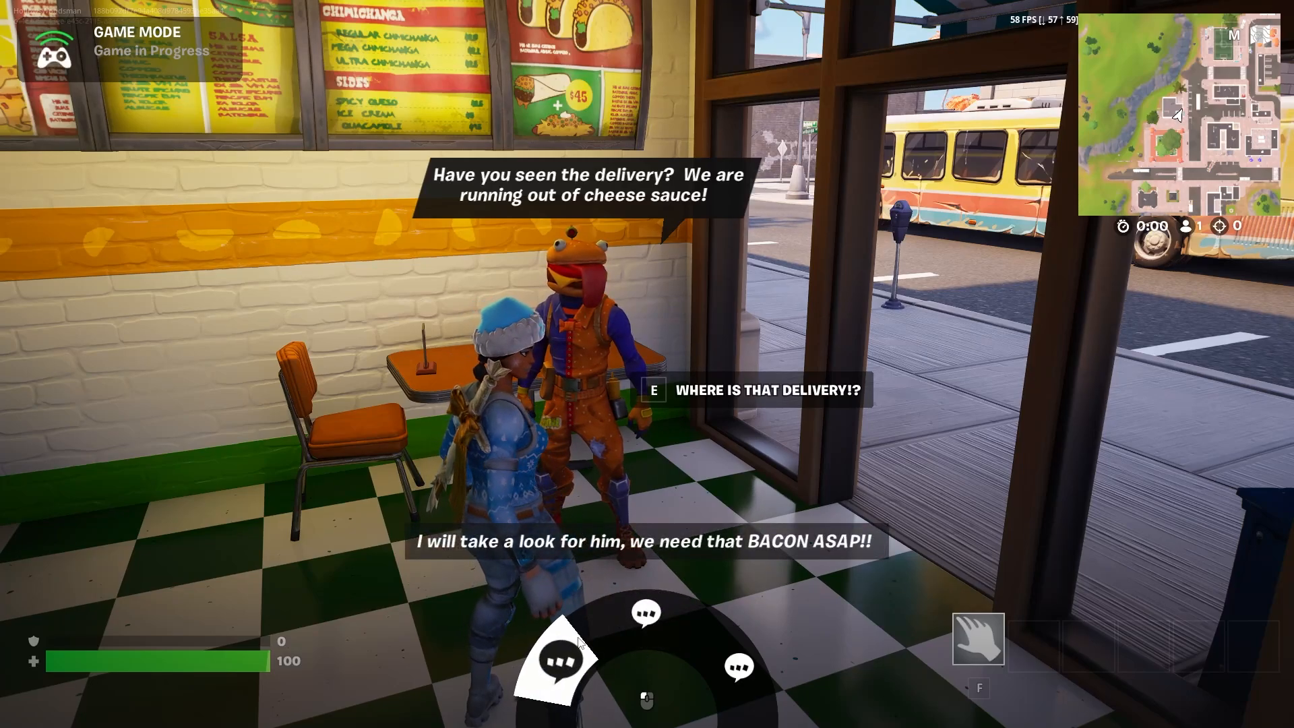
left_click(734, 647)
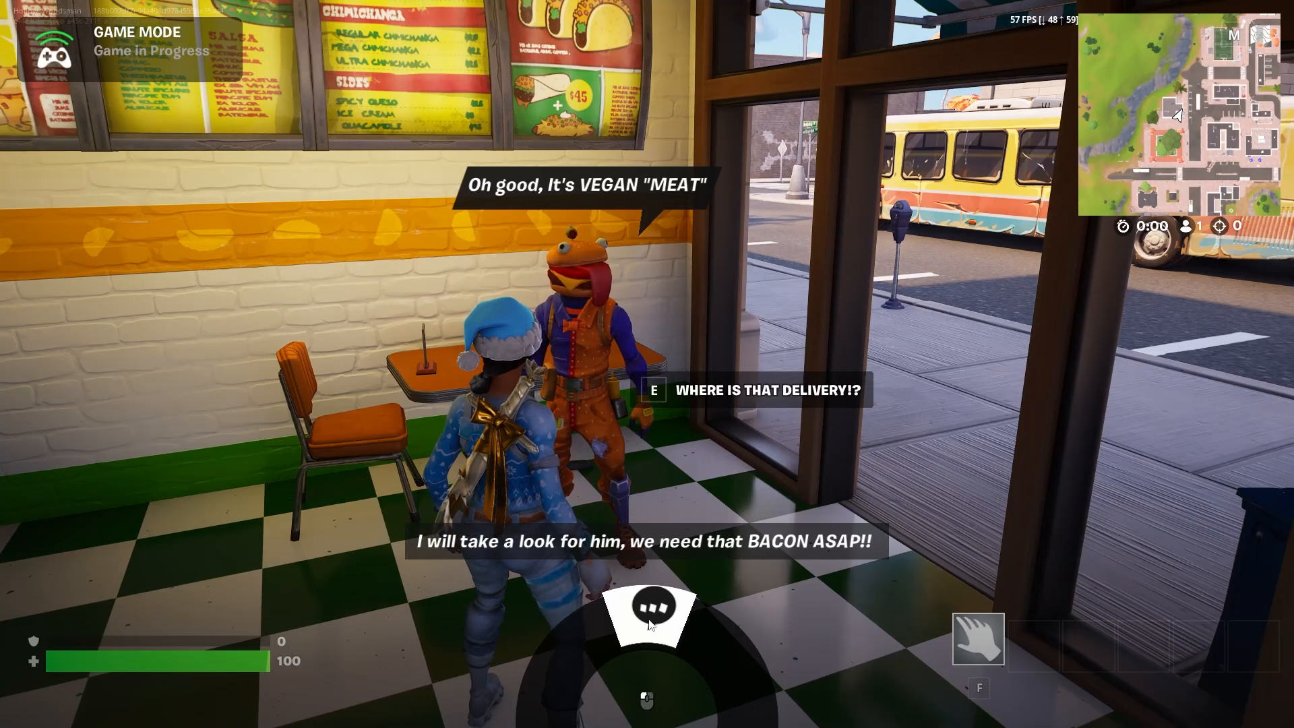
left_click(650, 625)
key("e")
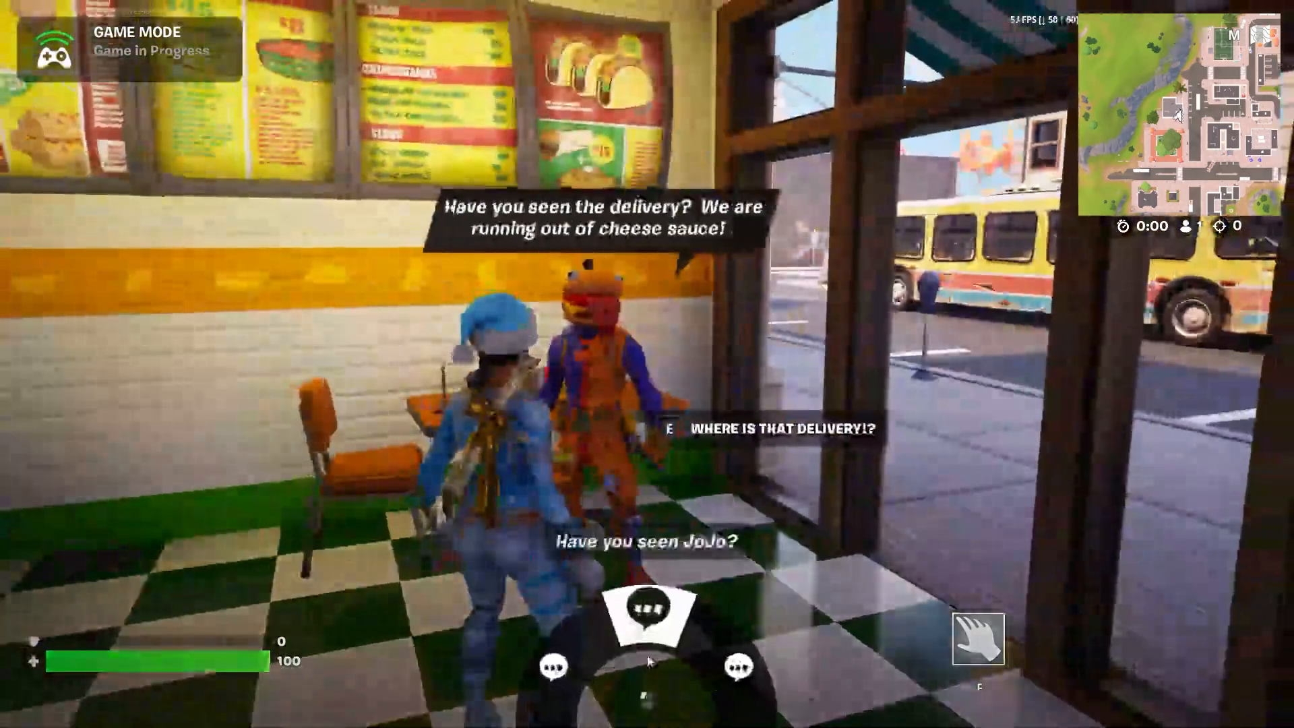
left_click(577, 678)
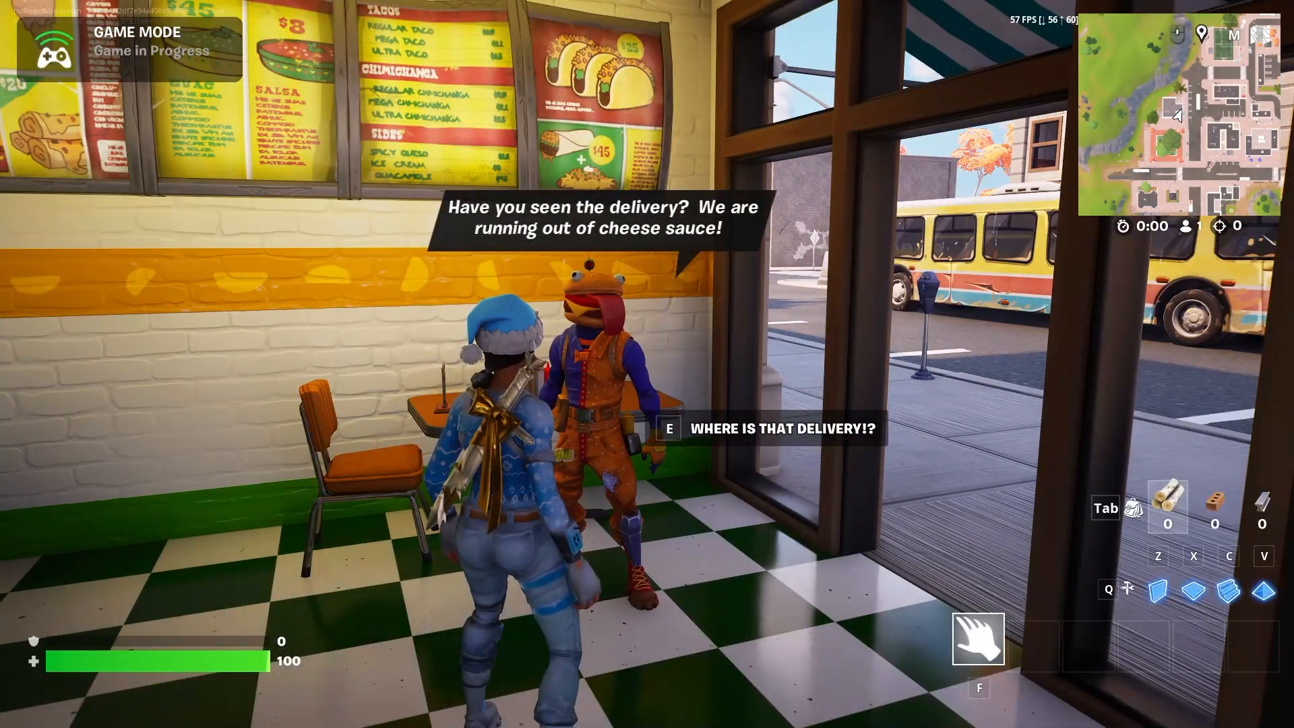
key("e")
left_click(559, 667)
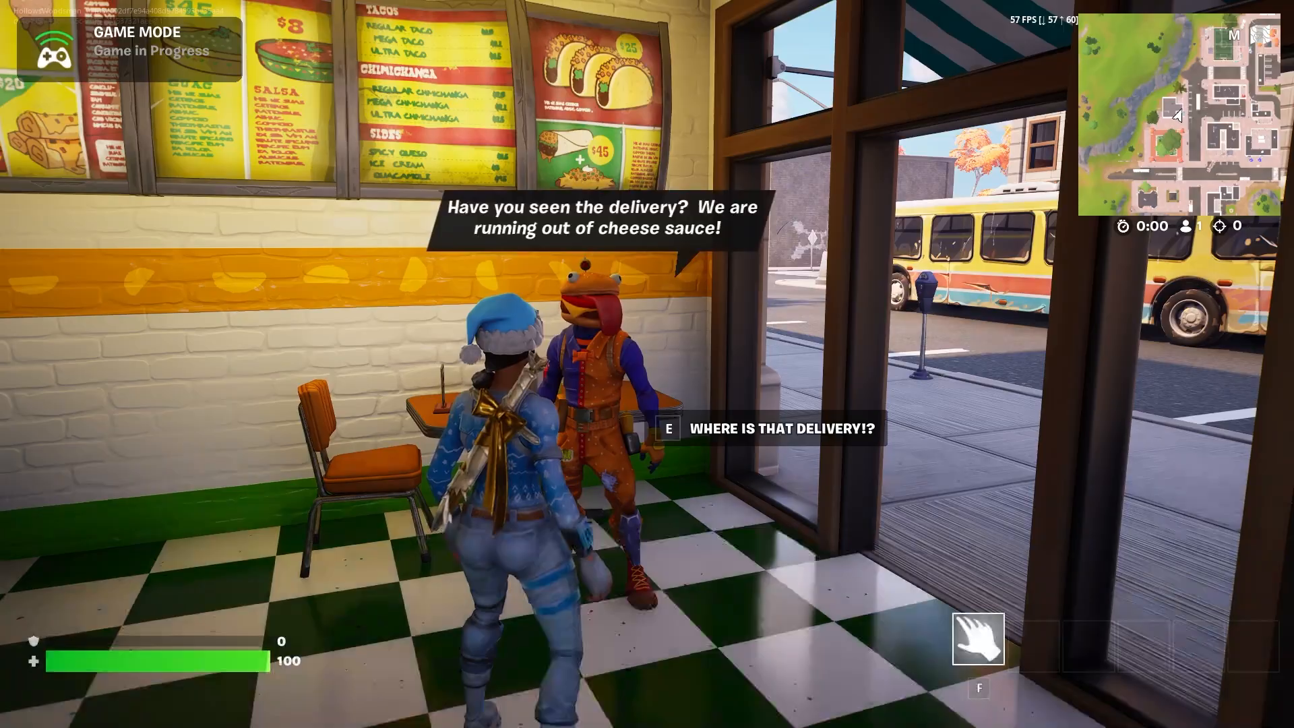
key("w")
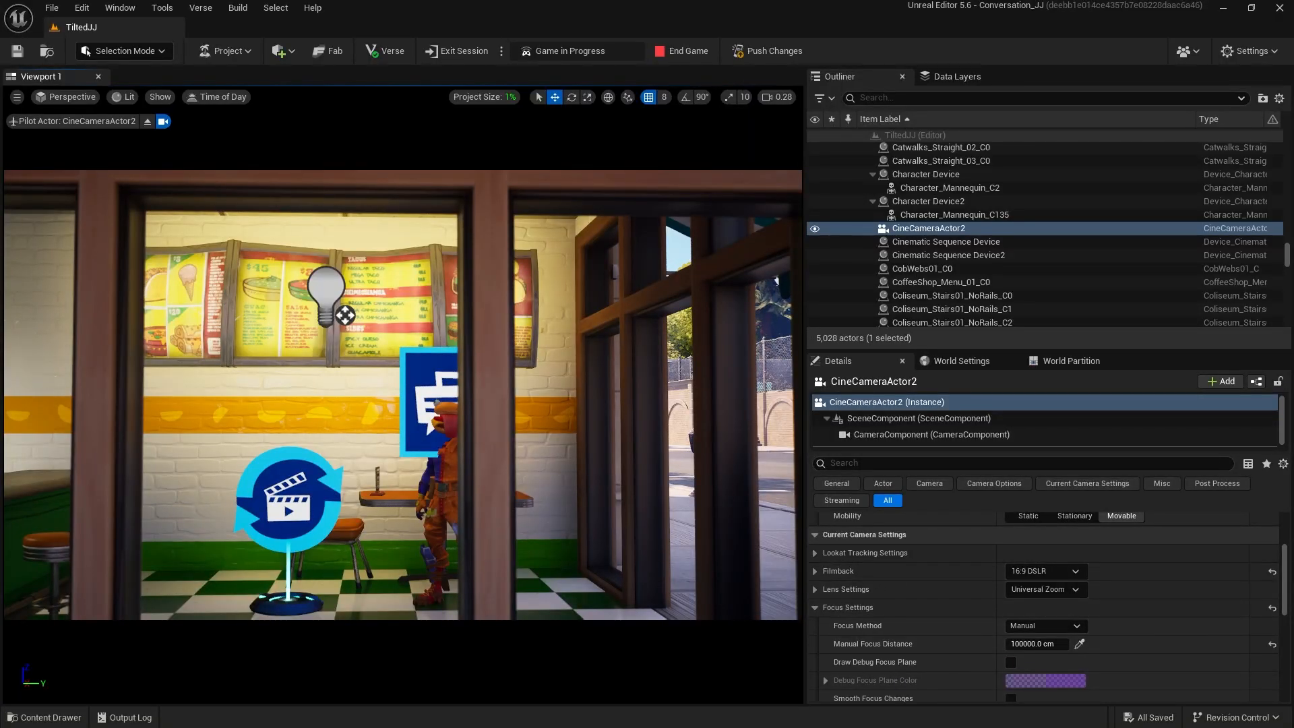
Bind the Play Function of Cinematic Sequence Device2 to Conversation Device2's On Conversation Event Two.
left_click(289, 499)
scroll(863, 546, "down", 5)
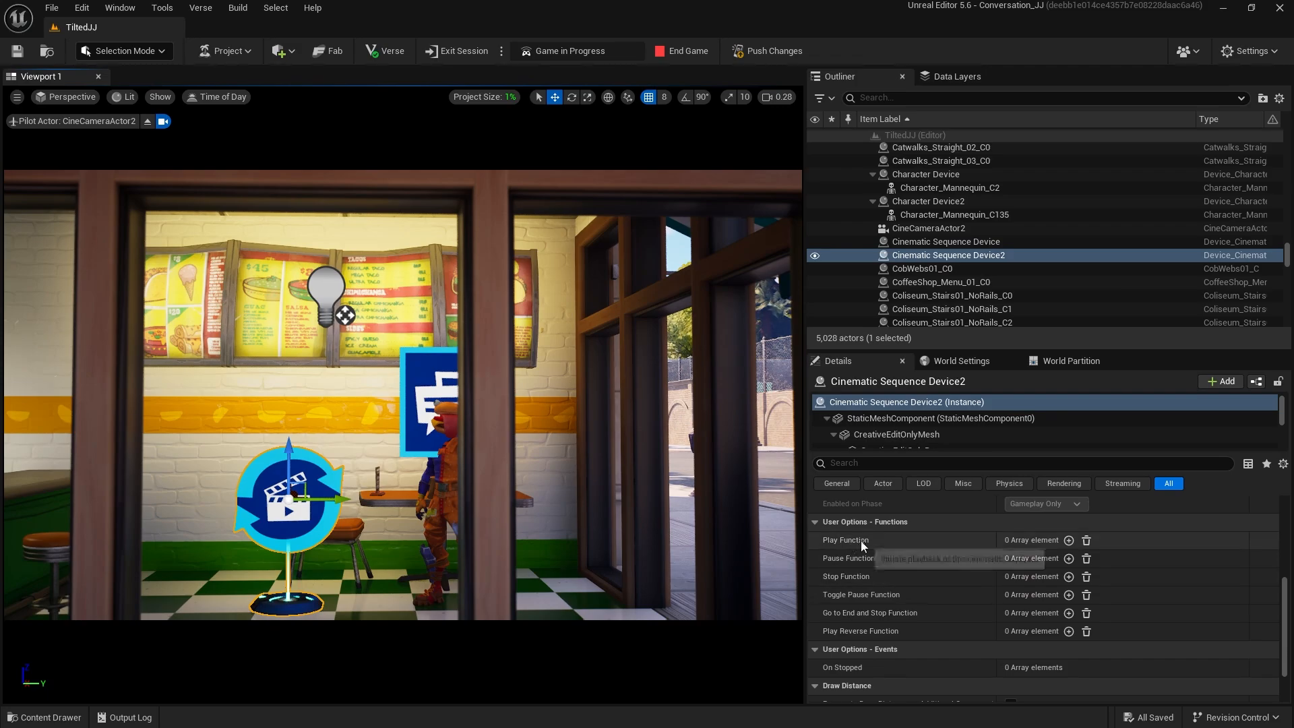
left_click(1069, 541)
left_click(1211, 558)
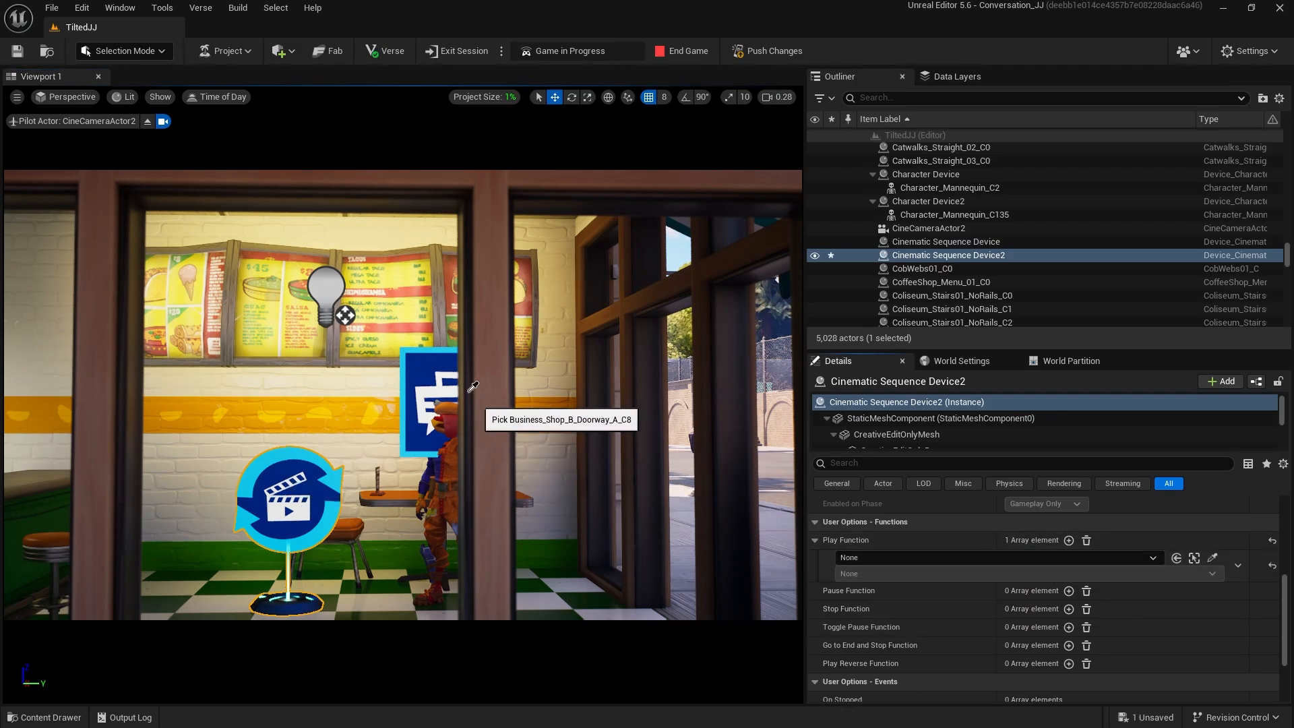
left_click(427, 368)
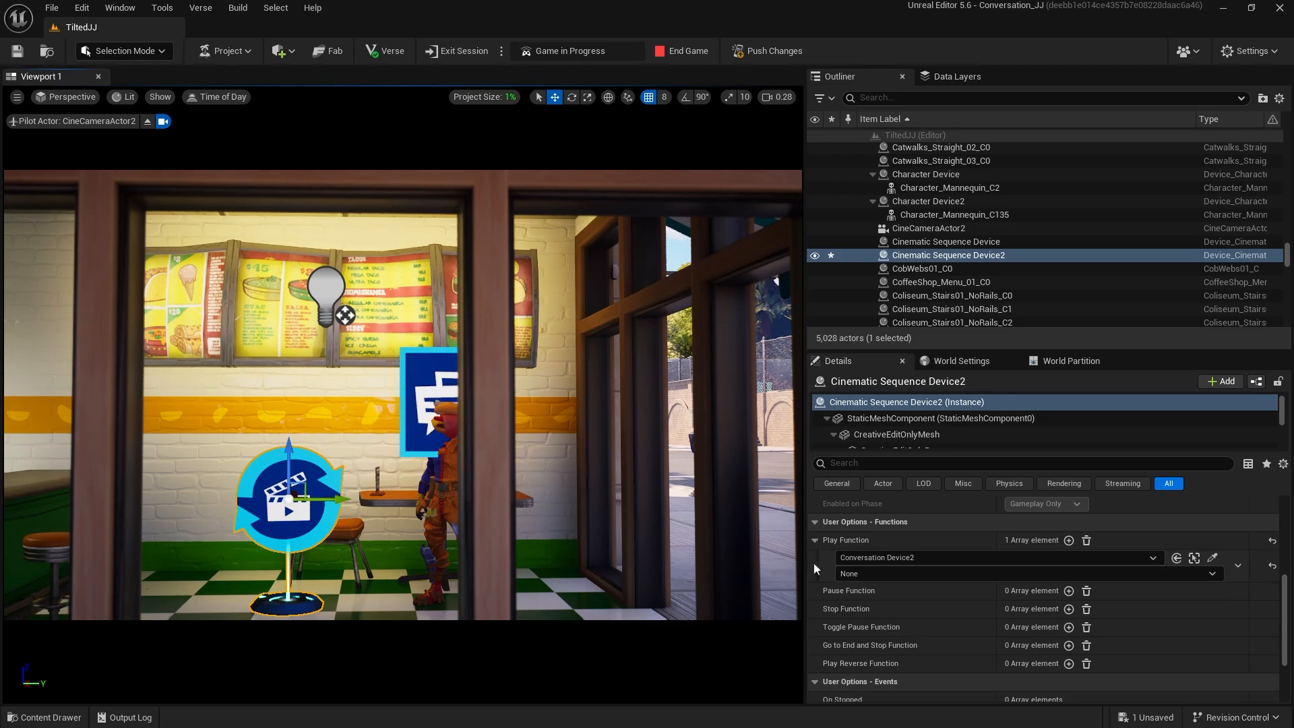
left_click(862, 574)
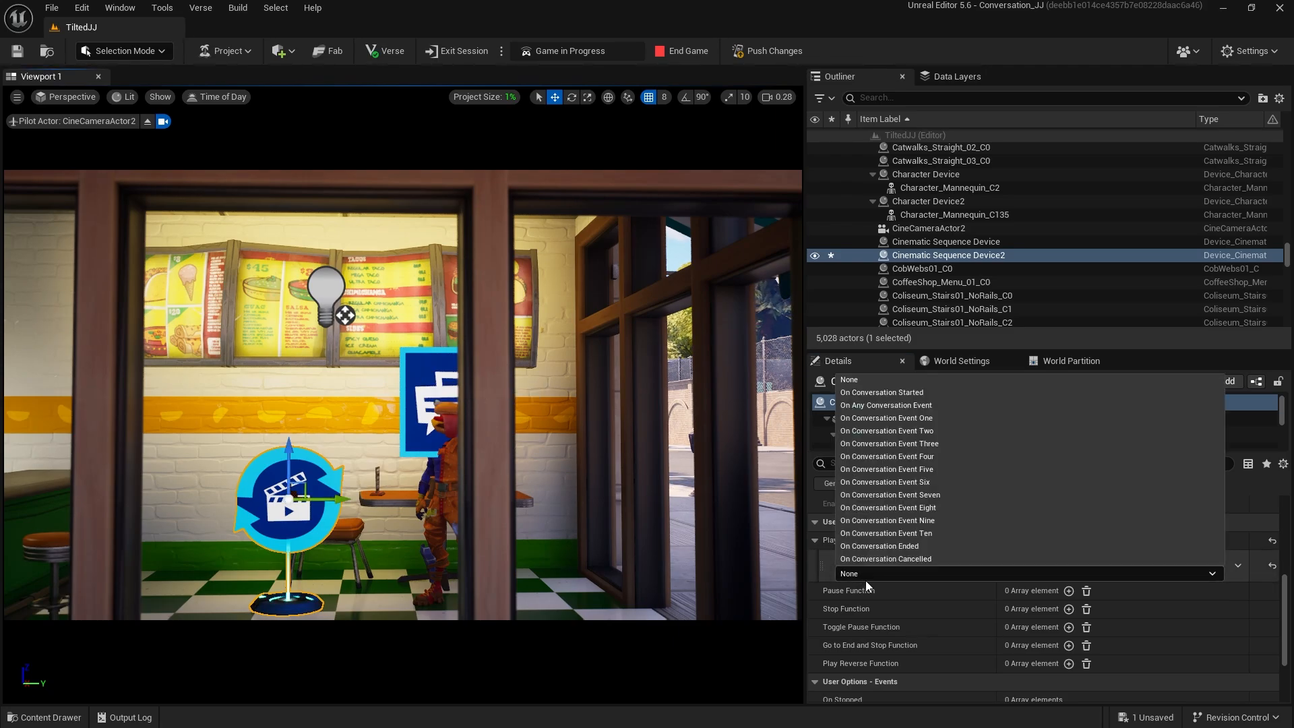
left_click(970, 431)
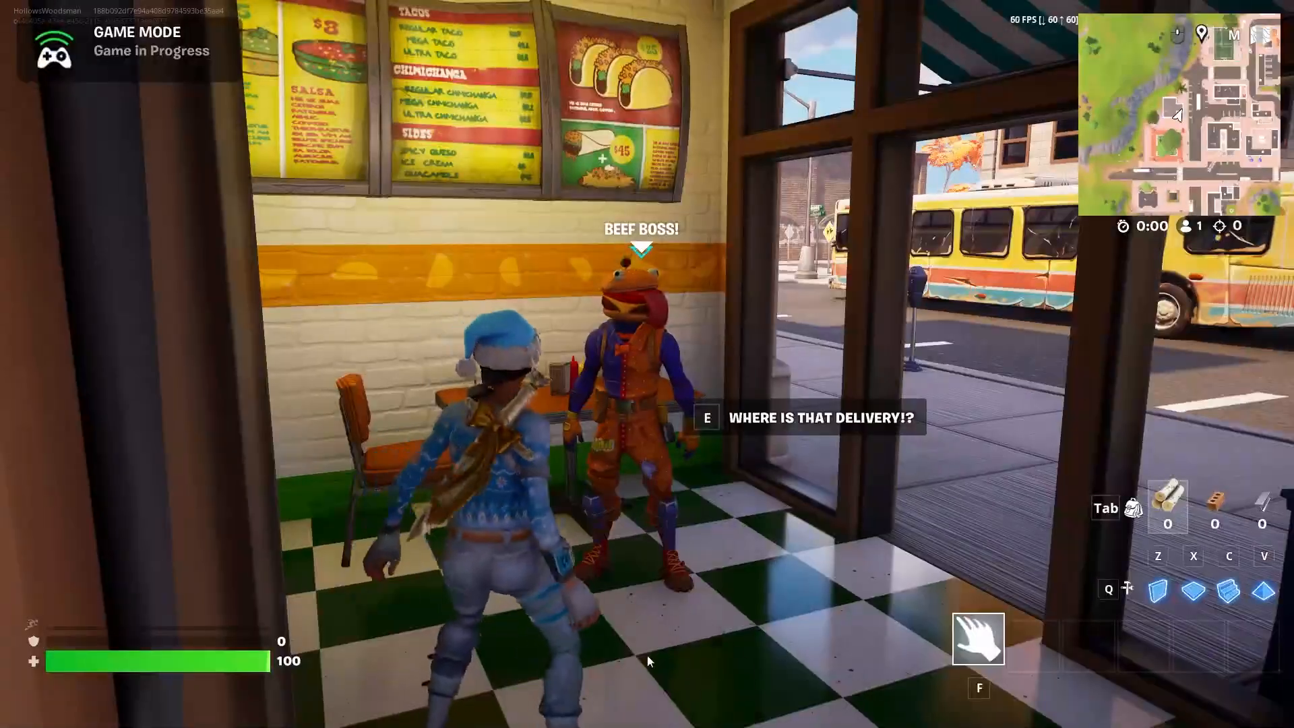
Play-test the Beef Boss conversation, asking about JoJo and replying "I will take a look for him, we need that BACON ASAP!!".
key("e")
left_click(647, 621)
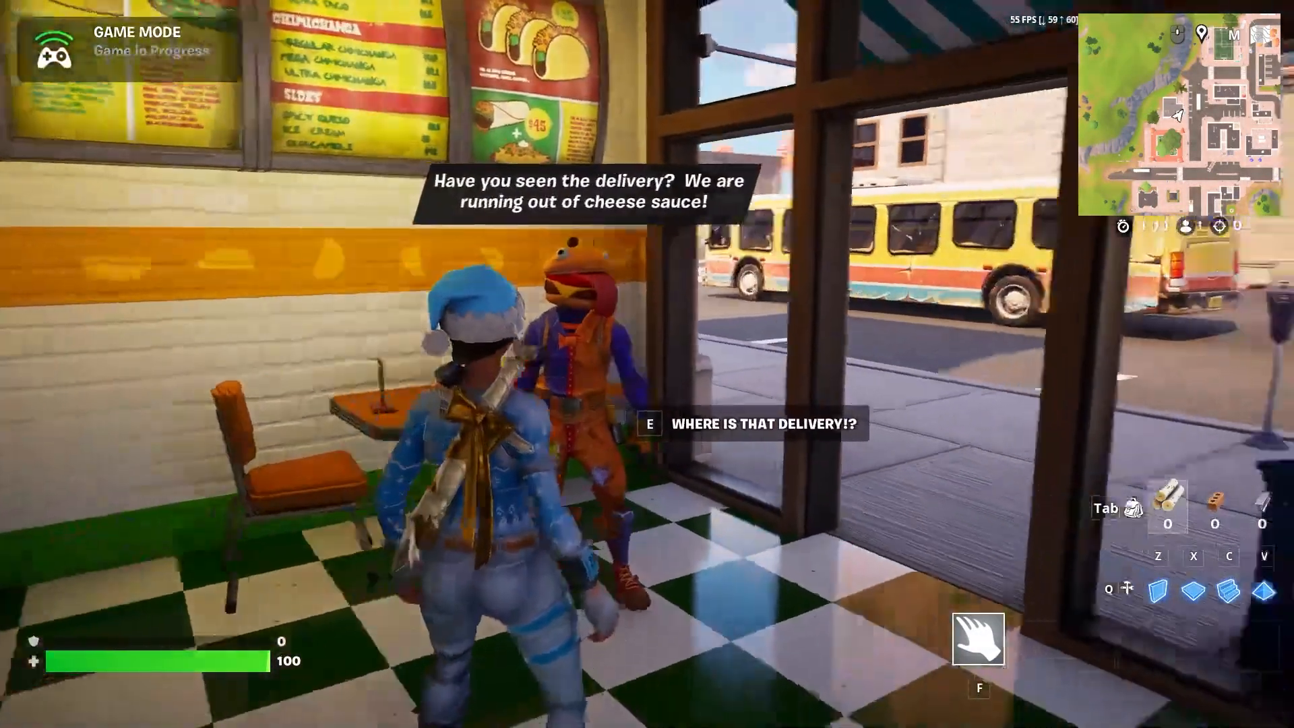
key("e")
left_click(647, 639)
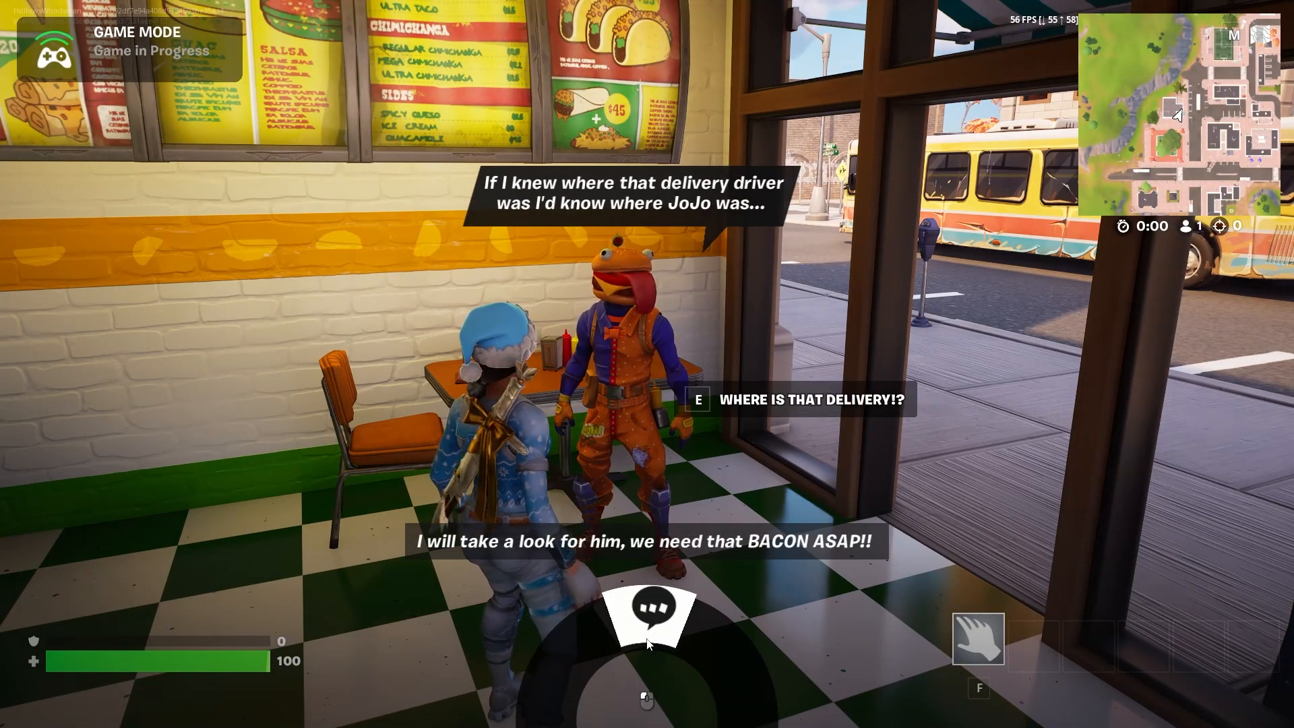
left_click(647, 639)
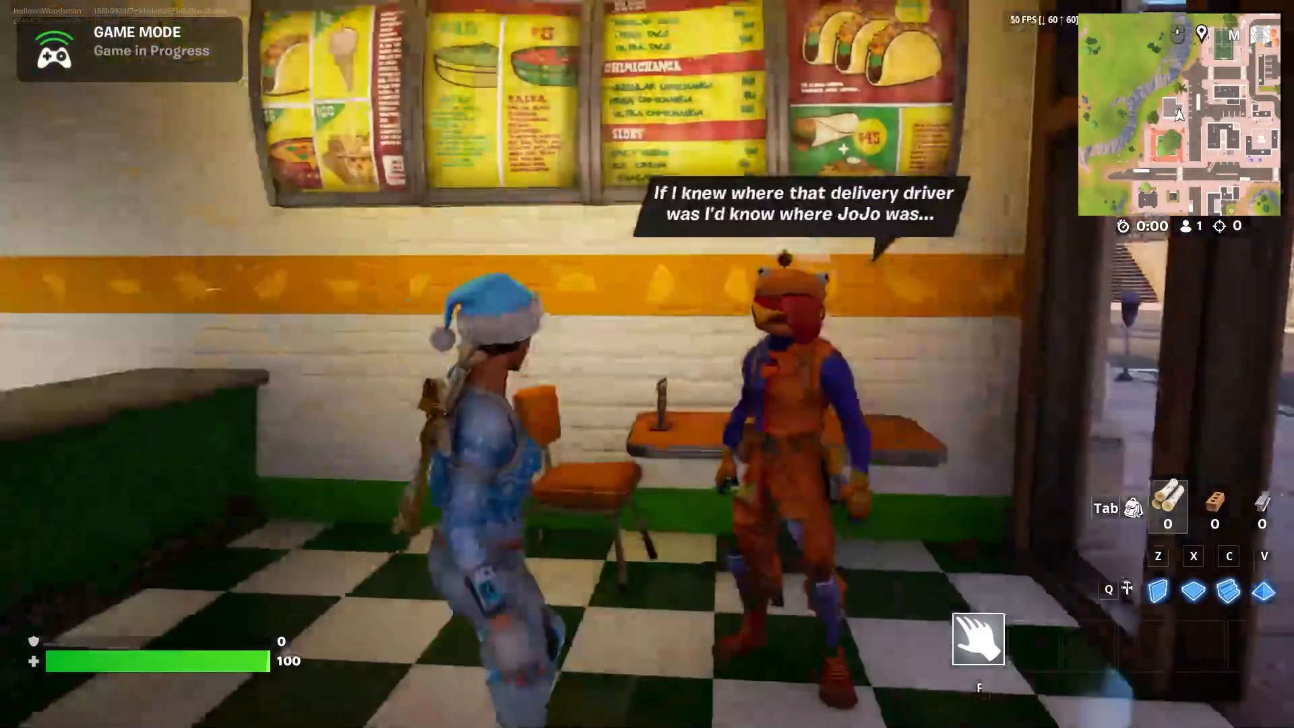
Run to the delivery truck in the underpass and collect the glowing bacon crate from its open back.
key("w")
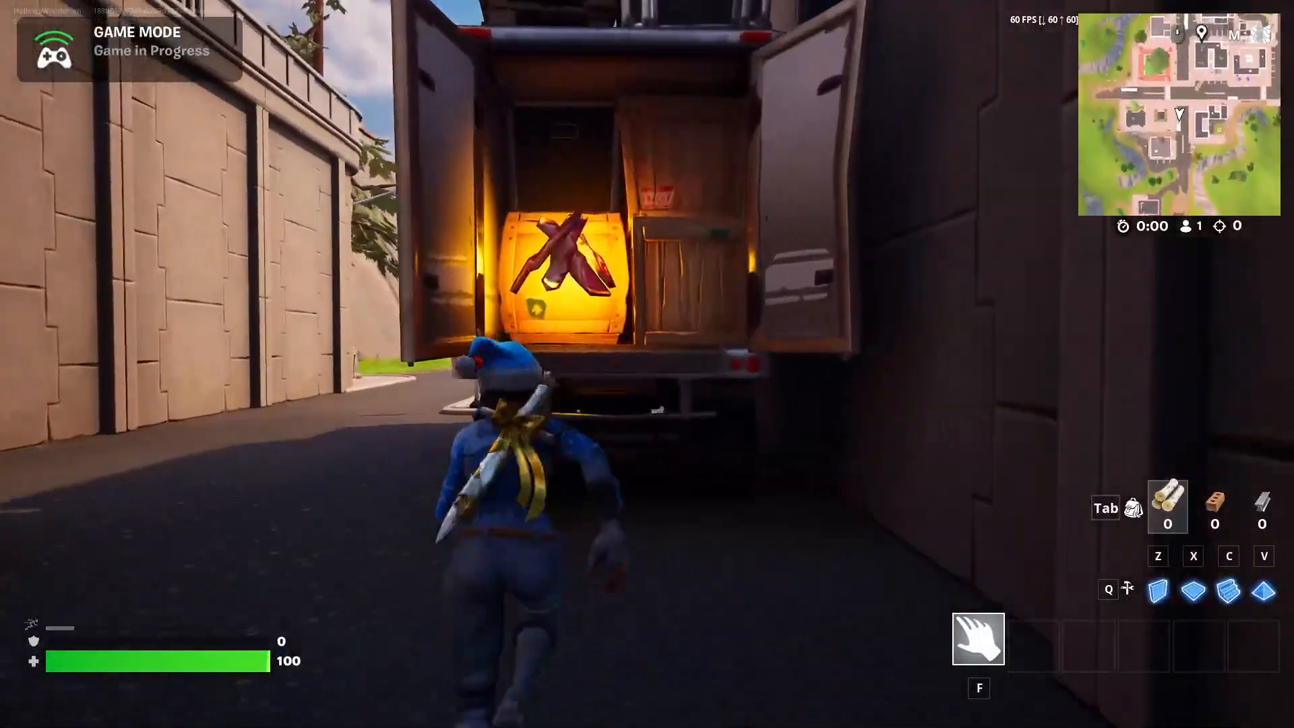
key("w")
key("space")
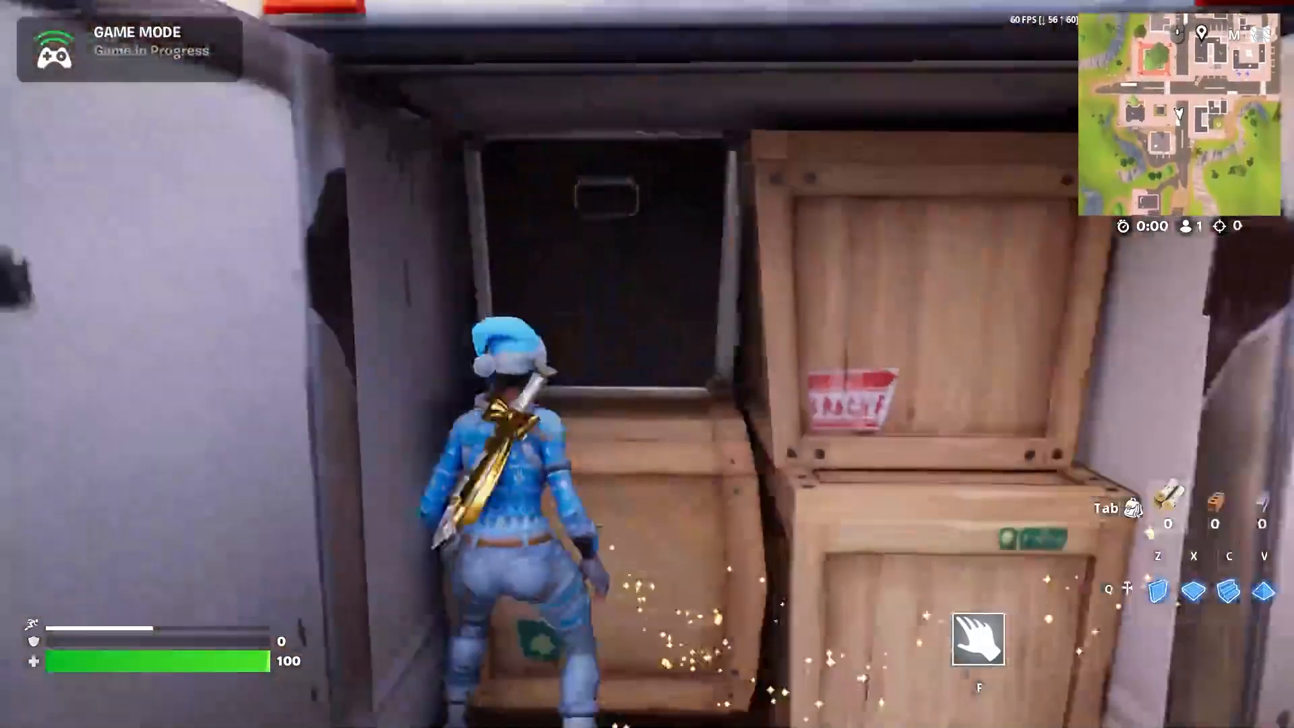
key("s")
key("w")
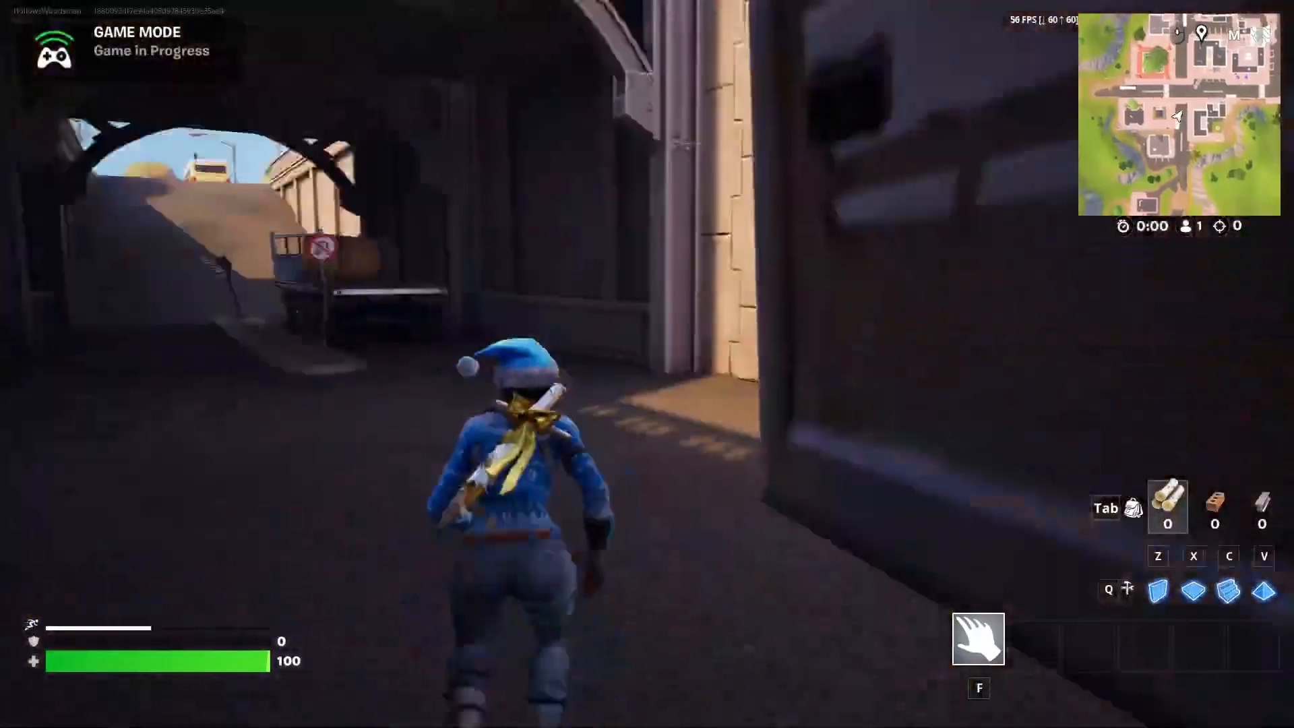
Run back through the tunnel and up the ramp to the taco shop.
key("w")
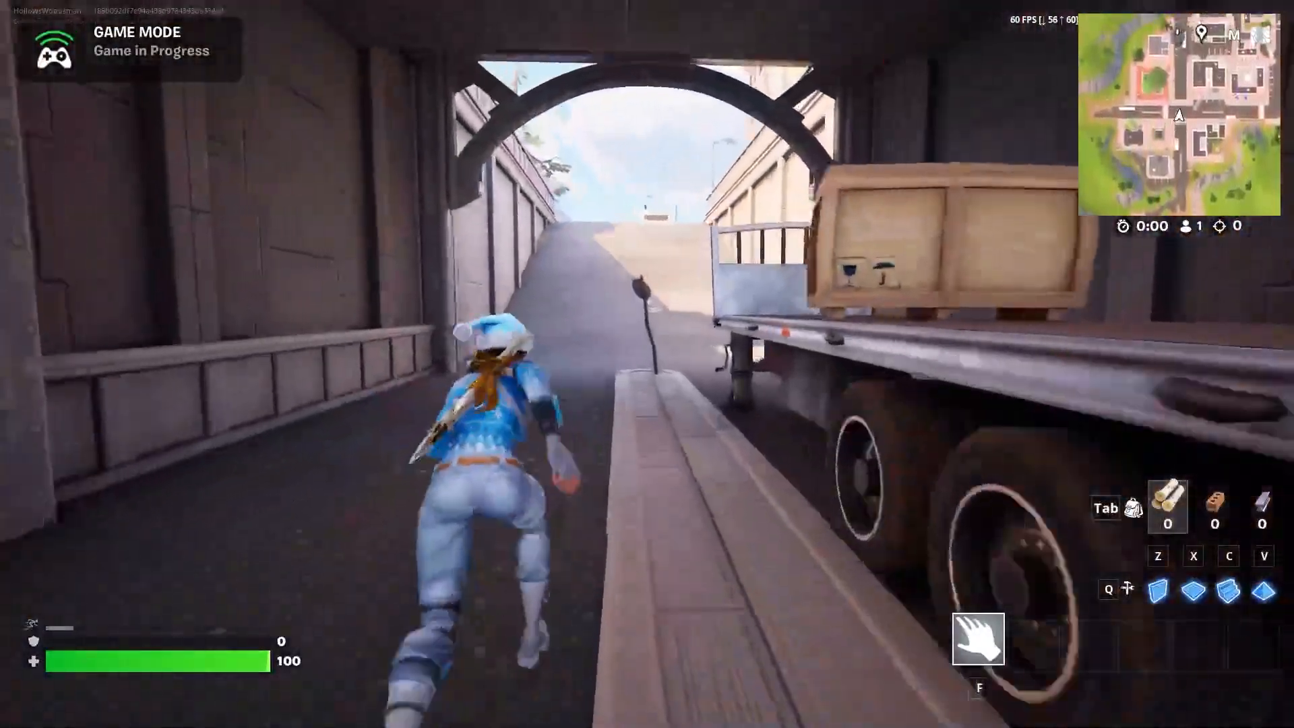
key("w")
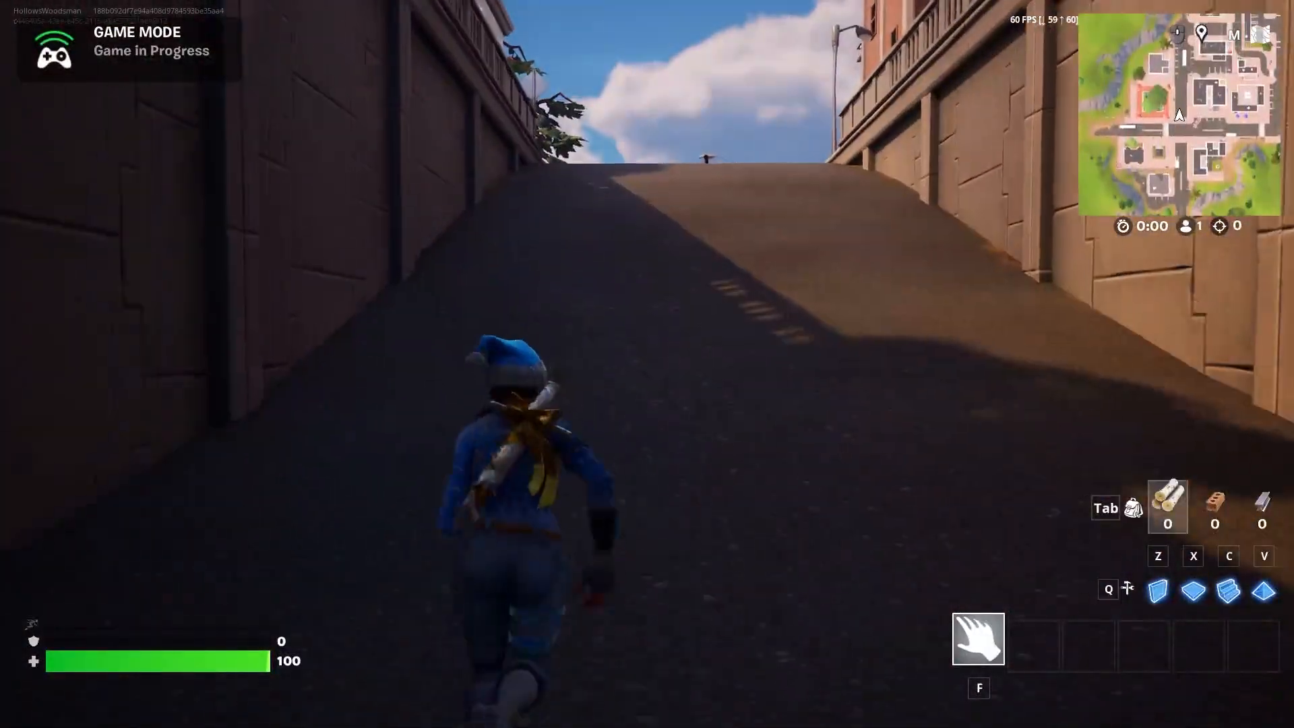
key("w")
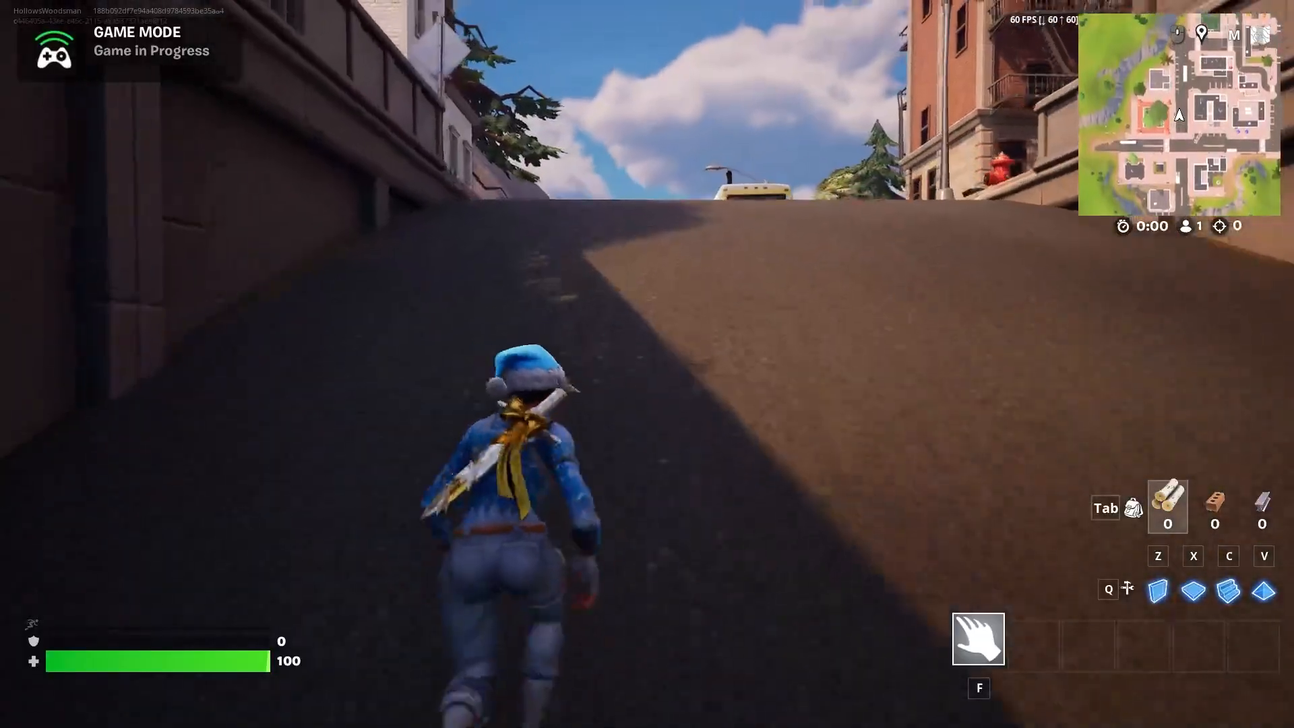
key("w")
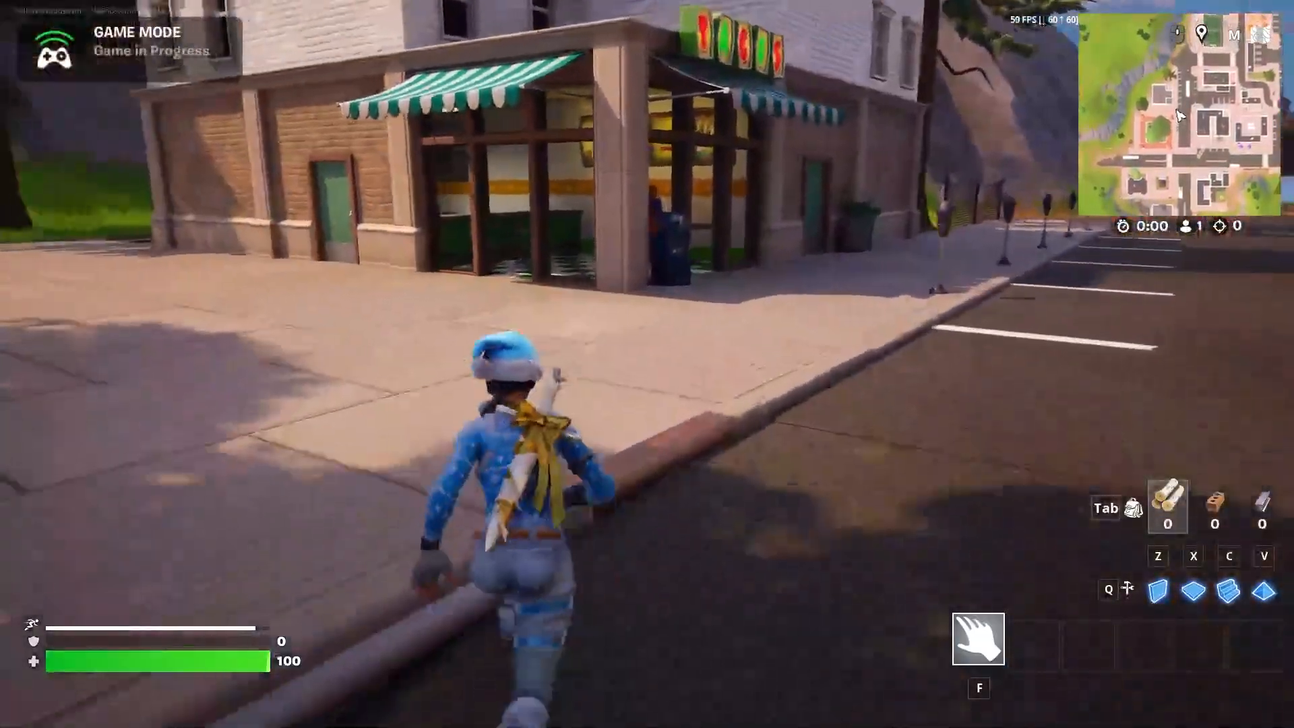
key("w")
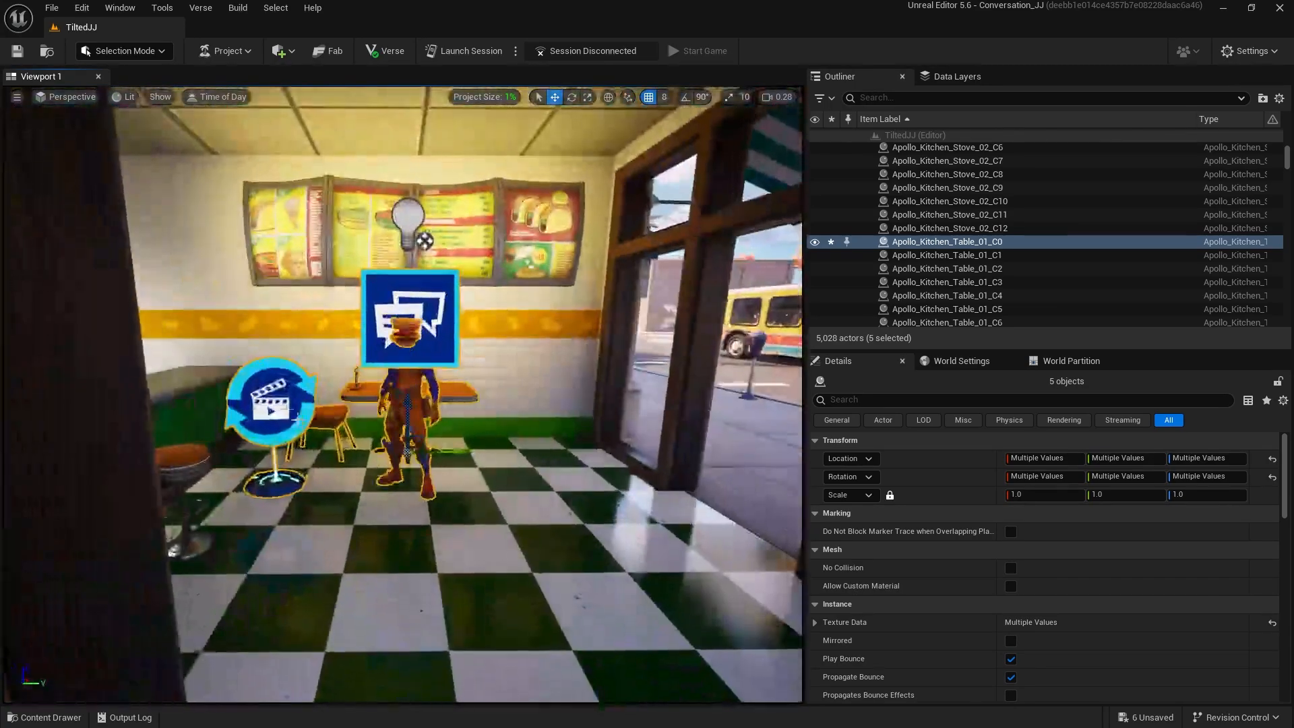
Select the cinematic sequence device beside Beef Boss and open its LS_02 sequence for editing.
left_click(296, 416)
double_click(1020, 610)
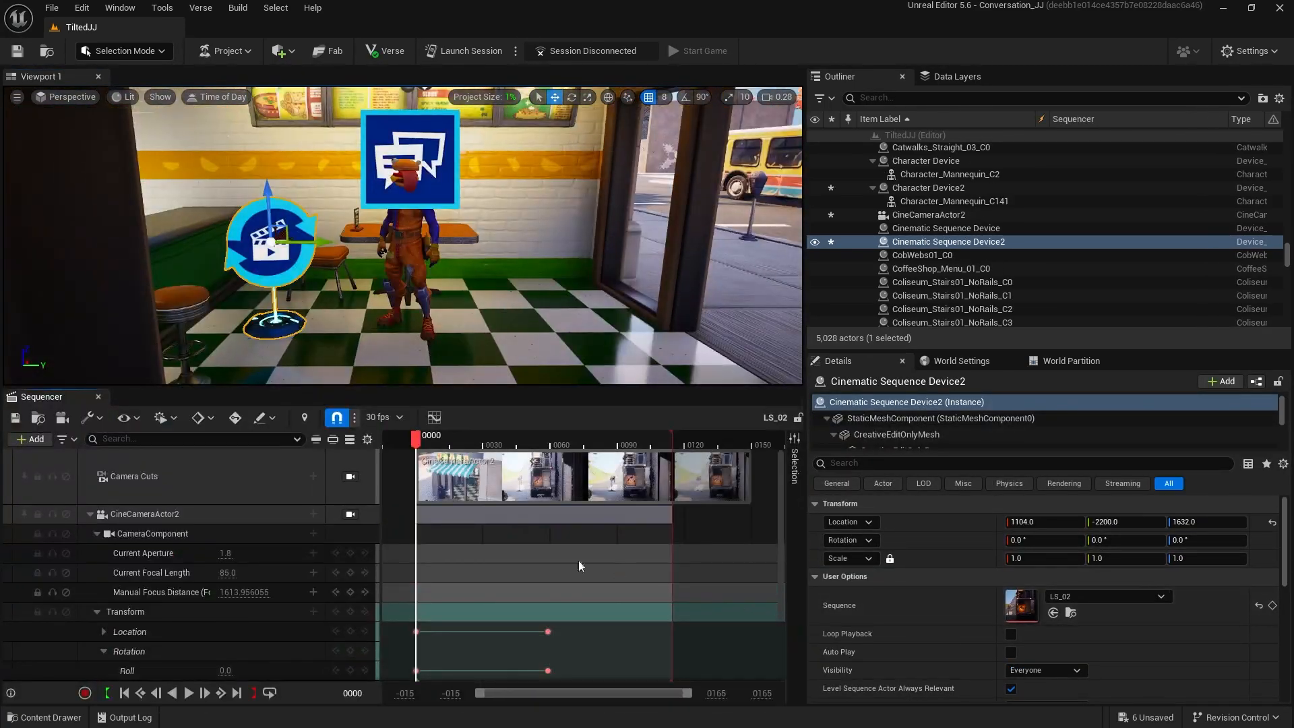
Preview LS_02 through its camera cuts and scrub the opening frames up to frame 0002.
left_click(350, 476)
left_click(410, 442)
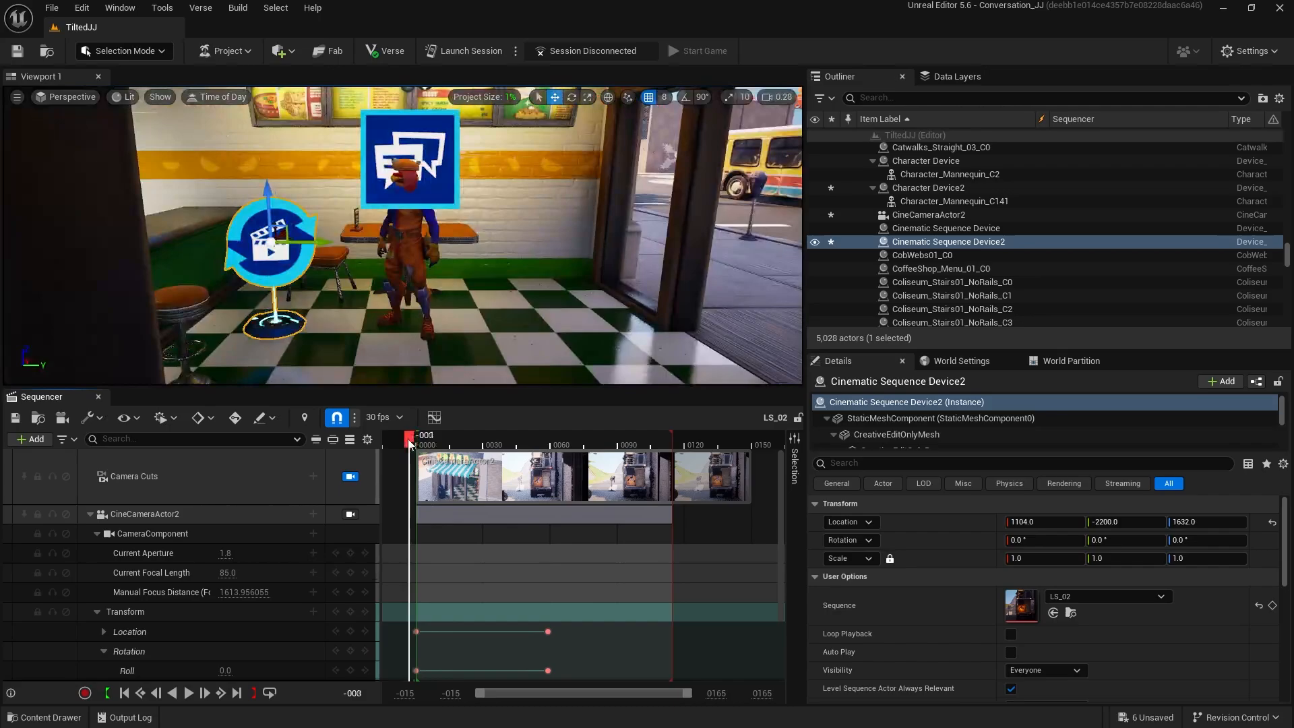
left_click_drag(409, 441, 420, 440)
Open the LS_01 sequence and scrub it through its camera cuts to frame 0106.
left_click(42, 419)
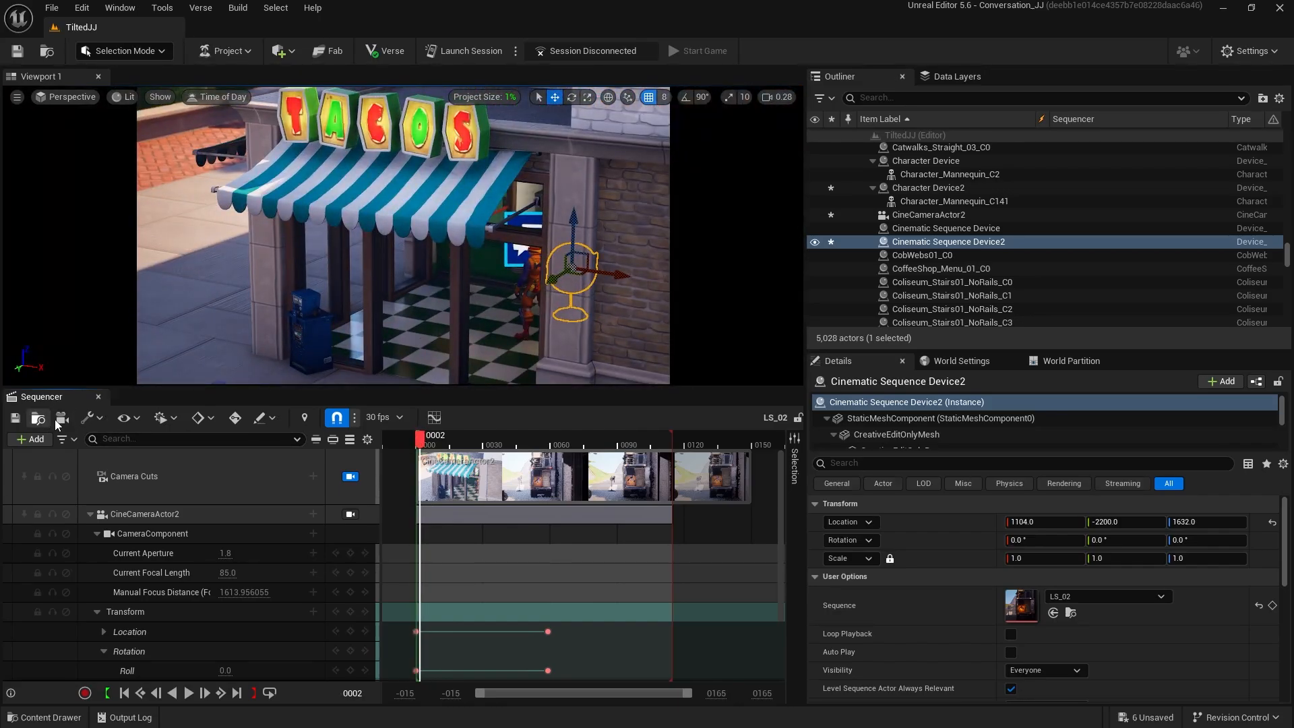
left_click(302, 298)
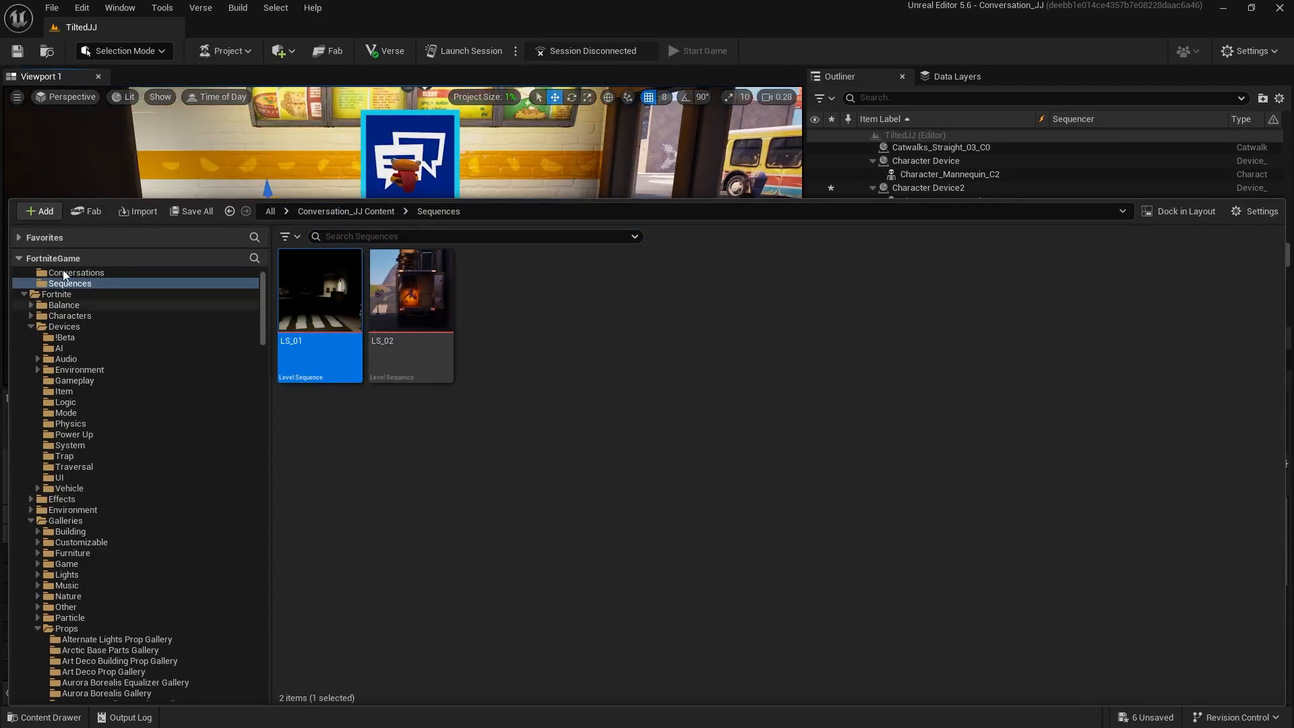
left_click(44, 718)
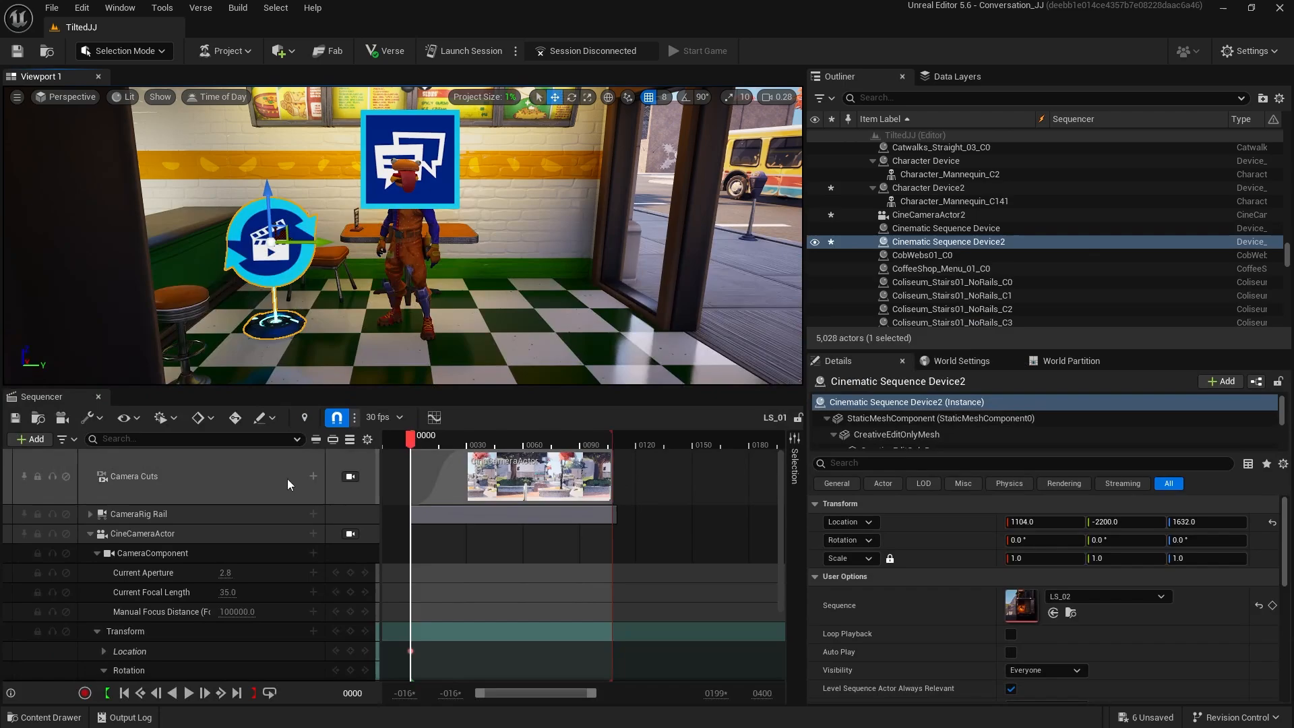
left_click(351, 477)
left_click_drag(410, 436, 609, 439)
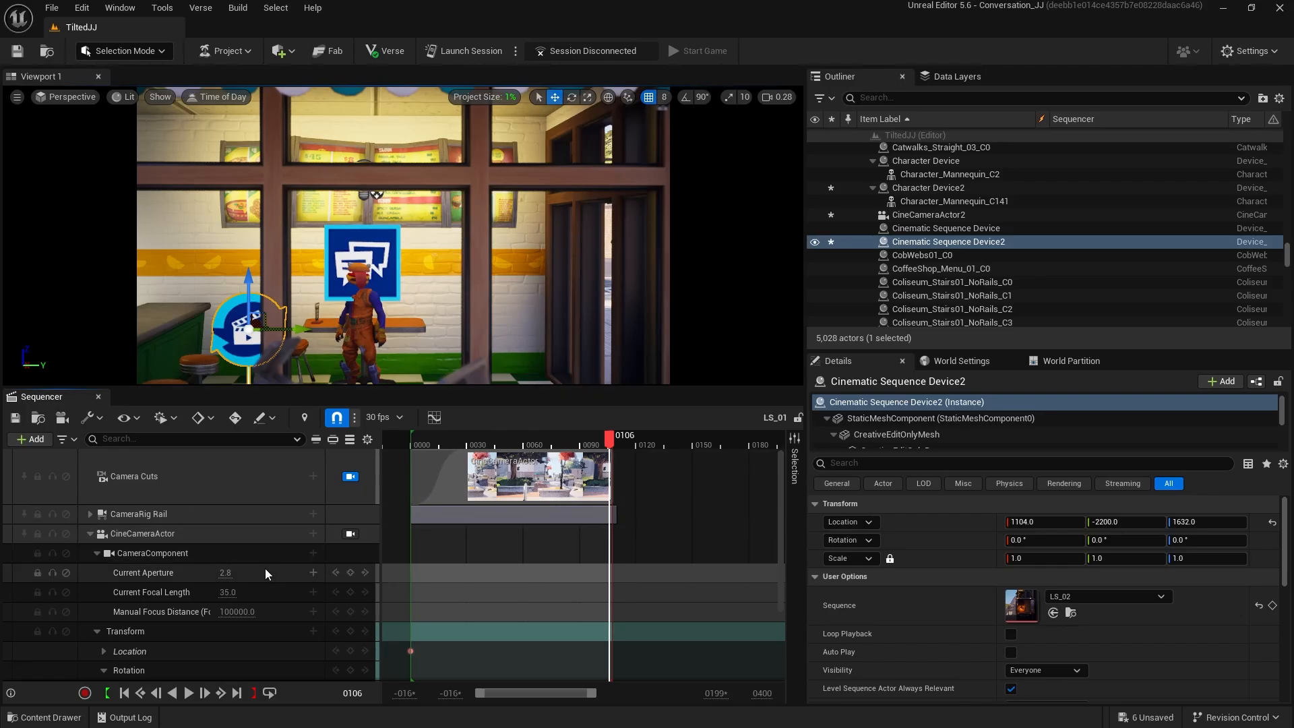
Try adjusting the yaw rotation of the LS_01 cine camera, and undo the change.
scroll(249, 600, "down", 4)
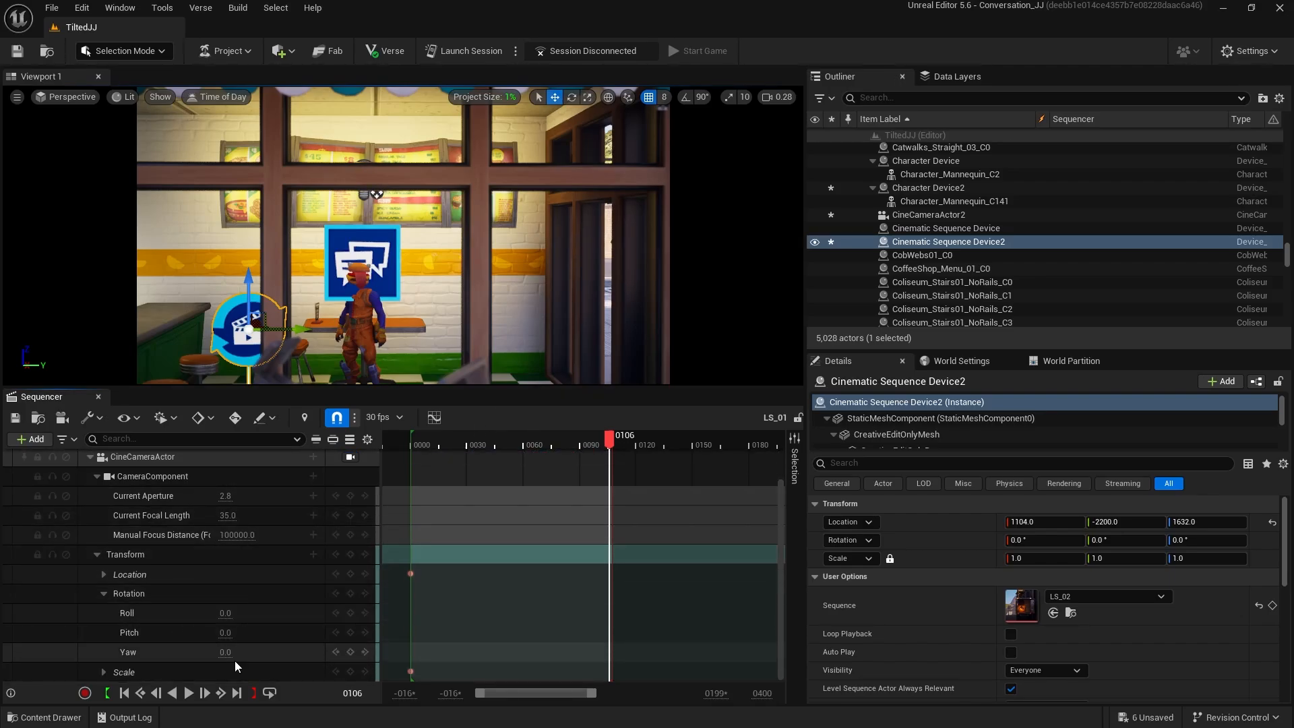
mouse_move(228, 651)
left_mouse_down()
mouse_move(247, 651)
mouse_move(228, 651)
mouse_move(238, 632)
left_mouse_up()
key("ctrl+z")
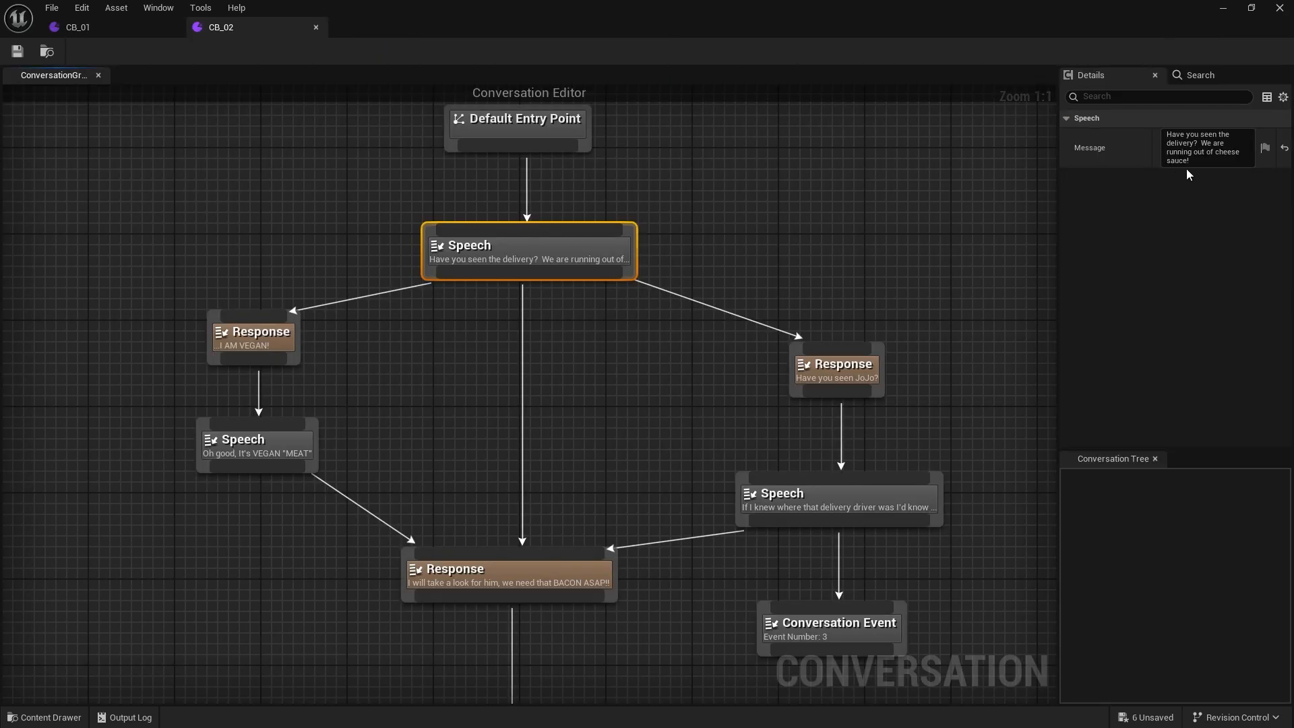
Replace "cheese sauce!" with "BACON" in the message of CB_02's first Speech node.
double_click(1226, 152)
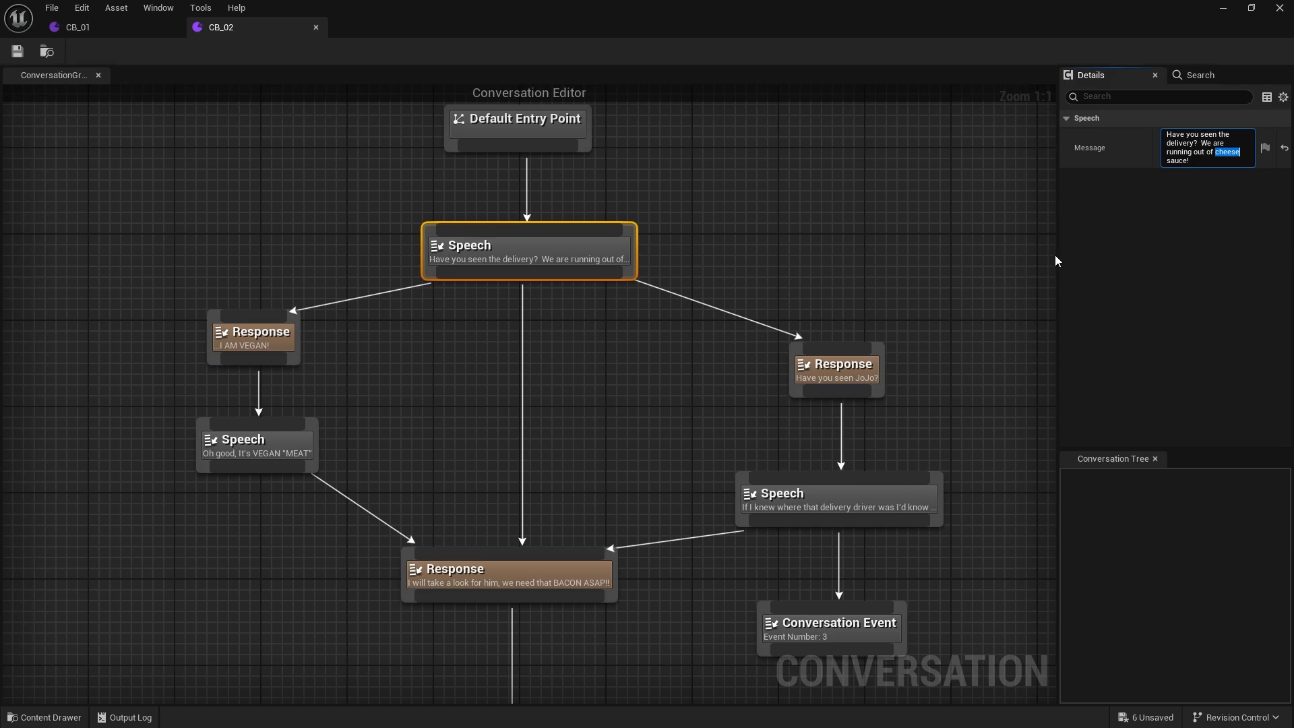
type("BACON")
key("Delete")
key("Delete")
key("Delete")
key("Delete")
key("Delete")
key("Delete")
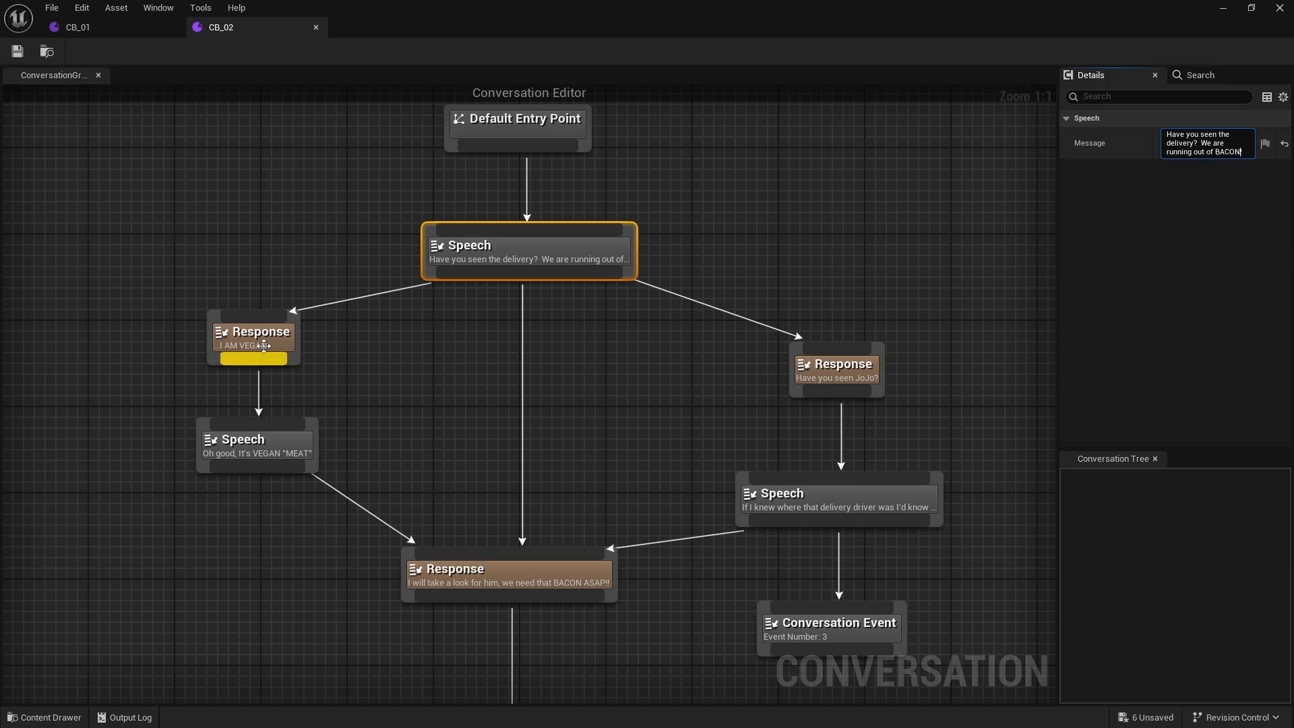
Review the CB_02 branches node by node, from the "I AM VEGAN!" response through to the event number 3 node.
left_click(296, 352)
left_click(277, 442)
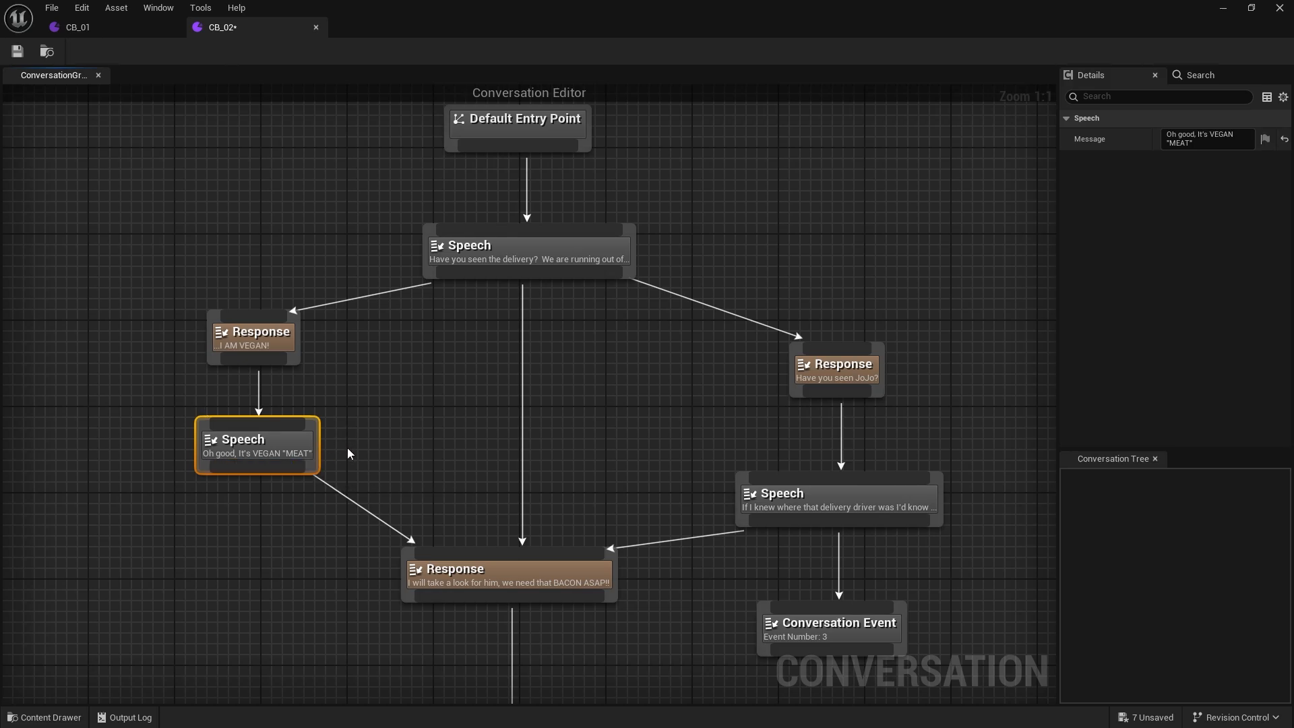
left_click(550, 576)
right_click_drag(441, 454, 436, 384)
left_click(730, 317)
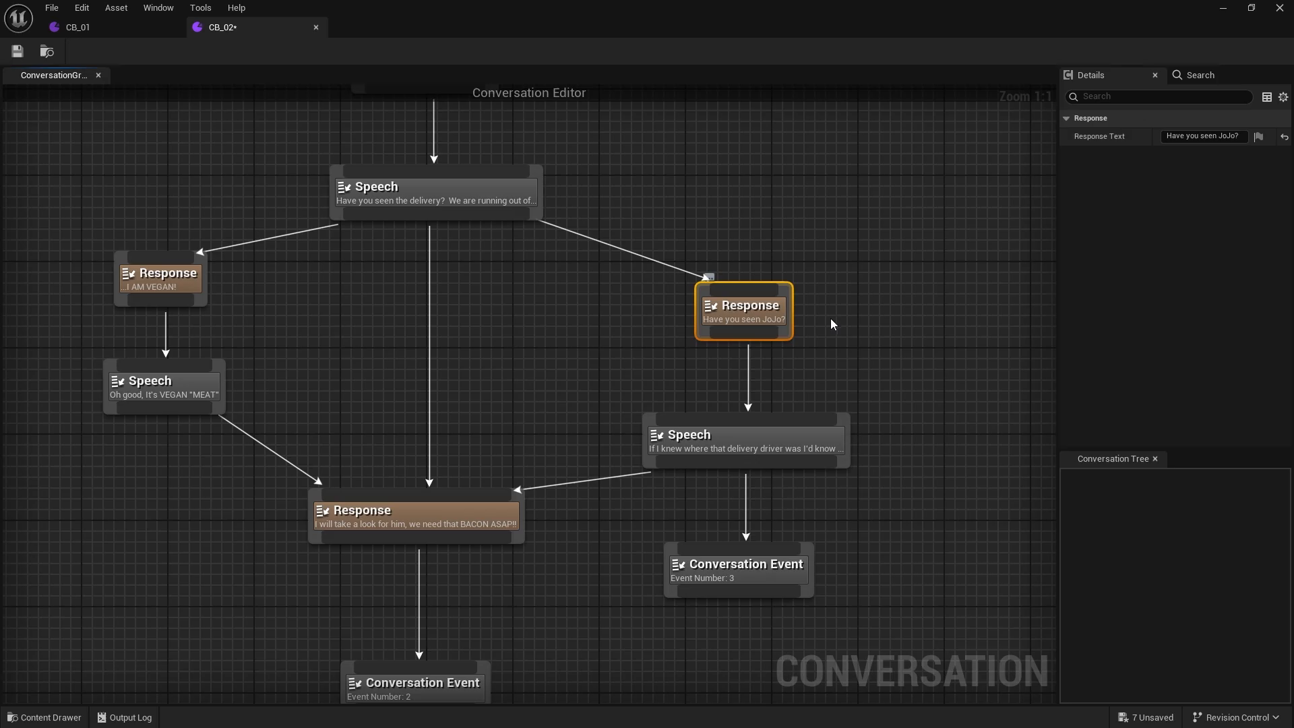
left_click(707, 441)
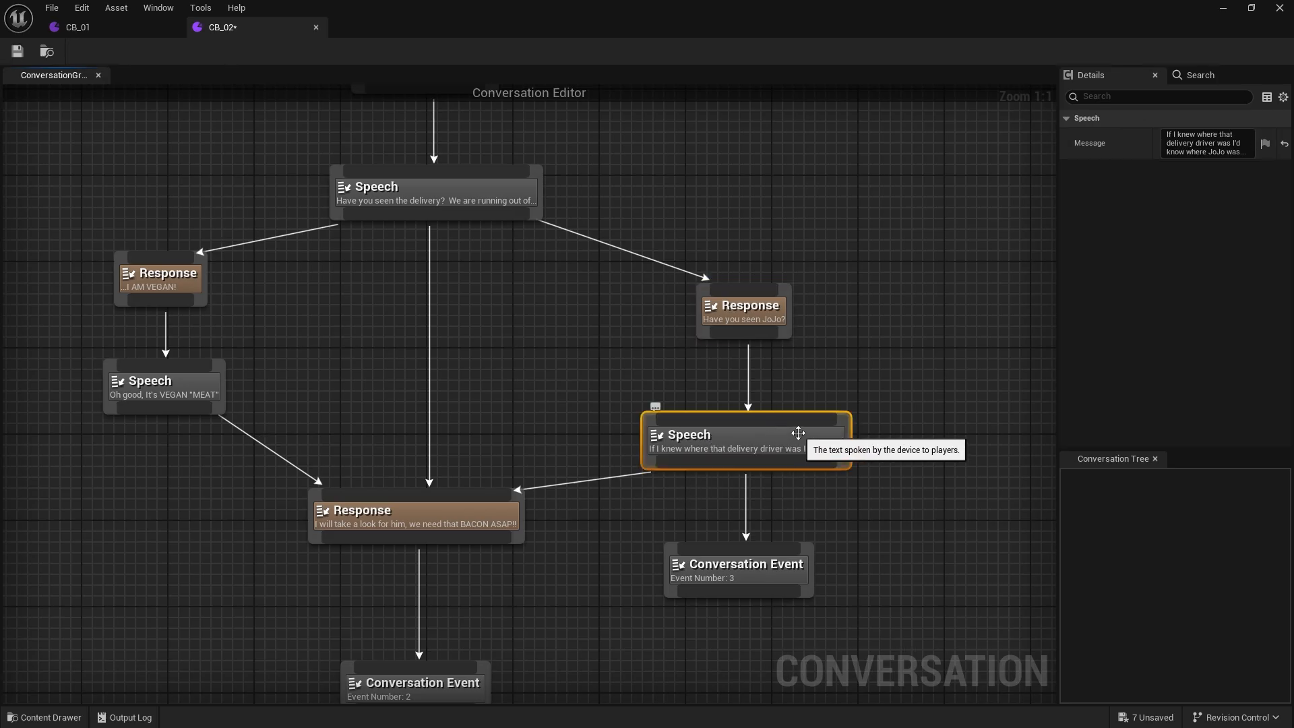
right_click_drag(747, 579, 747, 401)
left_click(747, 402)
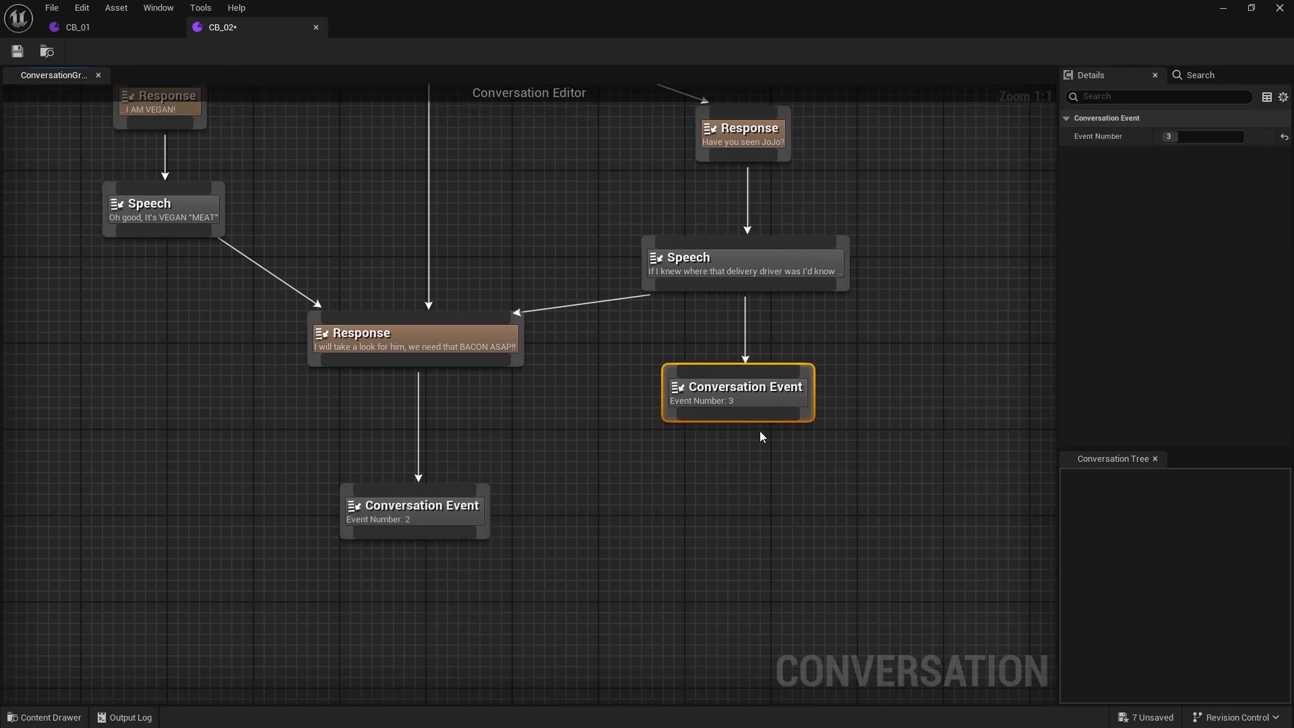
Move the Conversation Event node with event number 3 down until it is level with the event number 2 node.
mouse_move(759, 404)
left_mouse_down()
mouse_move(749, 404)
mouse_move(770, 404)
left_mouse_up()
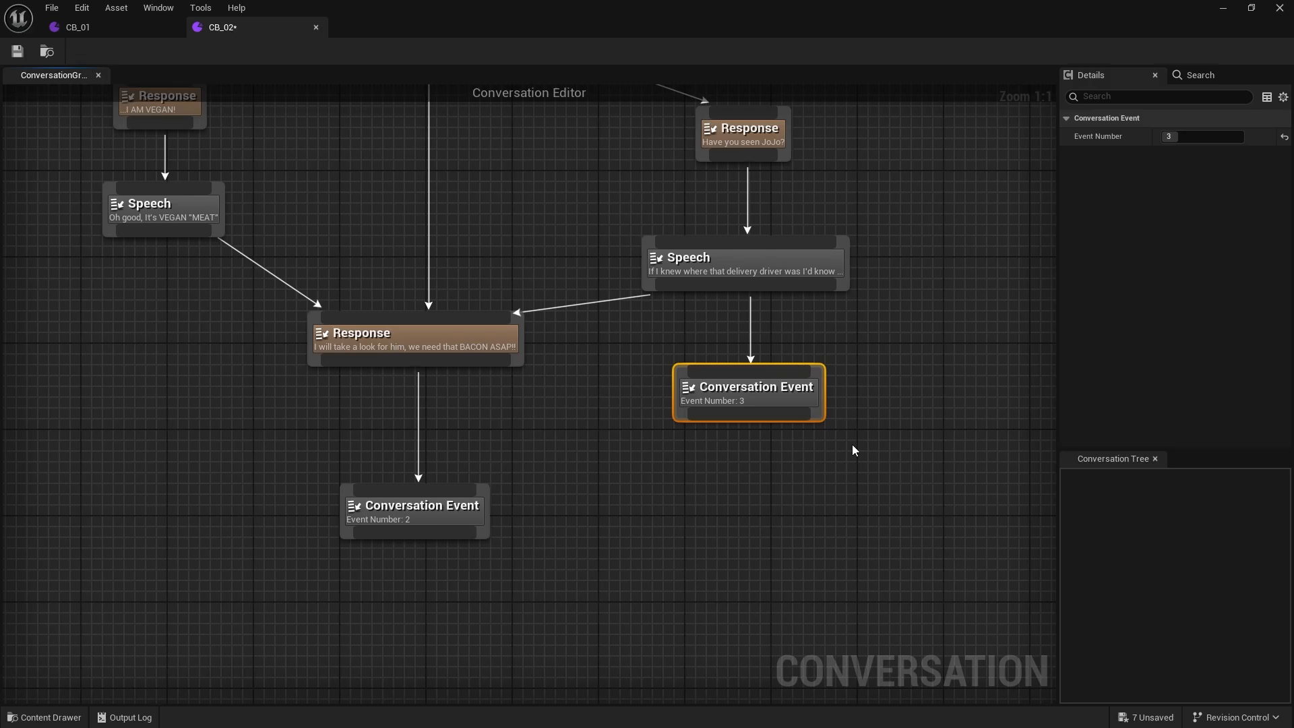
left_click(814, 453)
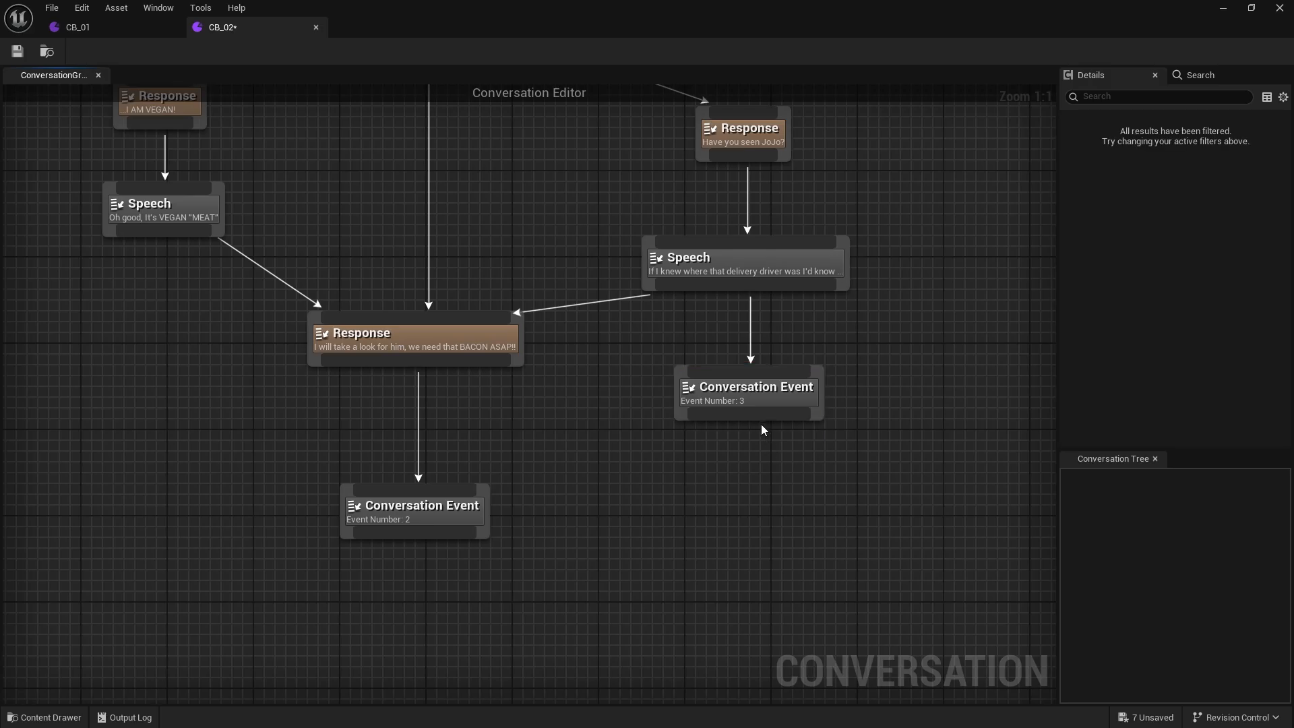
left_click(760, 405)
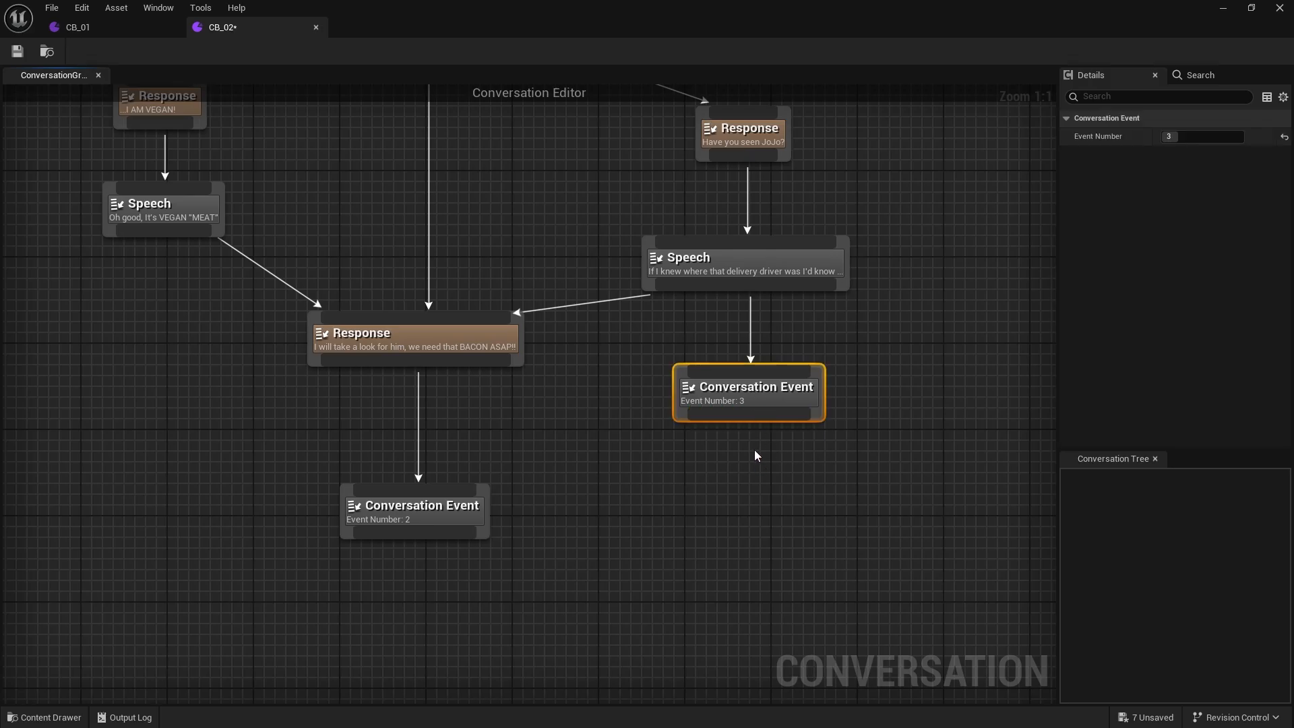
right_click_drag(754, 456, 778, 508)
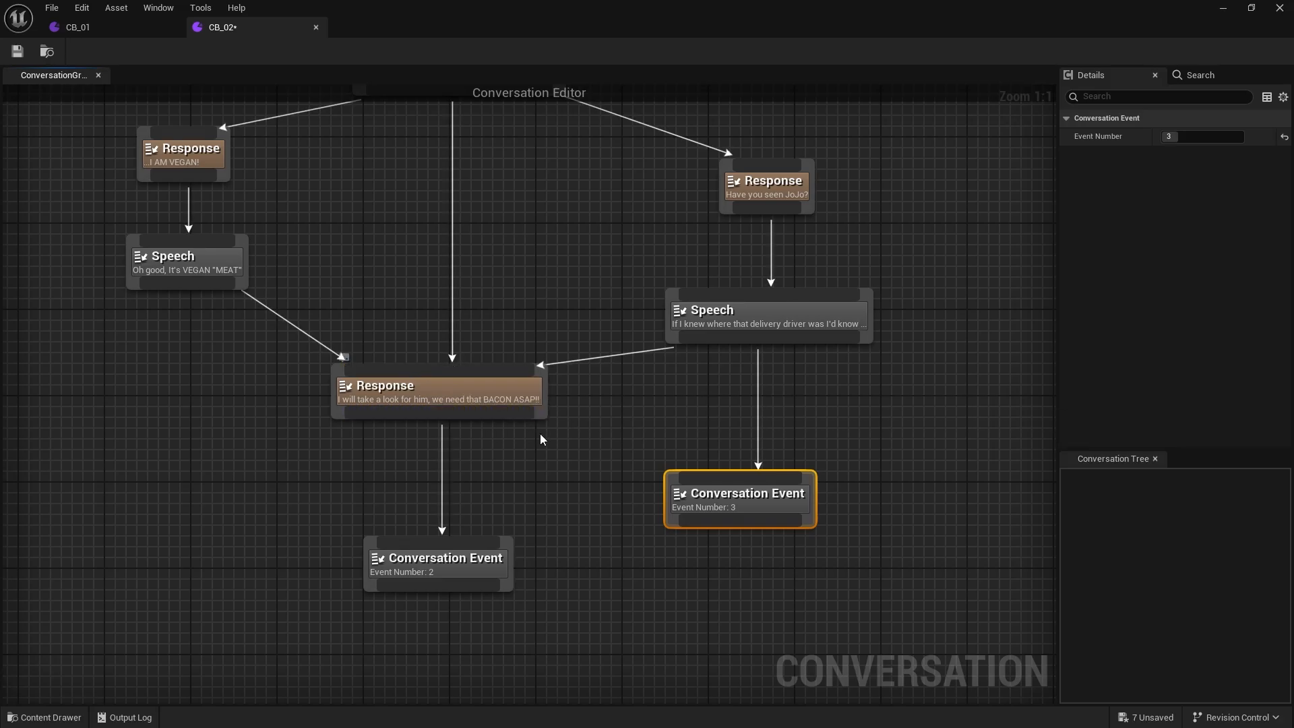
left_click_drag(750, 512, 739, 577)
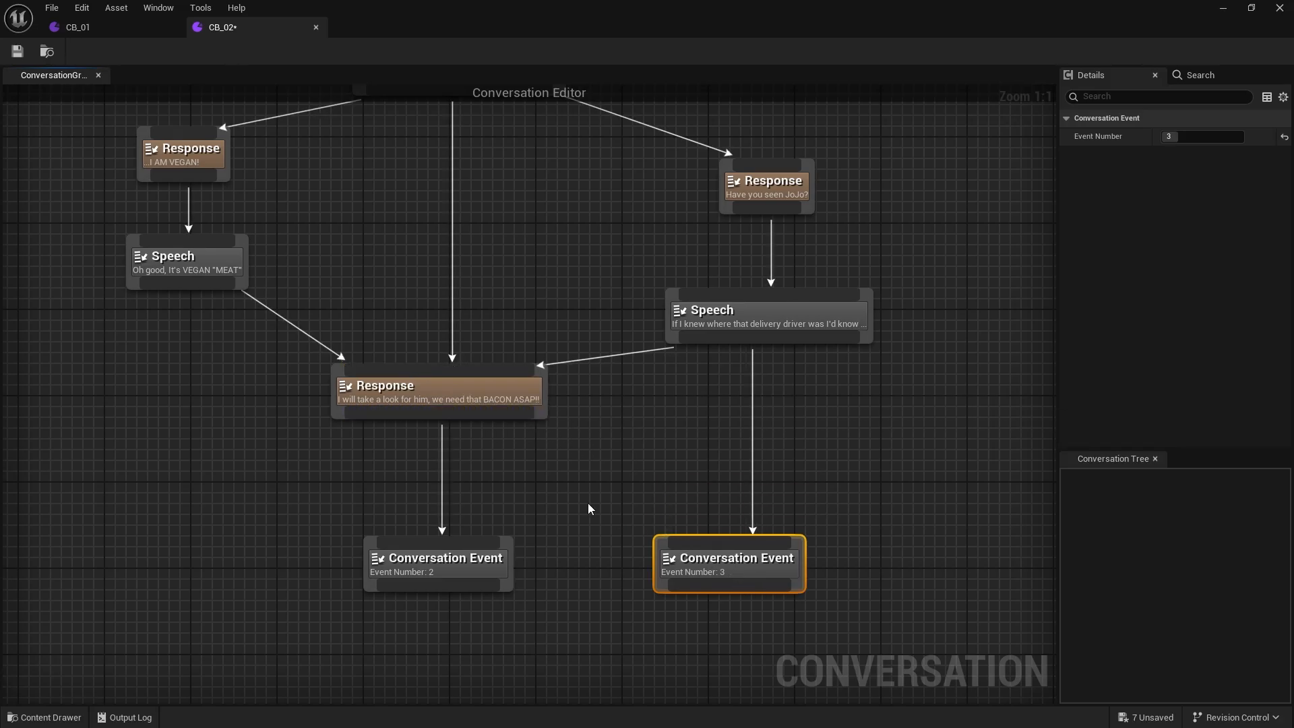
Connect the "I will take a look for him, we need that BACON ASAP!!" response to the event number 3 node.
left_click_drag(524, 414, 683, 545)
right_click_drag(663, 439, 627, 377)
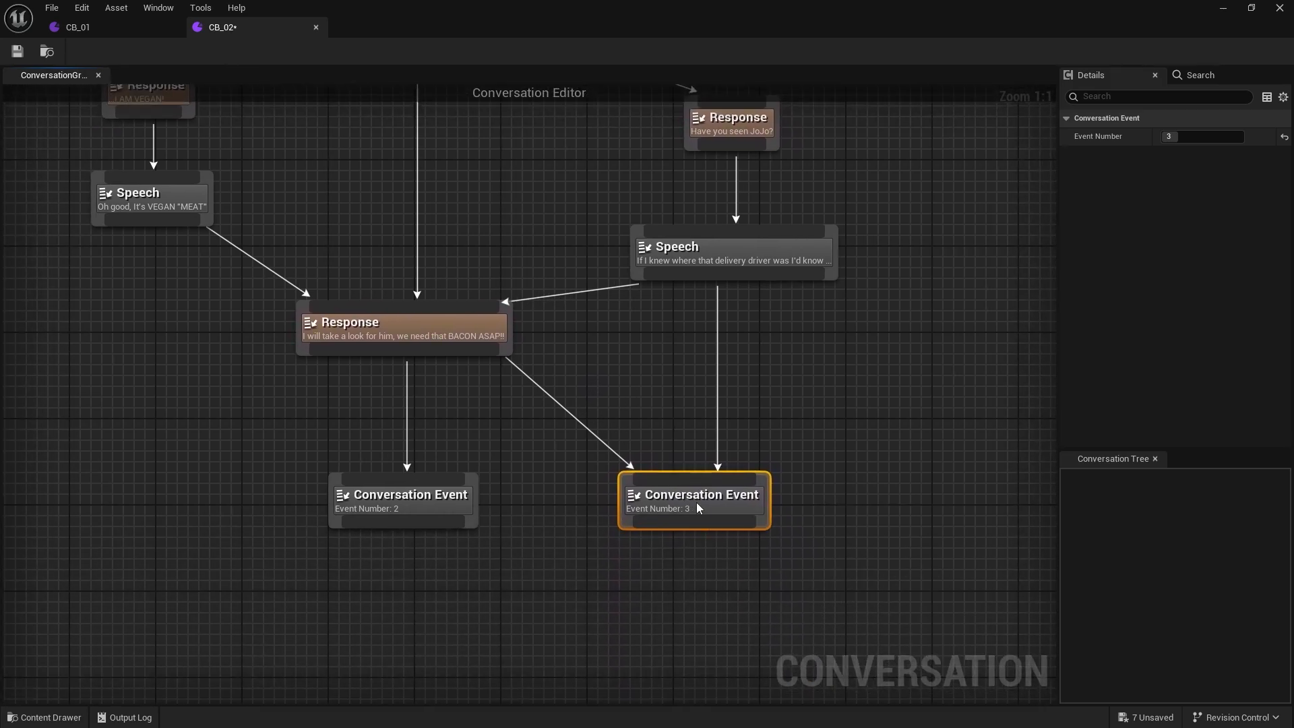
left_click_drag(697, 503, 725, 500)
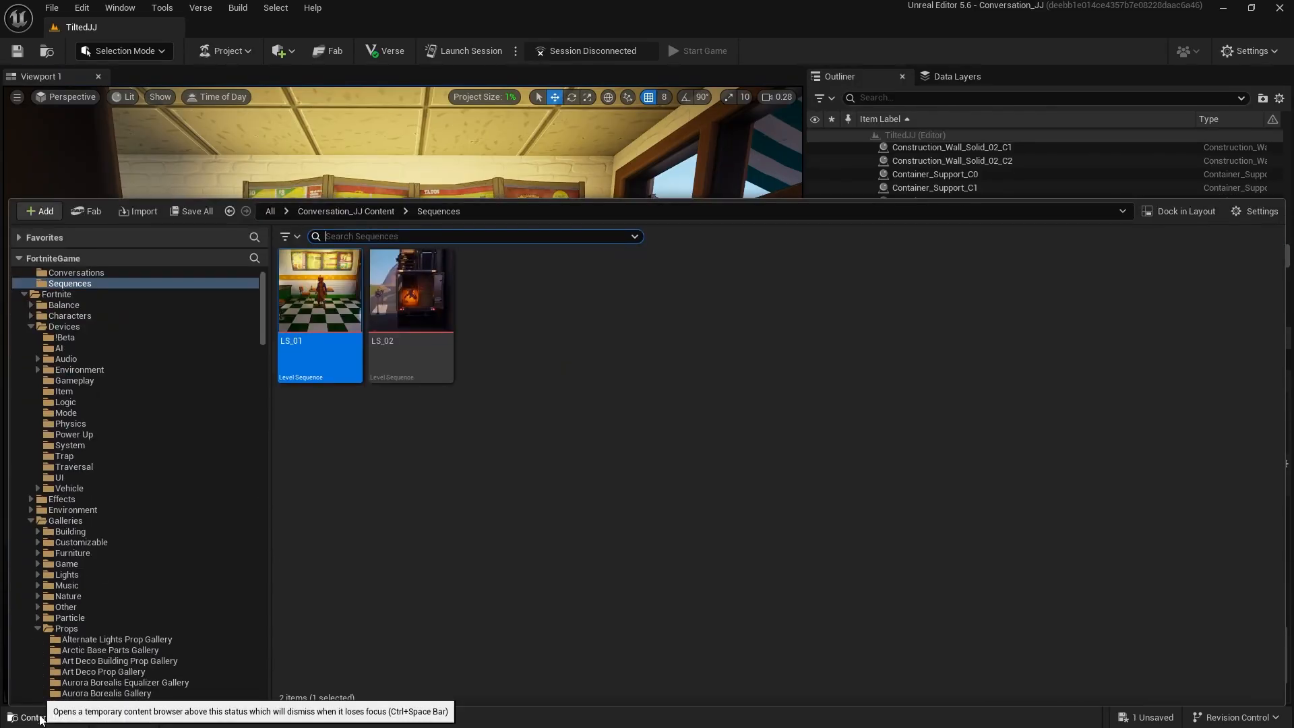
Search the Fortnite devices for "track" and place a Tracker device on the shop floor beside Beef Boss.
left_click(51, 295)
left_click(61, 327)
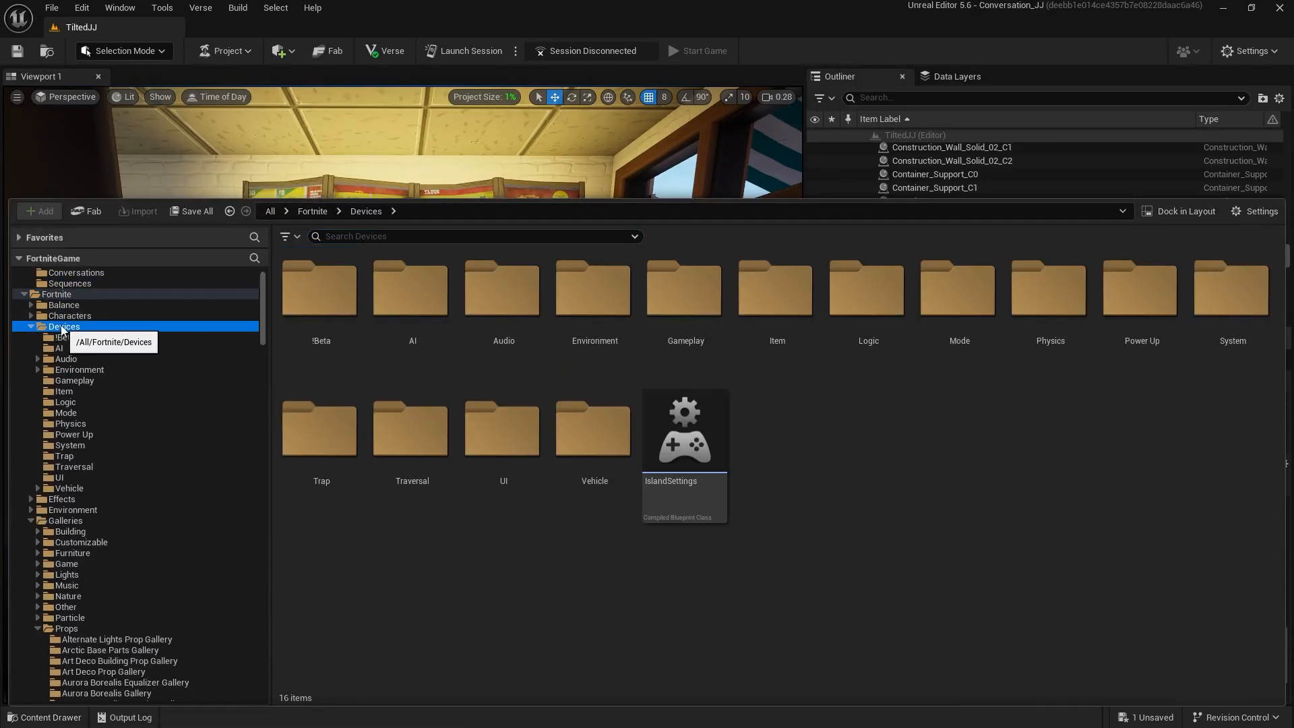
left_click(347, 235)
type("track")
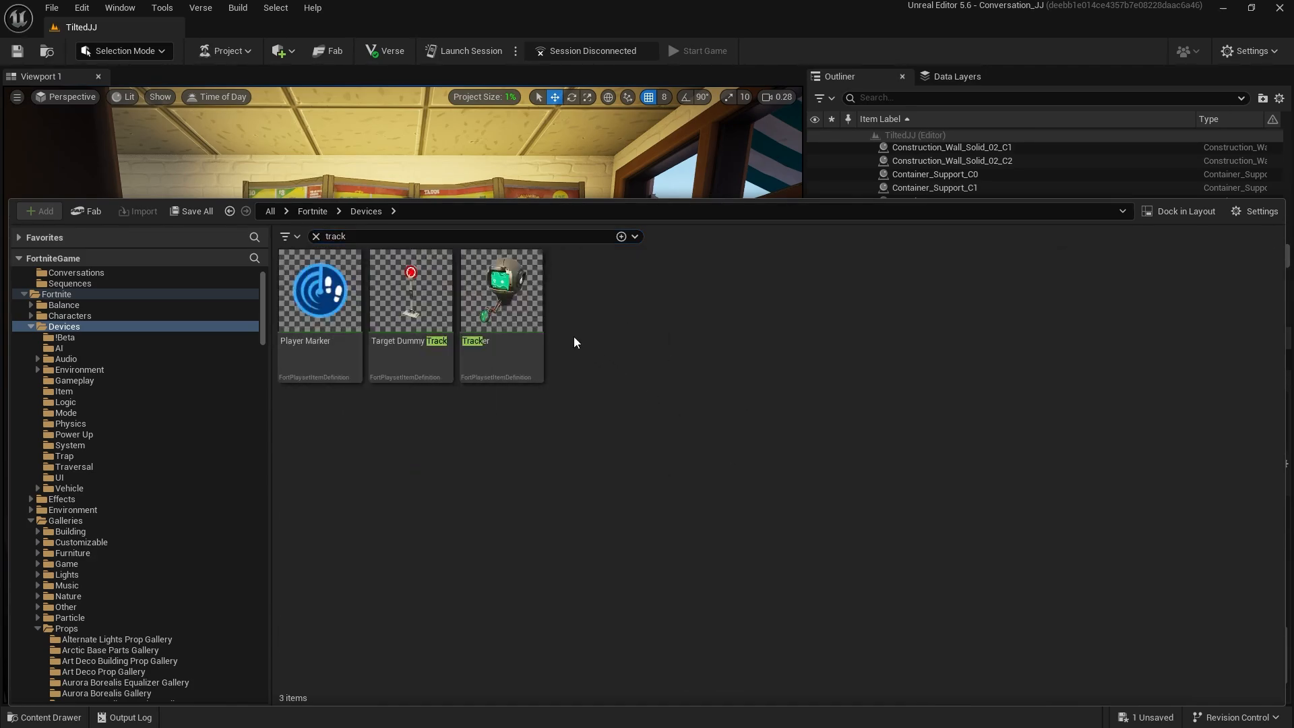
left_click_drag(516, 290, 555, 232)
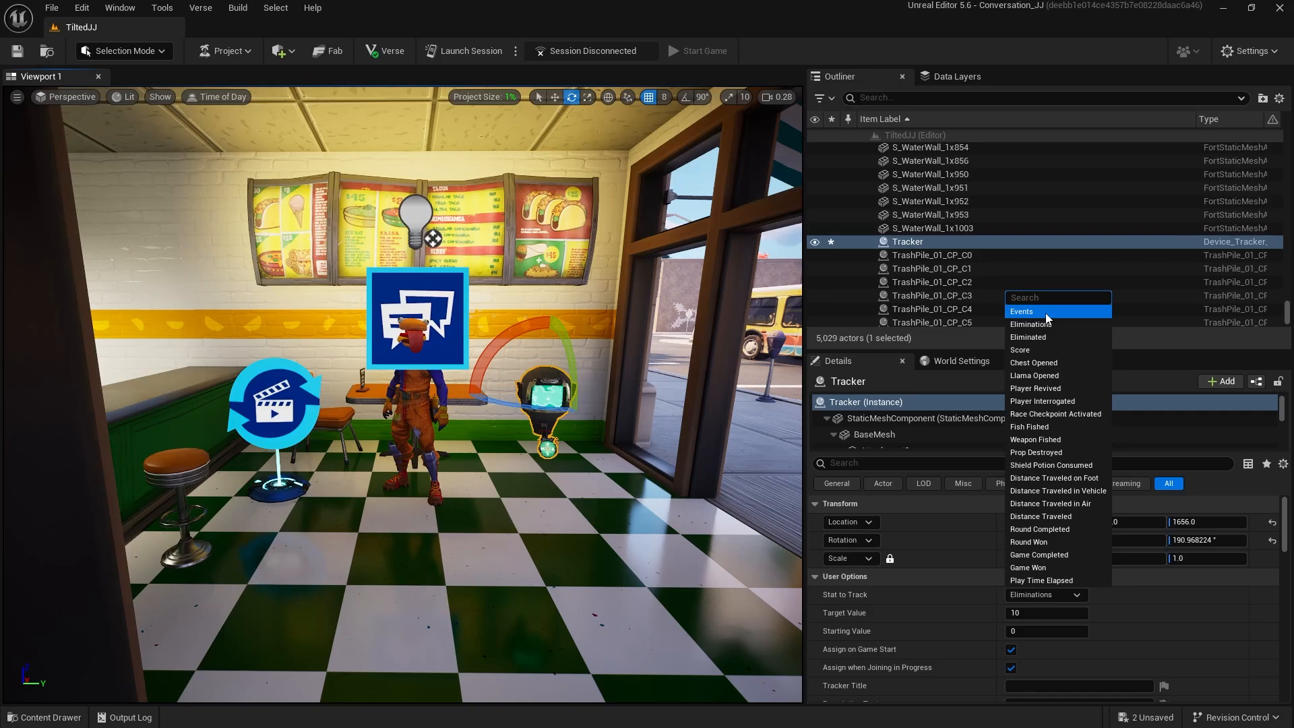
Set the Tracker's Stat to Track to Events, its Target Value to 1 and its title to "Get the BACON to Beef Boss".
left_click(1046, 312)
left_click(1034, 686)
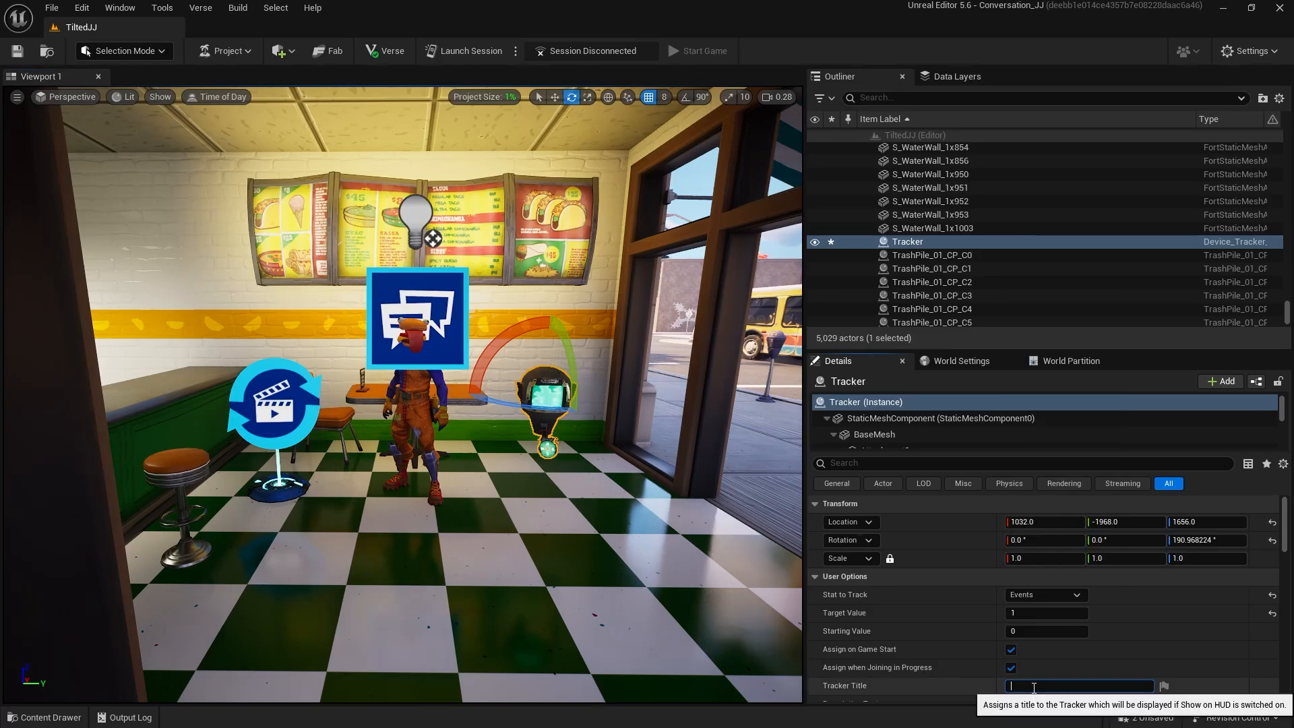
type("Get t")
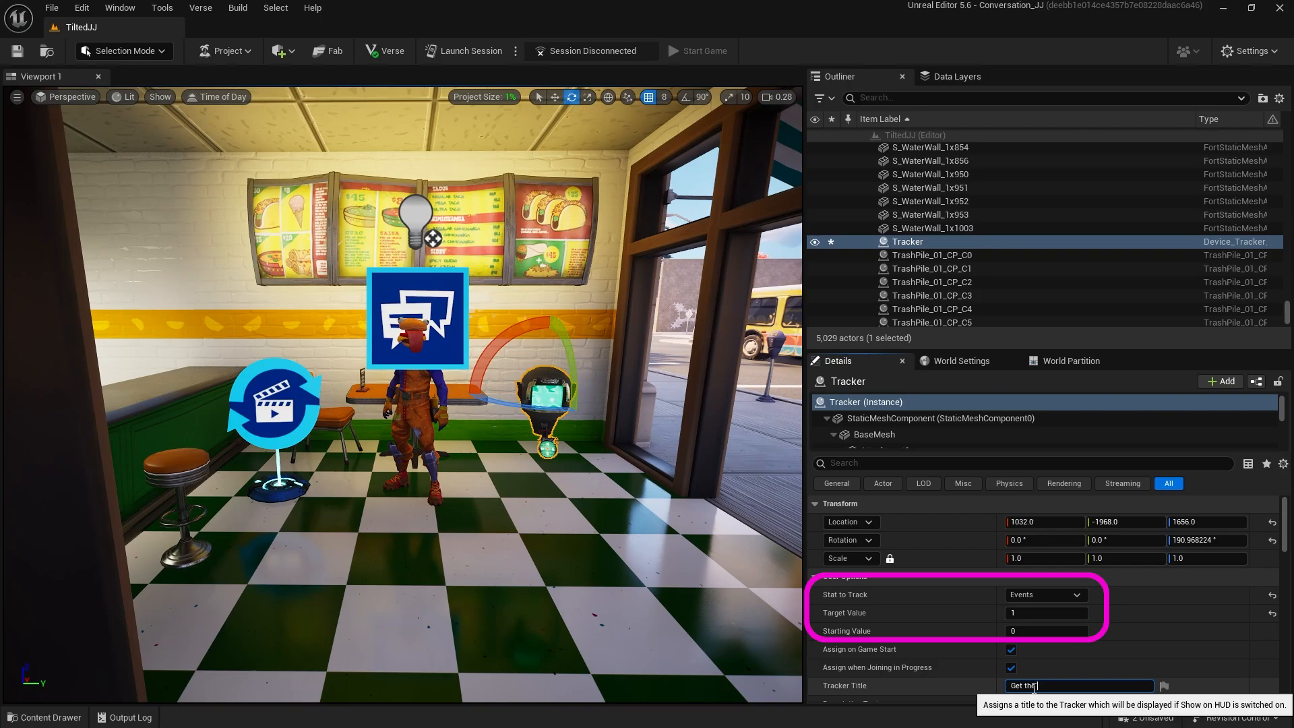
type("he BACON to")
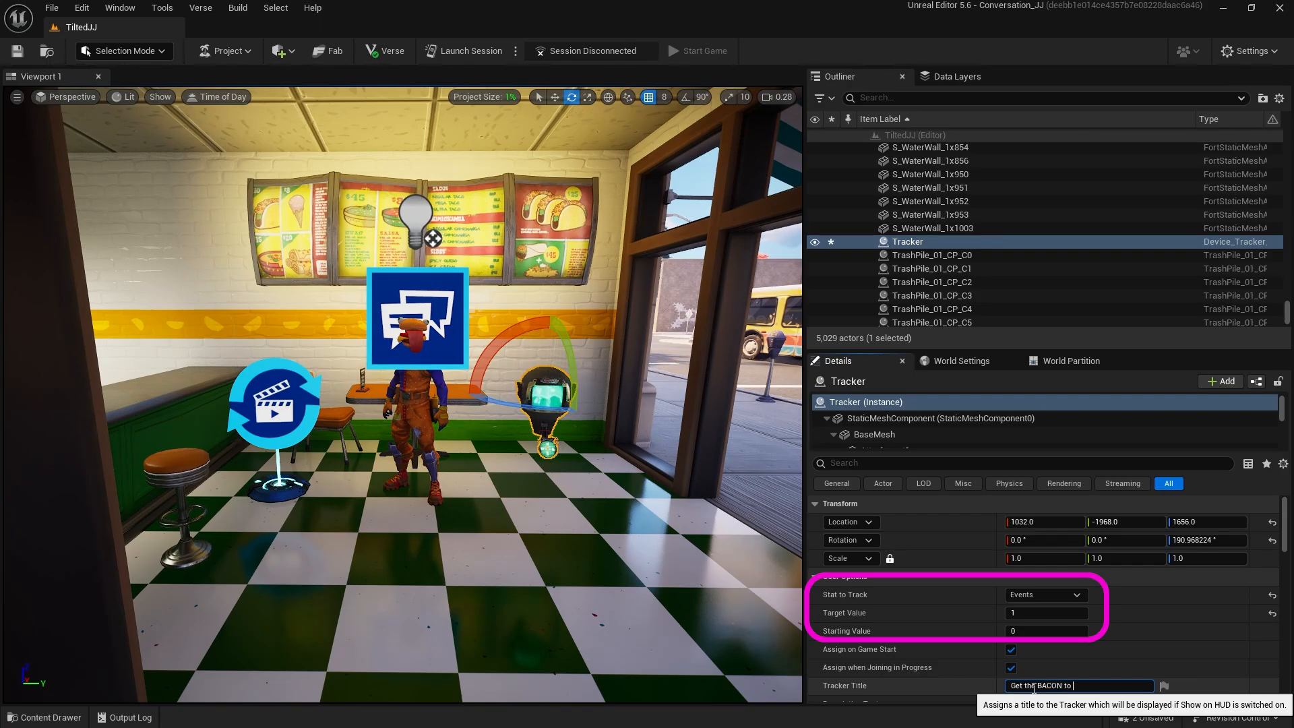
type(" Beef Bo")
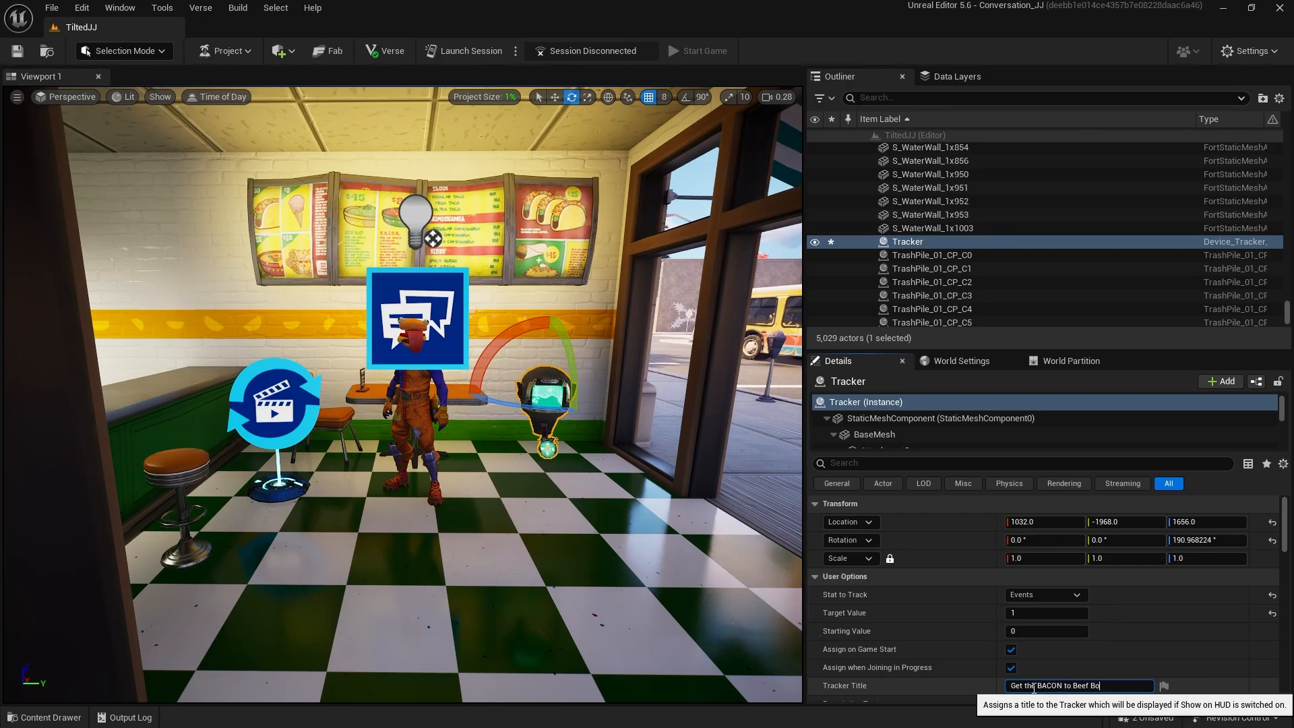
type("ss")
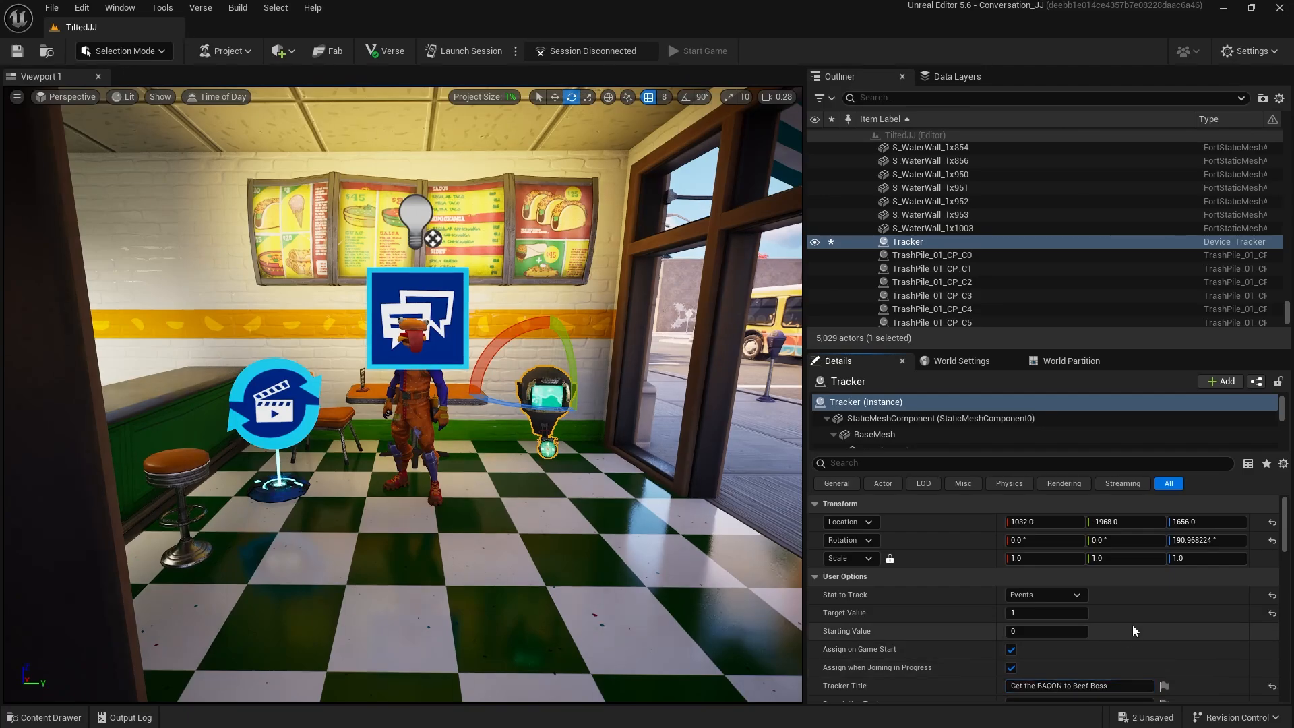
Bind the Tracker's Assign function to Beef Boss's Conversation Device2 with On Conversation Event Three.
scroll(1132, 625, "down", 10)
scroll(1116, 607, "down", 1)
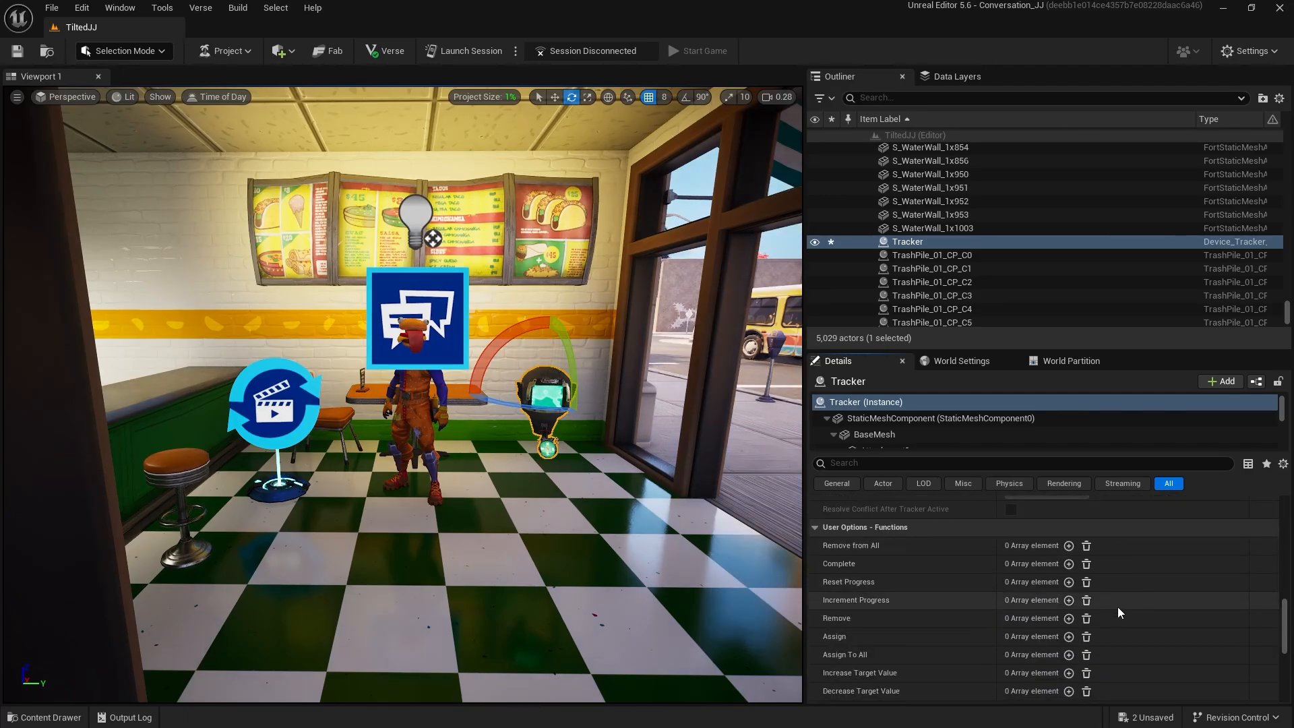
left_click(1069, 636)
left_click(1212, 654)
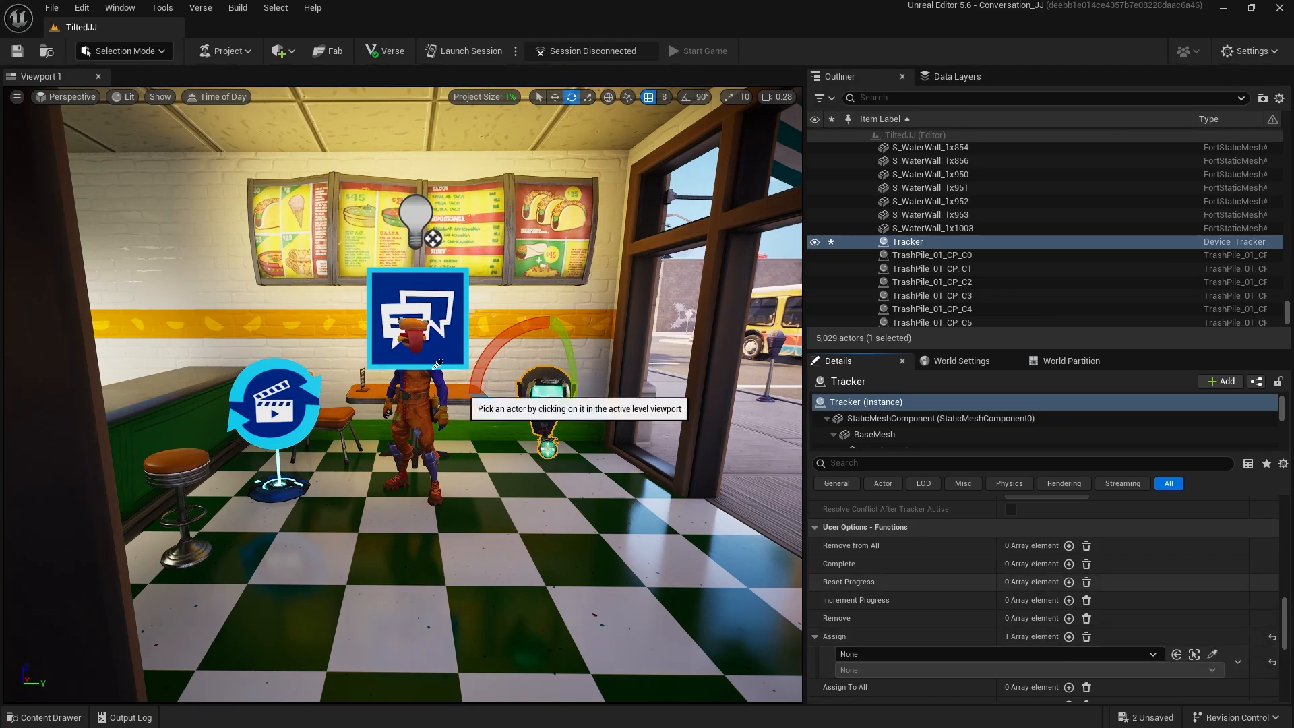
left_click(437, 364)
left_click(867, 668)
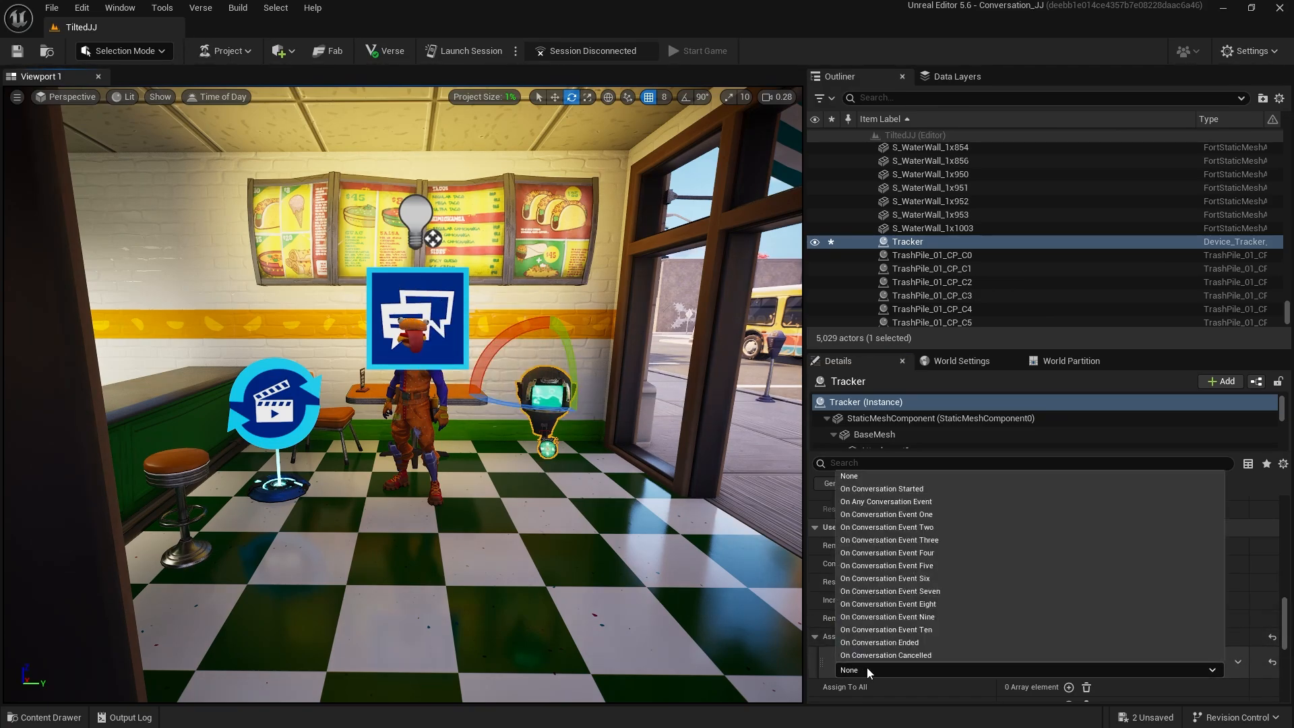
left_click(910, 540)
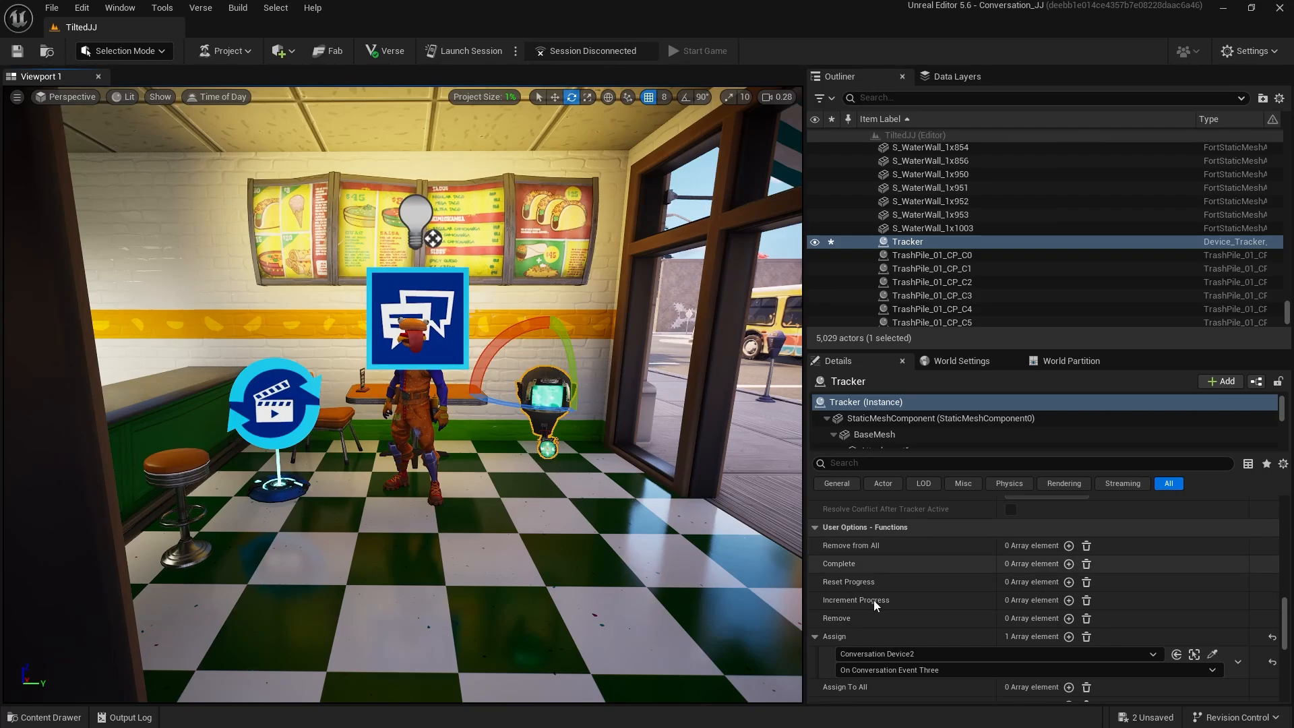
Bind the Tracker's Increase Target Value function to the collection event of the bacon Collectible Object in the delivery truck.
scroll(990, 629, "down", 3)
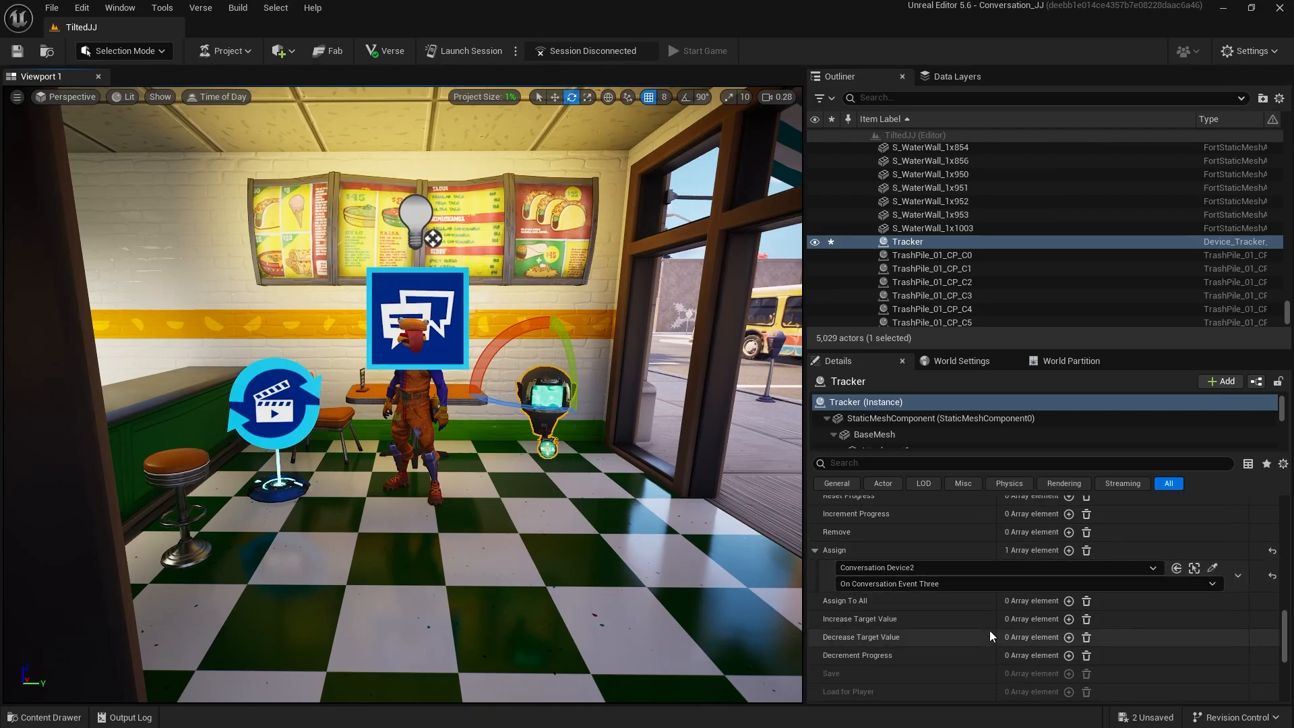
scroll(990, 636, "down", 1)
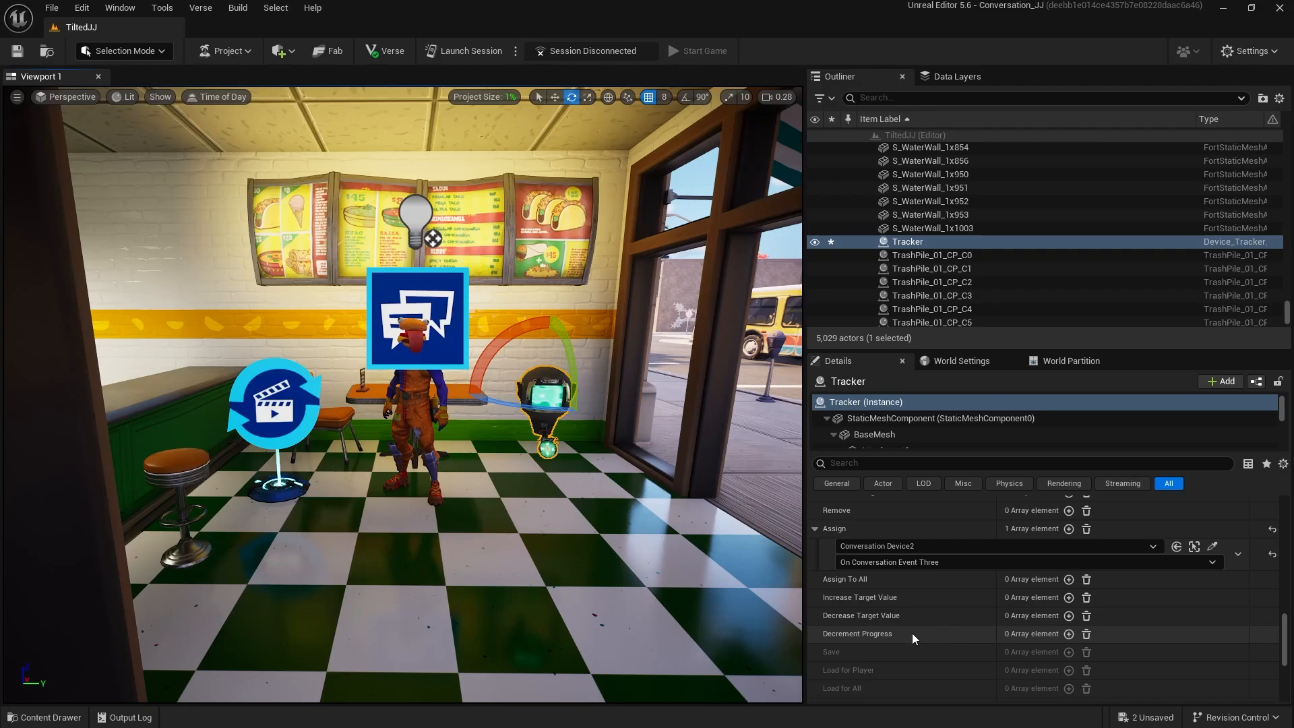
left_click(1068, 597)
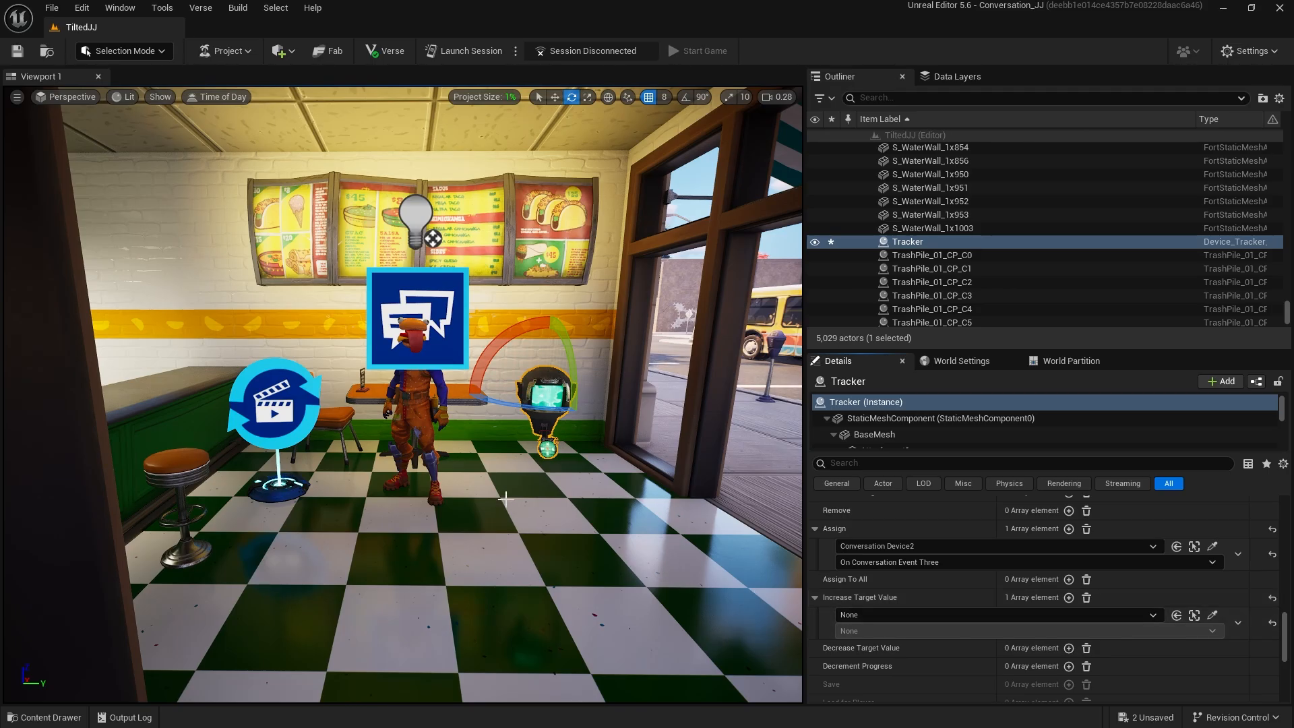
key("w")
right_click_drag(506, 499, 708, 537)
key("w")
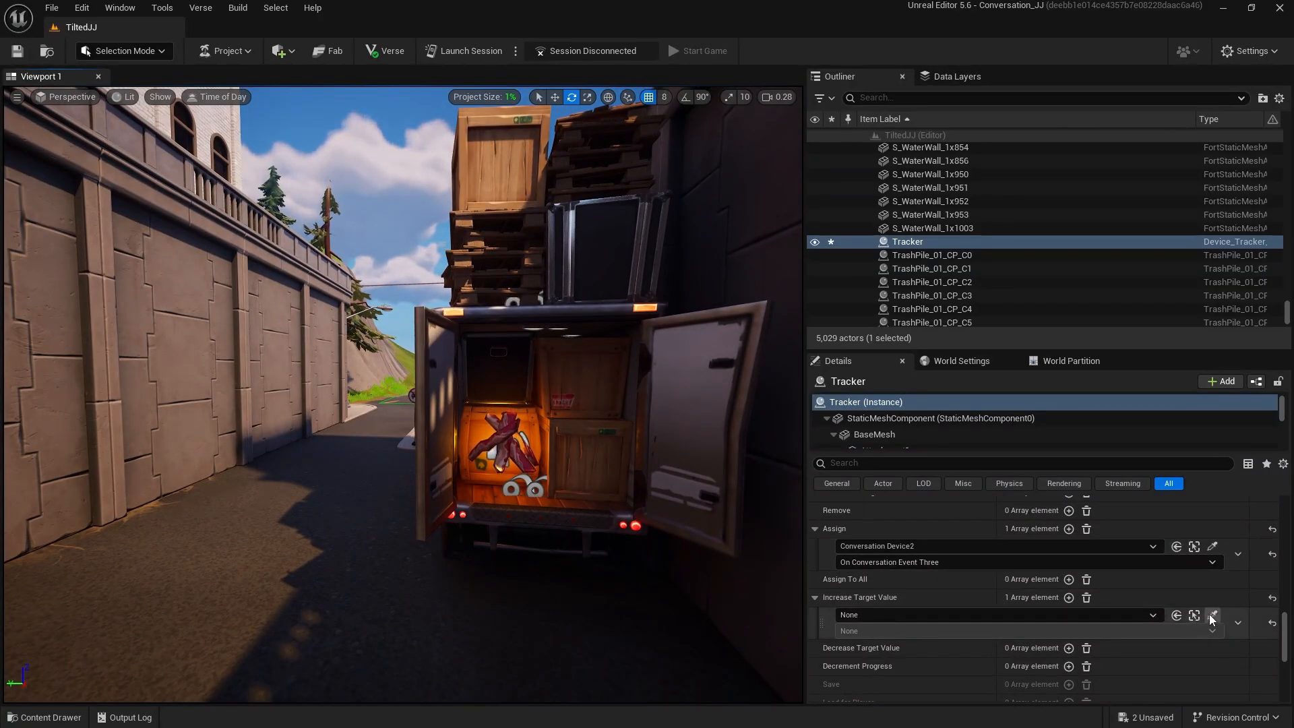
left_click(1211, 617)
left_click(506, 418)
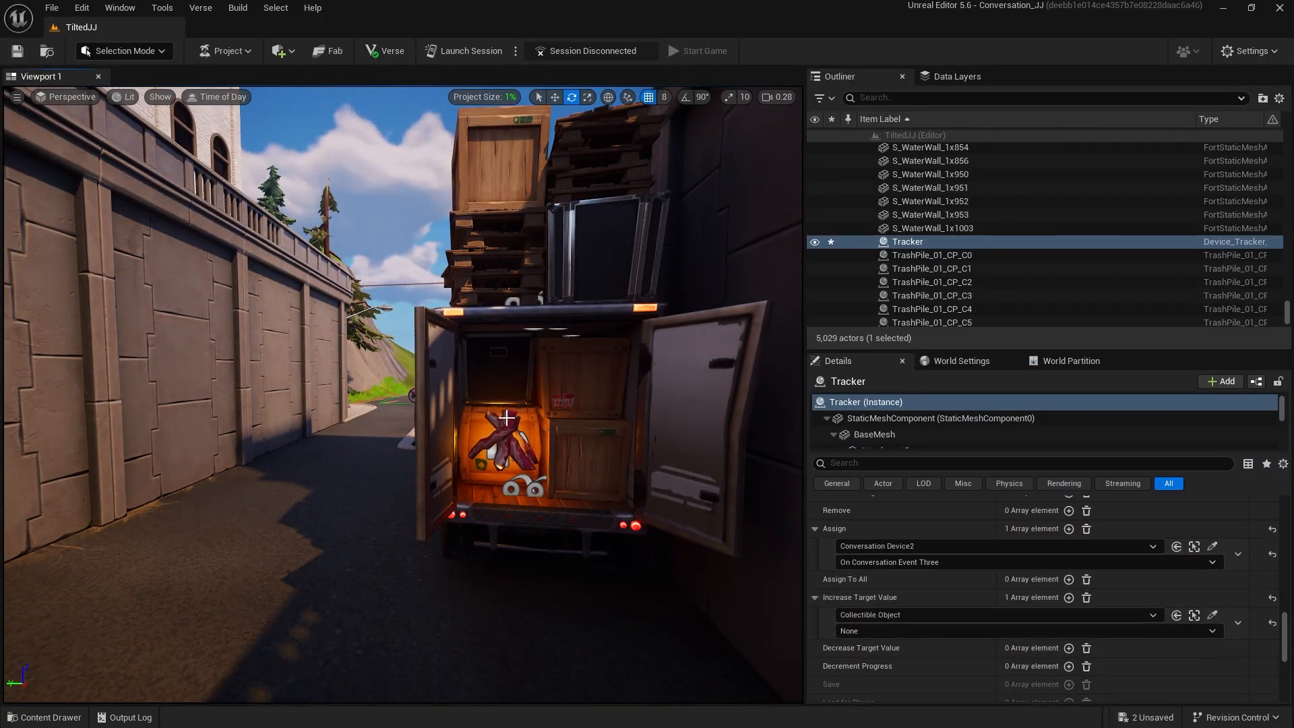
left_click(866, 632)
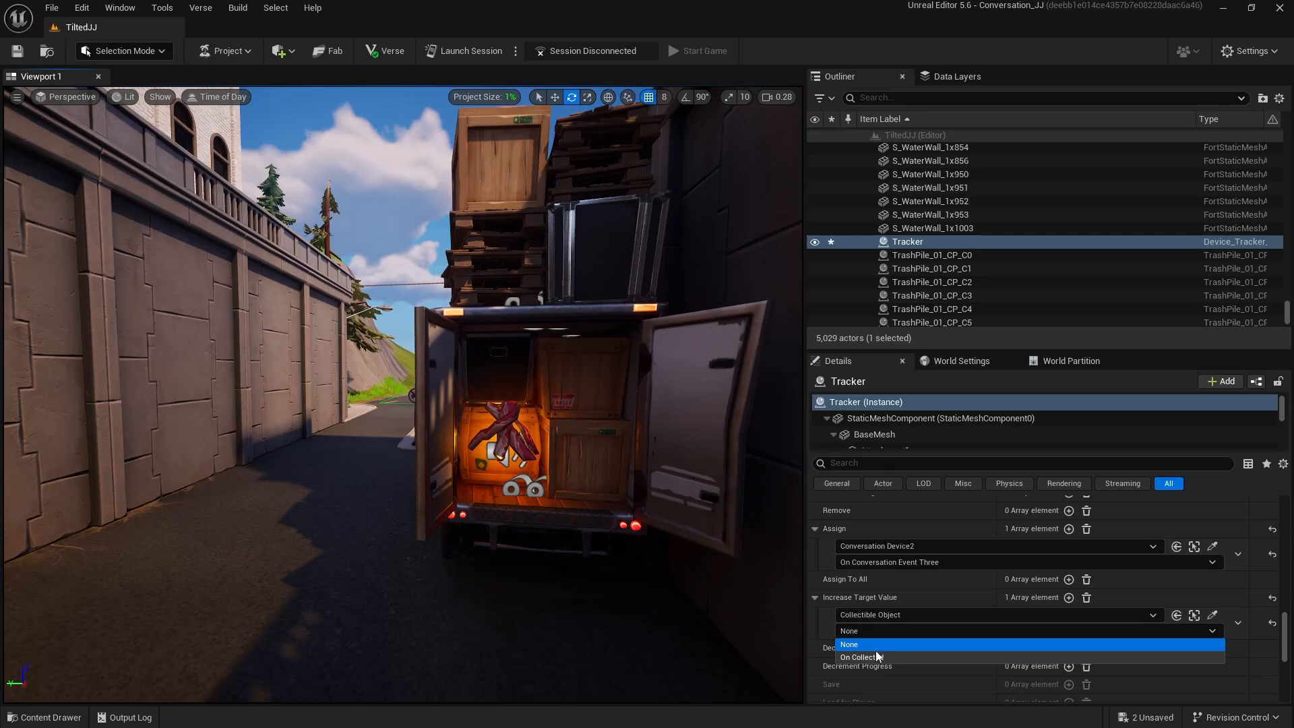
left_click(876, 656)
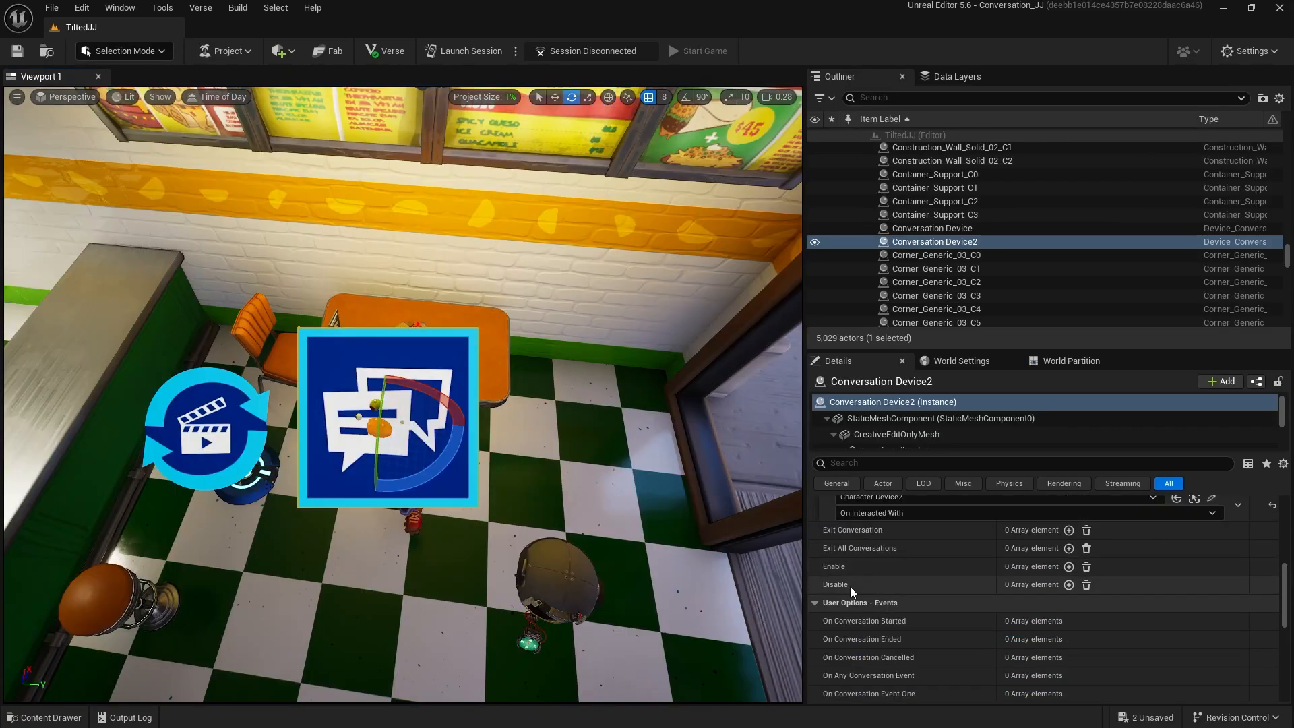
Bind Conversation Device2's Disable function to the Tracker's When Complete event.
left_click(1069, 585)
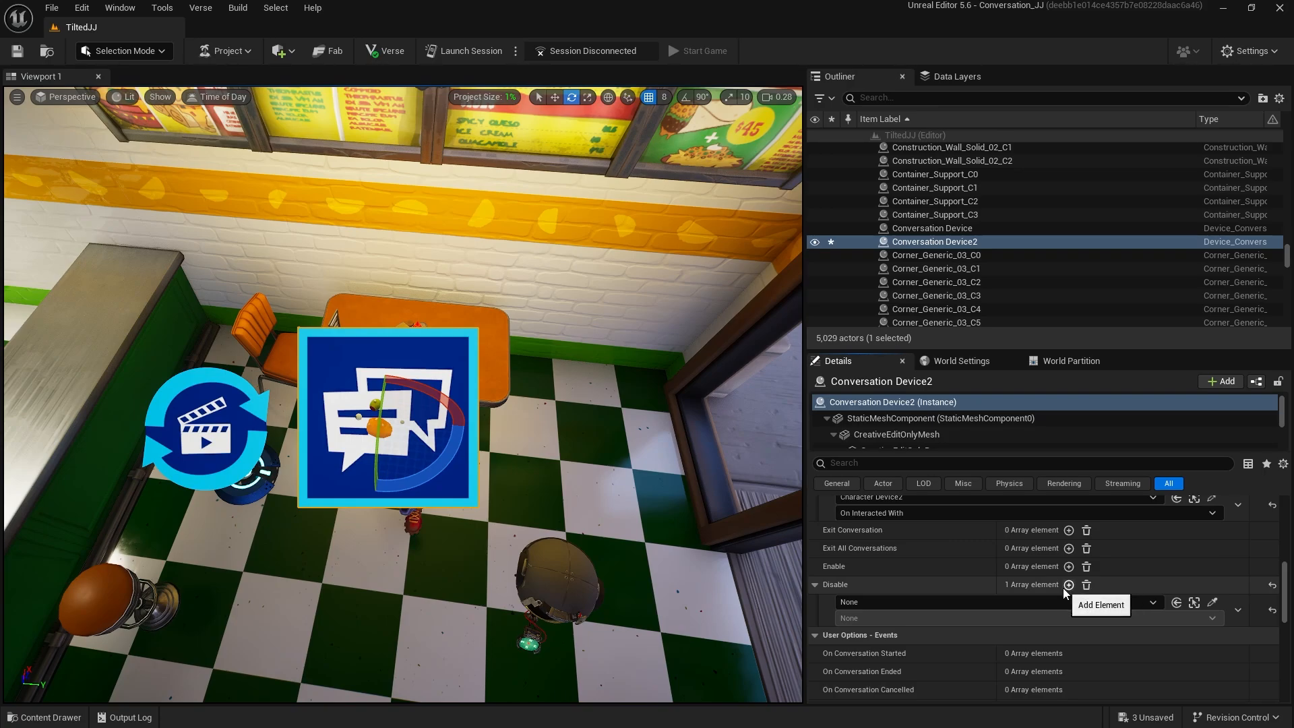
left_click(1212, 602)
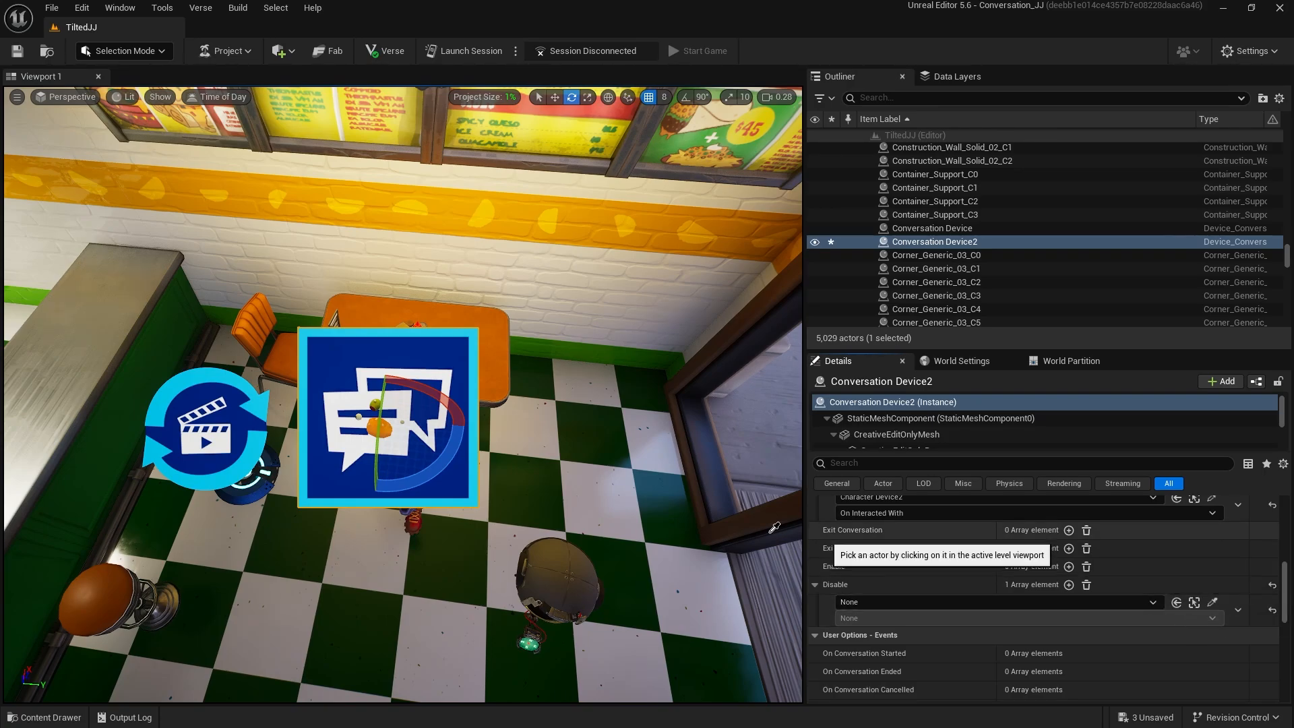
left_click(569, 567)
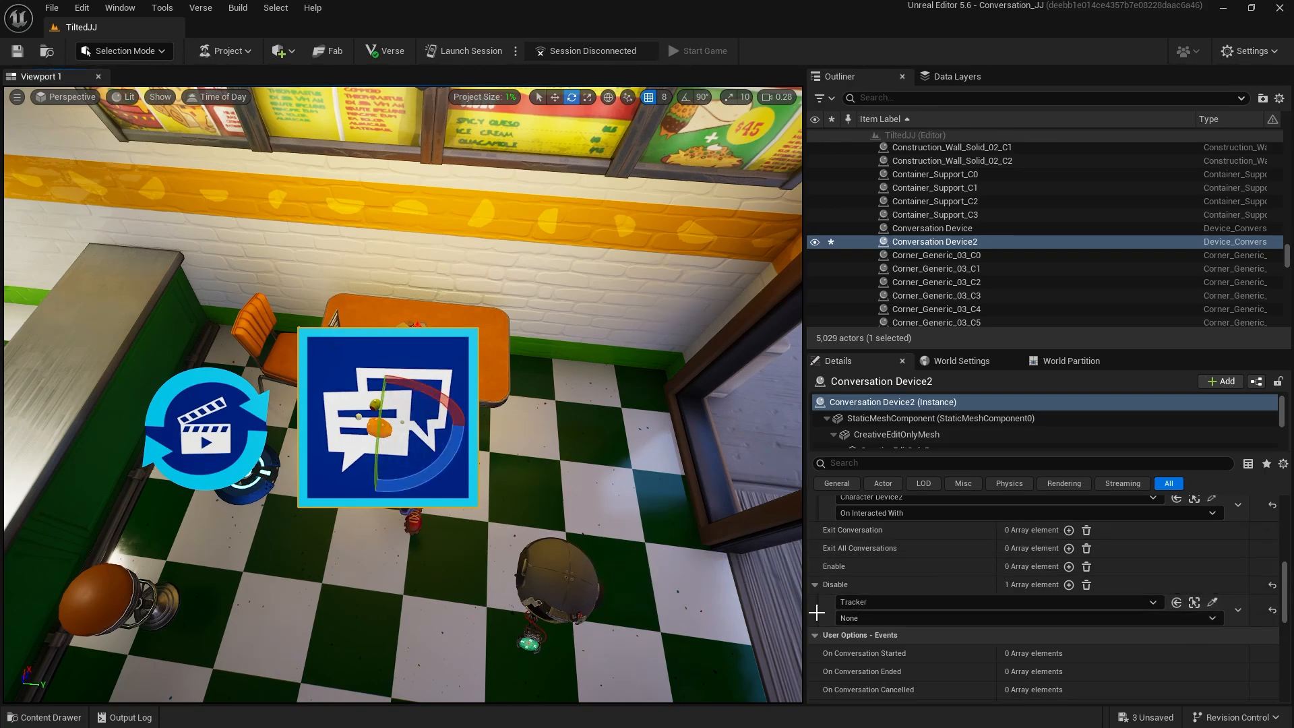
left_click(868, 618)
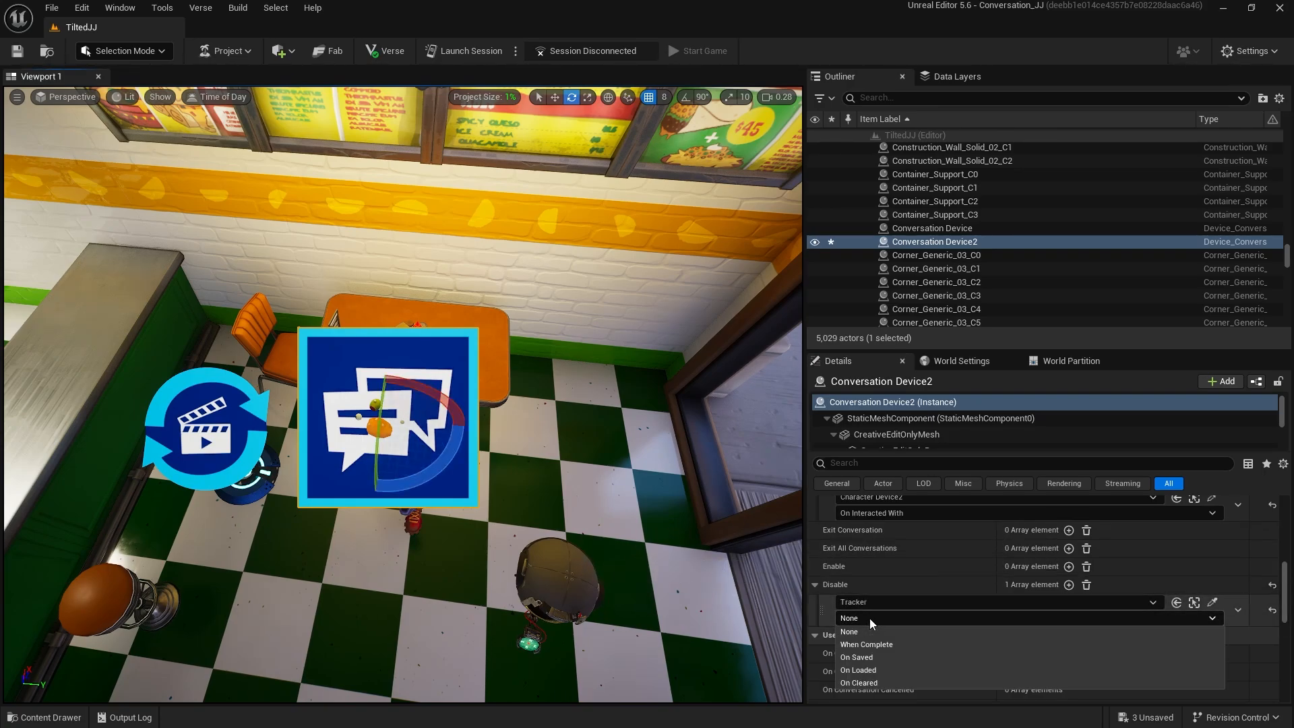
left_click(892, 645)
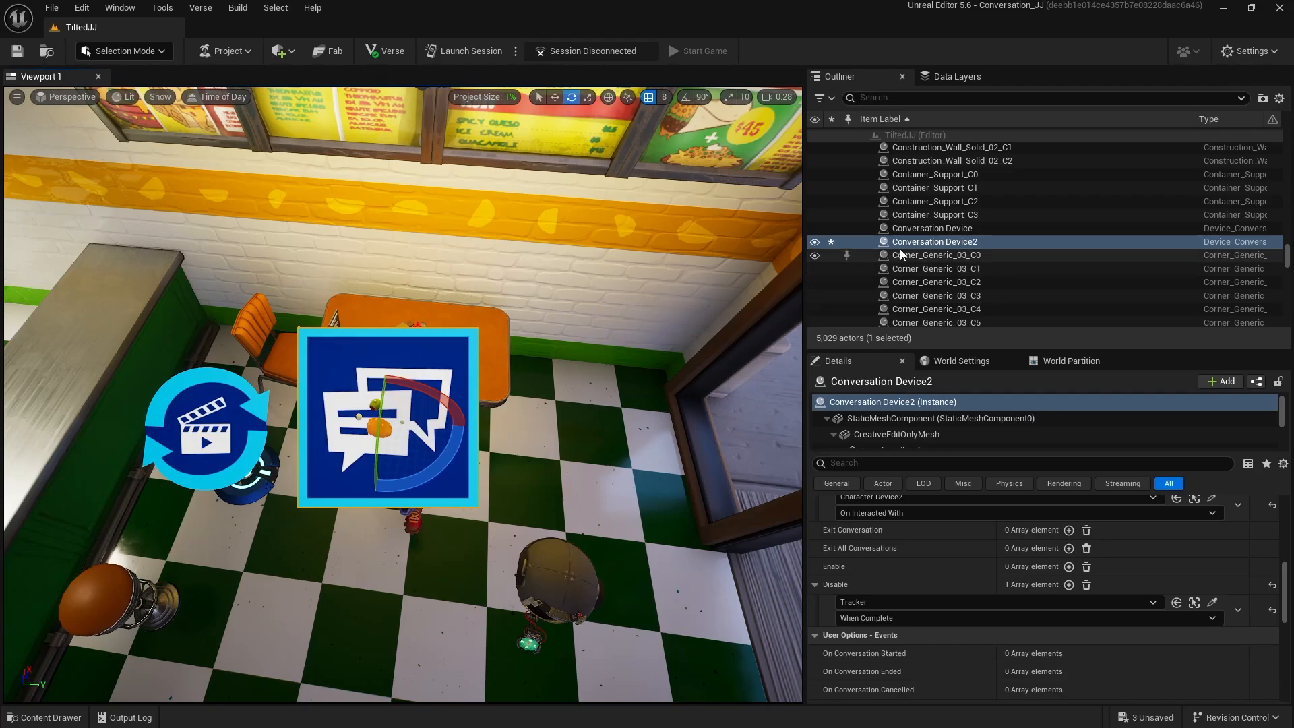
Duplicate Conversation Device2, then duplicate its CB_02 conversation bank as CB_03 and open the copy.
key("ctrl+d")
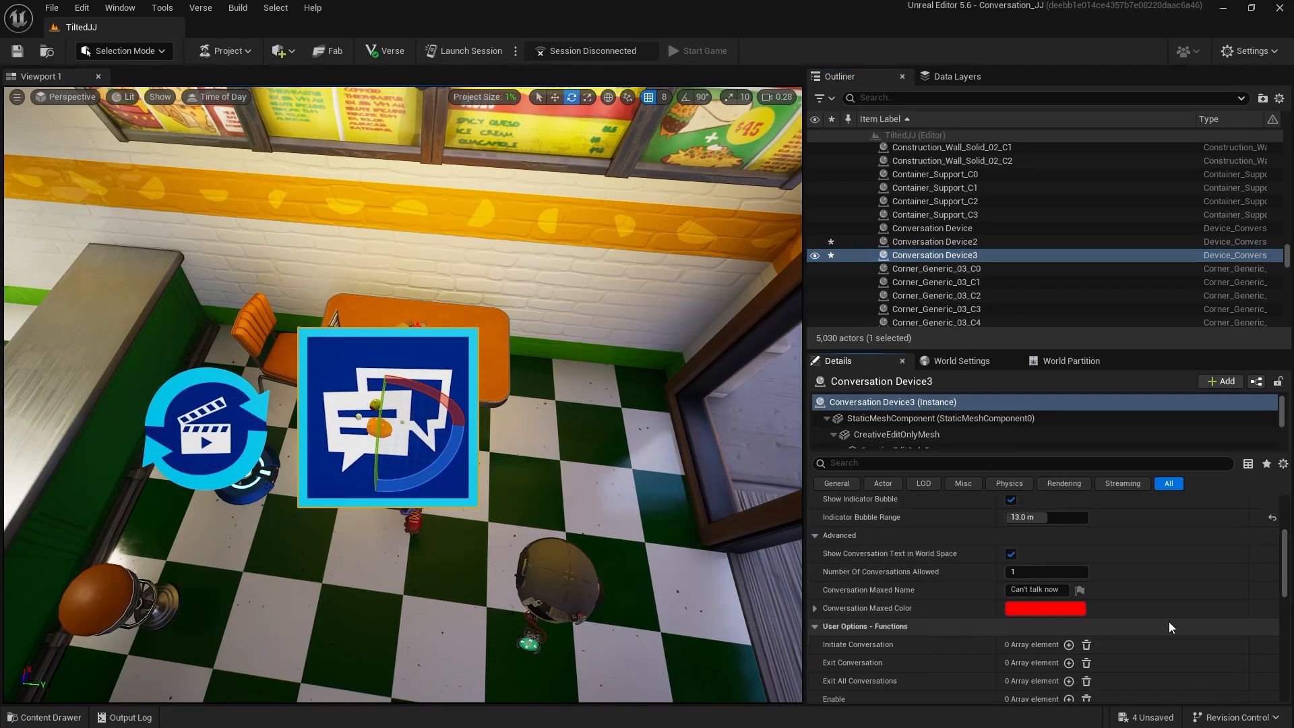
scroll(1169, 623, "down", 4)
scroll(1169, 622, "down", 5)
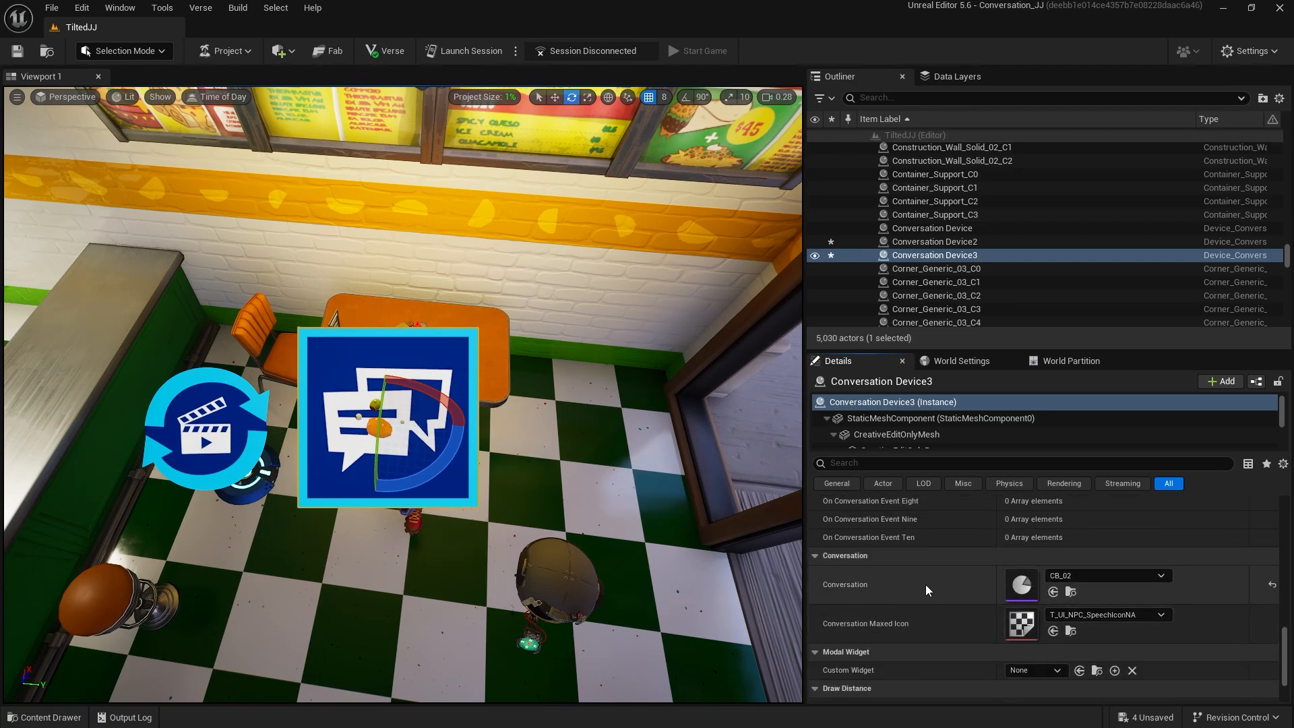
left_click(1071, 593)
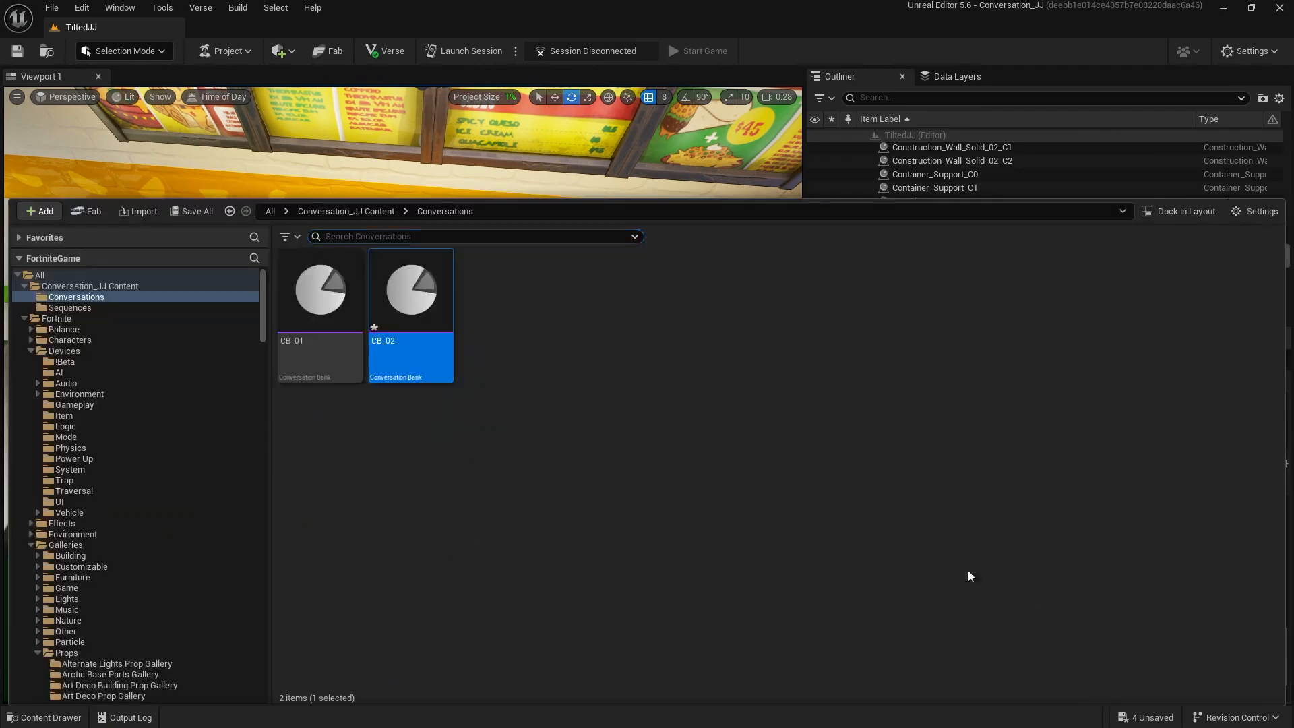
right_click(436, 318)
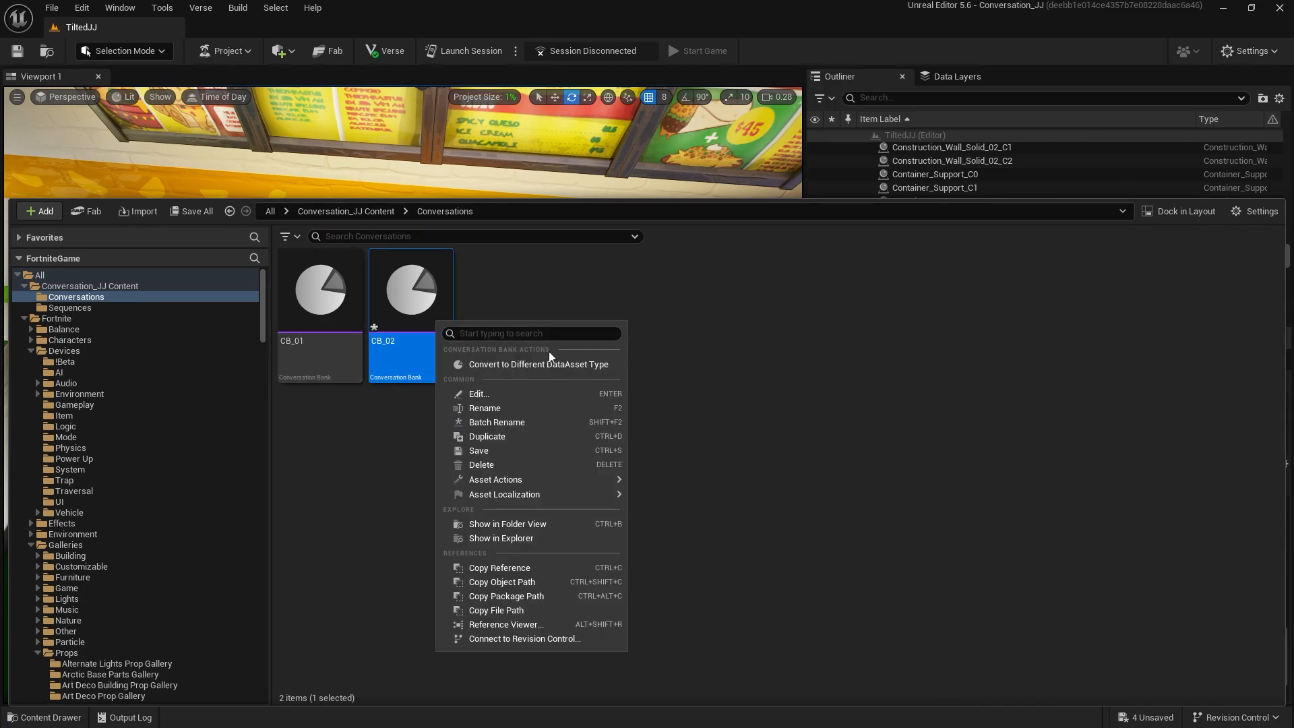
left_click(519, 437)
key("Return")
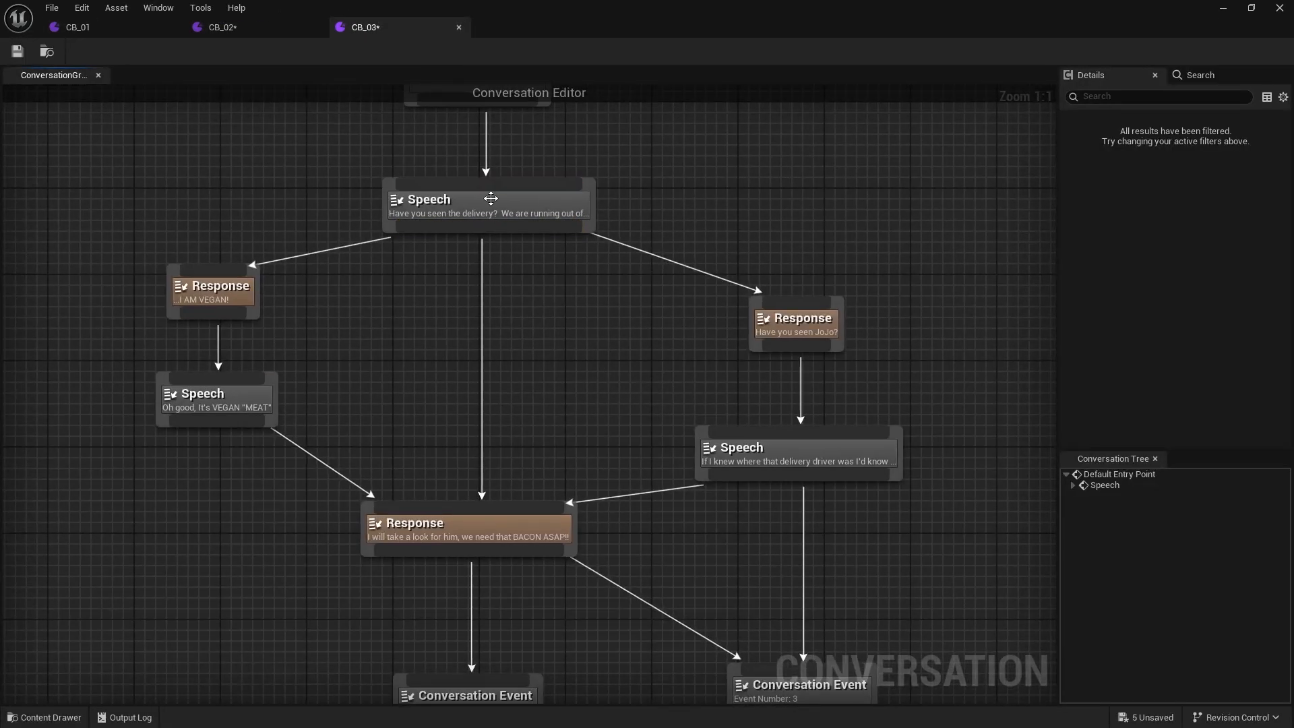
Set the opening speech's message in CB_03 to "You got the BACON! YES!".
left_click(488, 204)
left_click(1206, 136)
type("You got the BACON! YES!")
key("Return")
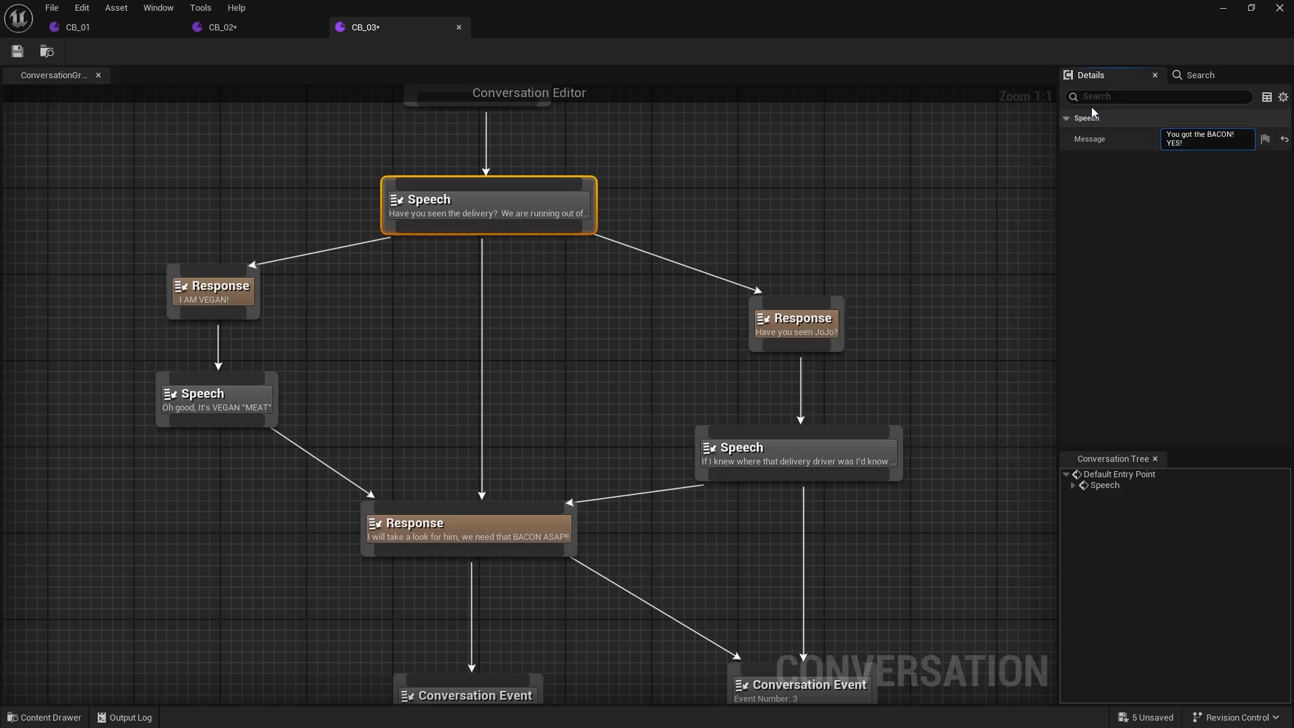
Delete the "I AM VEGAN!" response and its follow-up speech about vegan meat.
left_click(221, 375)
key("Delete")
left_click(248, 475)
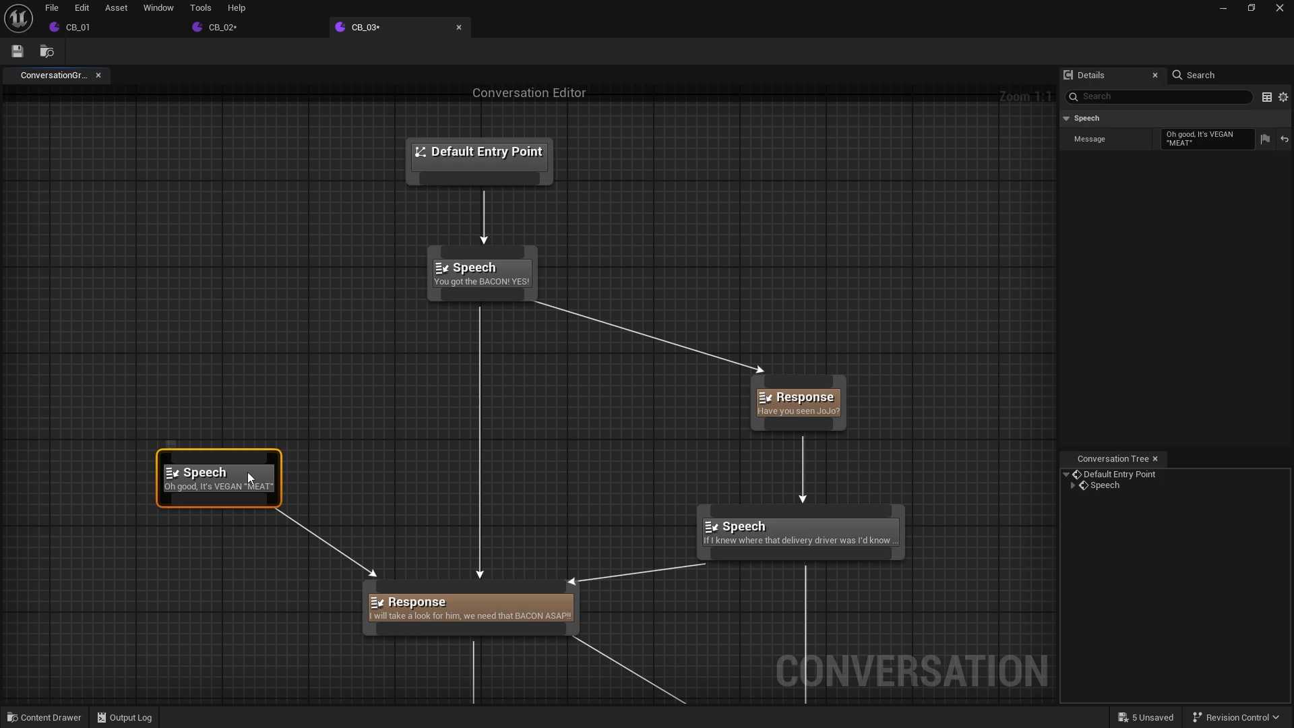
key("Delete")
Remove the opening speech's direct link to the BACON ASAP response and line up the "Have you seen JoJo?" branch beneath it.
left_click_drag(811, 402, 585, 392)
right_click_drag(494, 305, 563, 220)
left_click_drag(648, 317, 616, 339)
right_click_drag(842, 452, 875, 405)
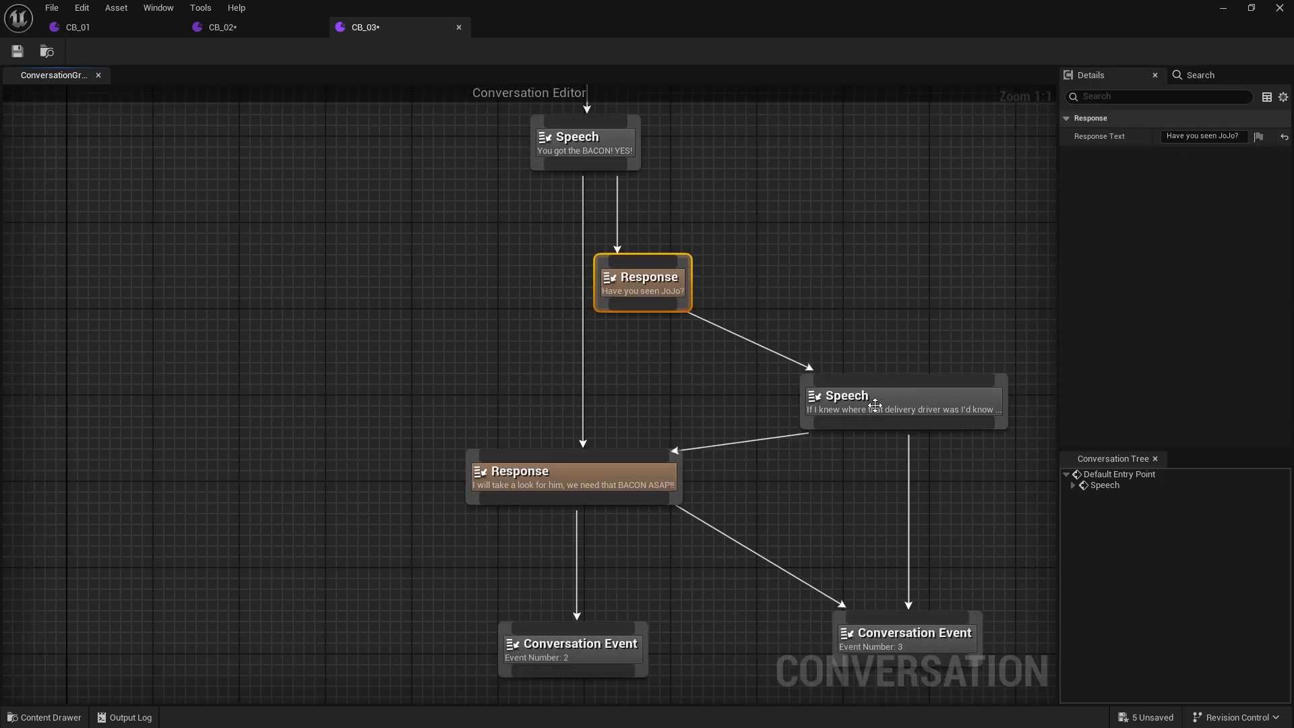
left_click(583, 351, "alt")
left_click_drag(636, 291, 571, 291)
right_click_drag(702, 191, 705, 316)
left_click_drag(923, 514, 586, 483)
left_click_drag(586, 406, 598, 342)
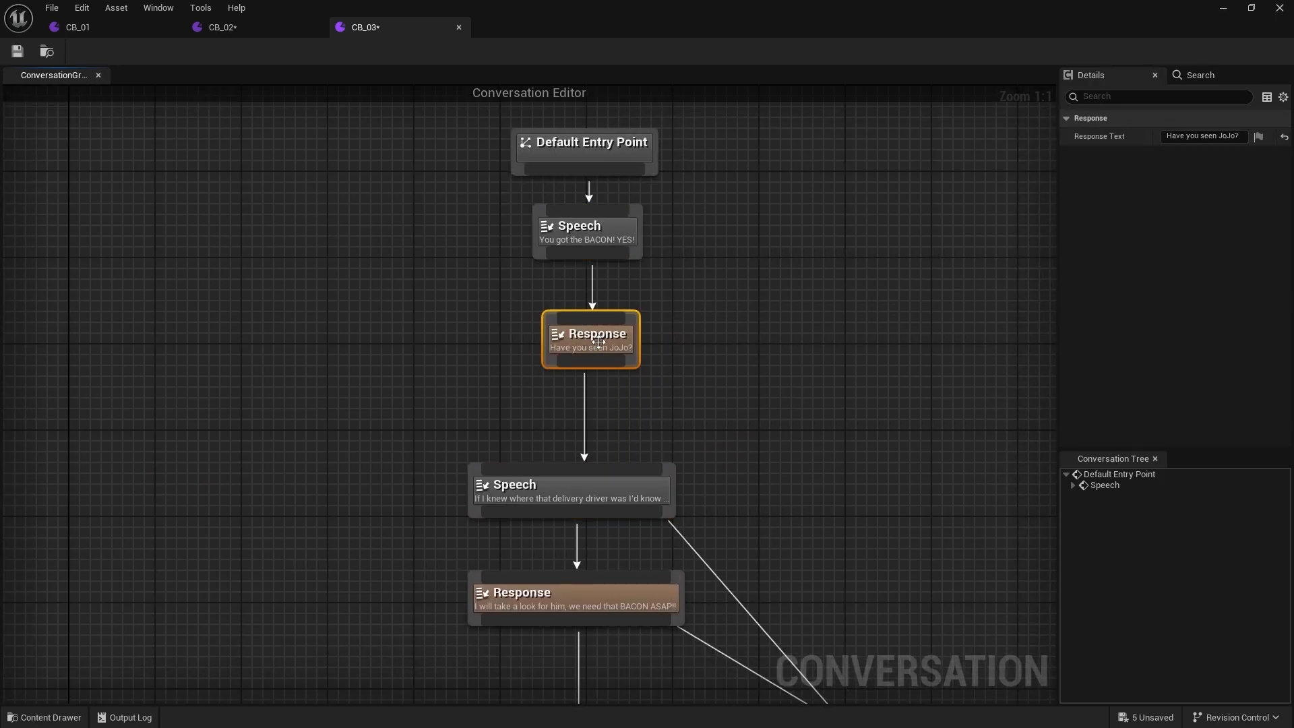
Move the delivery driver speech closer to the JoJo response and set its message to "Last time I saw her she was having coffee...".
left_click_drag(591, 480, 601, 437)
left_click(1206, 136)
type("La")
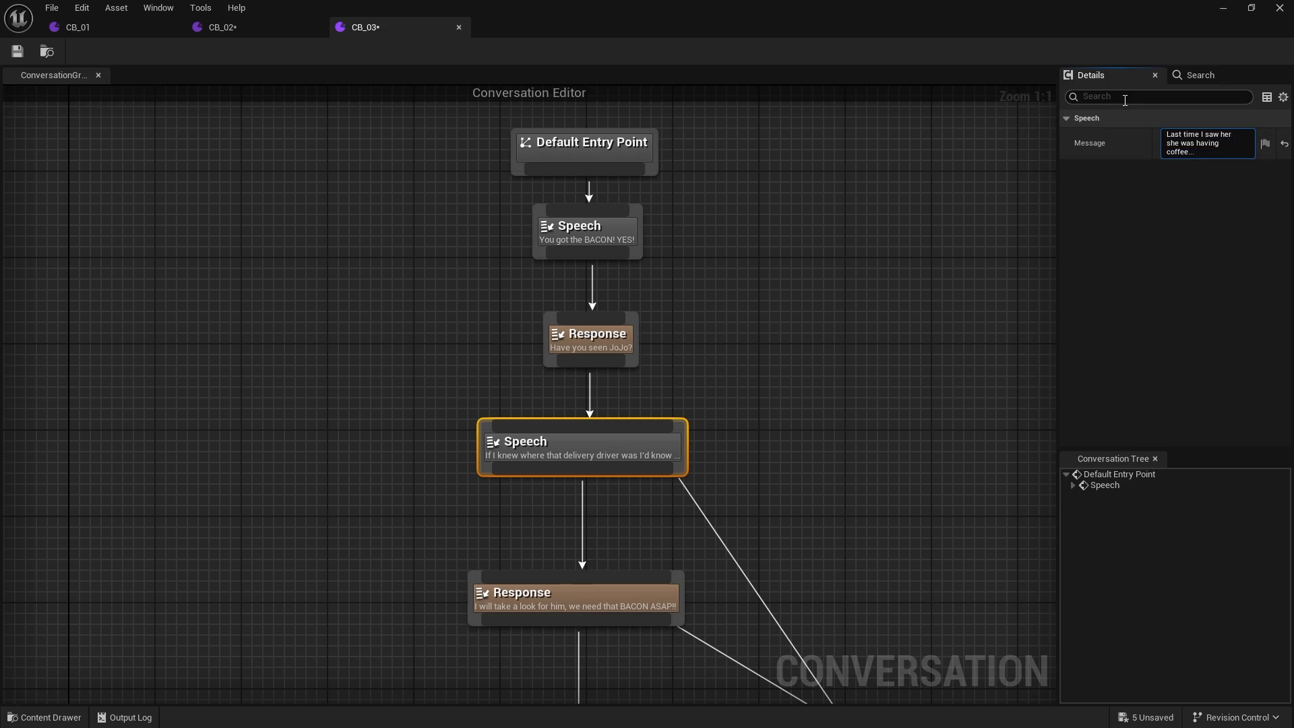
left_click(965, 362)
Move the event number 3 node up beside the coffee speech and set its Event Number to 4.
right_click_drag(781, 461, 774, 339)
right_click_drag(859, 521, 783, 342)
left_click_drag(833, 472, 747, 225)
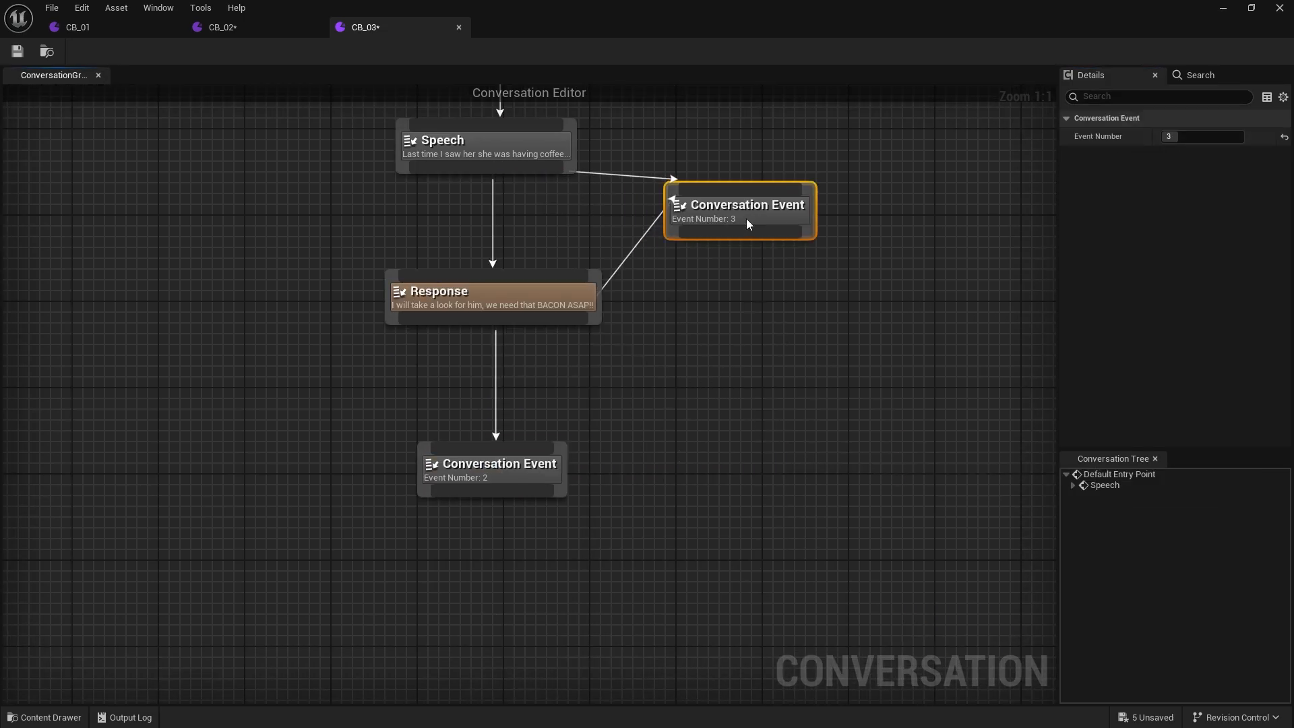
type("4")
left_click(896, 210)
left_click(740, 216)
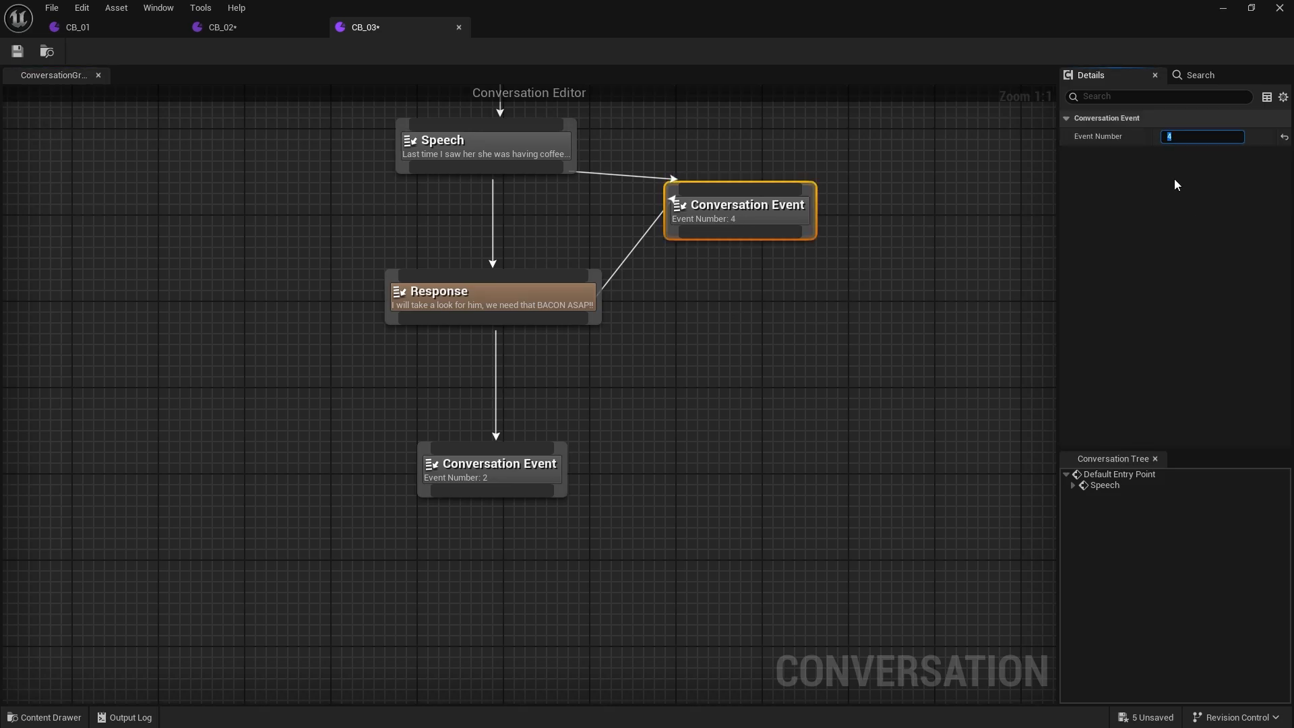
Place the event number 4 node directly beneath the coffee speech and disconnect the BACON ASAP response from the conversation.
left_click(634, 249, "alt")
right_click_drag(659, 280, 697, 394)
left_click_drag(677, 398, 512, 573)
left_click_drag(557, 410, 557, 431)
left_click(556, 486)
left_click_drag(542, 590, 542, 701)
left_click_drag(542, 431, 531, 604)
left_click_drag(780, 324, 554, 366)
left_click(525, 435, "alt")
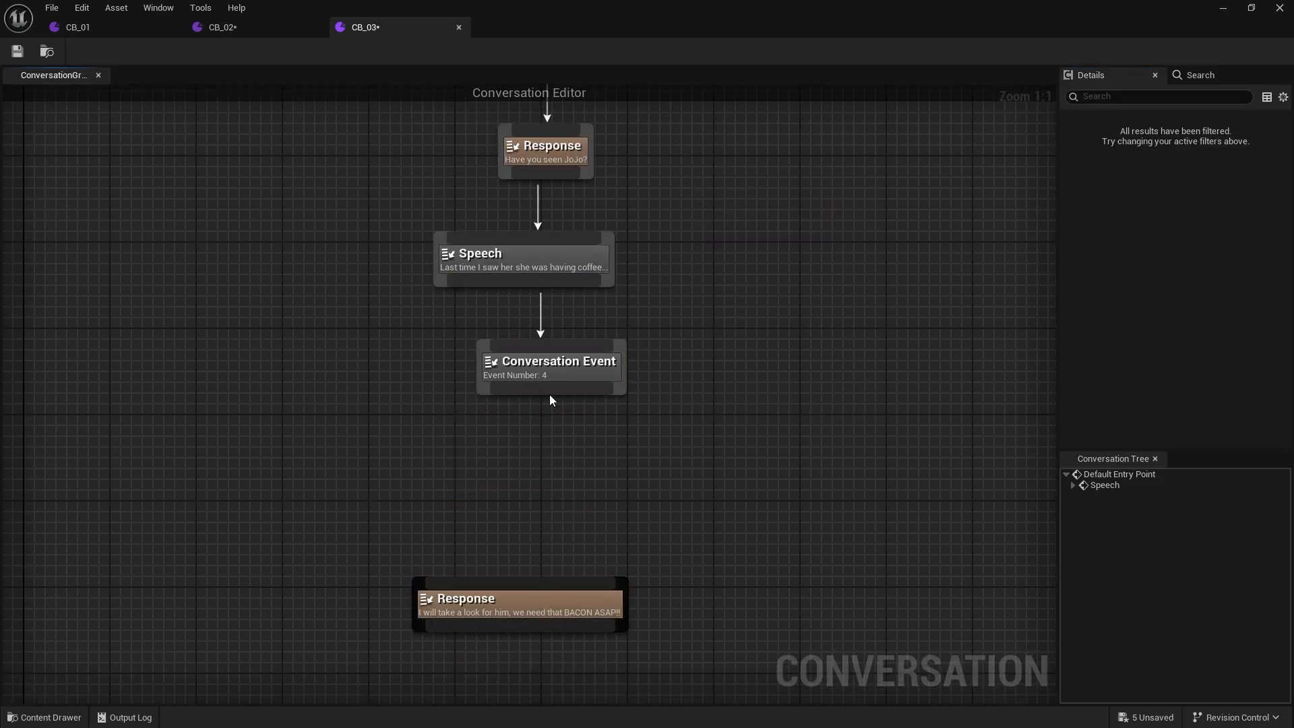
Set the disconnected response's text to "Thank you so much!" and link it beneath the event number 4 node.
left_click(567, 588)
left_click(1192, 136)
type("thank you so much!")
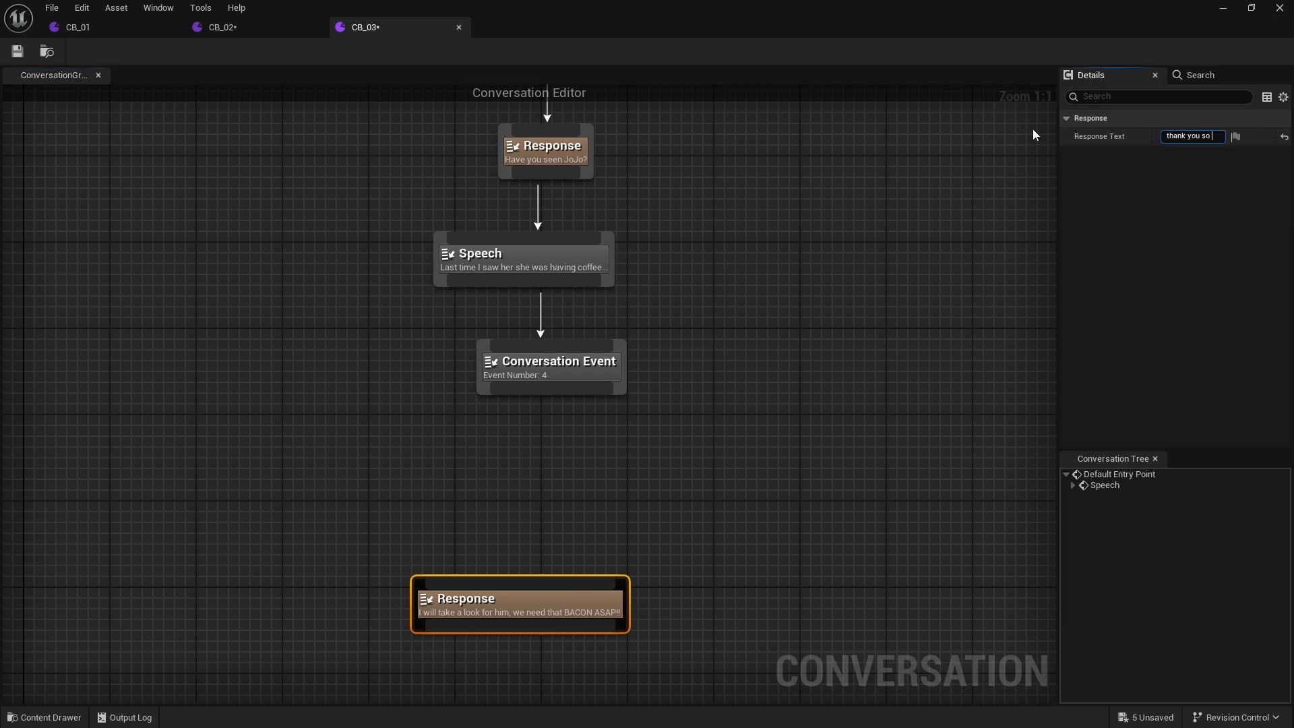
key("Return")
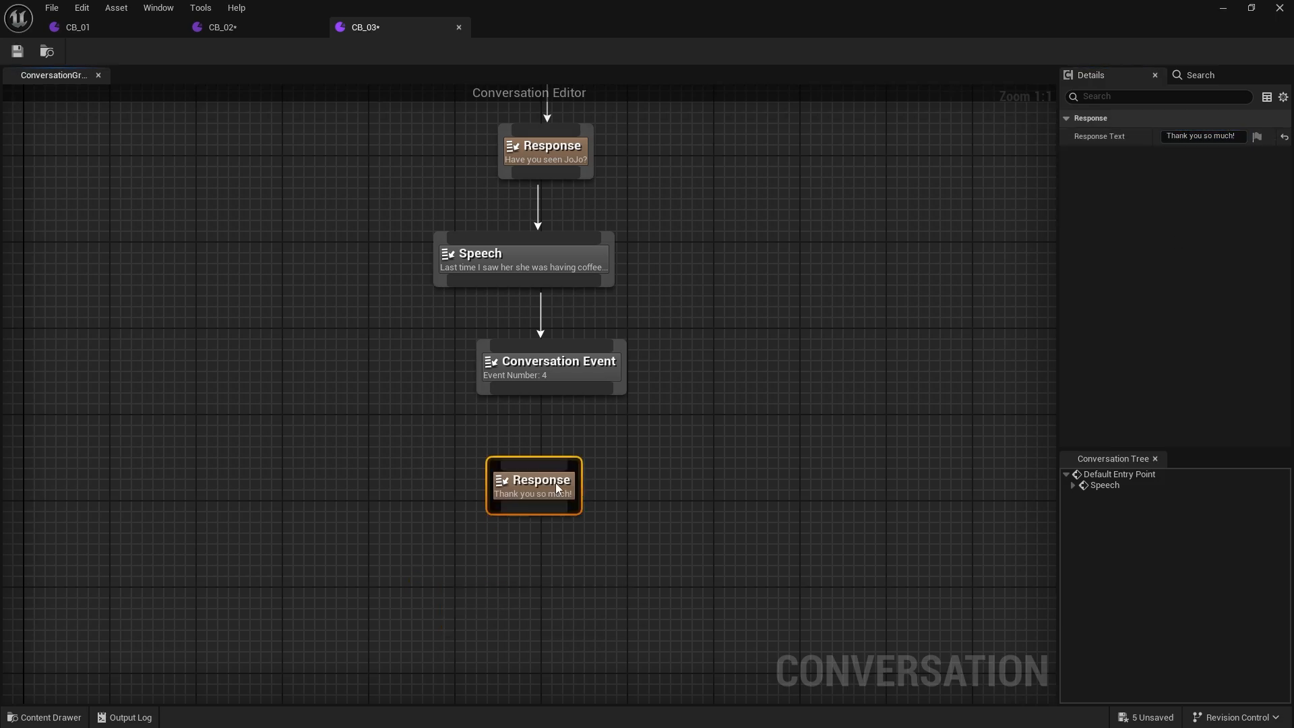
left_click_drag(554, 506, 552, 564)
left_click(535, 579)
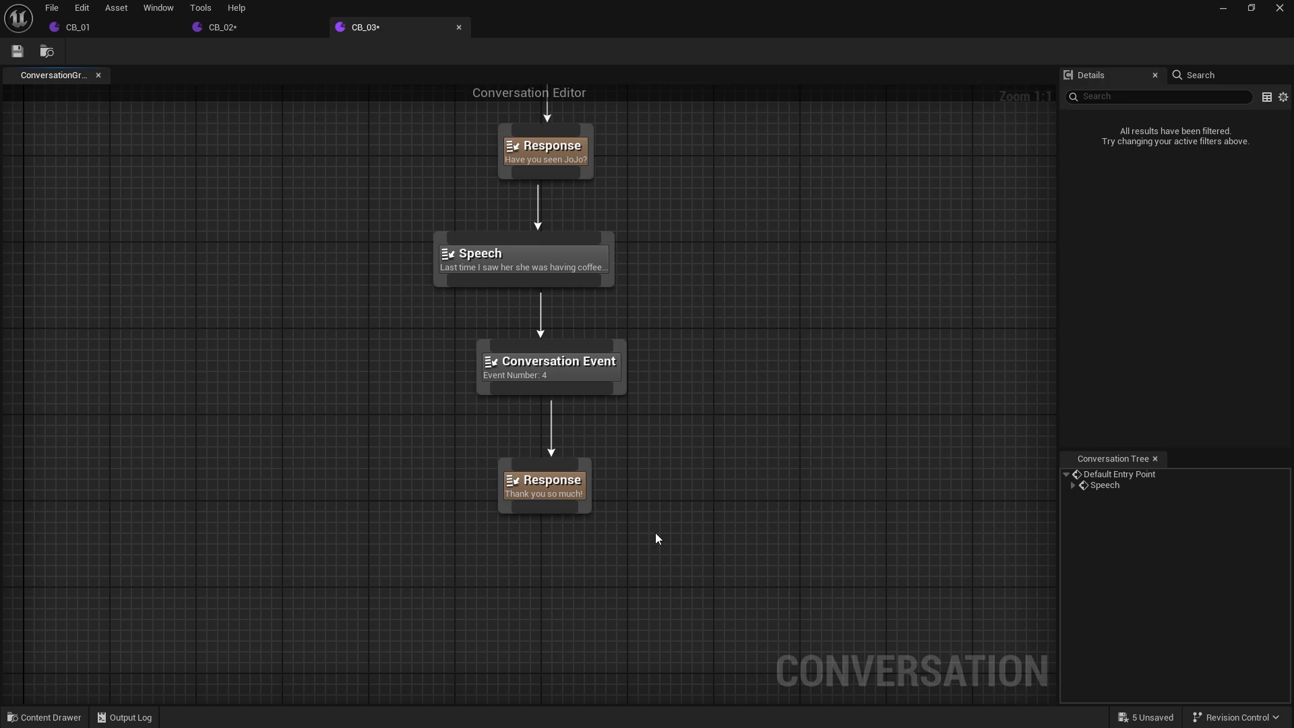
Replace the "Thank you so much!" response with a copied speech reading "God luck finding her...", linked beneath the event number 4 node.
left_click(552, 486)
key("Delete")
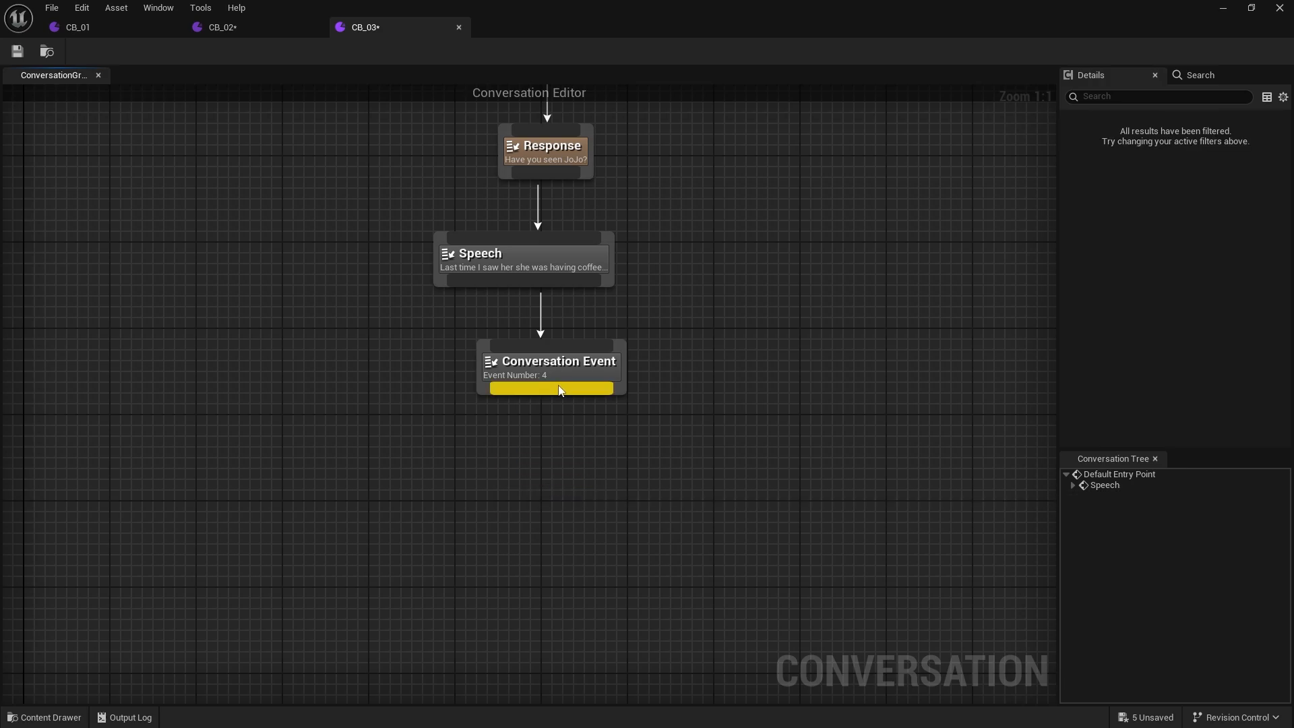
left_click(540, 252)
key("ctrl+v")
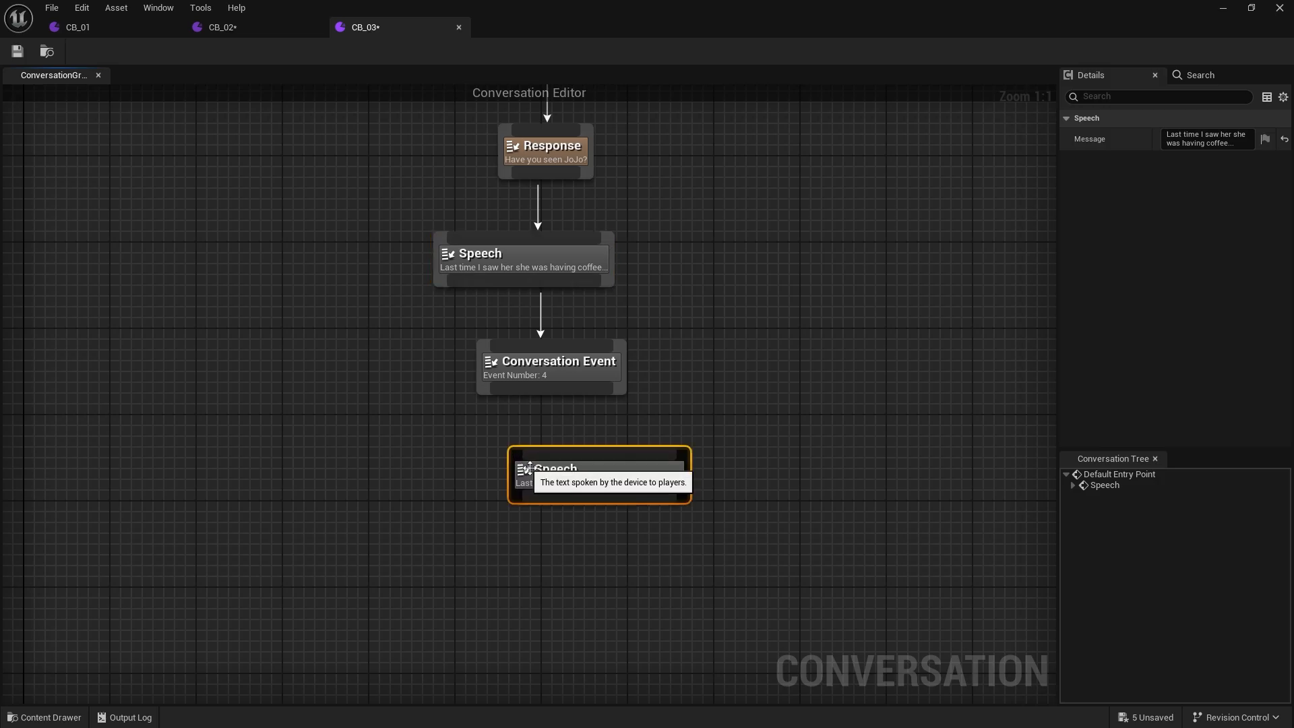
left_click_drag(546, 389, 543, 479)
Align the opening speech and the "Have you seen JoJo?" response in a column beneath the Default Entry Point.
right_click_drag(746, 348, 751, 306)
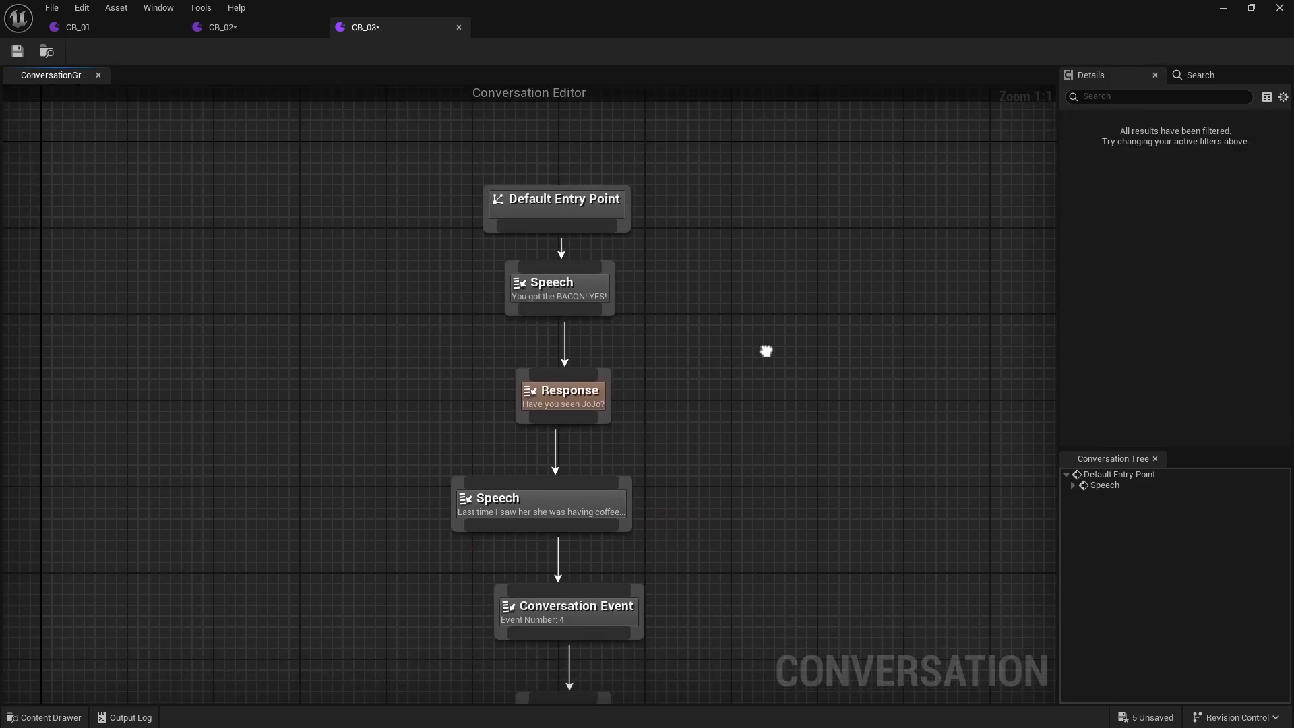
left_click(537, 154)
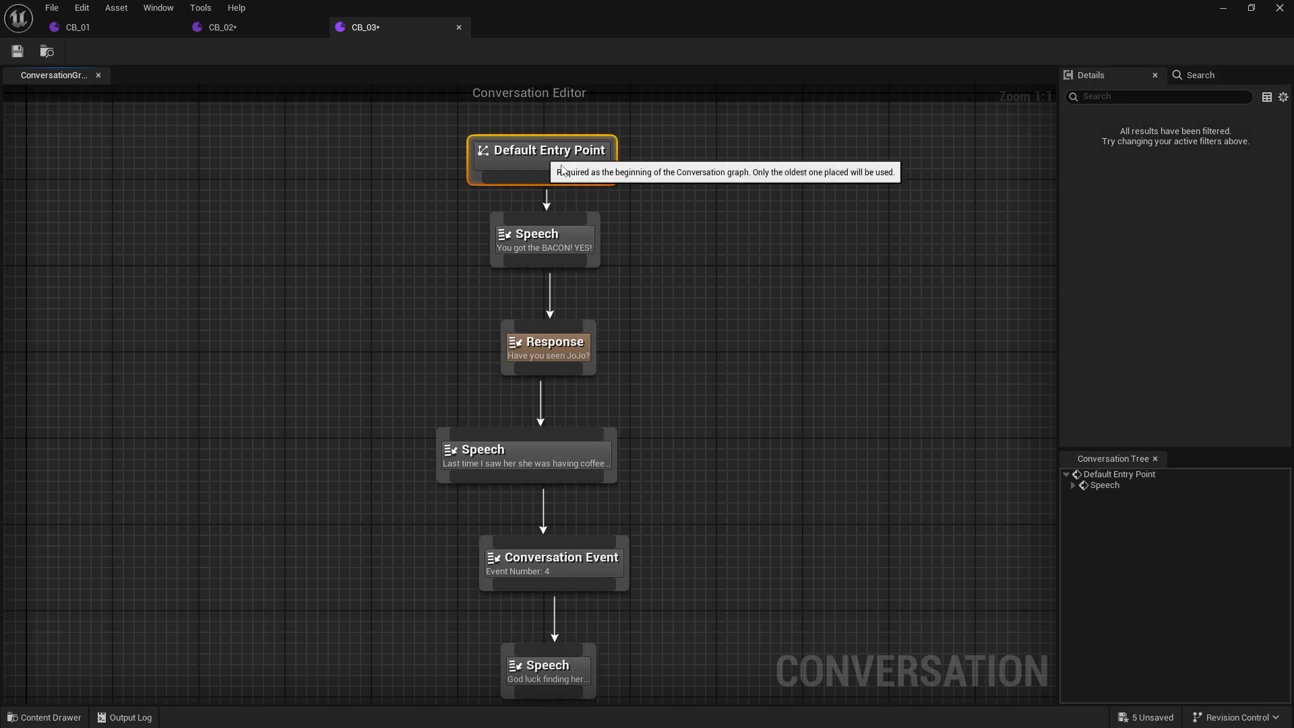
left_click_drag(566, 247, 564, 260)
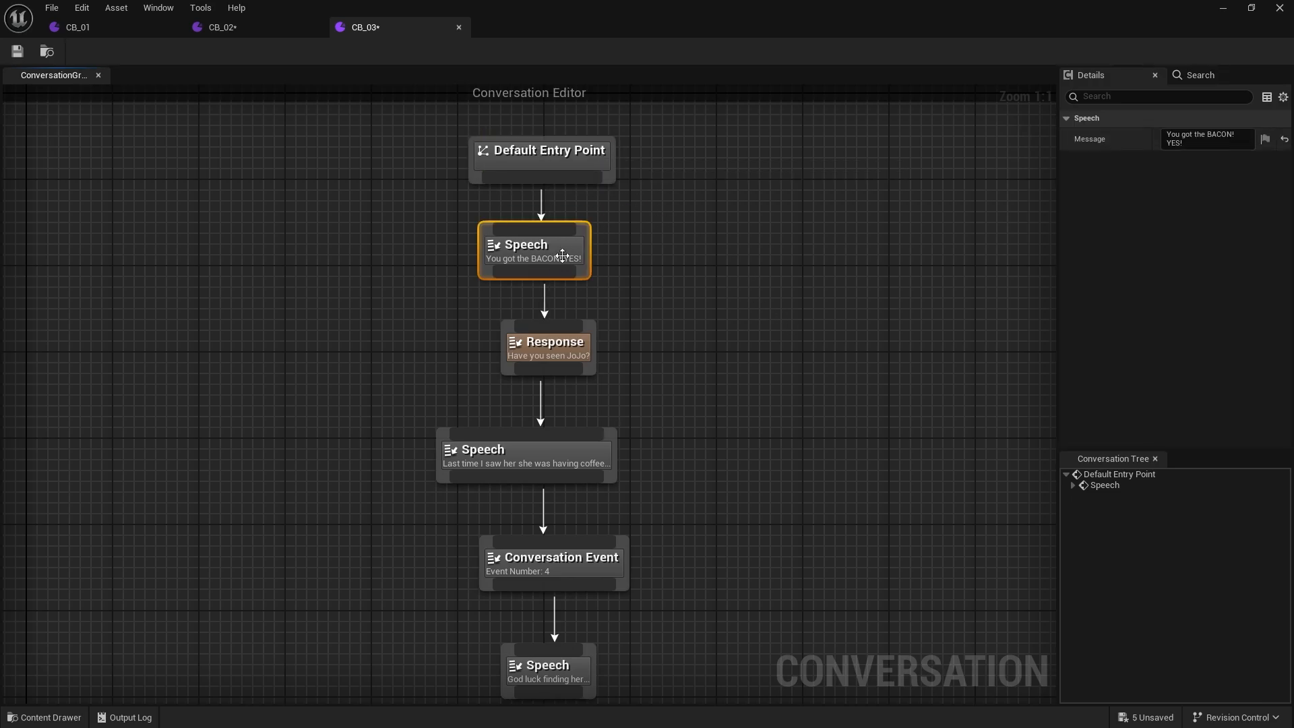
left_click(551, 346)
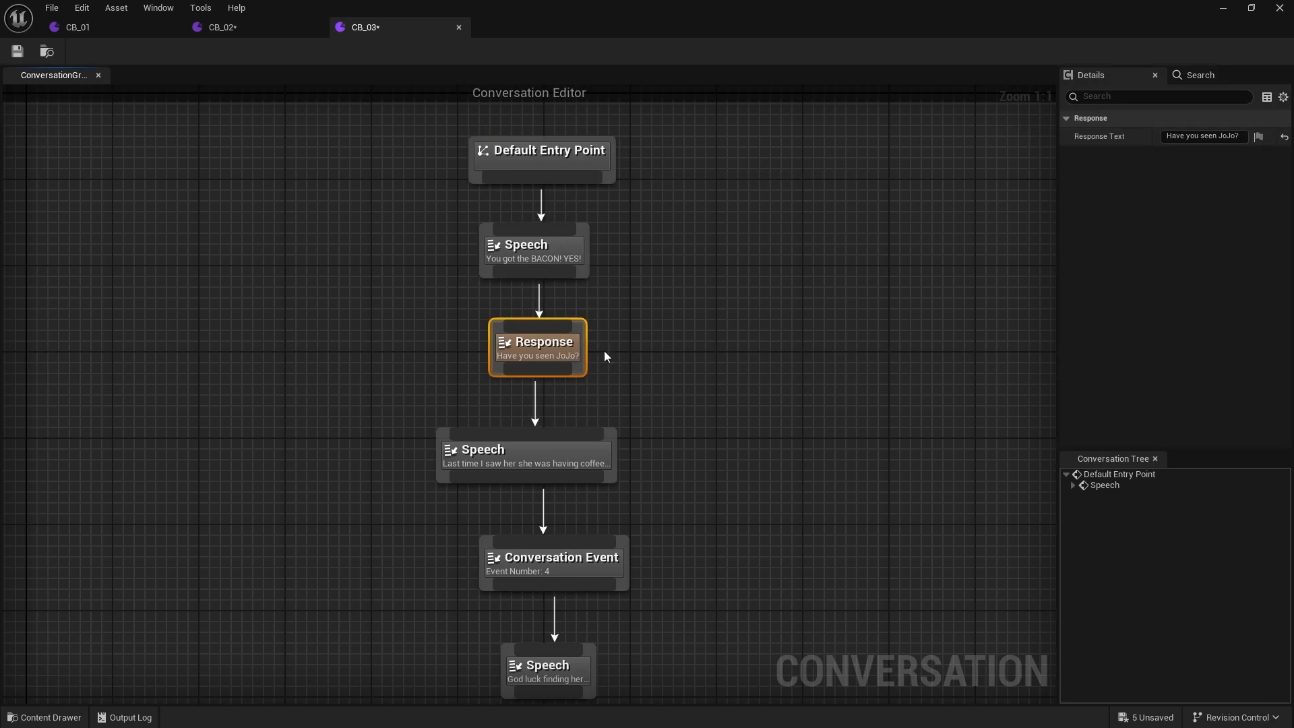
right_click_drag(604, 356, 601, 285)
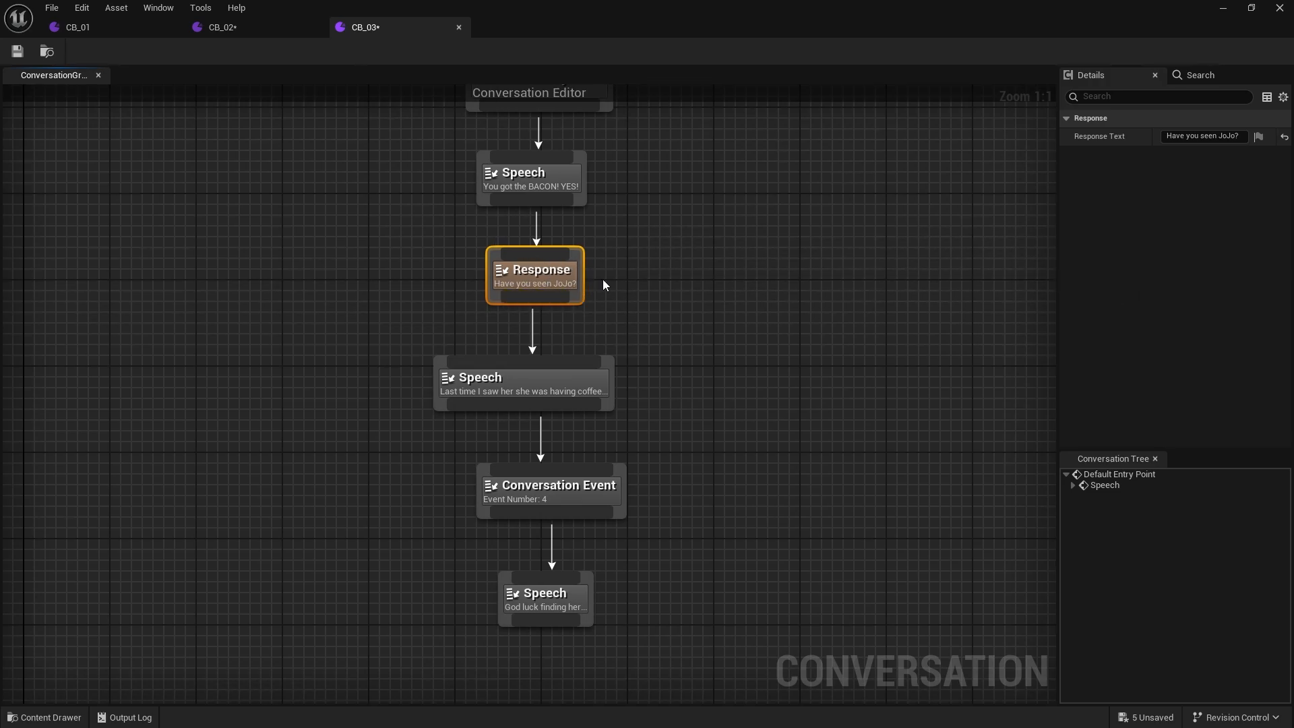
Align the coffee speech, the event number 4 node and the "God luck finding her..." speech in the column beneath the JoJo response.
left_click(521, 389)
right_click_drag(701, 413, 773, 341)
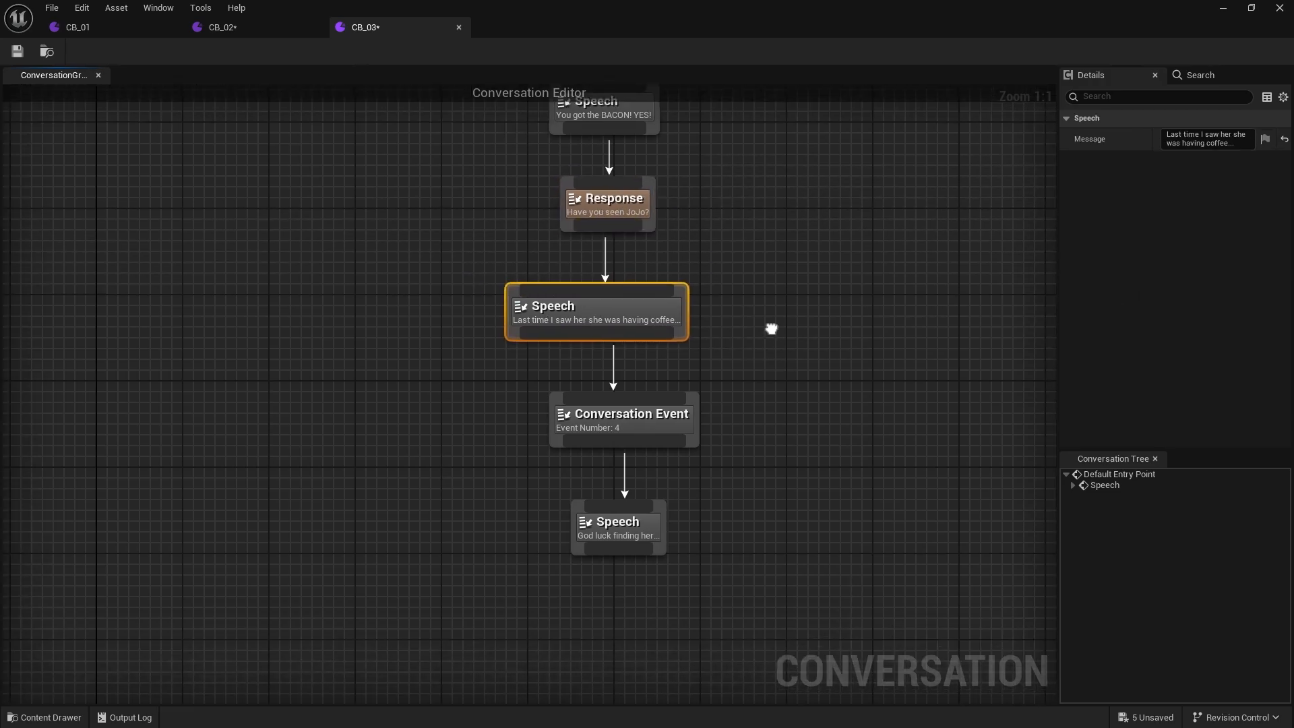
left_click_drag(637, 424, 615, 425)
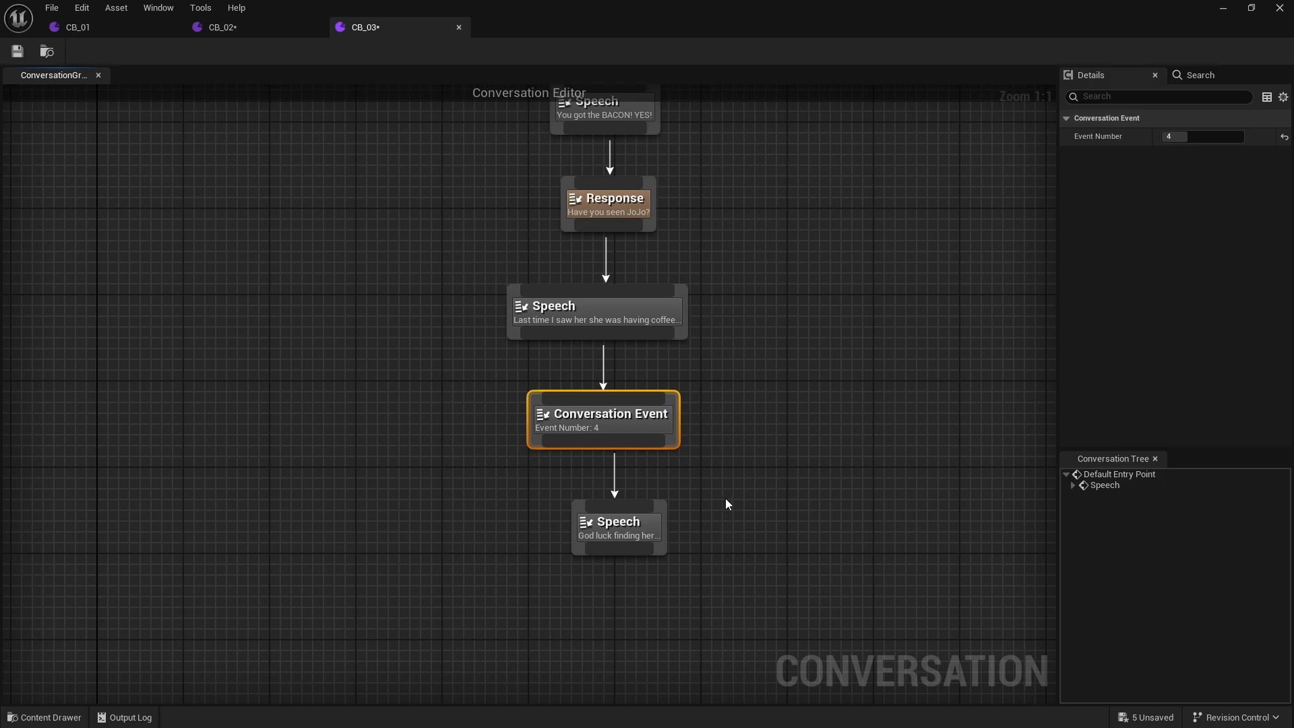
left_click_drag(621, 536, 599, 536)
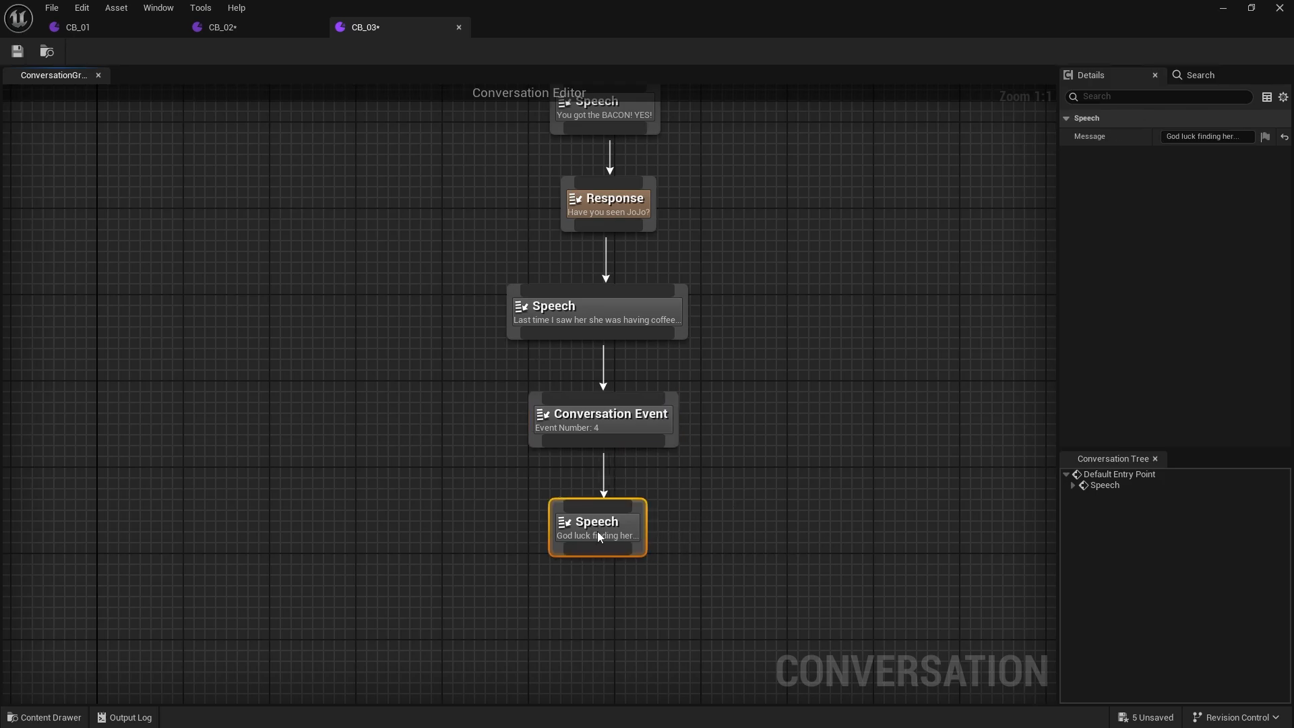
right_click_drag(711, 535, 736, 409)
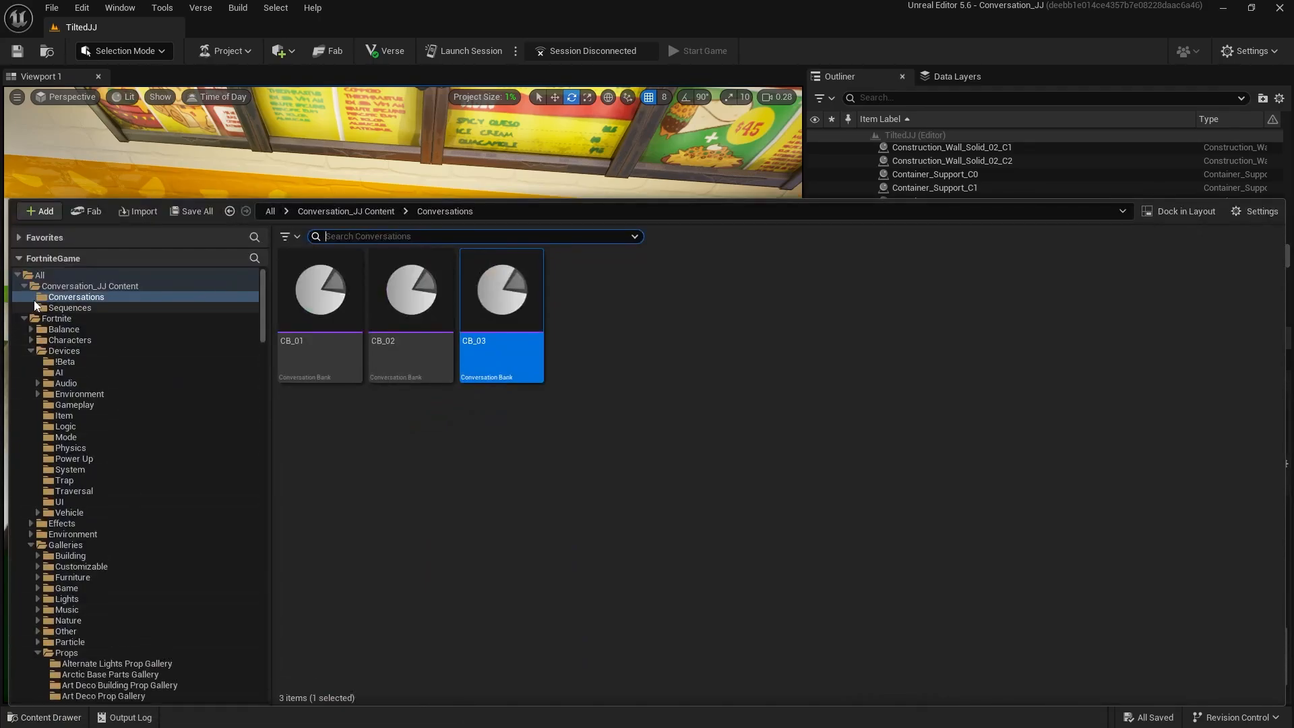
Find the Cinematic Sequence Device by searching the Fortnite devices for "cine" and place it on the sidewalk by the striped awning.
left_click(54, 319)
double_click(502, 290)
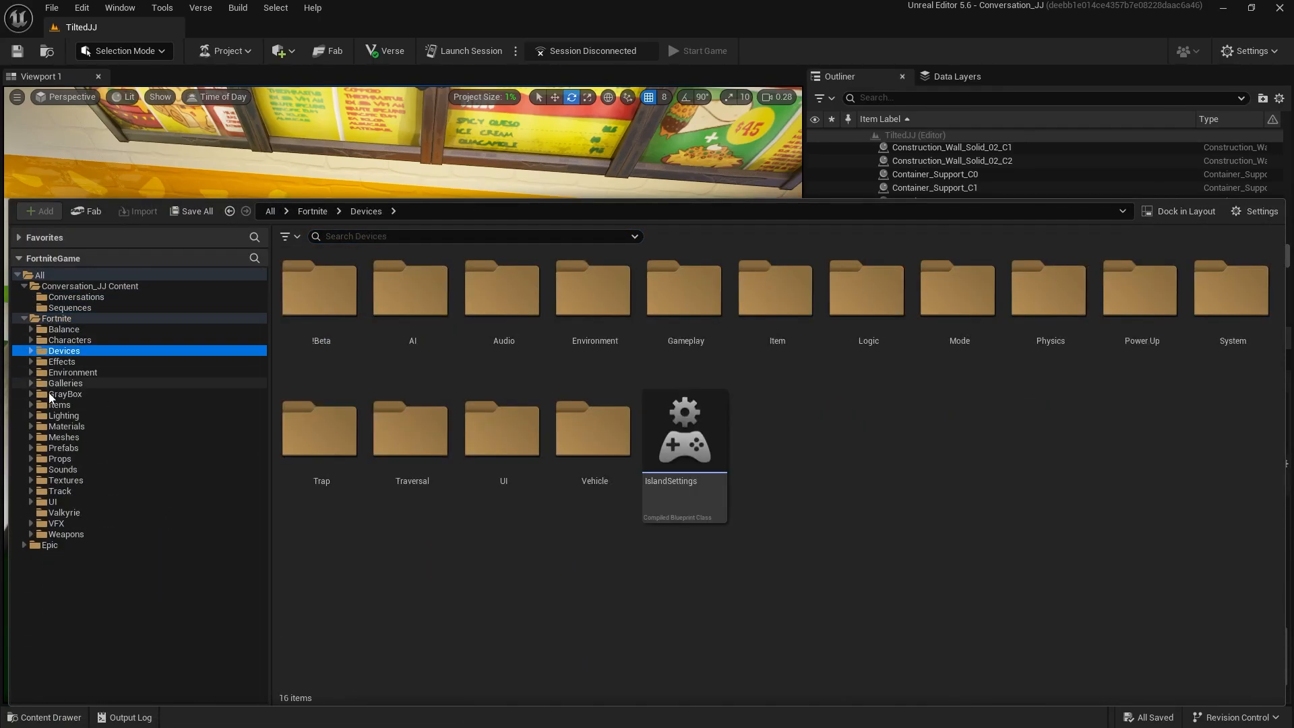
left_click(357, 237)
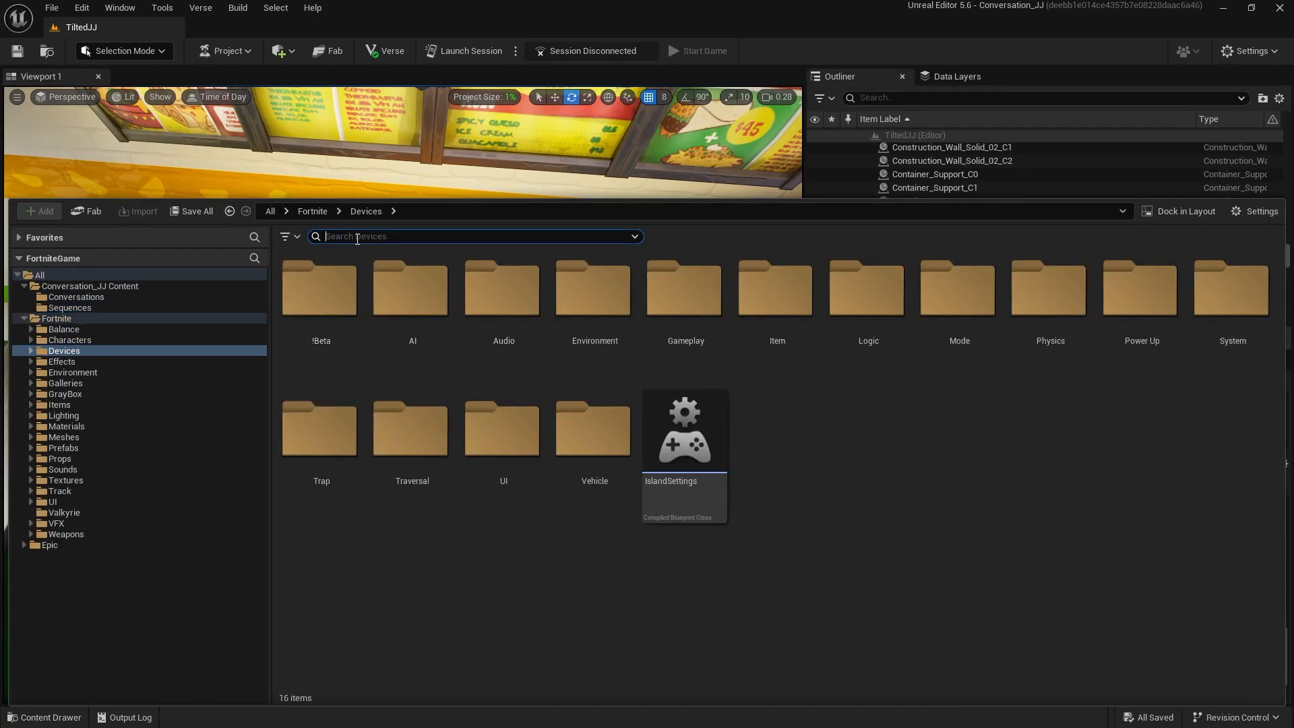
type("cine")
left_click_drag(344, 321, 640, 515)
right_click_drag(640, 515, 701, 539)
key("w")
left_click_drag(120, 497, 275, 530)
left_click_drag(209, 477, 174, 359)
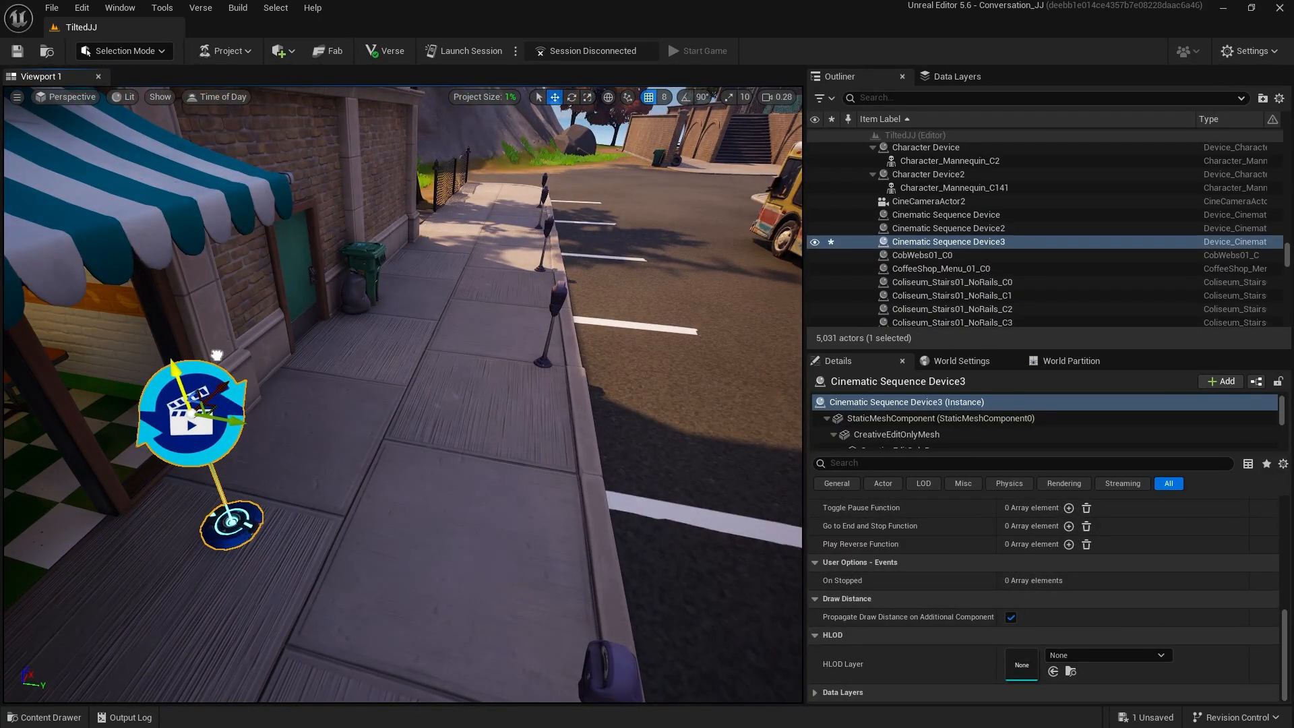
Place a Camera Rig Crane on the flat roof of the white brick building and rotate it about 37.45° around the vertical axis.
right_click_drag(217, 355, 406, 423)
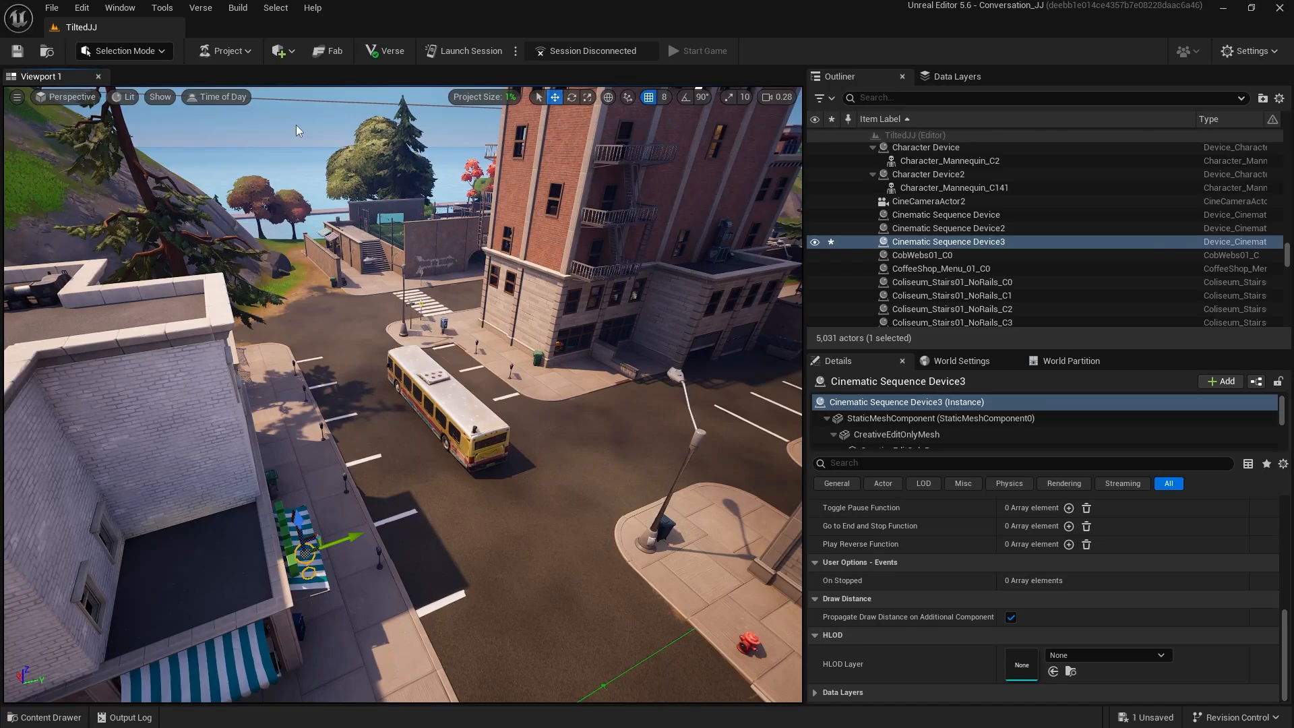
left_click(285, 52)
mouse_move(321, 137)
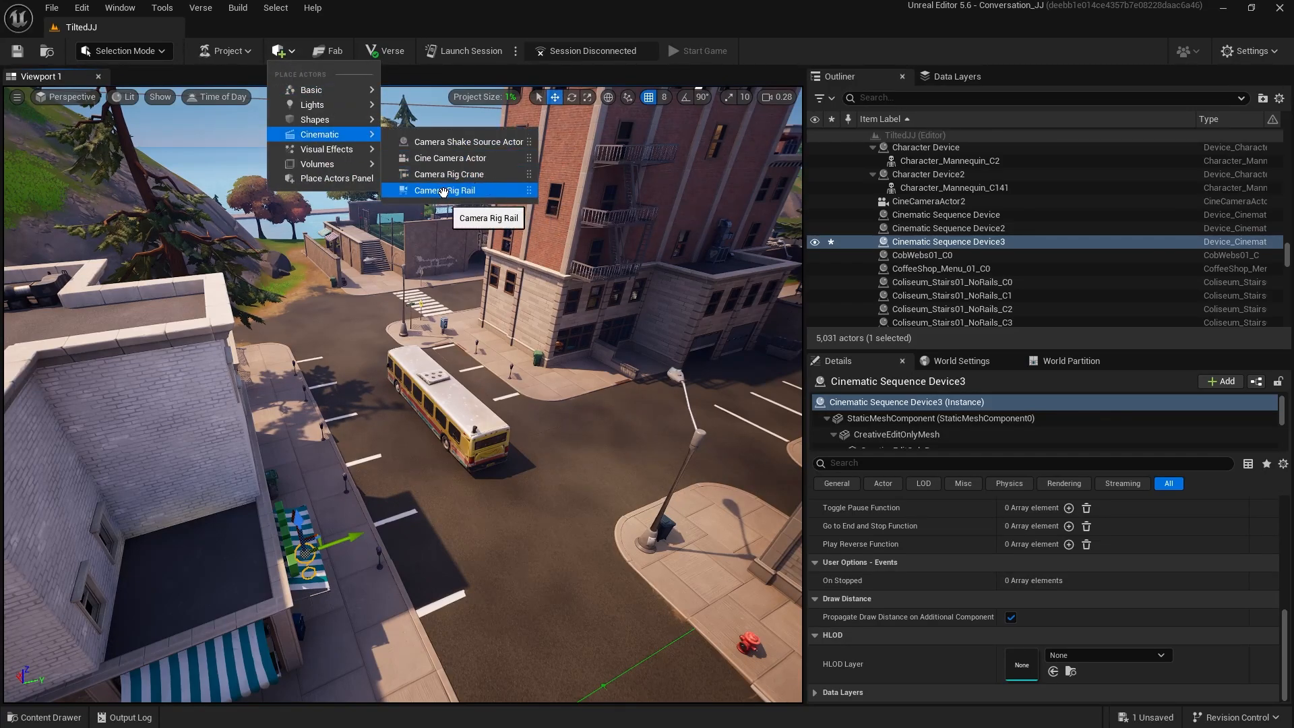
left_click_drag(438, 176, 152, 308)
right_click_drag(152, 307, 283, 306)
left_click_drag(390, 510, 461, 530)
key("e")
right_click_drag(461, 530, 314, 506)
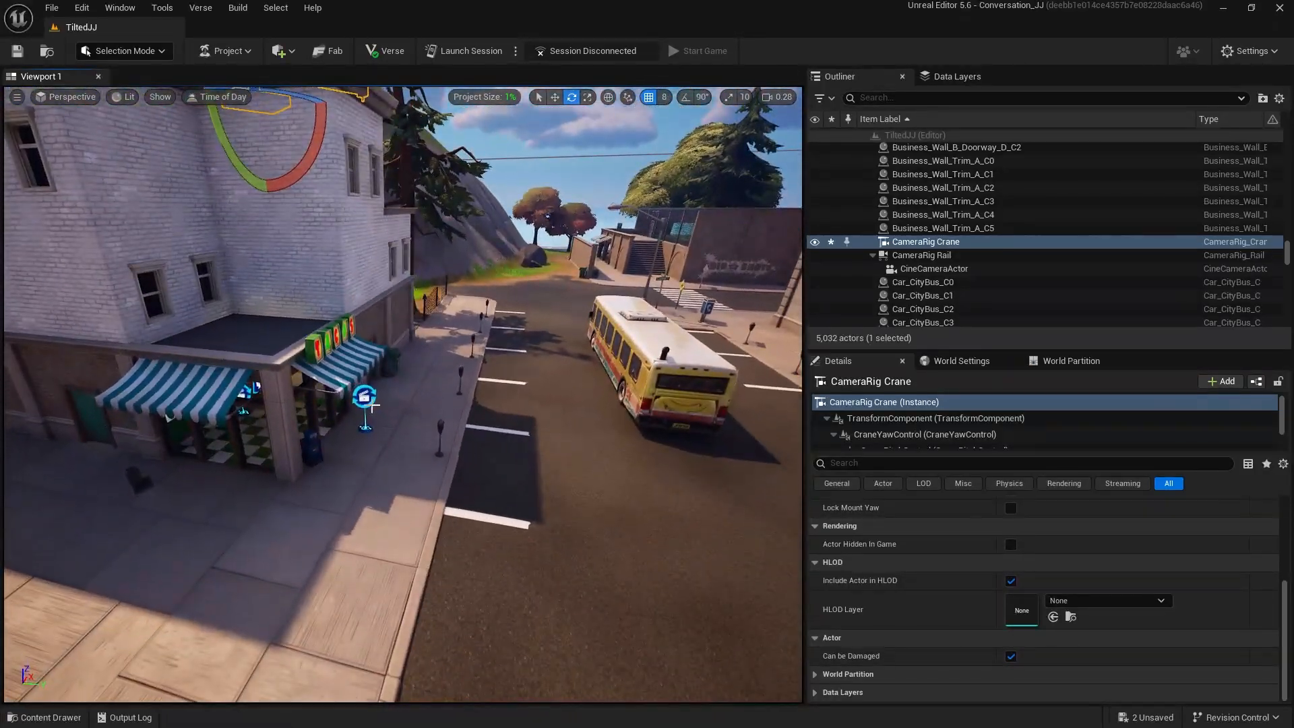
Create a level sequence named LS_03 in the Sequences folder for Cinematic Sequence Device3 and open it in Sequencer.
left_click(364, 397)
right_click_drag(463, 447, 463, 446)
scroll(1113, 591, "up", 5)
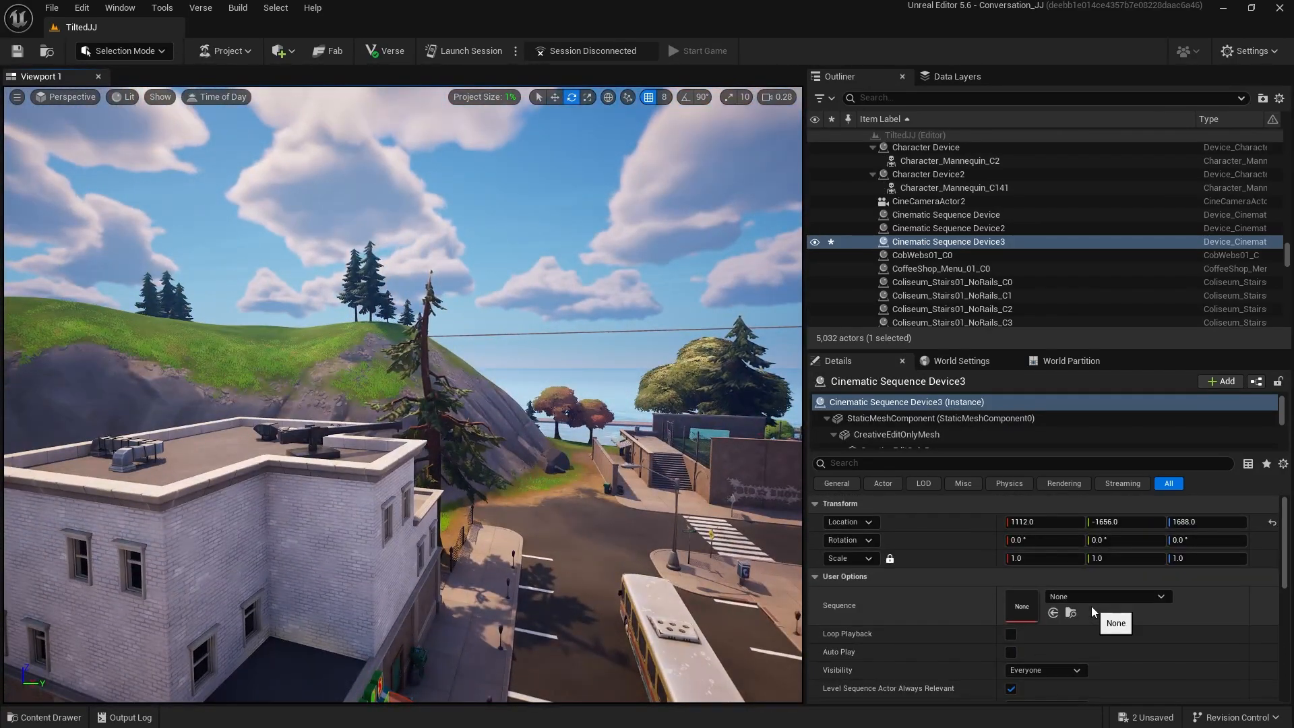
left_click(1096, 597)
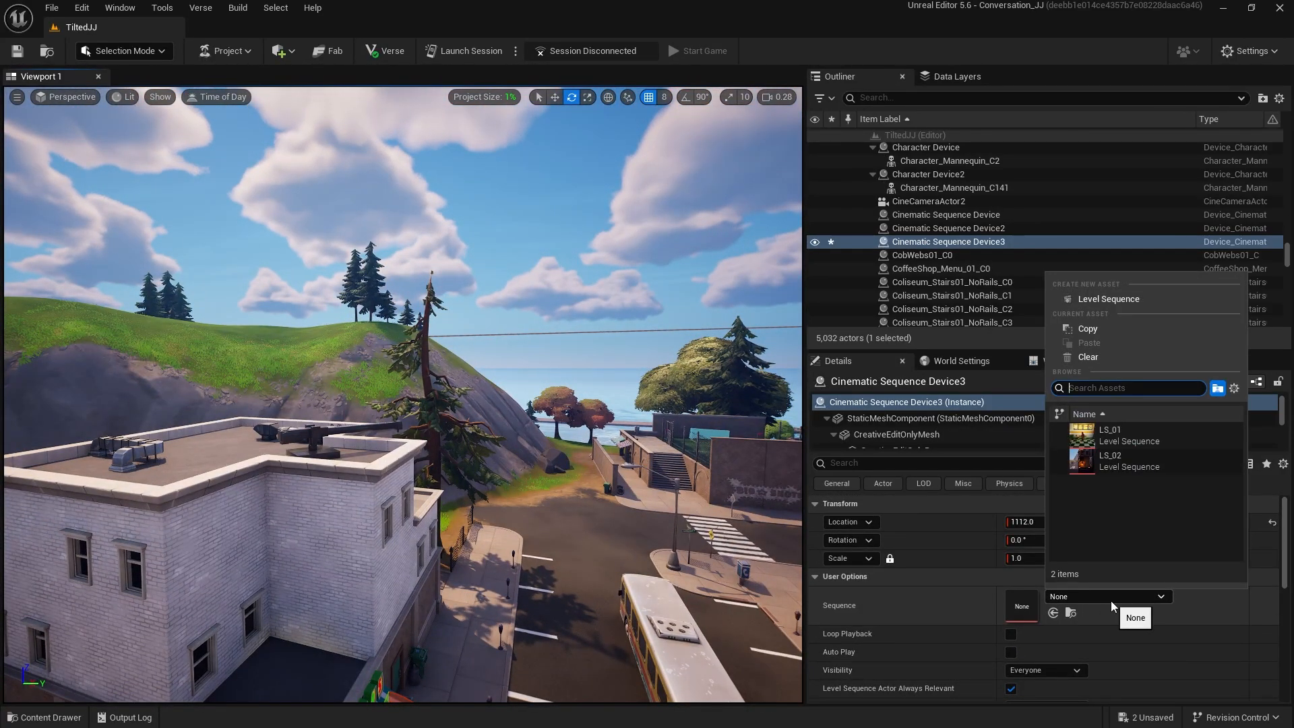
left_click(1094, 299)
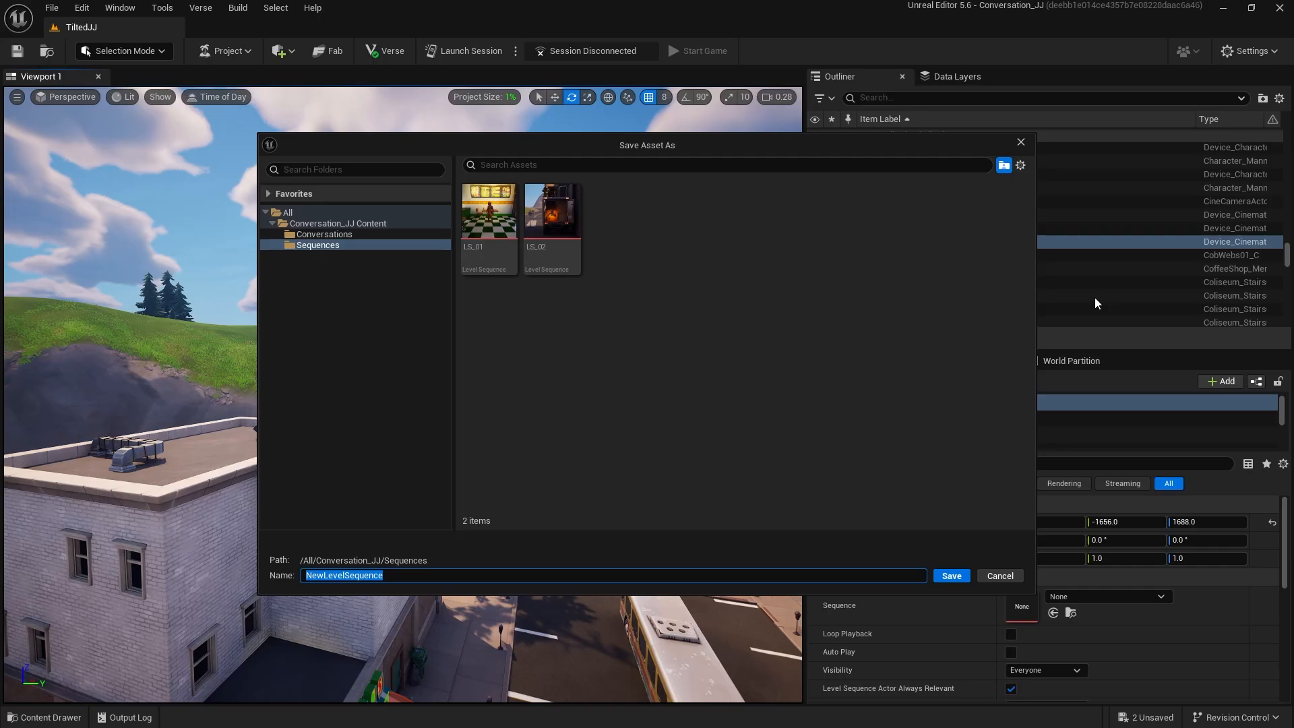
left_click(552, 222)
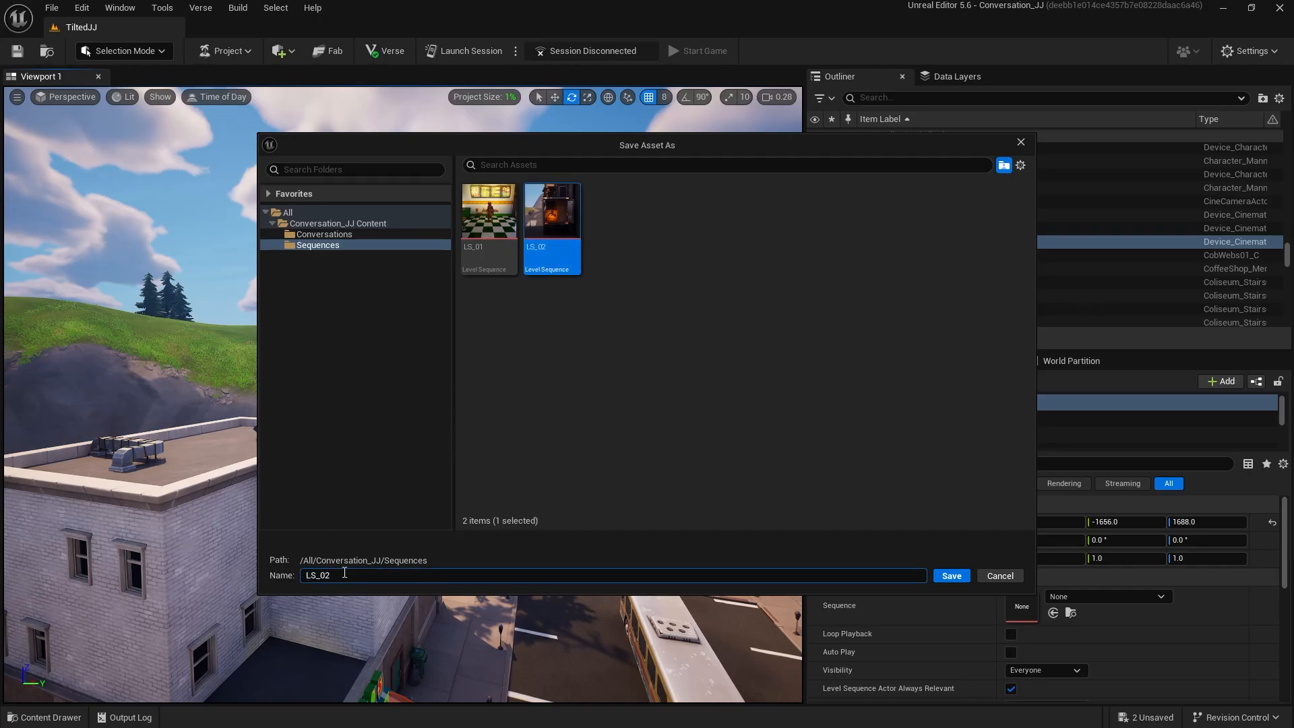
left_click(950, 577)
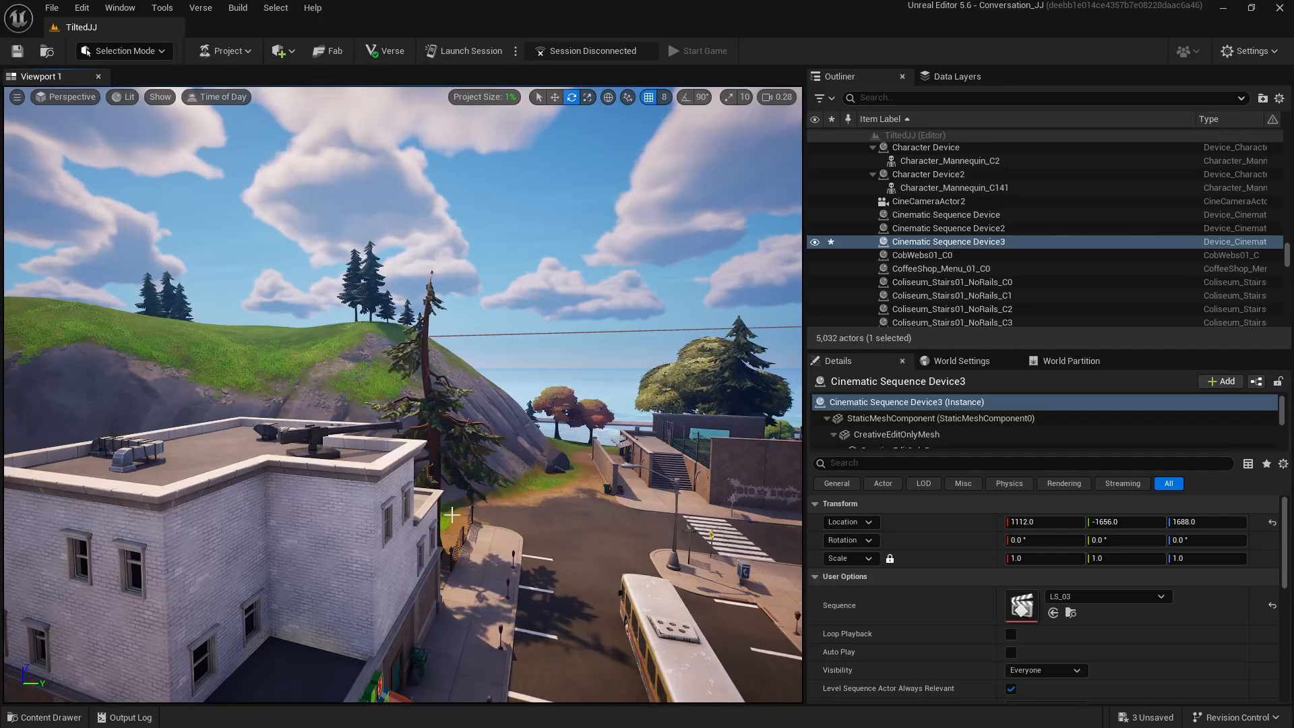
double_click(1021, 606)
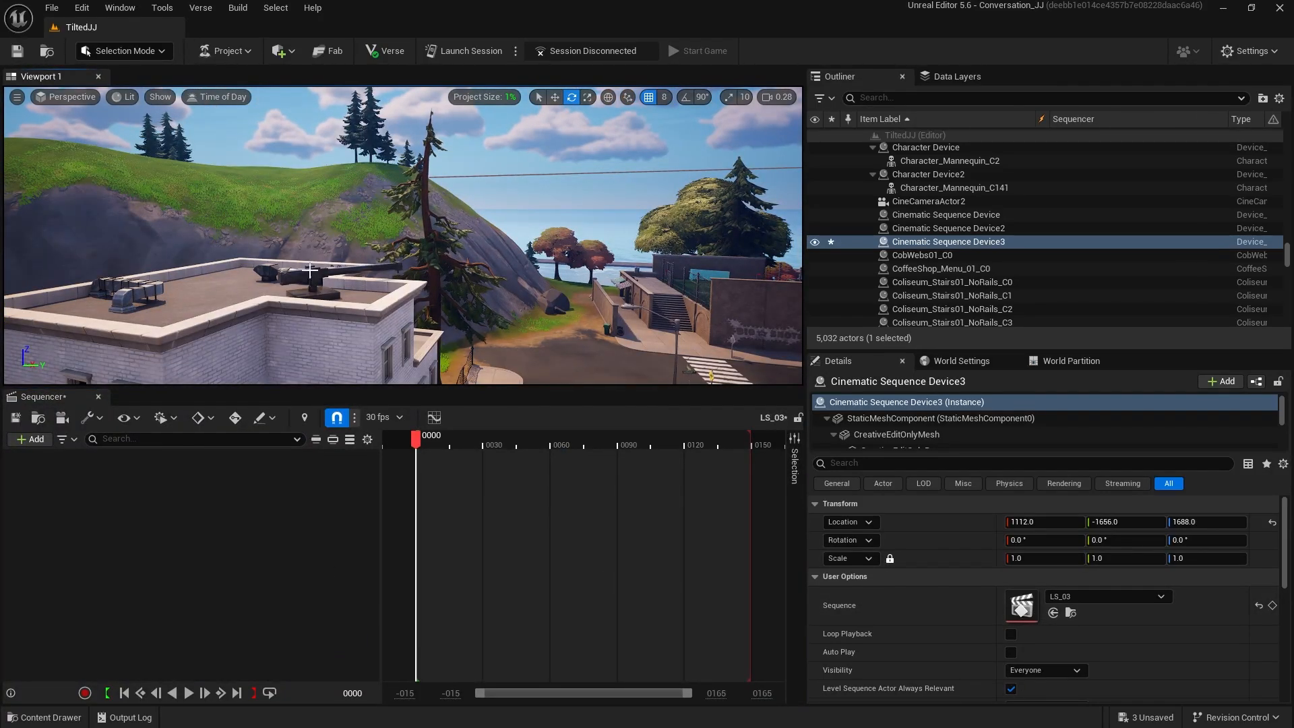
Add the CameraRig Crane to the LS_03 sequence and create a new cine camera with a camera cut.
left_click(310, 270)
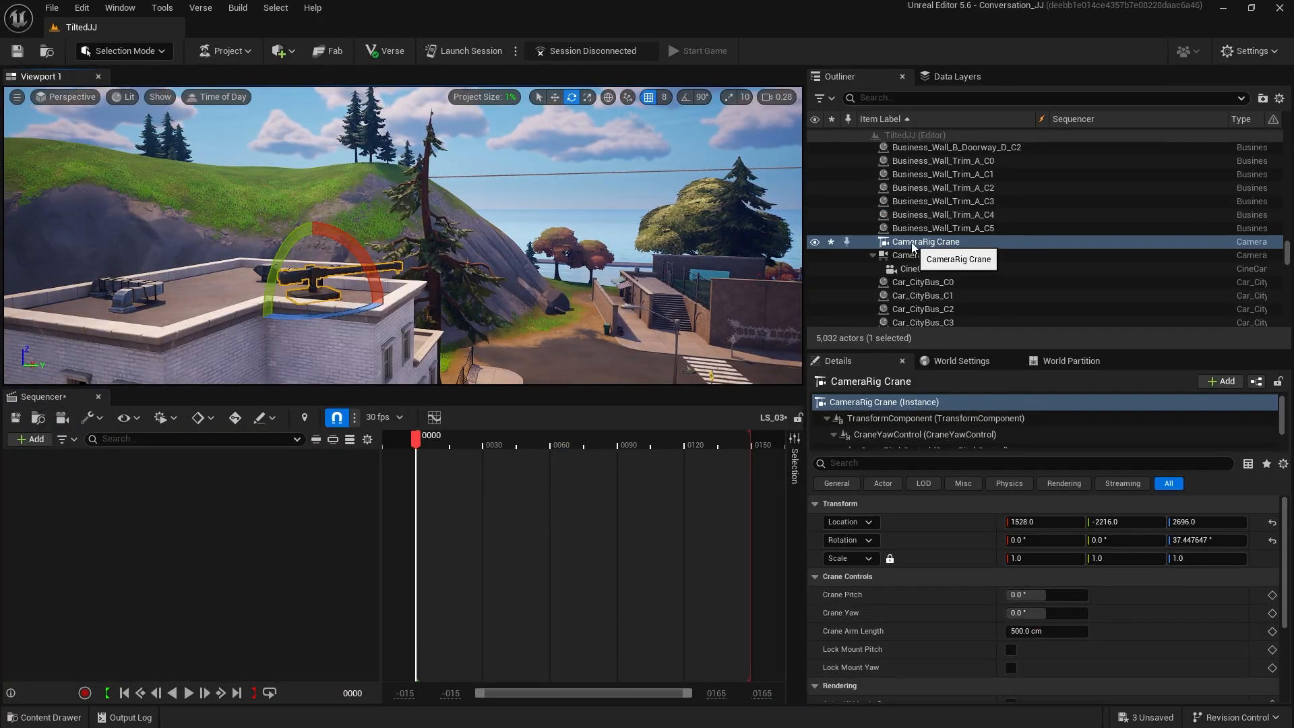
left_click_drag(913, 247, 223, 480)
left_click_drag(105, 491, 106, 491)
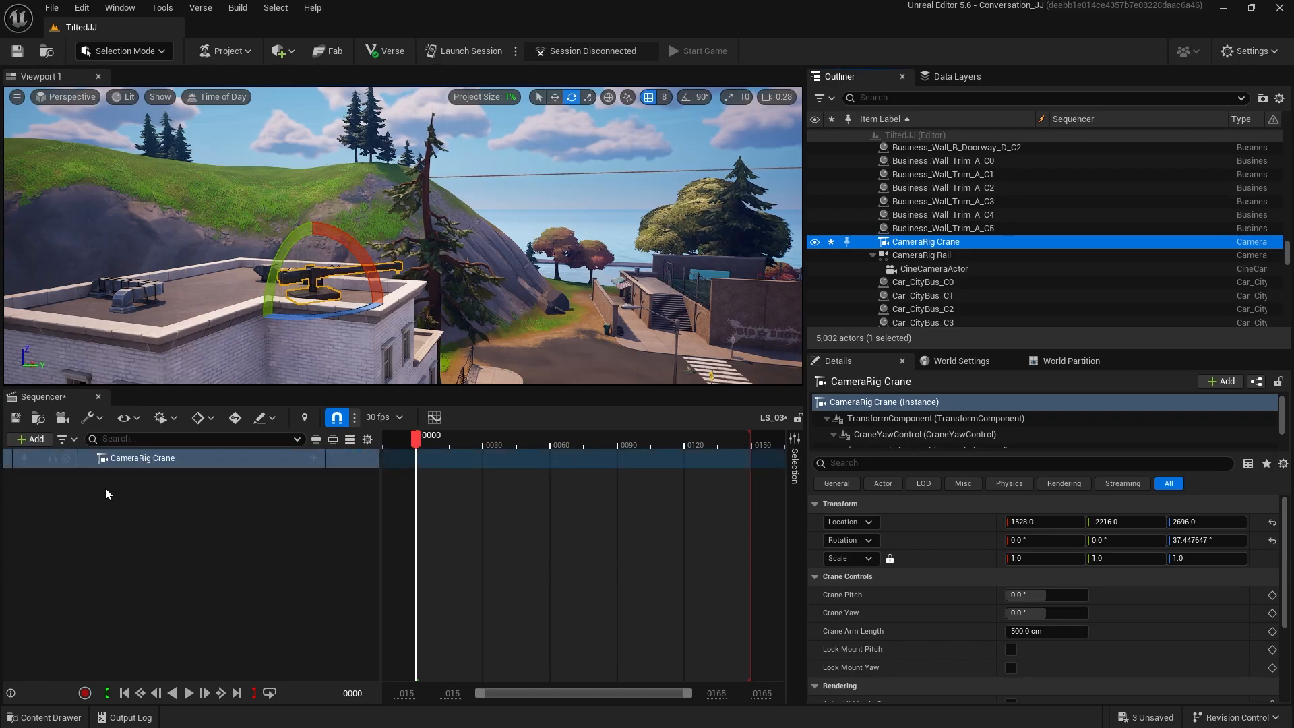
left_click(61, 418)
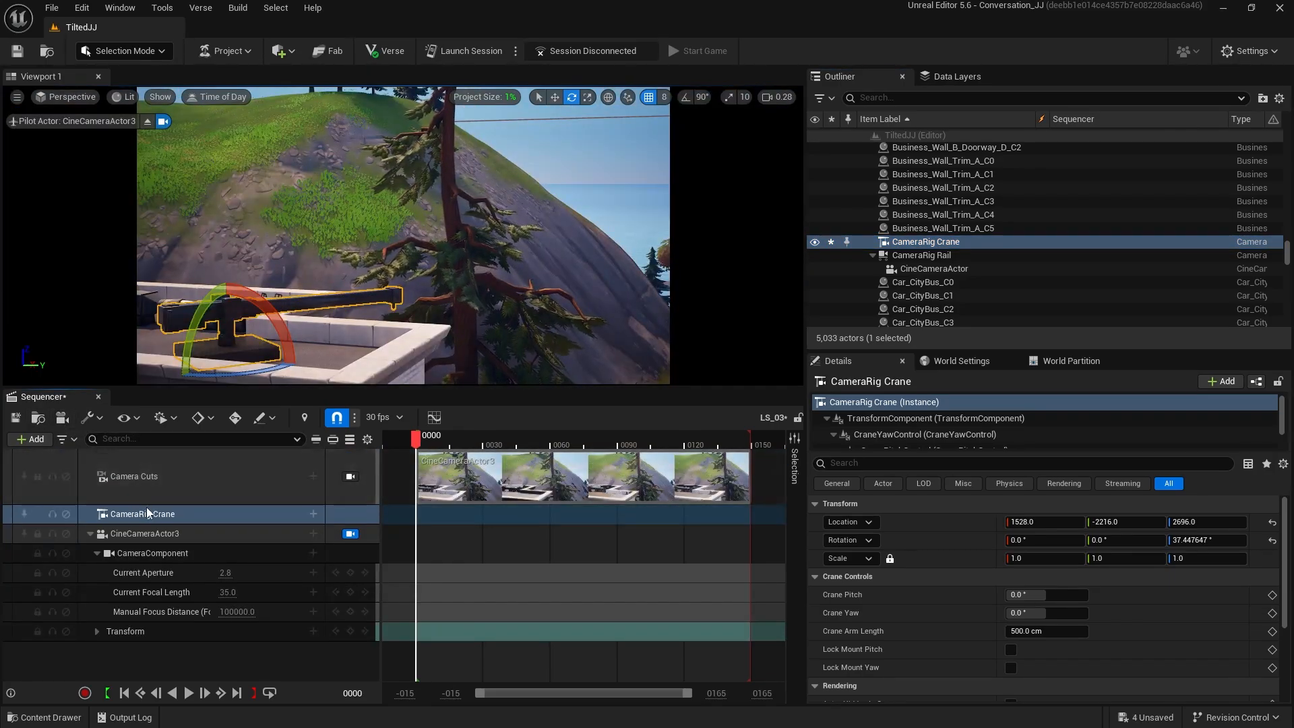
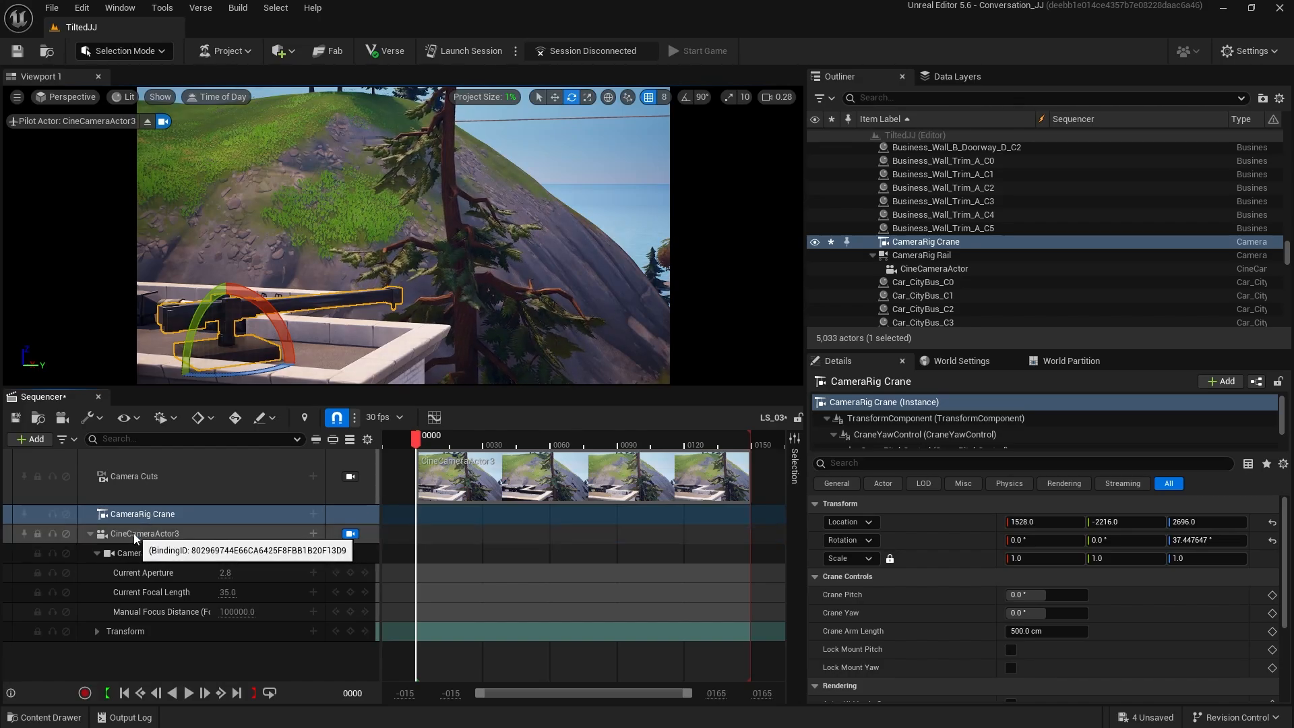
Attach CineCameraActor3 to the CameraRig Crane and reset the camera's location and rotation to zero.
left_click(134, 533)
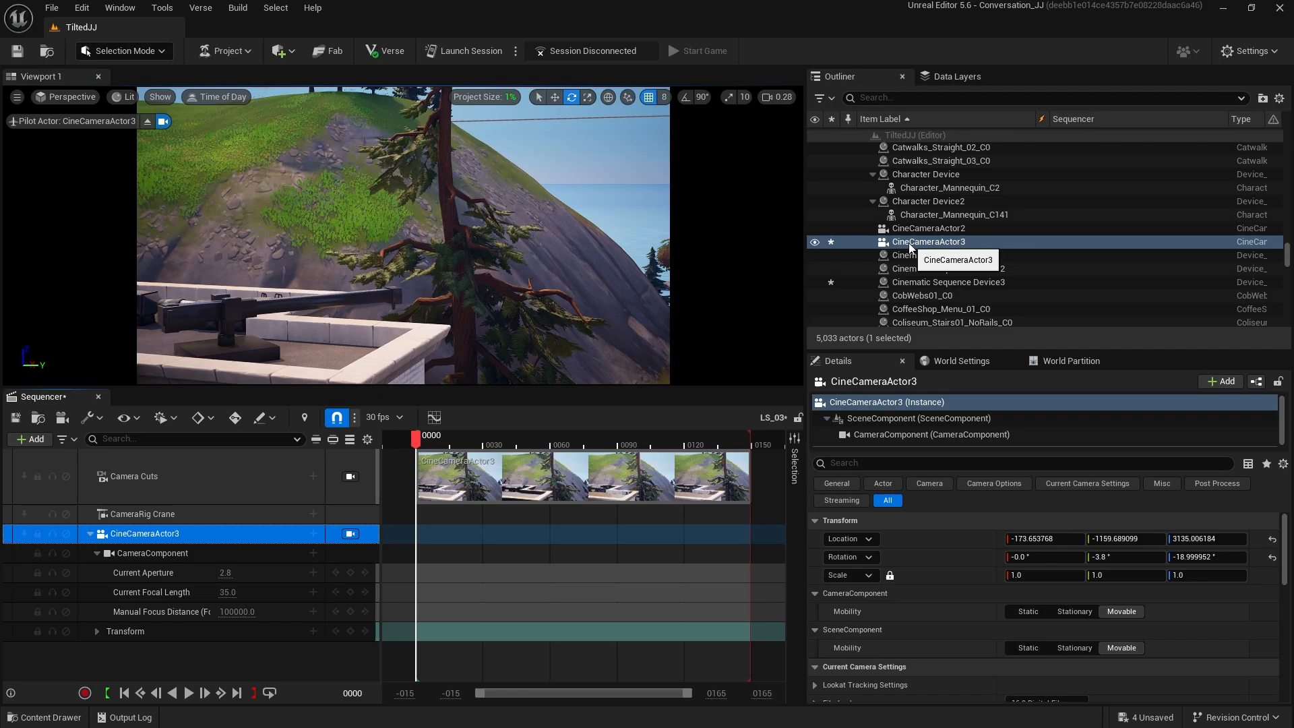
left_click_drag(909, 244, 931, 227)
scroll(936, 211, "up", 5)
scroll(940, 209, "up", 6)
left_click(1271, 538)
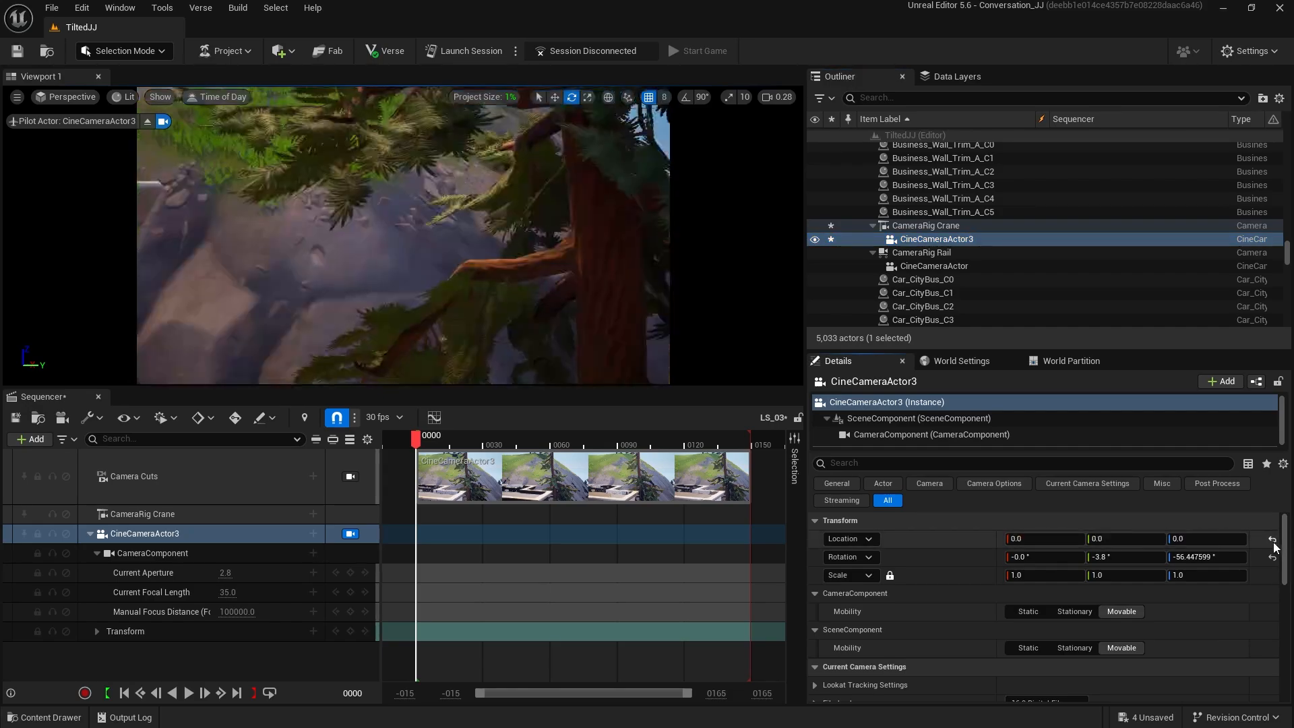
left_click(1272, 557)
Offset the attached camera from the crane's mount to location 56, 0, 40.
left_click(350, 534)
right_click_drag(403, 270, 223, 277)
mouse_move(479, 285)
right_mouse_down()
mouse_move(505, 283)
mouse_move(499, 323)
mouse_move(479, 285)
right_mouse_up()
key("r")
key("w")
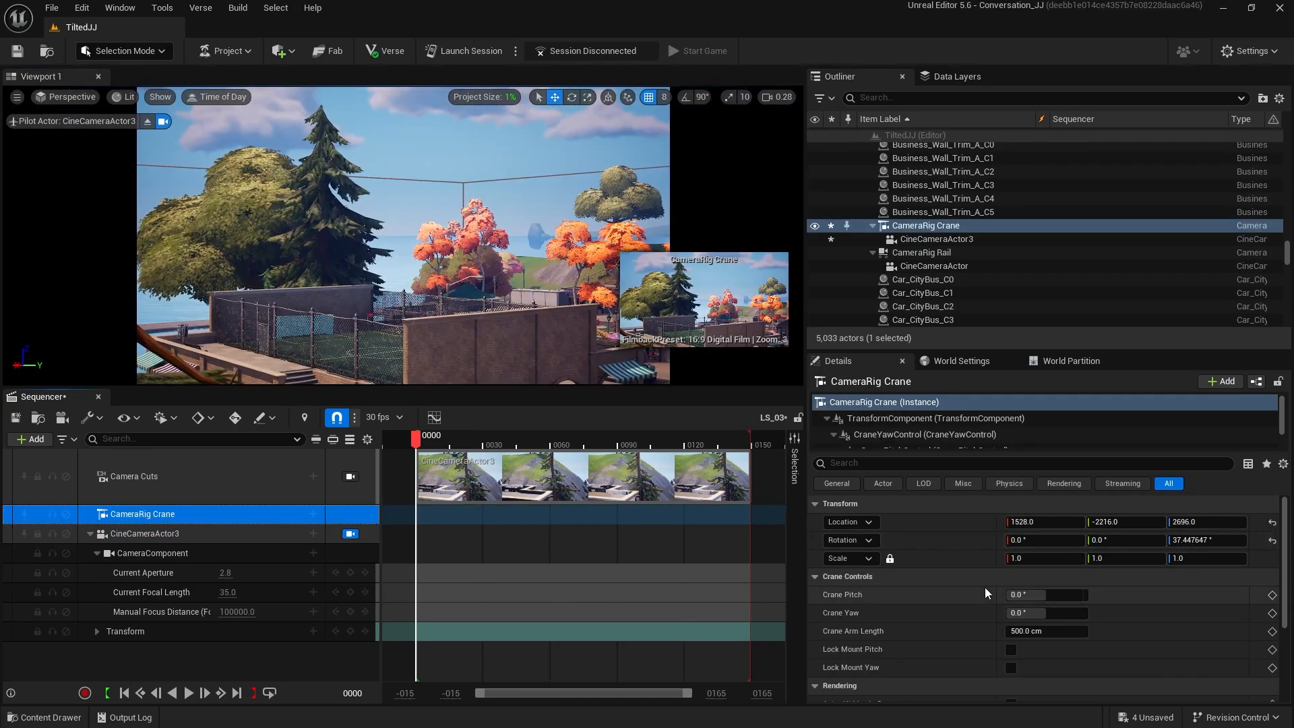
Set the Crane Pitch to about 31.68° and the Crane Arm Length to about 2236 cm, and adjust CineCameraActor3's rotation.
mouse_move(1037, 594)
left_mouse_down()
mouse_move(1088, 594)
mouse_move(1019, 594)
mouse_move(1065, 631)
mouse_move(1099, 631)
mouse_move(1059, 594)
mouse_move(1046, 596)
mouse_move(1046, 617)
left_mouse_up()
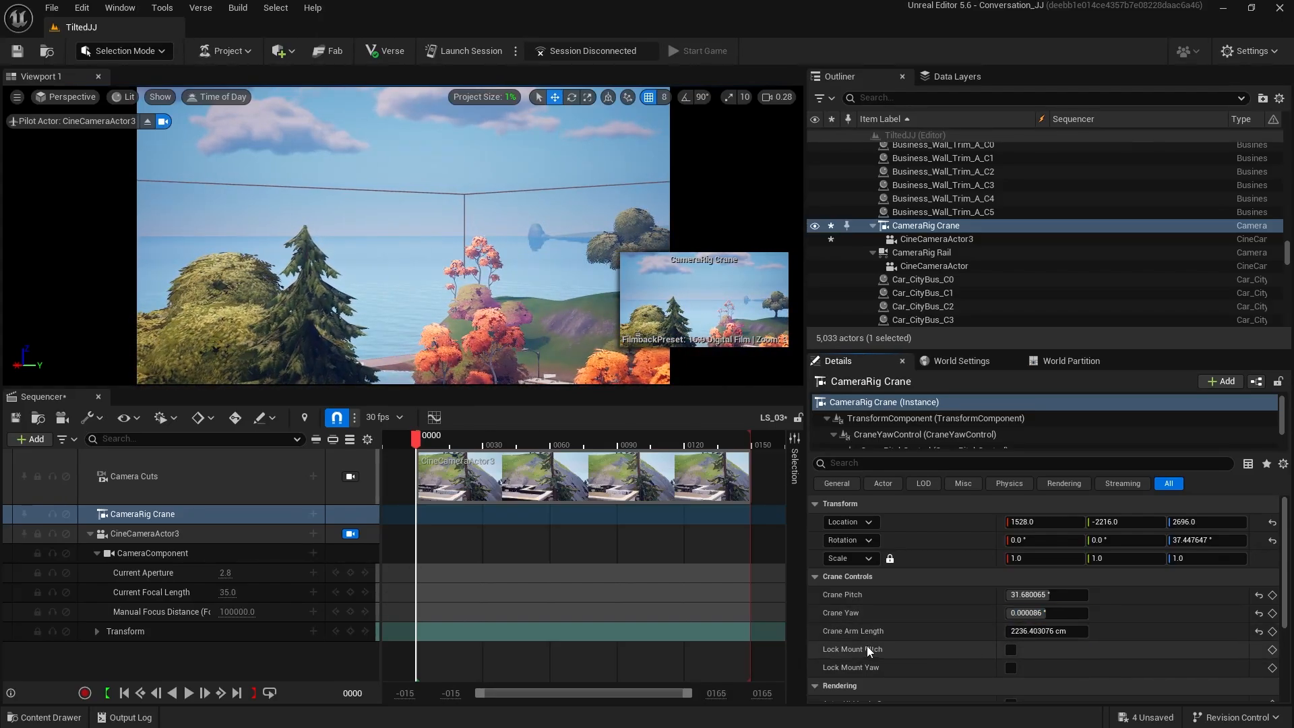
scroll(928, 632, "down", 1)
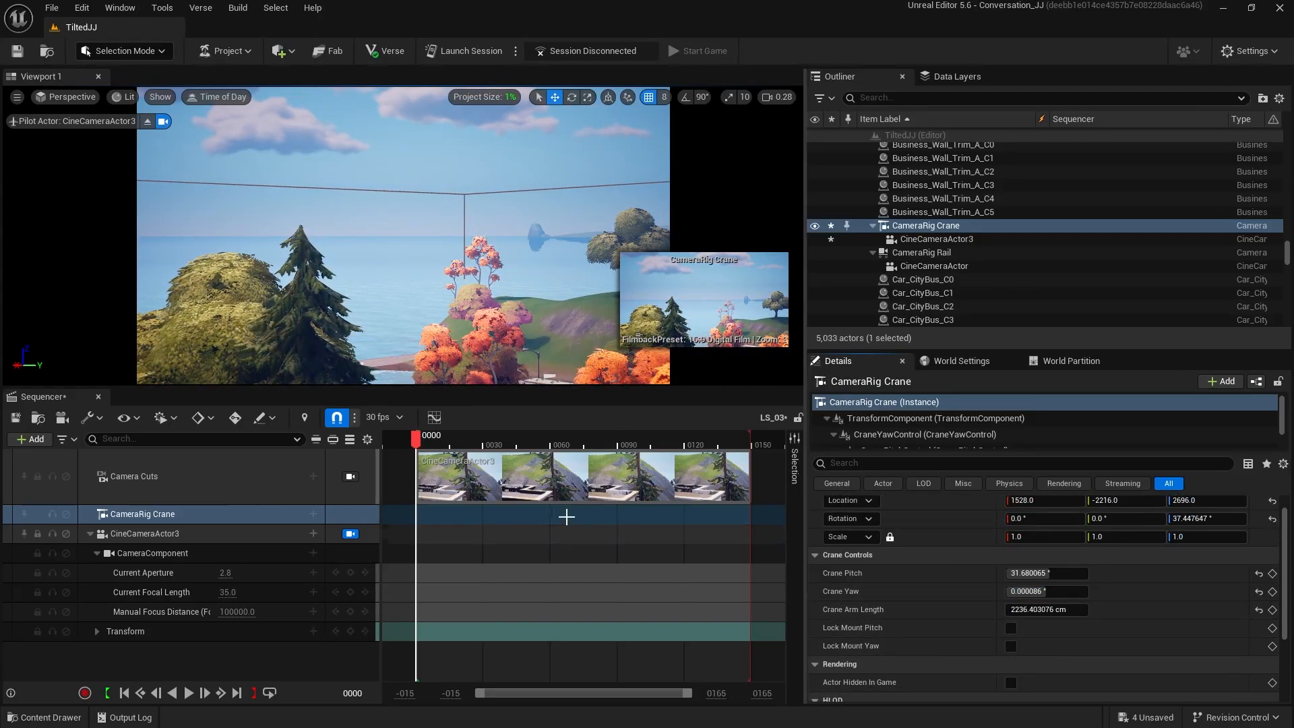
left_click(150, 533)
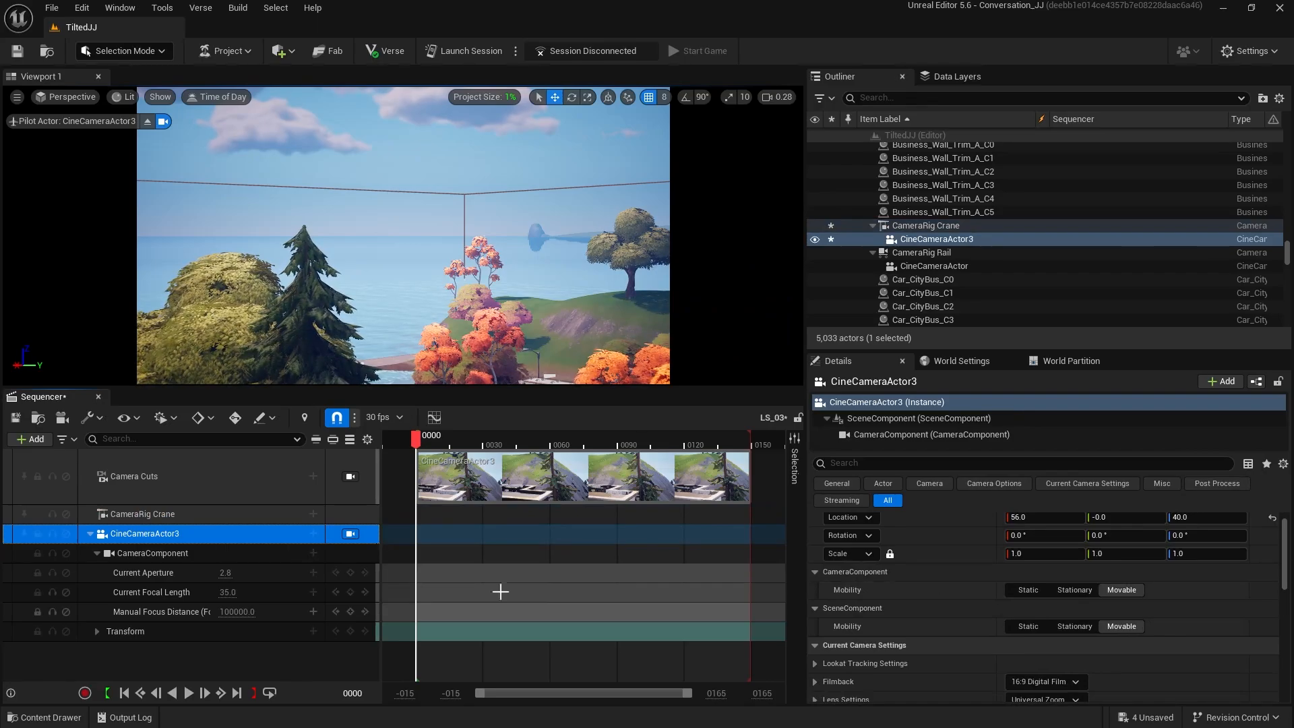
left_click_drag(1041, 537, 1066, 537)
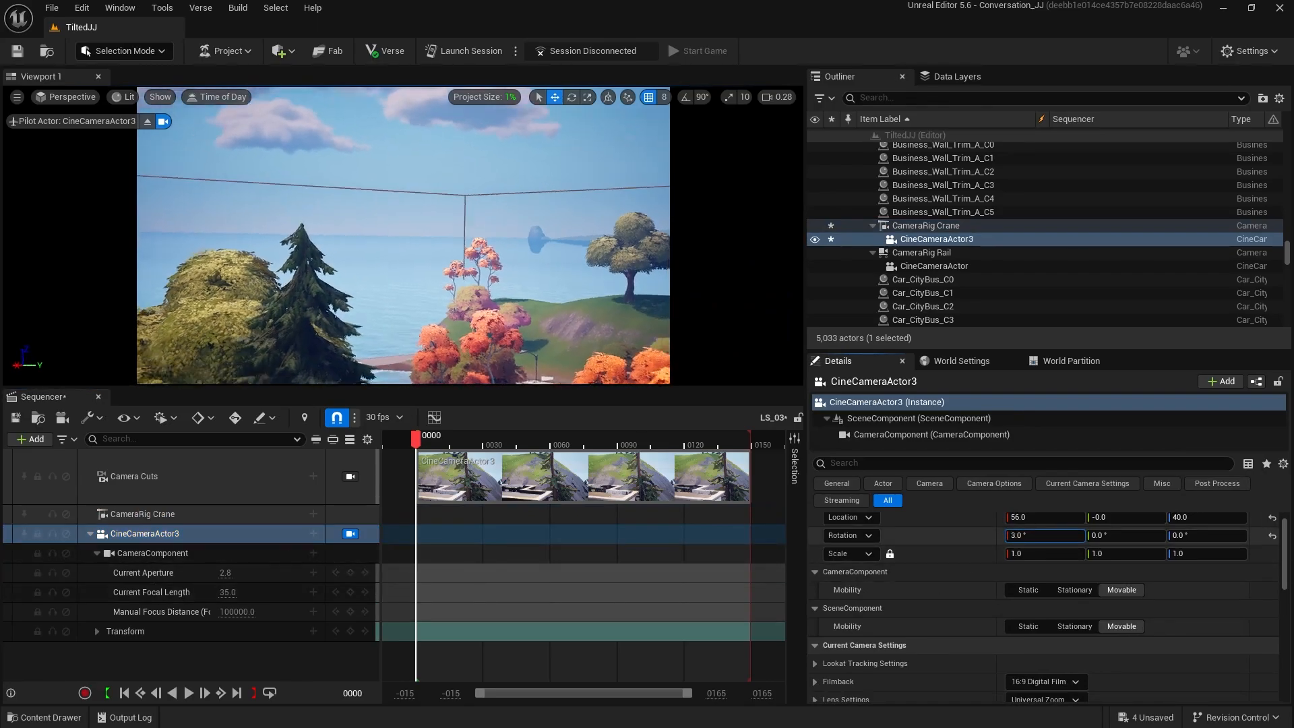
Keyframe the Crane Arm Length at about 128.85 cm on frame 0 and at 2500 cm on frame 120.
left_click(142, 513)
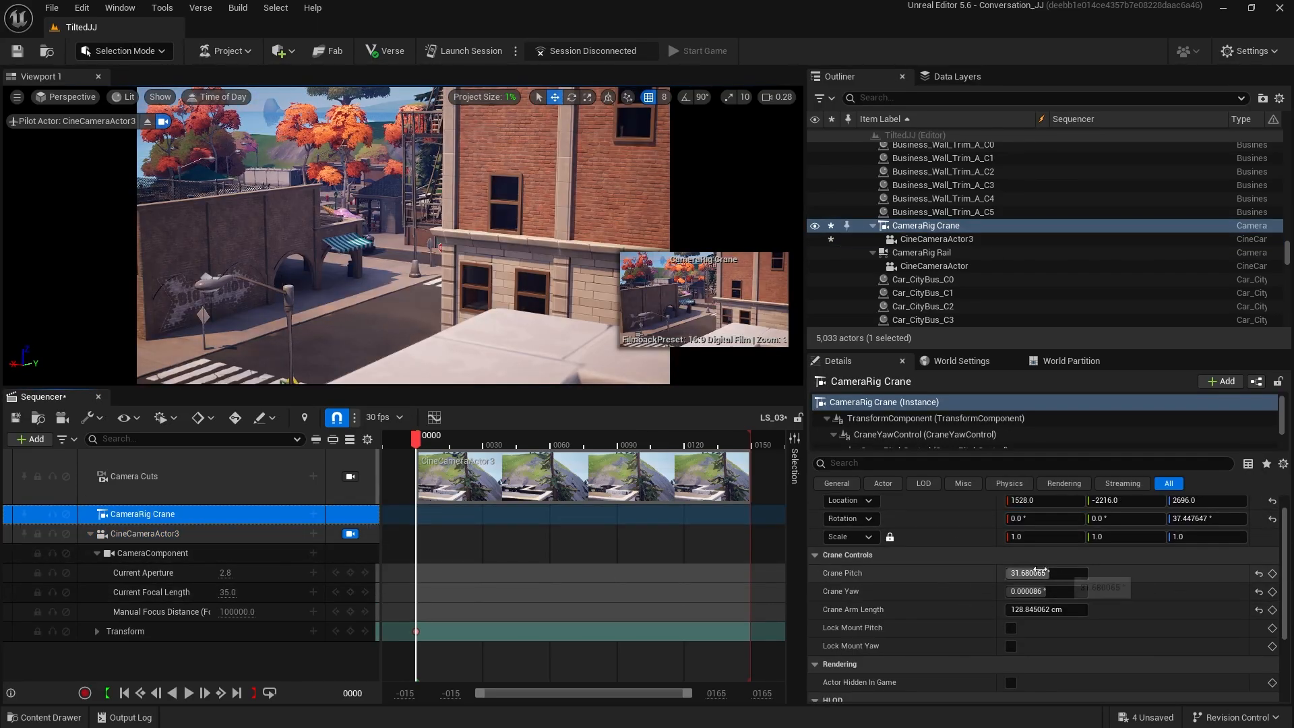
left_click(1272, 609)
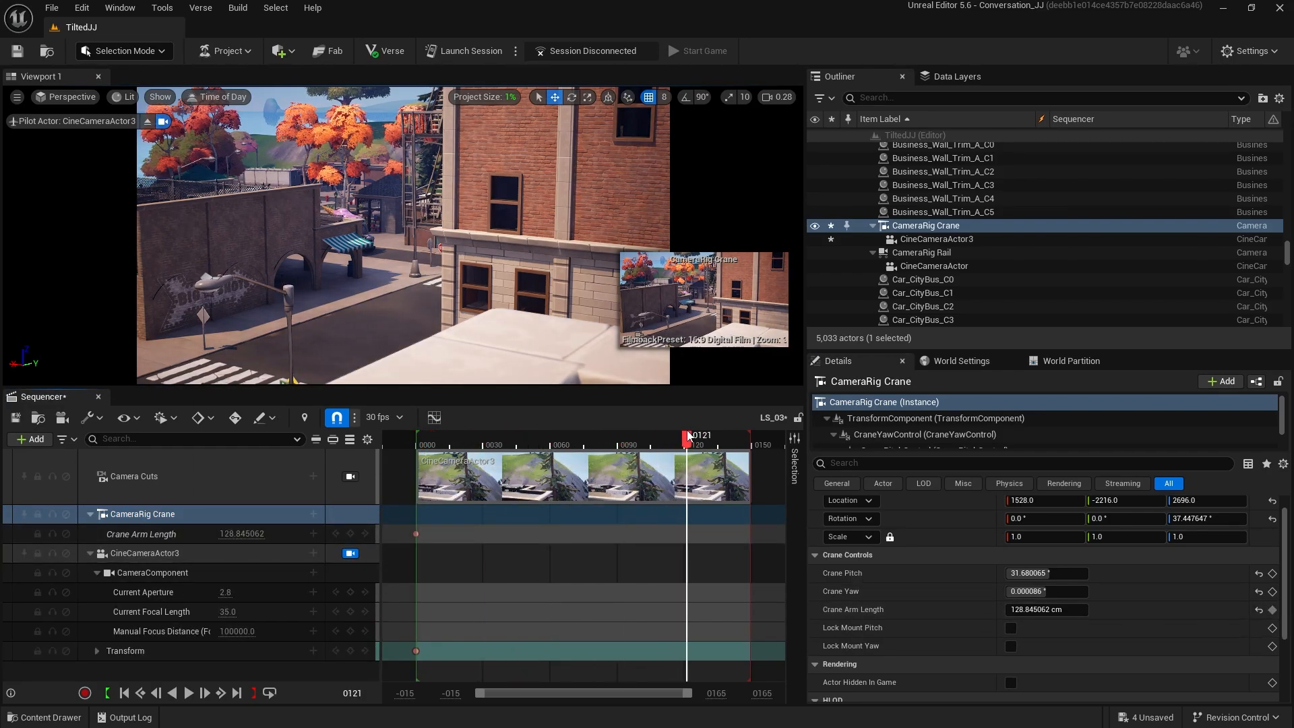
left_click(1028, 610)
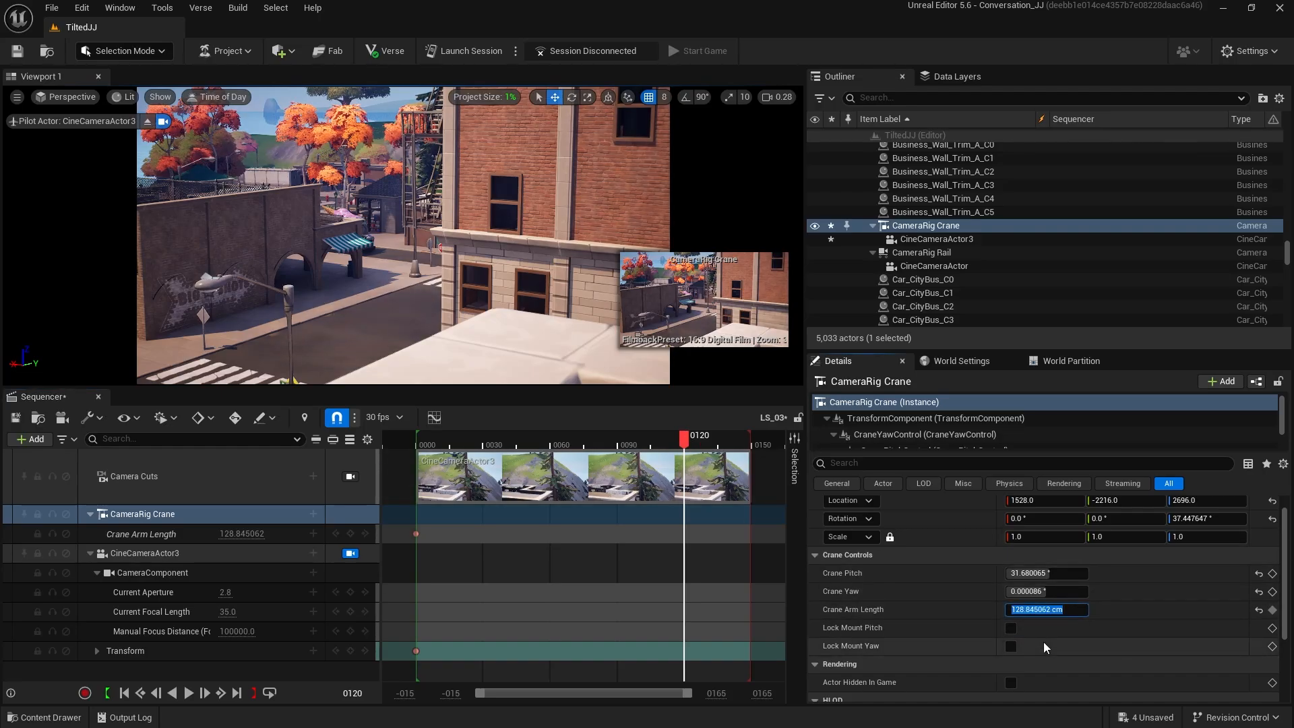
type("2500")
key("Return")
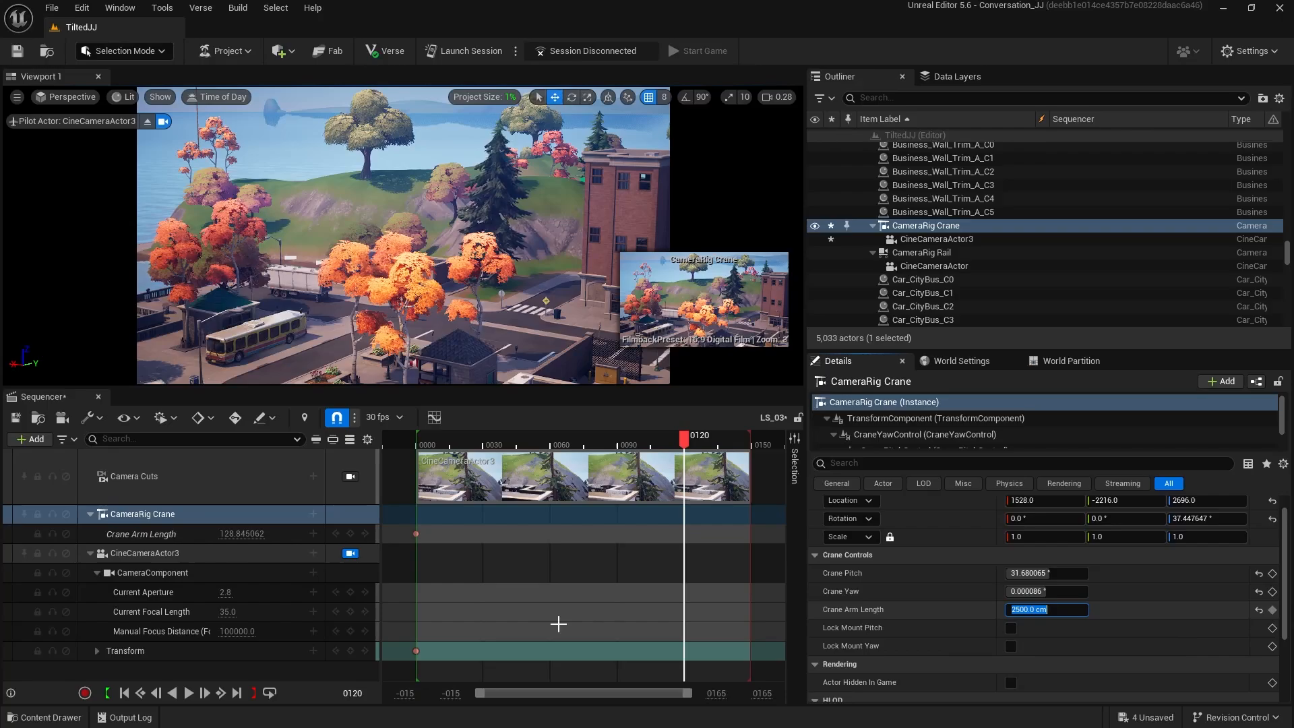
left_click(351, 535)
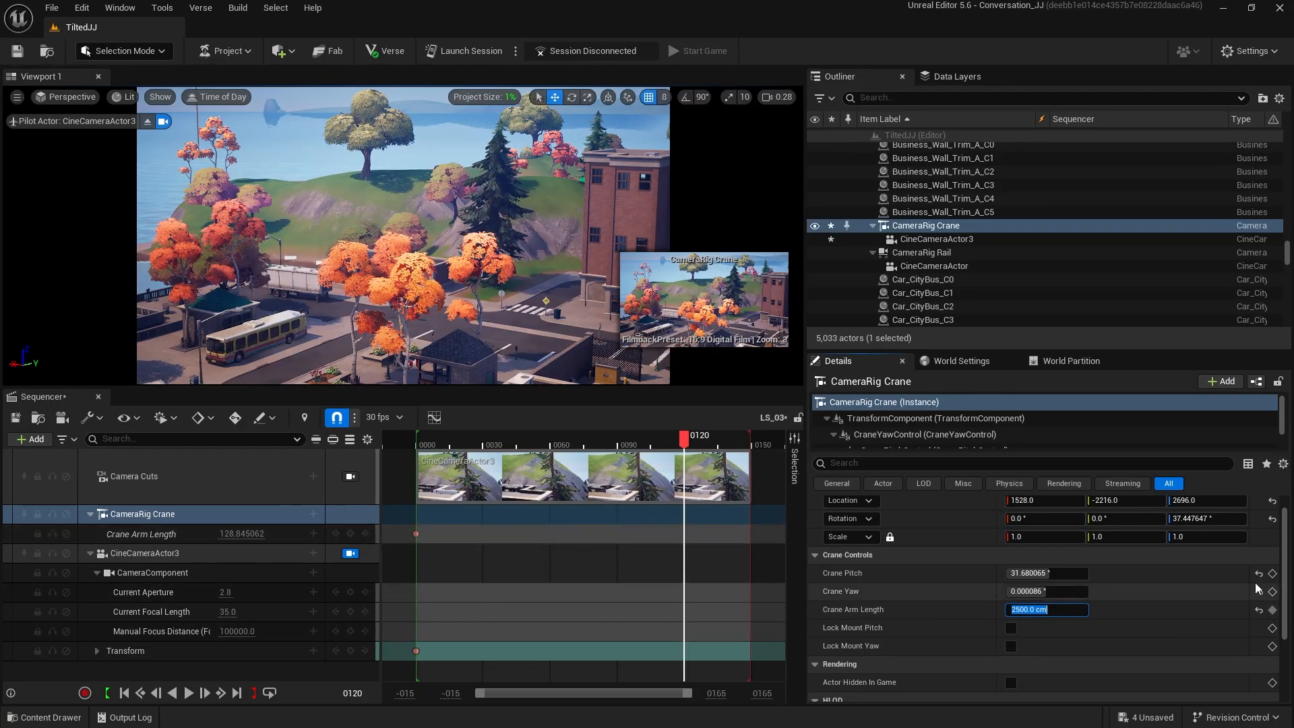
Set the Crane Arm Length to 5000 cm at the frame 120 keyframe.
left_click_drag(685, 438, 751, 418)
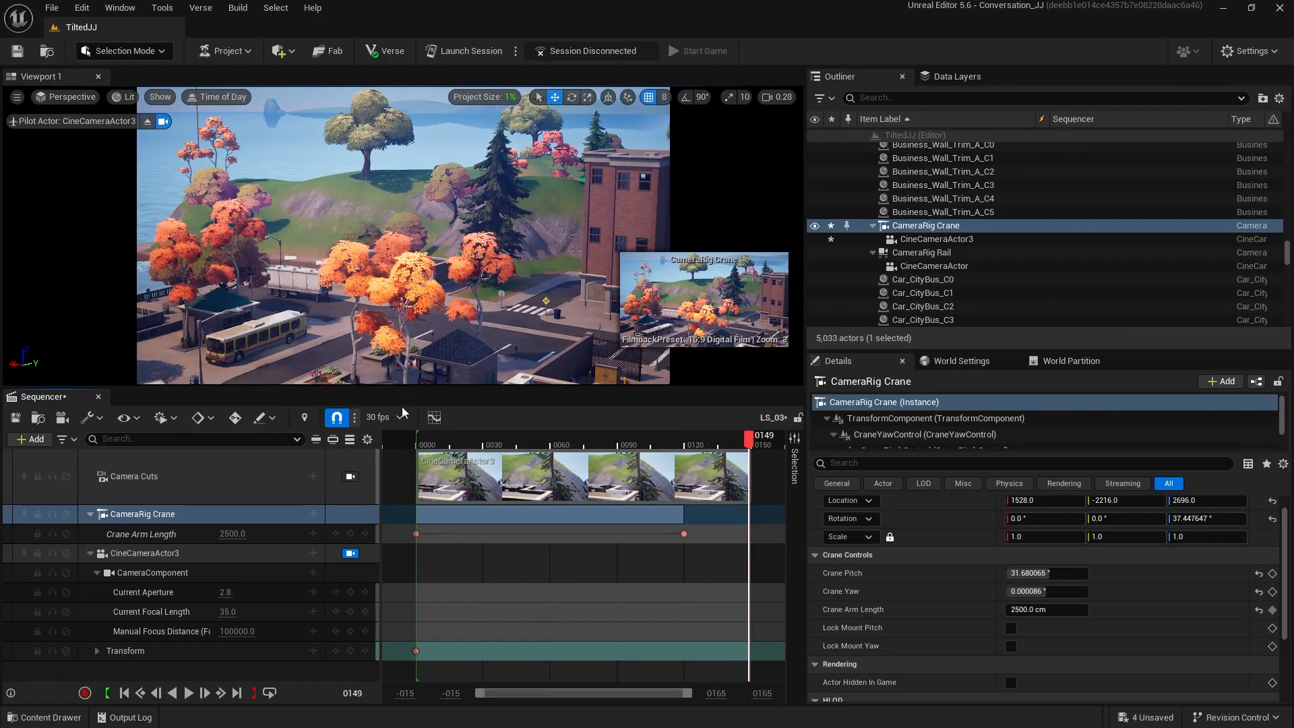
left_click_drag(1045, 609, 1146, 609)
left_click(683, 533)
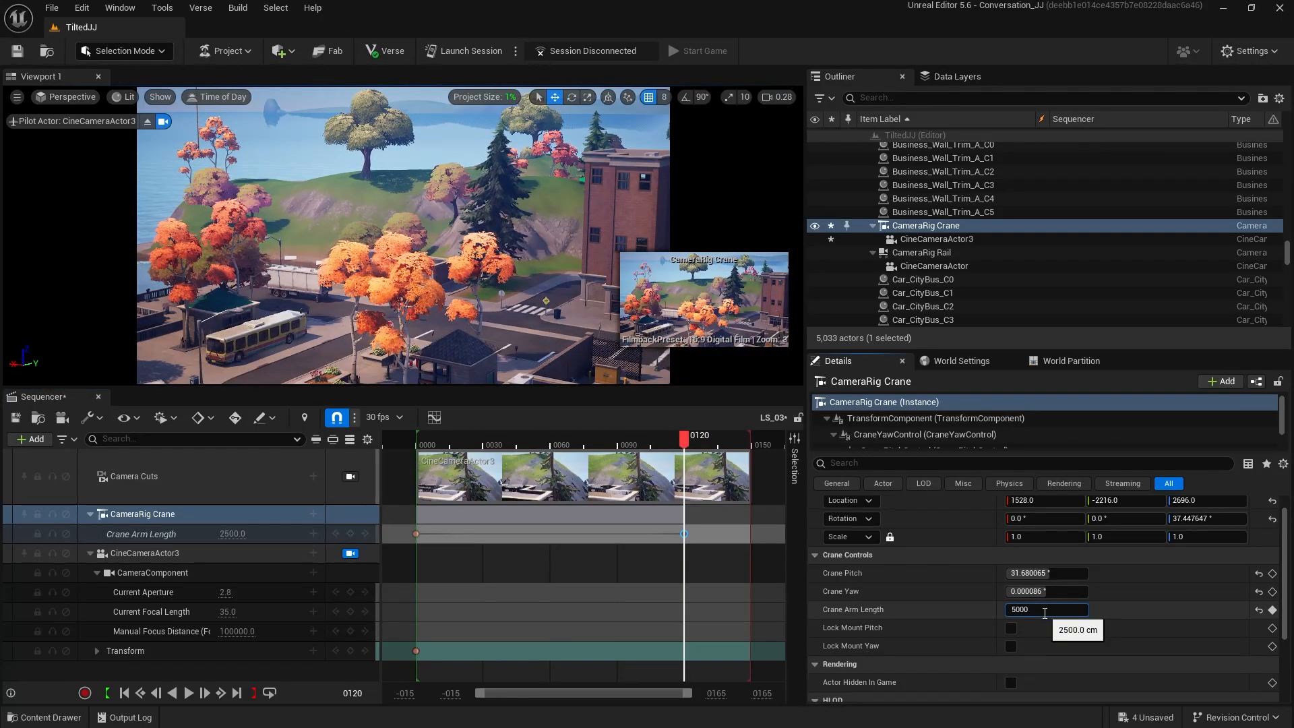
key("Return")
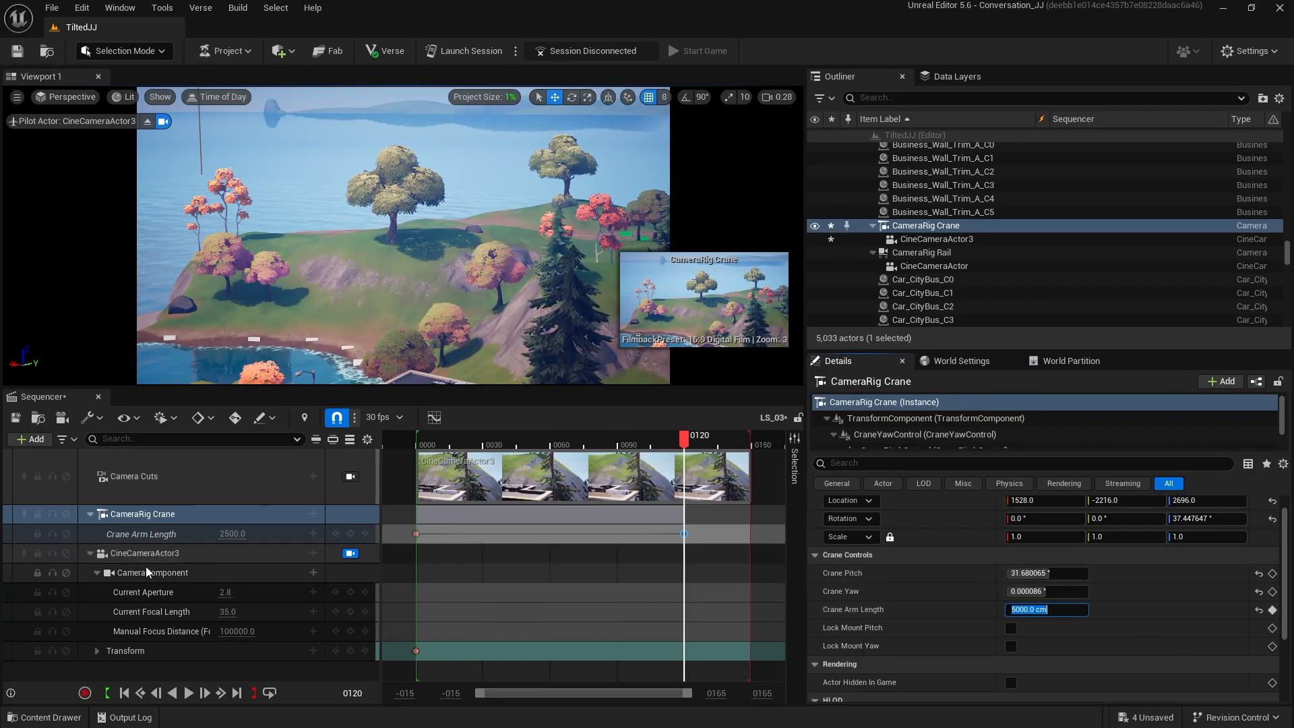
Undo the 5000 cm Crane Arm Length and keyframe CineCameraActor3's rotation pitch at -12 on frame 120.
left_click(97, 651)
scroll(108, 639, "down", 2)
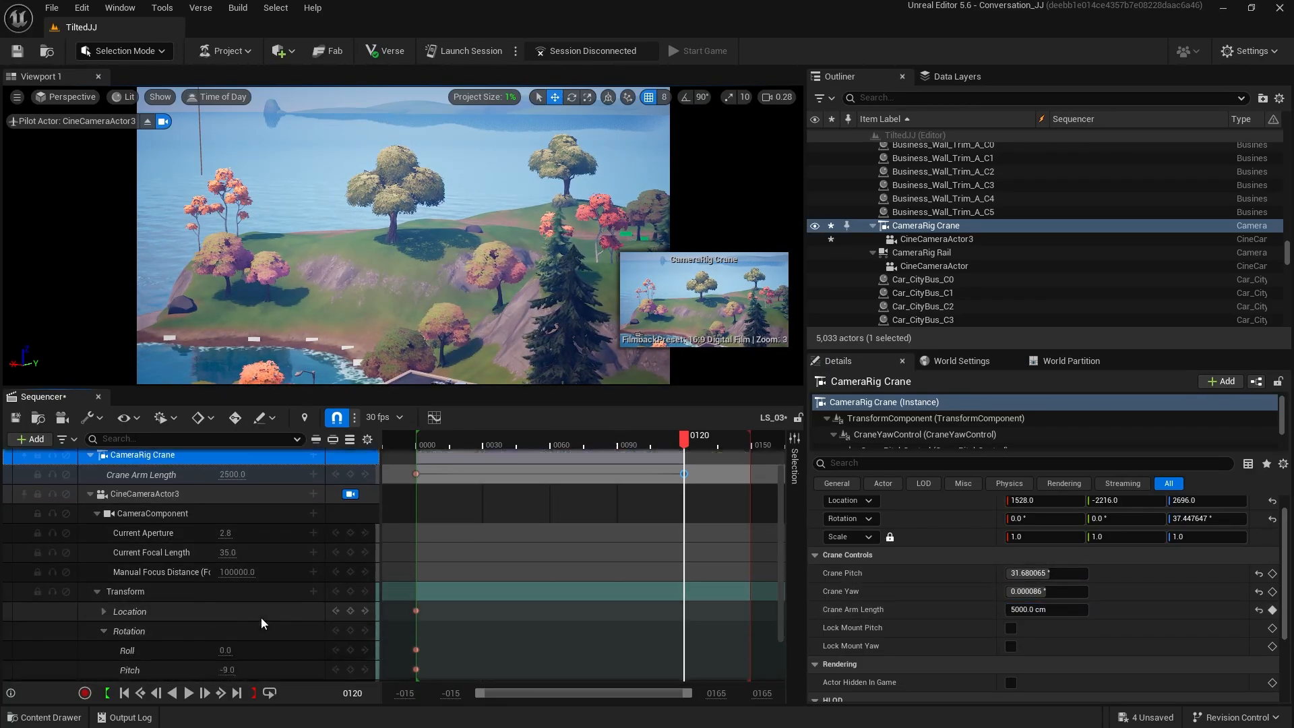
scroll(202, 637, "down", 1)
mouse_move(227, 652)
left_mouse_down()
mouse_move(202, 652)
mouse_move(227, 652)
mouse_move(226, 633)
mouse_move(206, 632)
mouse_move(218, 632)
left_mouse_up()
key("ctrl+z")
key("ctrl+z")
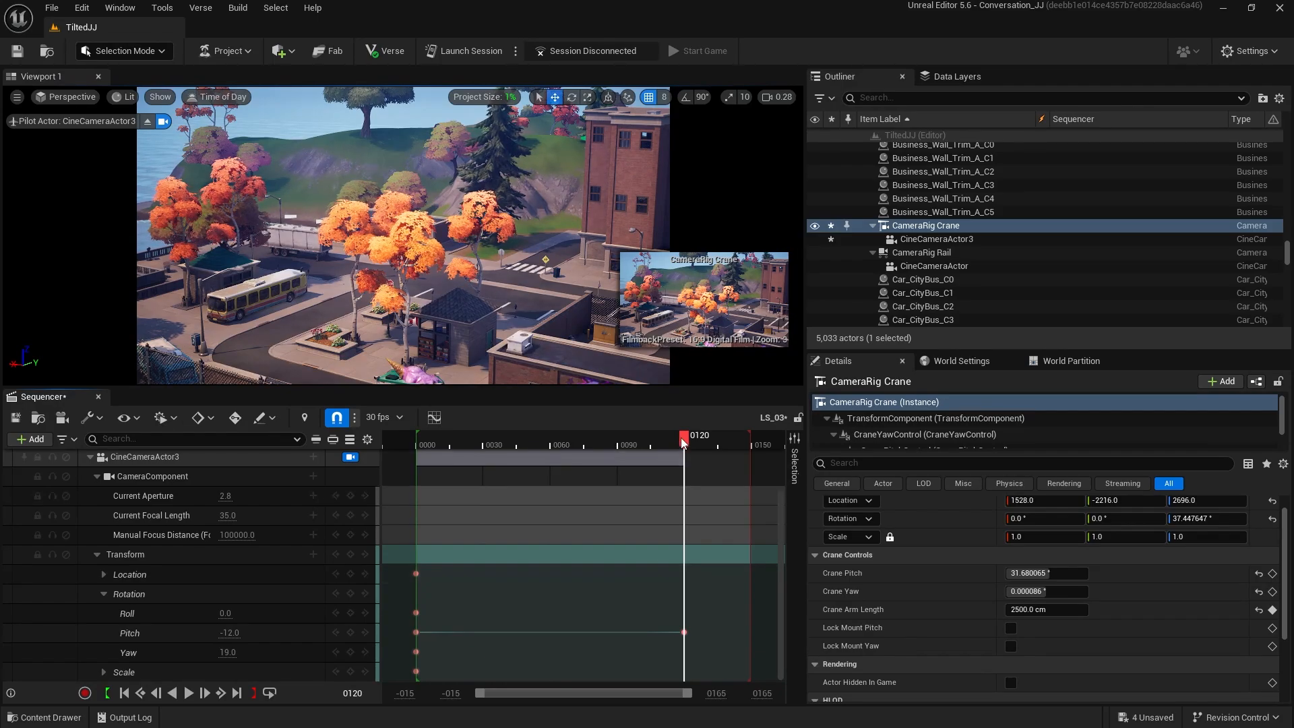
Keyframe CineCameraActor3's Current Focal Length at 200 on frame 119.
left_click_drag(681, 438, 684, 406)
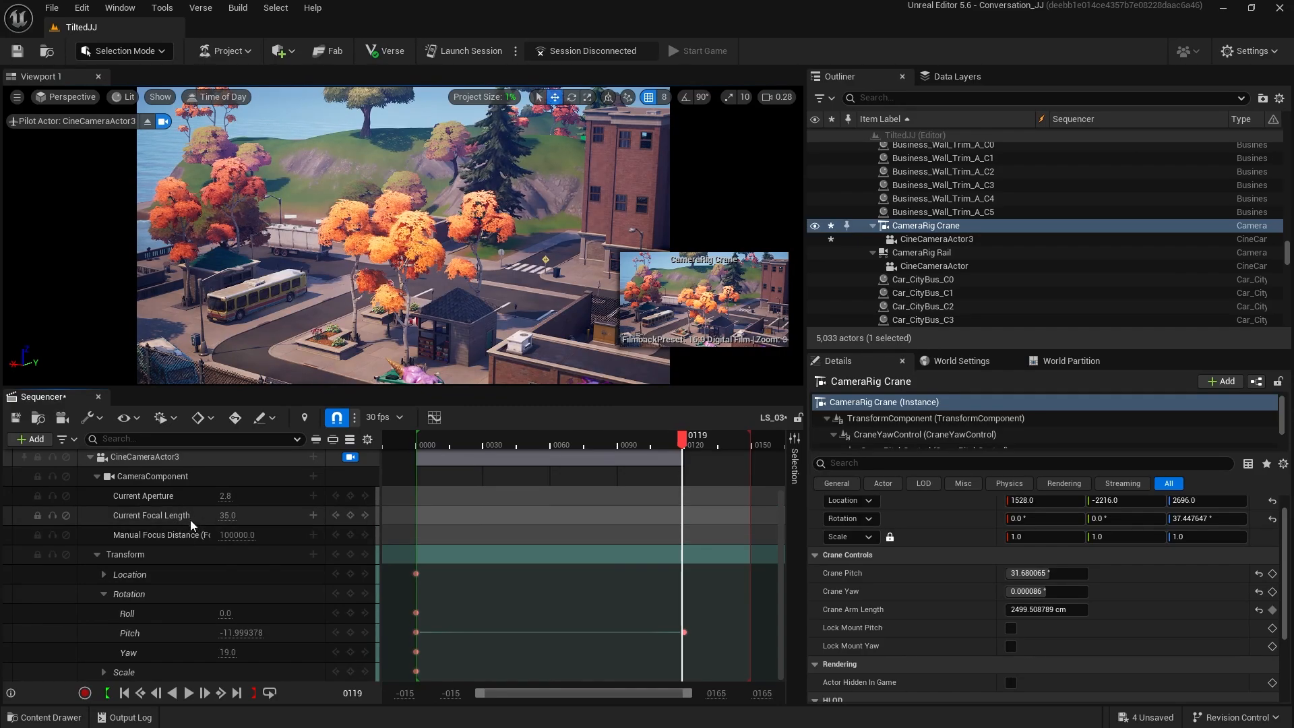
left_click(228, 515)
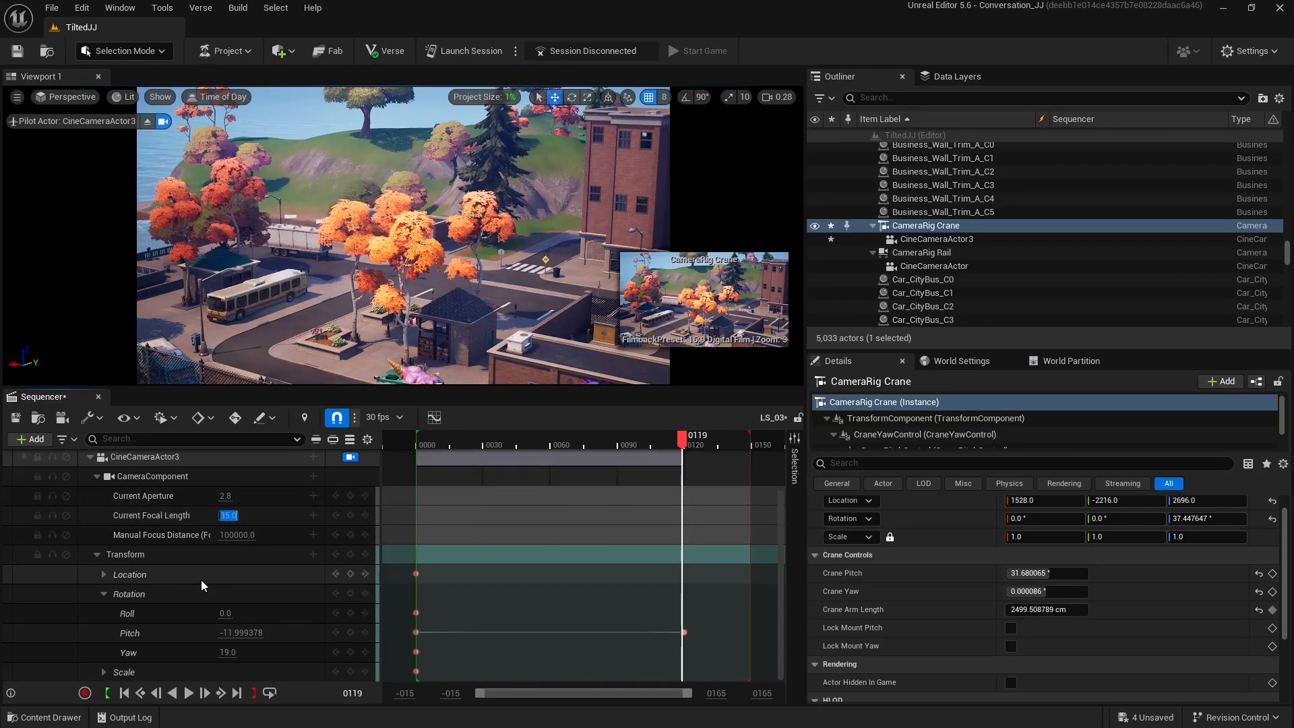
type("200")
key("Return")
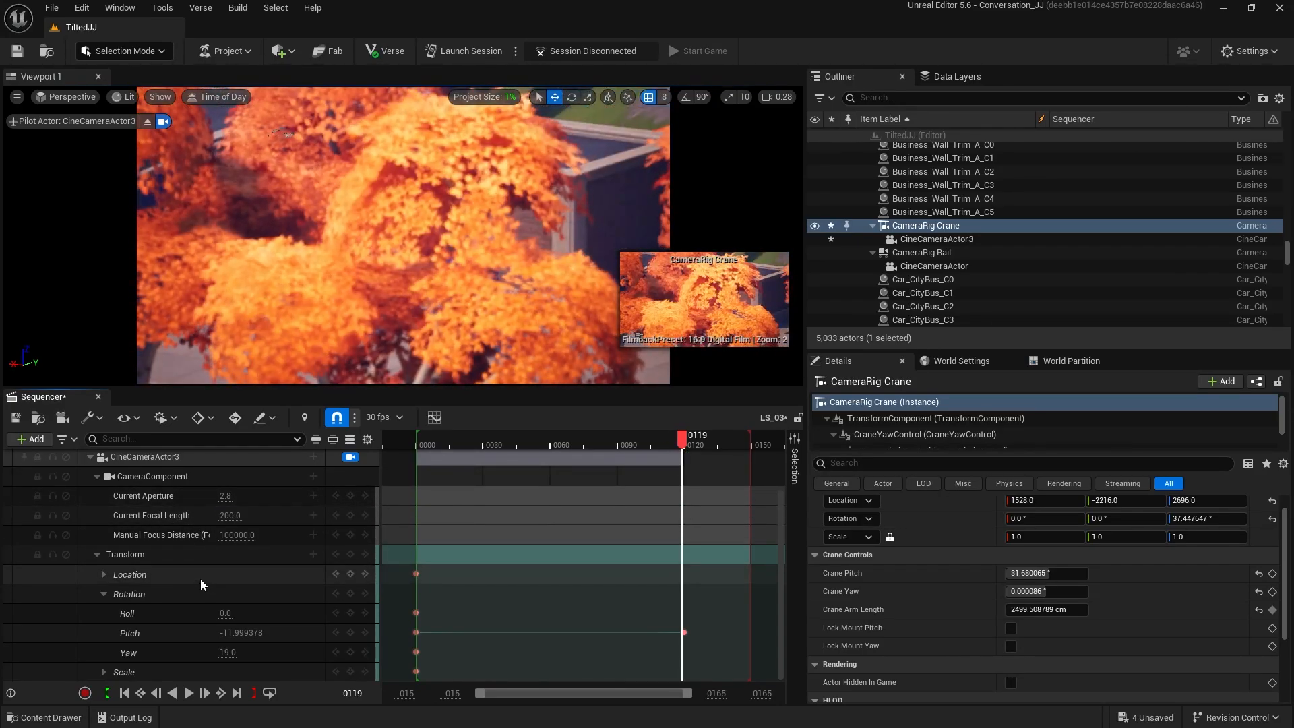
left_click(350, 515)
Play the LS_03 sequence from its start to review the crane move and zoom, and close Sequencer.
left_click_drag(682, 436, 411, 425)
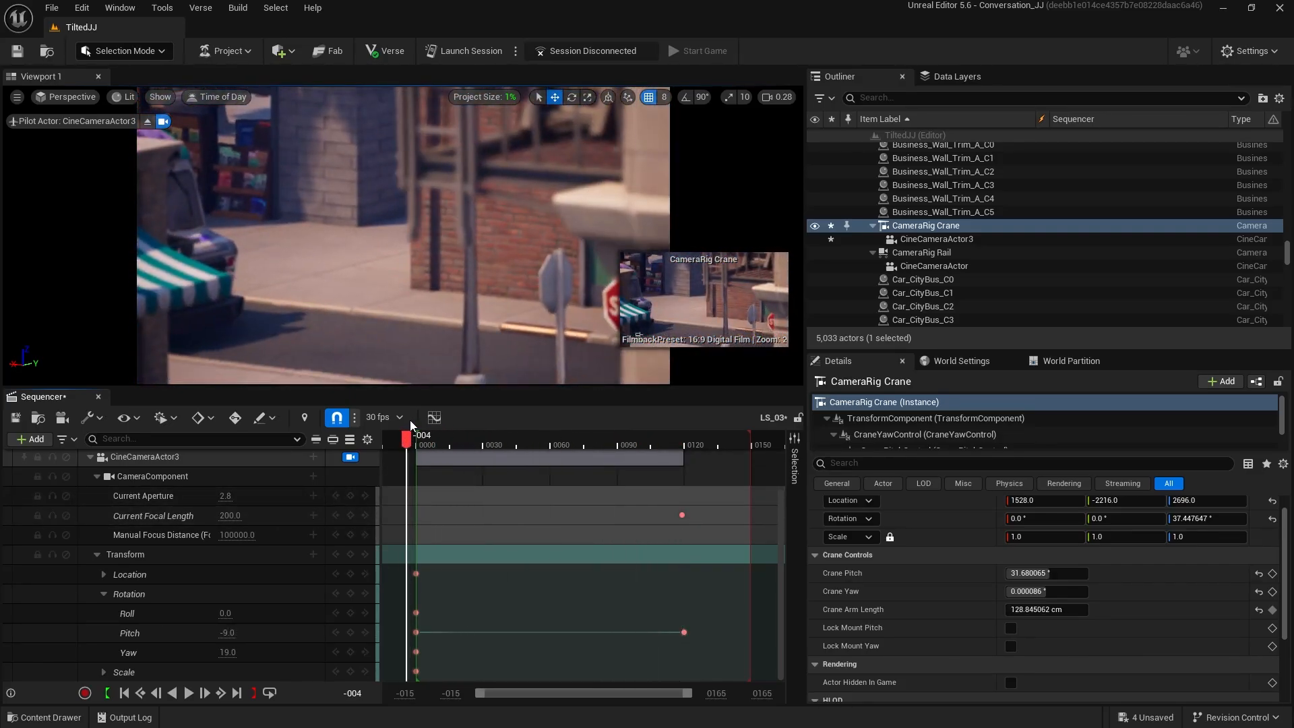
left_click(189, 693)
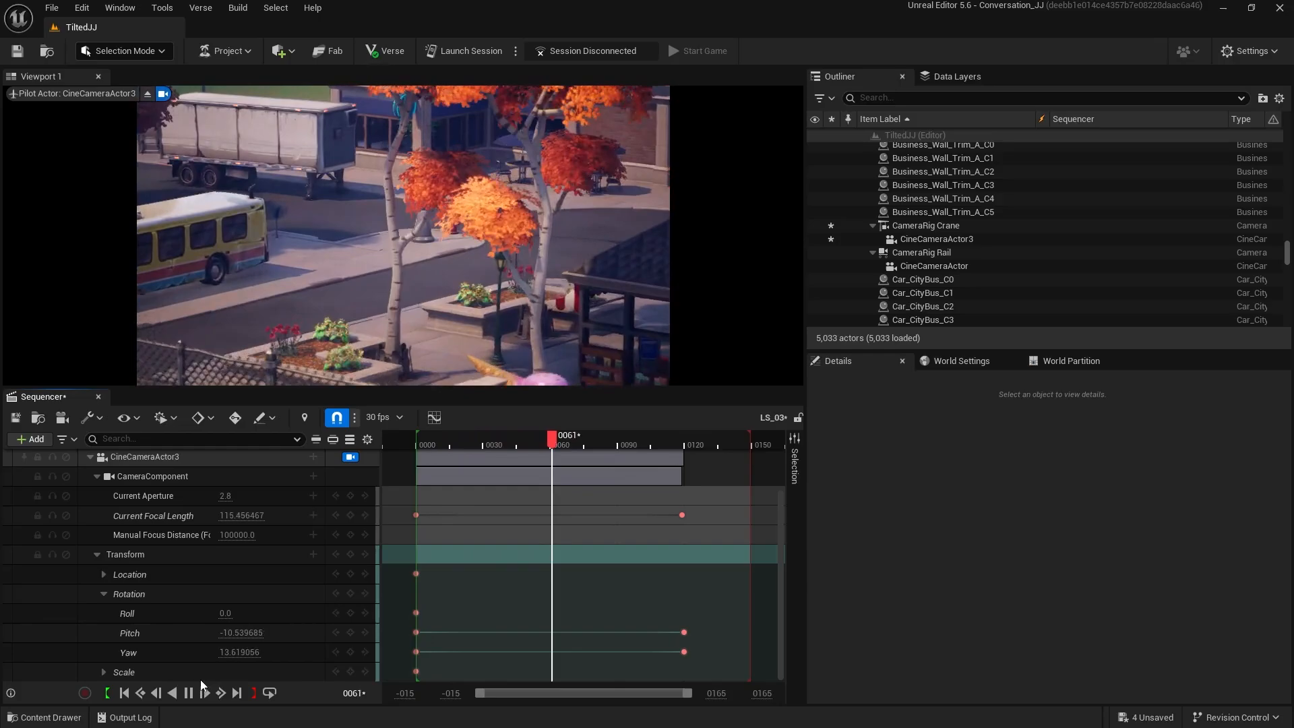
left_click(188, 693)
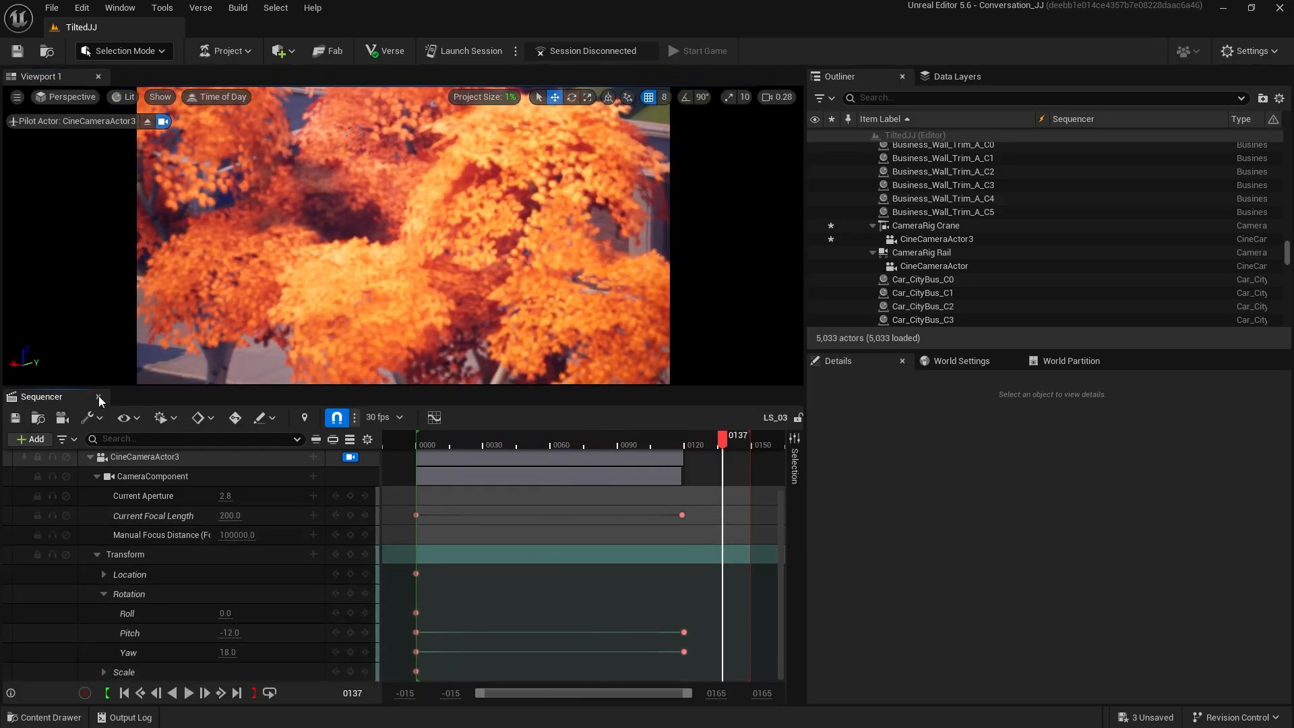
left_click(98, 396)
Stop piloting CineCameraActor3 and scale down the birch trees near the kiosk, setting the planter tree's scale to about 0.41.
right_click_drag(518, 347, 580, 465)
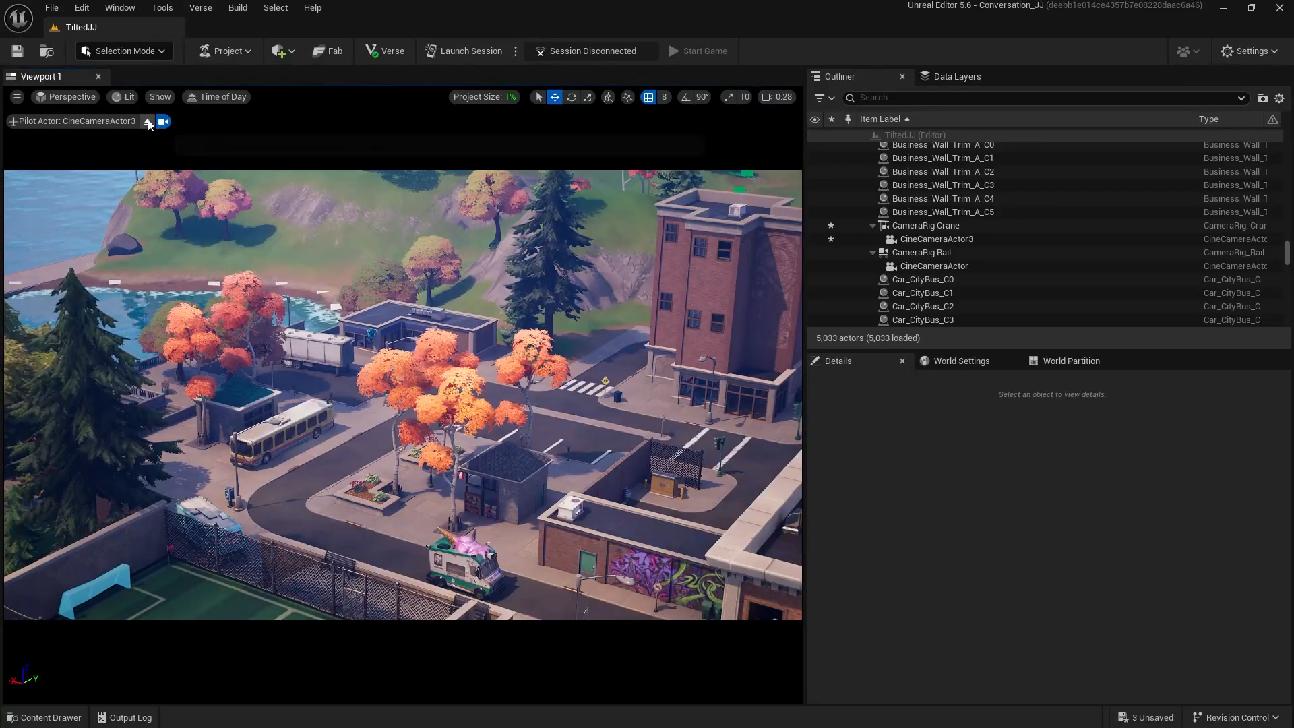
left_click(147, 122)
right_click_drag(283, 283, 283, 229)
key("w")
scroll(398, 512, "up", 1)
right_click_drag(388, 404, 388, 458)
left_click(388, 614)
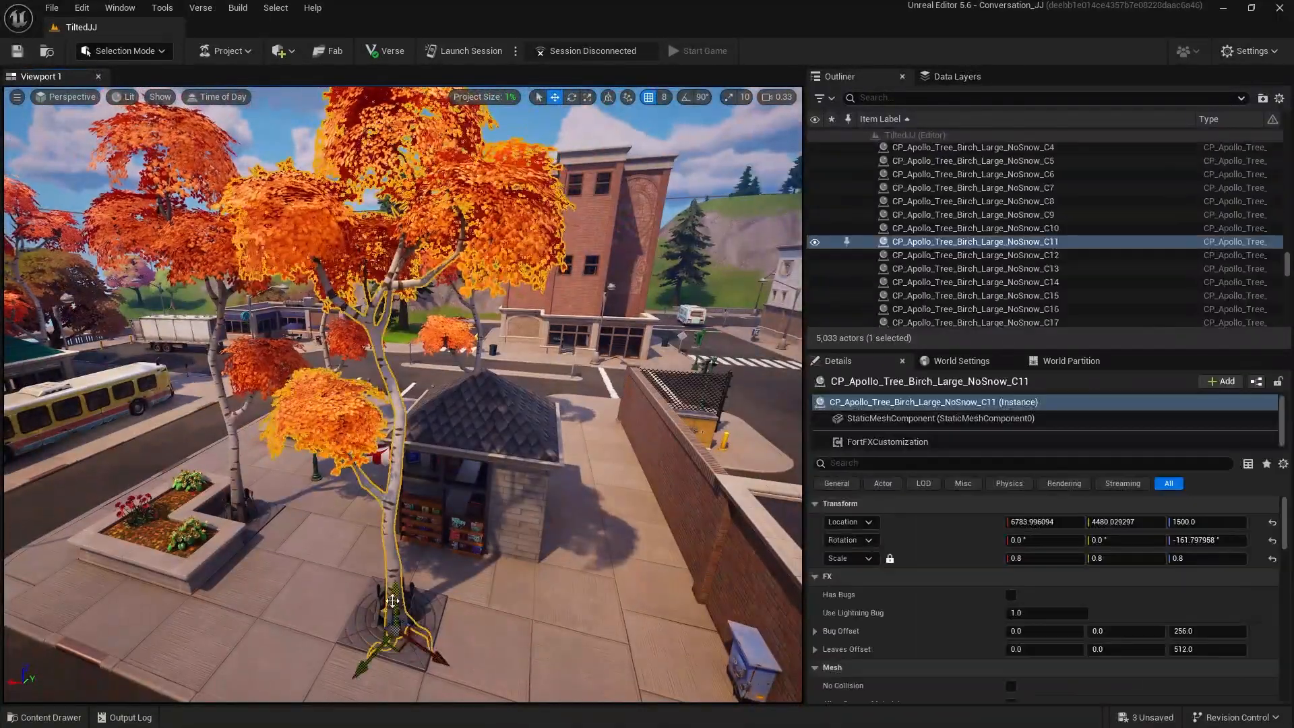
key("Delete")
left_click(388, 614)
key("Delete")
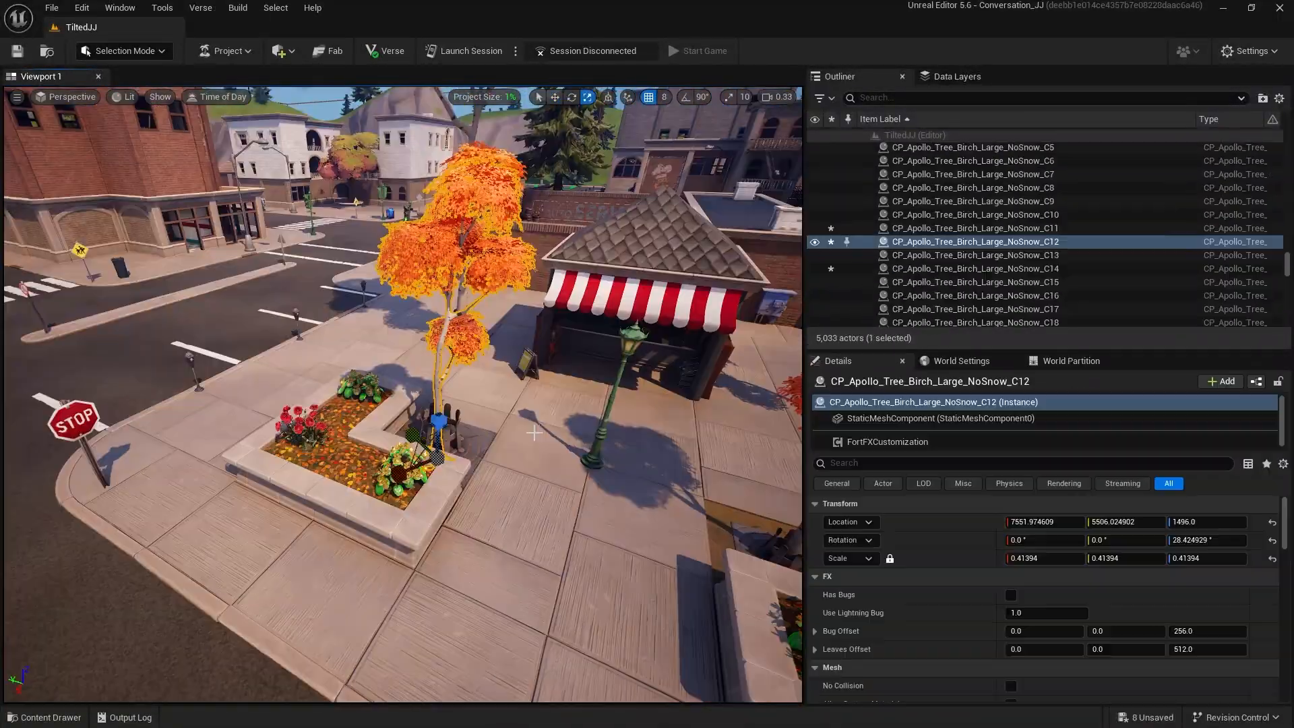
key("w")
Scale down the birch tree beside the kiosk together with its sidewalk tree grille.
right_click_drag(402, 395, 471, 337)
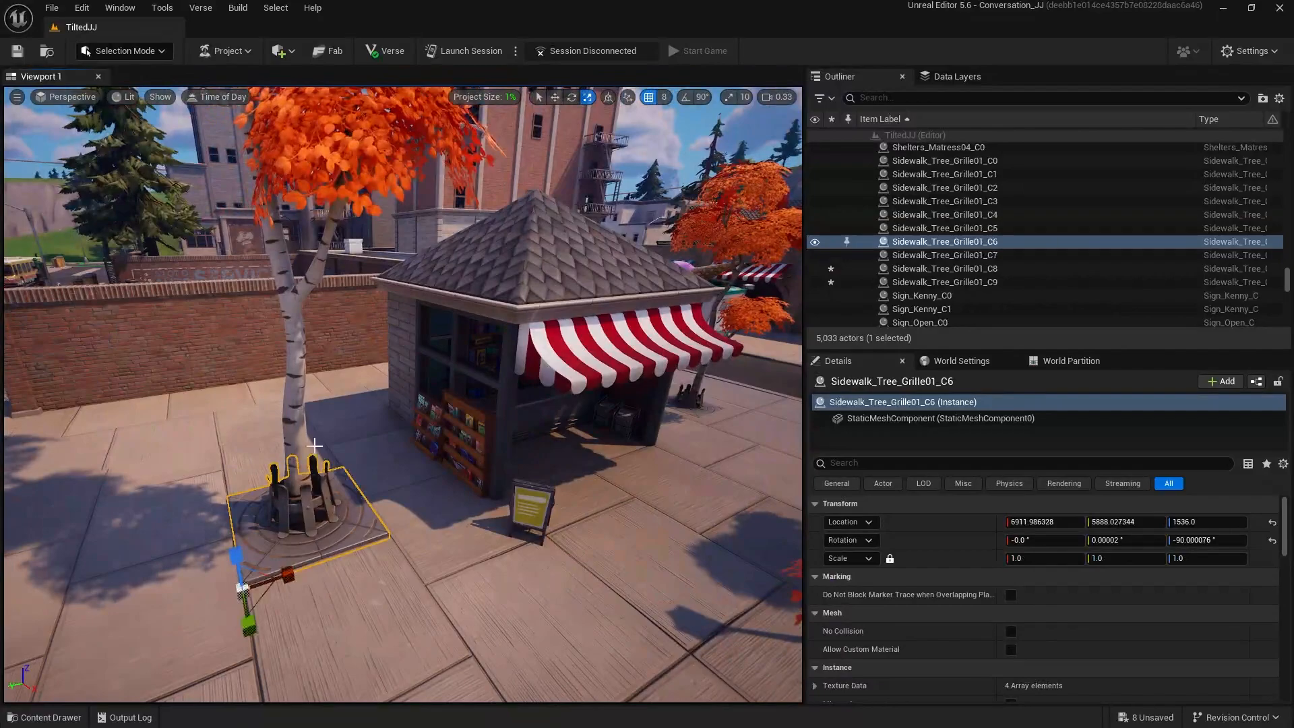
left_click(295, 435, "ctrl")
left_click_drag(298, 531, 295, 500)
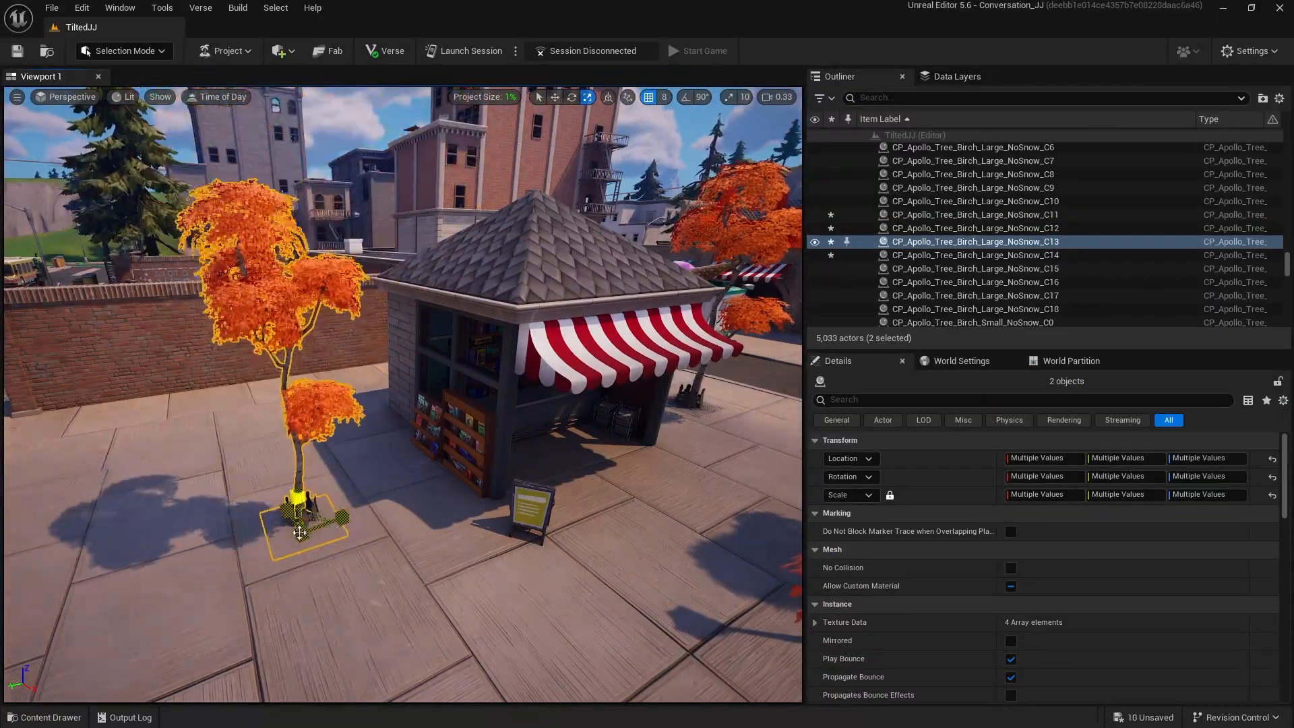
key("w")
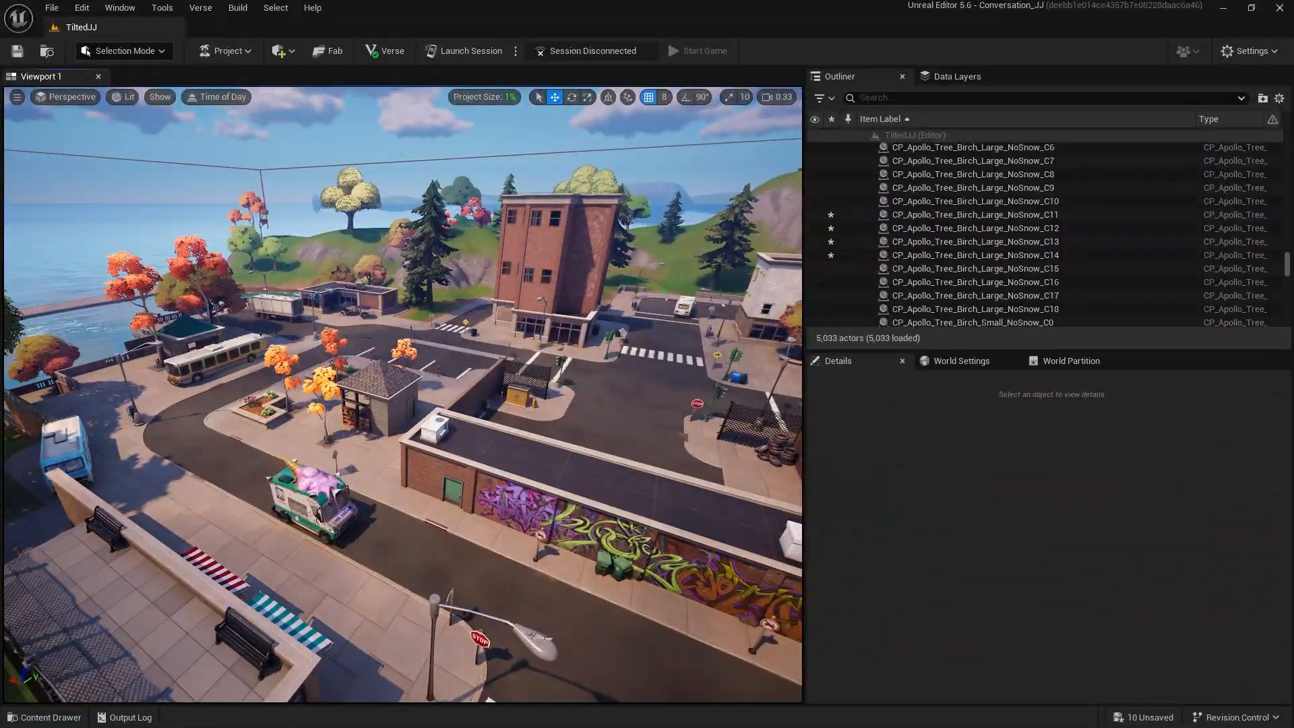
Reopen LS_03 from the project's Sequences folder, play it through with the smaller trees, and close it.
key("ctrl+space")
left_click(70, 307)
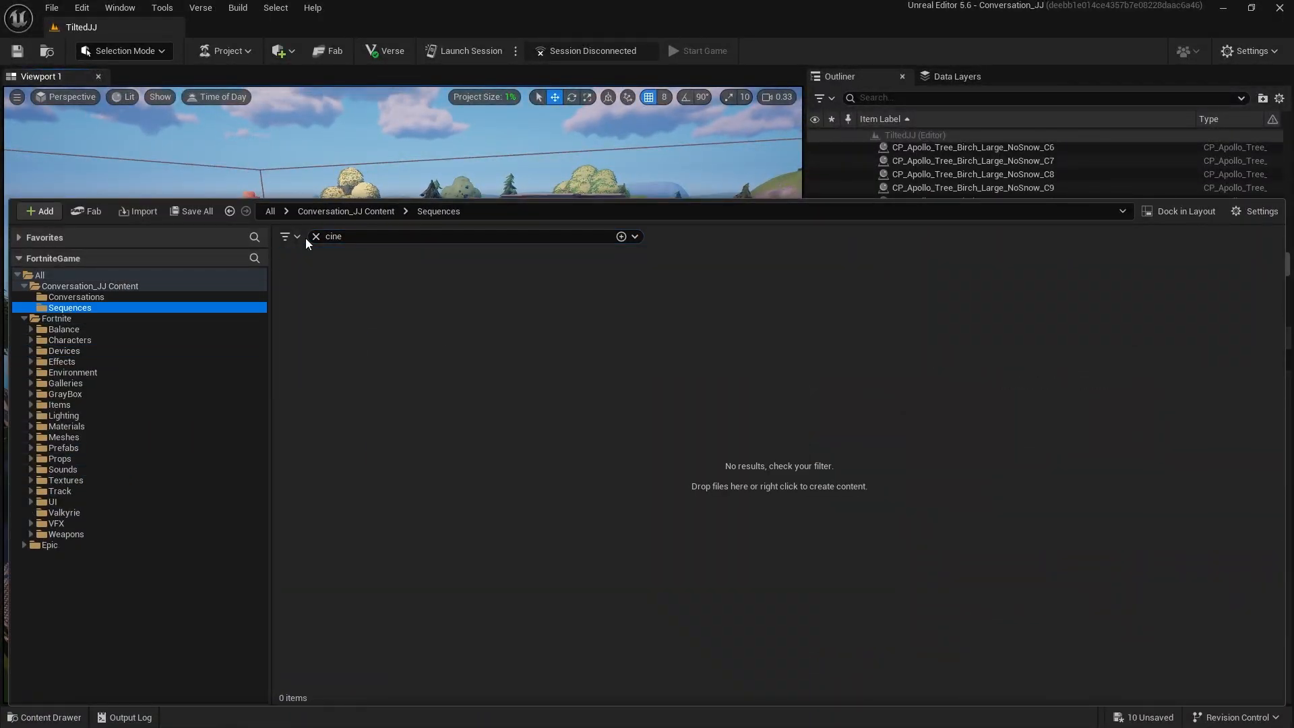
left_click(519, 304)
double_click(519, 305)
left_click(189, 693)
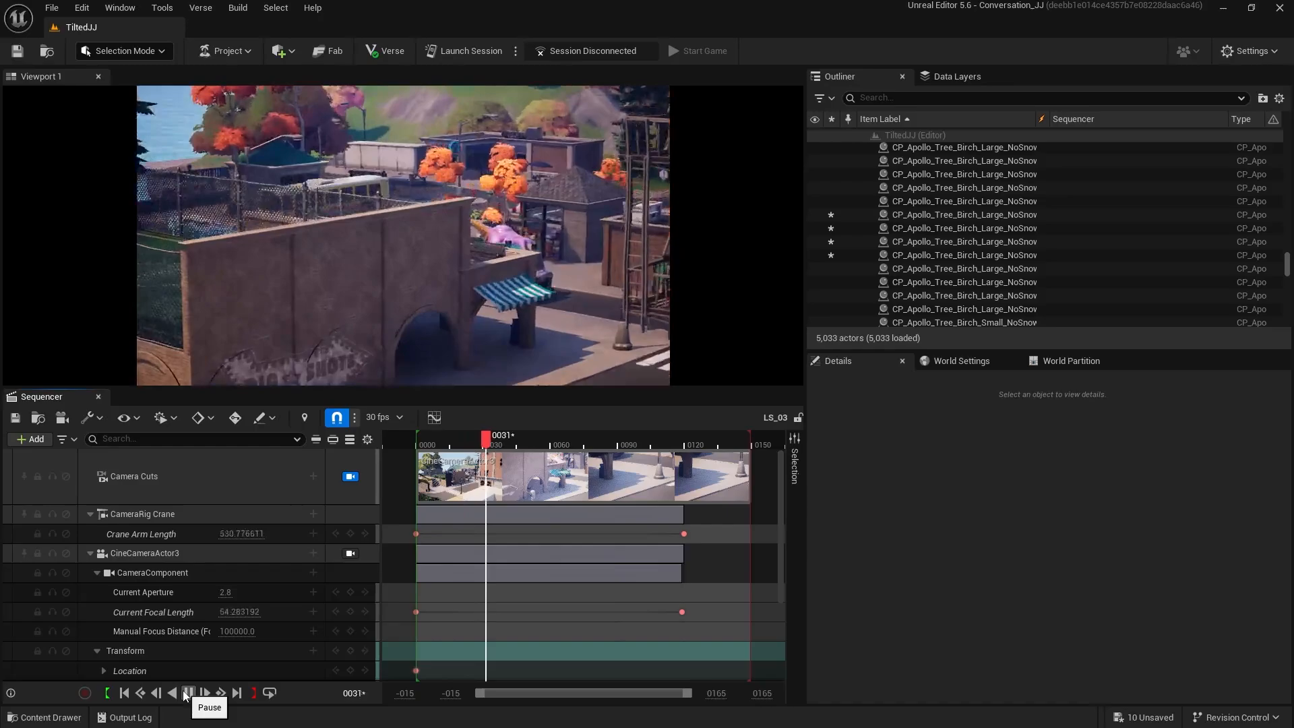
left_click(189, 693)
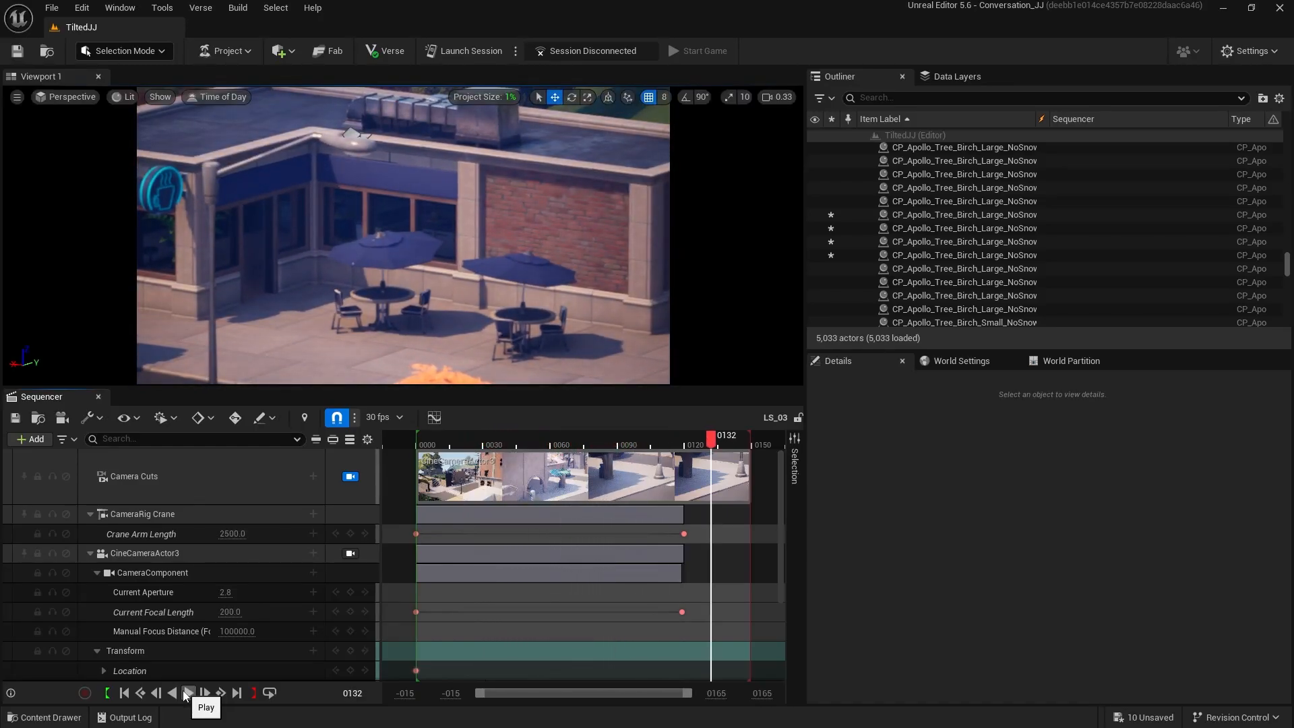
left_click(99, 396)
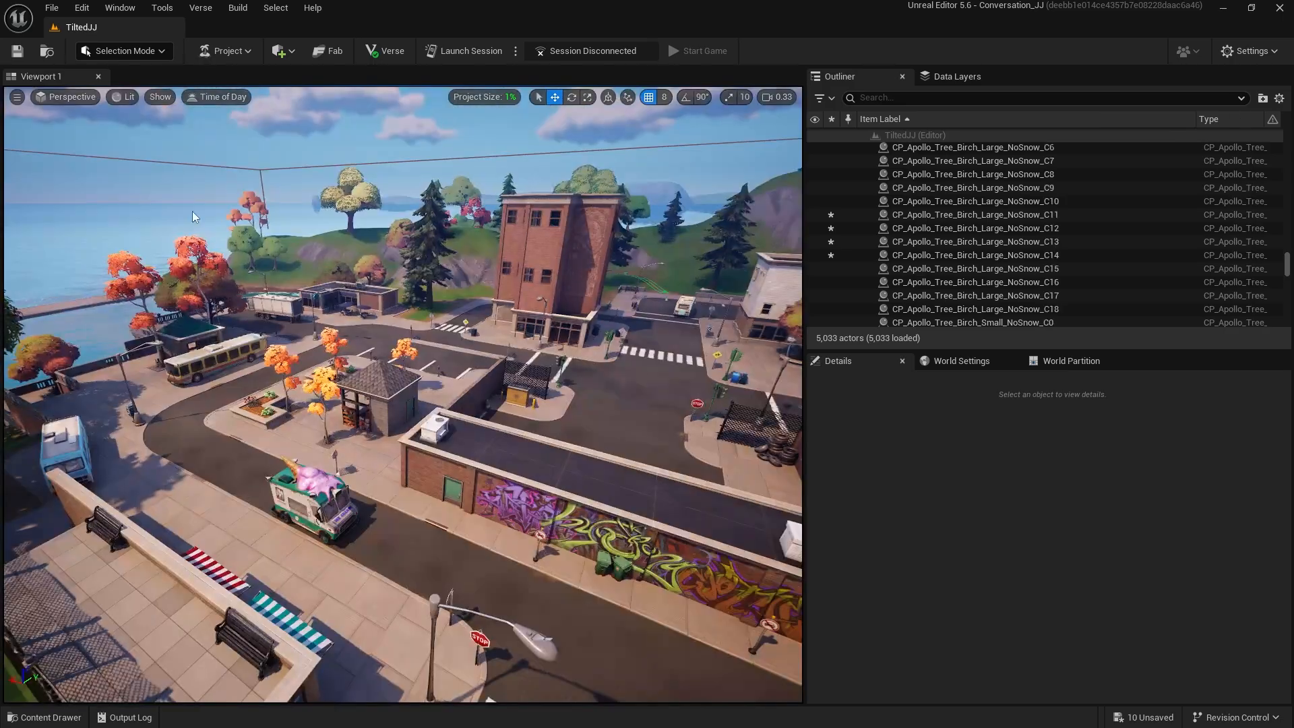
Add a Play Function entry to Cinematic Sequence Device3 outside the restaurant.
key("w")
right_click_drag(193, 217, 513, 269)
key("w")
left_click(486, 405)
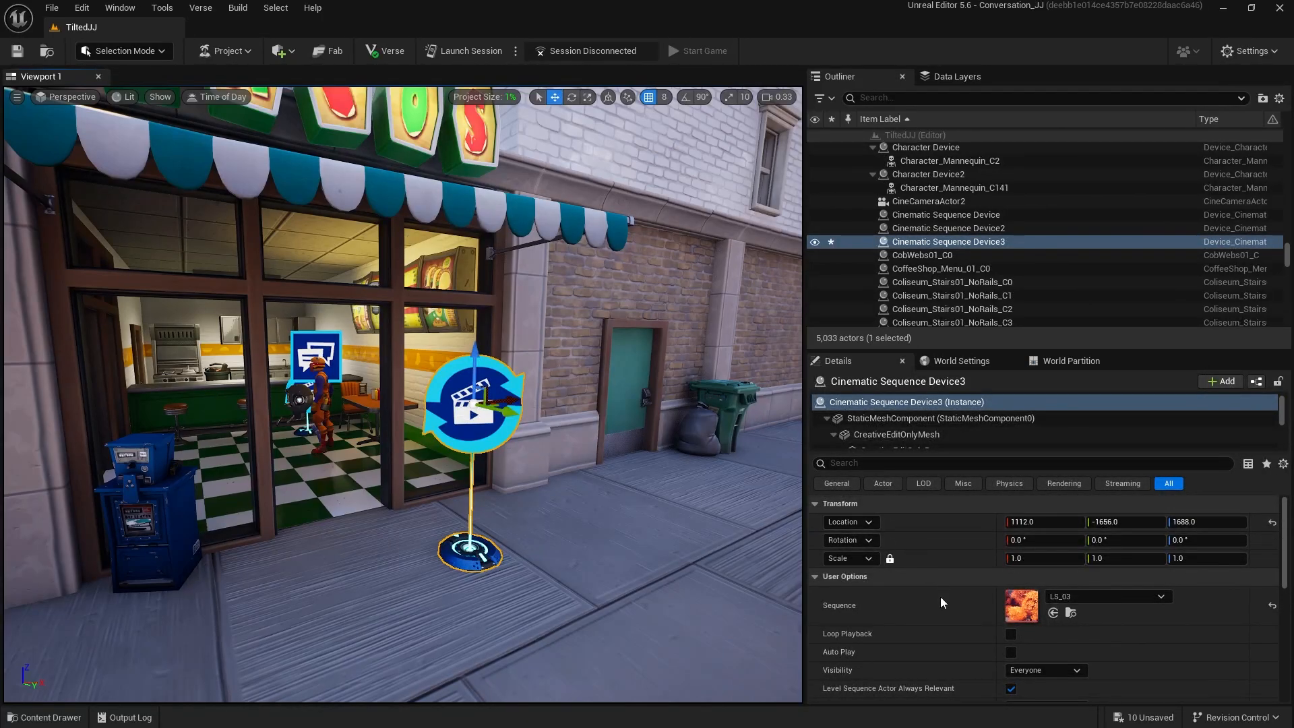
scroll(964, 612, "down", 5)
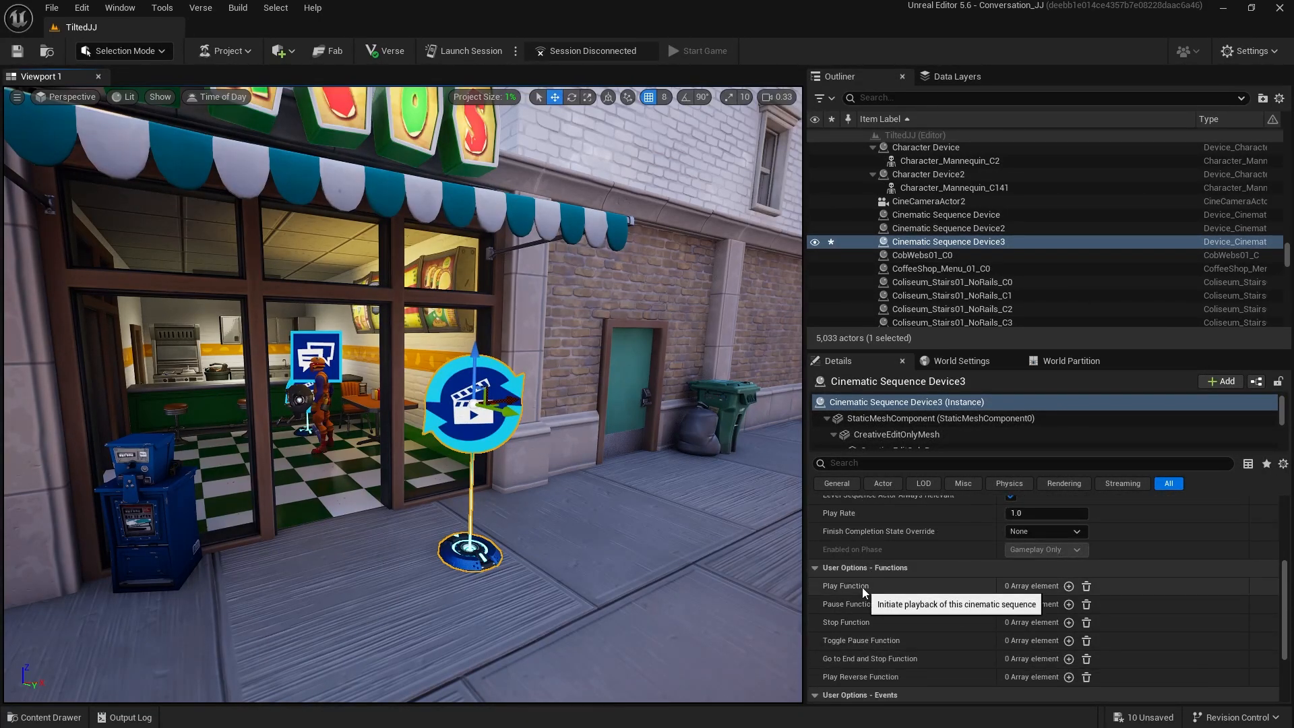
left_click(1069, 586)
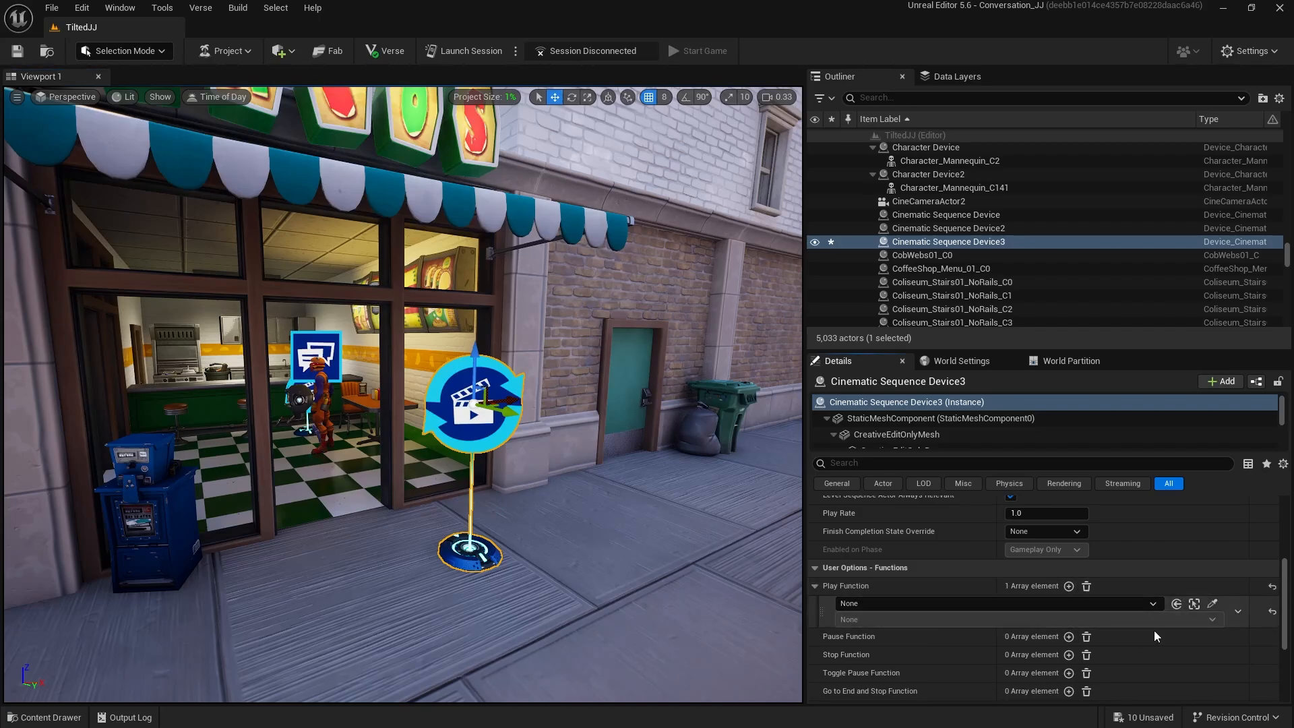
Bind the Play Function entry to Conversation Device3's On Conversation Event Four.
left_click(1212, 604)
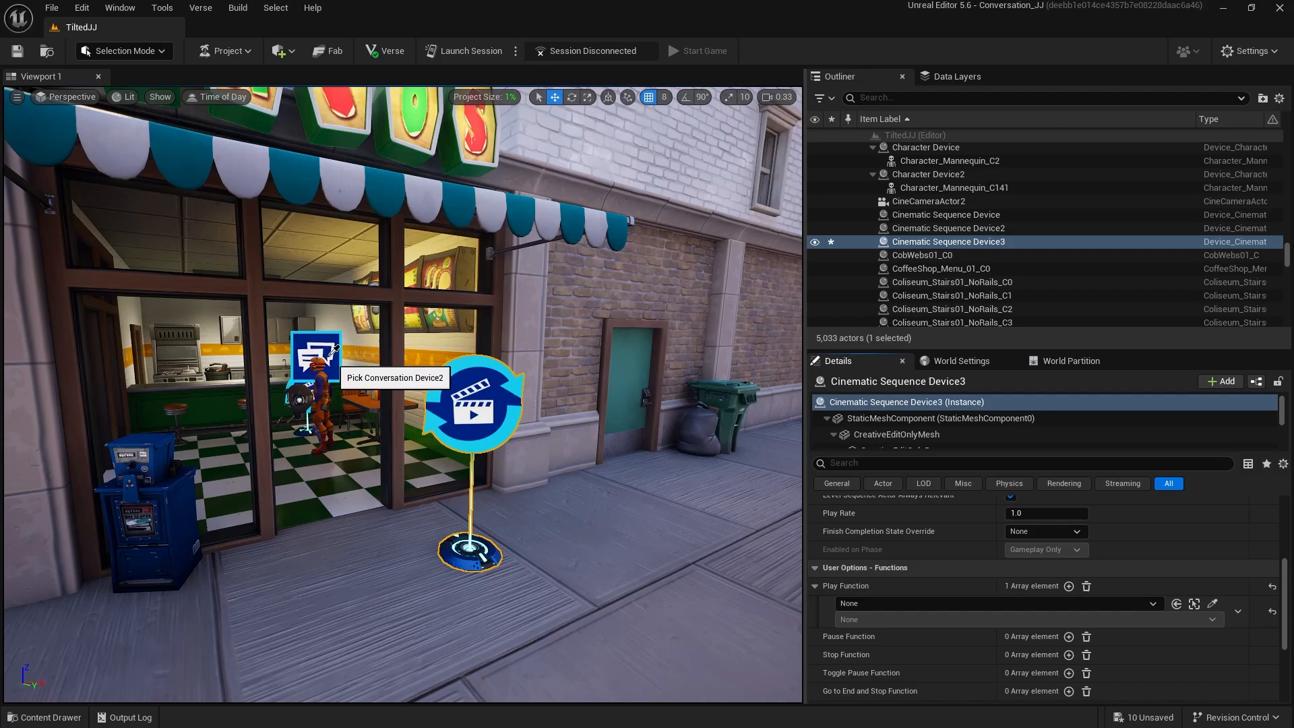
left_click(1152, 604)
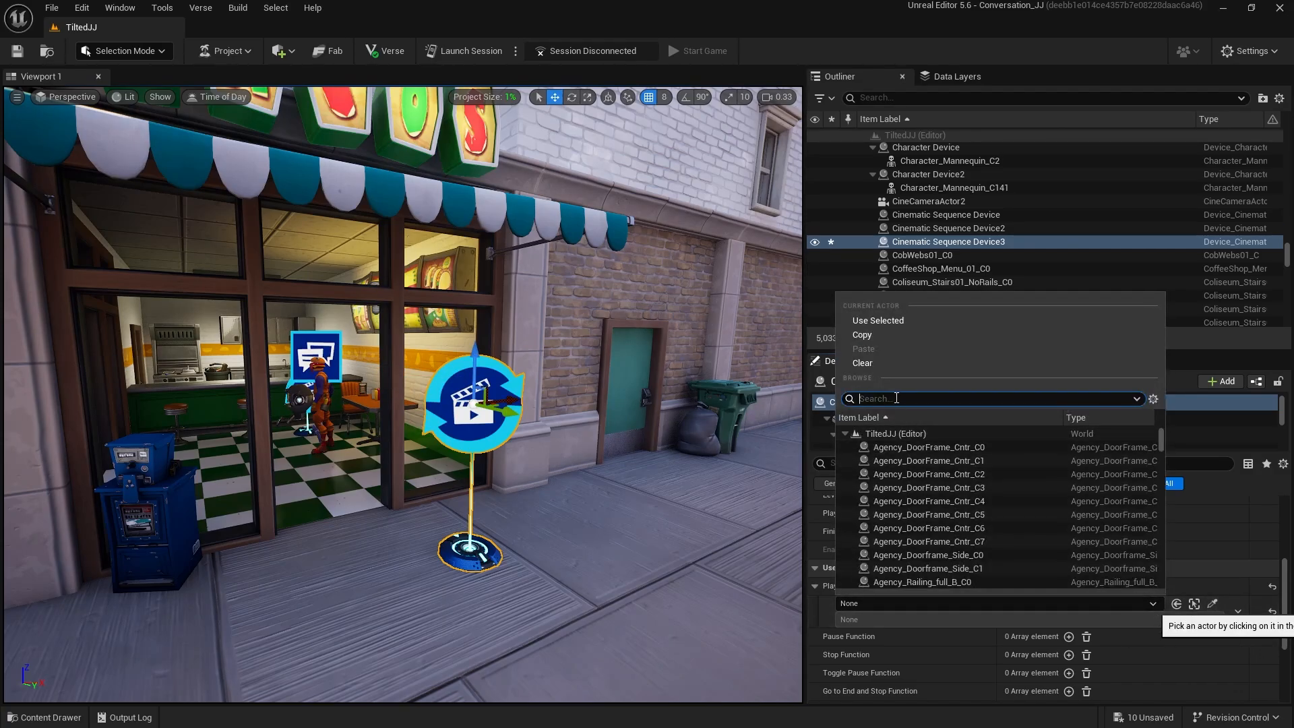
type("conv")
left_click(932, 473)
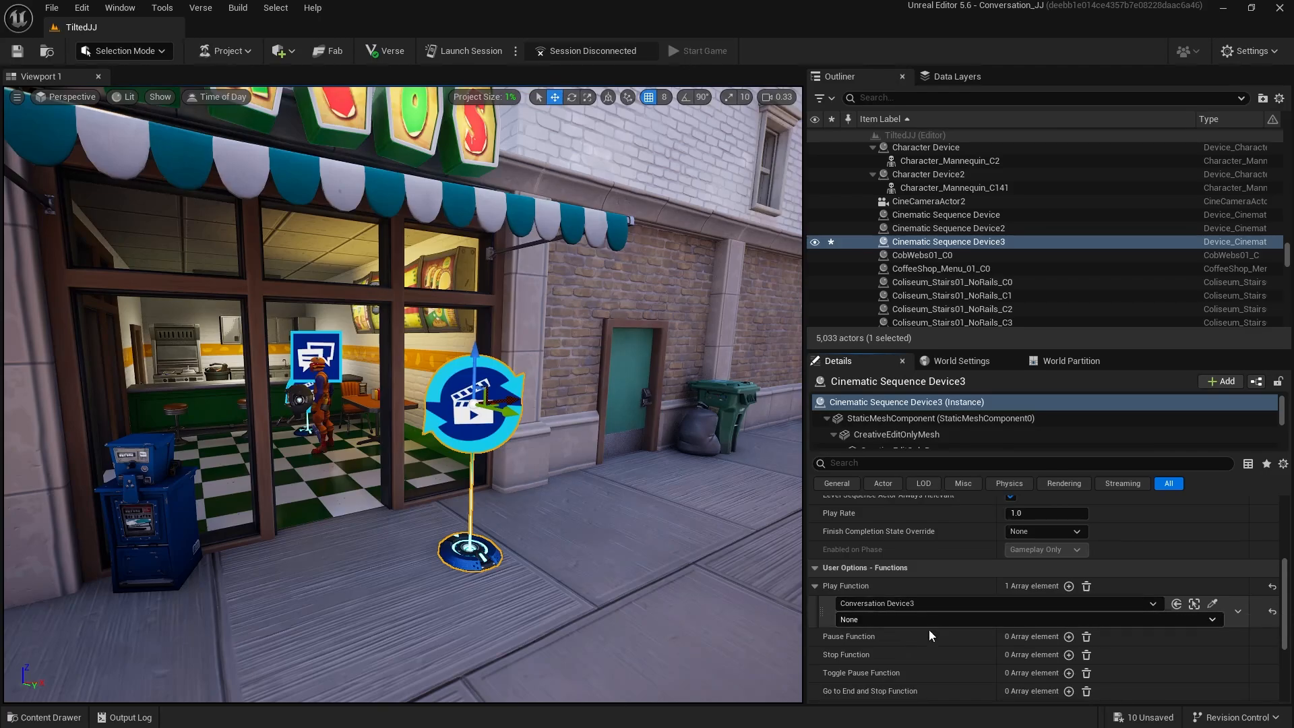
left_click(912, 620)
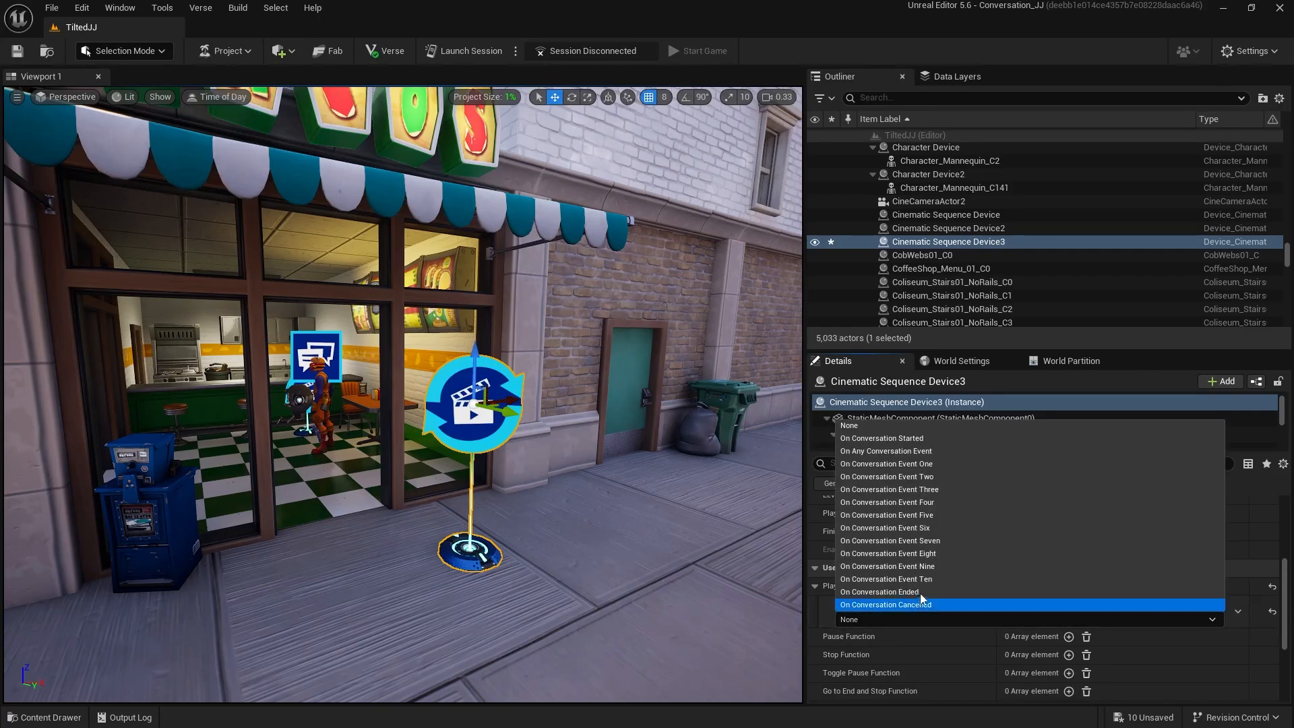
left_click(910, 503)
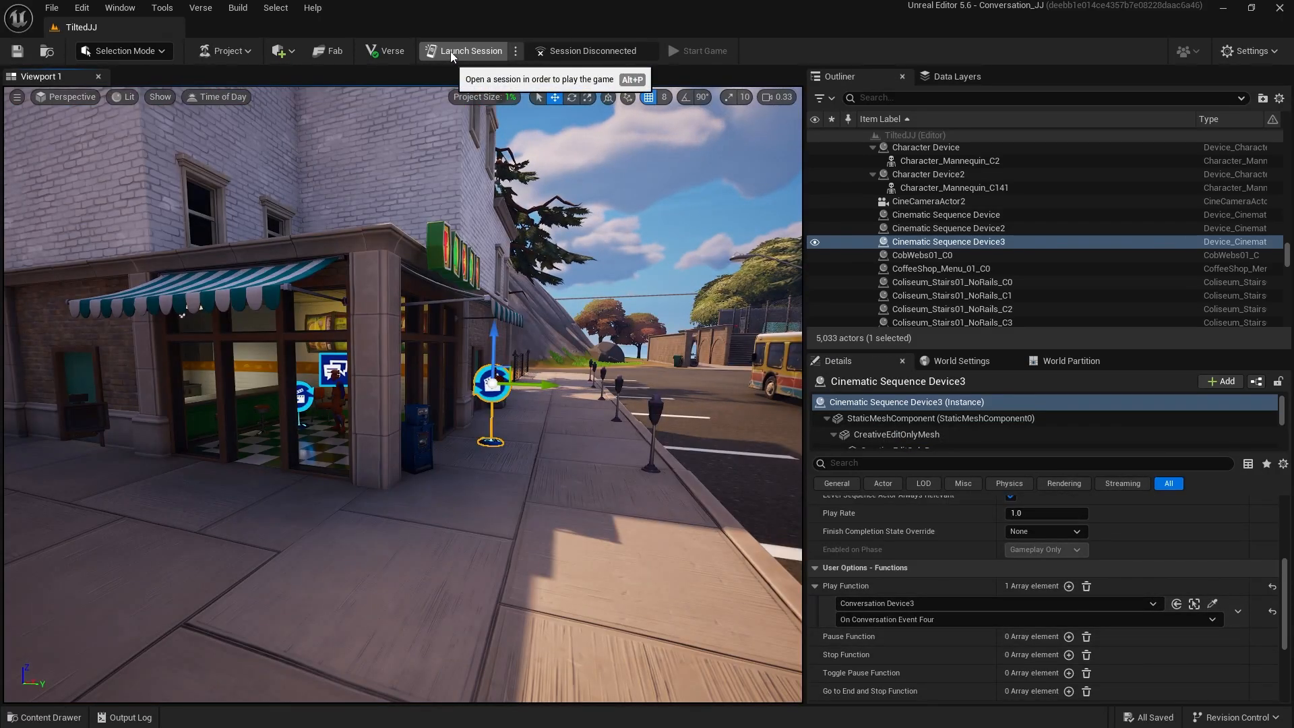
Launch a play session and disable Assign on Game Start on the Tracker beside Beef Boss.
left_click(450, 51)
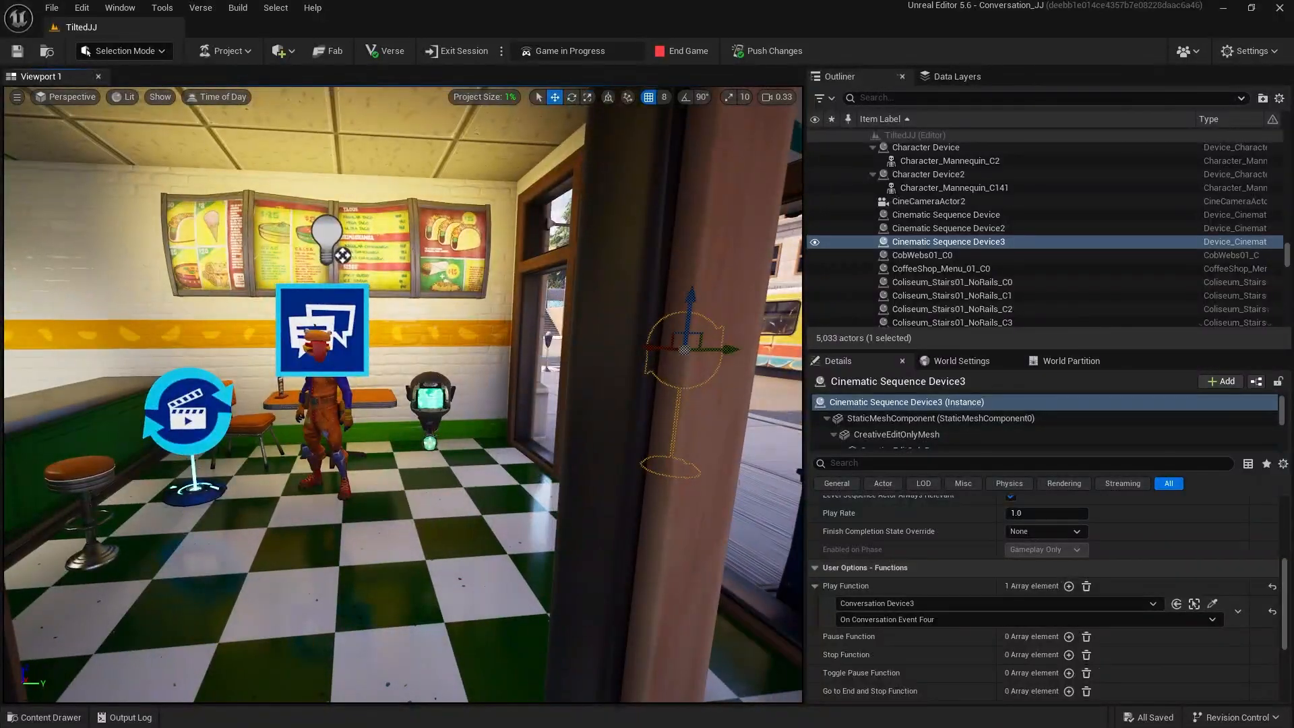
left_click(430, 401)
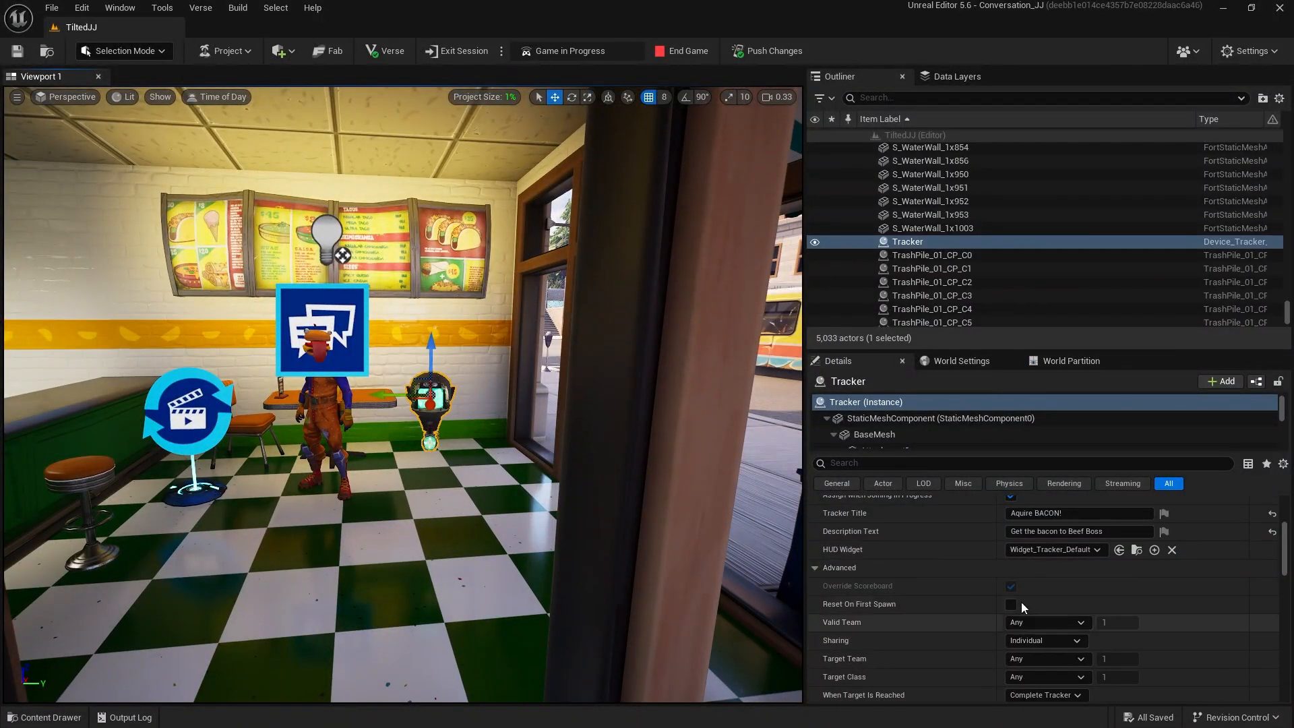
scroll(1021, 601, "up", 5)
mouse_move(843, 651)
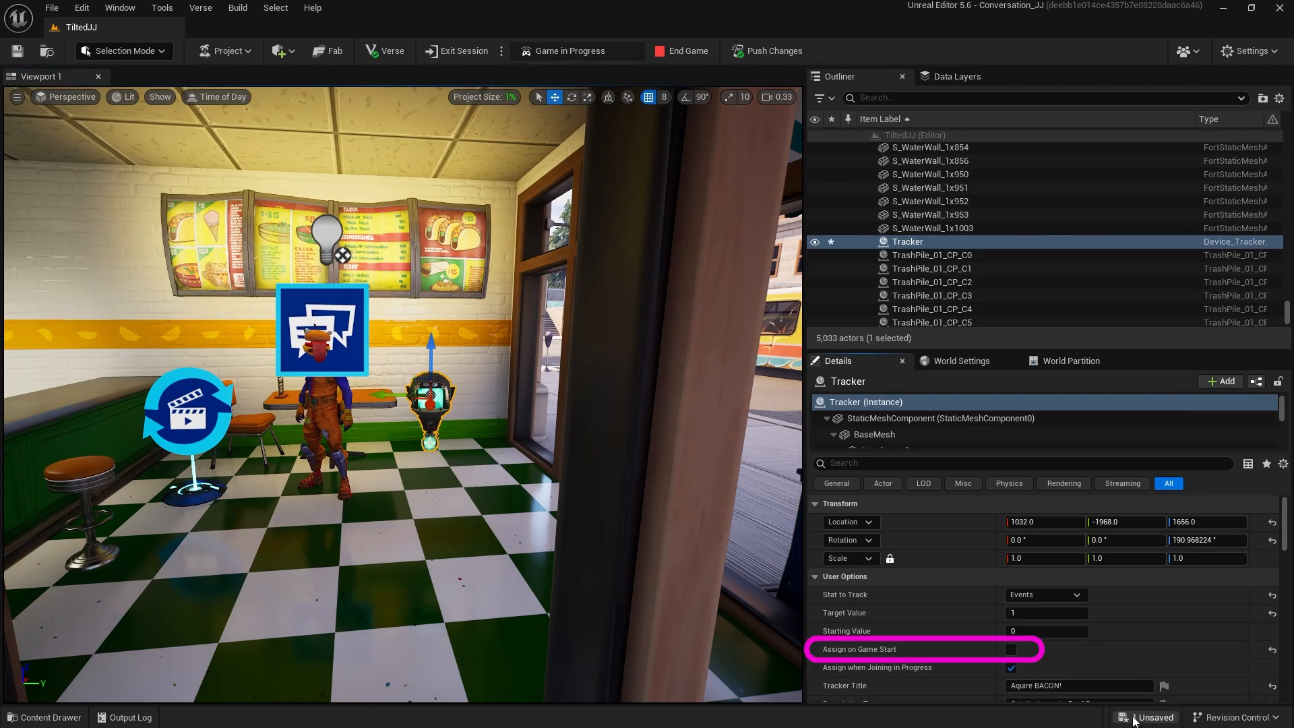
left_click(687, 51)
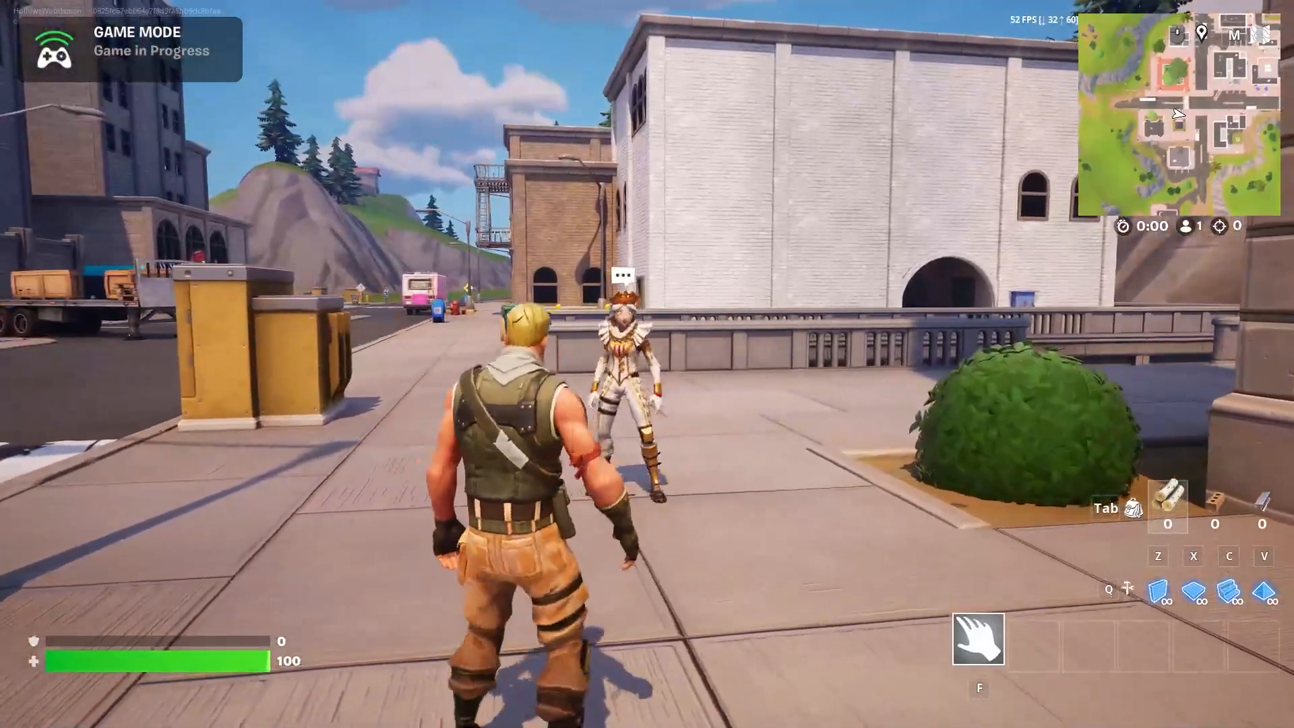
Approach the crowned character on the sidewalk, start her conversation and choose the other reply instead of "Great! Yourself?".
key("w")
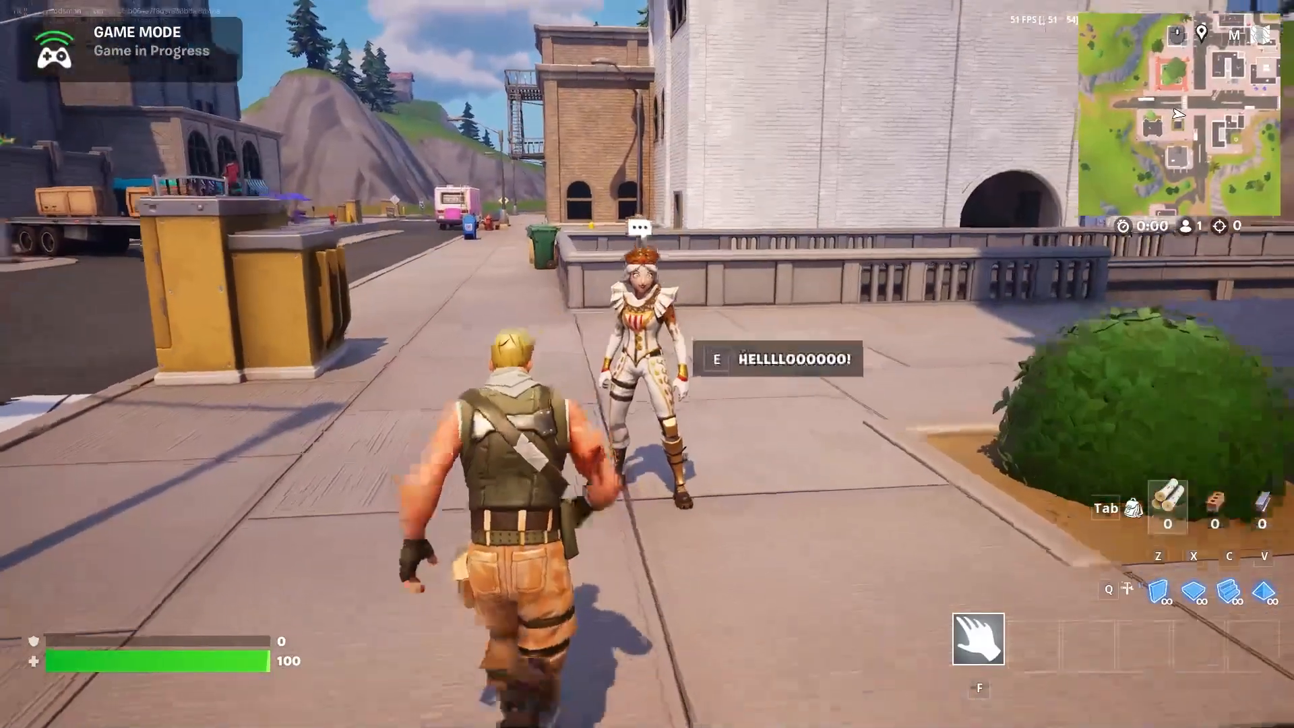
key("e")
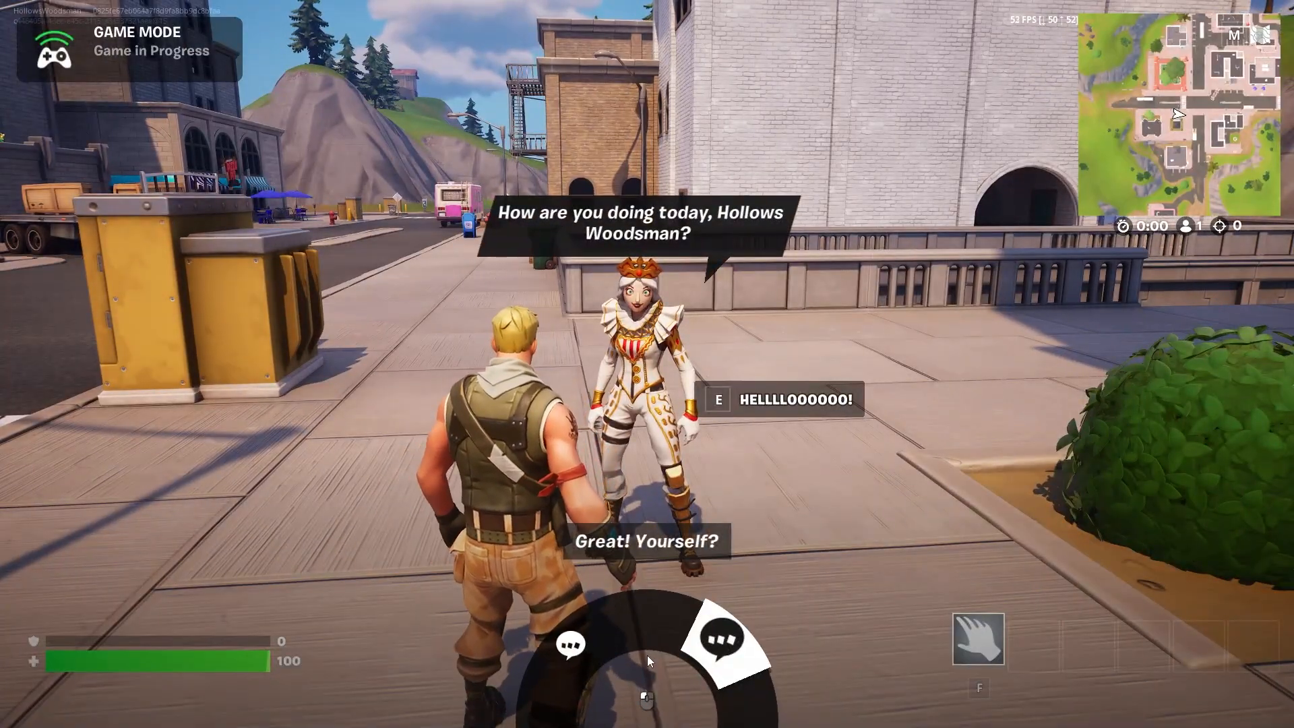
left_click(580, 644)
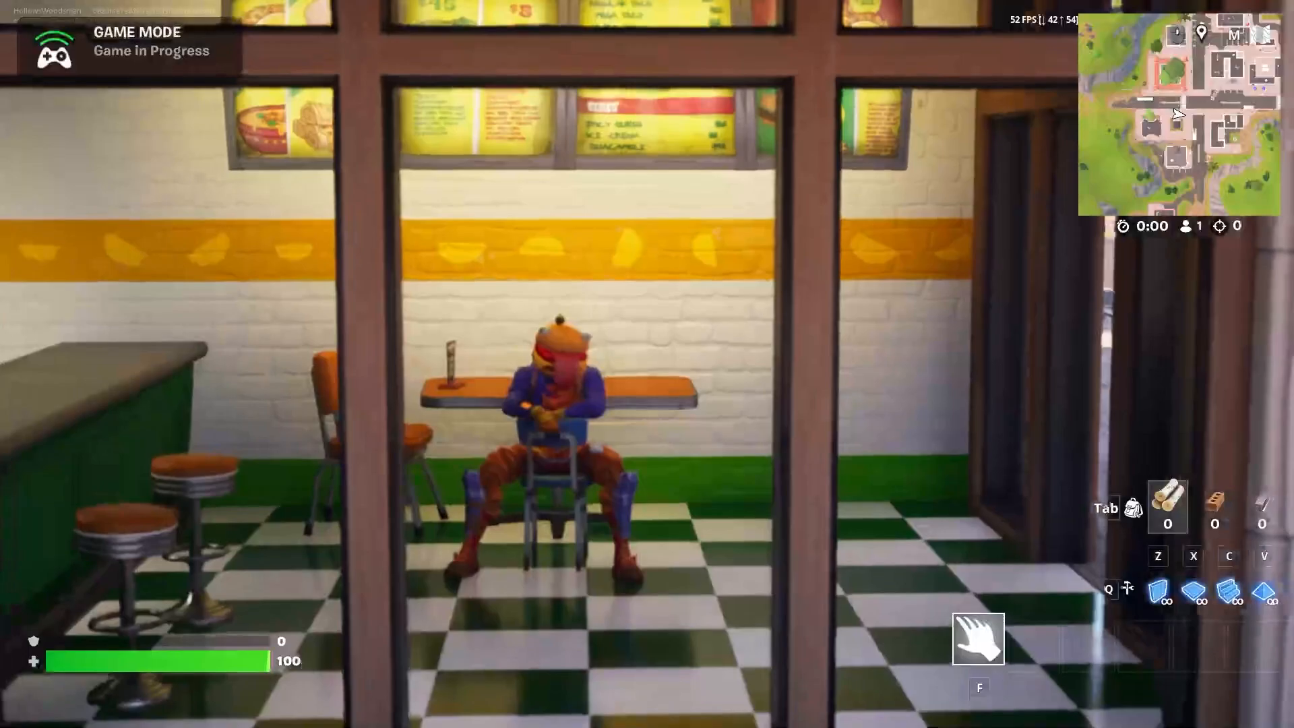
Run across the street to Beef Boss, ask "Have you seen JoJo?" and answer "I will take a look for him, we need that BACON ASAP!!".
key("w")
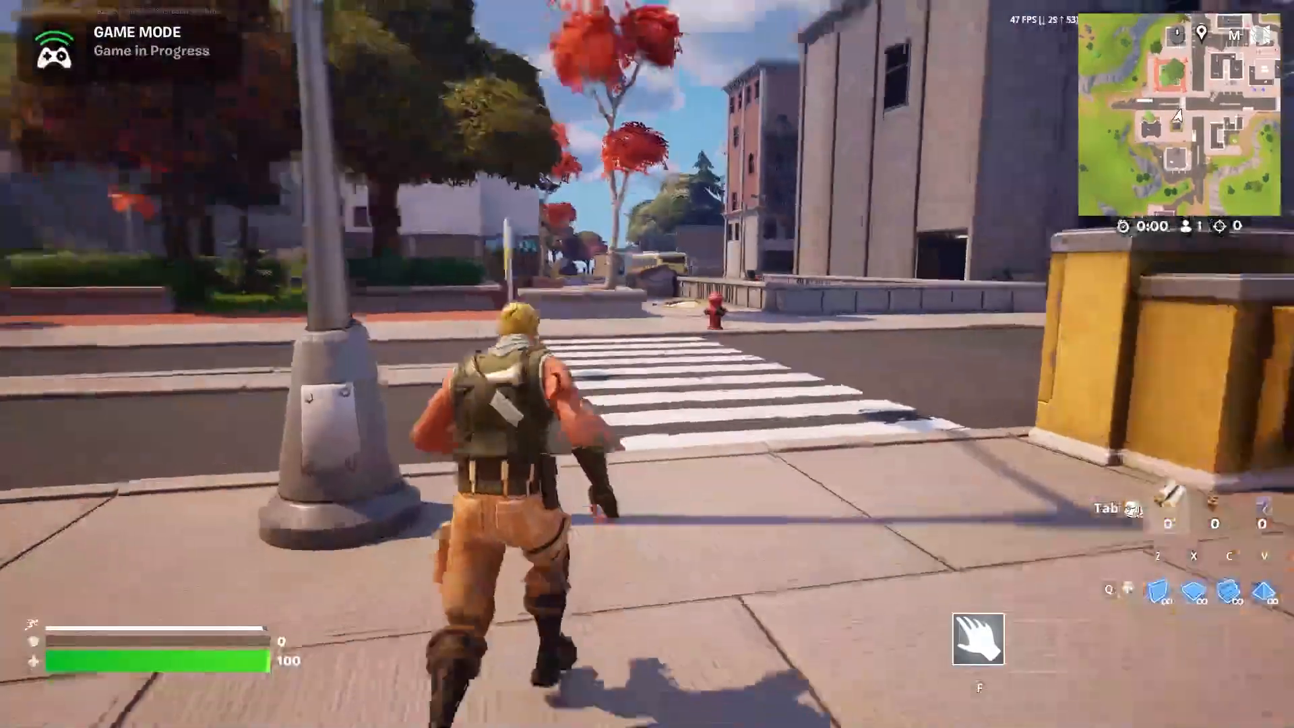
key("w")
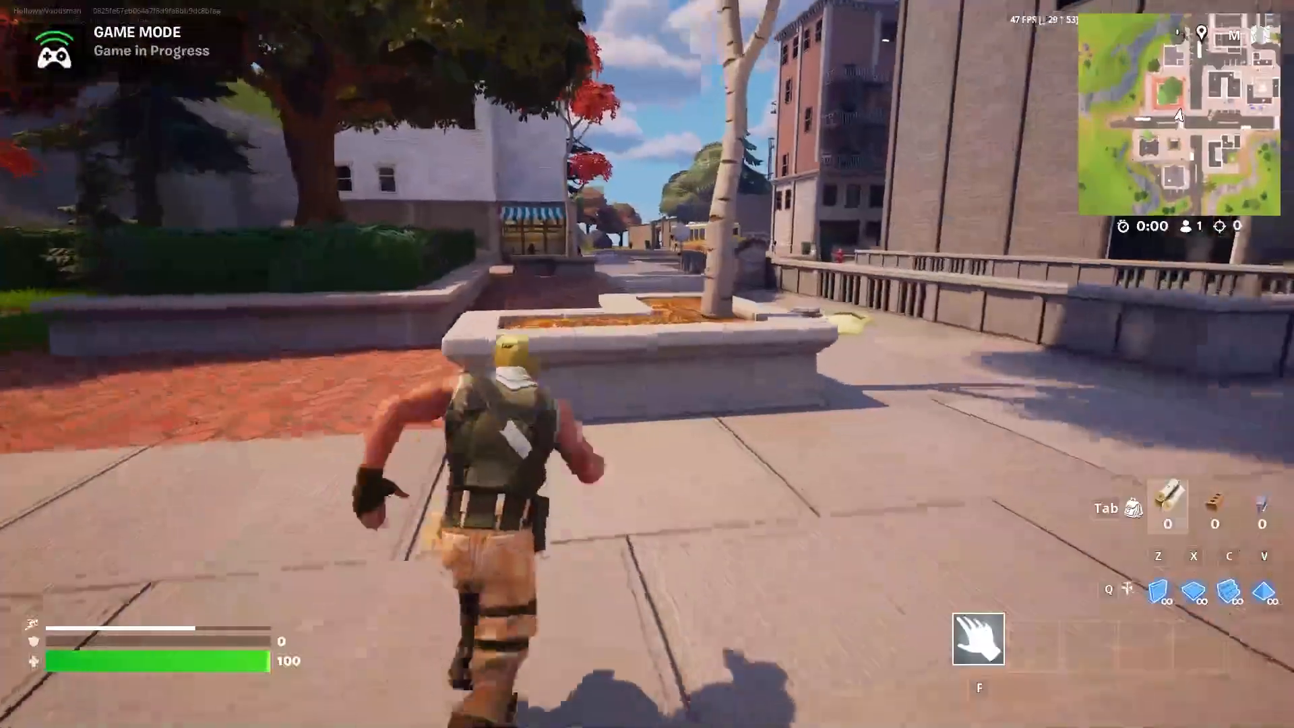
key("w")
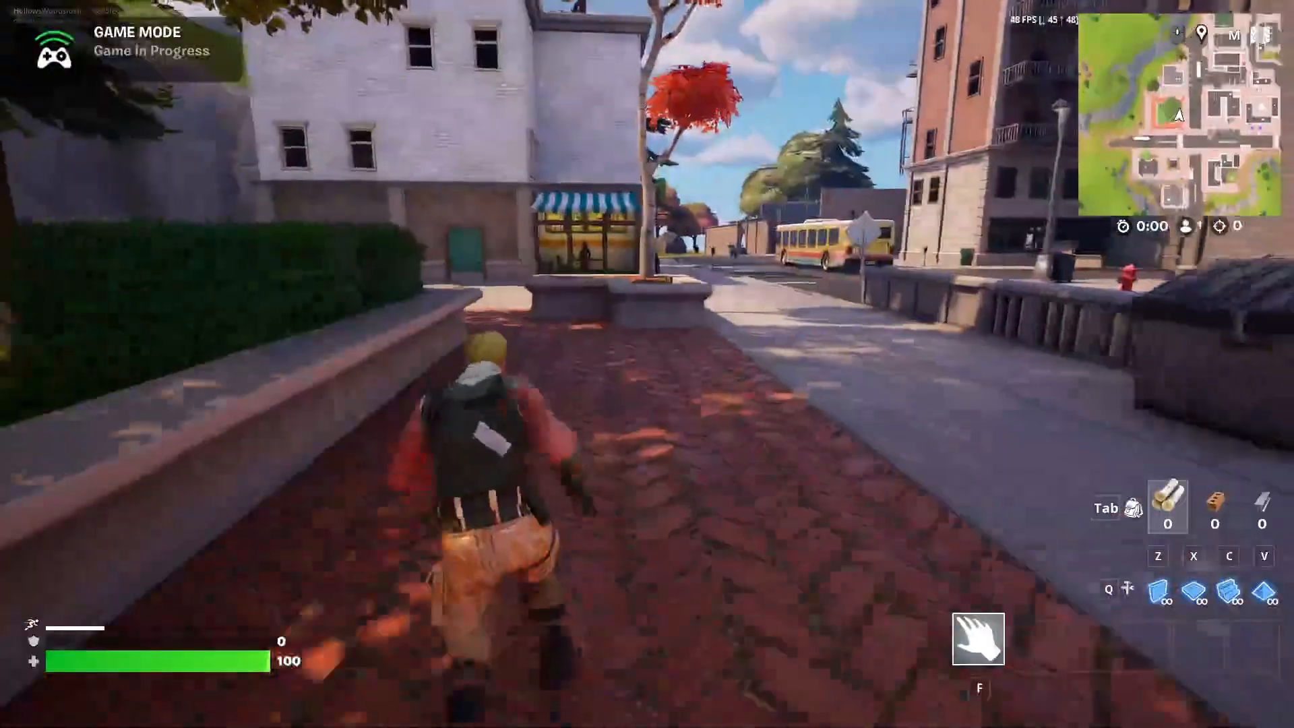
key("w")
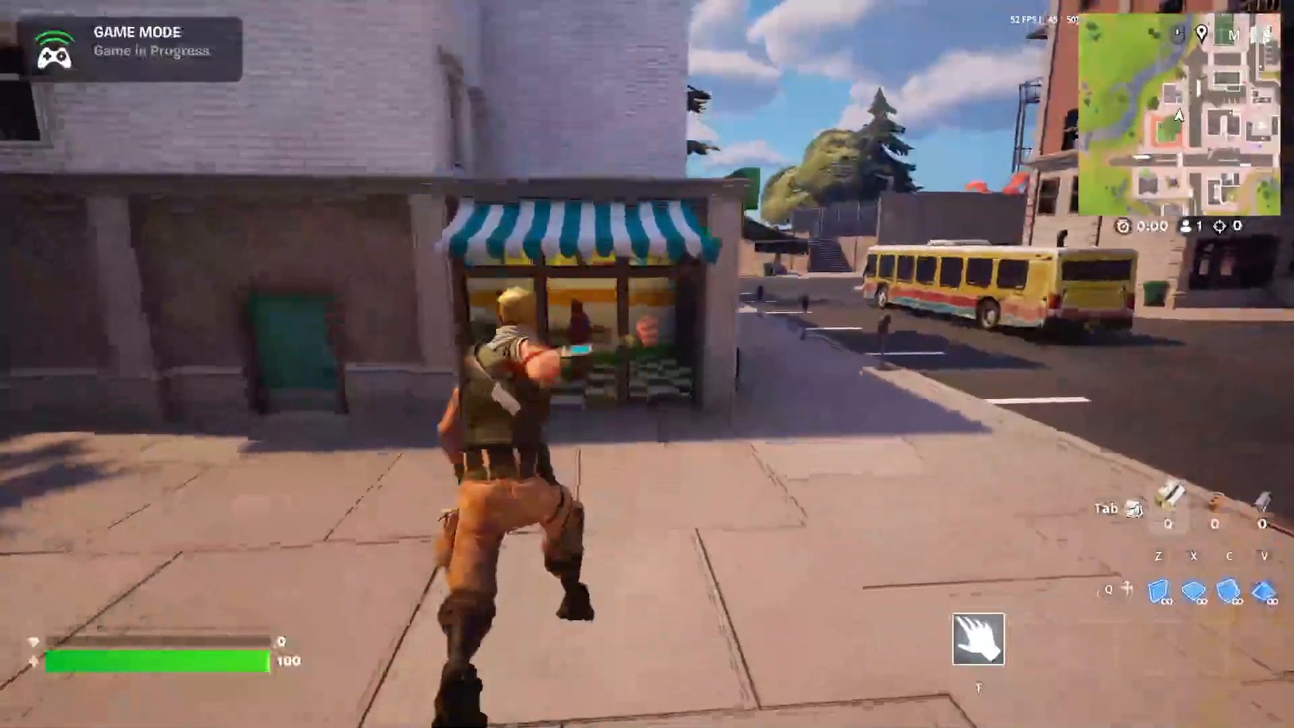
key("w")
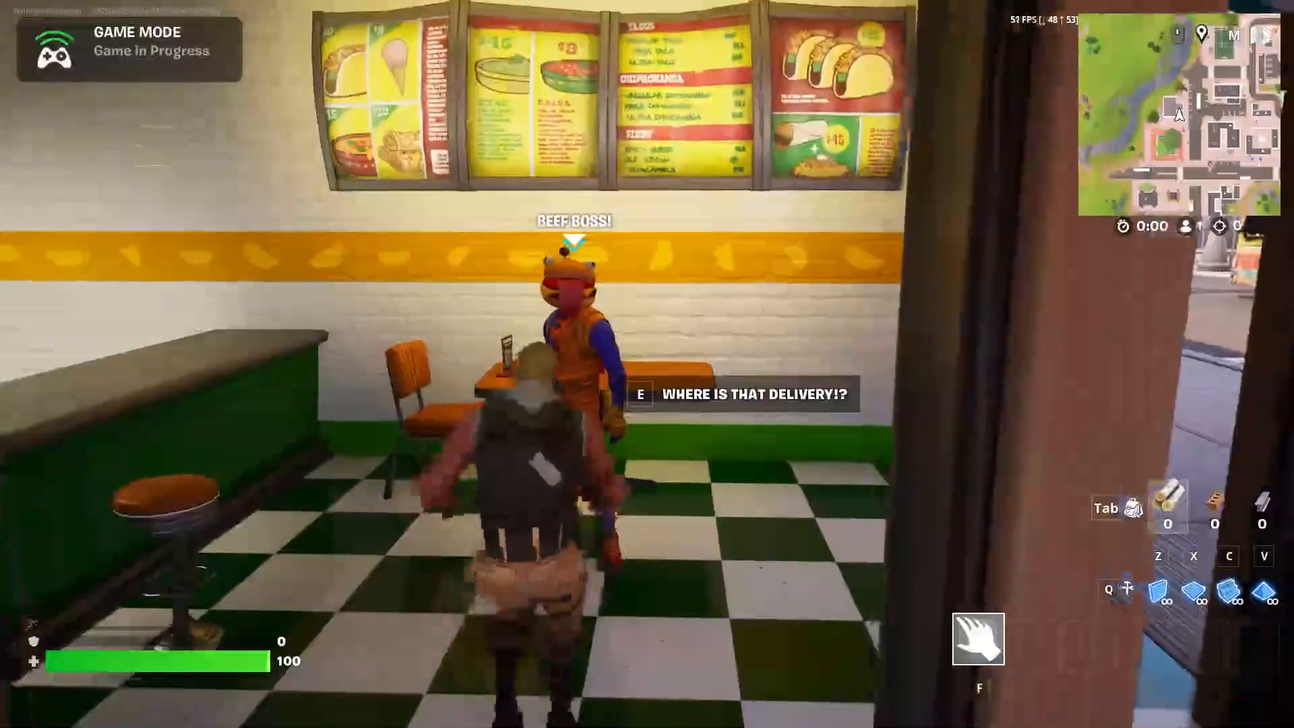
key("e")
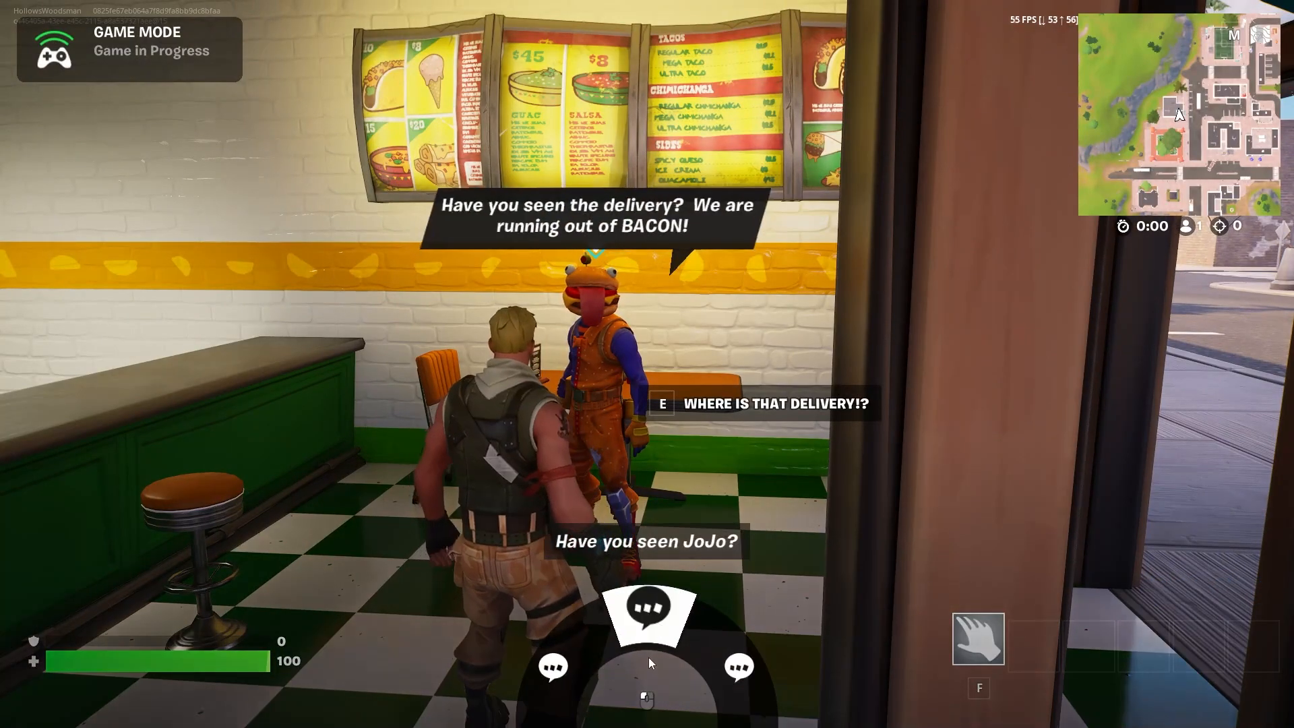
left_click(645, 627)
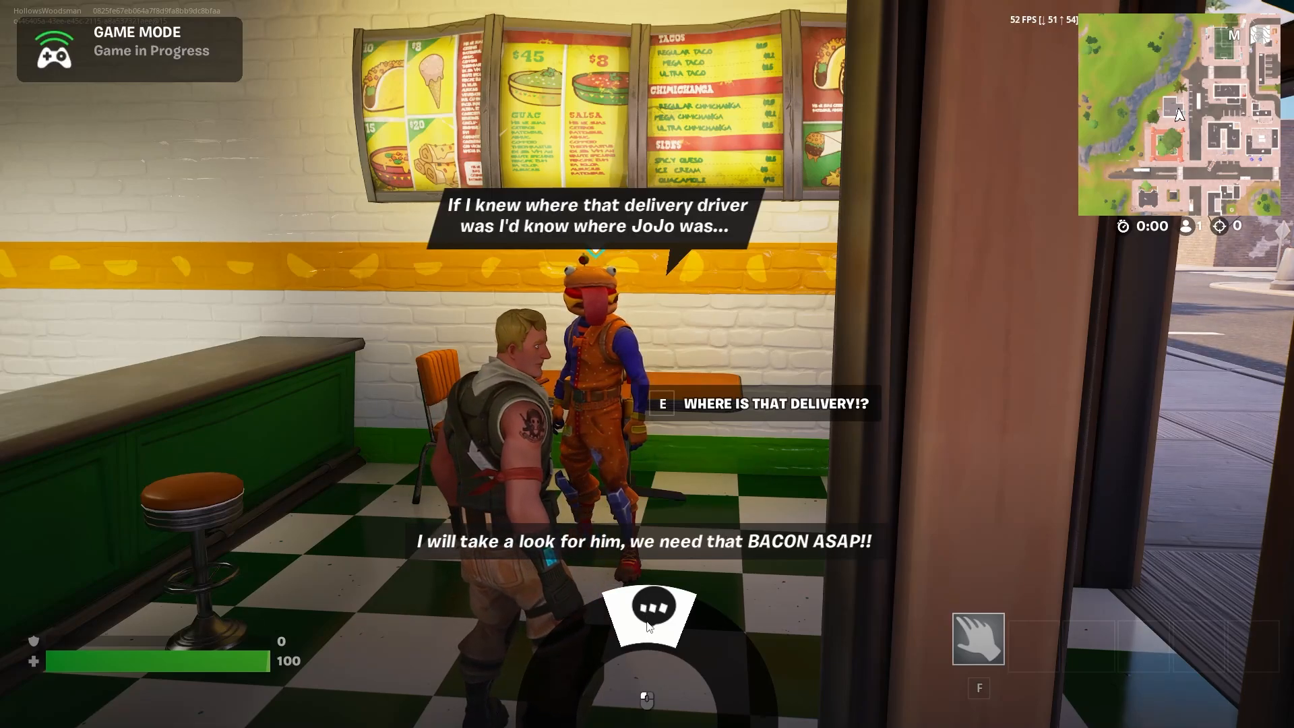
left_click(647, 626)
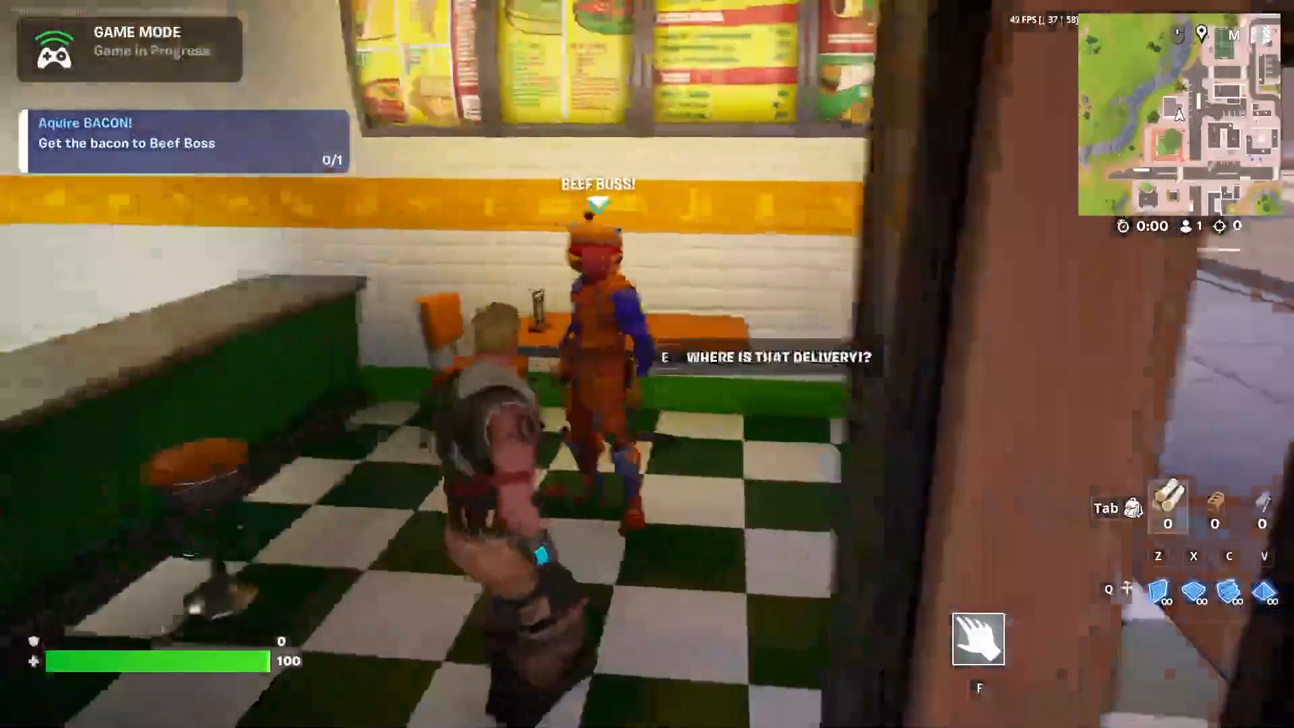
Retest Beef Boss's conversation, once with the direct BACON ASAP reply and once through the JoJo question.
key("e")
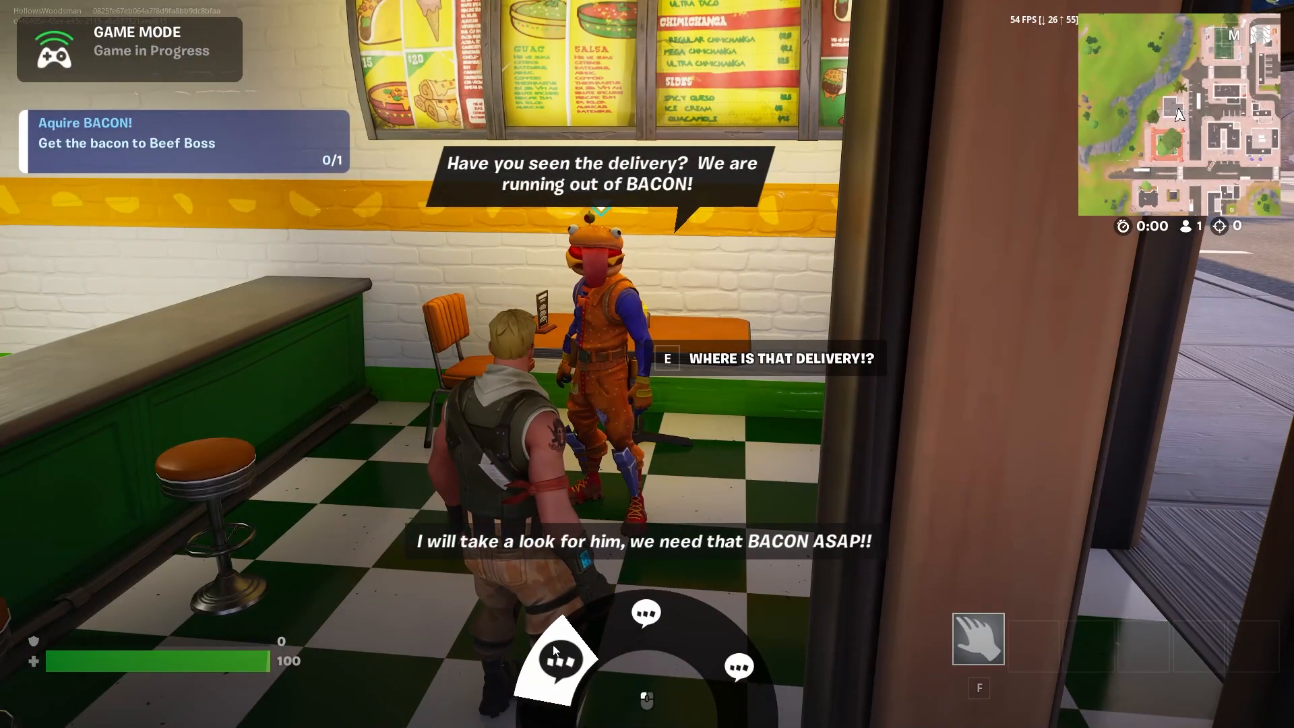
left_click(557, 646)
key("e")
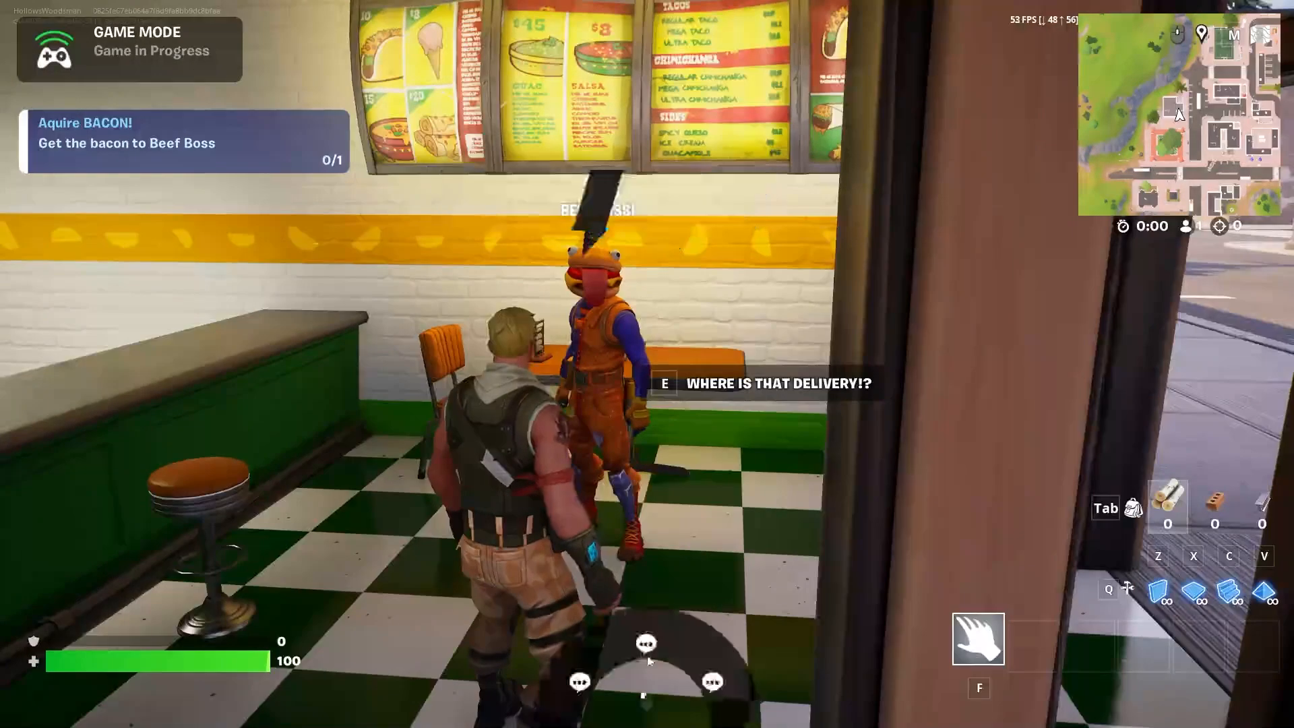
left_click(682, 621)
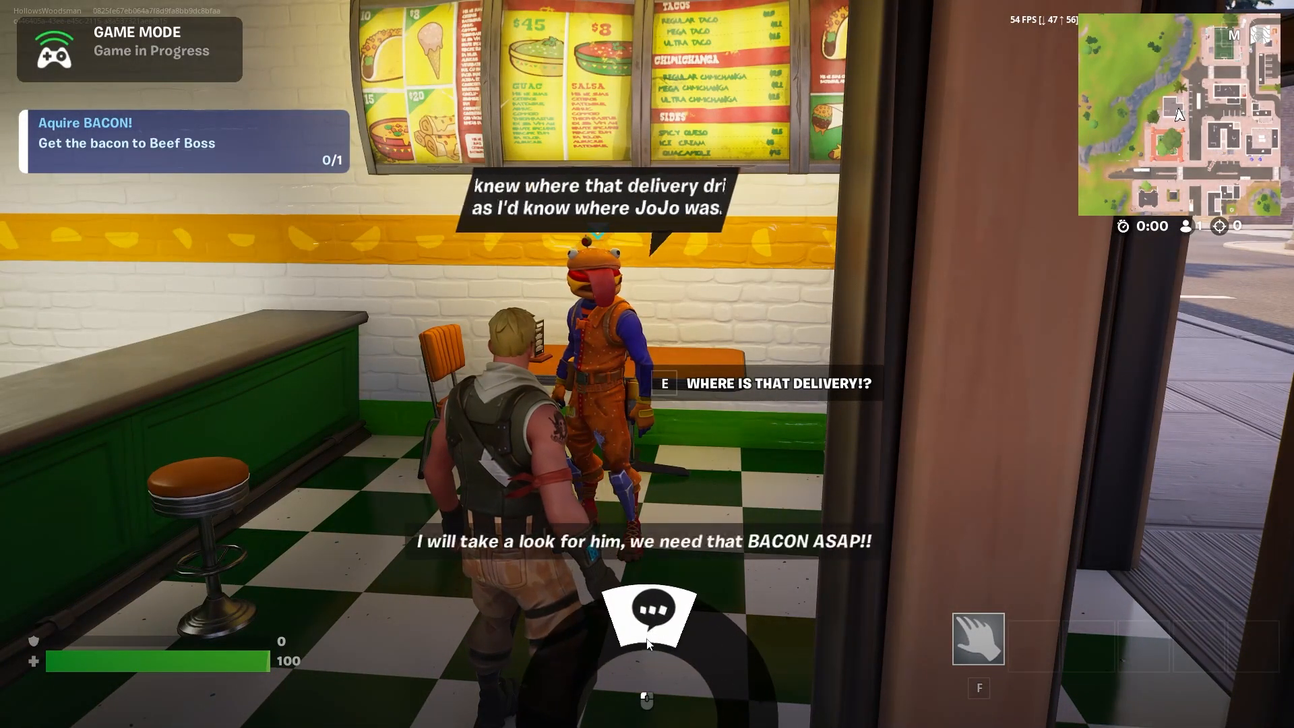
left_click(647, 610)
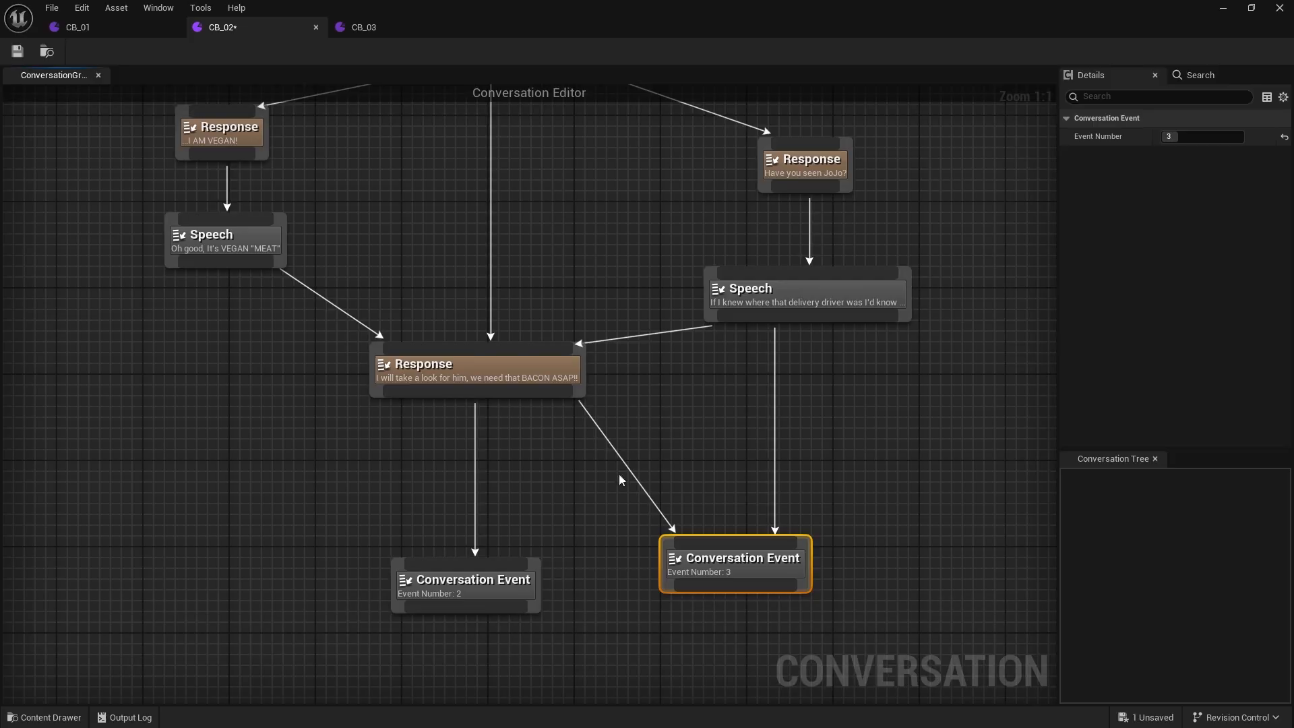
Rearrange CB_02's two Conversation Event nodes and try to chain event 3 from event 2 instead of from the BACON ASAP response.
left_click_drag(479, 590, 395, 589)
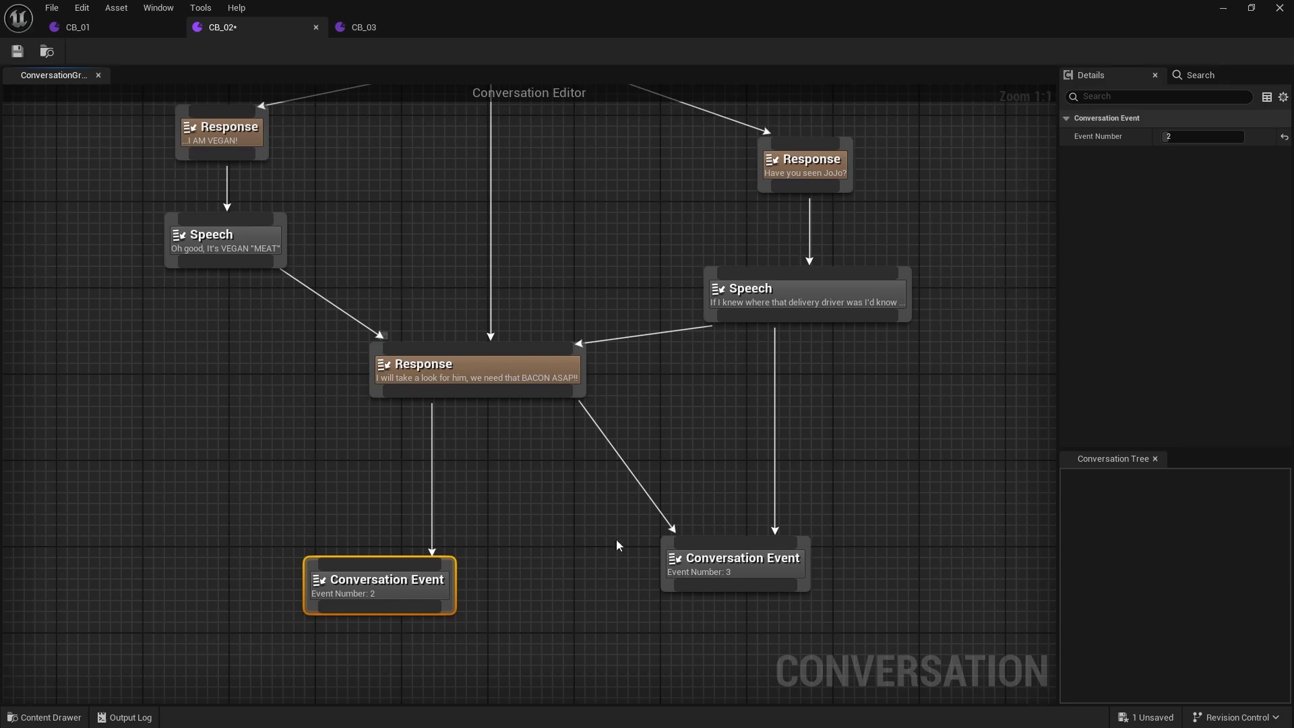
left_click_drag(726, 573, 587, 605)
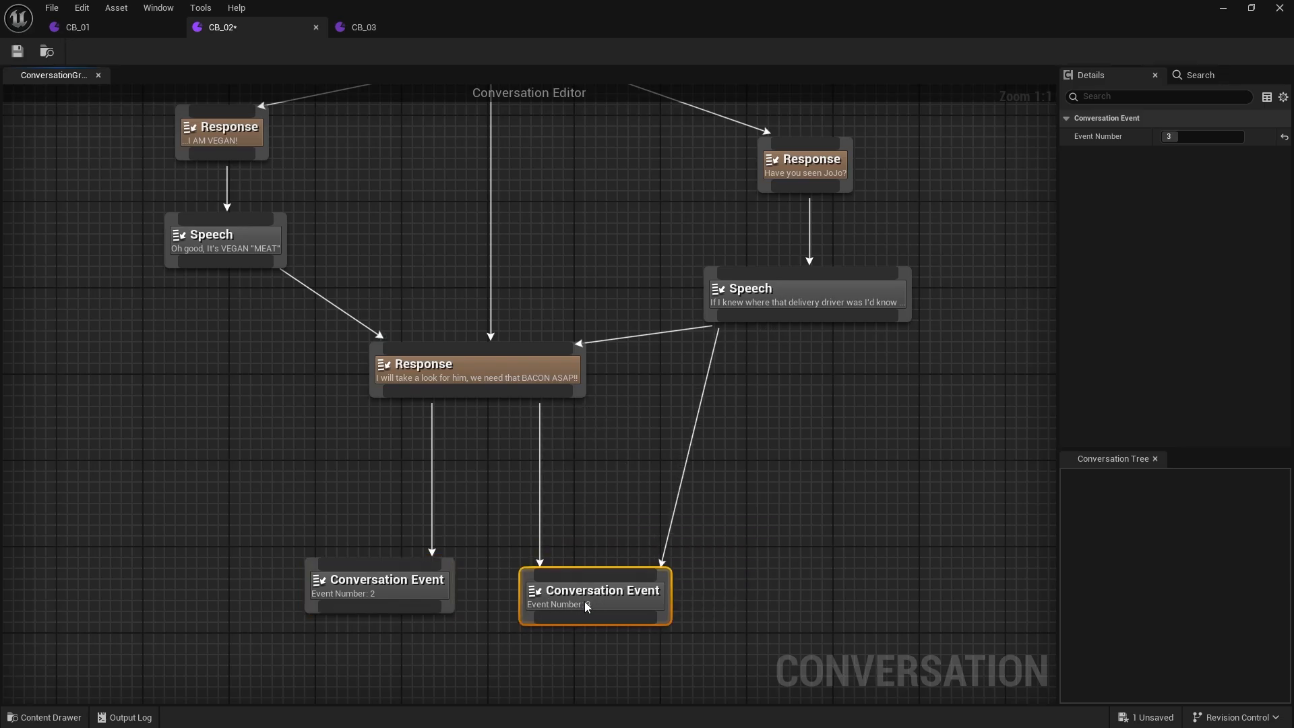
left_click(486, 594)
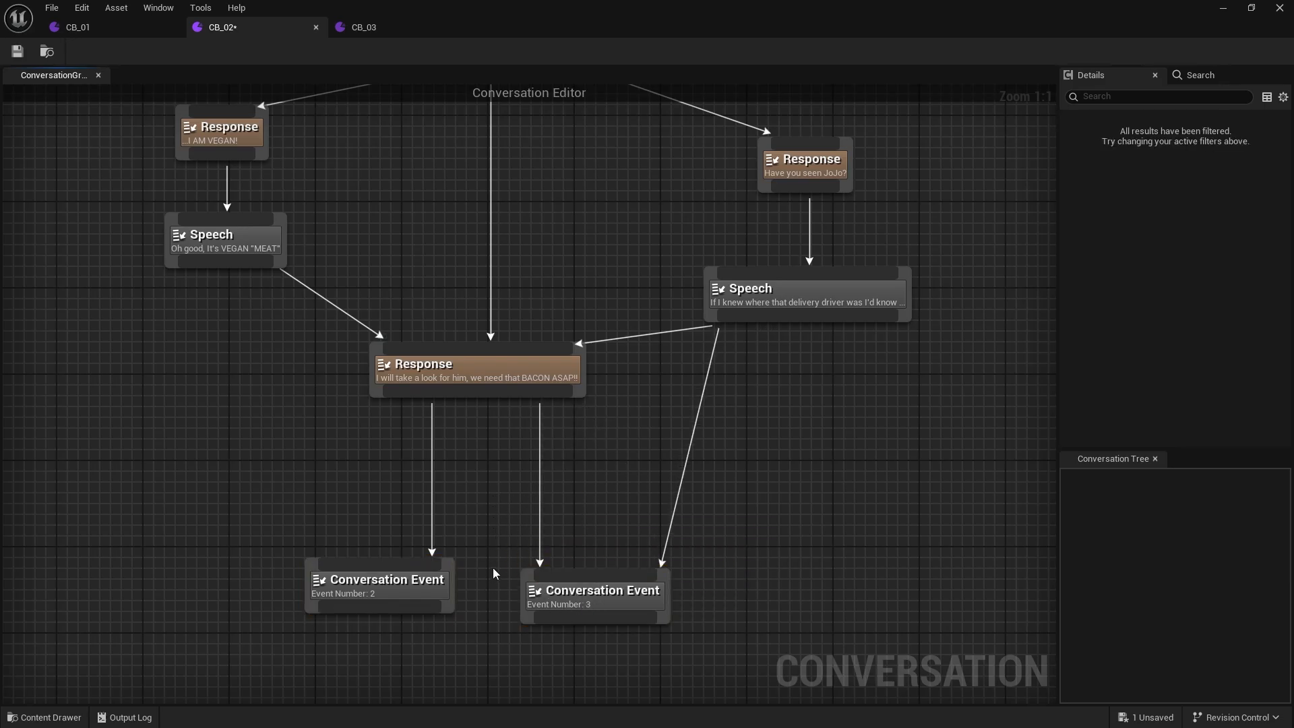
right_click_drag(468, 508, 507, 437)
left_click_drag(437, 513, 594, 499)
left_click(580, 429, "alt")
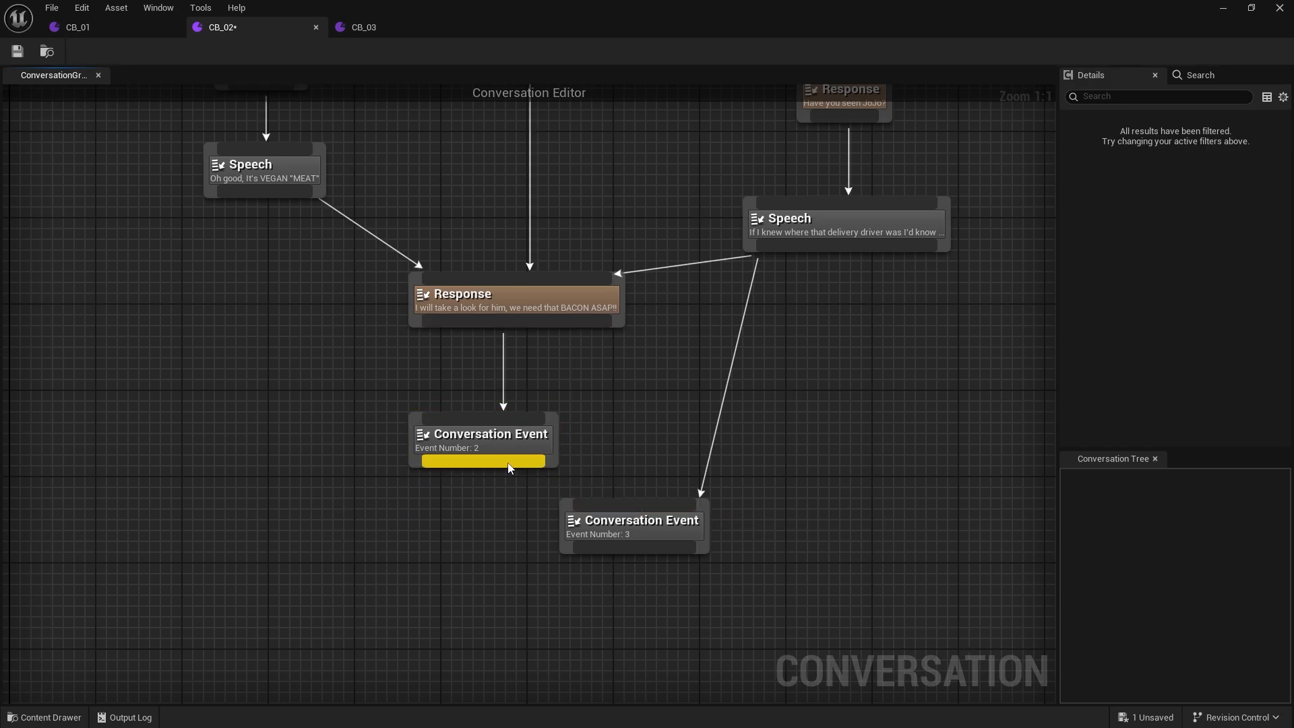
left_click_drag(510, 469, 604, 489)
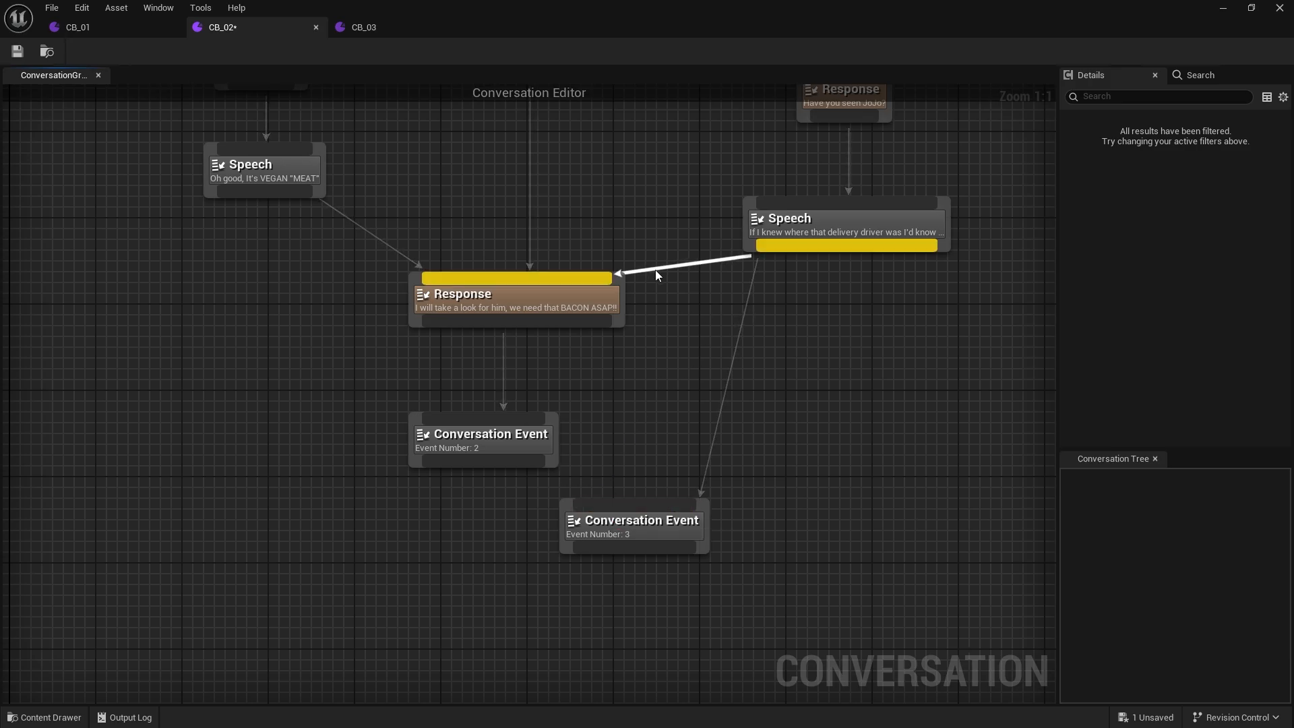
Remove the JoJo Speech node's link to Conversation Event 3 and connect event 3 to the BACON ASAP response, placed beside event 2.
left_click(746, 316, "alt")
right_click_drag(643, 510, 717, 492)
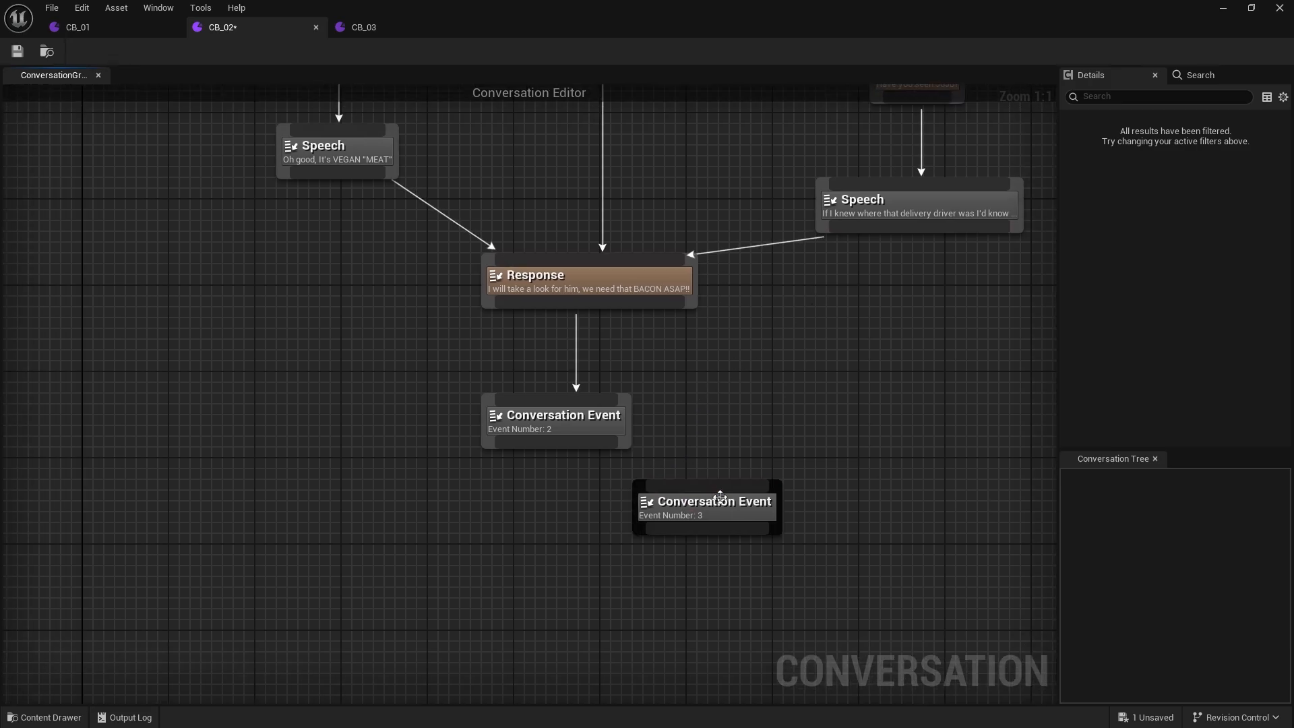
left_click_drag(520, 431, 455, 485)
left_click_drag(684, 507, 640, 475)
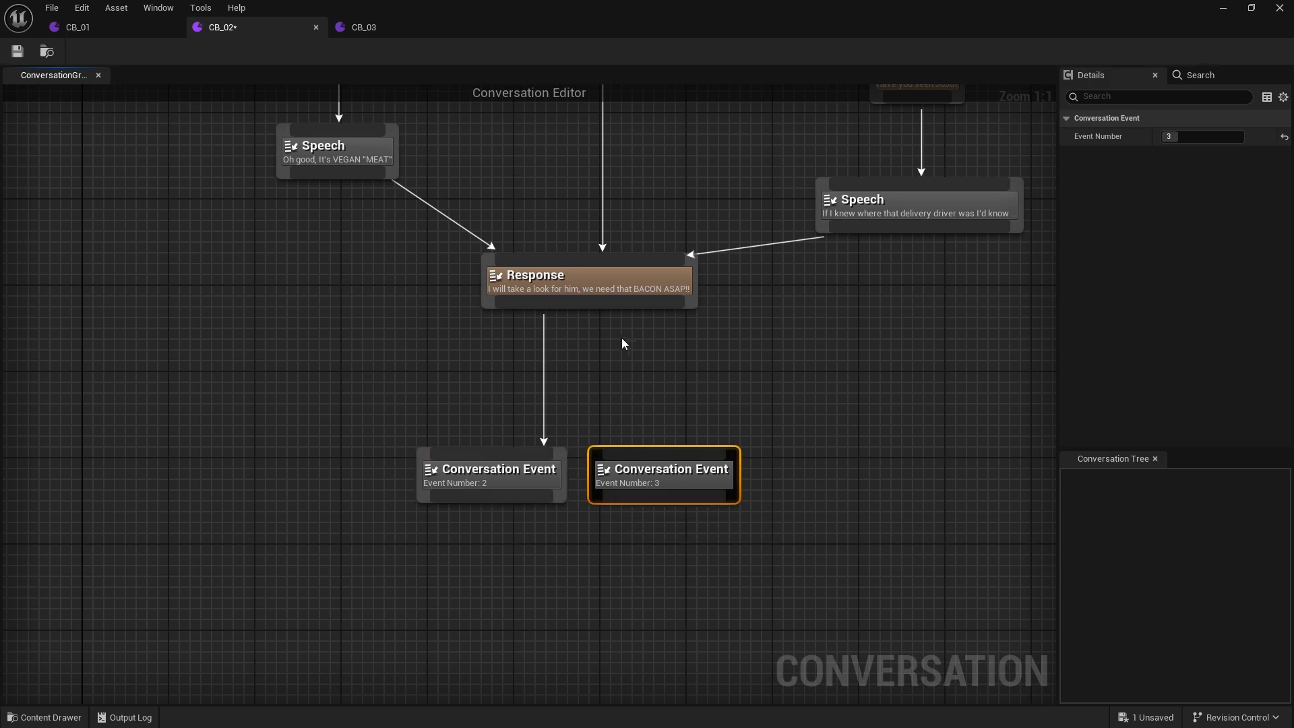
left_click_drag(627, 314, 653, 469)
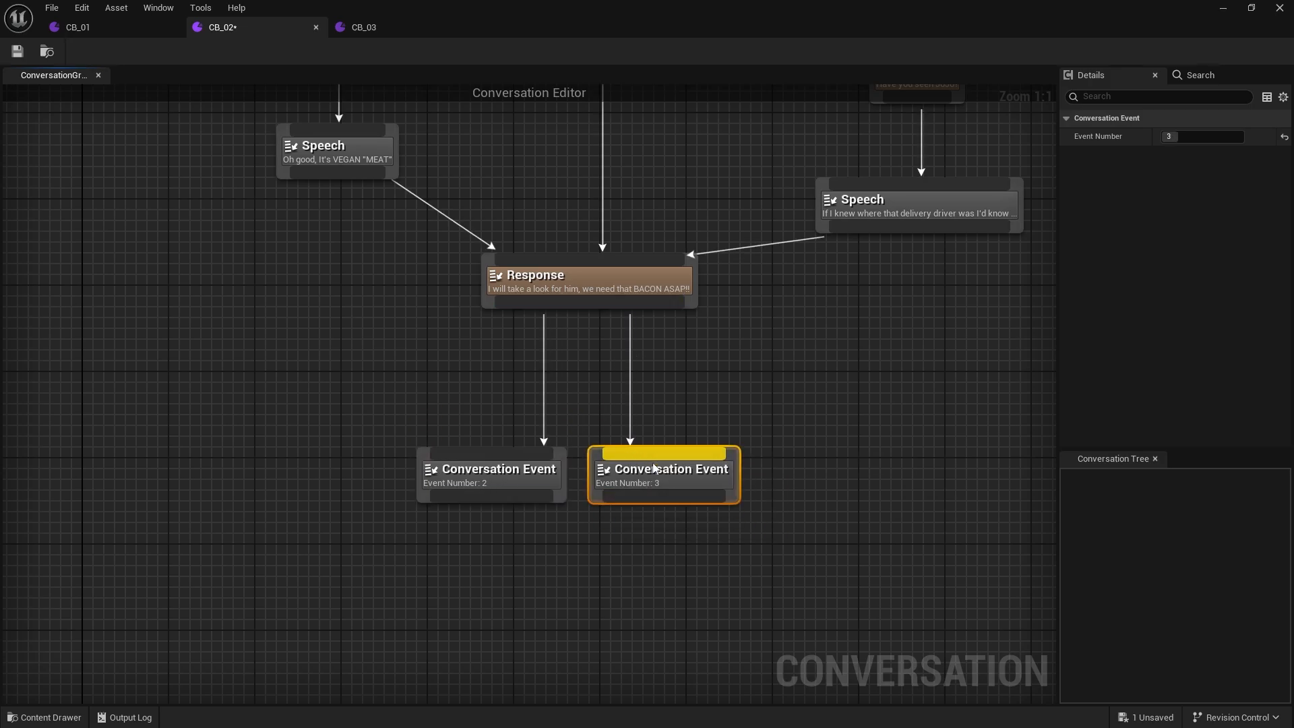
left_click(698, 412)
left_click_drag(493, 468, 511, 466)
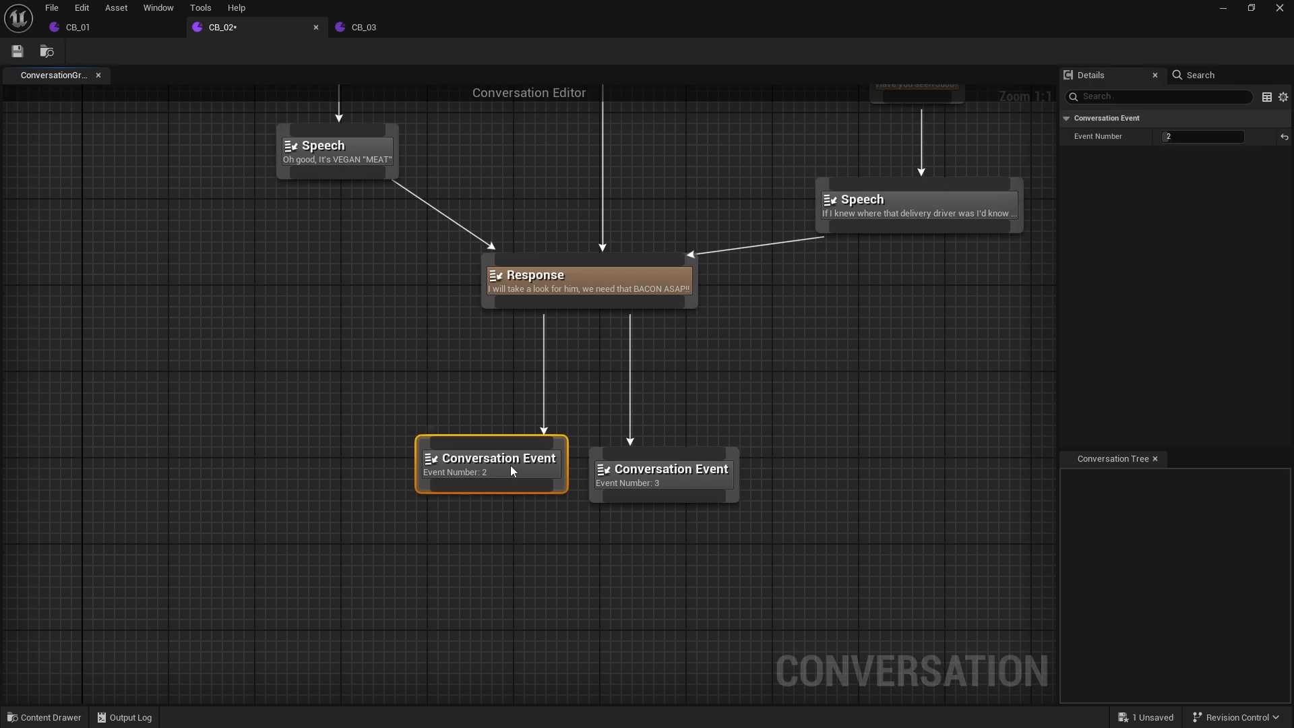
Move the JoJo Speech and Response nodes closer to the central branch and save CB_02.
right_click_drag(711, 428, 694, 563)
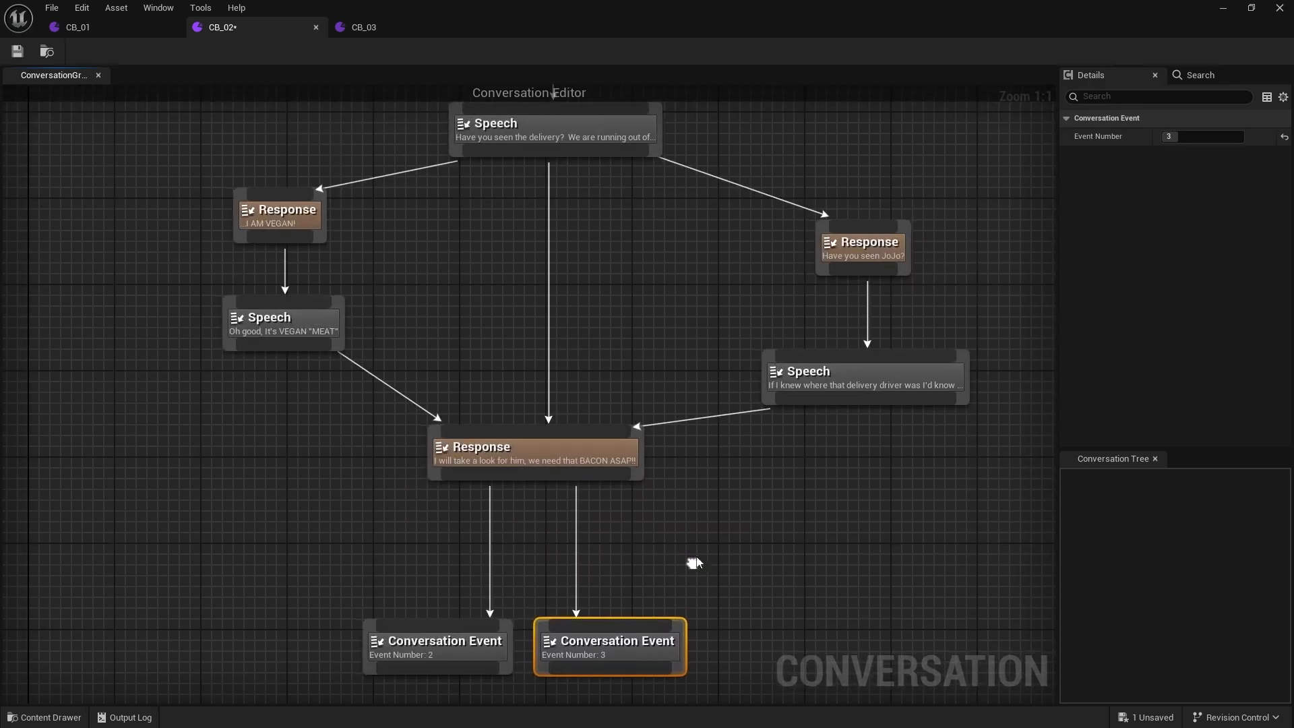
left_click_drag(867, 375, 813, 341)
left_click(821, 220)
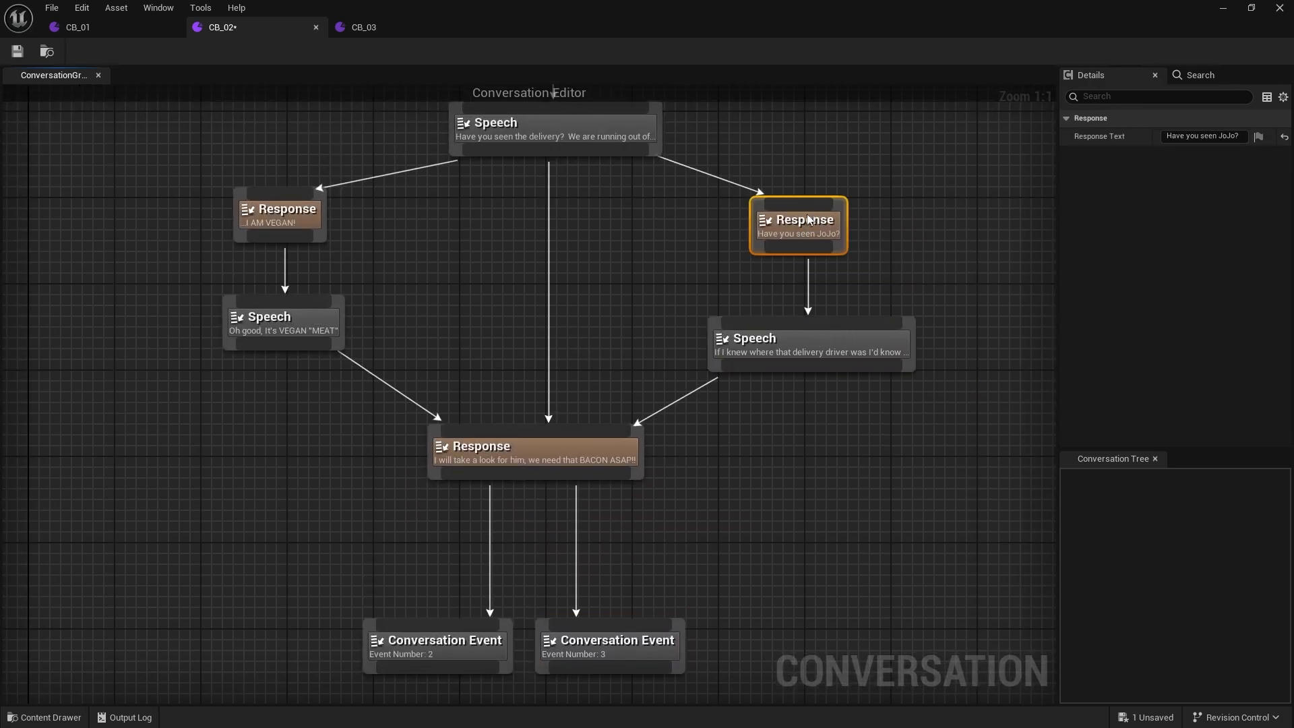
right_click_drag(500, 166, 523, 258)
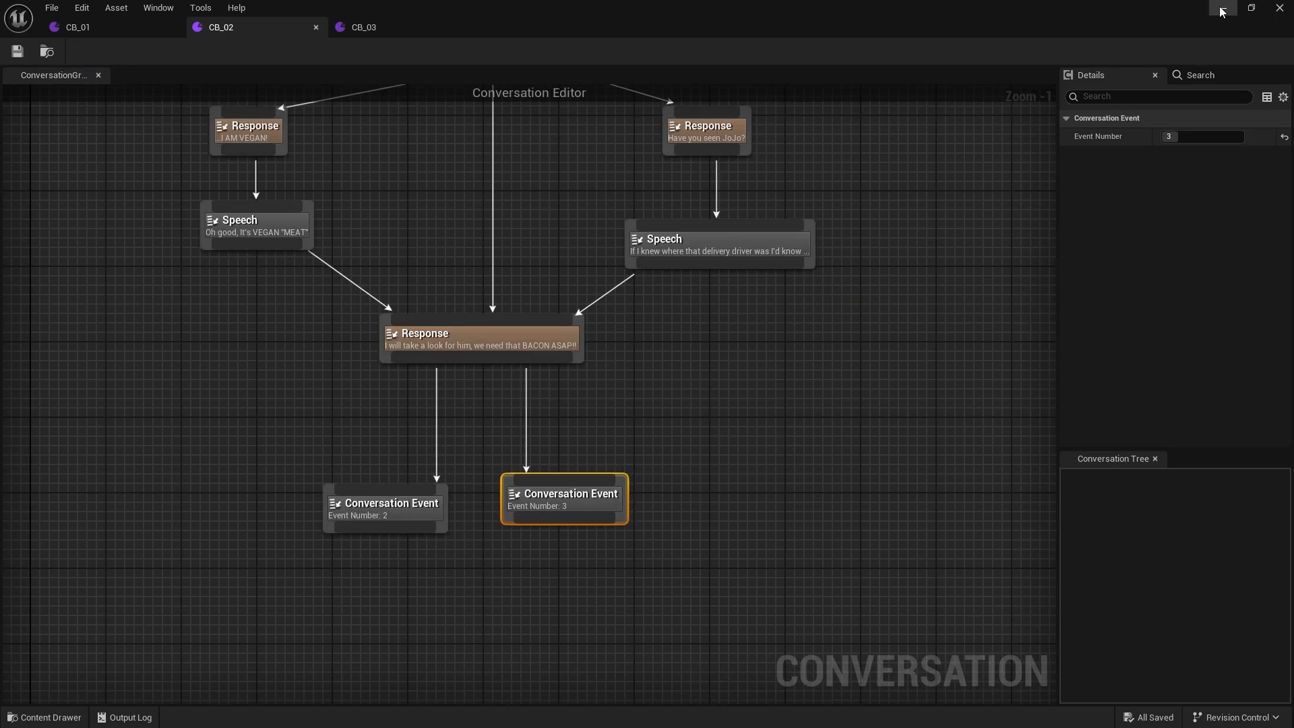
Return to the TiltedJJ level, push the changes to the session, and talk to the crowned character on the sidewalk.
left_click(1223, 7)
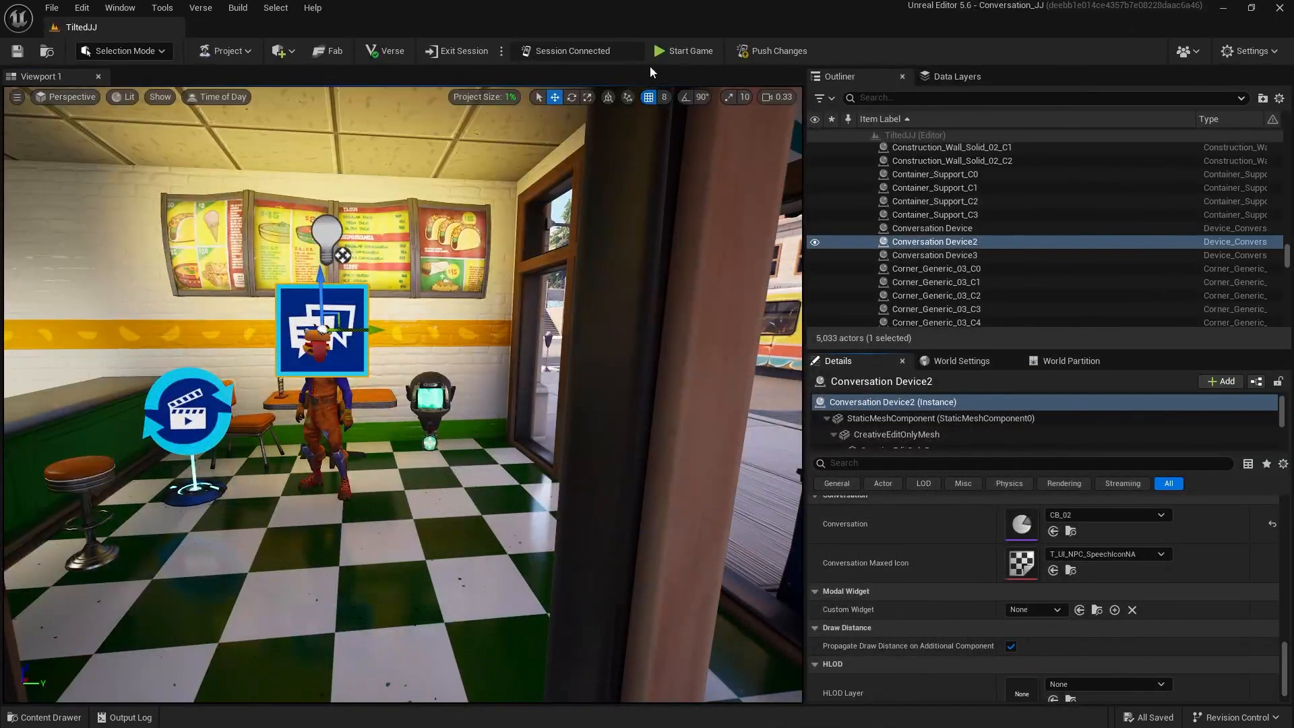
left_click(763, 53)
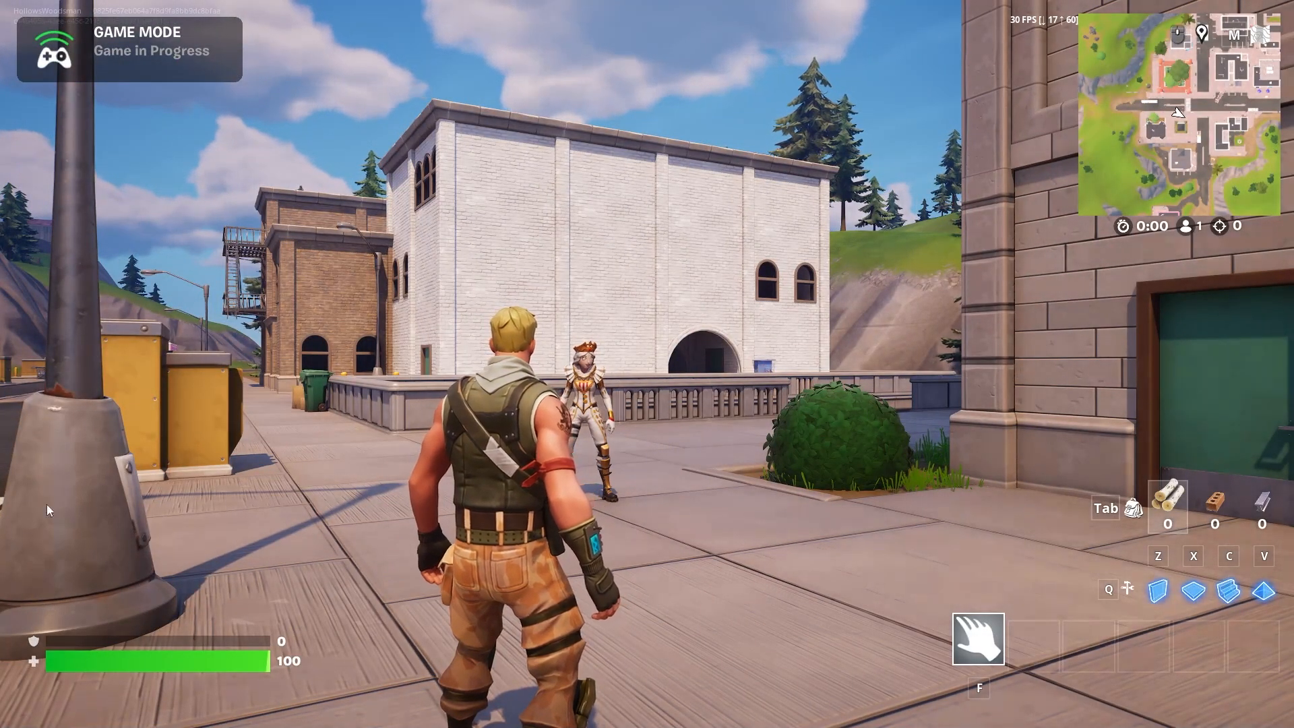
key("w")
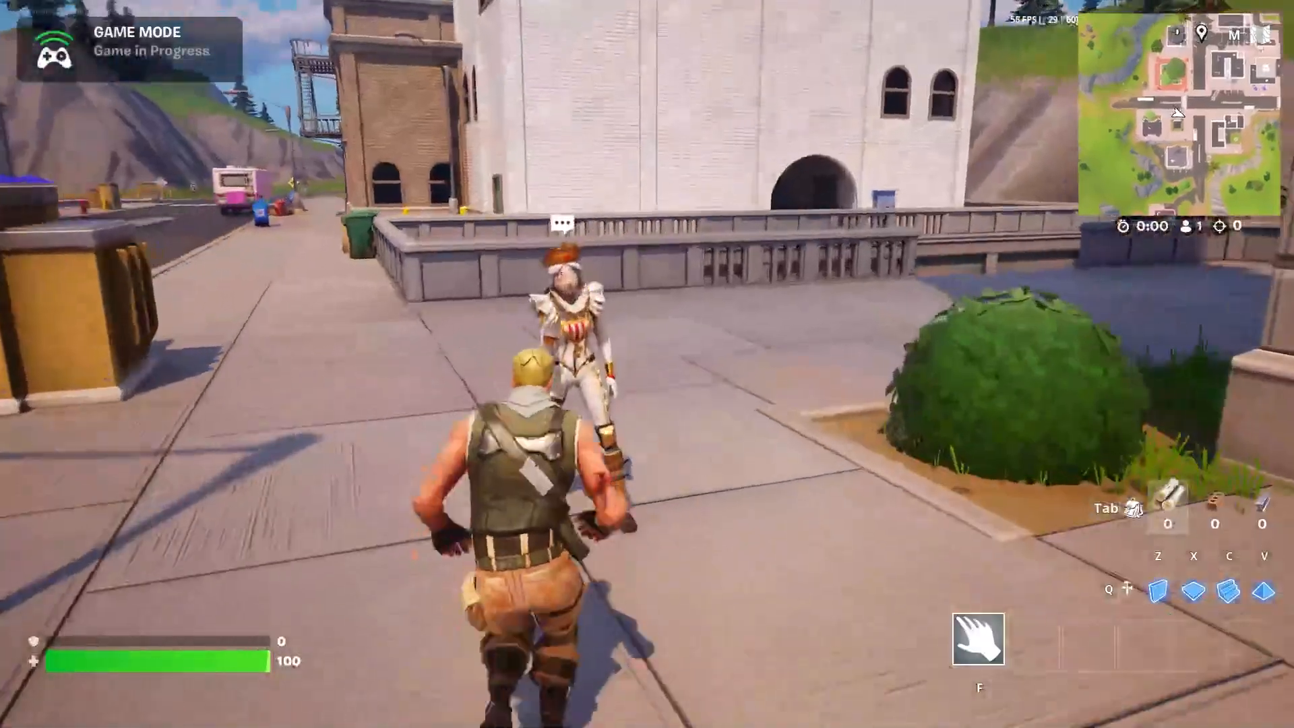
key("w")
key("e")
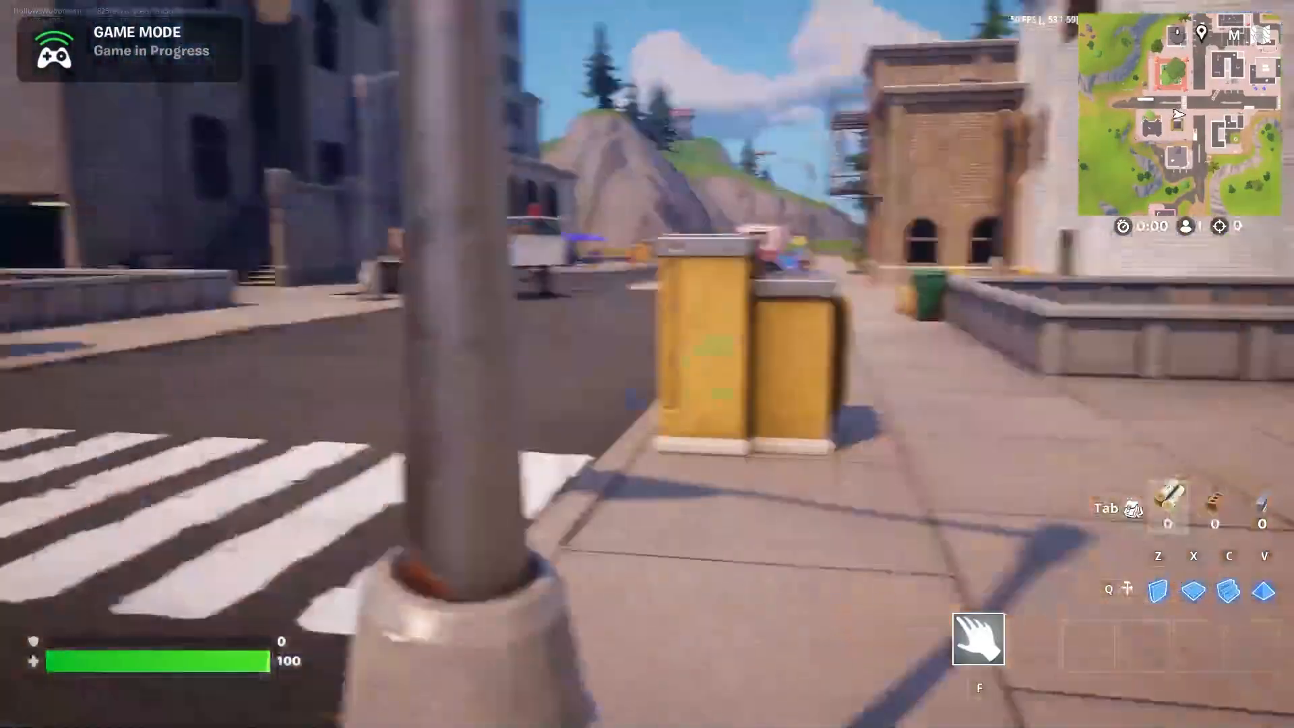
Run to Beef Boss in the restaurant and accept the bacon quest through the "Have you seen JoJo?" reply.
key("w")
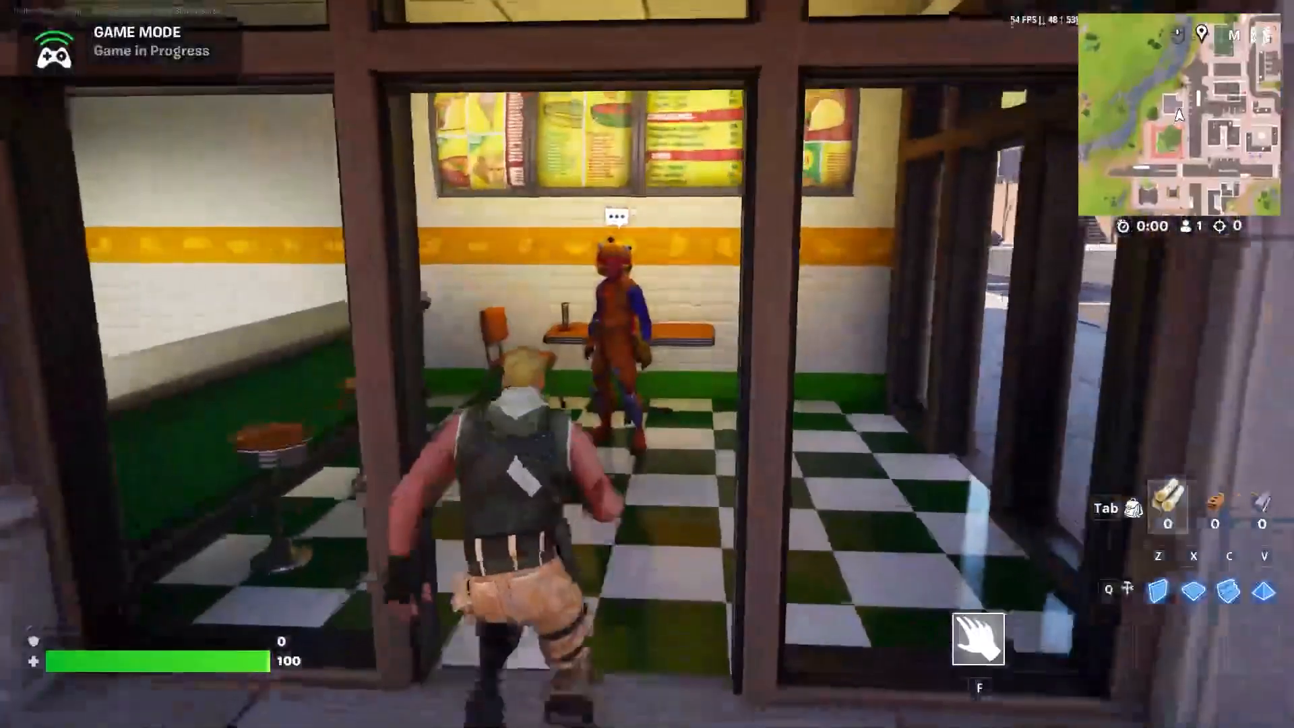
key("w")
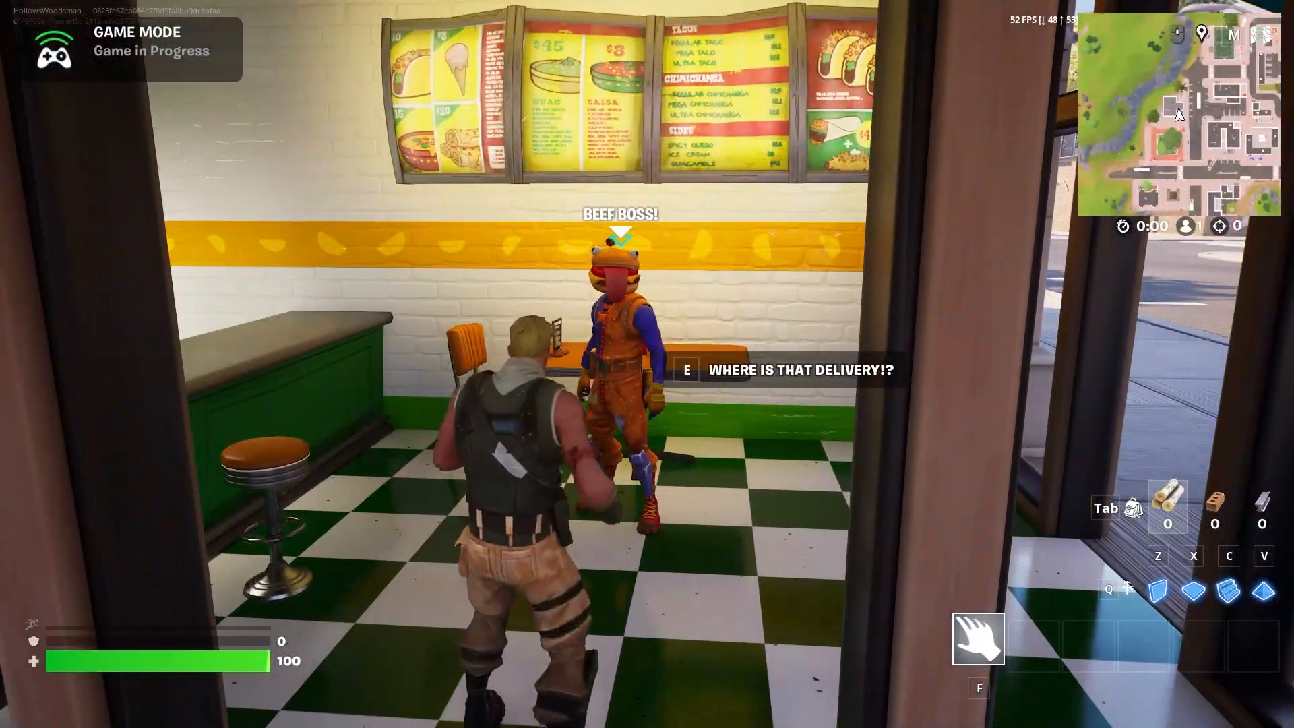
key("e")
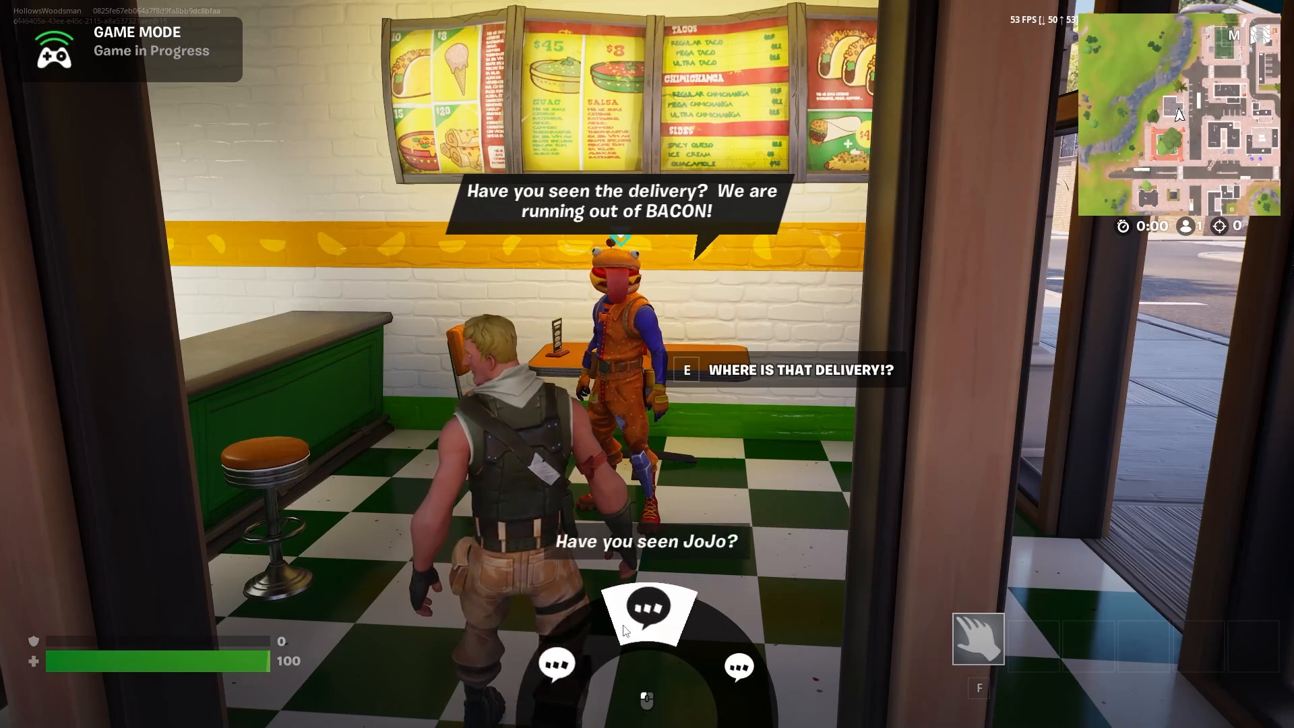
left_click(645, 616)
left_click(647, 641)
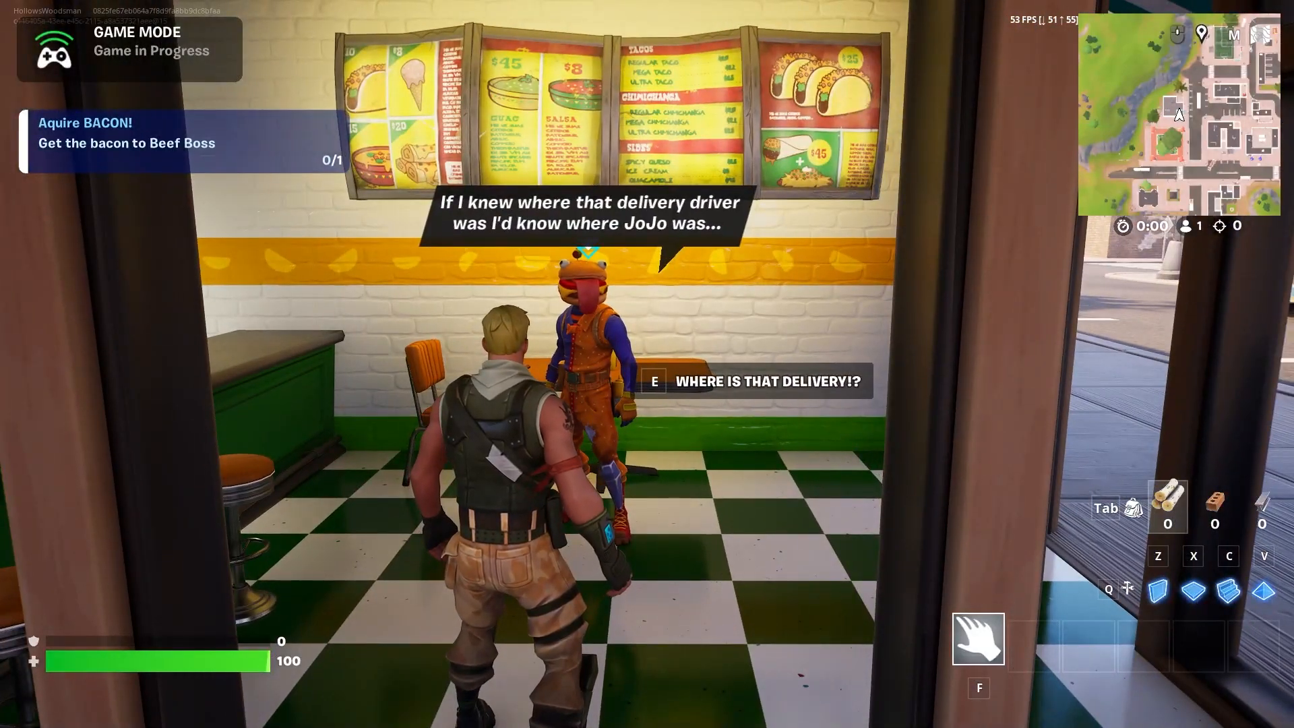
Talk to Beef Boss again and choose the reply about looking for the driver because BACON is needed ASAP.
key("e")
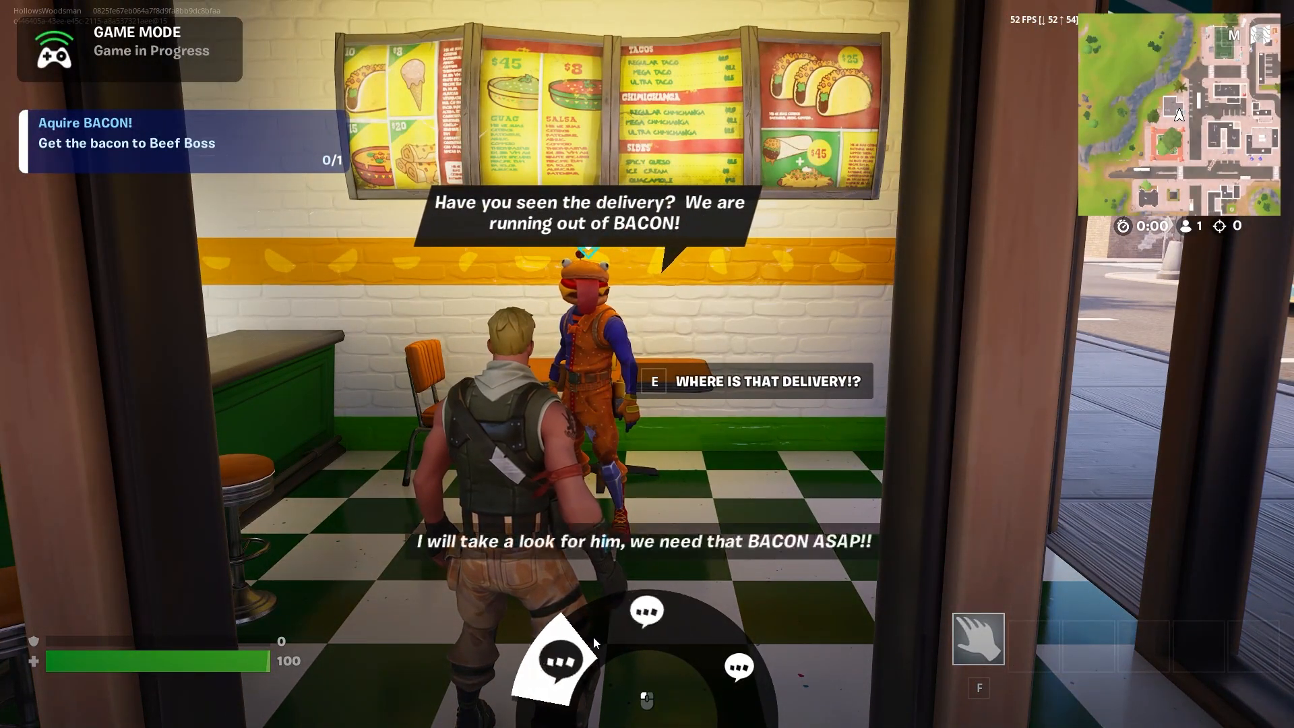
left_click(592, 635)
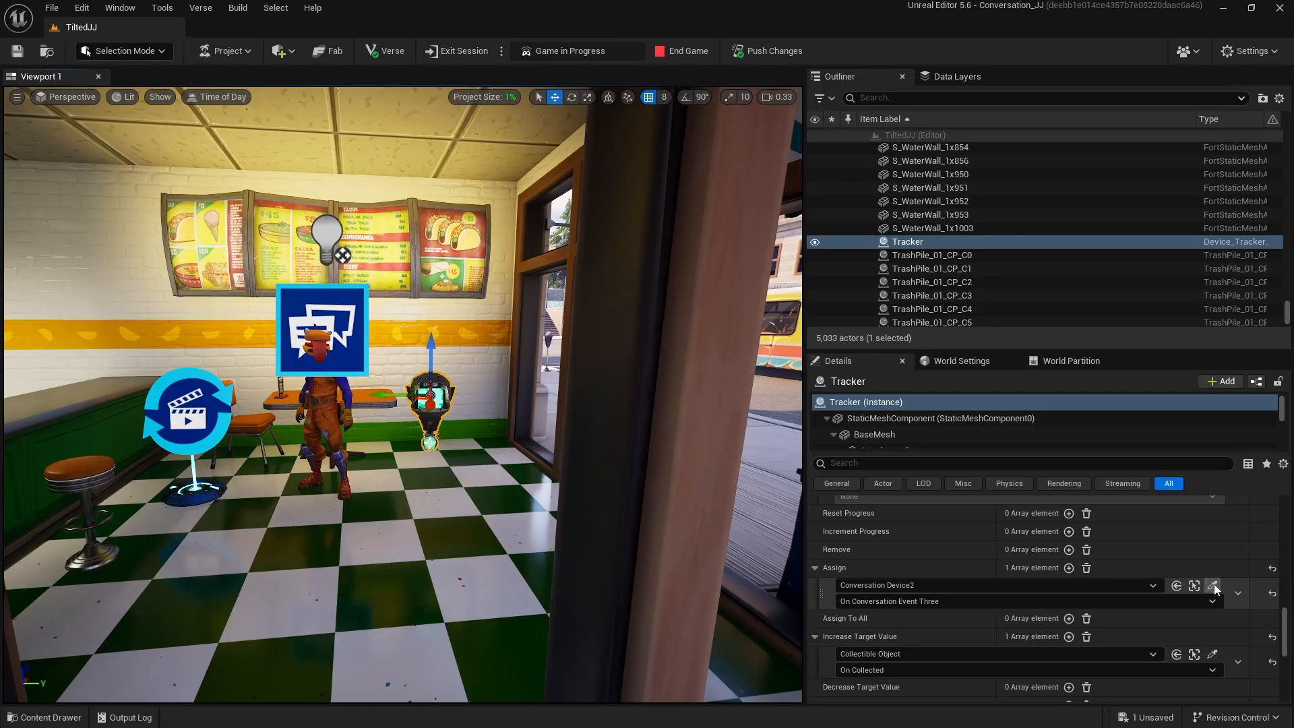
Bind the Tracker's Assign function to Cinematic Sequence Device2's On Stopped event.
left_click(1213, 585)
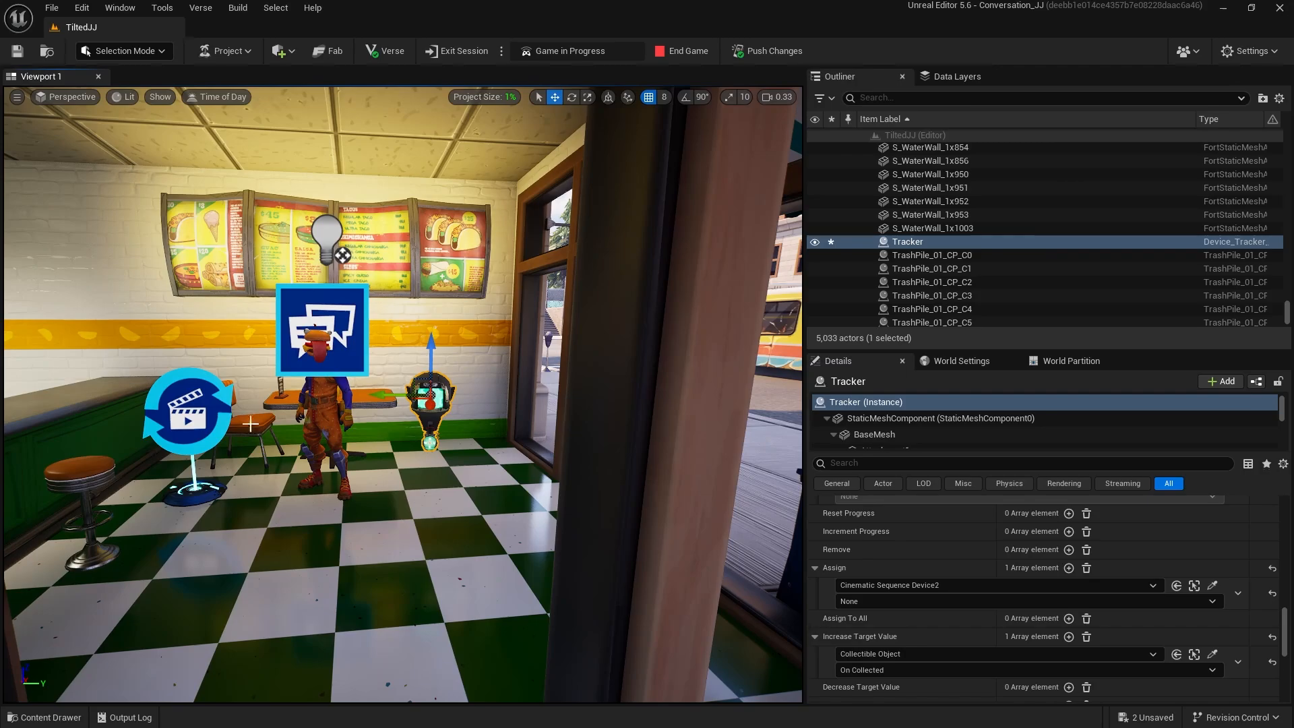
left_click(901, 601)
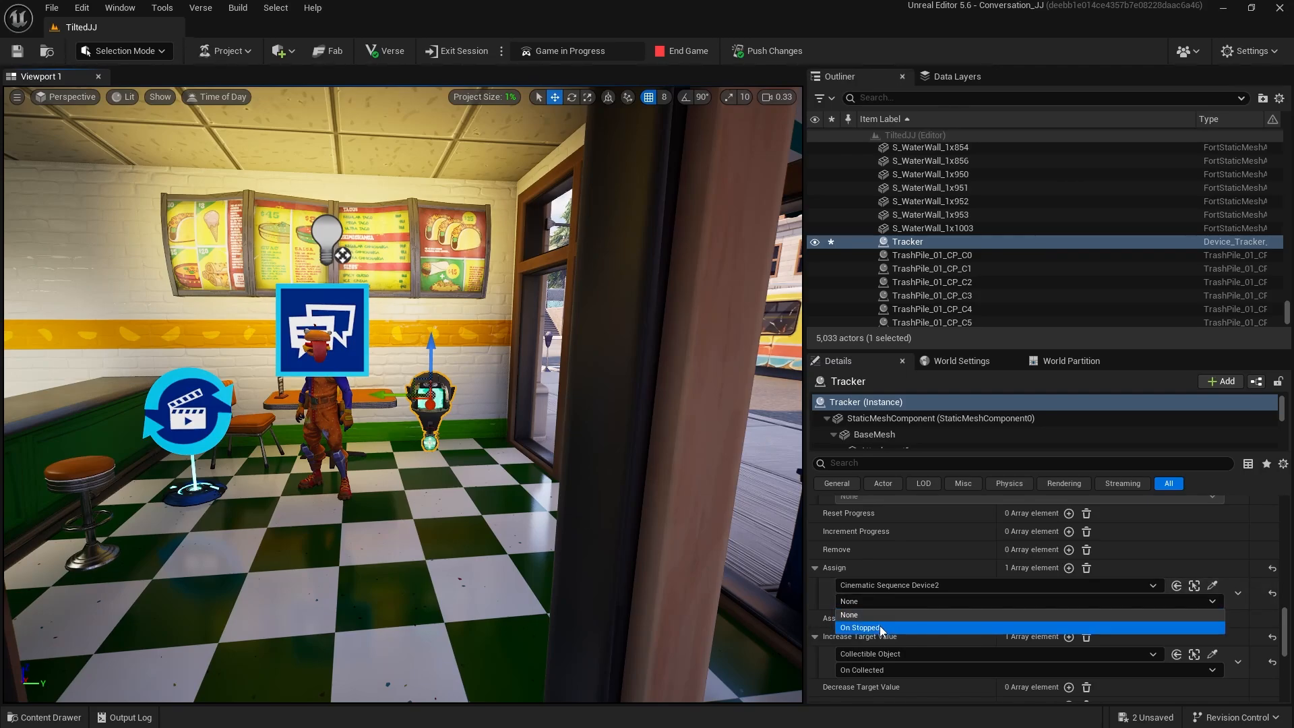
left_click(880, 628)
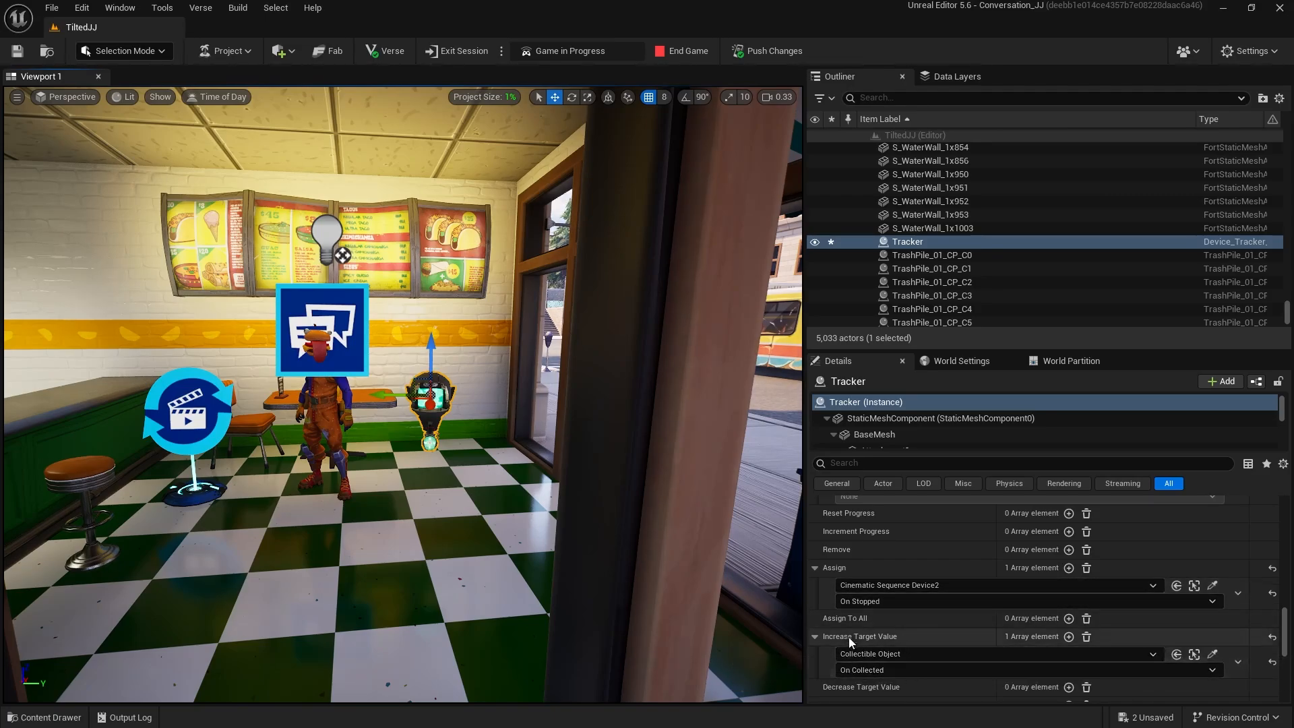
Bind Conversation Device3's Enable function to the Tracker's When Complete event.
scroll(899, 641, "up", 3)
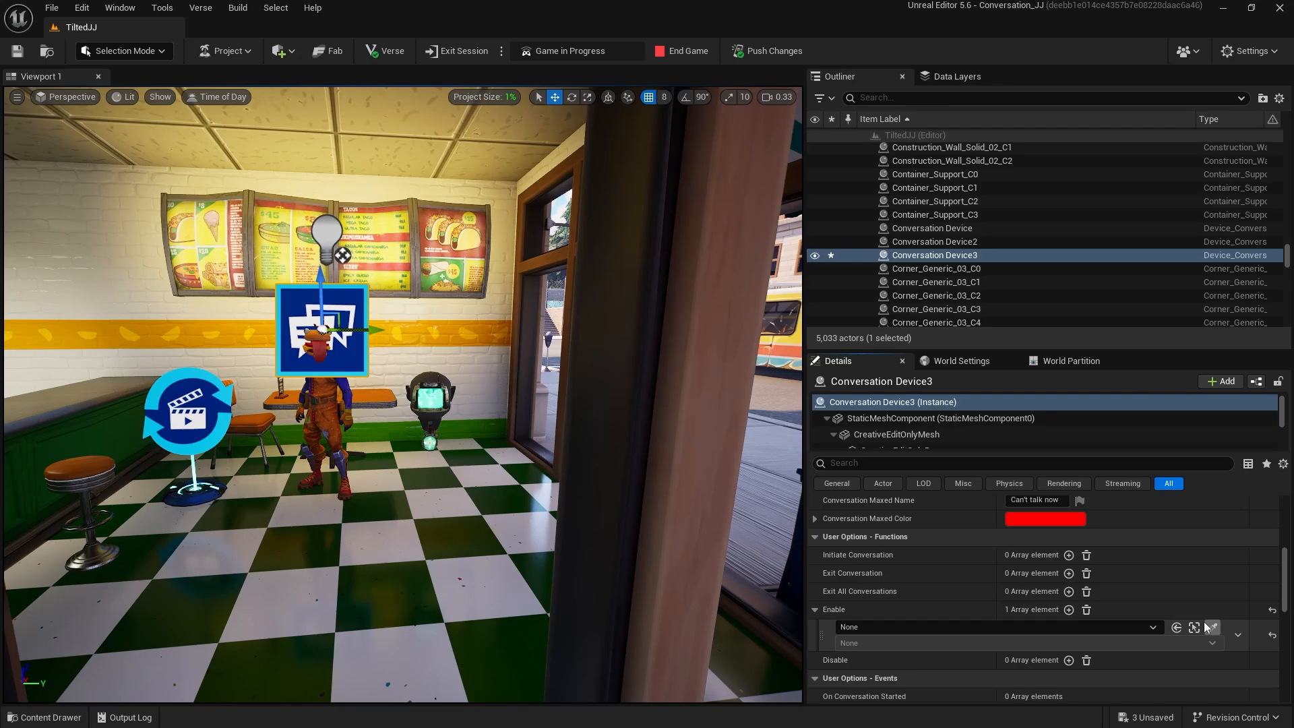
left_click(1211, 627)
left_click(424, 384)
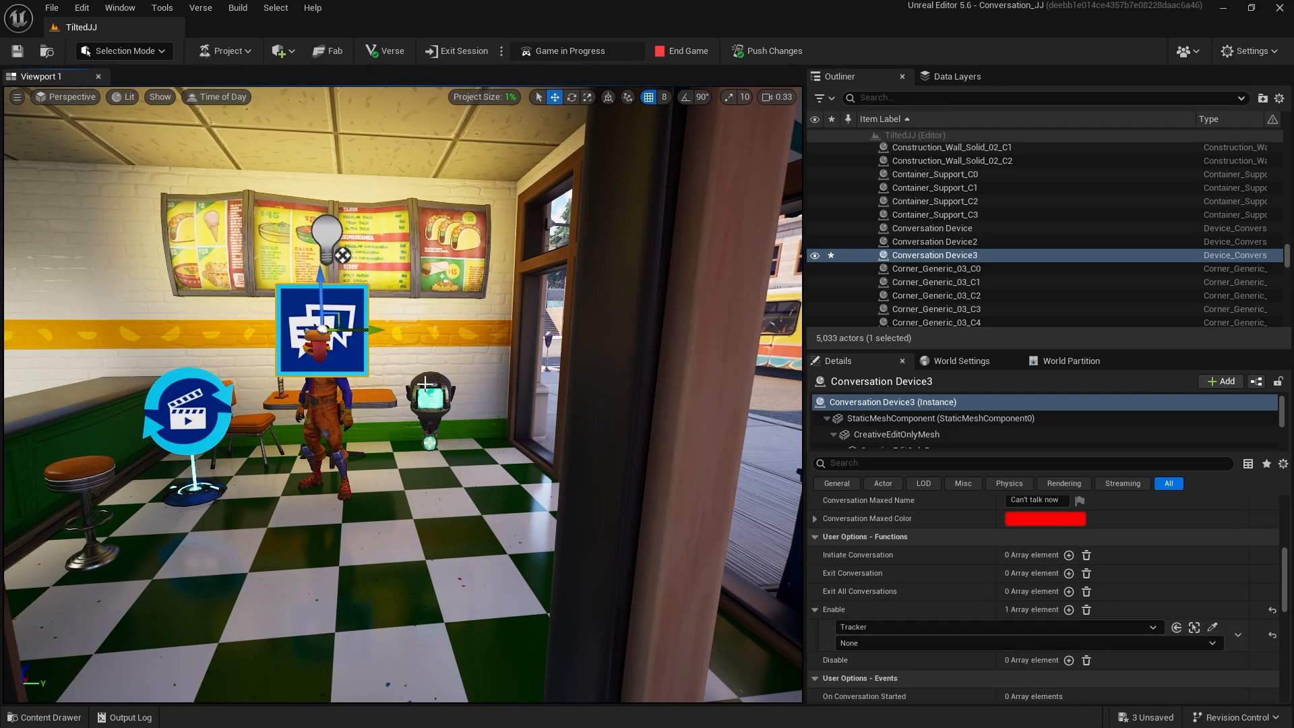
left_click(861, 641)
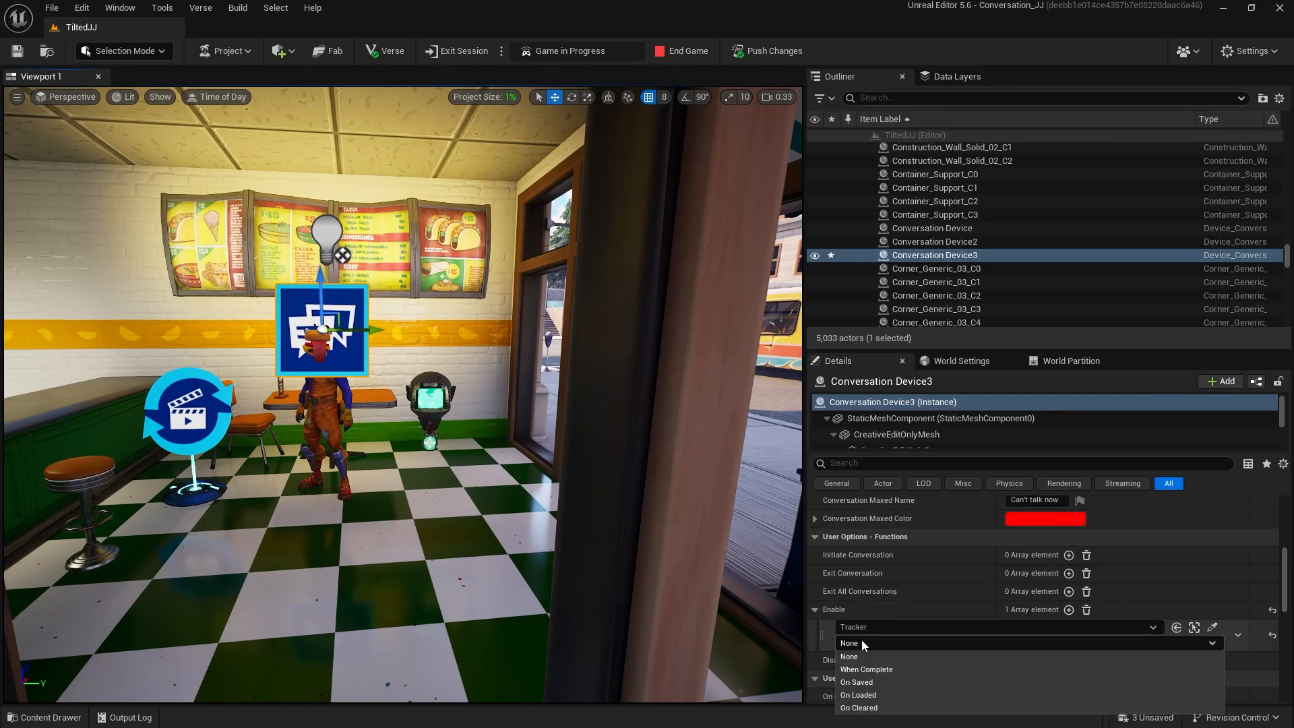
left_click(889, 671)
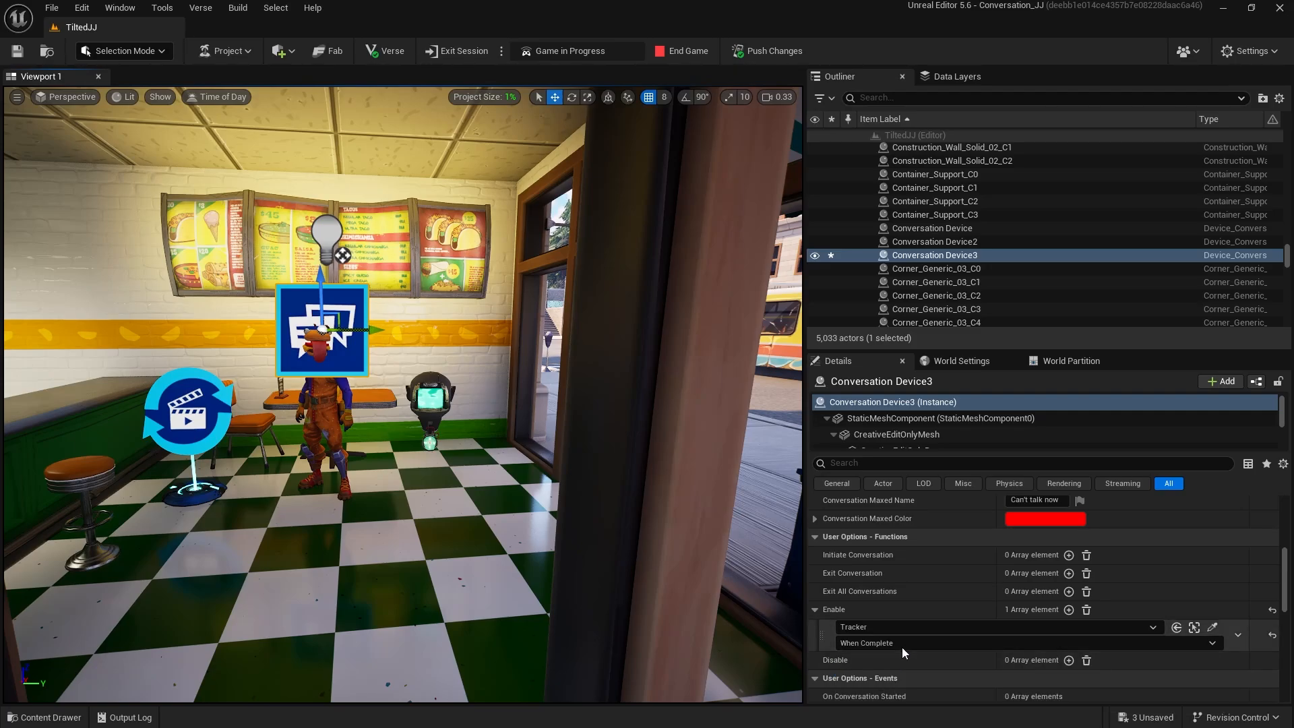
Add an Initiate Conversation binding on Conversation Device3, triggered by Character Device2's On Interacted With event.
scroll(950, 605, "up", 2)
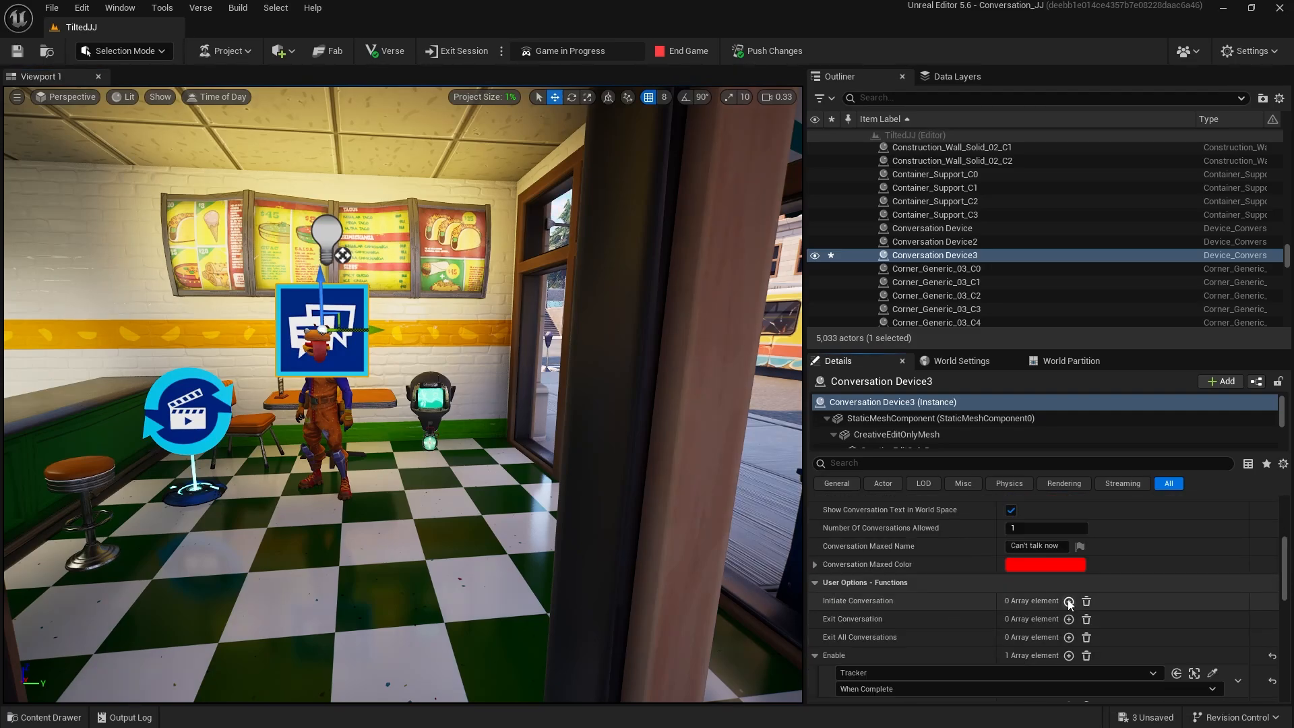
left_click(1068, 601)
left_click(1212, 618)
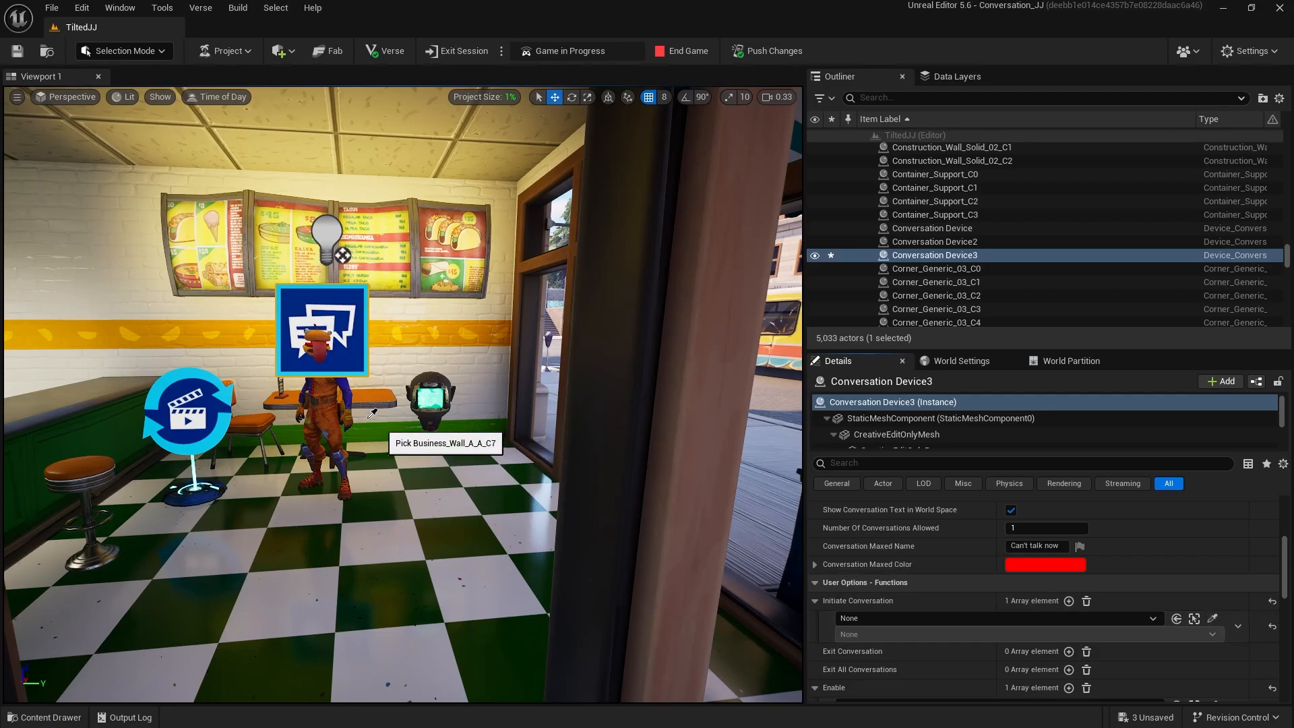
left_click(335, 405)
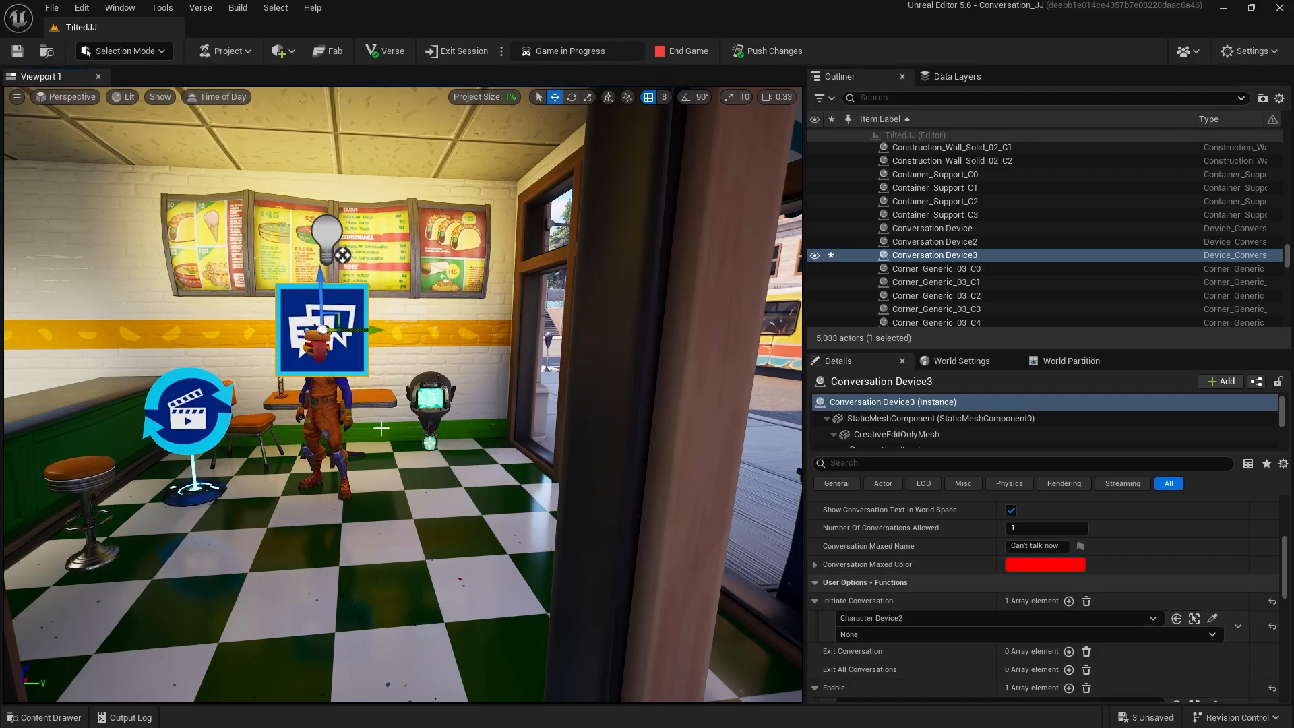
left_click(868, 637)
left_click(868, 661)
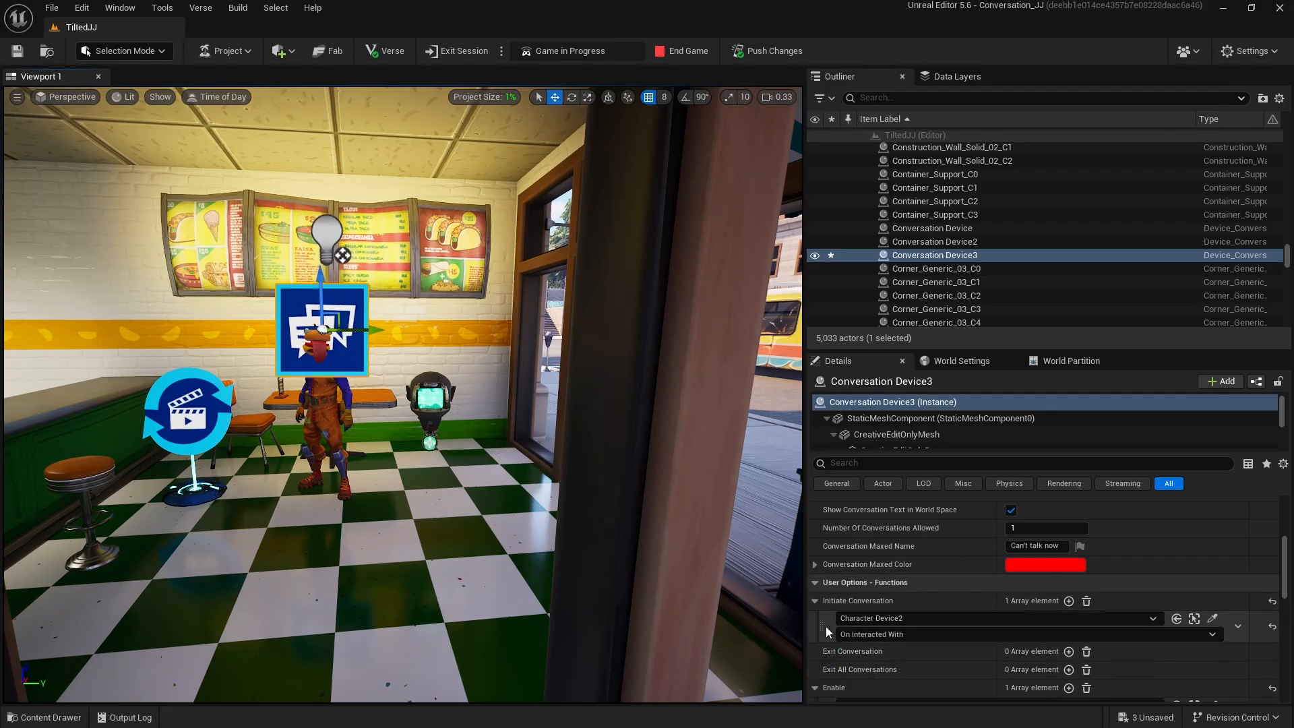
Assign the CB_03 conversation to Conversation Device3 and save all modified content.
scroll(855, 623, "down", 10)
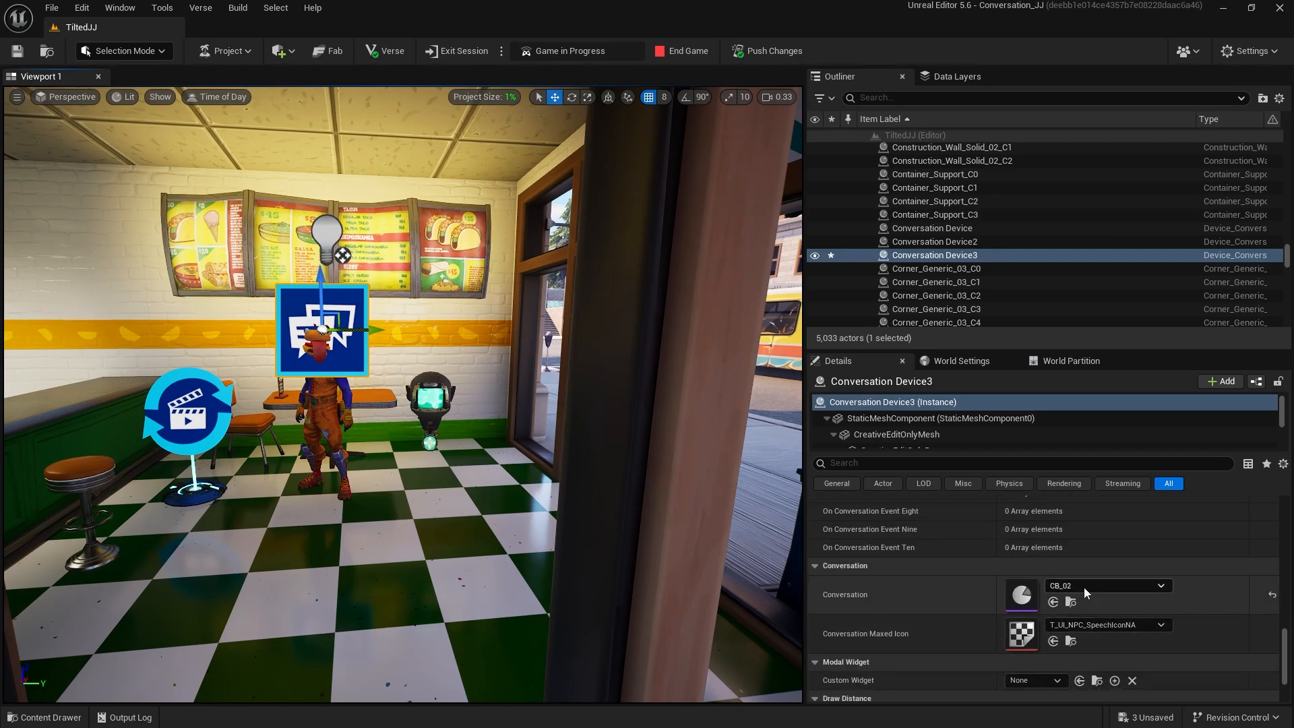
left_click(1083, 588)
key("Escape")
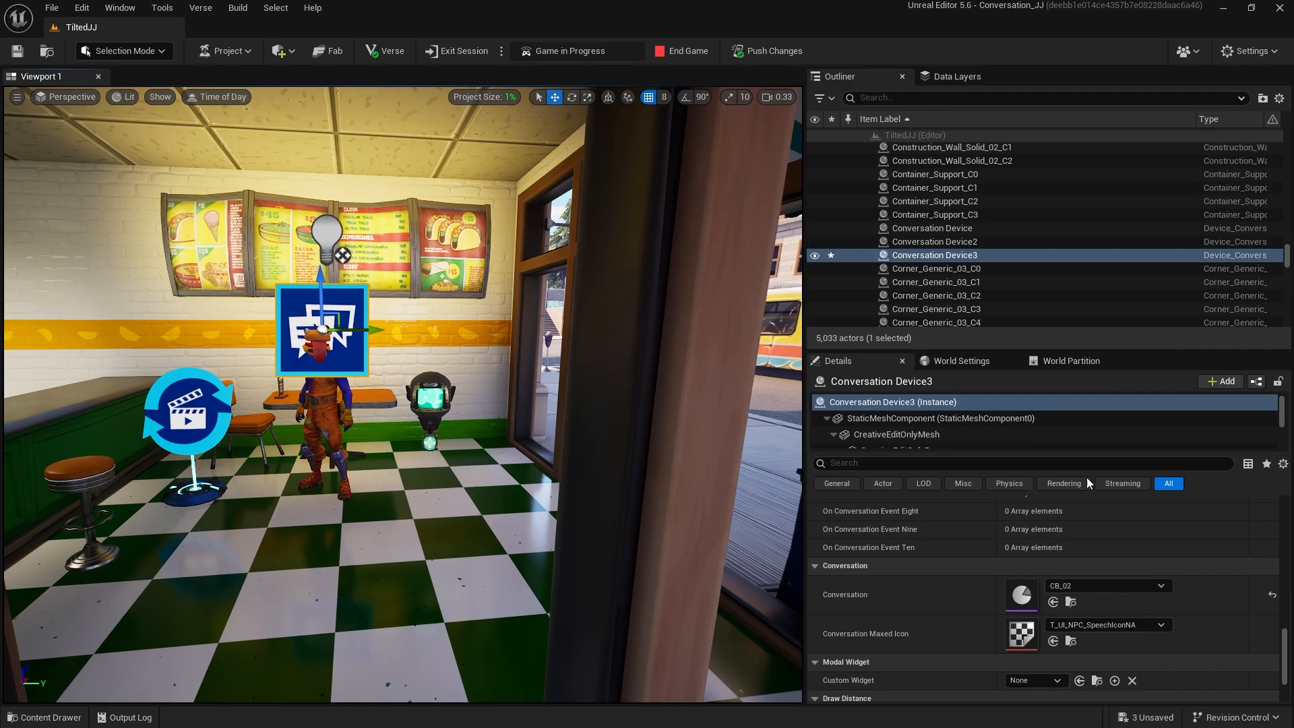
left_click(1144, 720)
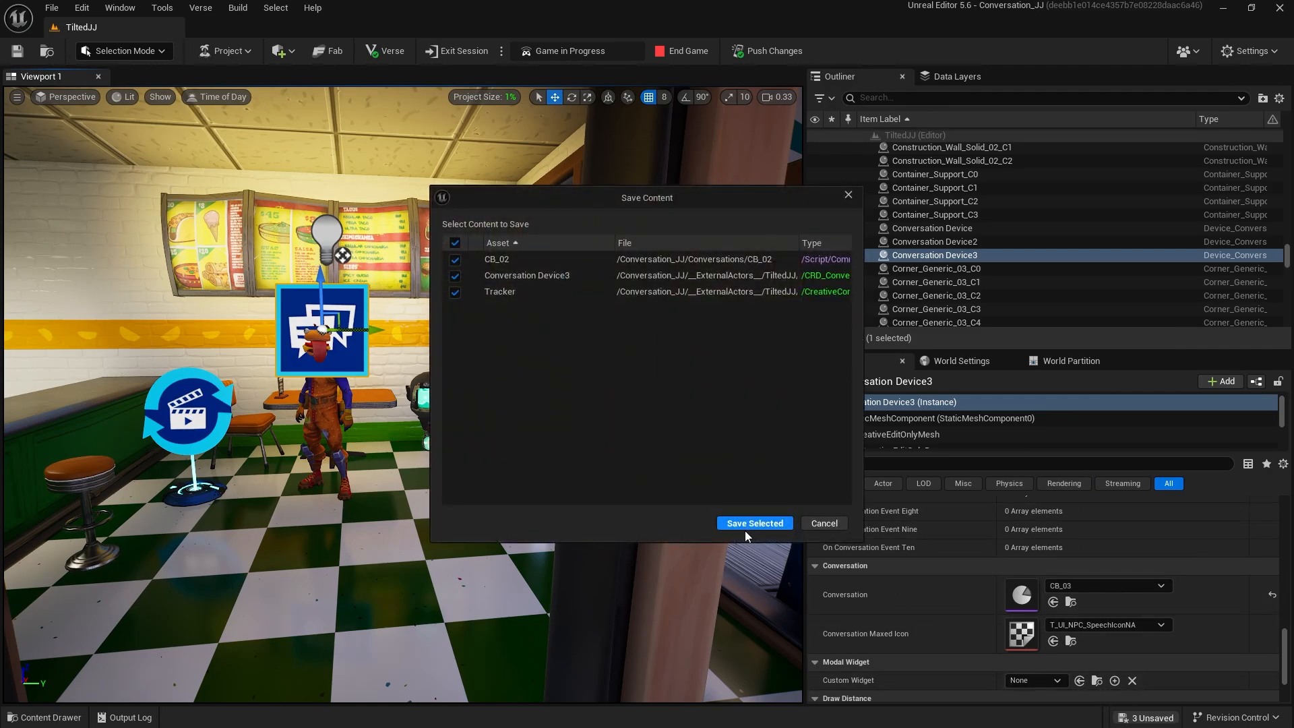
left_click(742, 519)
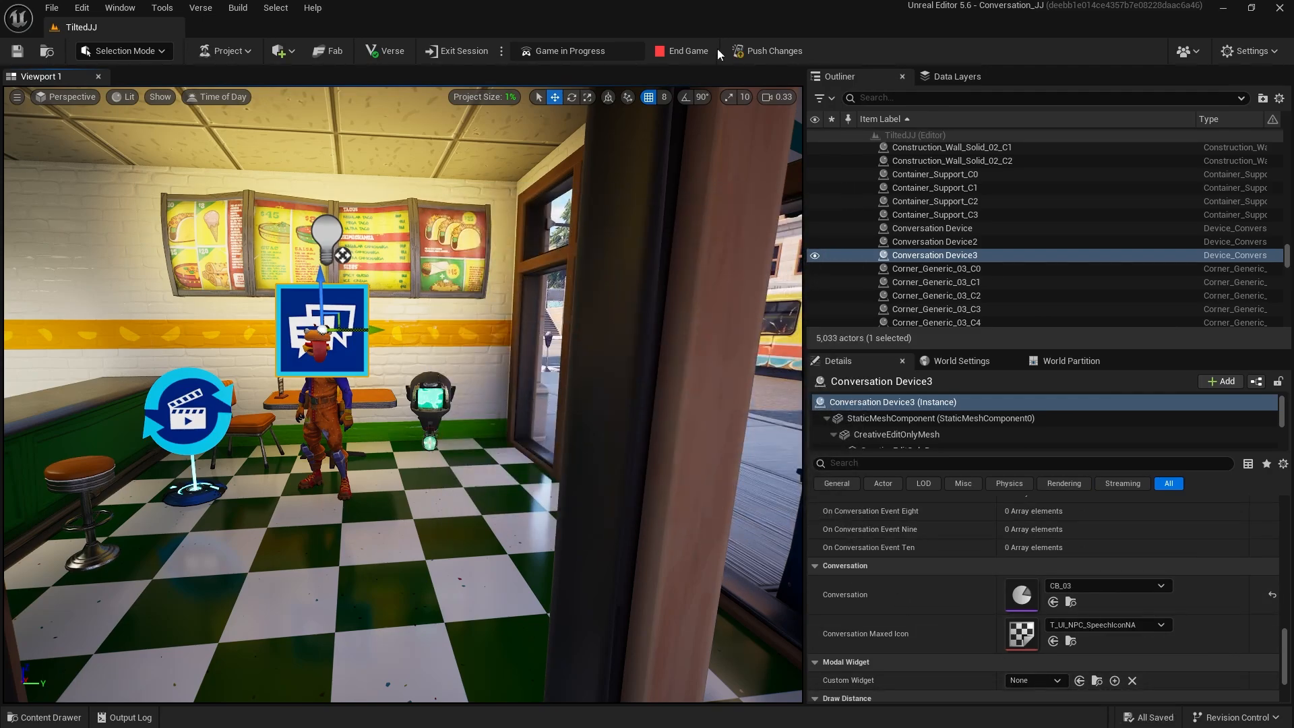
Push the changes, run to Beef Boss in the restaurant, and test the "I AM VEGAN!" reply followed by the BACON ASAP reply.
left_click(755, 53)
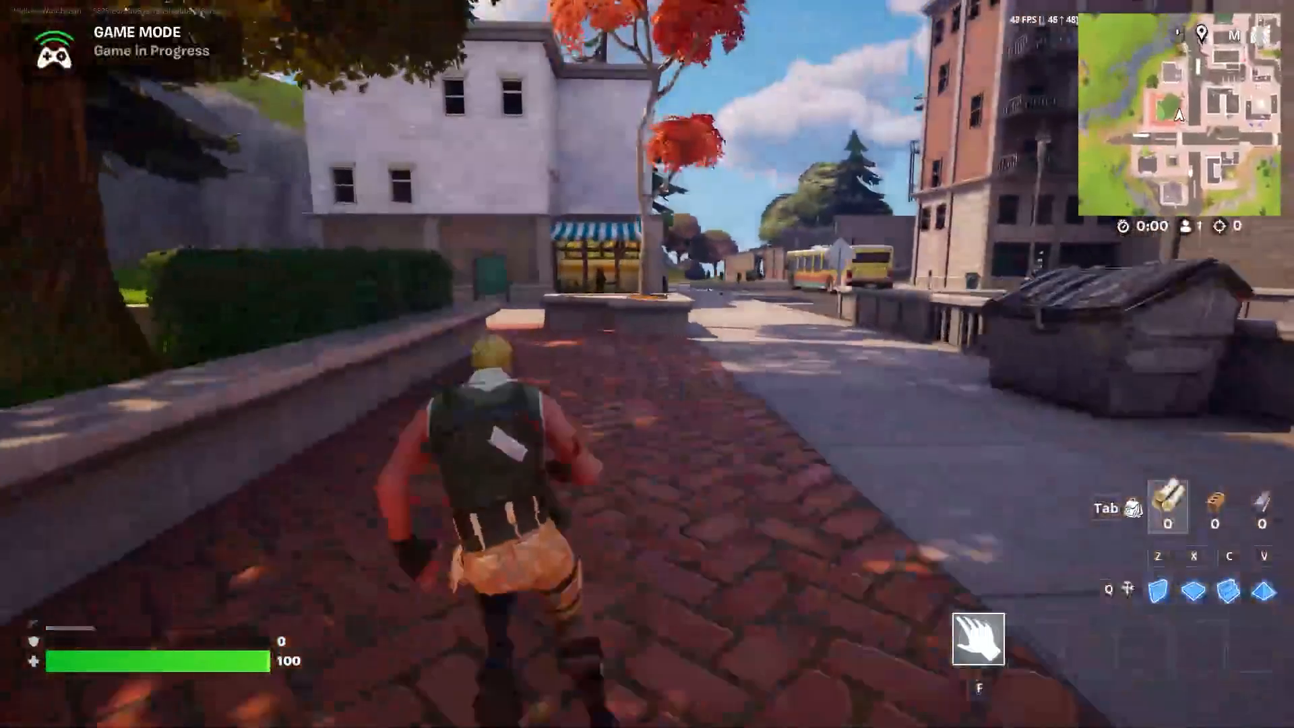
key("w")
key("space")
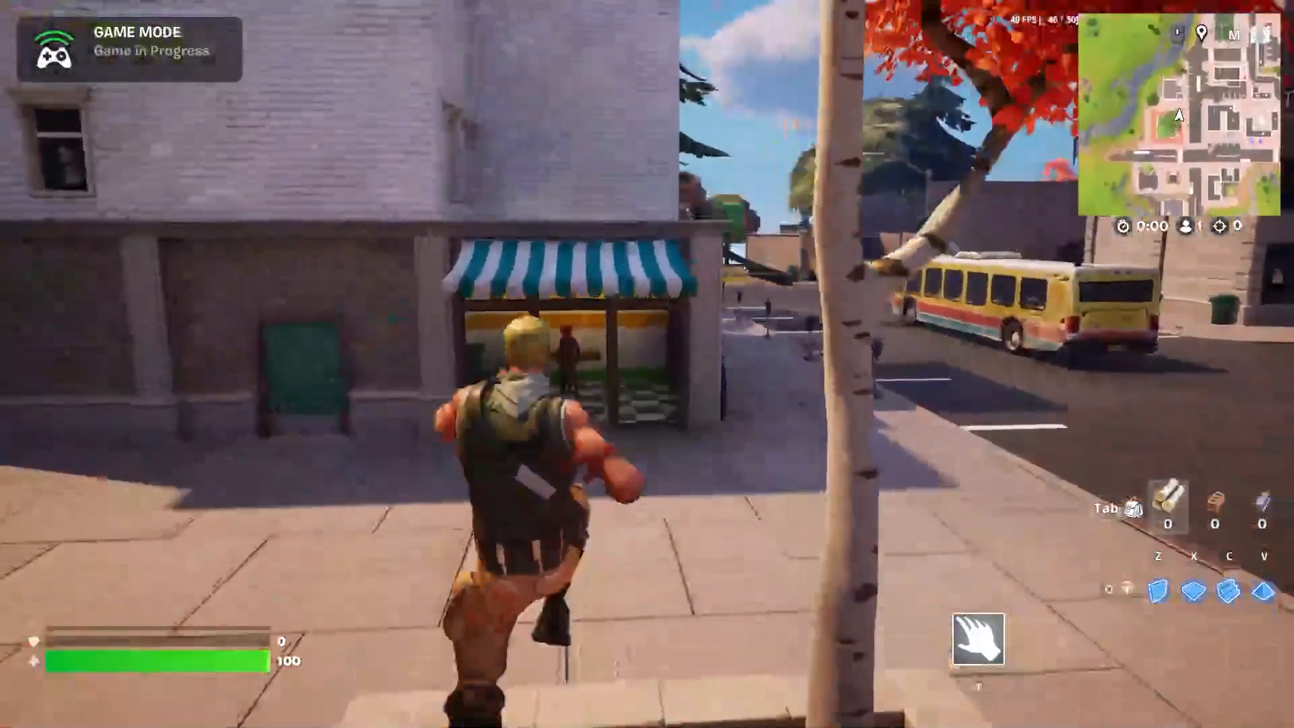
key("w")
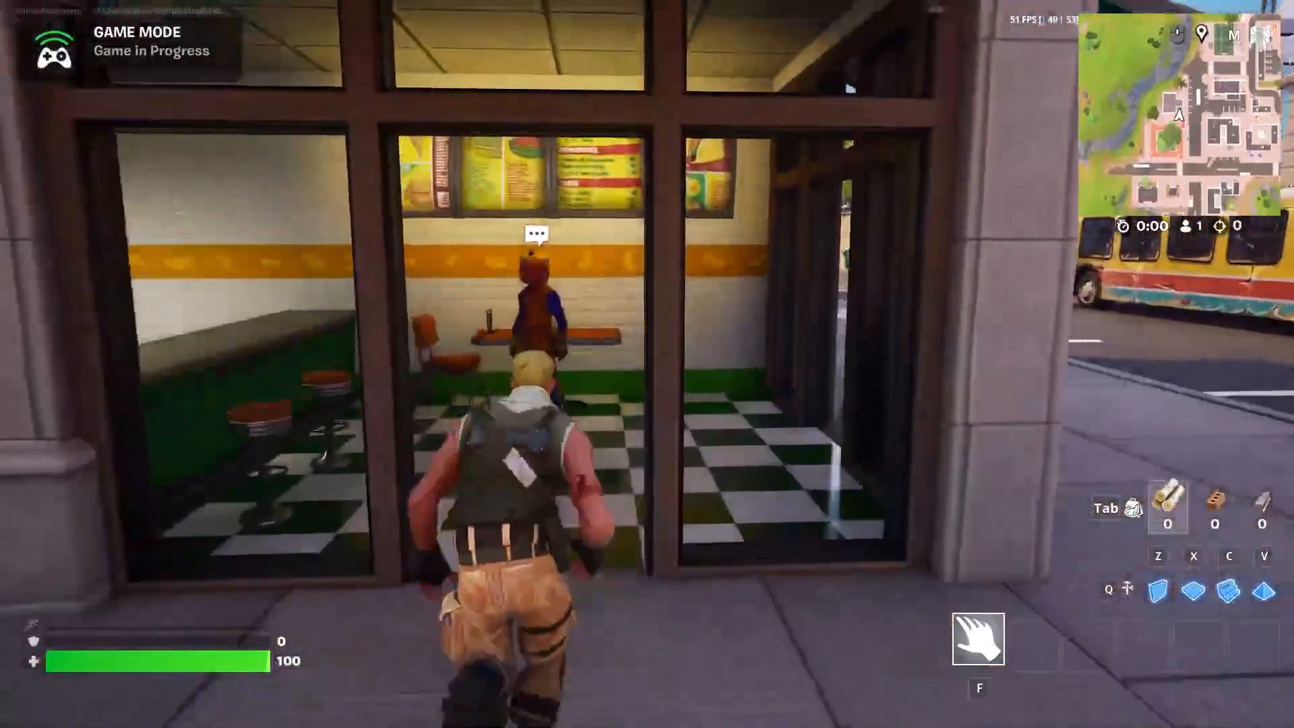
key("e")
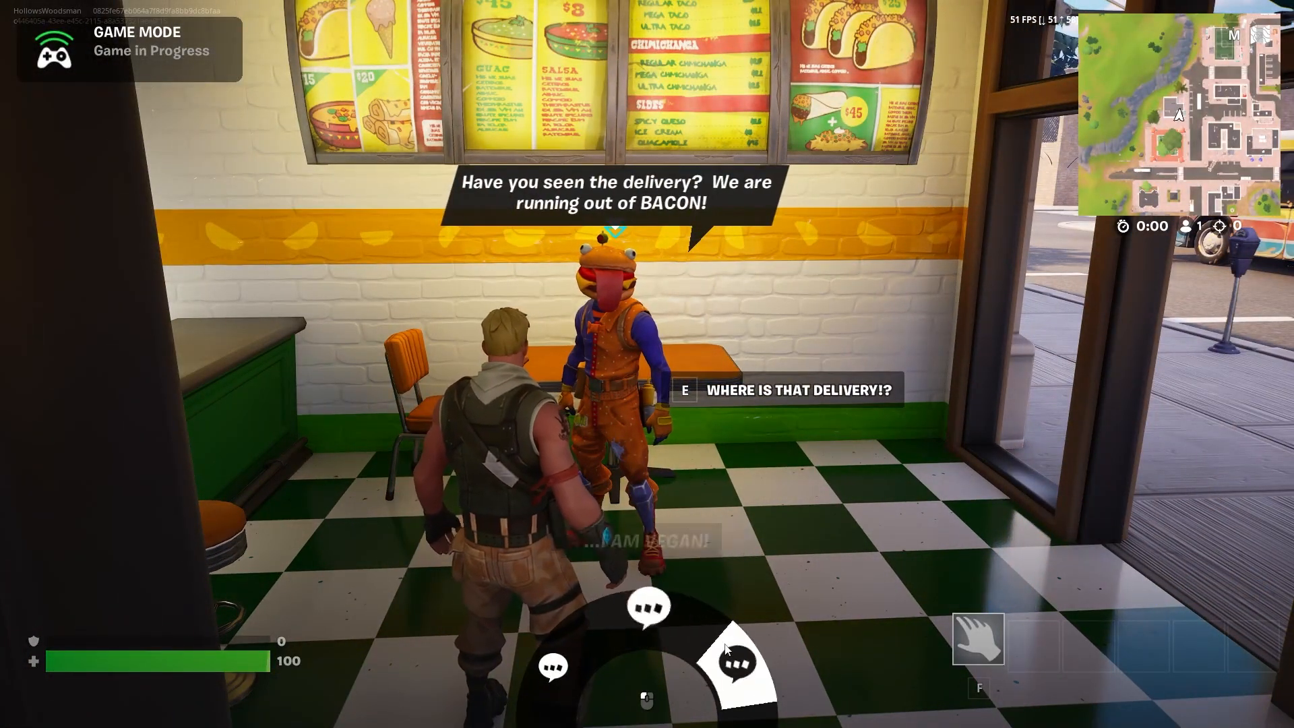
left_click(725, 644)
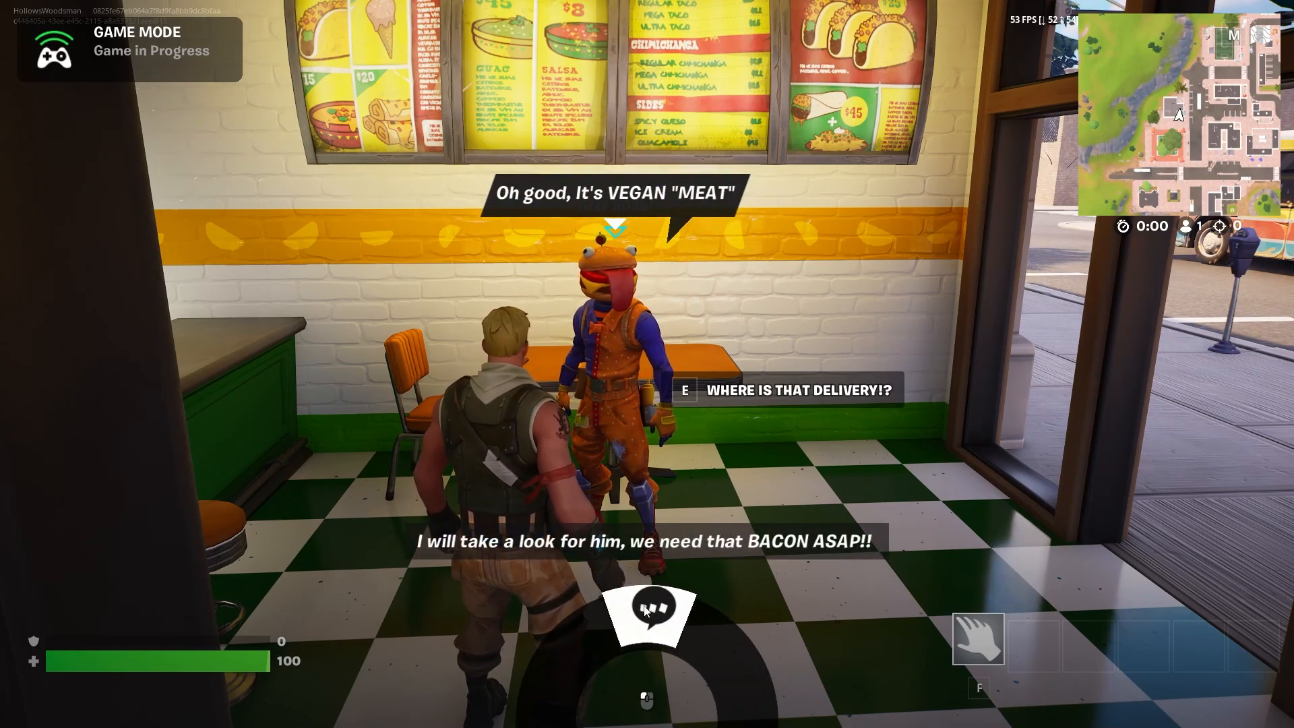
left_click(645, 610)
Talk to Beef Boss again, ask "Have you seen JoJo?" and answer with the BACON ASAP reply.
key("w")
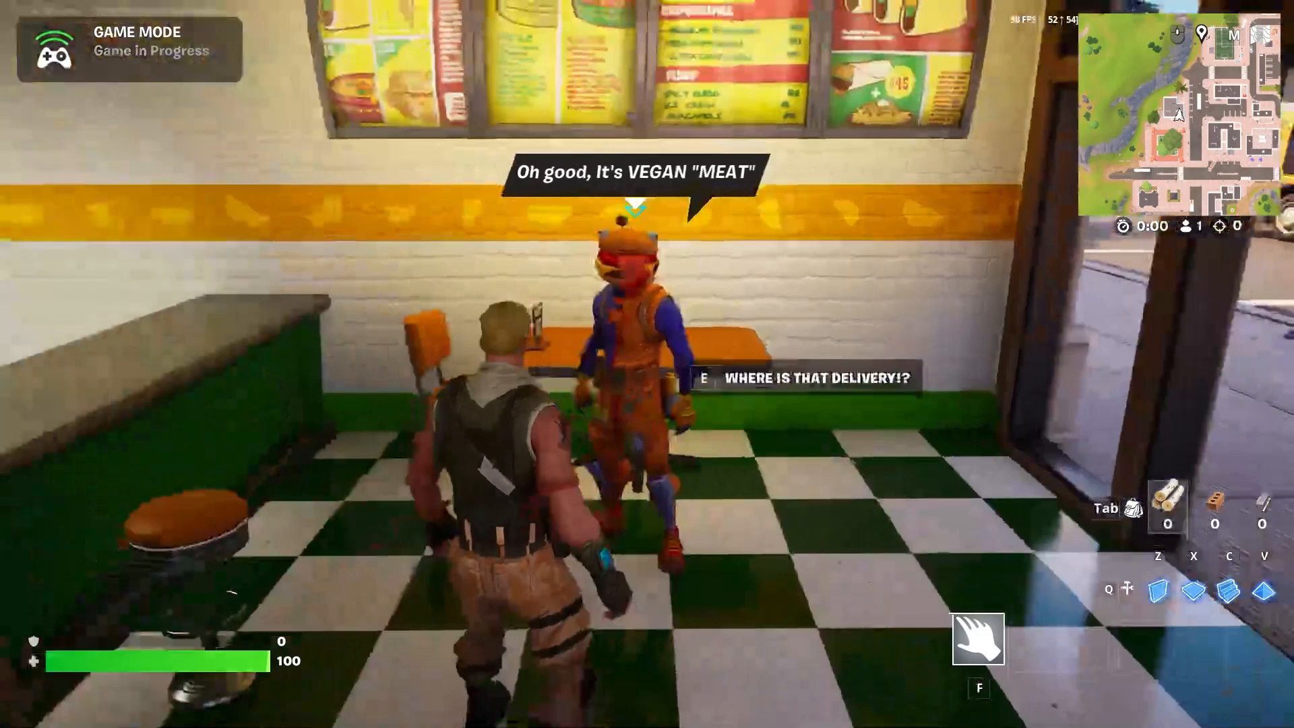
key("e")
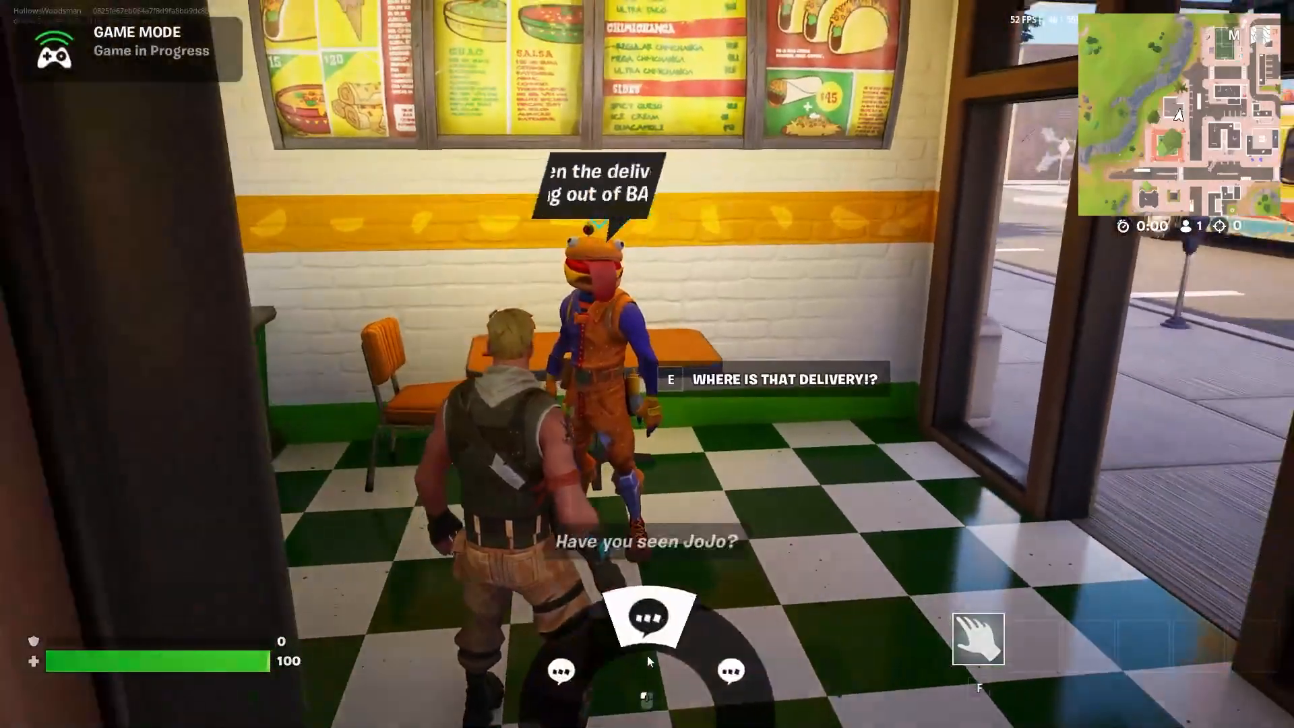
left_click(646, 626)
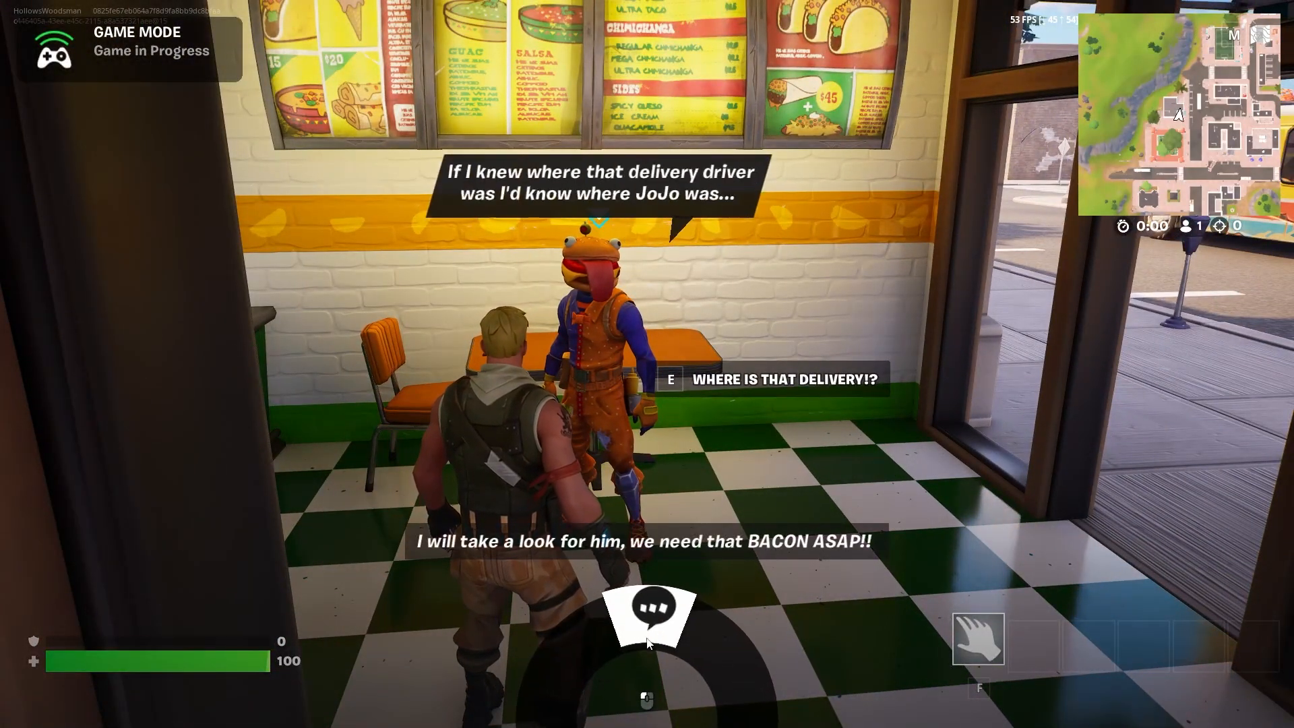
left_click(647, 637)
Restart Beef Boss's conversation, choose the BACON ASAP reply directly, and play through the delivery truck cinematic.
key("e")
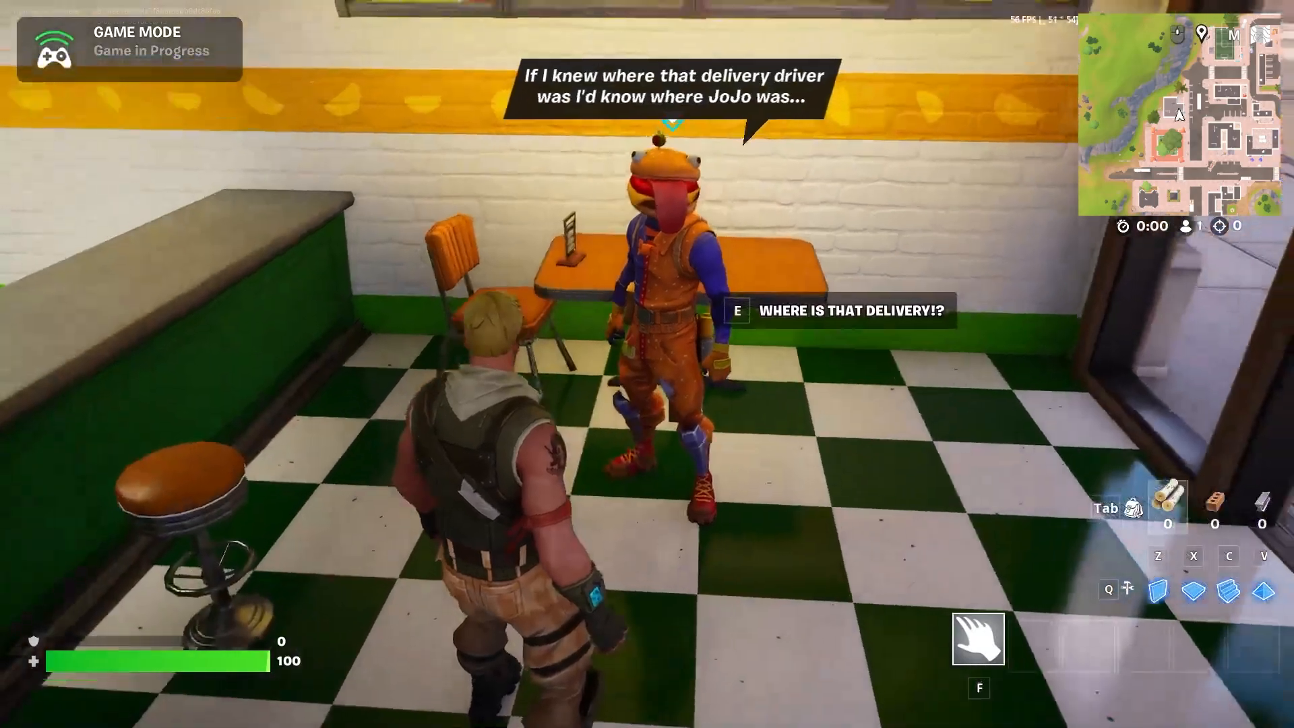
left_click(570, 652)
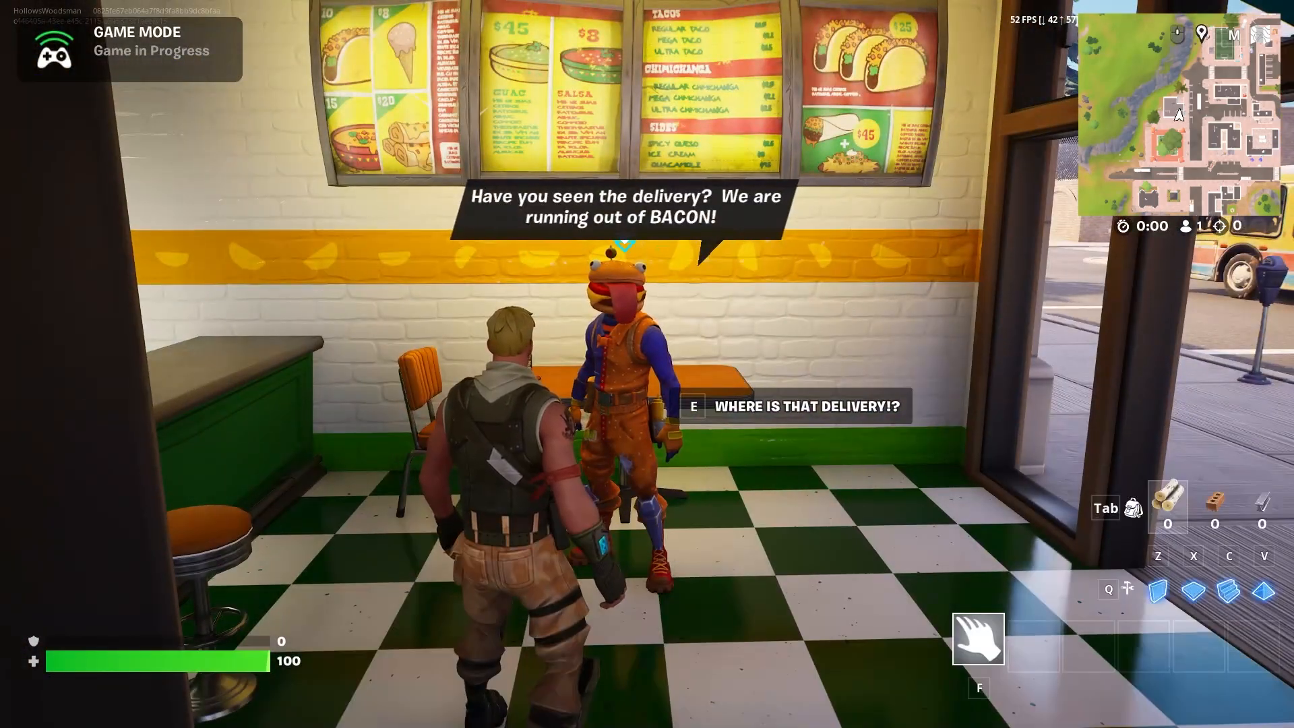
key("e")
left_click(569, 627)
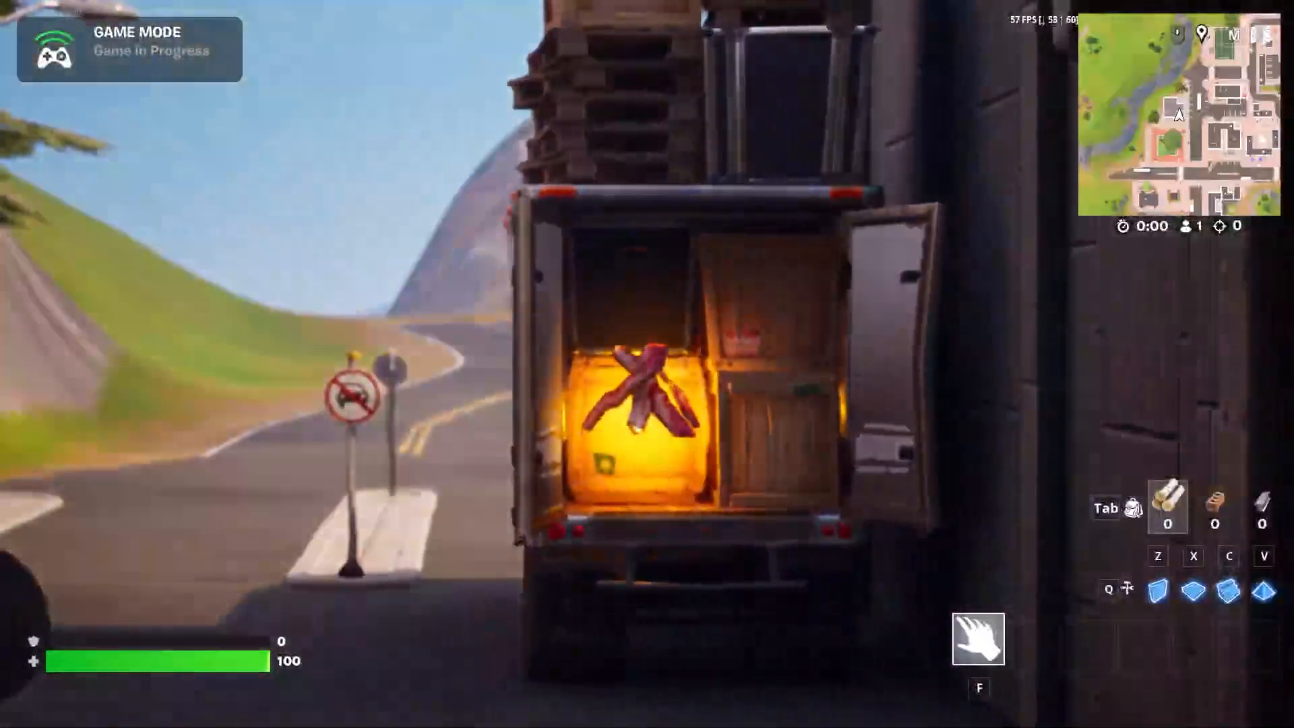
key("Escape")
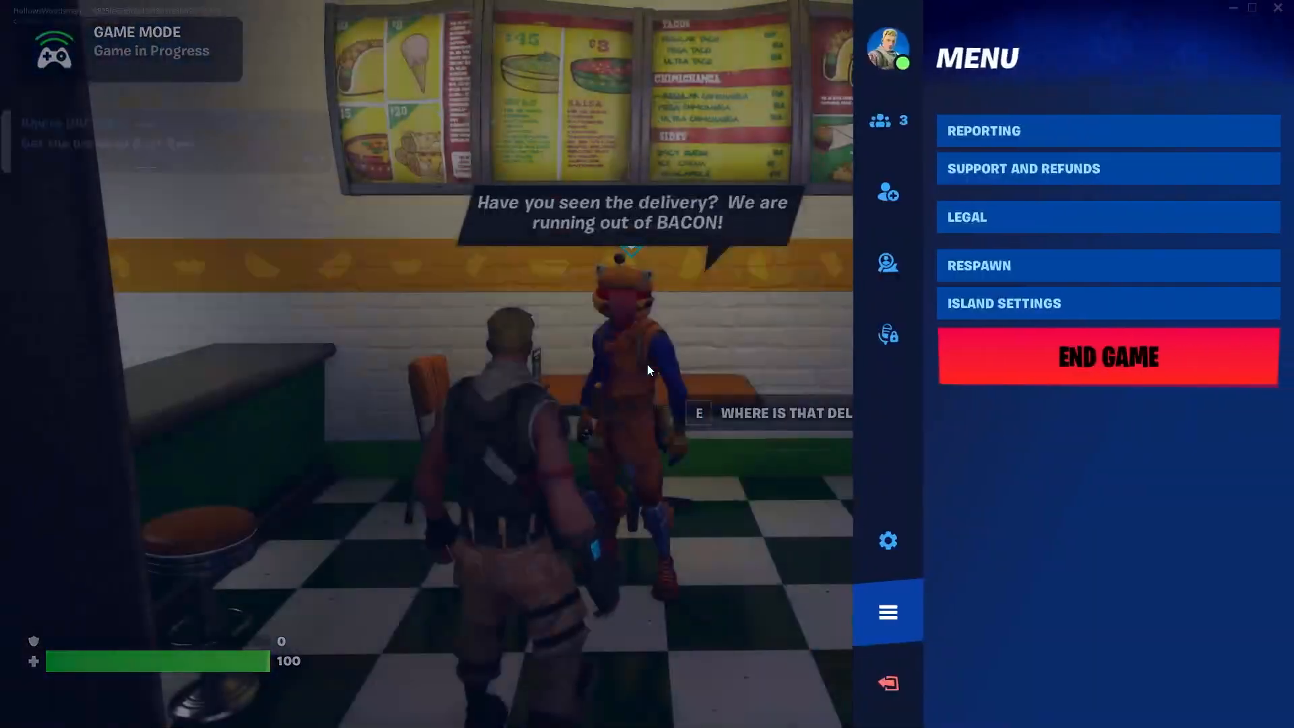
key("Escape")
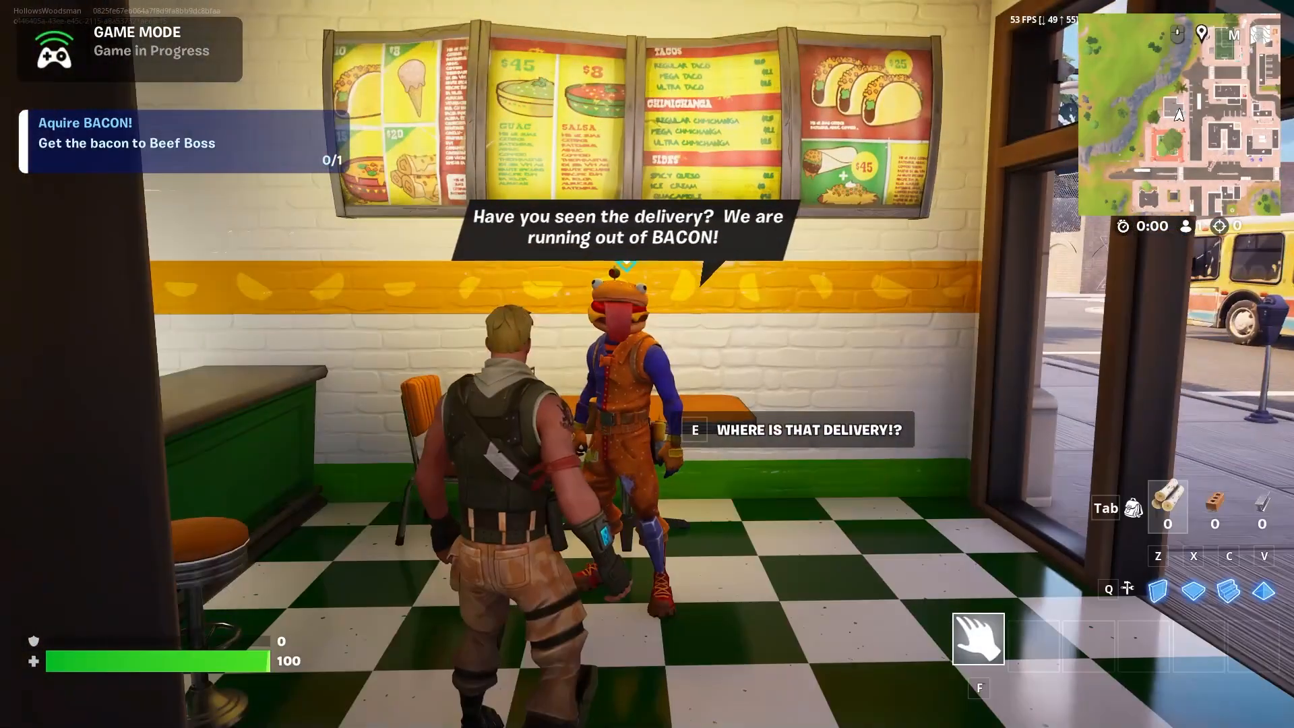
Run through the underpass to the delivery truck, collect the bacon, and return to talk to Beef Boss.
key("w")
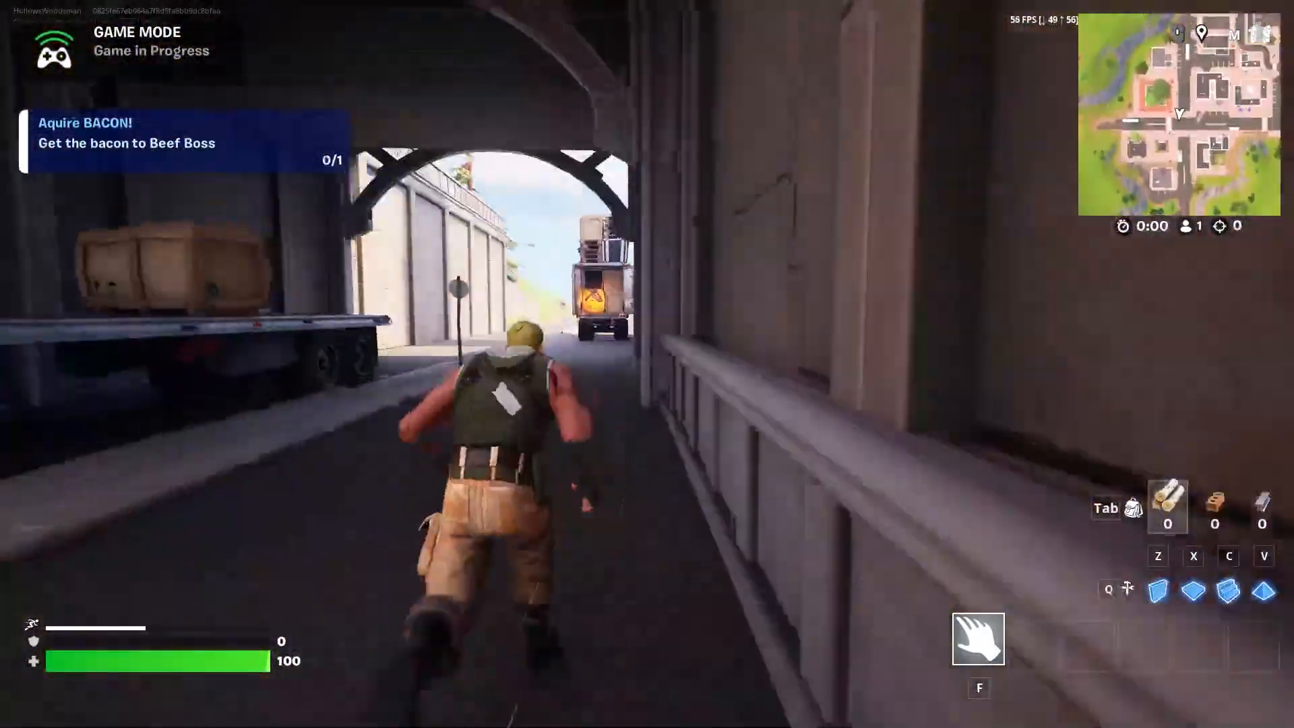
key("ctrl")
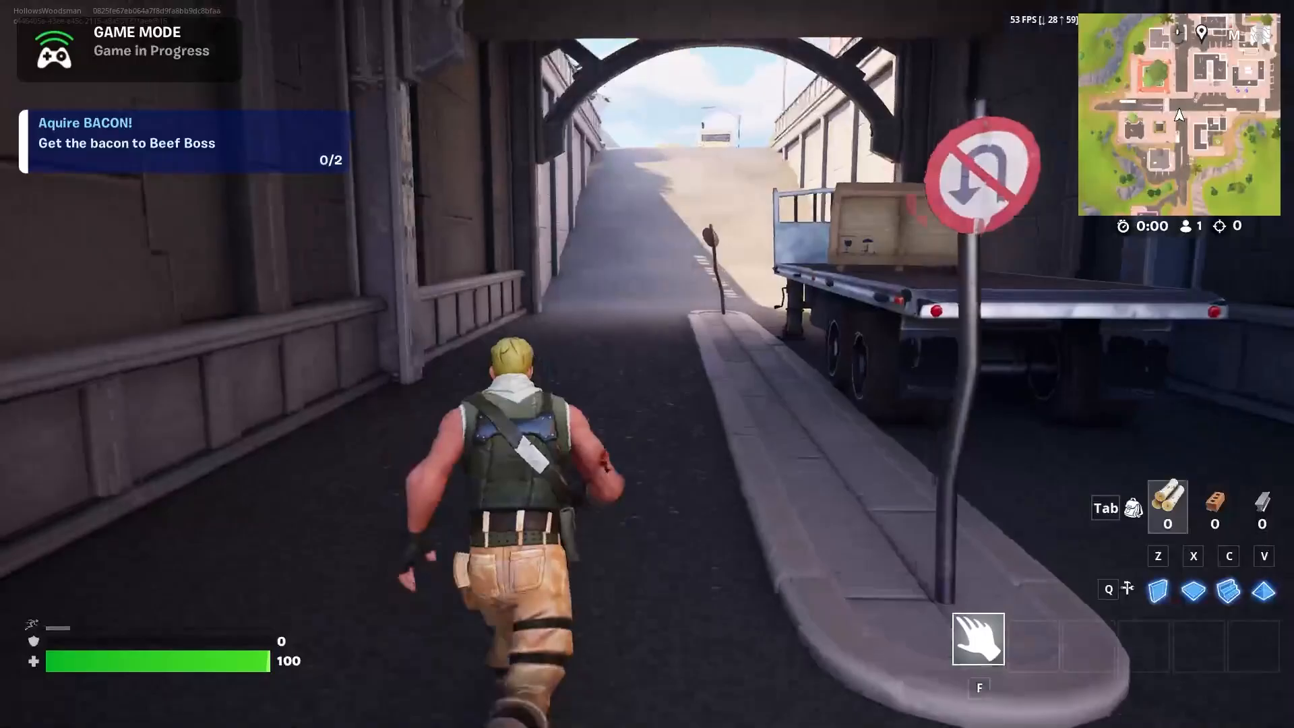
key("w")
key("shift")
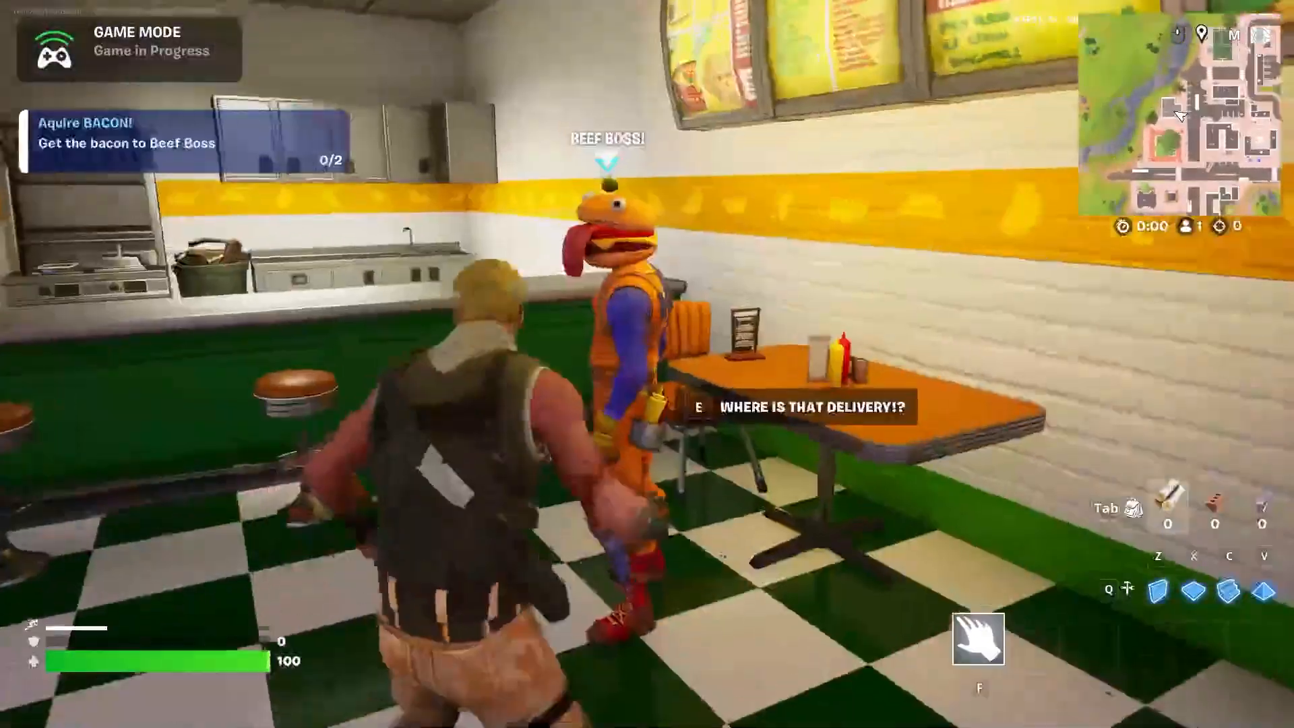
key("e")
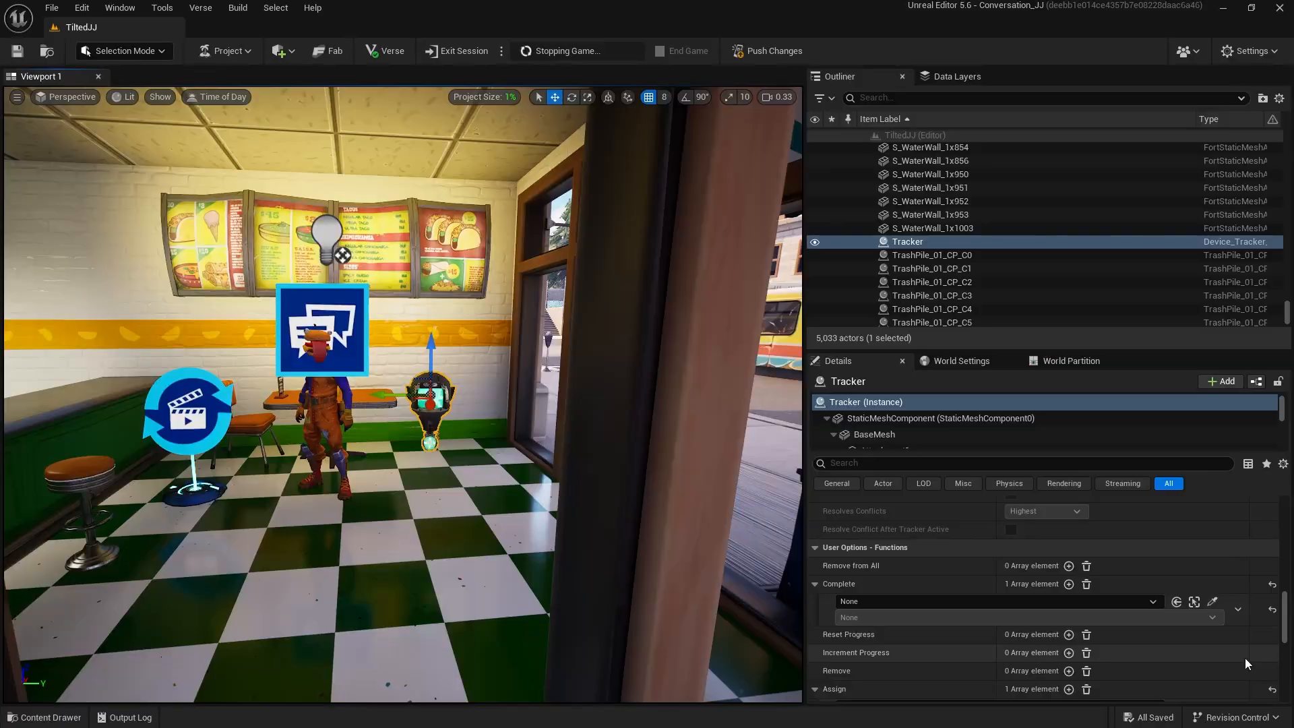
Add an Increment Progress entry to the Tracker and copy the Collectible Object On Collected binding from Increase Target Value into it.
scroll(854, 589, "down", 5)
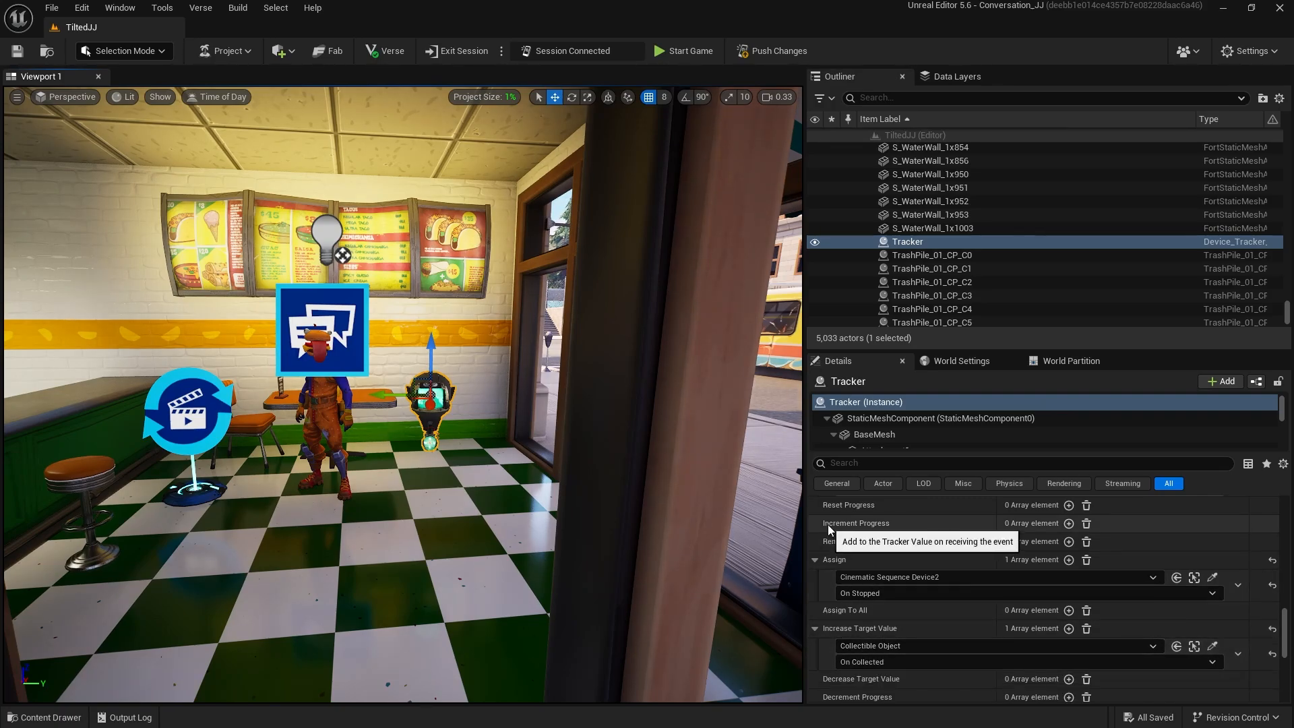
left_click(1069, 524)
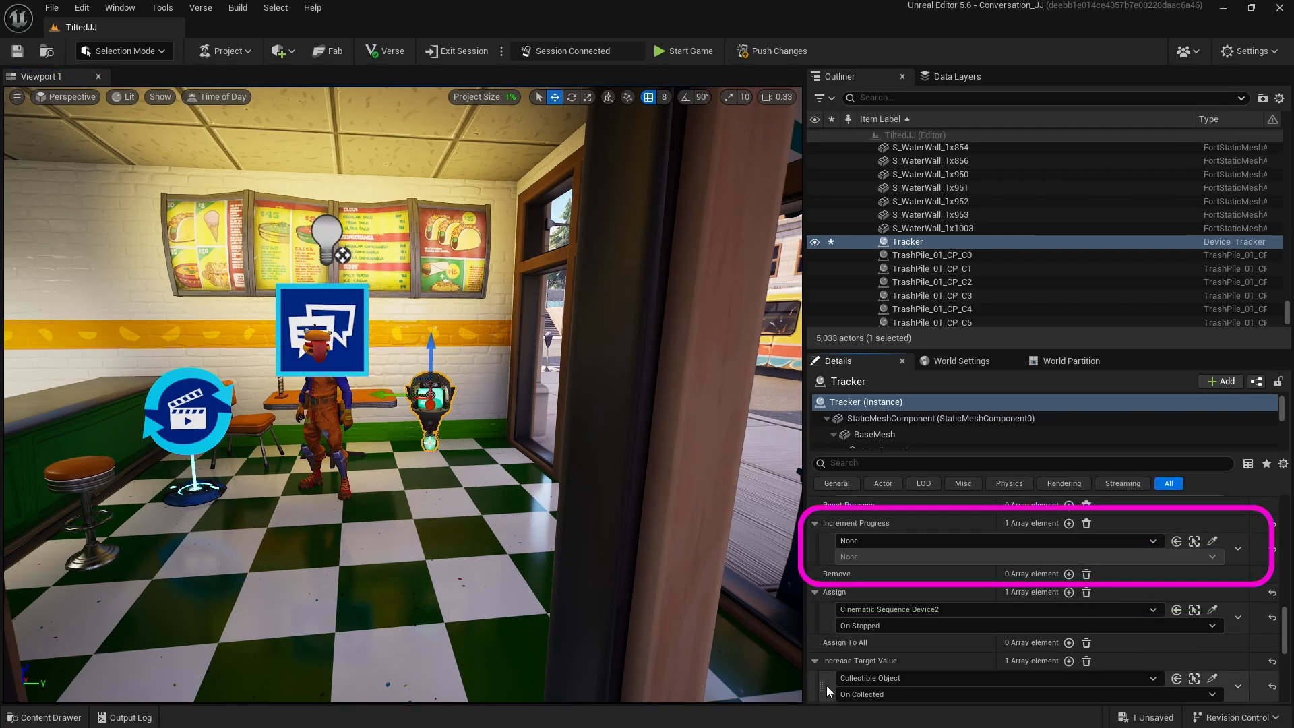
right_click(826, 685)
left_click(848, 664)
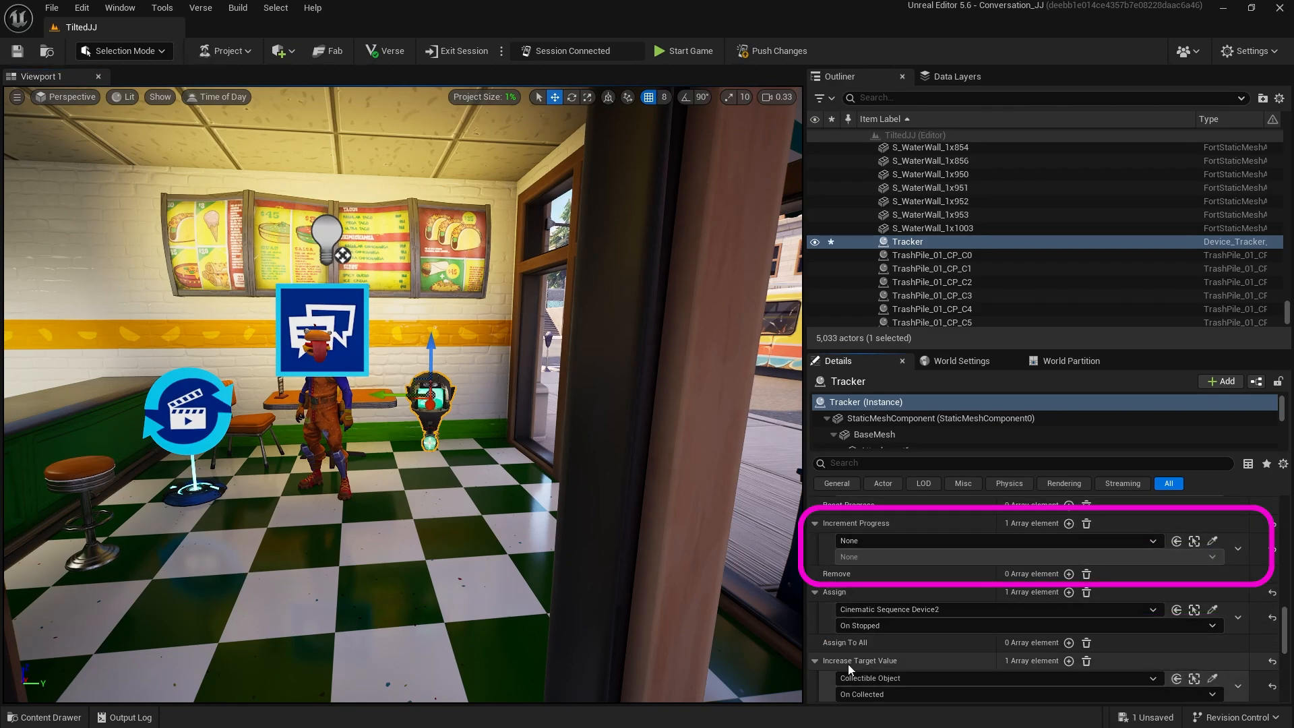
right_click(828, 540)
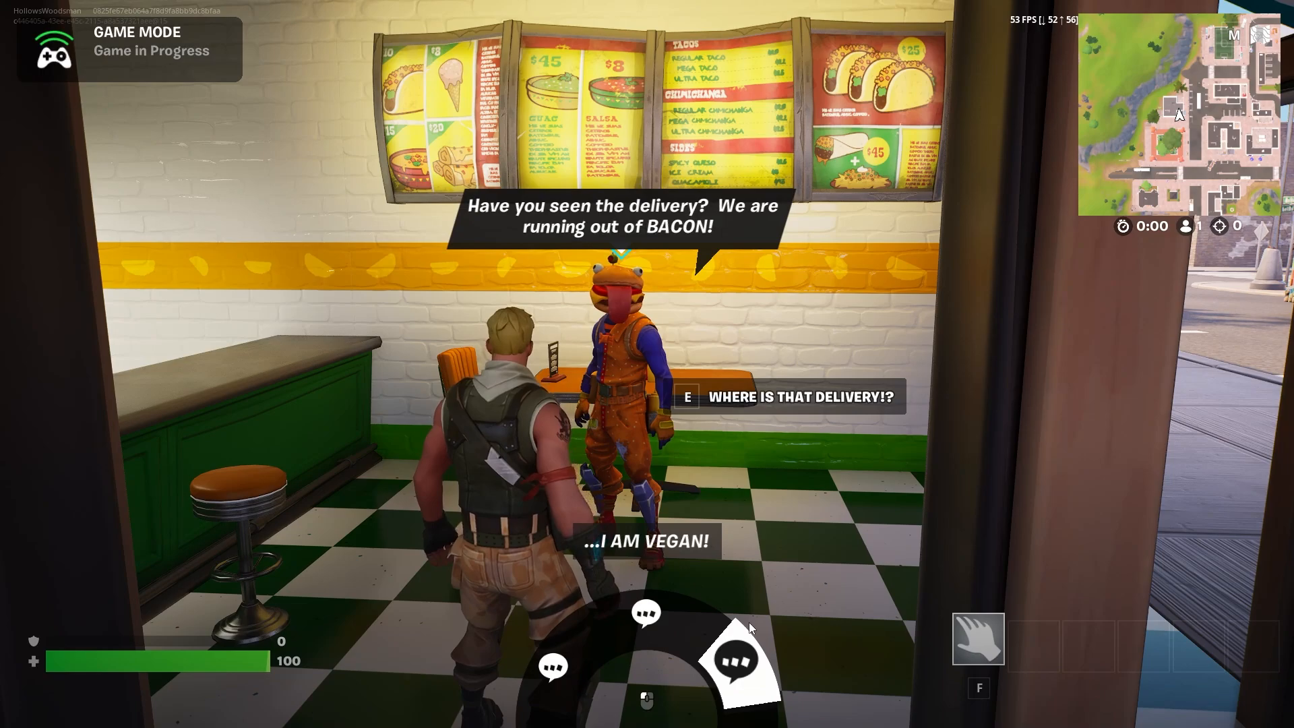
Playtest Beef Boss's conversation by asking about JoJo and answering with the BACON ASAP reply.
left_click(615, 602)
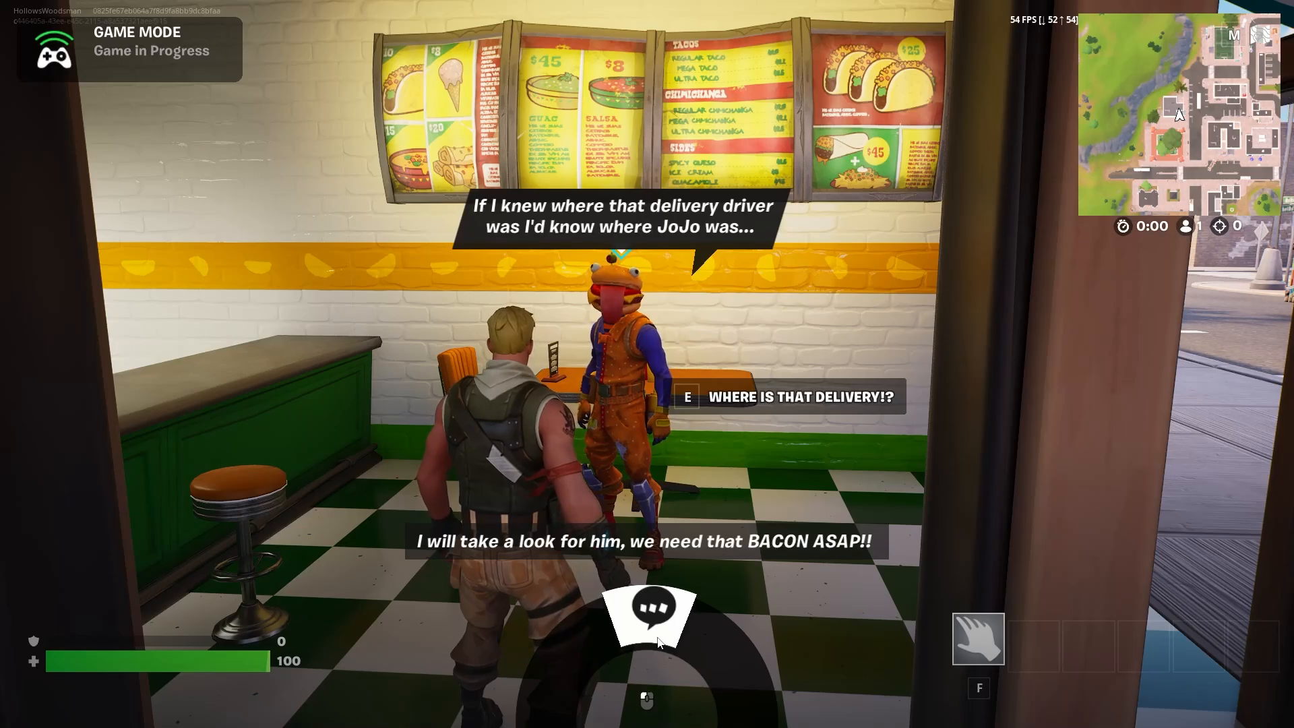
left_click(659, 639)
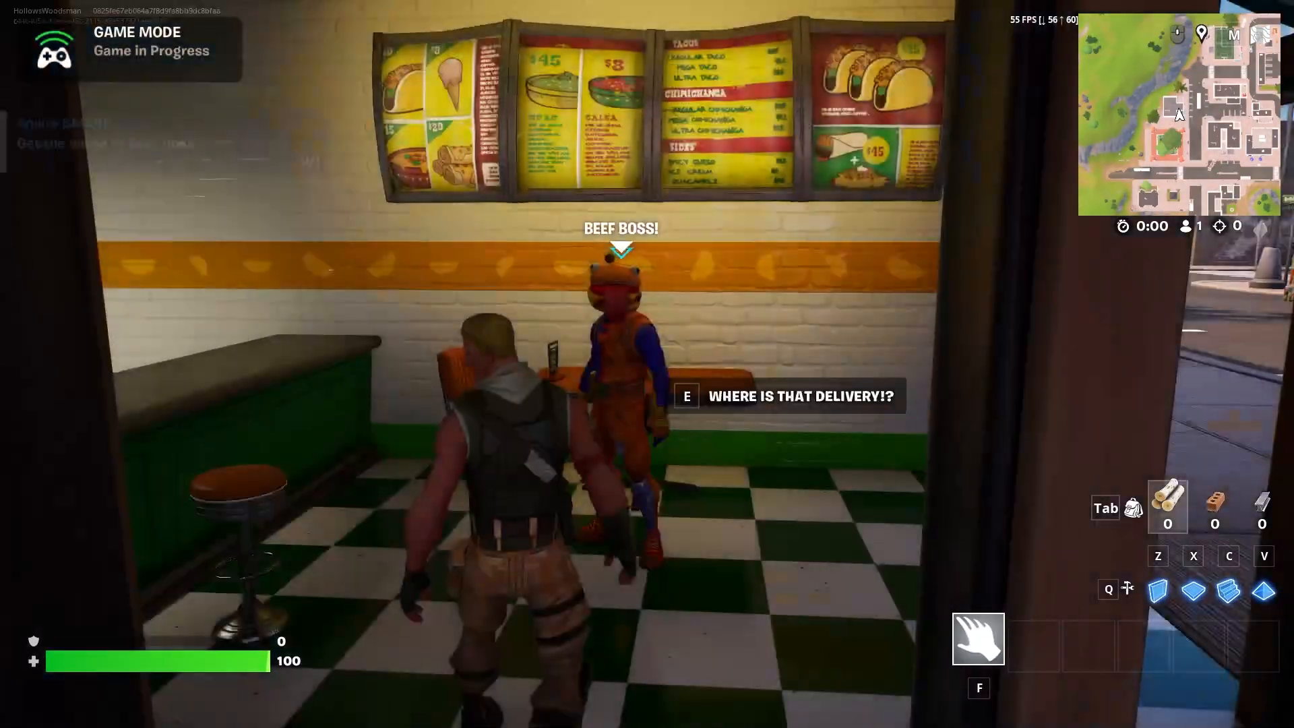
Run out of the restaurant and through the underpass to the delivery truck, and climb in to collect the bacon.
key("w")
key("w")
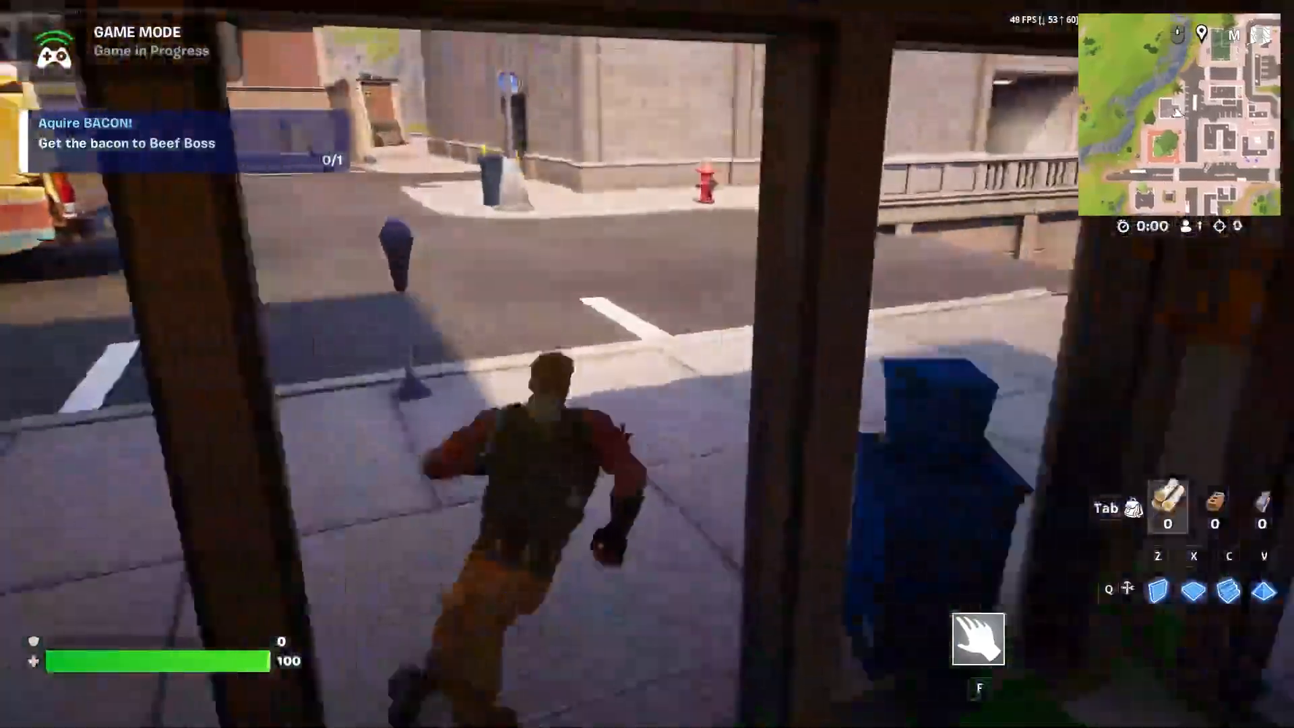
key("w")
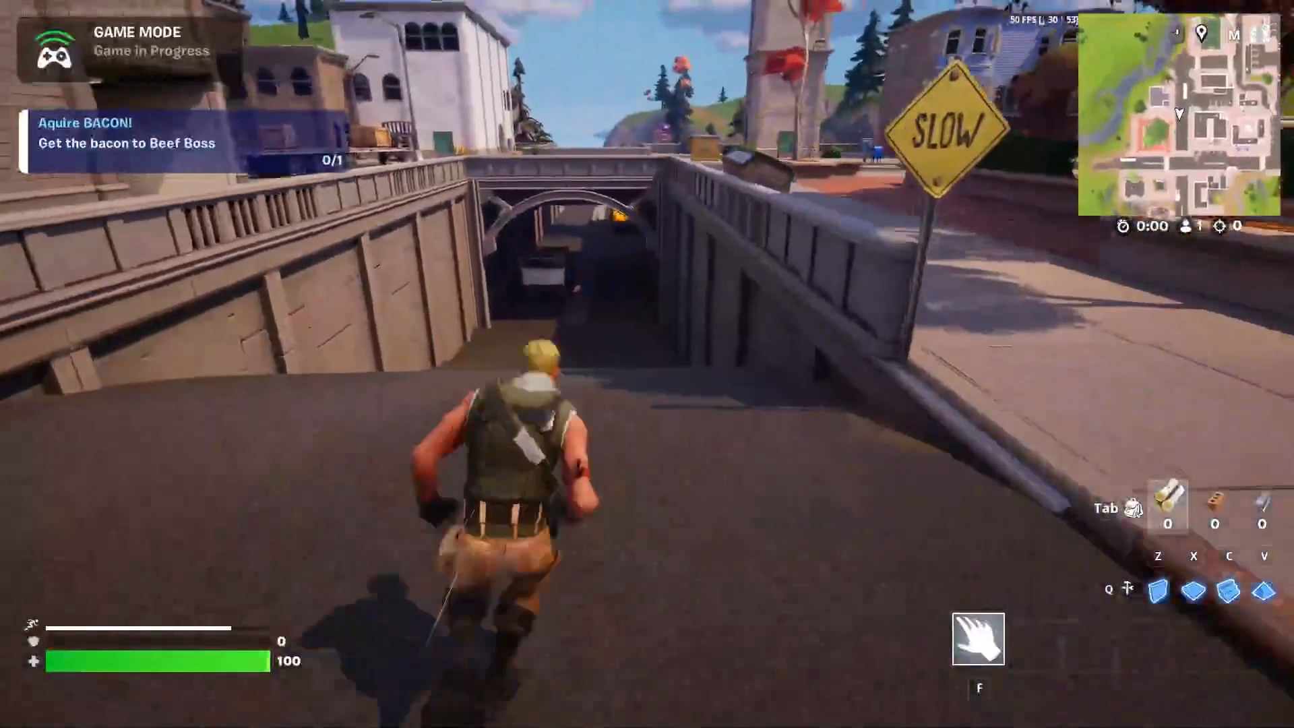
key("ctrl")
key("w")
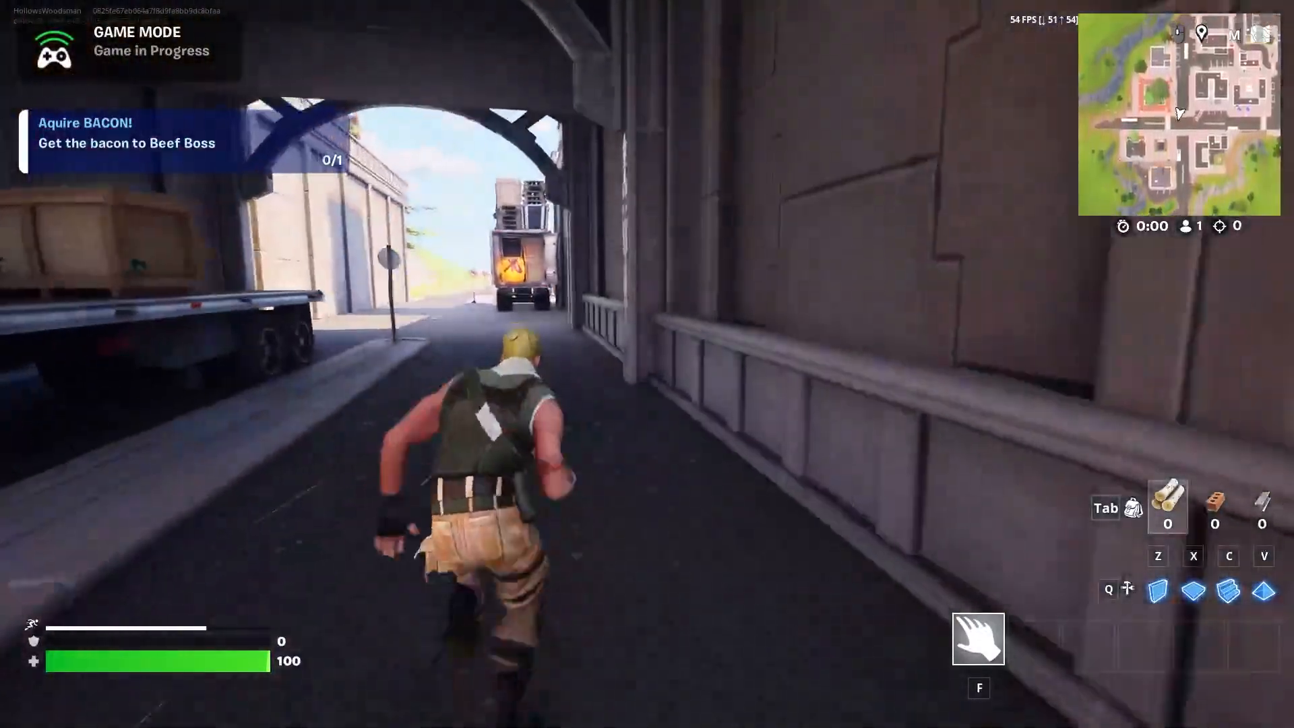
key("w")
key("w")
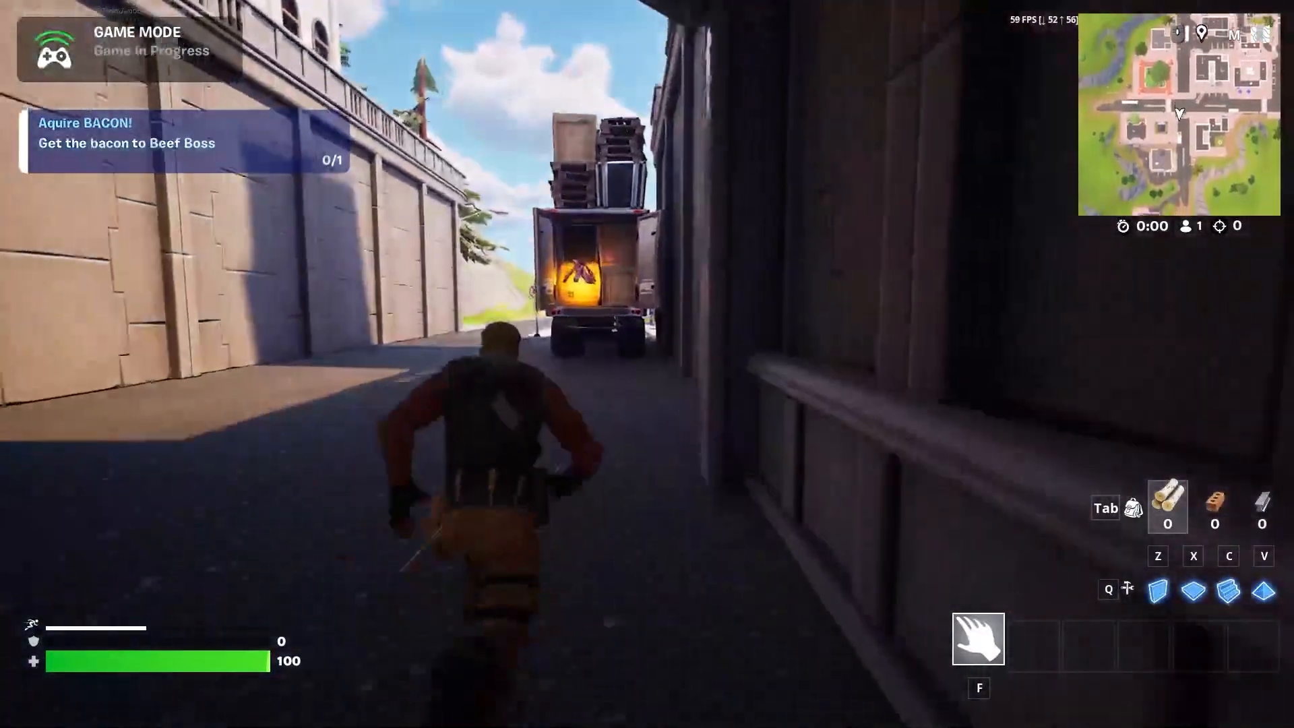
key("w")
key("space")
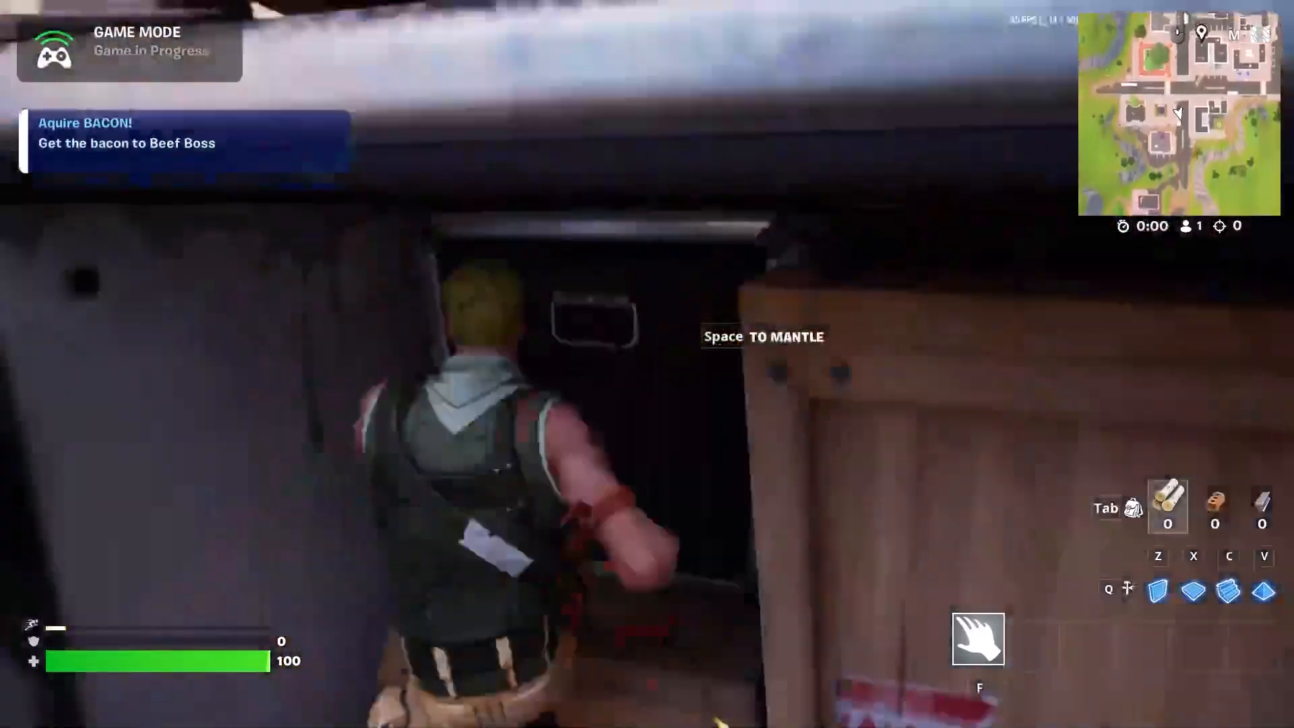
Leave the truck and run back through the underpass to Beef Boss in the restaurant.
key("s")
key("w")
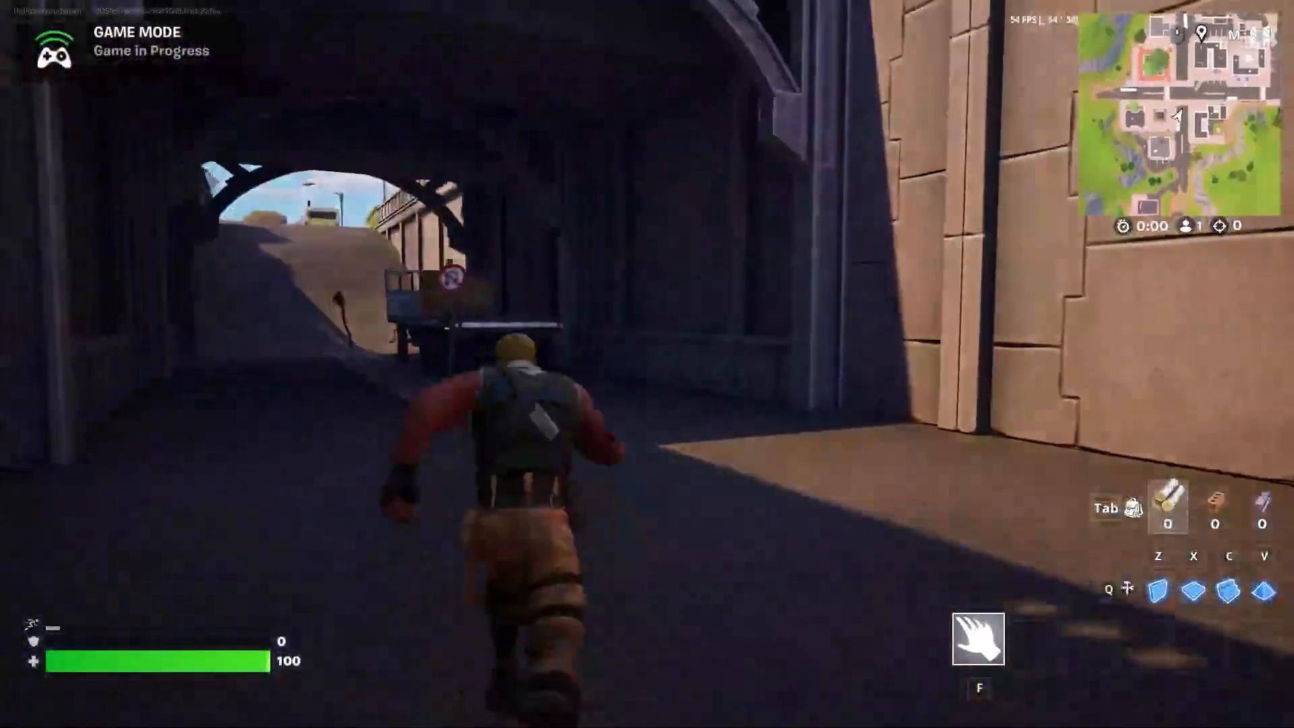
key("w")
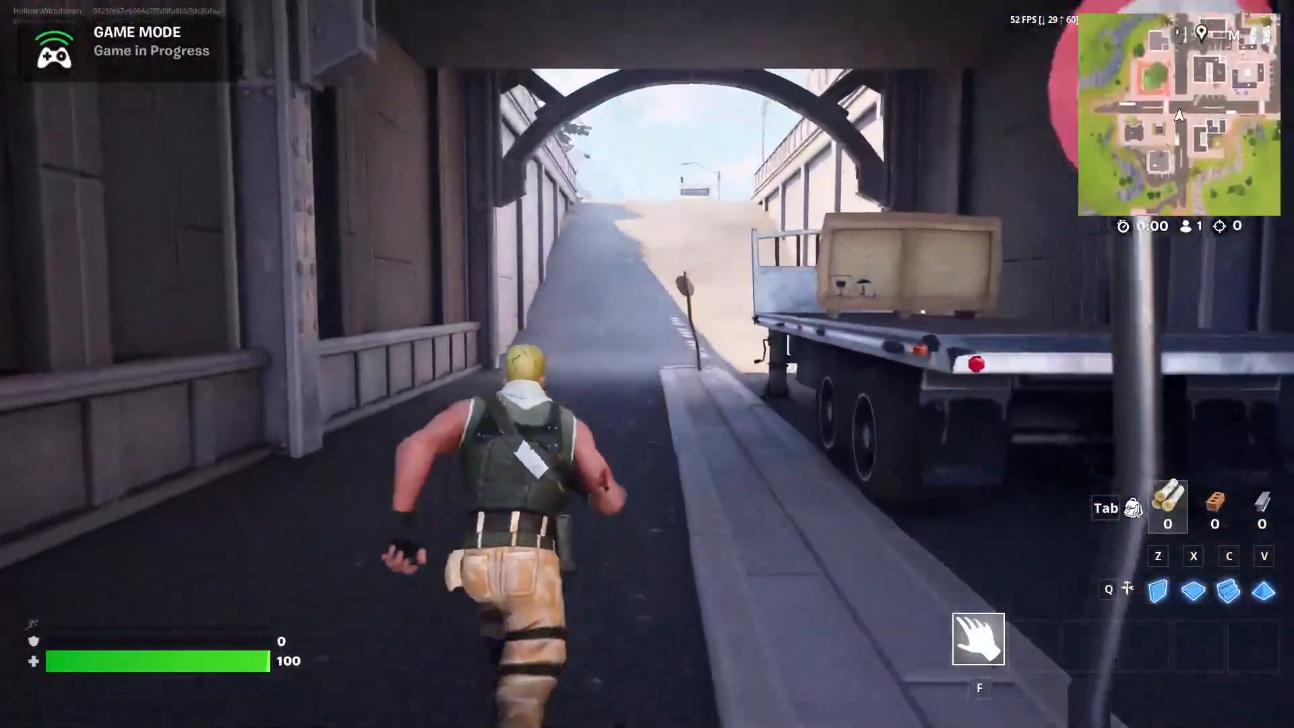
key("w")
key("shift")
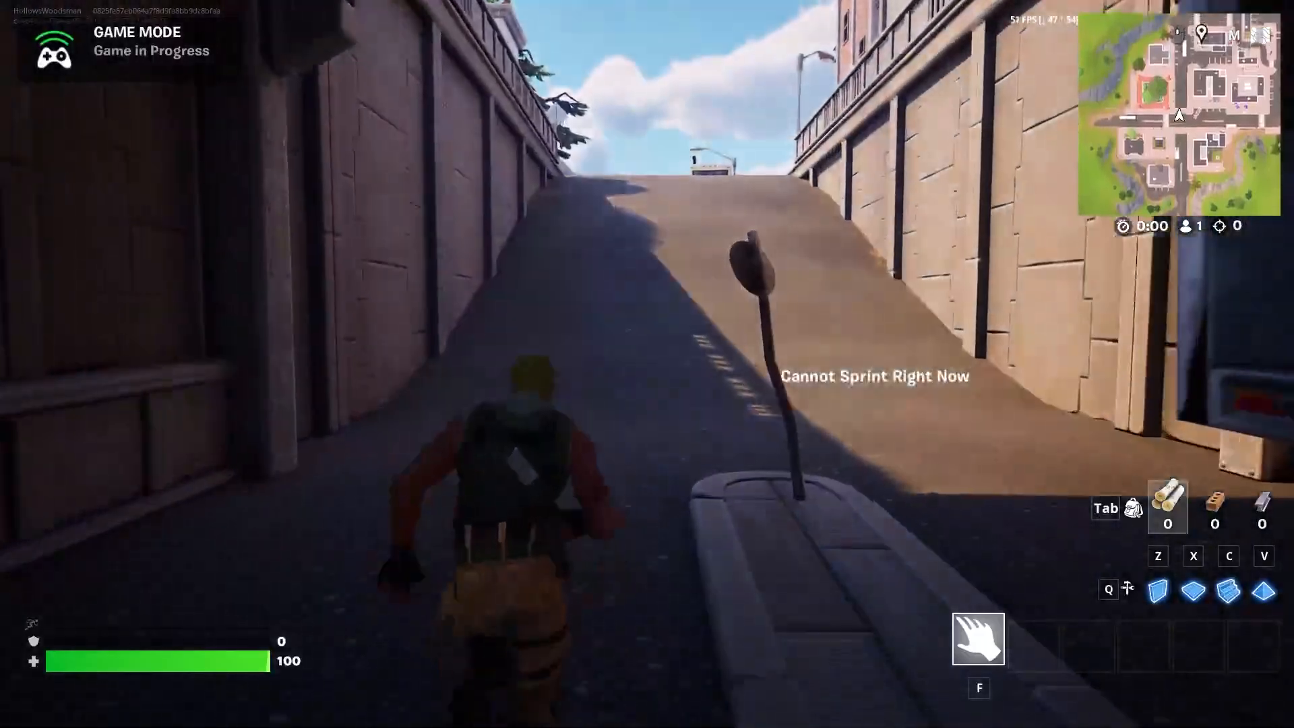
key("w")
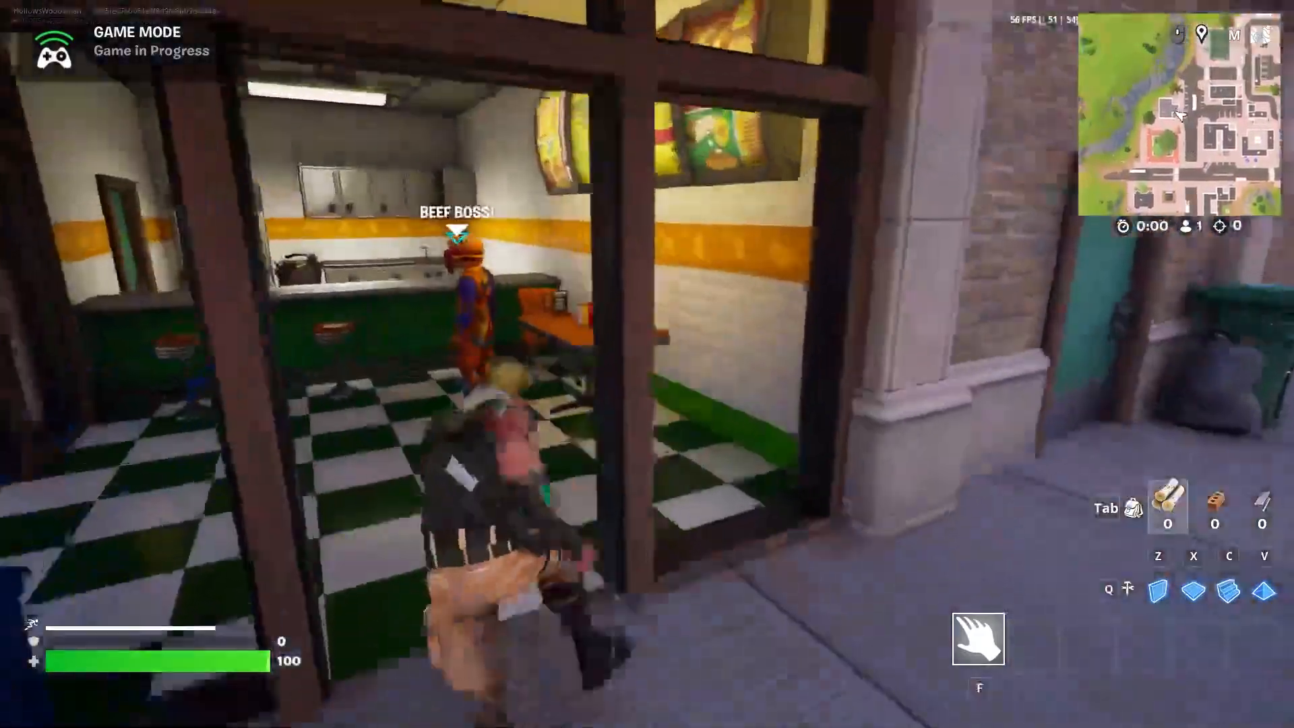
key("w")
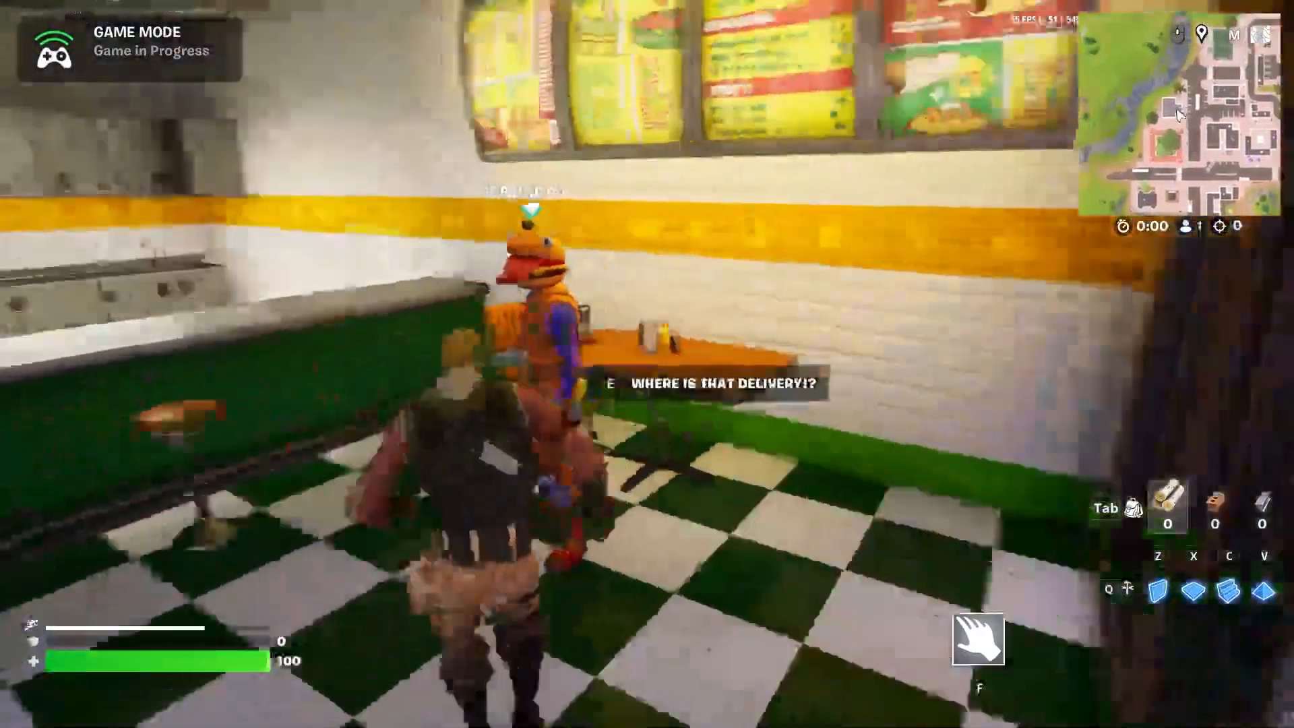
Talk to Beef Boss, ask "Have you seen JoJo?" and continue the conversation to its end.
key("e")
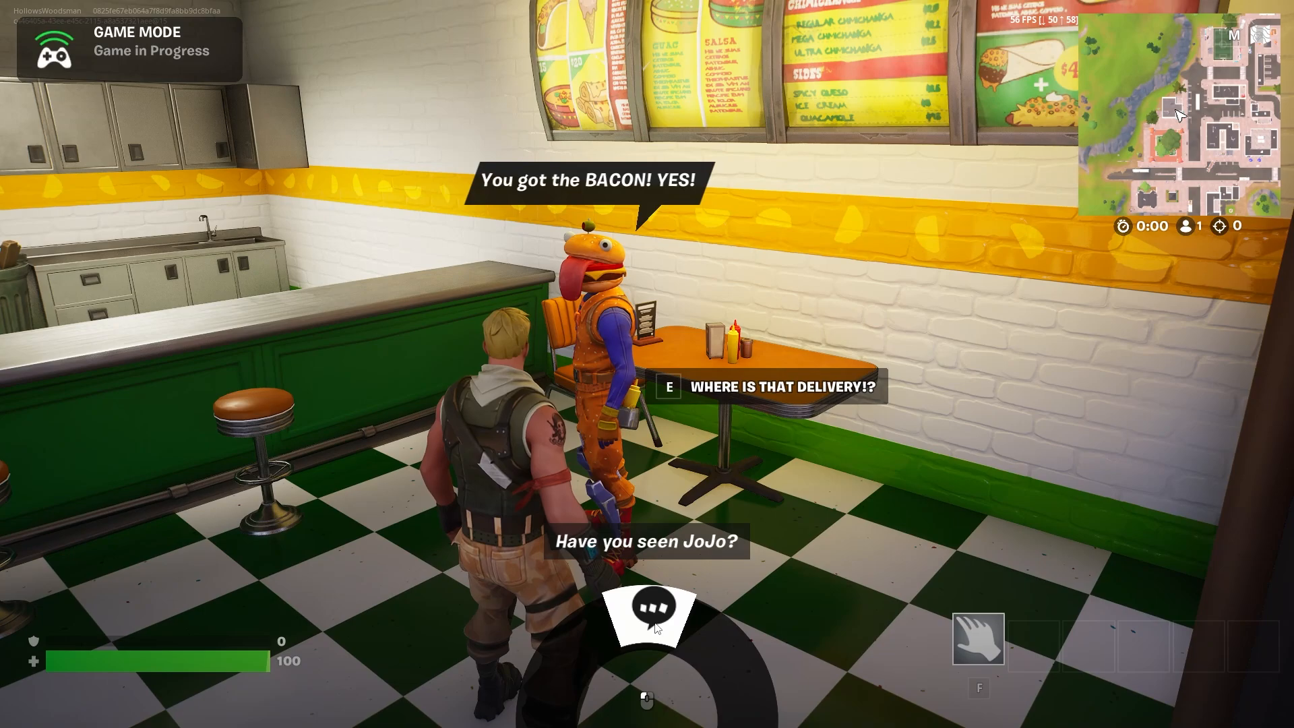
left_click(657, 628)
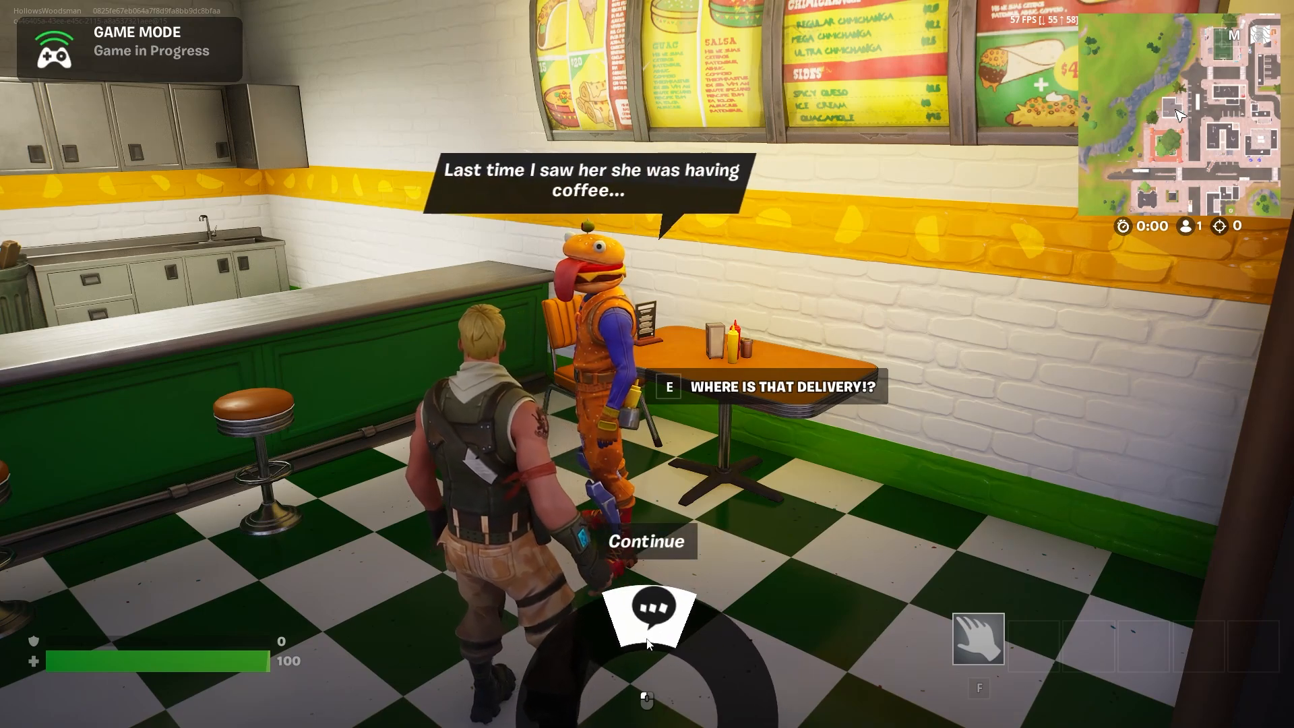
left_click(650, 631)
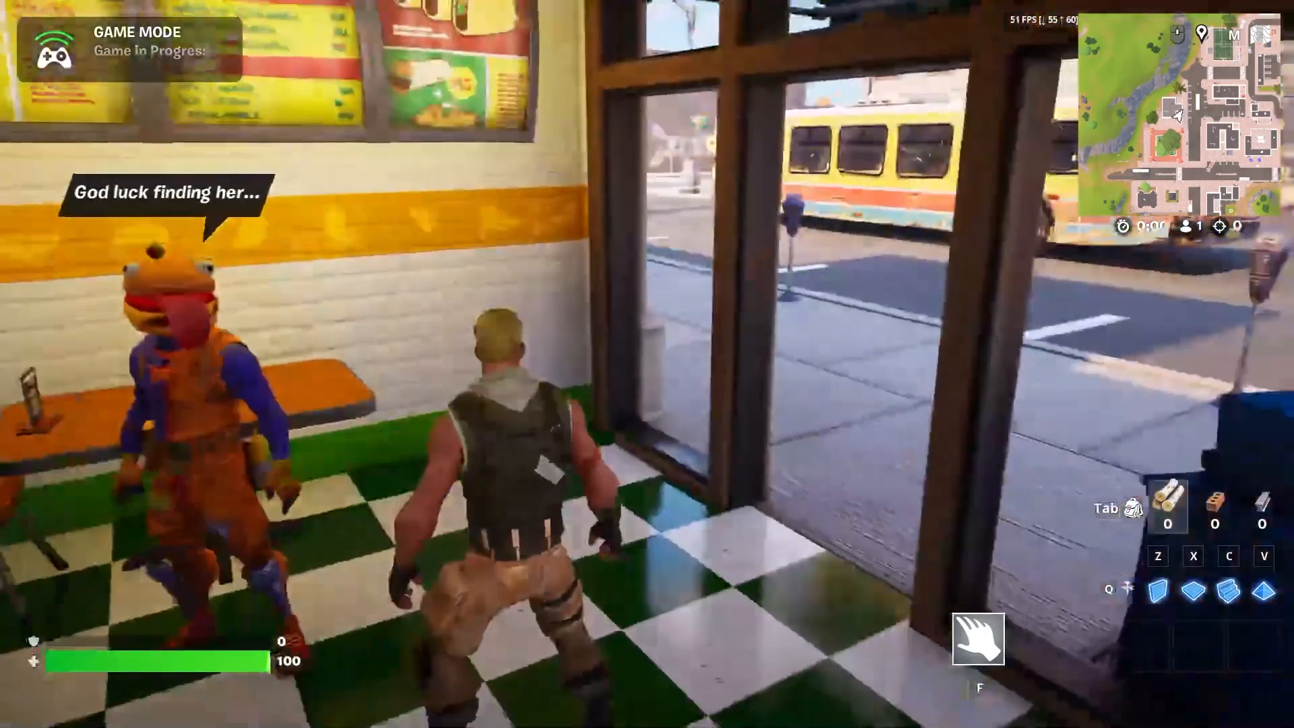
Walk out of the restaurant and look around the plaza and street outside.
key("w")
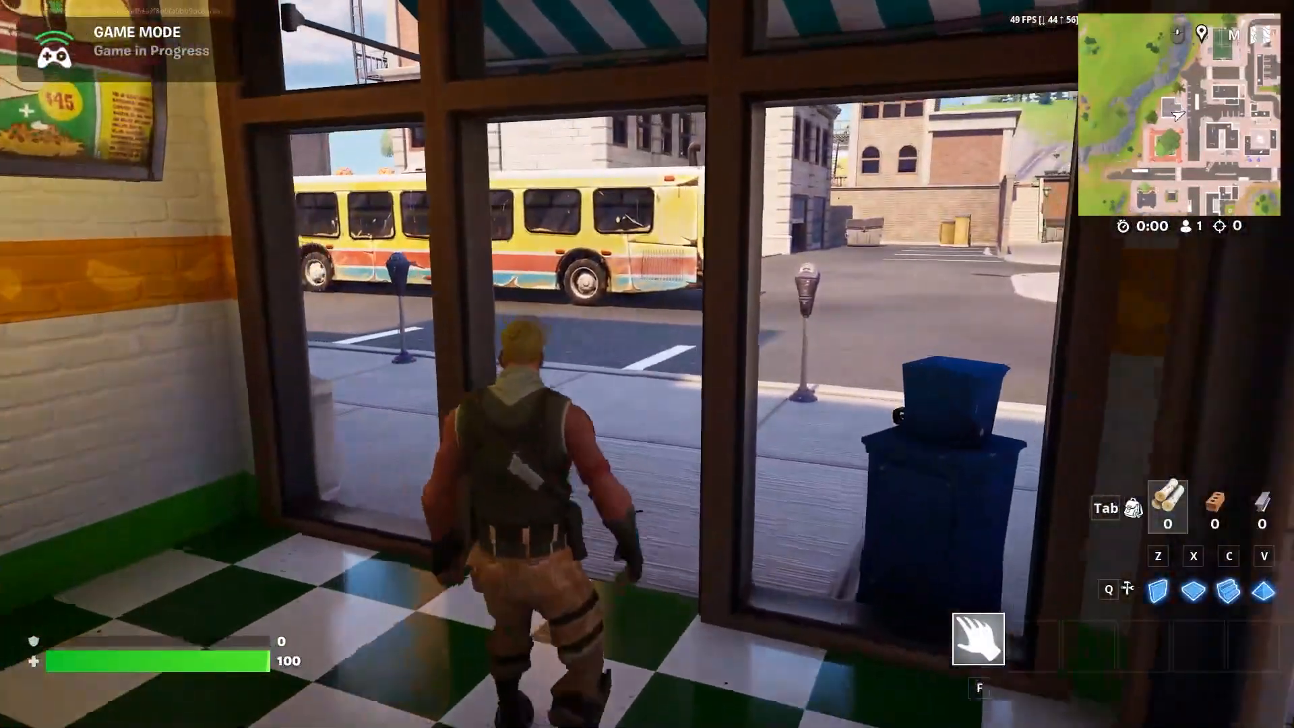
key("w")
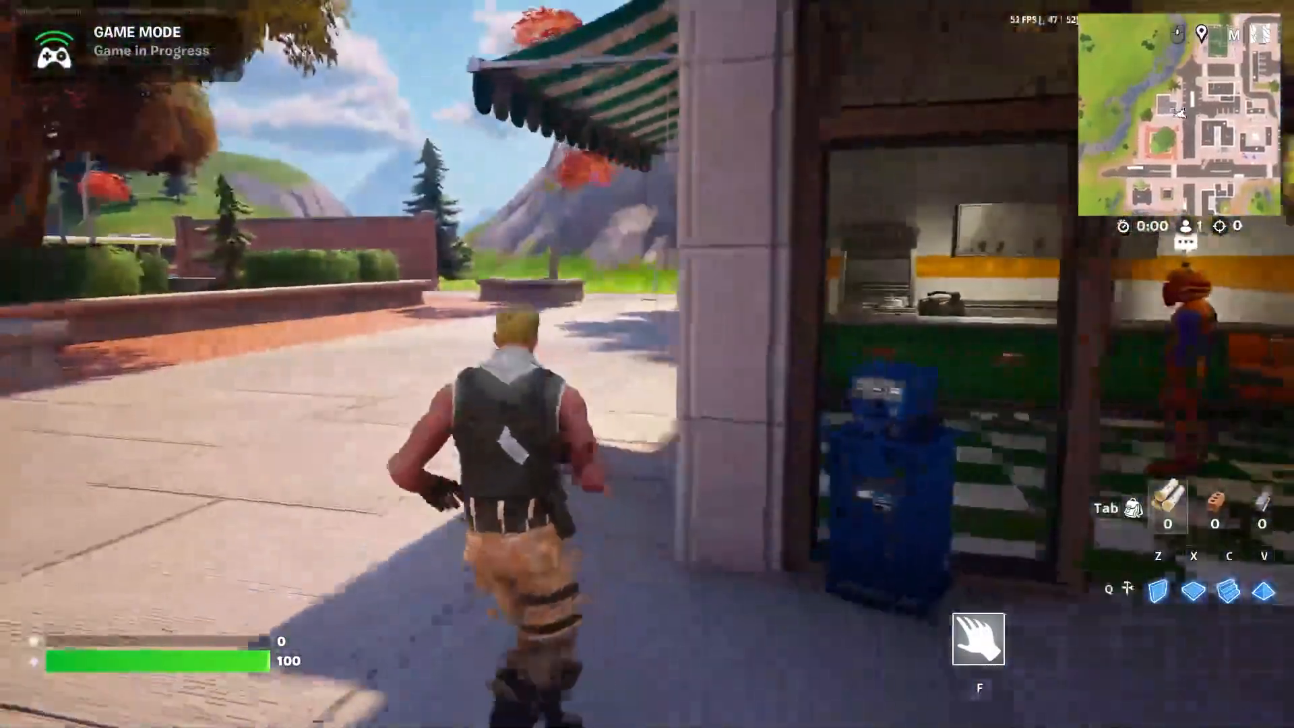
key("w")
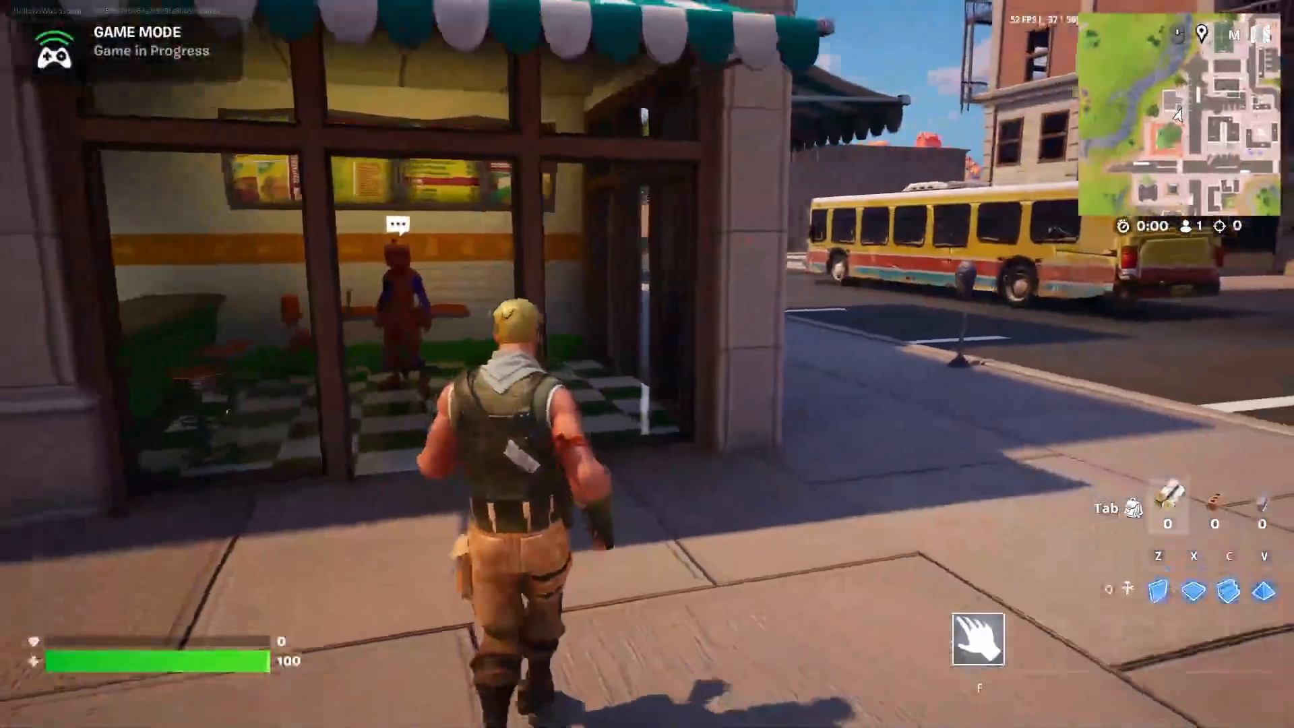
key("w")
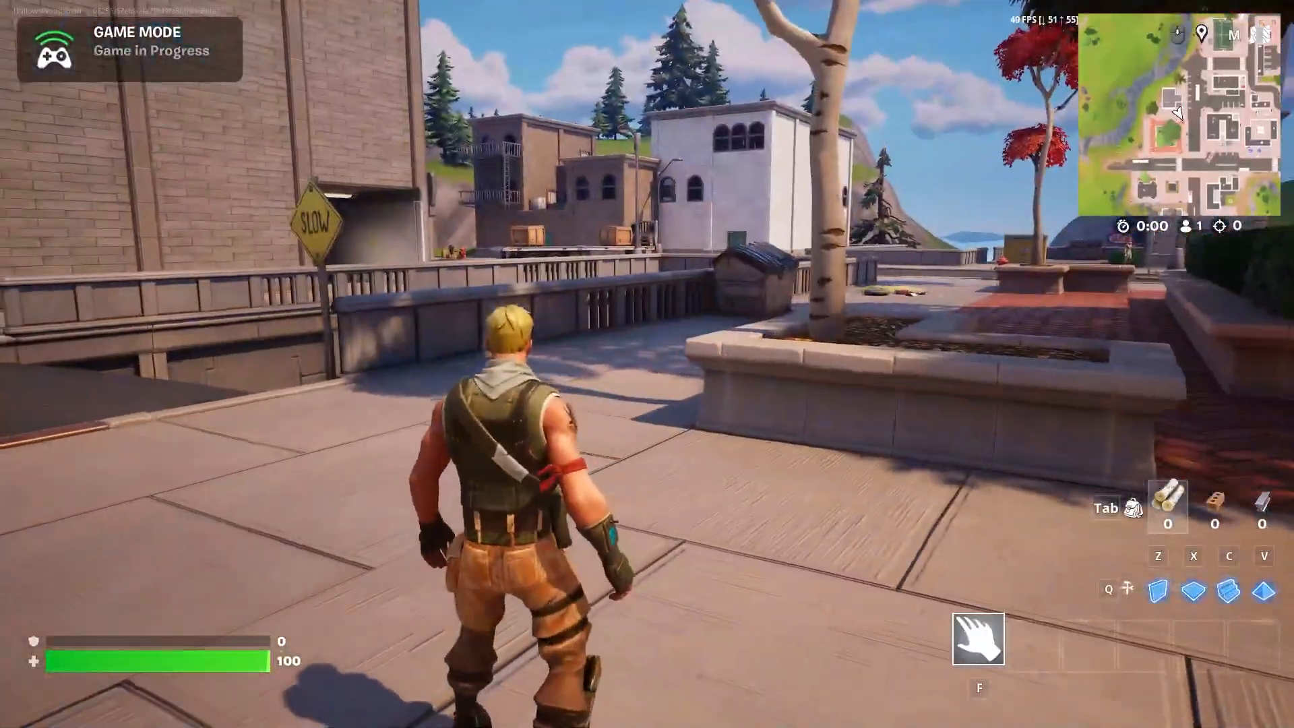
key("w")
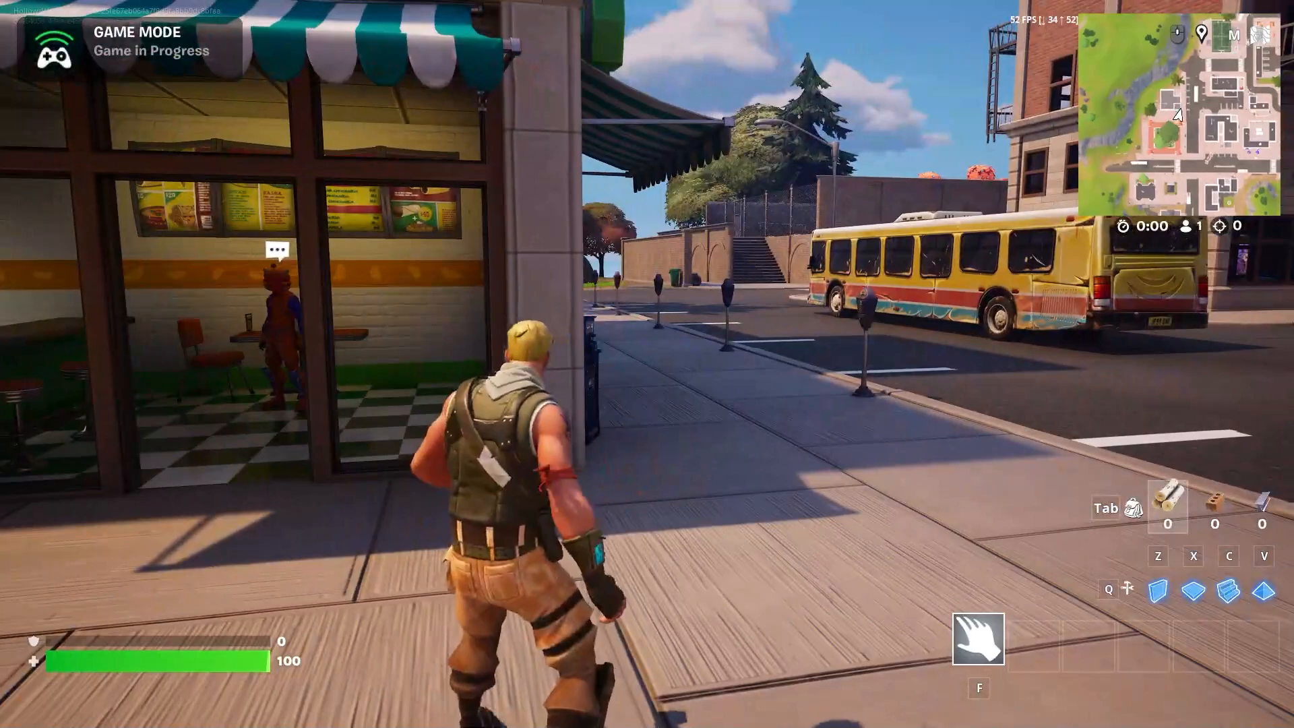
key("w")
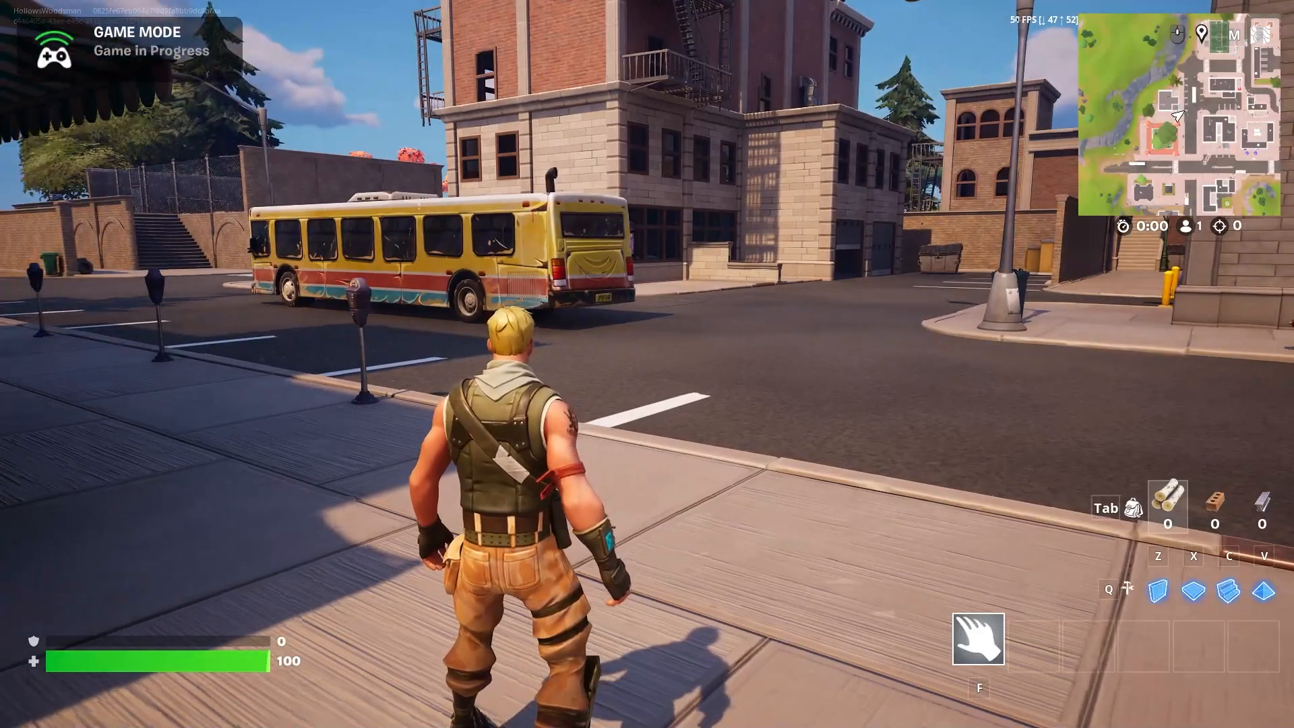
key("w")
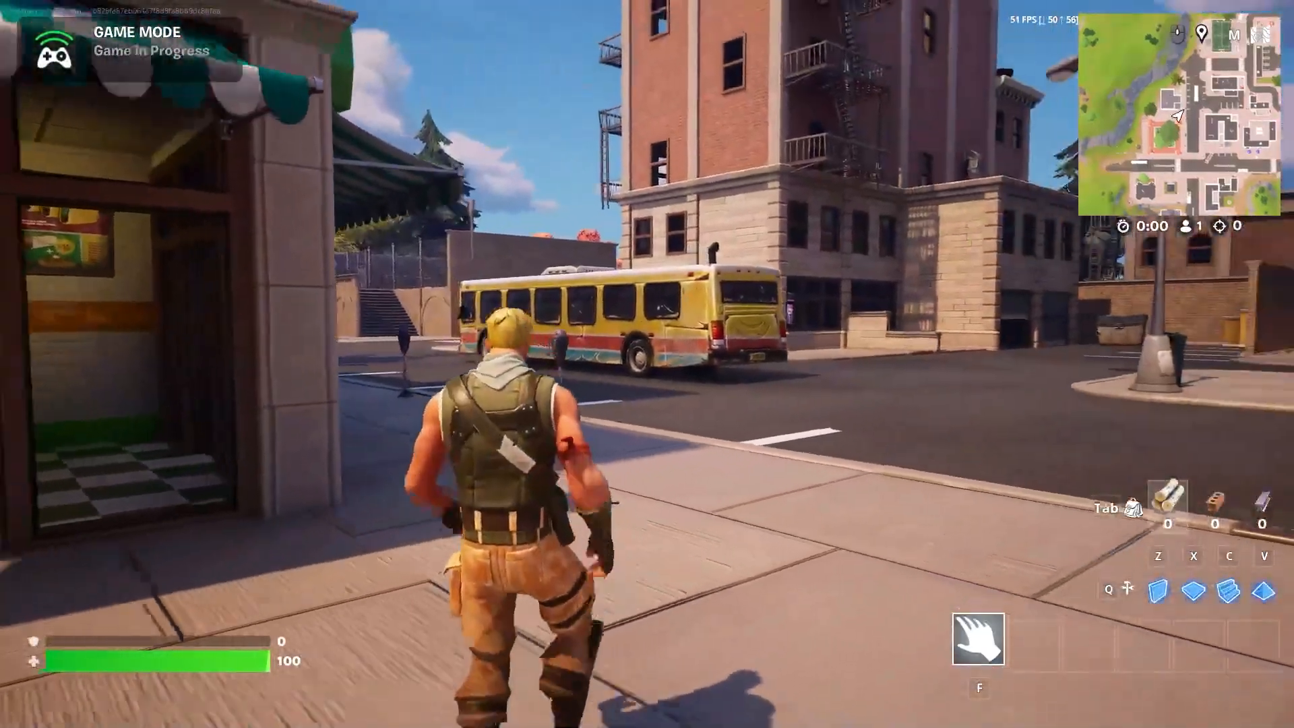
Run up the street past the yellow bus and the ice cream truck to the coffee shop with outdoor tables.
key("w")
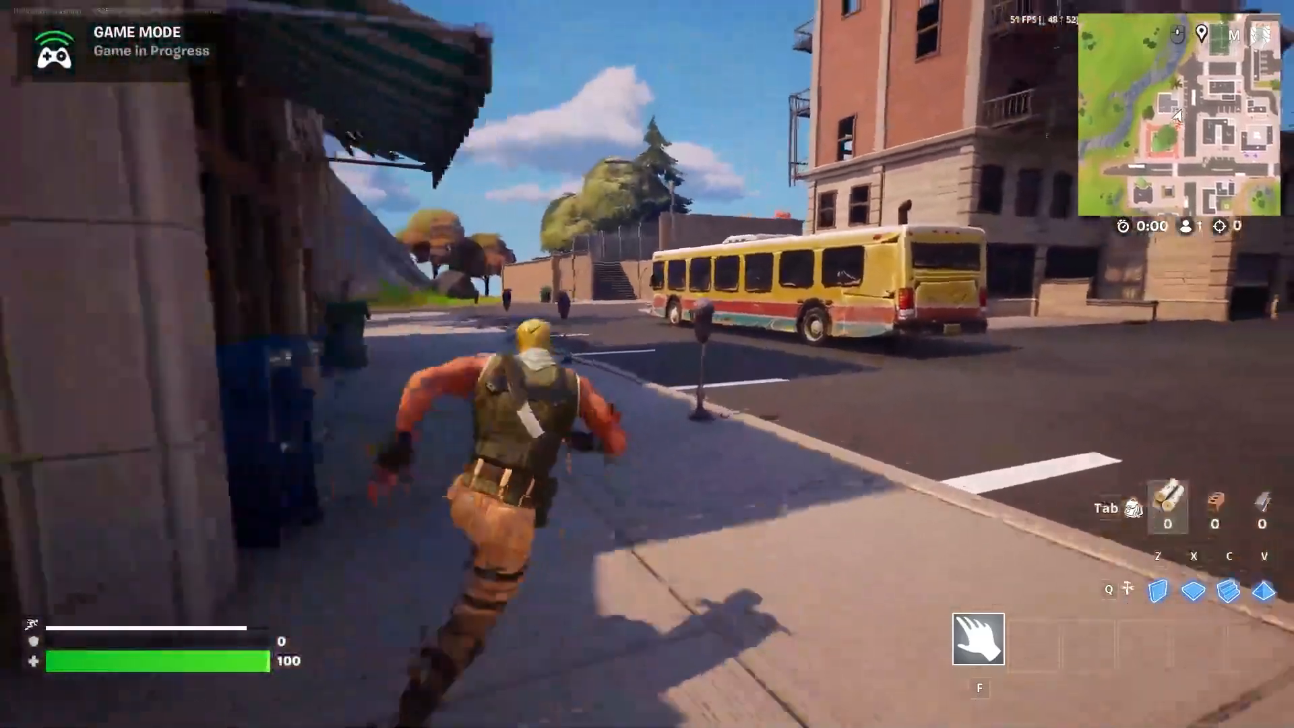
key("w")
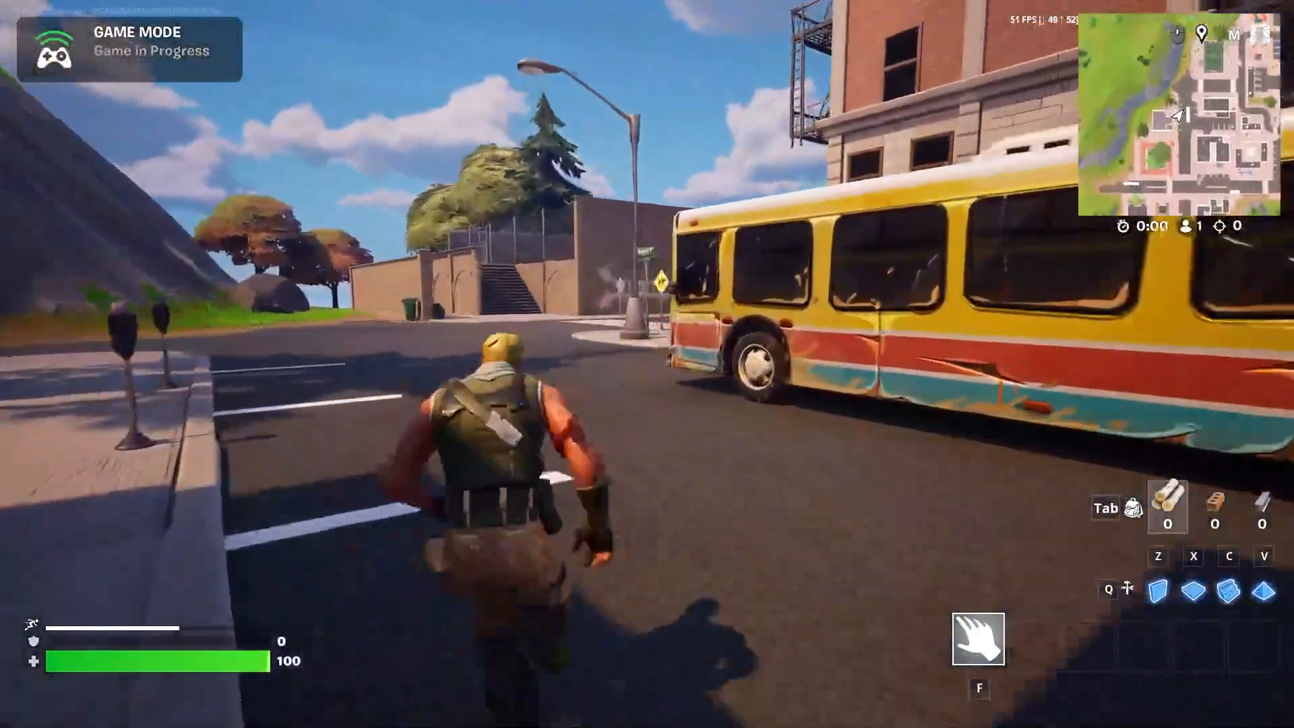
key("w")
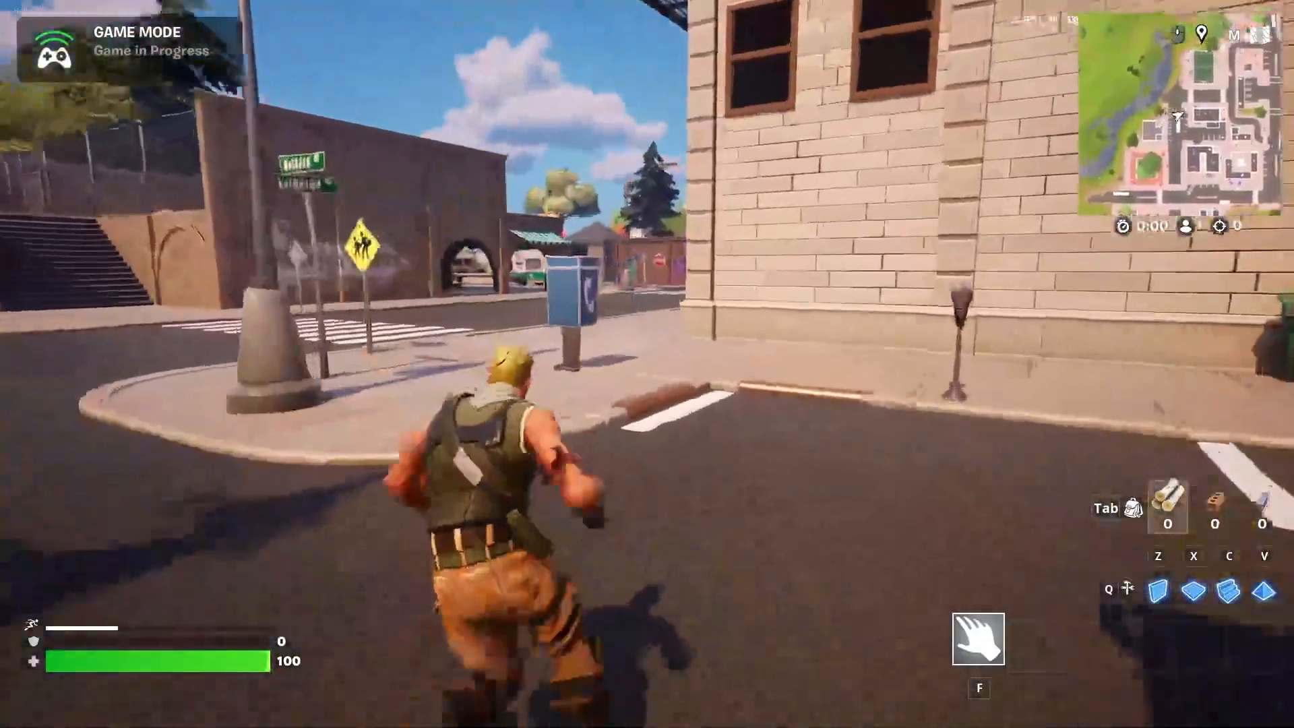
key("w")
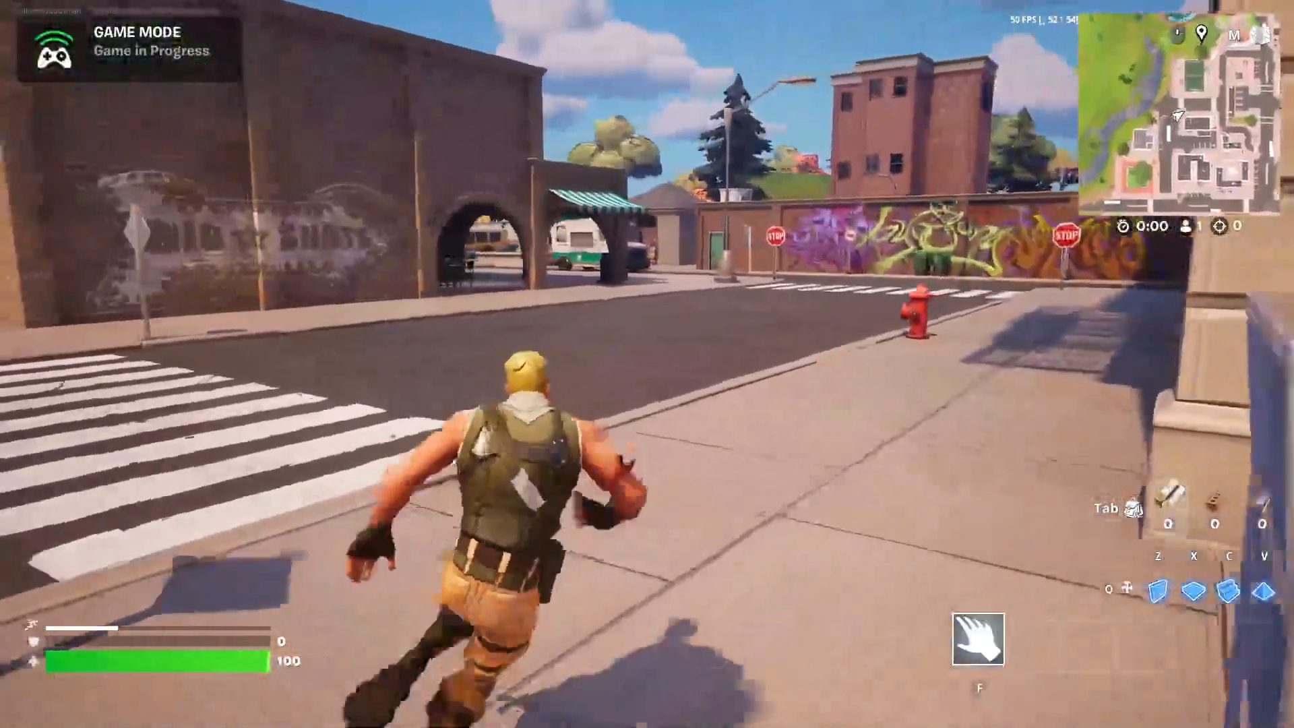
key("w")
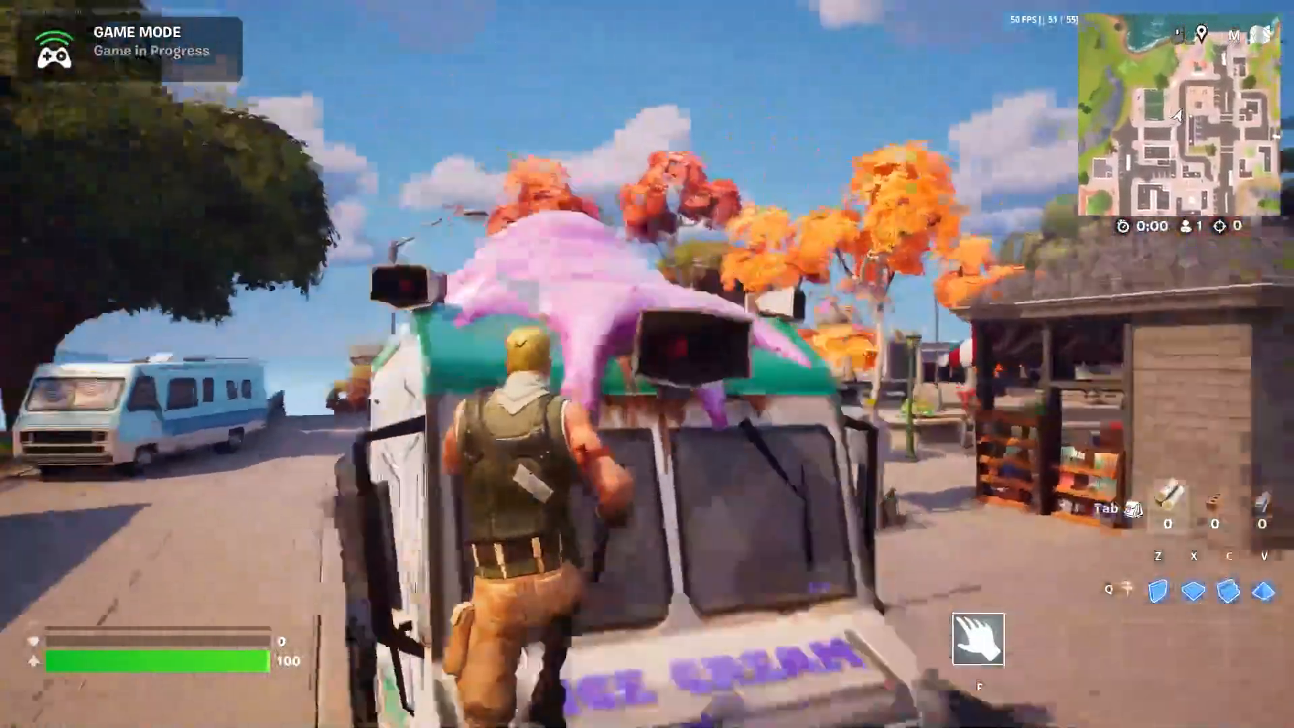
key("shift+w")
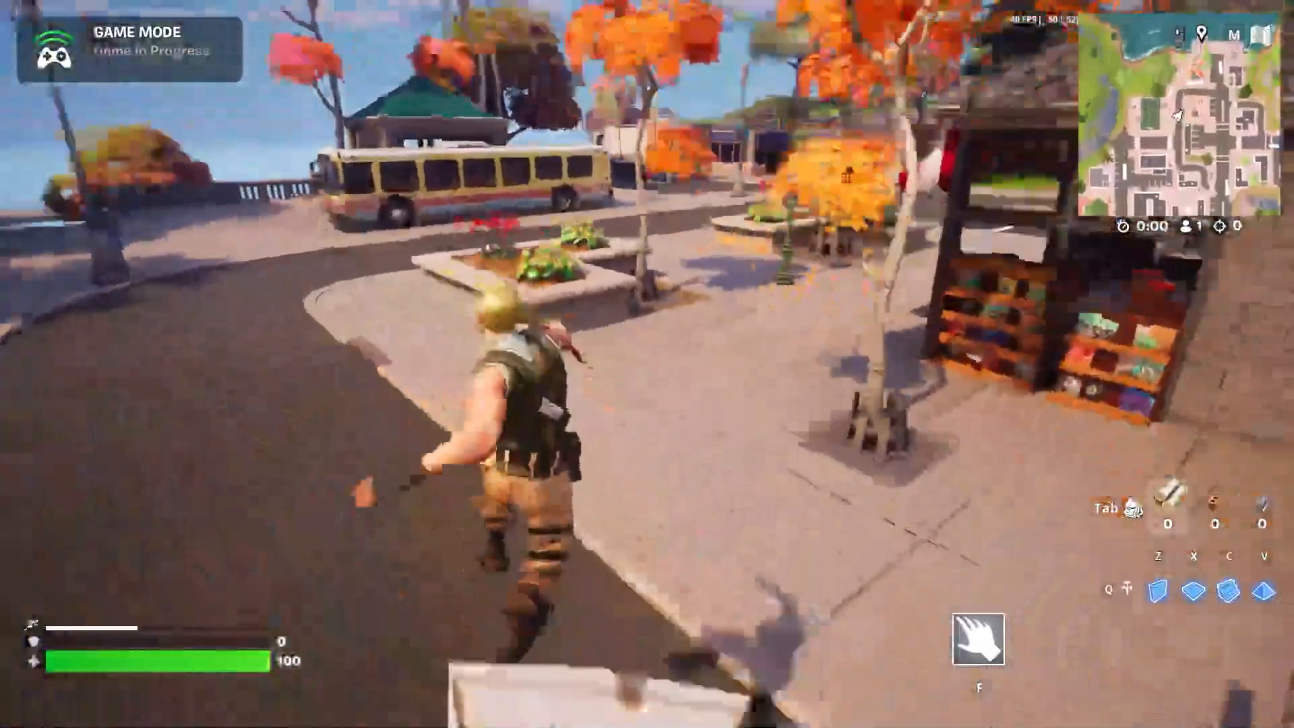
key("shift+w")
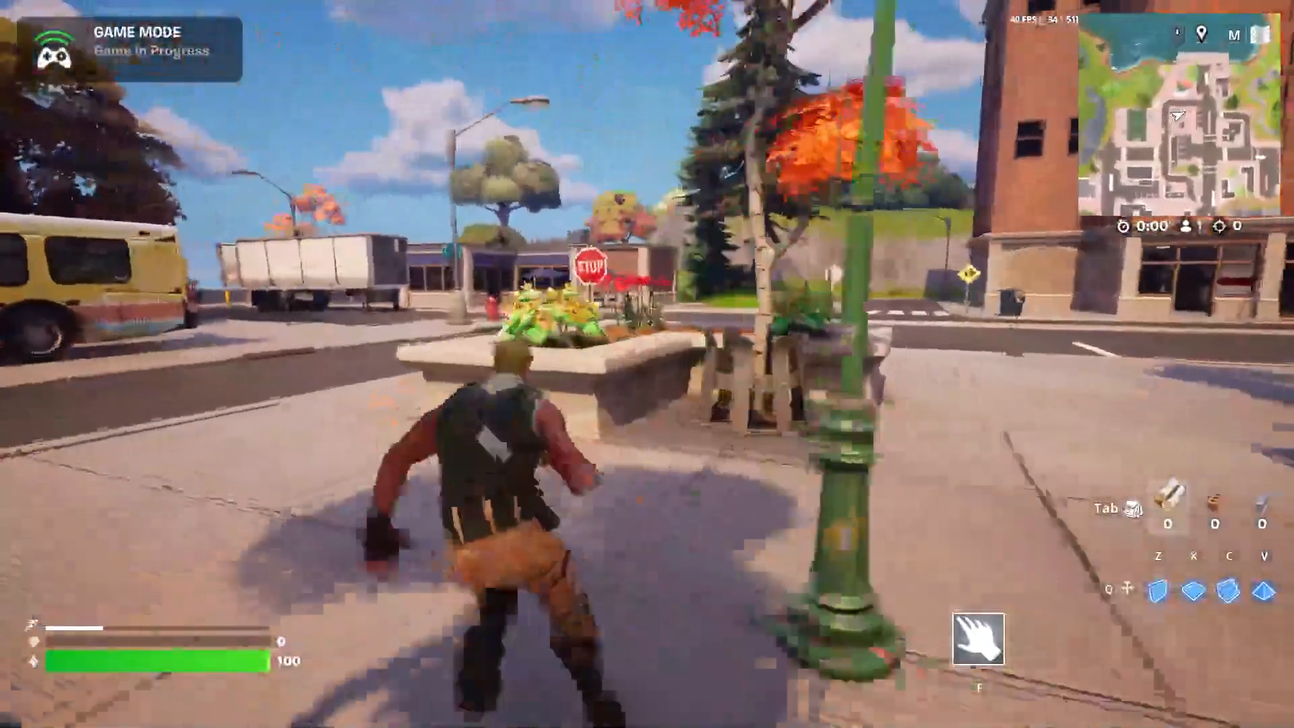
key("shift+w")
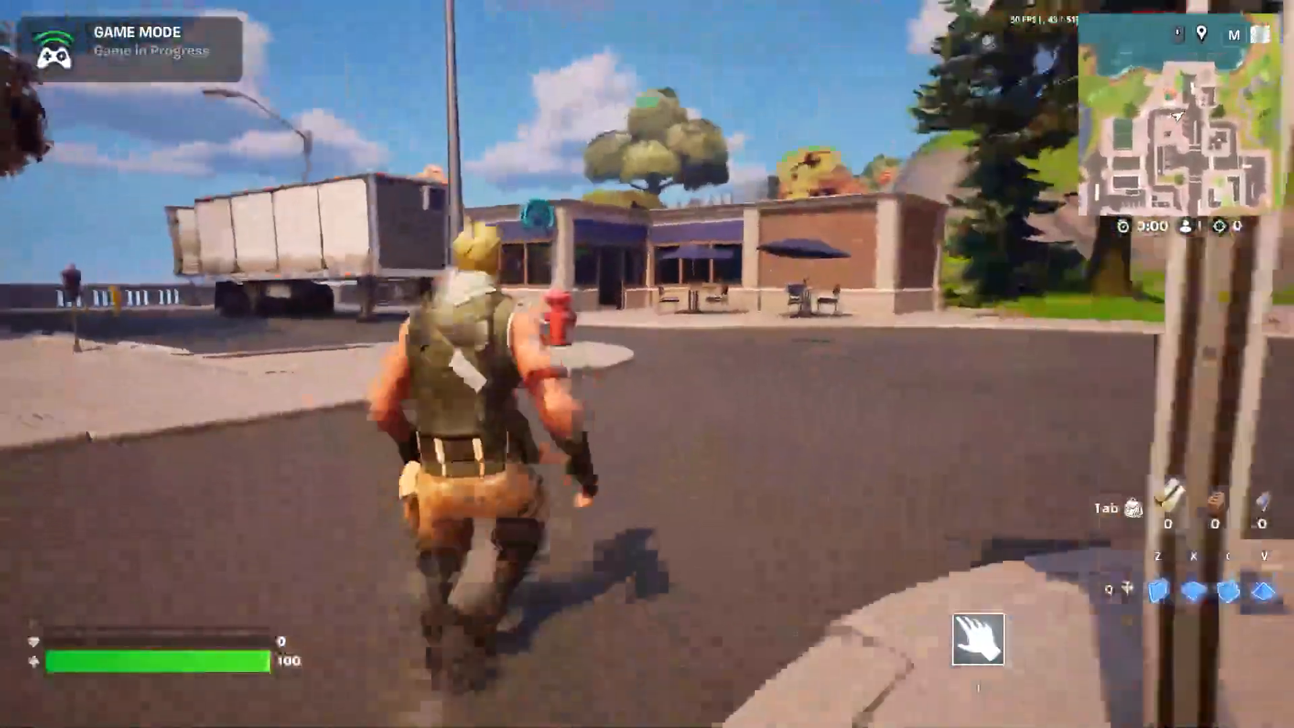
key("shift+w")
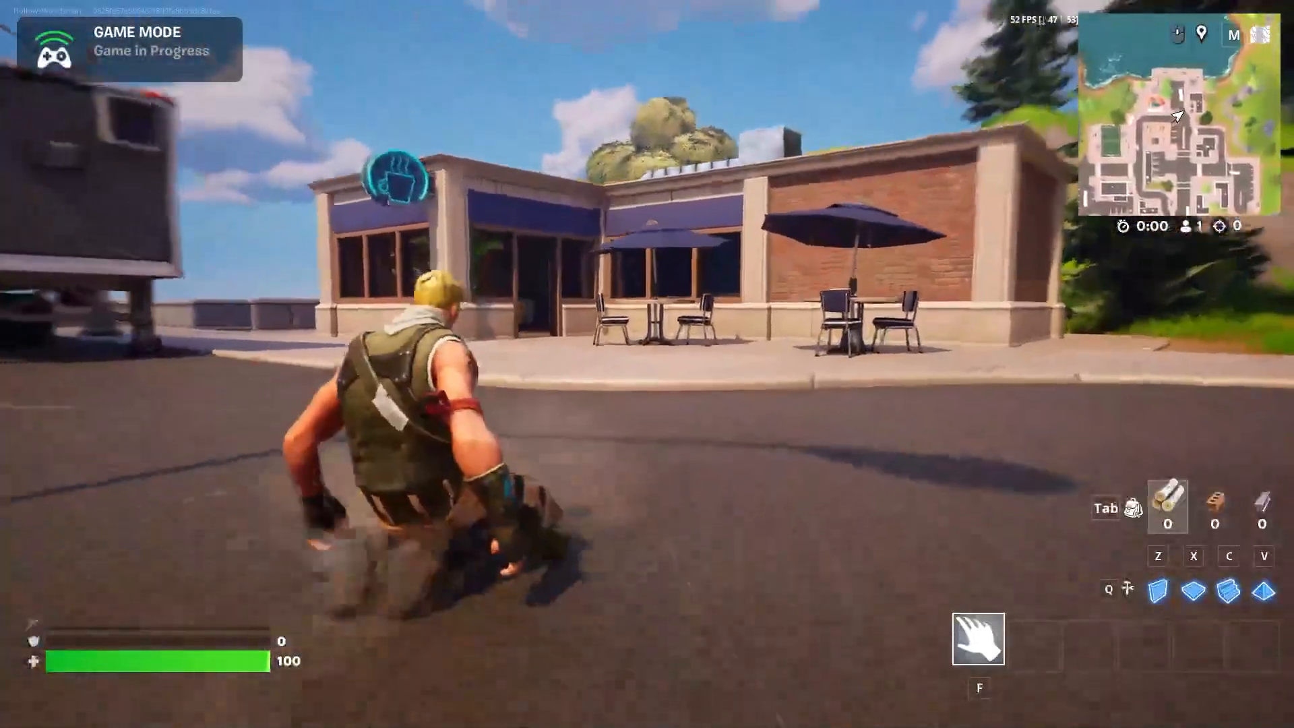
key("w")
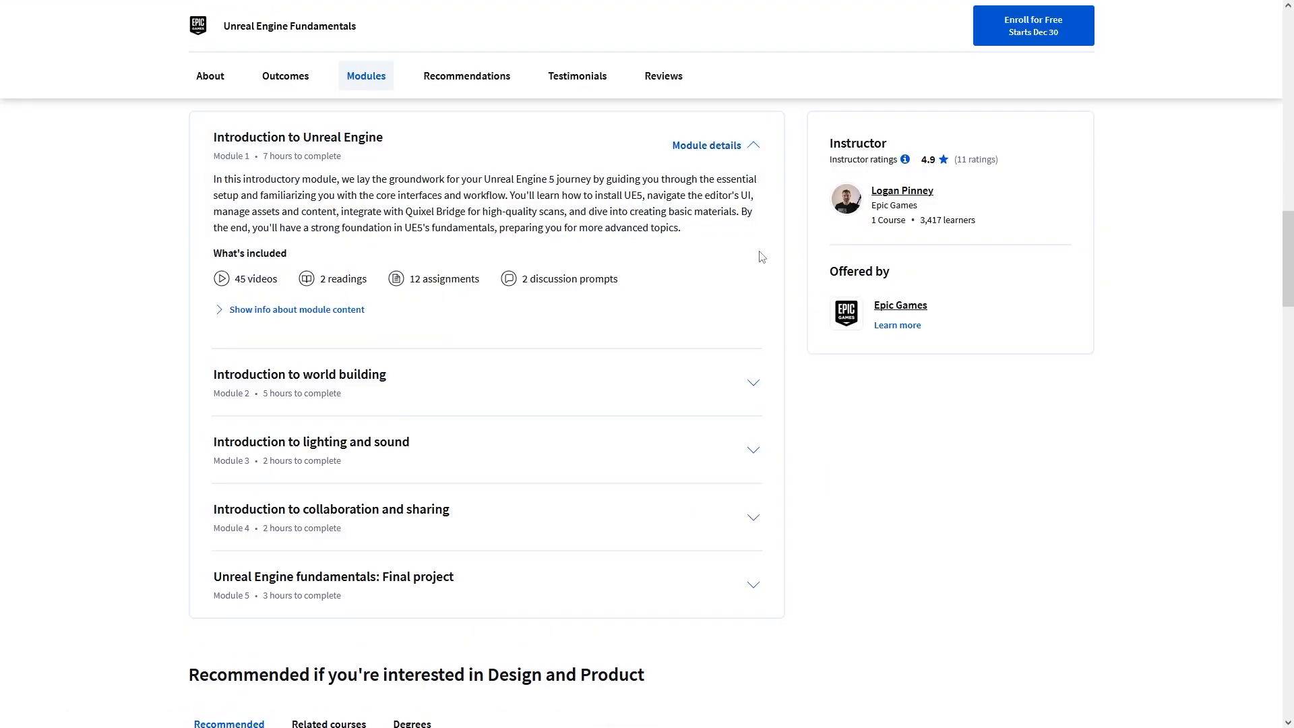
On the Unreal Engine Fundamentals course page, expand the world building and the lighting and sound module details.
left_click(754, 384)
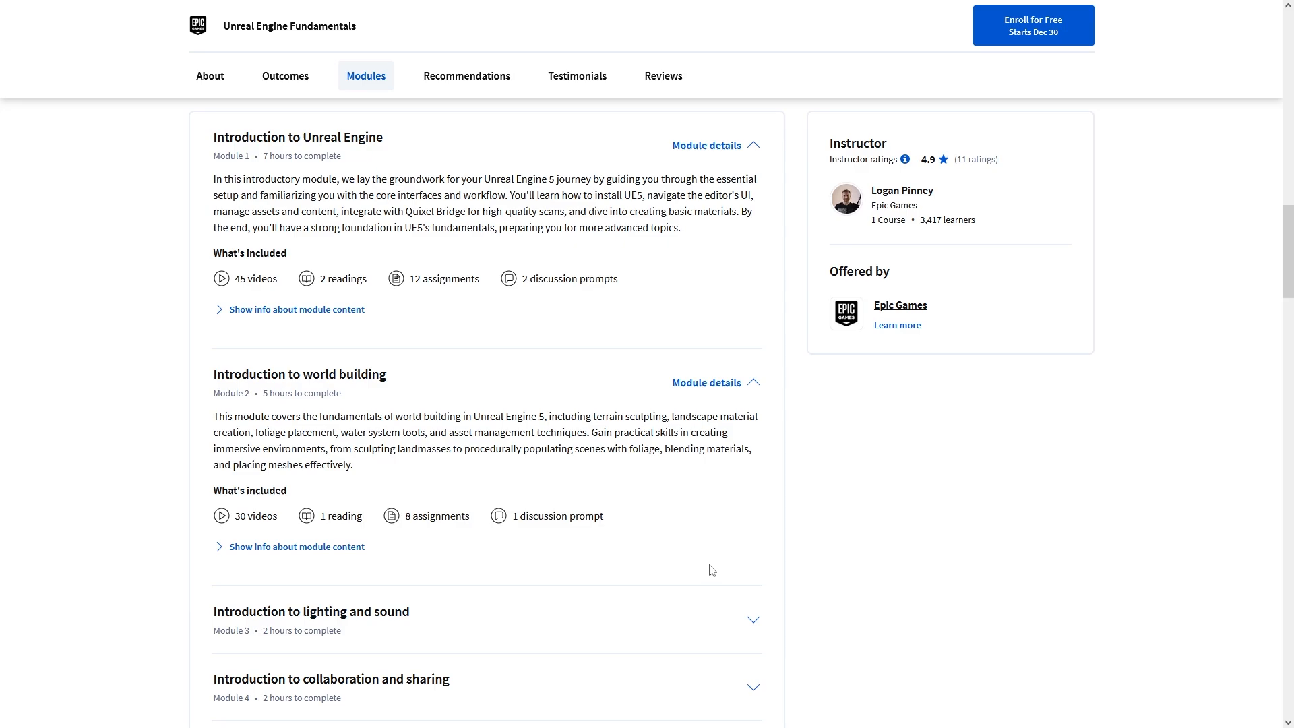
scroll(741, 623, "down", 4)
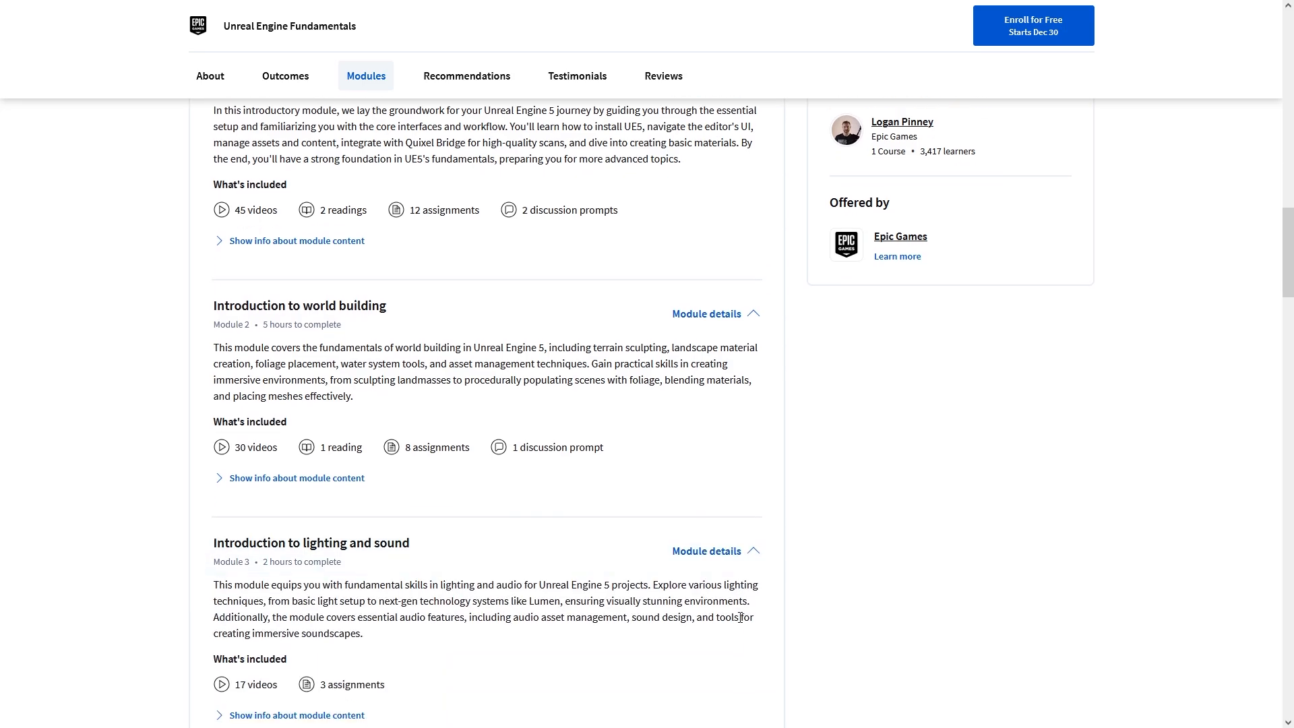